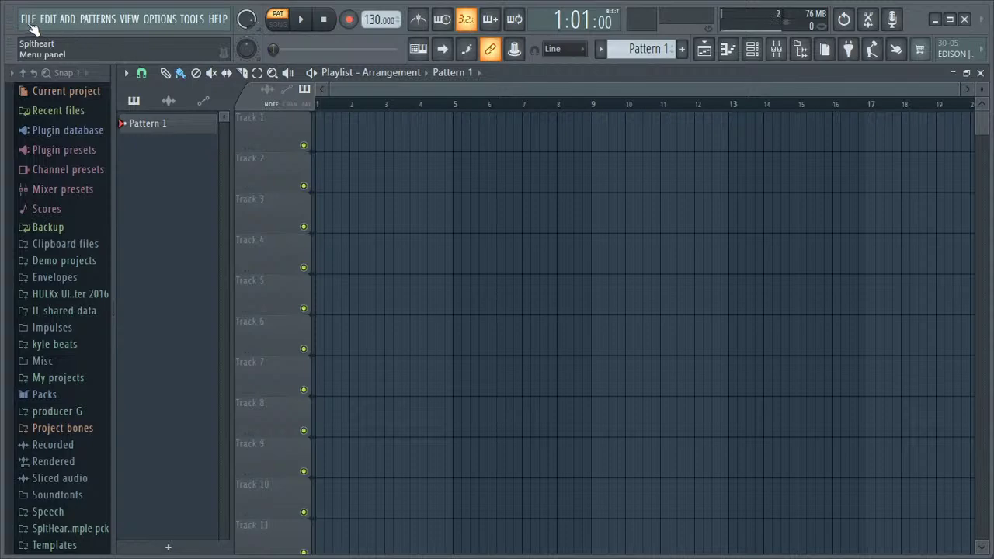
Step: Create a new project from the minimal Basic 808 template
mouse_move(97, 19)
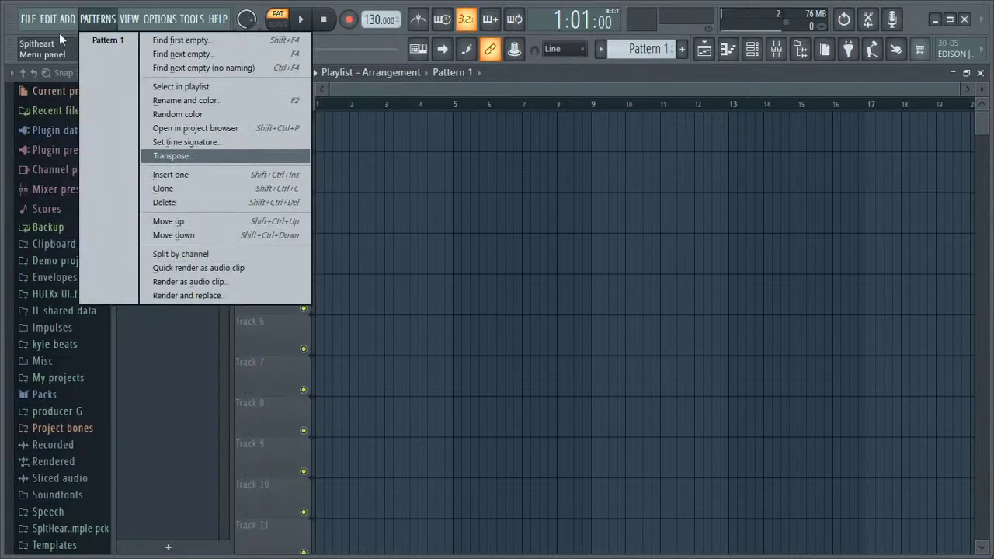
mouse_move(28, 19)
mouse_move(56, 54)
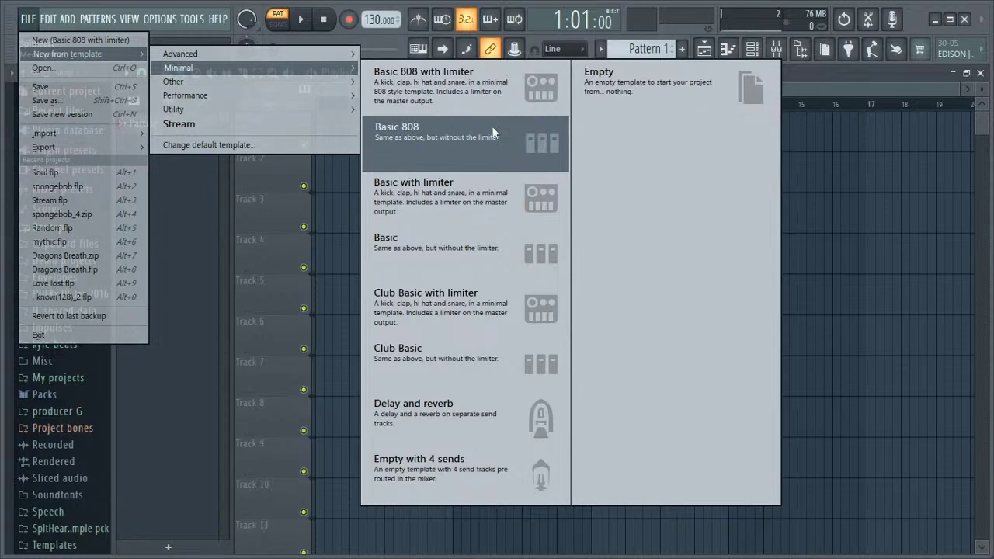
left_click(407, 146)
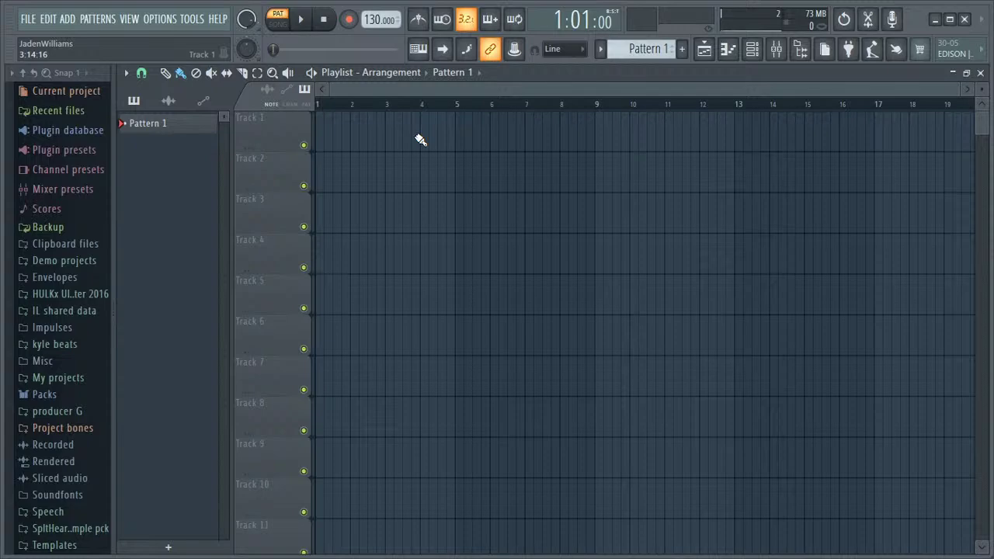
left_click(25, 19)
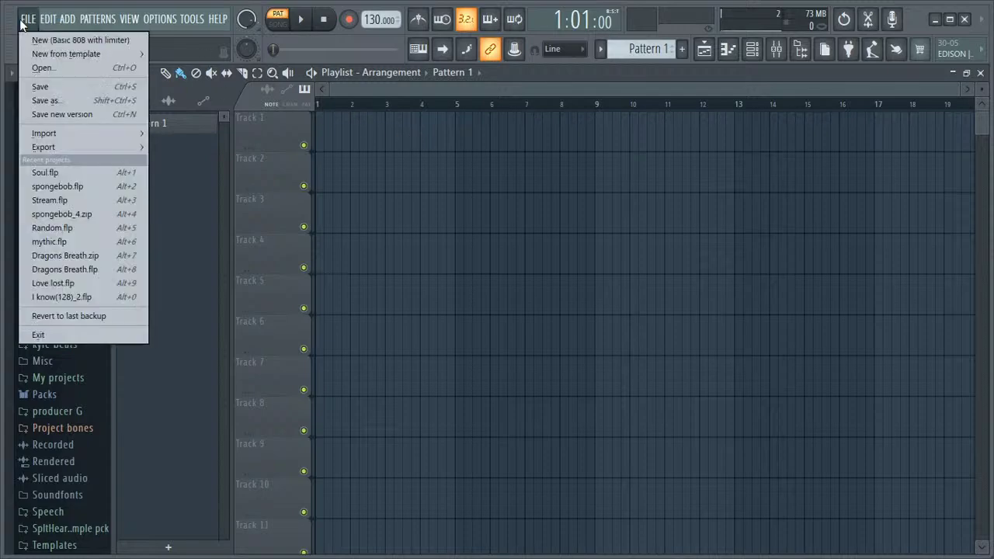
mouse_move(66, 53)
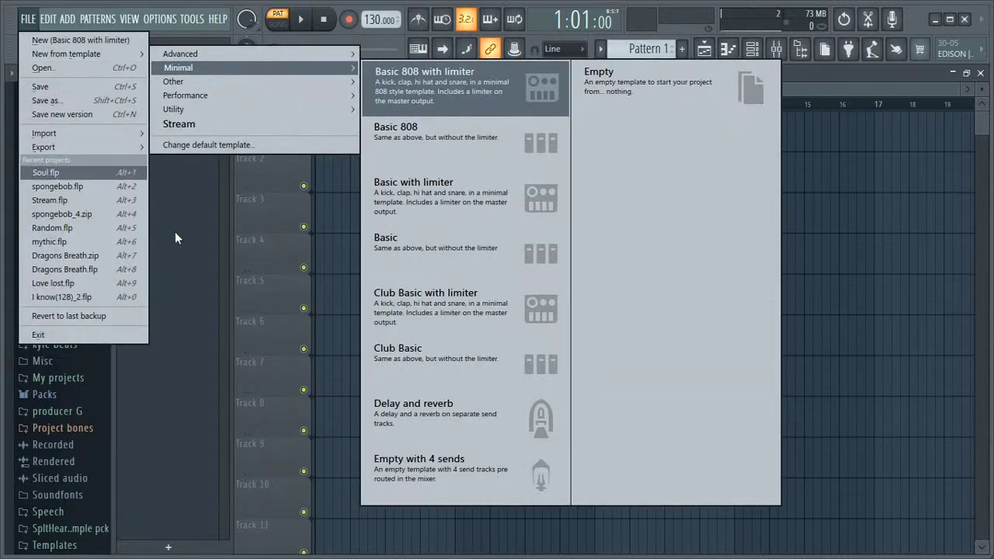
left_click(175, 229)
Step: Bring up the piano roll and channel rack, and add a Sytrus synth channel
left_click(728, 49)
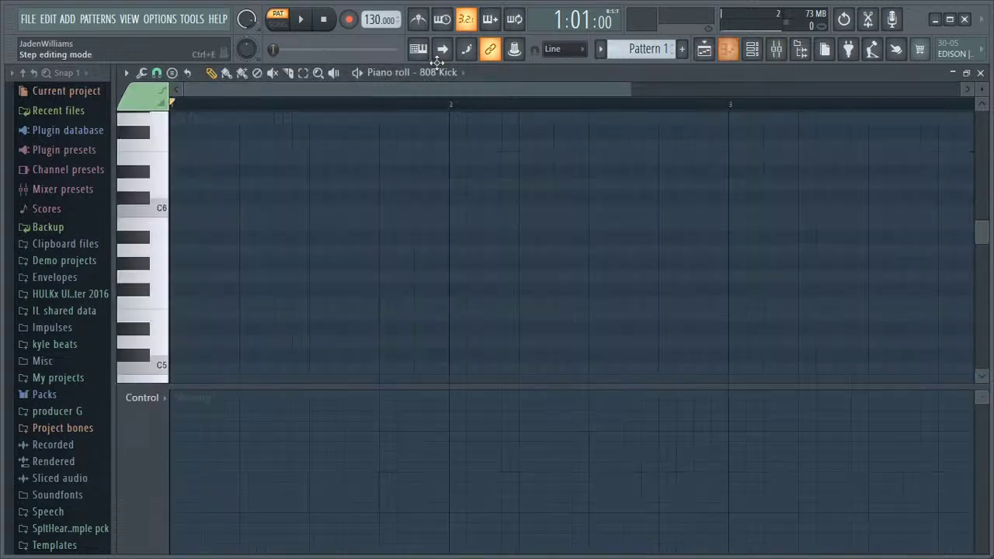
left_click(751, 49)
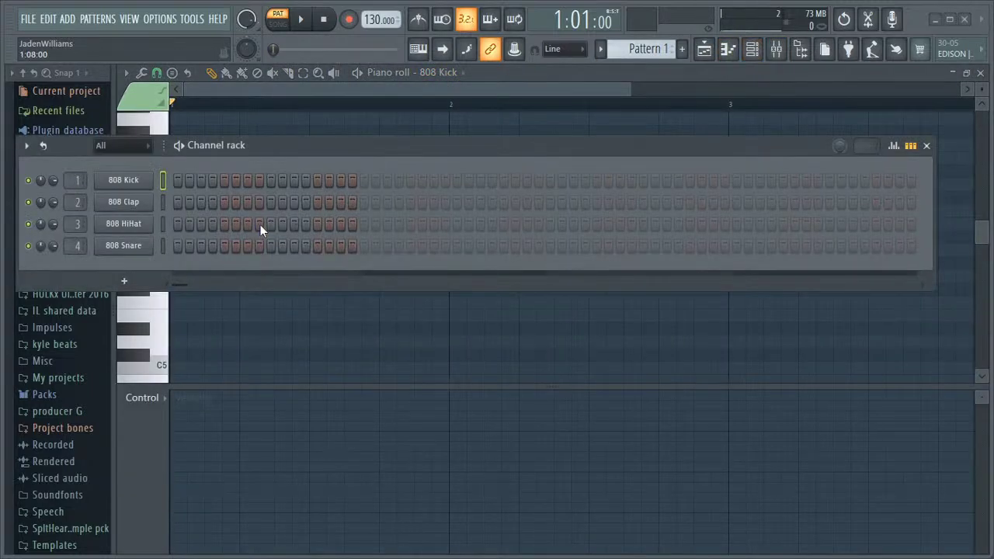
left_click(124, 281)
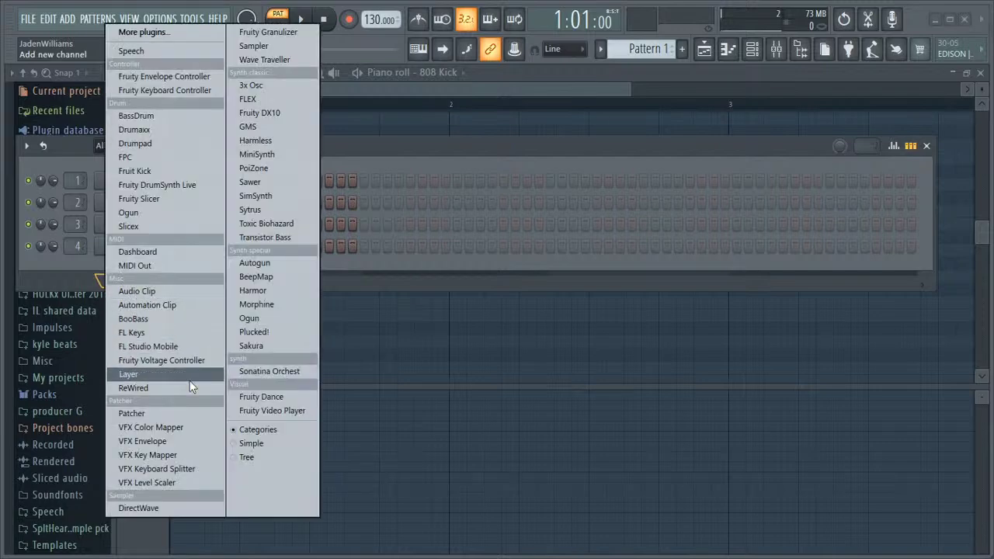
left_click(256, 209)
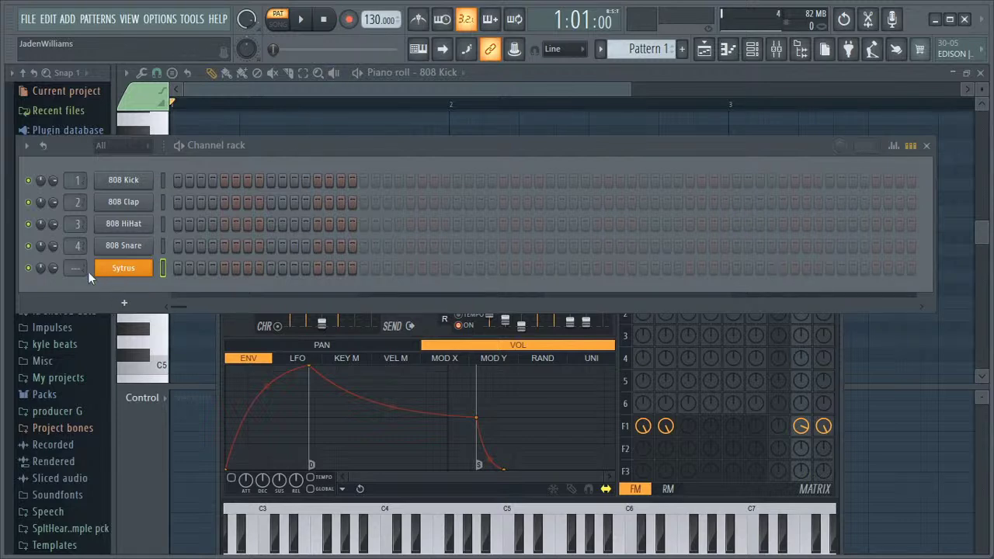
Step: Clear the individual mixer track assignments of the four 808 channels and lower the master volume
left_click_drag(78, 268, 77, 177)
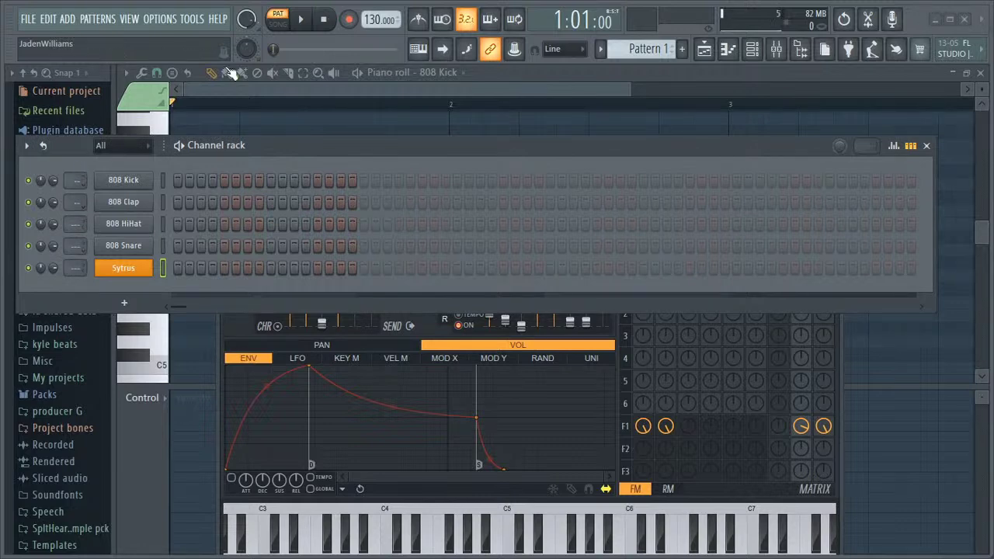
left_click_drag(246, 23, 247, 78)
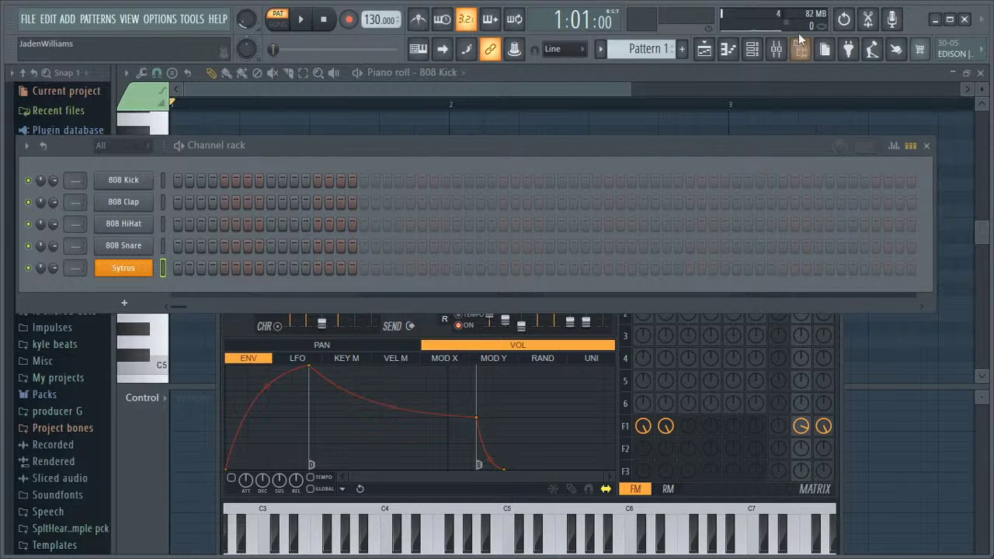
Step: Put the channel rack away, load the Synth Pluck(SB) preset in Sytrus, and close the synth window
left_click(927, 146)
left_click_drag(507, 236, 490, 138)
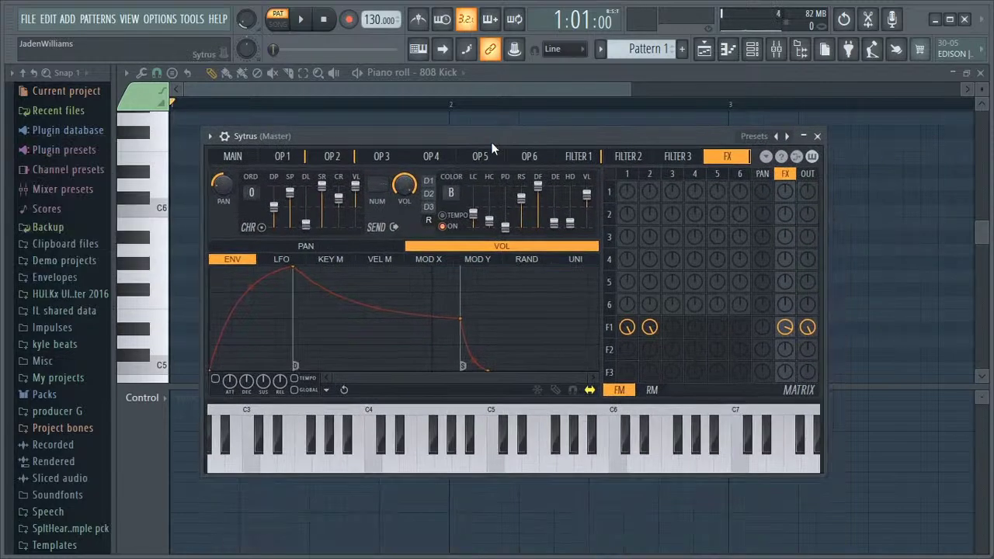
left_click(209, 136)
mouse_move(251, 176)
scroll(251, 213, "down", 5)
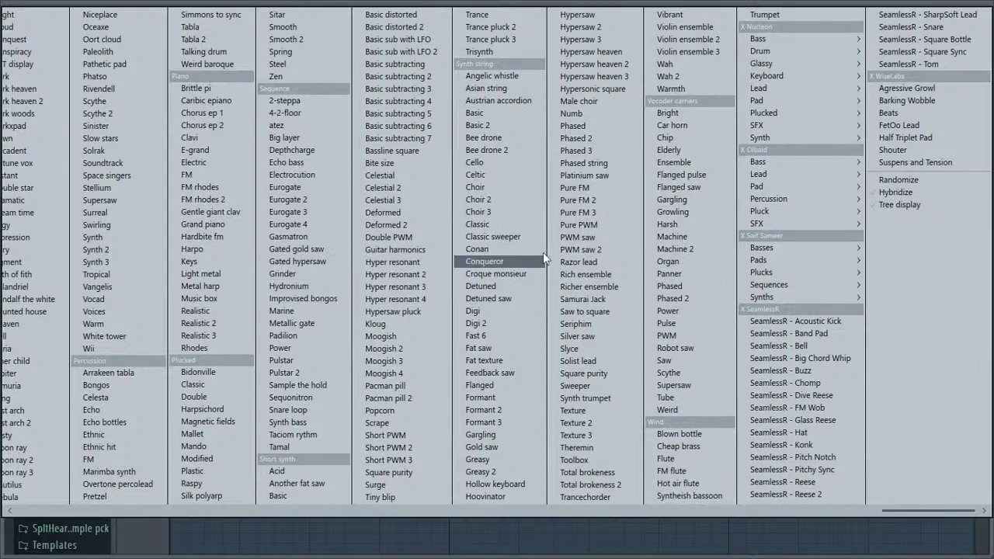
scroll(462, 265, "up", 5)
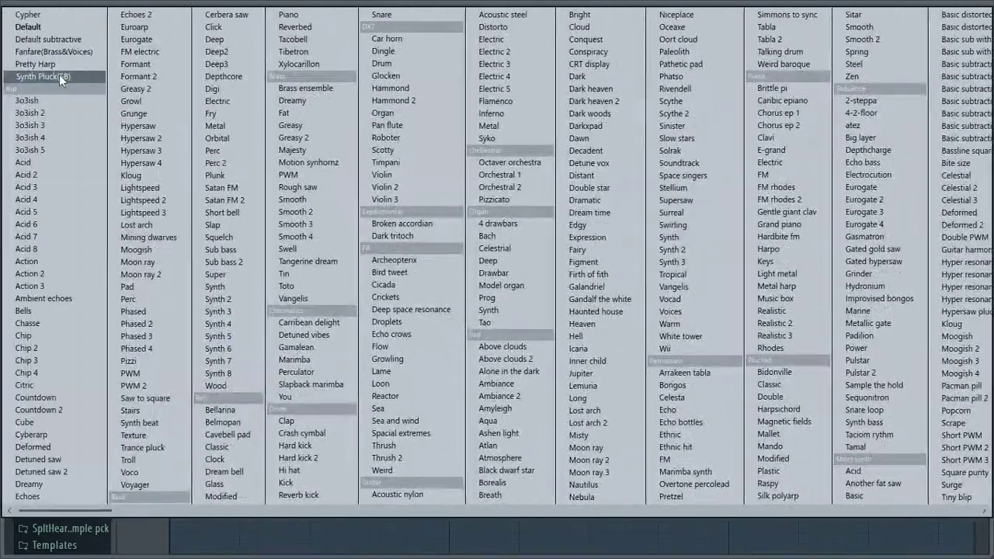
left_click(59, 75)
left_click(817, 135)
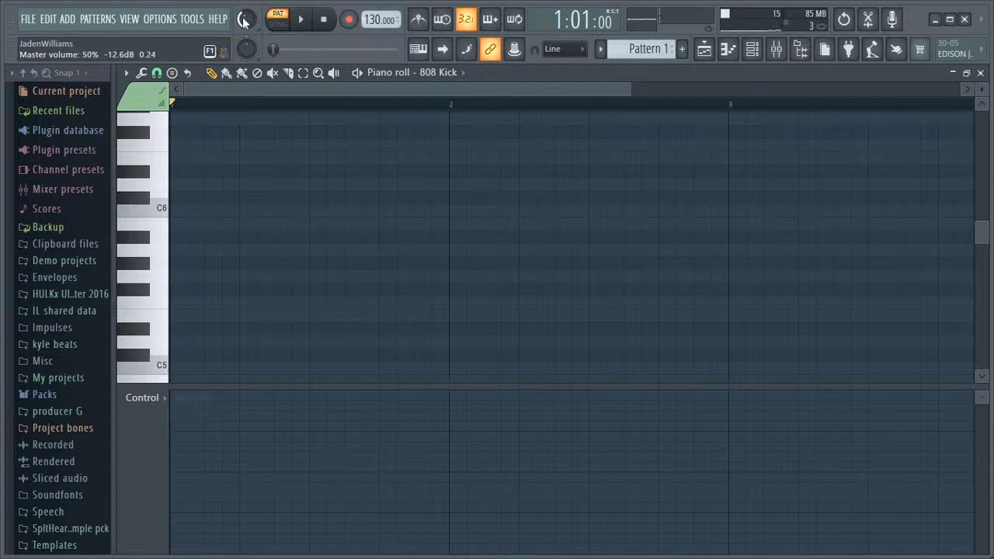
Step: Switch the piano roll to the Synth Pluck(SB) channel and bring the octave between C4 and C5 into view
left_click(459, 73)
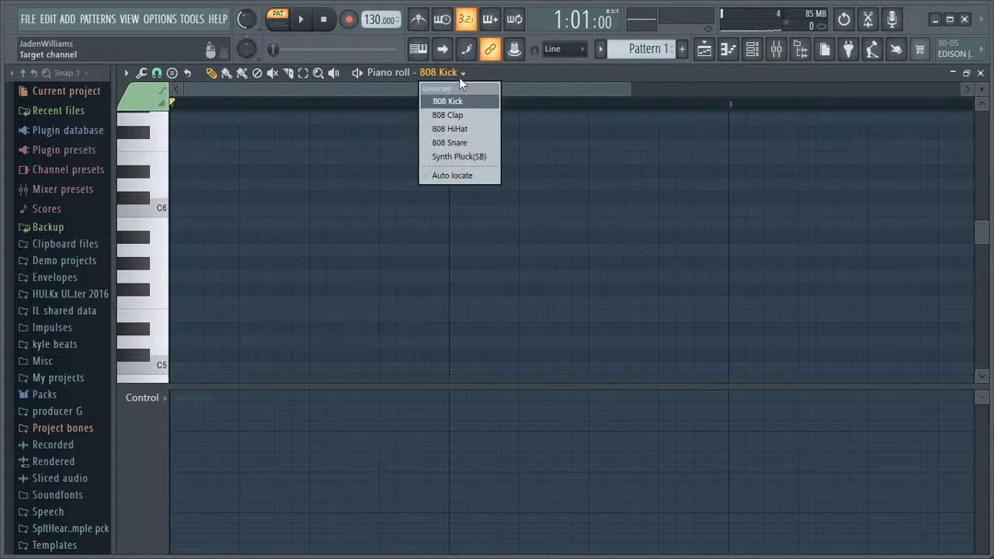
left_click(462, 156)
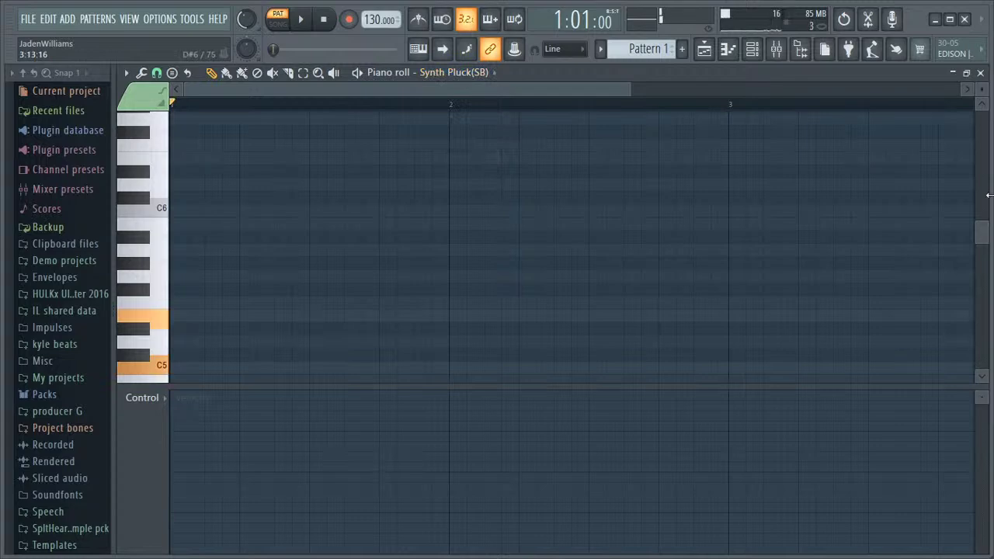
left_click_drag(982, 237, 989, 261)
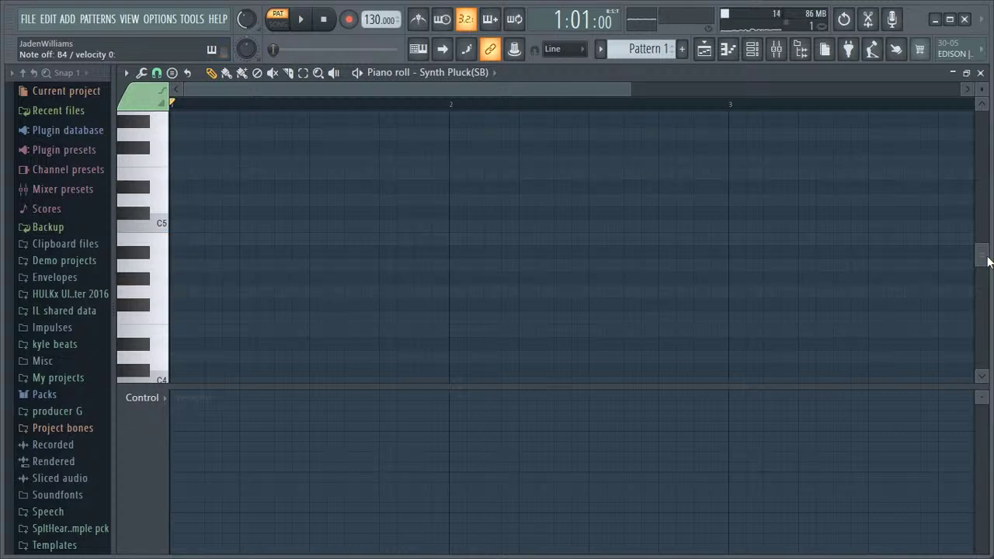
Step: Open the spongebob_4 zip project from Downloads without saving the untitled project
left_click(28, 19)
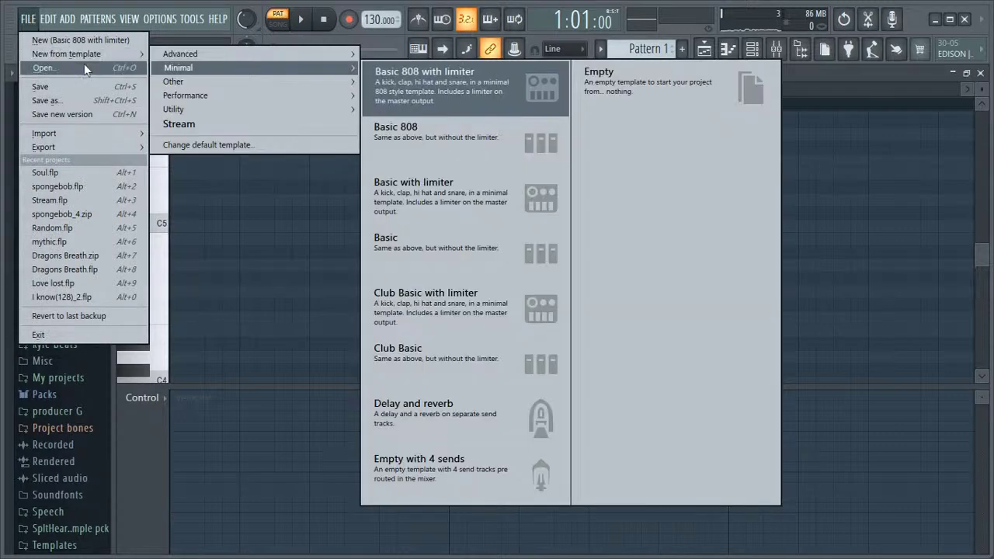
left_click(84, 66)
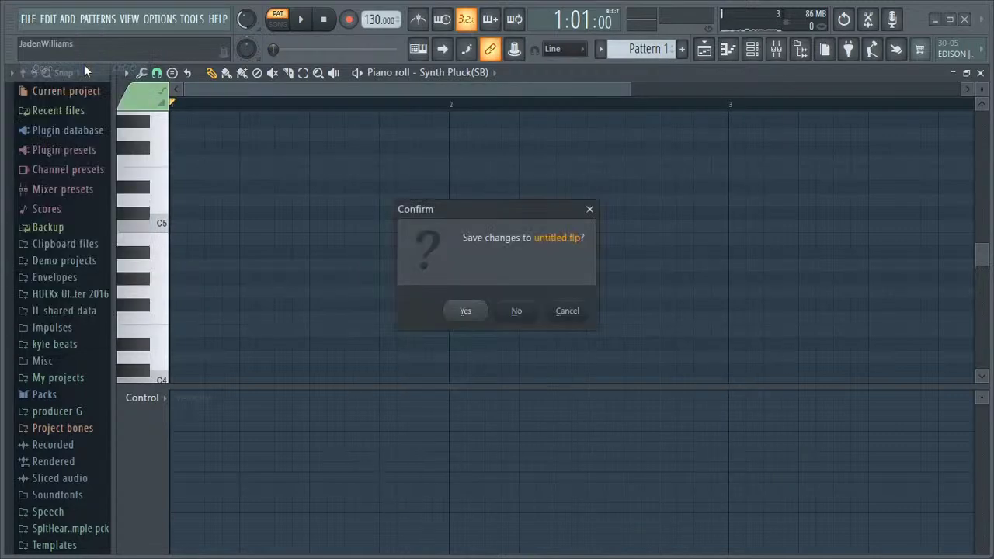
left_click(531, 309)
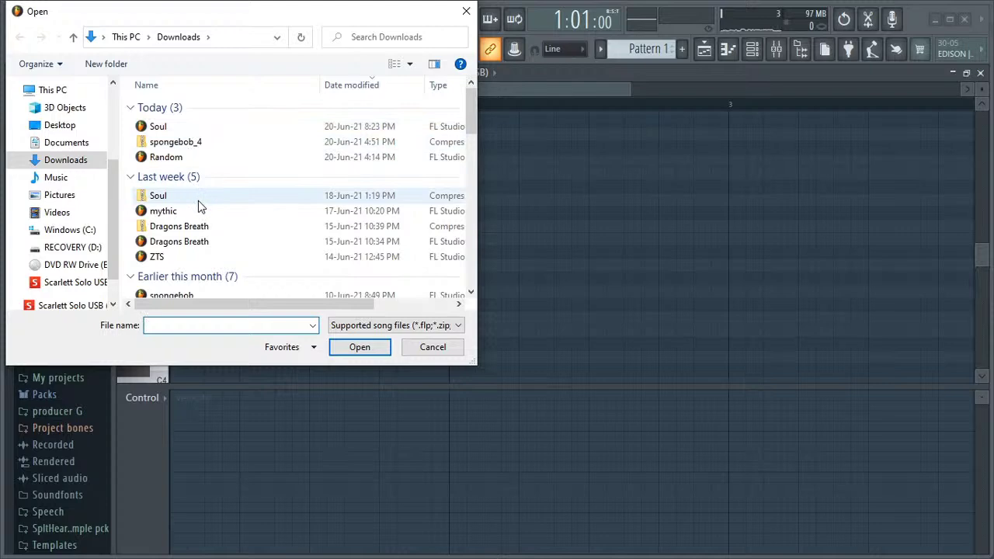
double_click(186, 145)
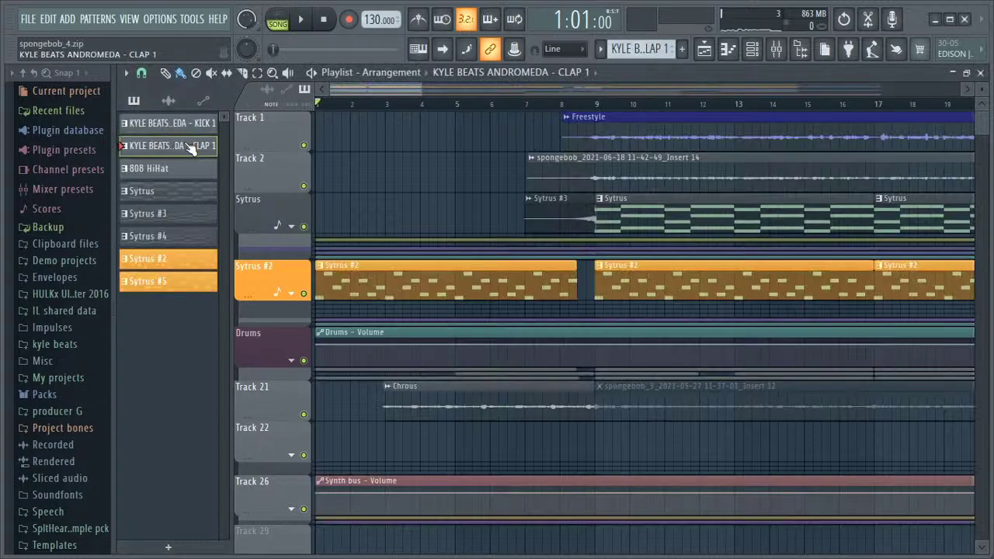
Step: Mute playlist tracks 1, 2, 21 and 22
left_click(304, 146)
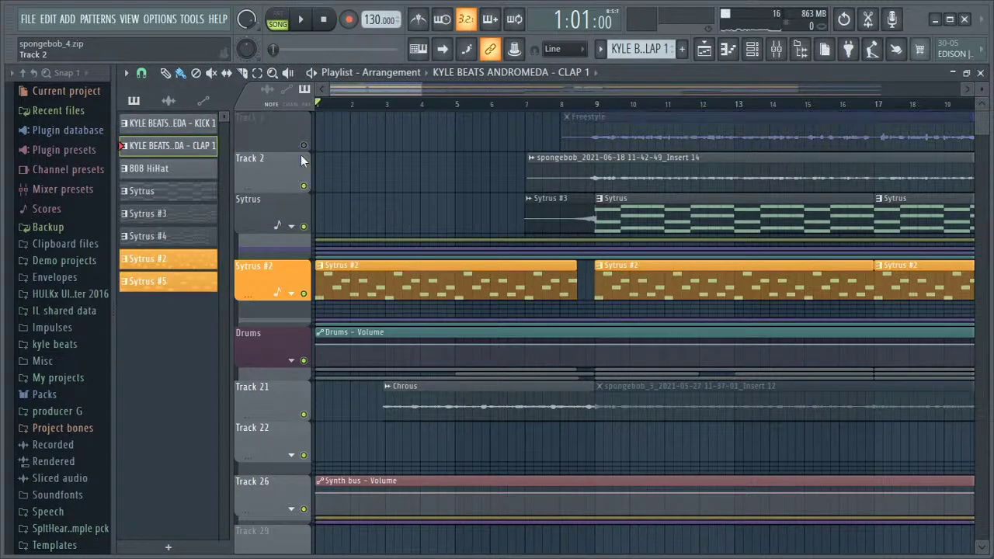
left_click(304, 185)
left_click(303, 414)
left_click(304, 455)
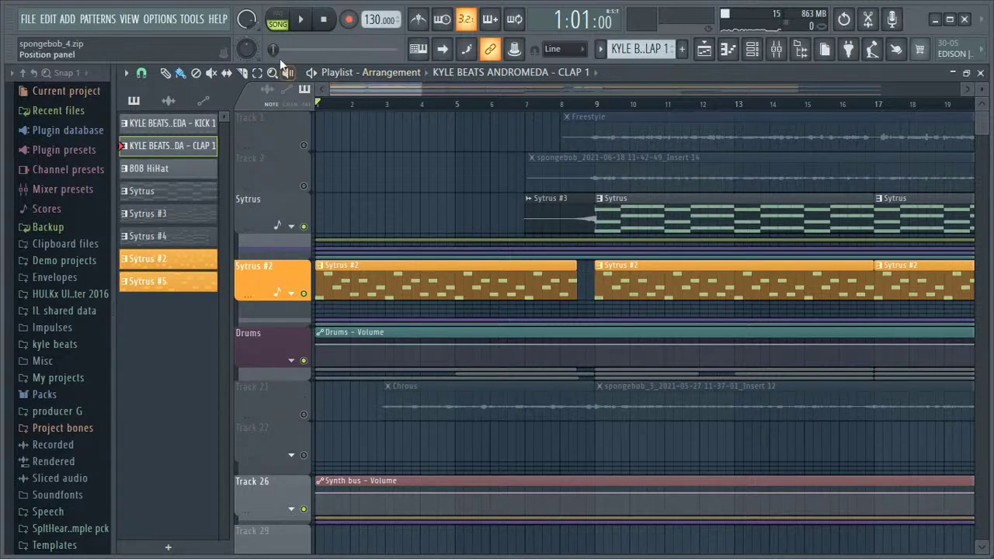
Step: Set the master volume to 60% and play the song from the start
left_click_drag(248, 22, 248, 35)
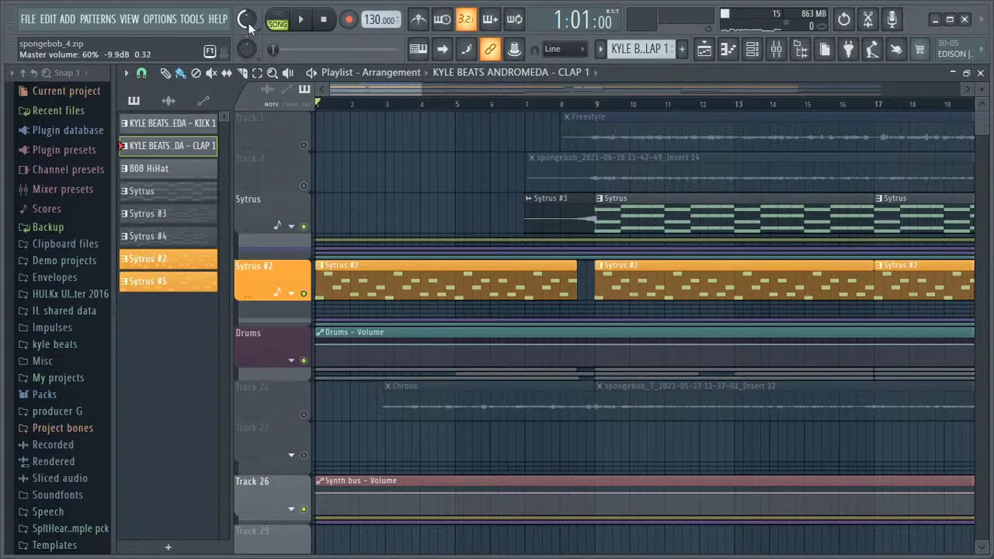
key("space")
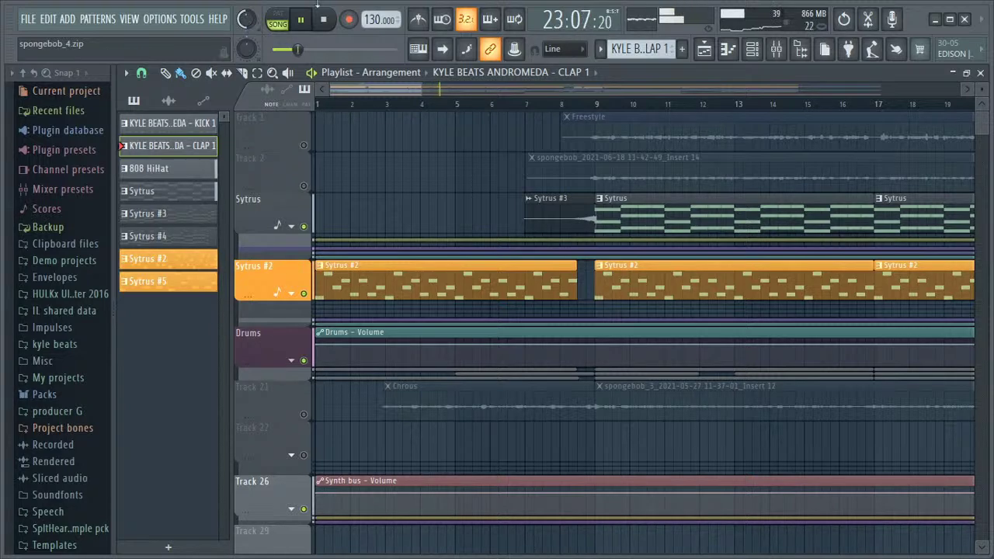
Step: Expand the Drums track group in the playlist around bars 23 to 41
left_click_drag(414, 91, 516, 83)
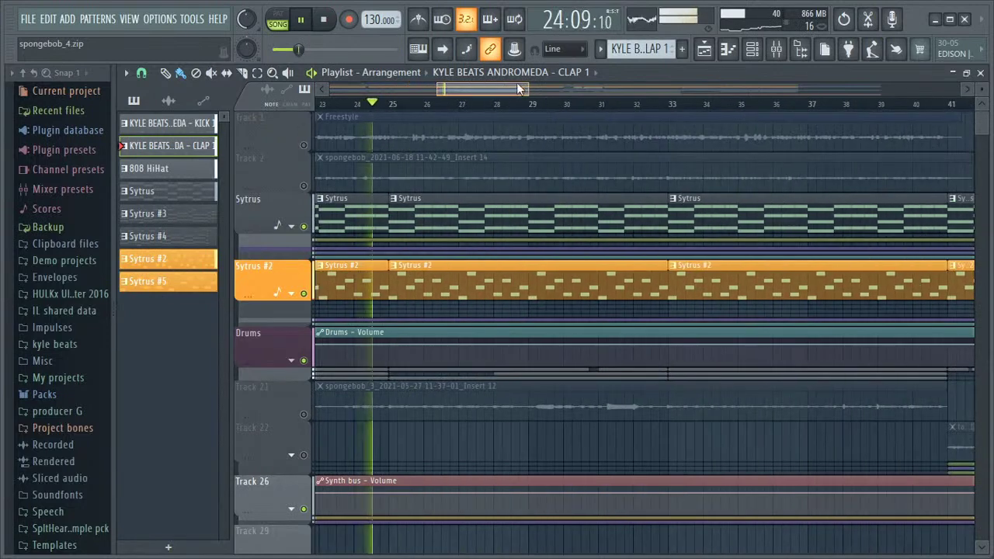
left_click(292, 360)
scroll(274, 377, "down", 2)
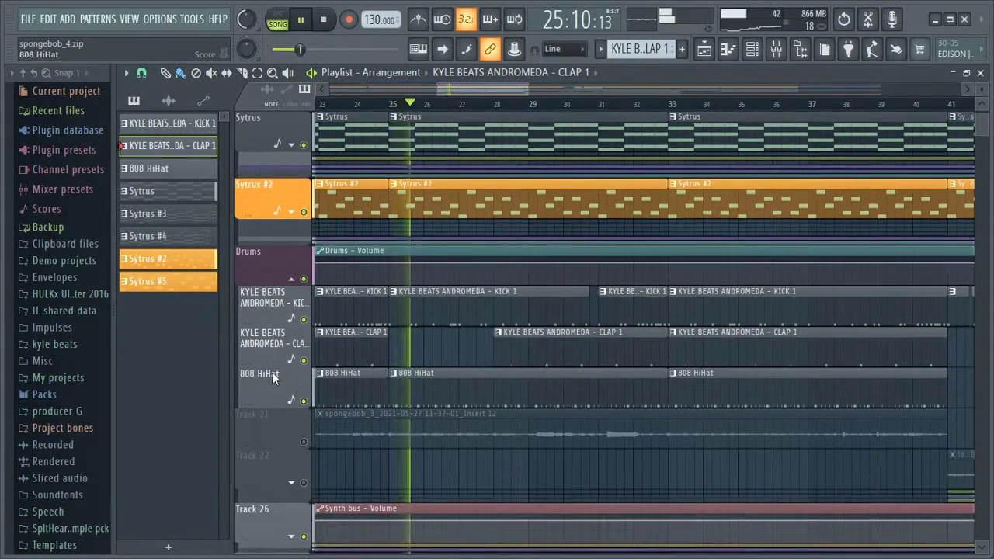
Step: Expand the Sytrus track group to view its automation tracks, and collapse it again
left_click(291, 145)
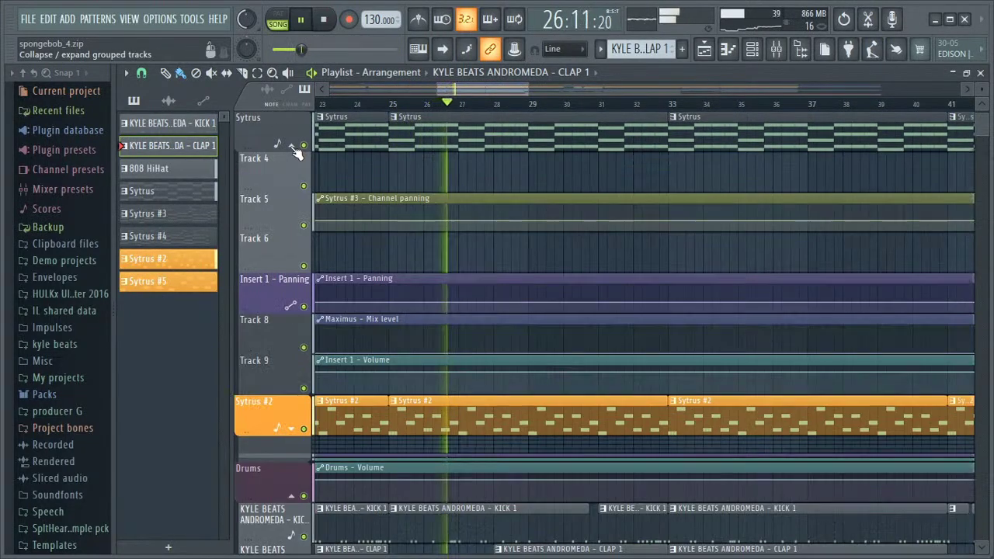
scroll(282, 275, "up", 1)
scroll(282, 276, "up", 1)
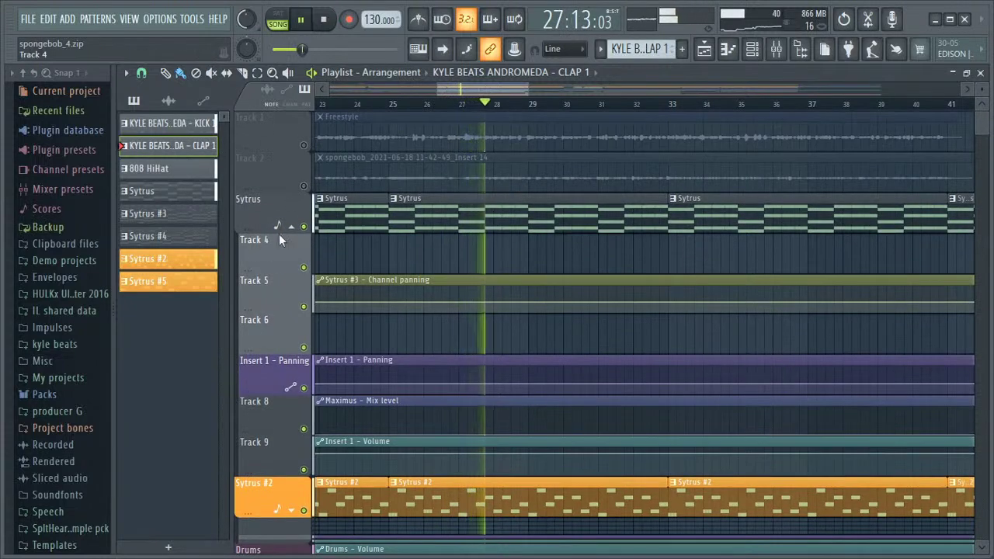
left_click(292, 227)
scroll(282, 316, "down", 1)
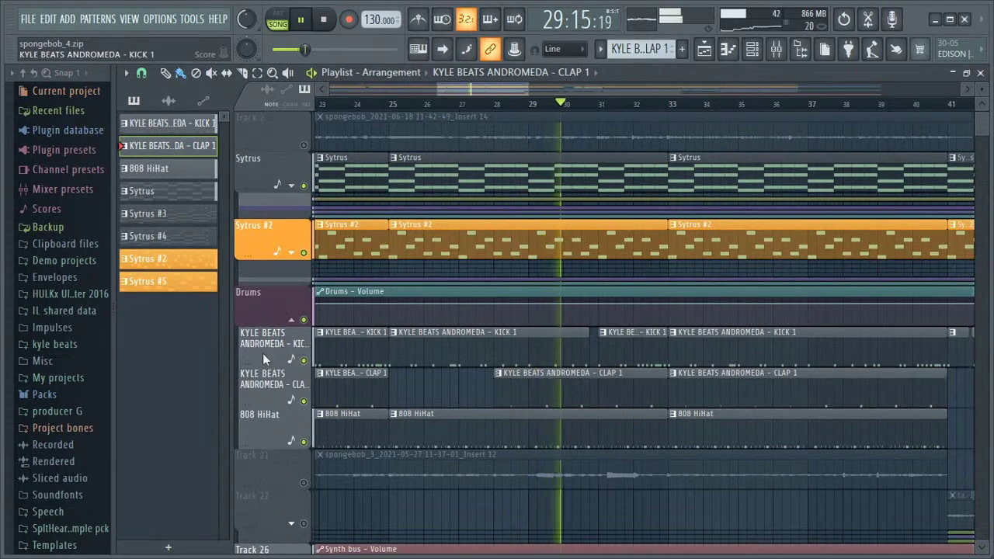
Step: Examine how the drum, synth and volume tracks are arranged from bar 33 to bar 51 during playback
left_click_drag(446, 89, 494, 90)
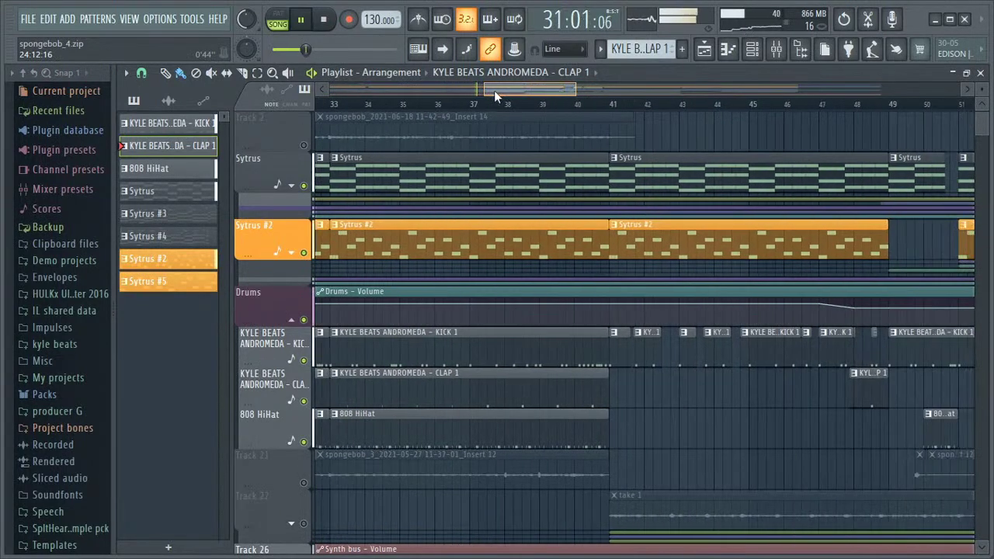
scroll(266, 332, "down", 4)
scroll(266, 332, "up", 1)
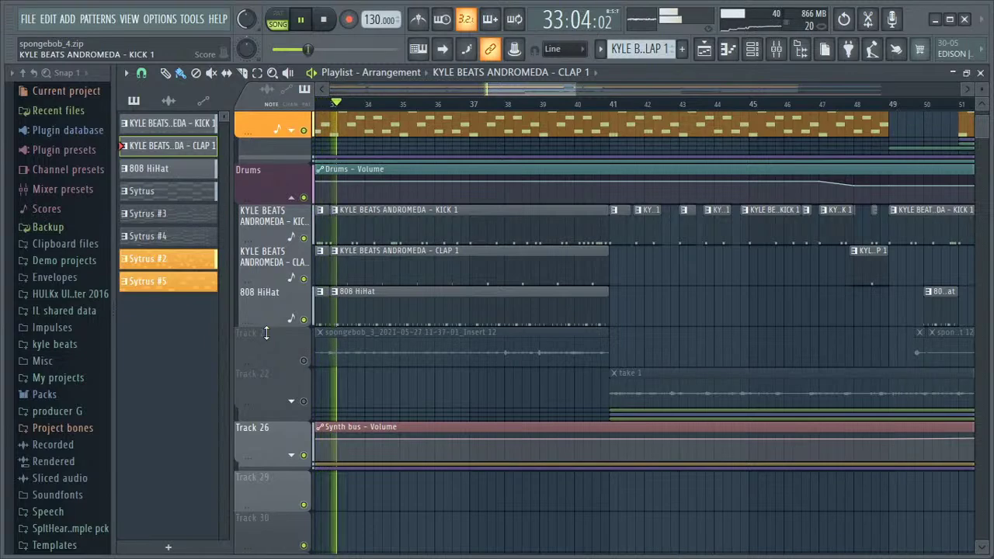
scroll(265, 332, "up", 2)
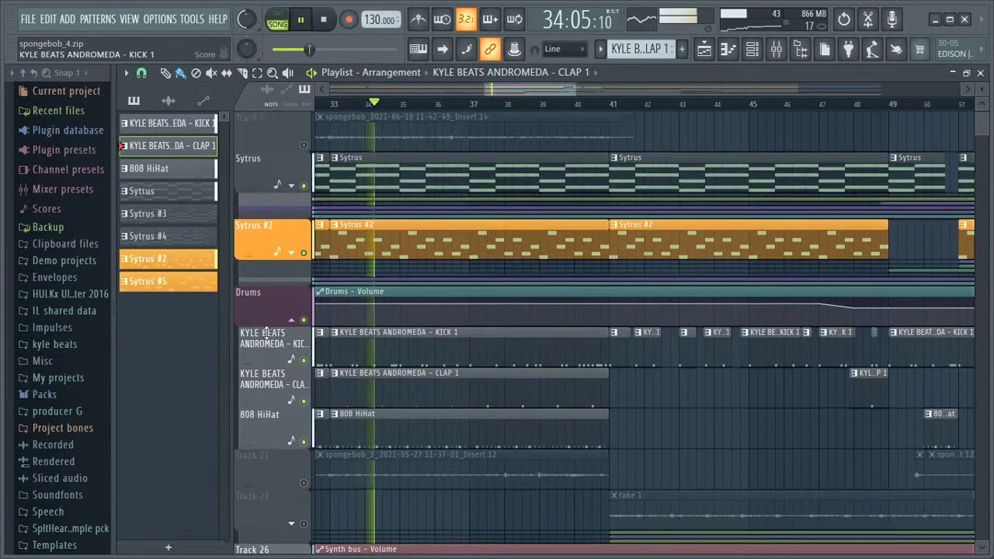
scroll(266, 332, "down", 2)
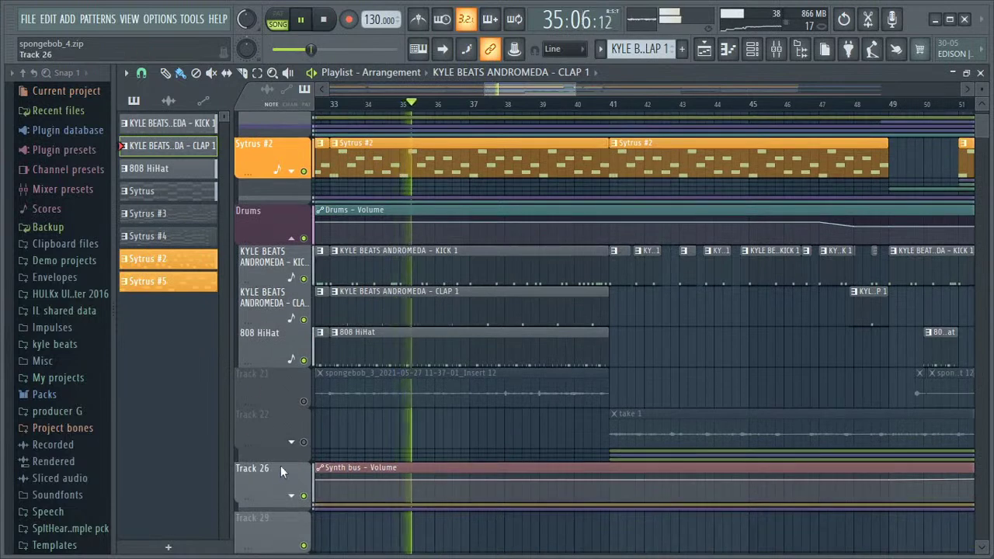
Step: Examine the automation inside the Track 22 group, and follow the arrangement from bar 48 to the end of the song during playback
left_click(292, 444)
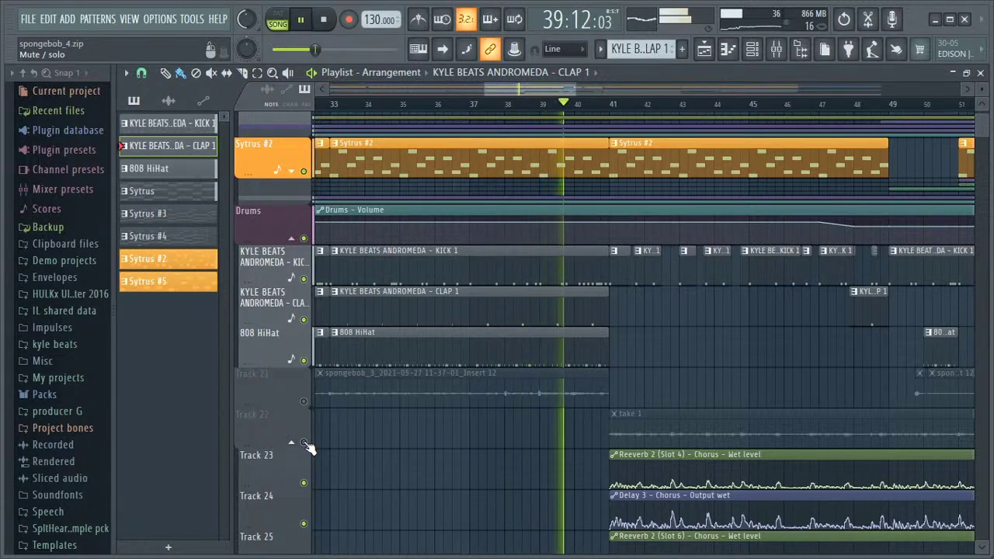
left_click(292, 442)
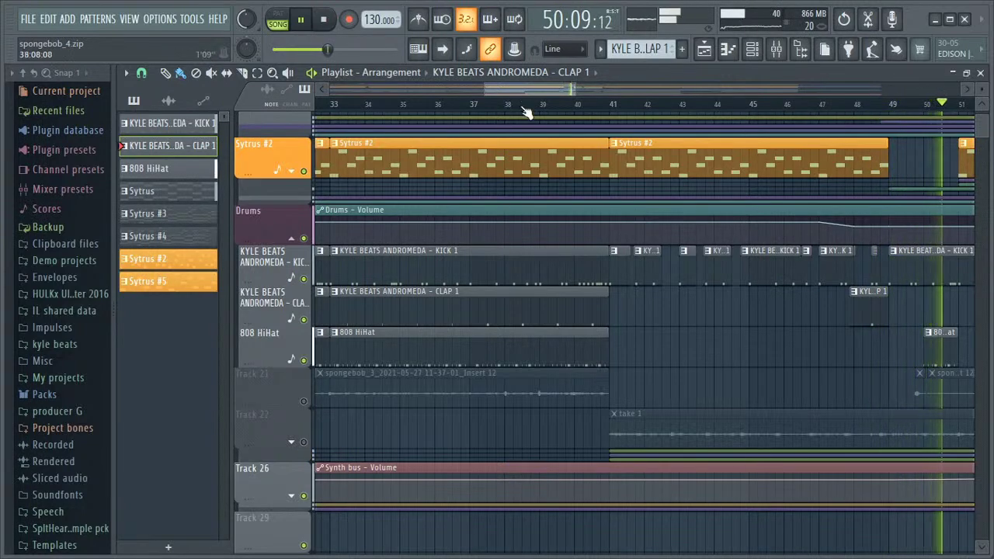
left_click_drag(517, 89, 586, 88)
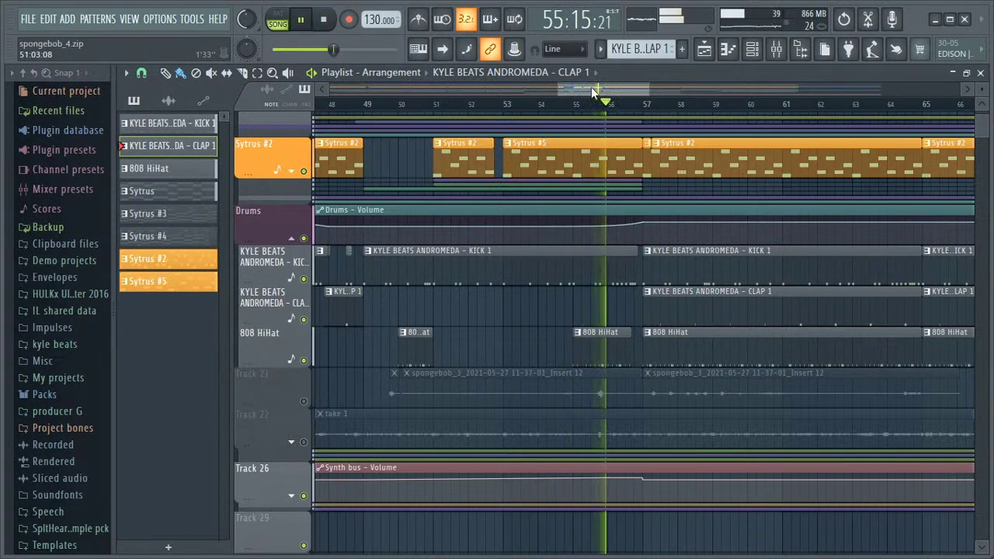
left_click_drag(593, 91, 637, 87)
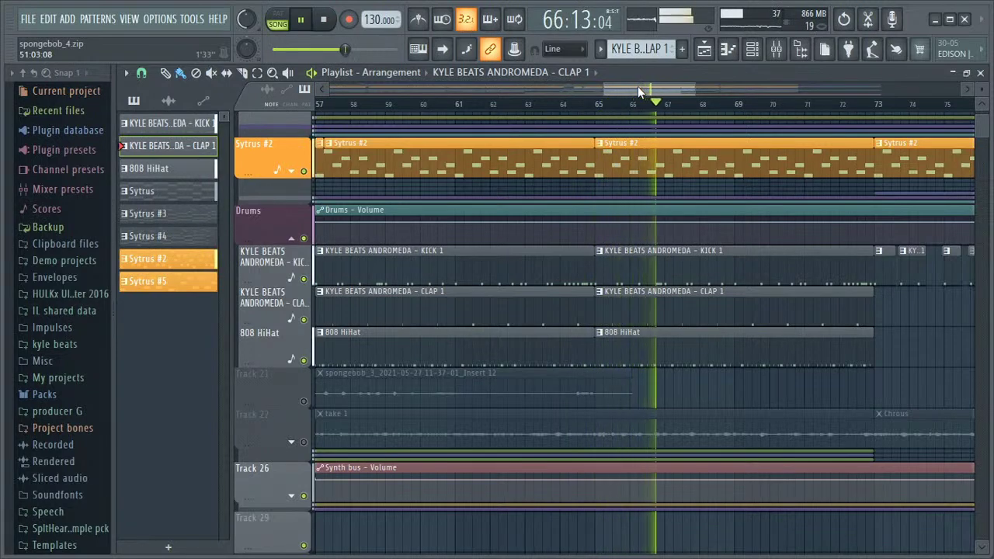
left_click_drag(637, 87, 702, 91)
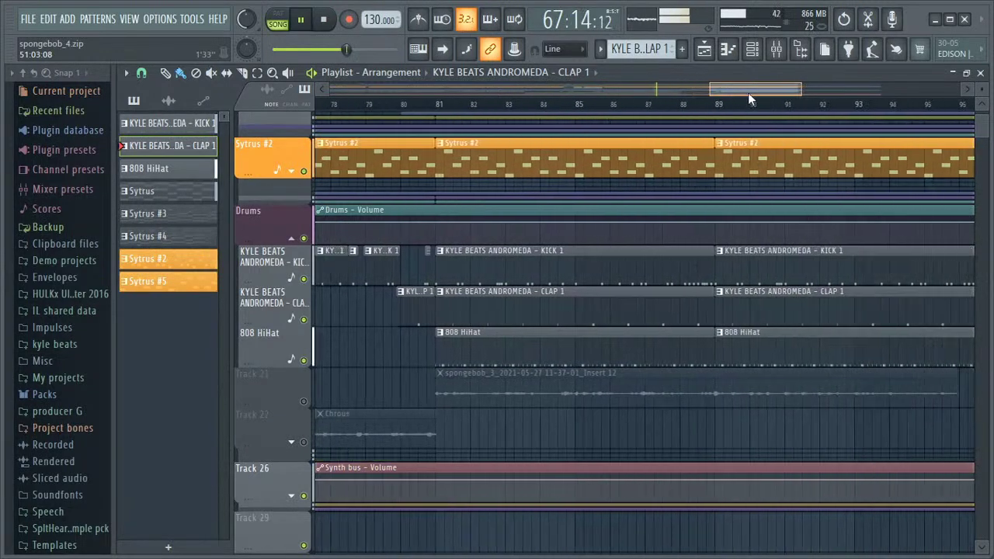
left_click_drag(750, 92, 894, 92)
scroll(862, 161, "up", 1)
scroll(808, 144, "up", 3)
scroll(800, 138, "down", 2)
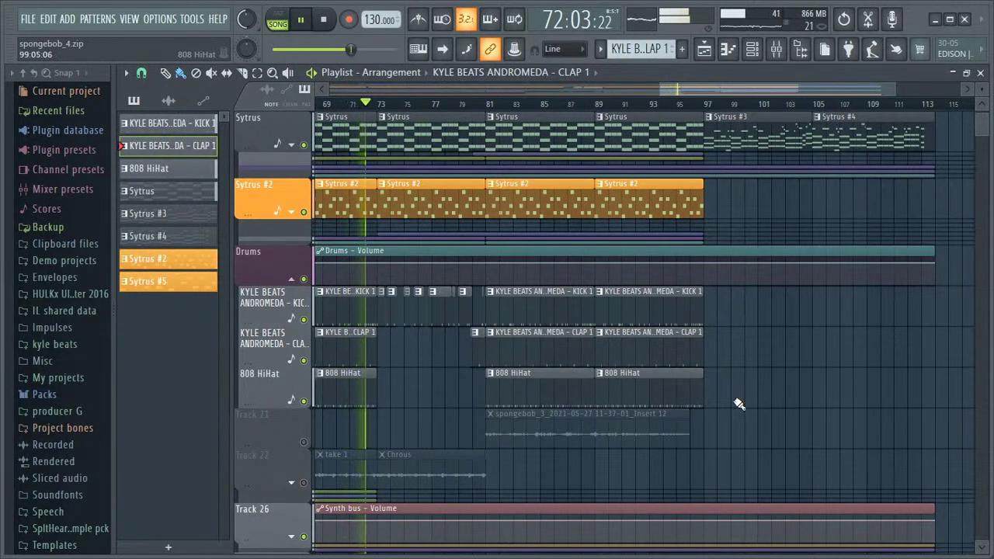
Step: Collapse the Drums track group and expand the Sytrus group to follow its automation through the song's final section
left_click(291, 279)
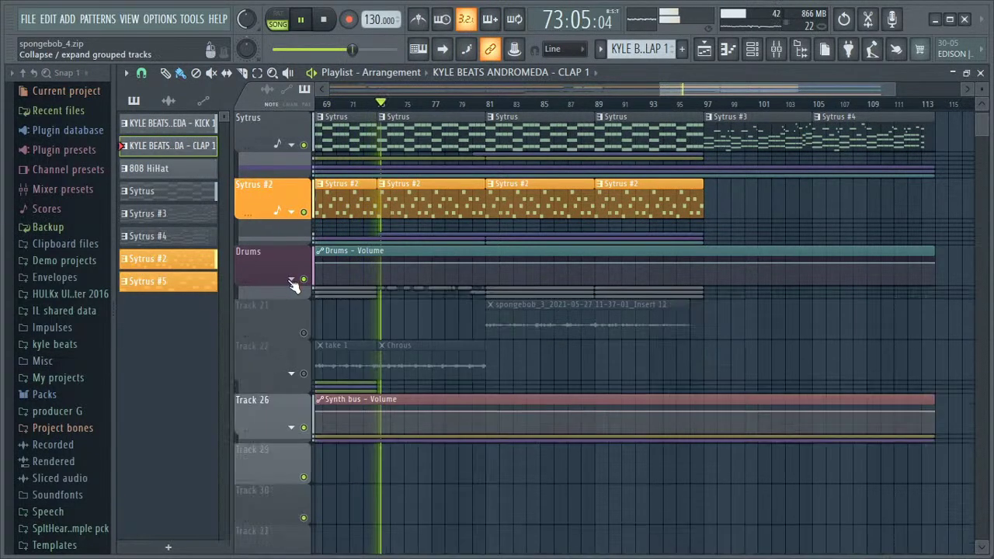
left_click(292, 145)
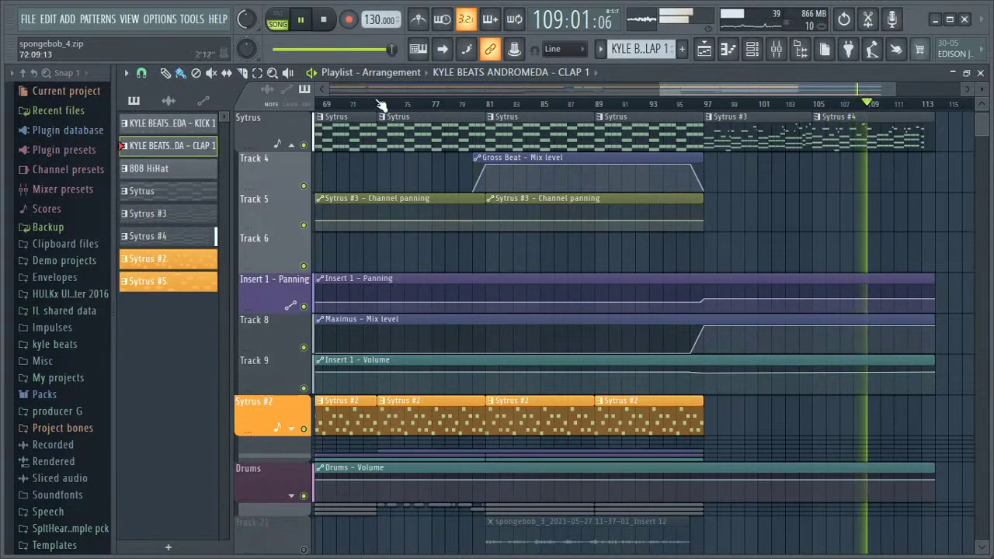
left_click_drag(671, 86, 691, 89)
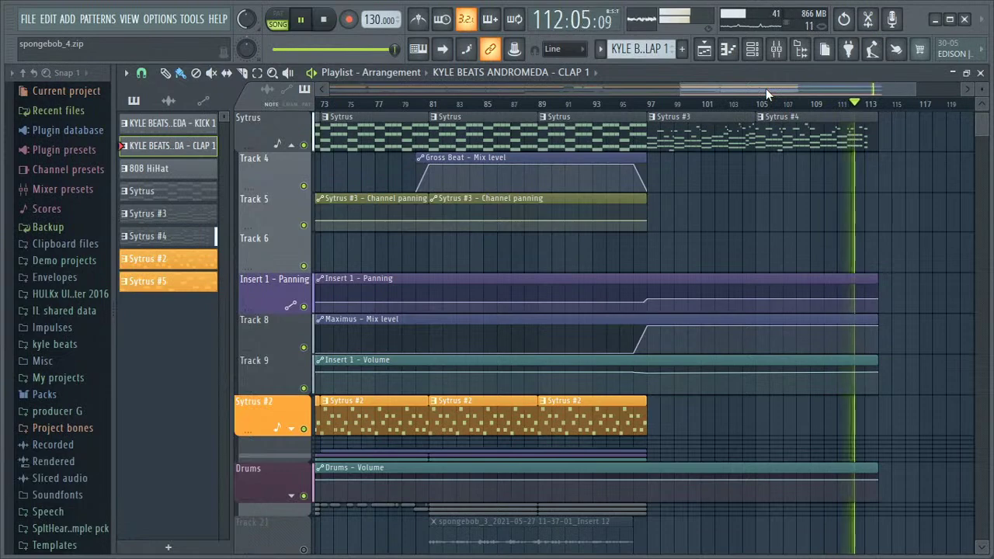
Step: Stop playback, return to the beginning of the arrangement, and collapse the Sytrus track group
key("space")
left_click_drag(766, 87, 369, 83)
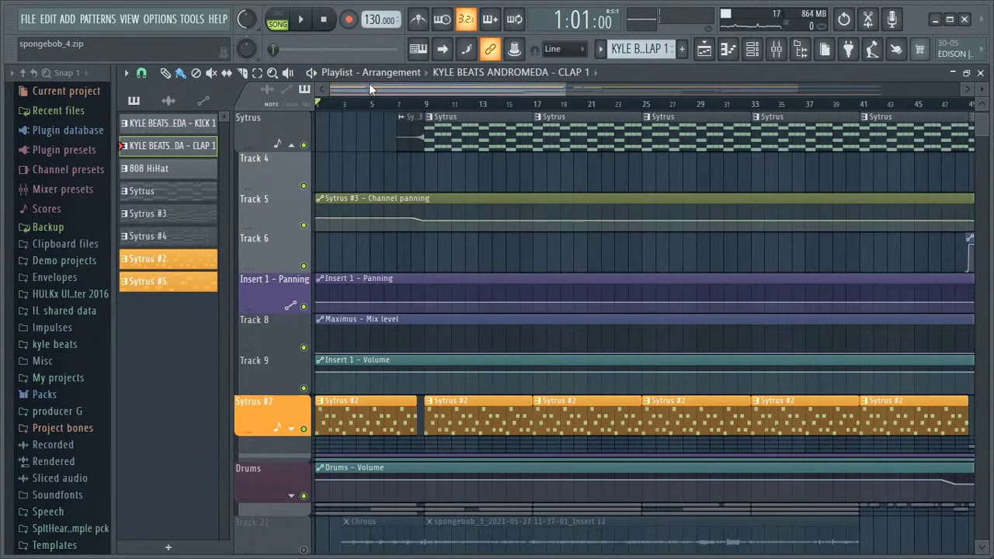
left_click(291, 145)
Step: Unmute the vocal recordings on Track 2, Track 21 and Track 22, and play the song from the start
scroll(284, 226, "up", 2)
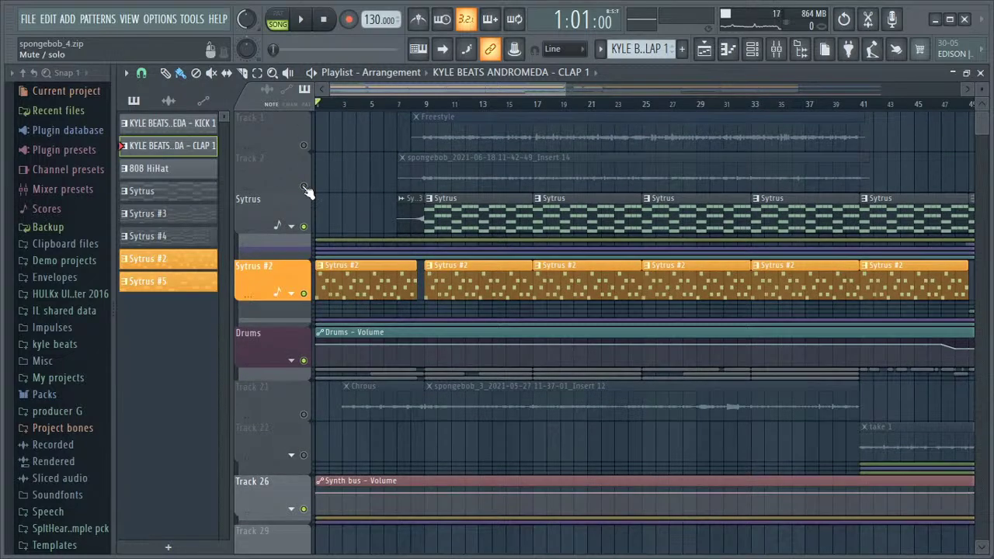
left_click(304, 187)
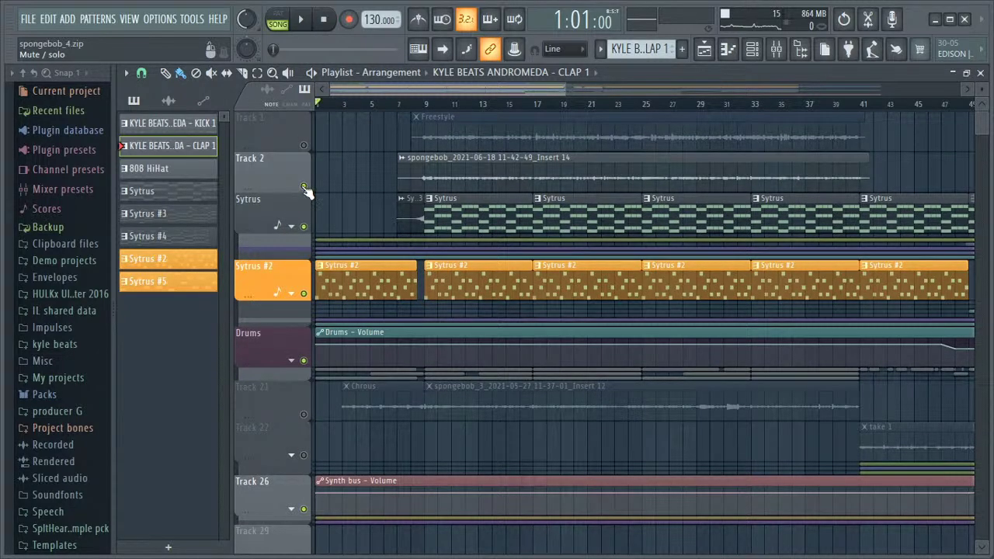
left_click(303, 414)
left_click(304, 456)
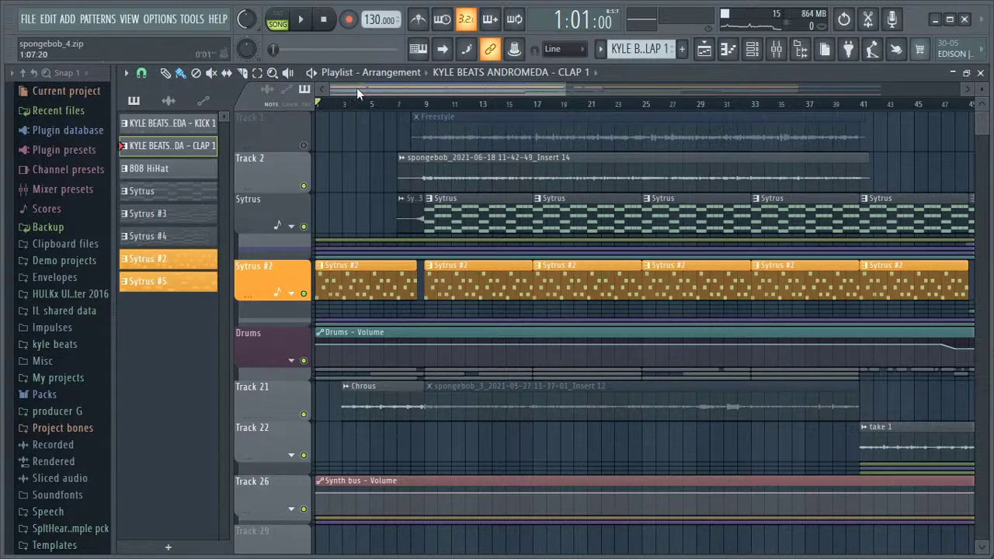
key("space")
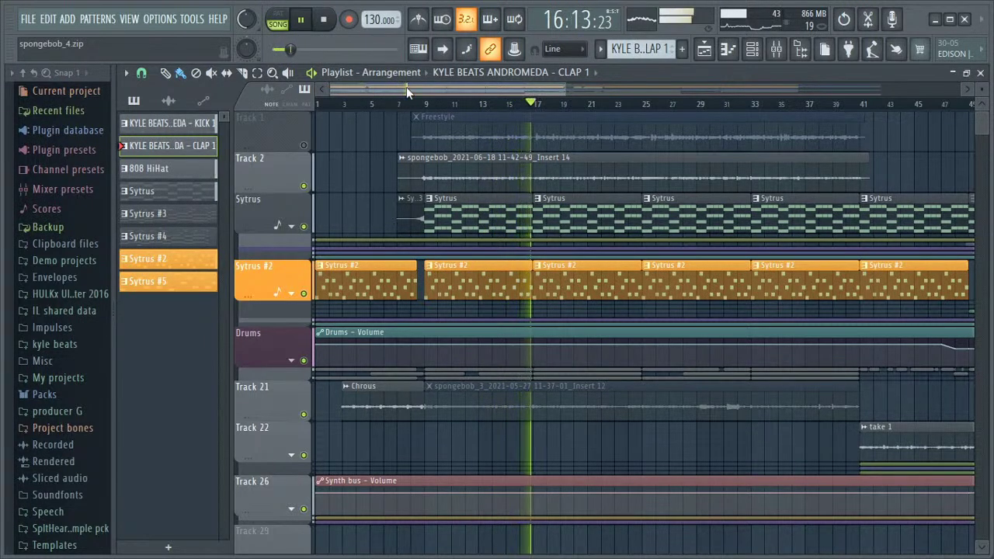
Step: Follow the arrangement with the vocal tracks enabled through to the Sytrus #3 and Sytrus #4 ending during playback
mouse_move(543, 87)
left_mouse_down()
mouse_move(552, 91)
mouse_move(533, 87)
mouse_move(544, 84)
left_mouse_up()
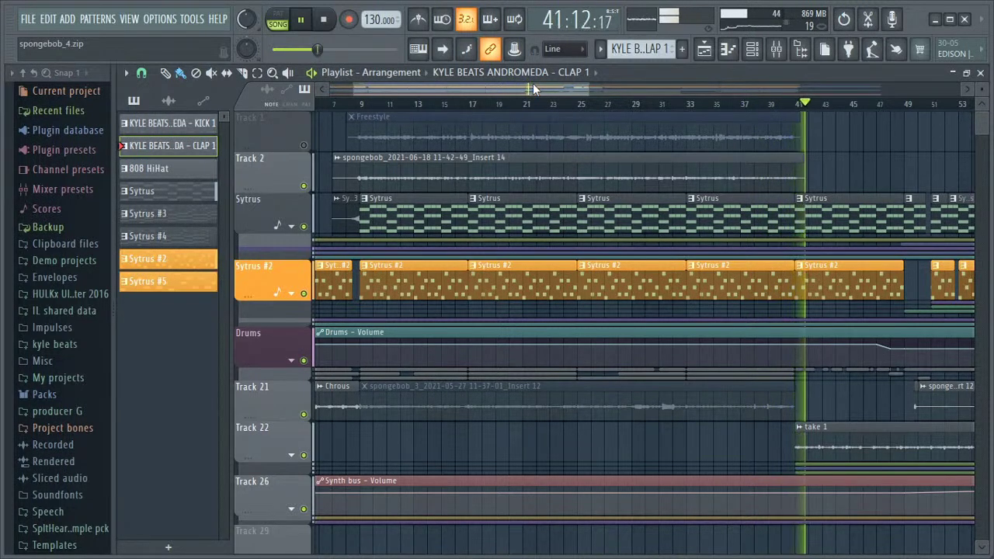
left_click_drag(533, 83, 676, 83)
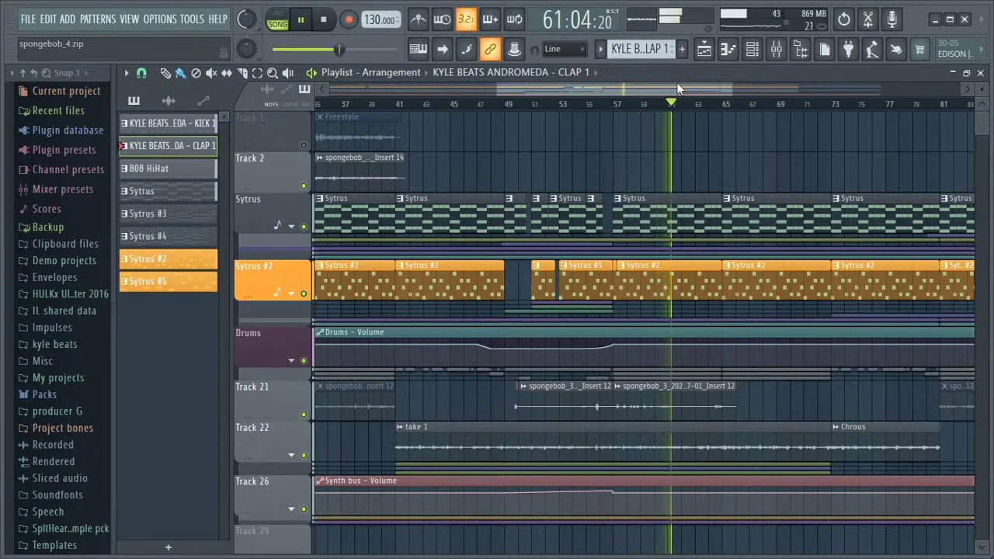
left_click_drag(676, 83, 779, 87)
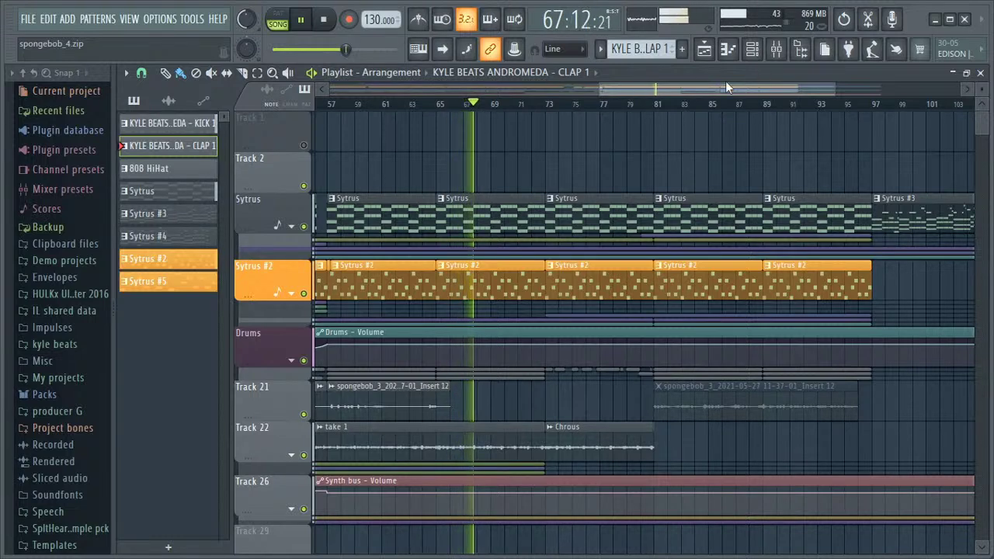
mouse_move(714, 86)
left_mouse_down()
mouse_move(695, 85)
mouse_move(708, 87)
left_mouse_up()
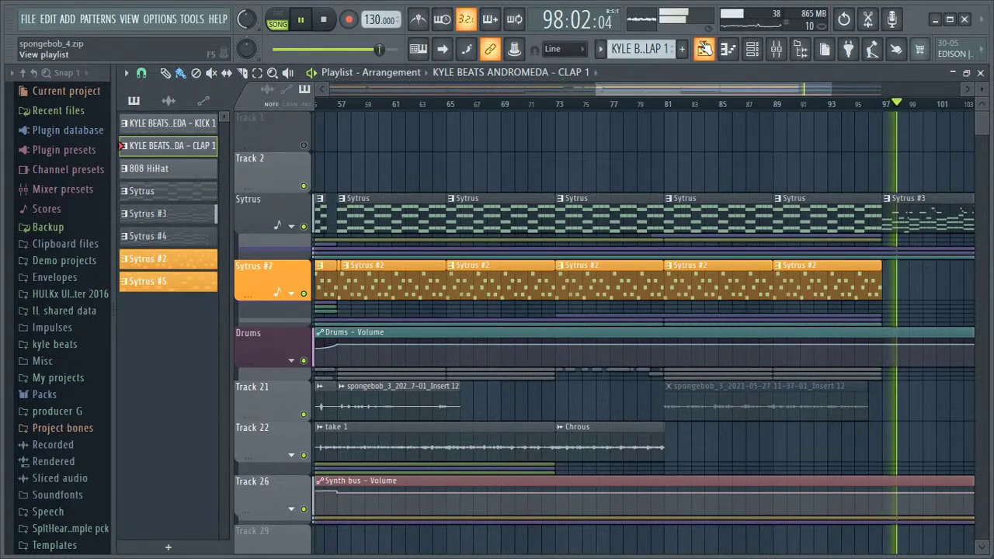
left_click_drag(683, 85, 775, 91)
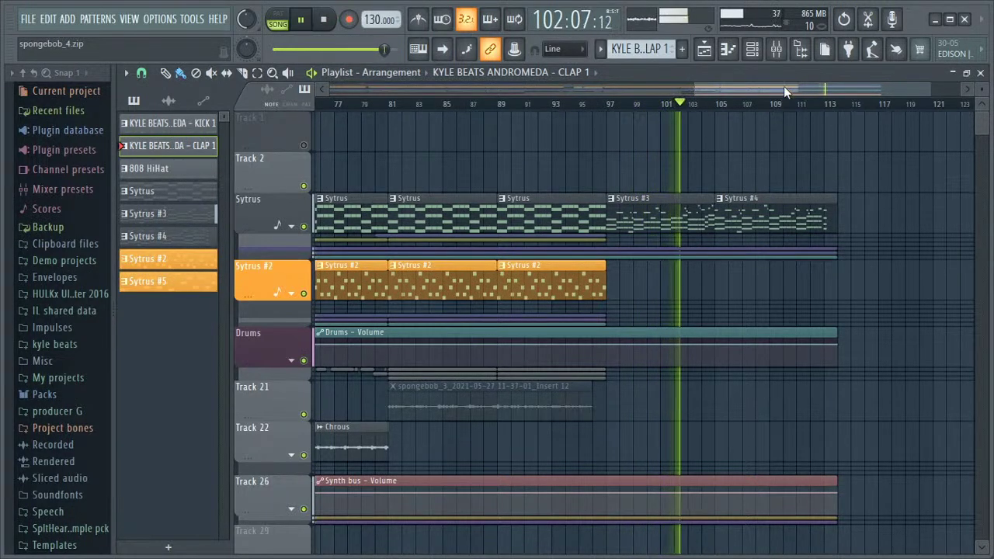
Step: Inspect the note properties of the last chord before bar 9 in the Sytrus #4 pattern's piano roll, and return to the playlist
left_click(169, 100)
left_click(170, 102)
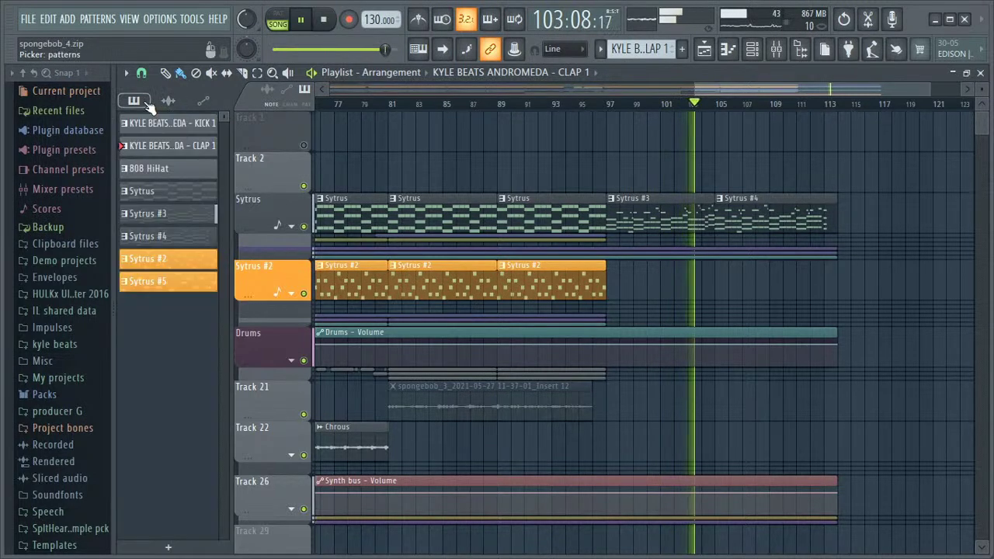
left_click(167, 235)
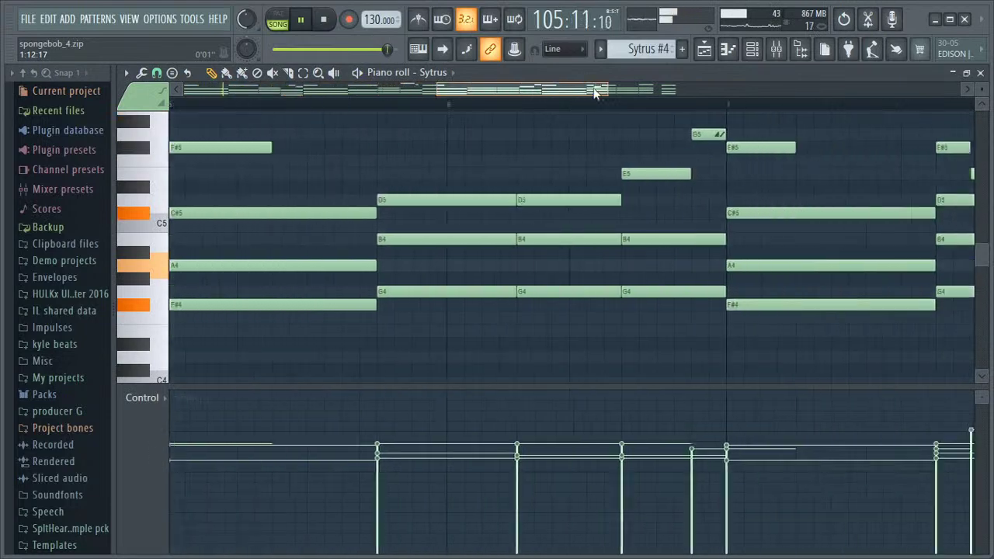
left_click_drag(488, 133, 505, 322)
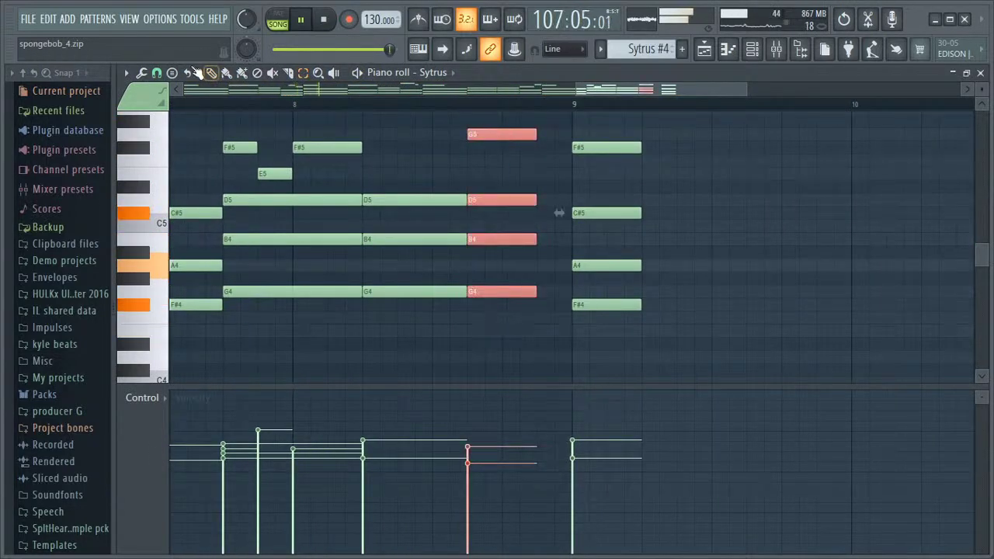
double_click(523, 135)
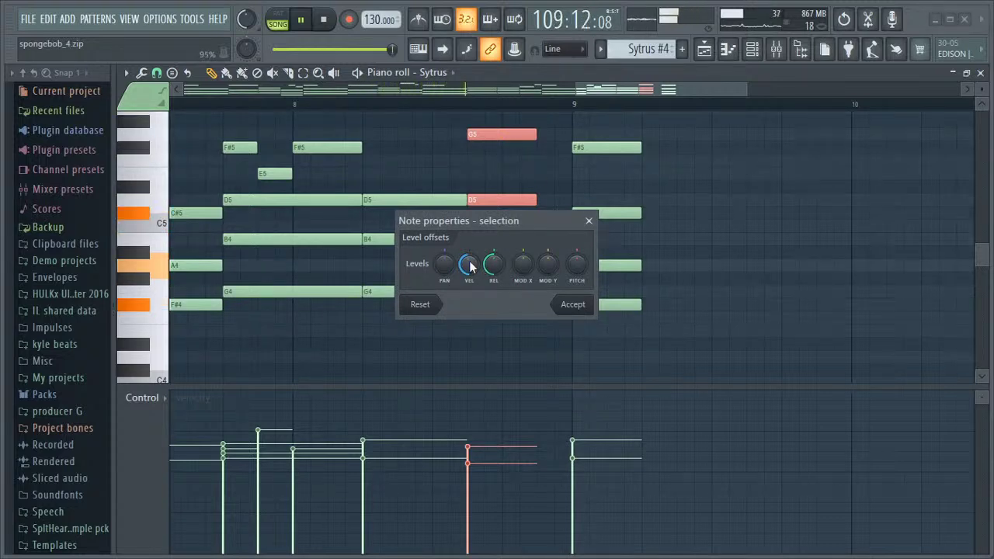
left_click(572, 307)
left_click(704, 52)
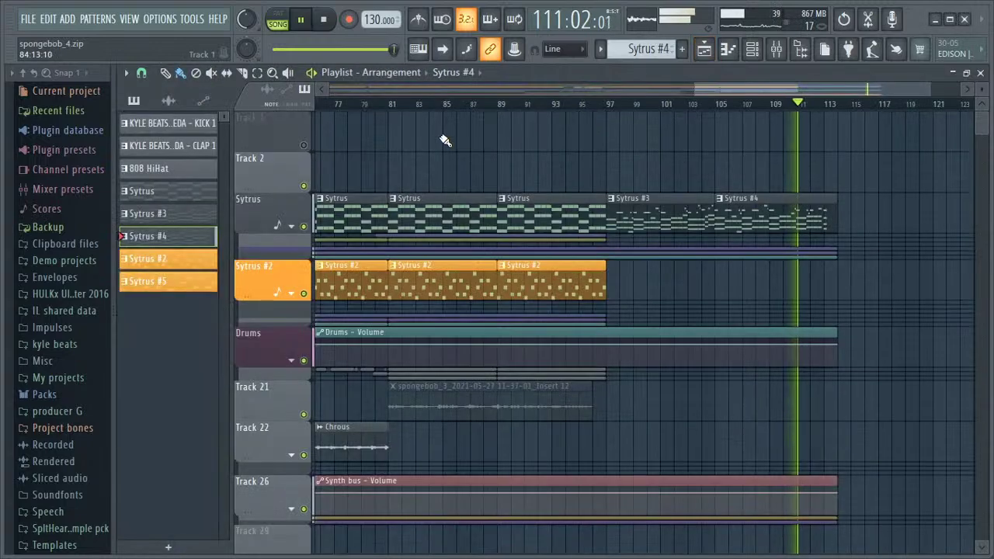
Step: Place the playhead at about bar 97 and expand the Sytrus track group to show its automation tracks
mouse_move(712, 91)
left_mouse_down()
mouse_move(735, 87)
mouse_move(717, 91)
left_mouse_up()
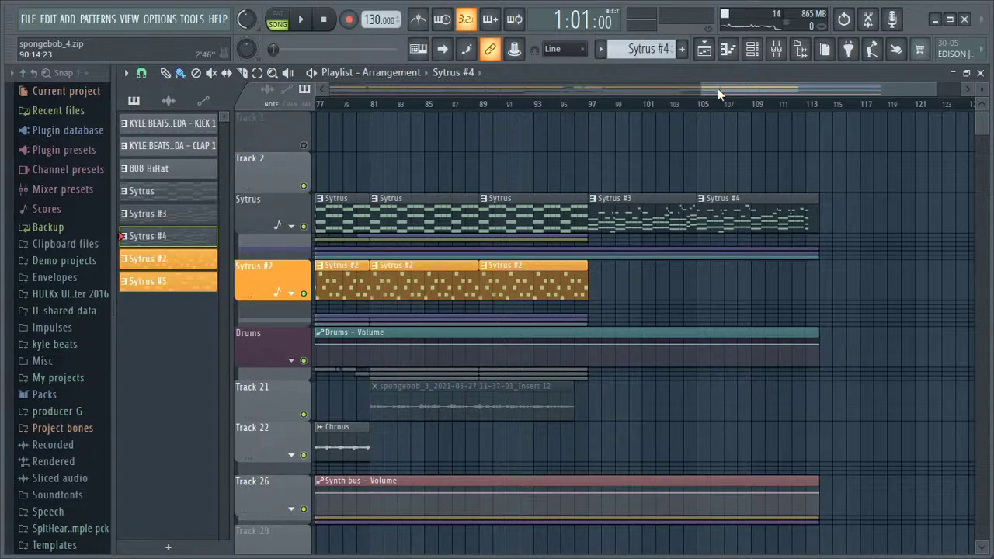
left_click_drag(785, 87, 776, 87)
left_click(607, 104)
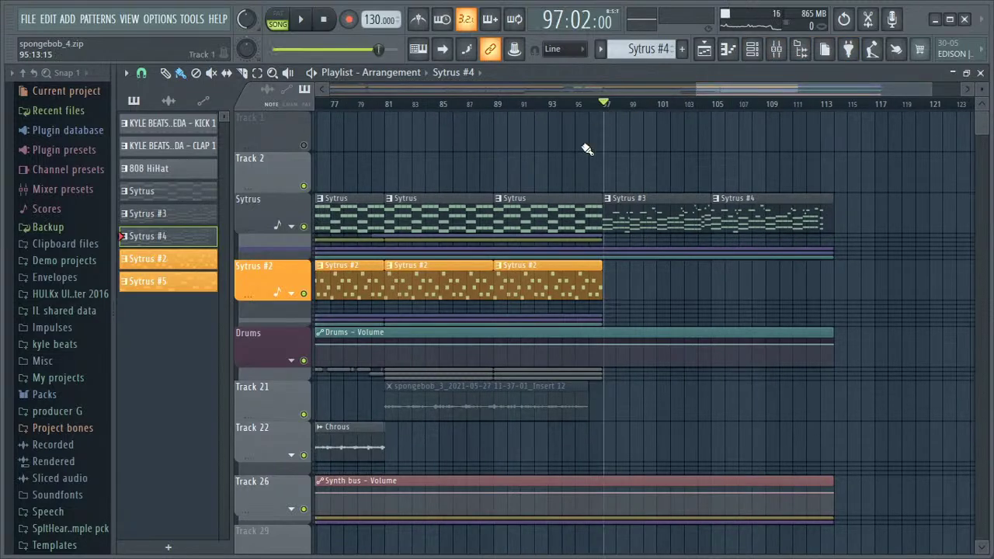
scroll(555, 427, "down", 3)
scroll(296, 196, "up", 2)
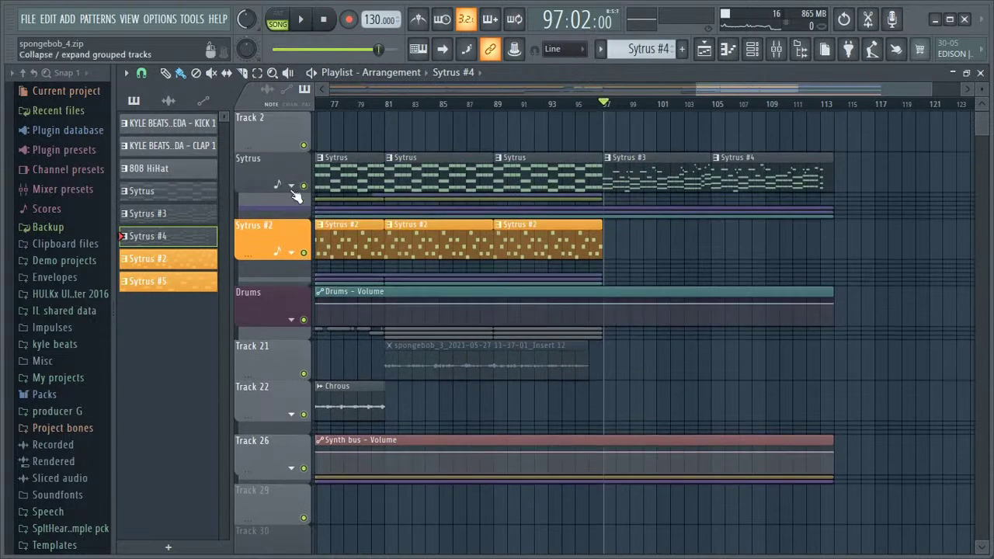
left_click(293, 187)
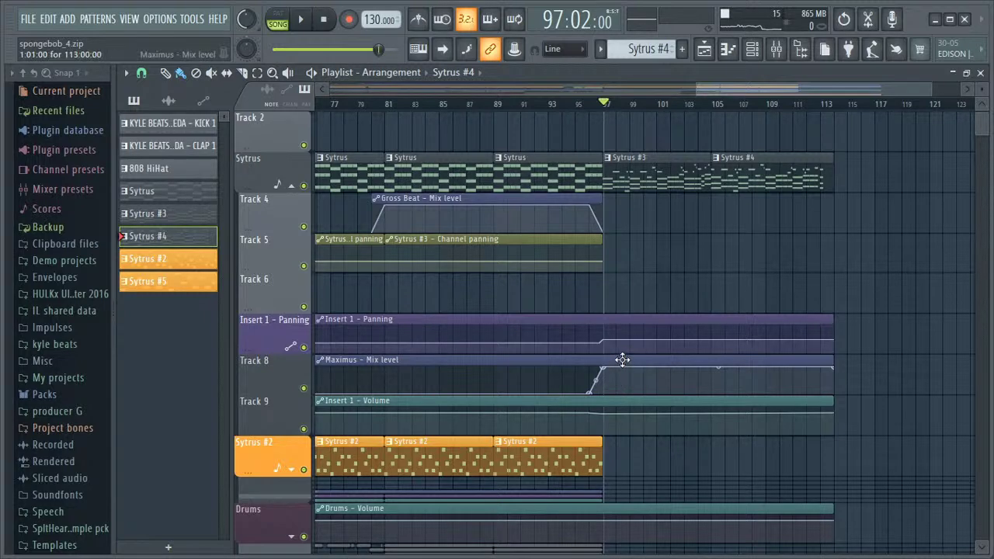
left_click(780, 53)
left_click(780, 53)
left_click(780, 52)
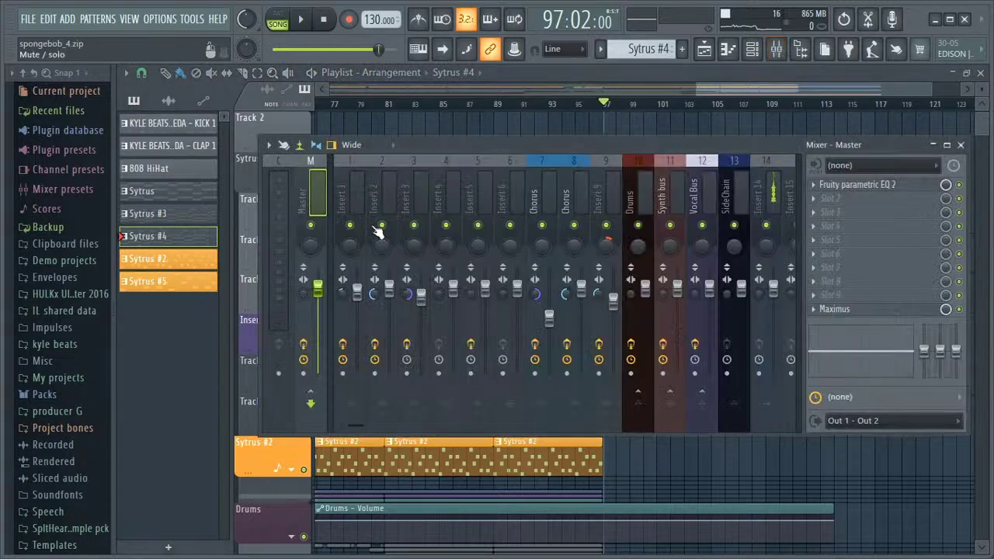
left_click(960, 145)
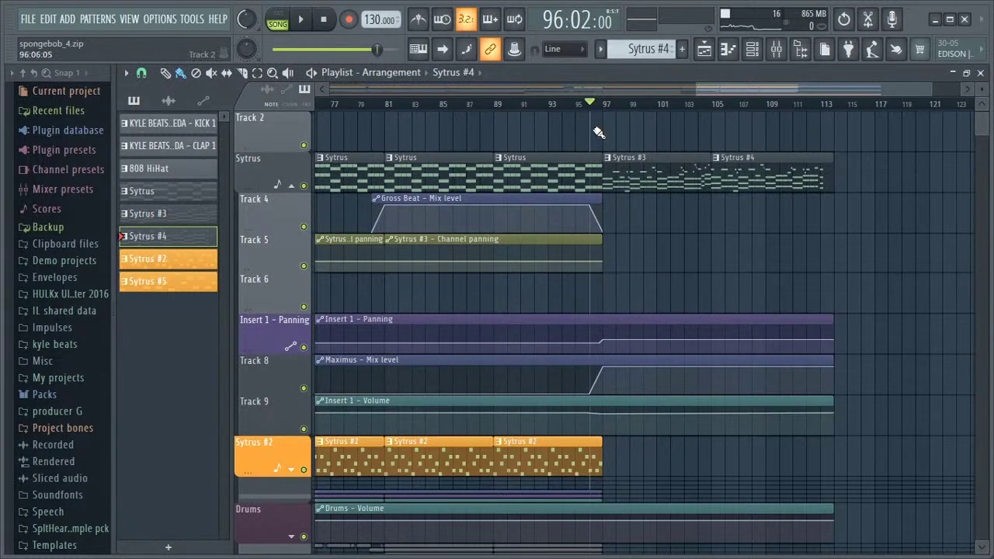
Step: Zoom the playlist in around bars 89 to 101 and set the playhead to the start of bar 96
left_click_drag(930, 89, 807, 91)
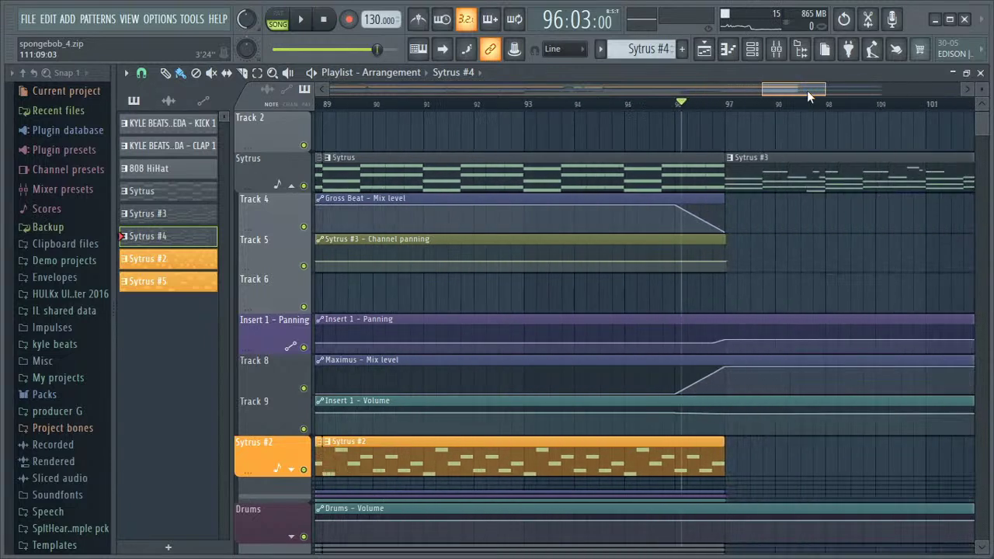
scroll(656, 101, "left", 1)
left_click_drag(681, 107, 679, 106)
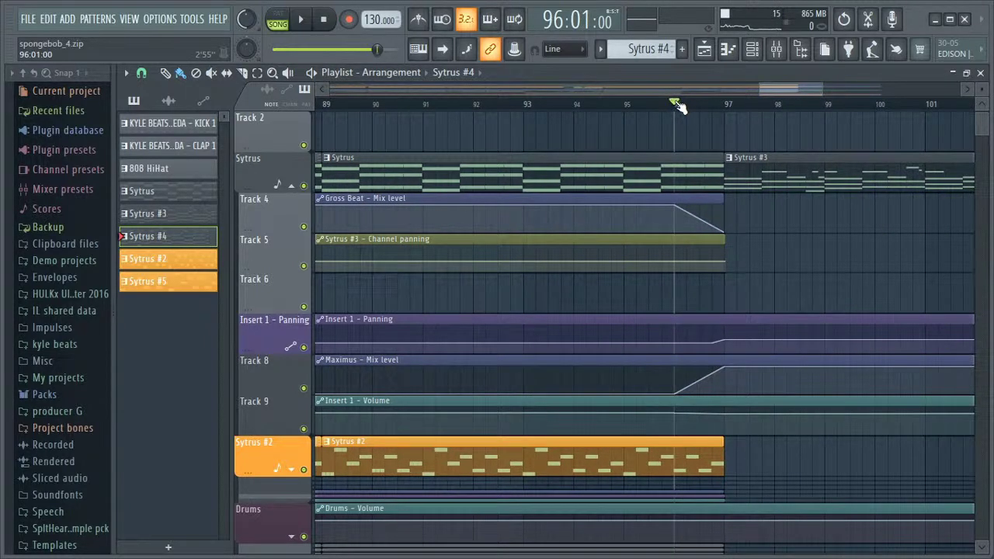
Step: Solo the Synth bus together with Insert 1 in the mixer, and play the song from bar 96
left_click(777, 50)
left_click(353, 190)
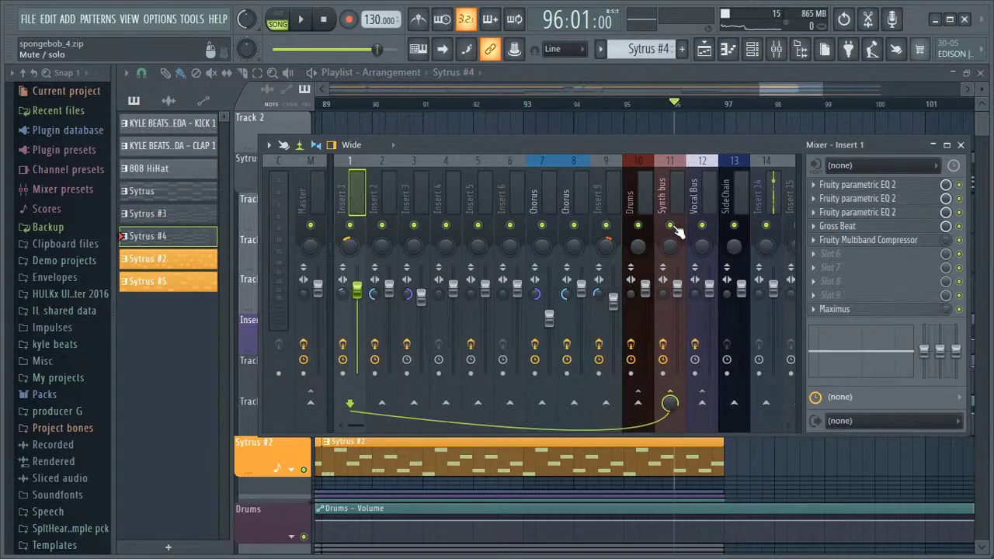
right_click(671, 226)
left_click(350, 226)
key("space")
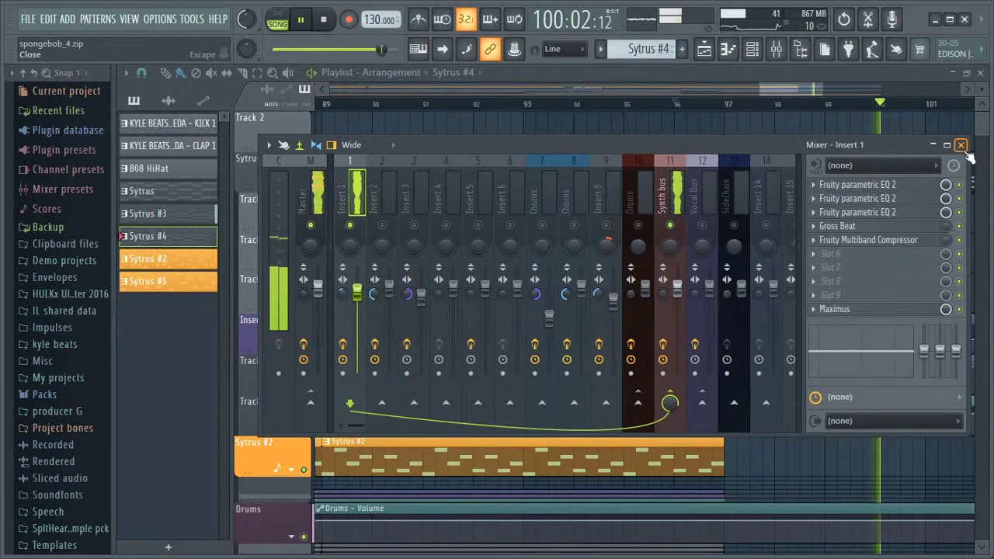
Step: Try a higher gain in the Synth bus's Fruity Limiter during playback, bring it back to 0.4 dB, and stop the song
left_click(668, 187)
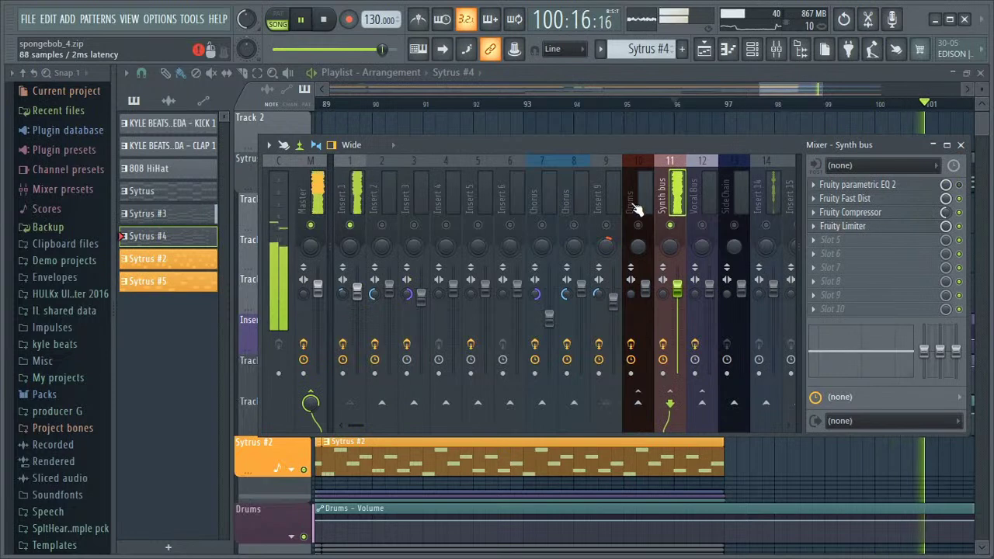
left_click(864, 226)
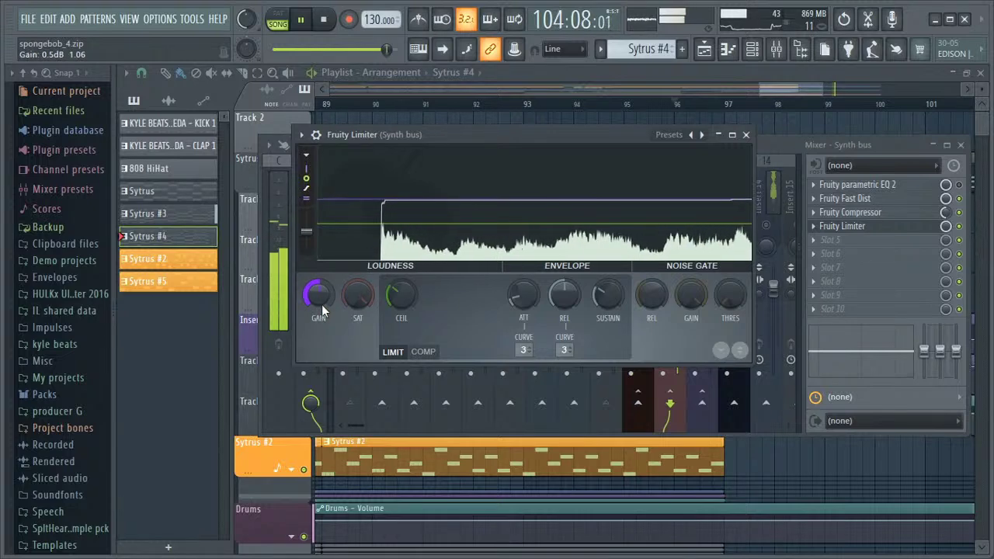
mouse_move(320, 299)
left_mouse_down()
mouse_move(320, 264)
mouse_move(321, 303)
left_mouse_up()
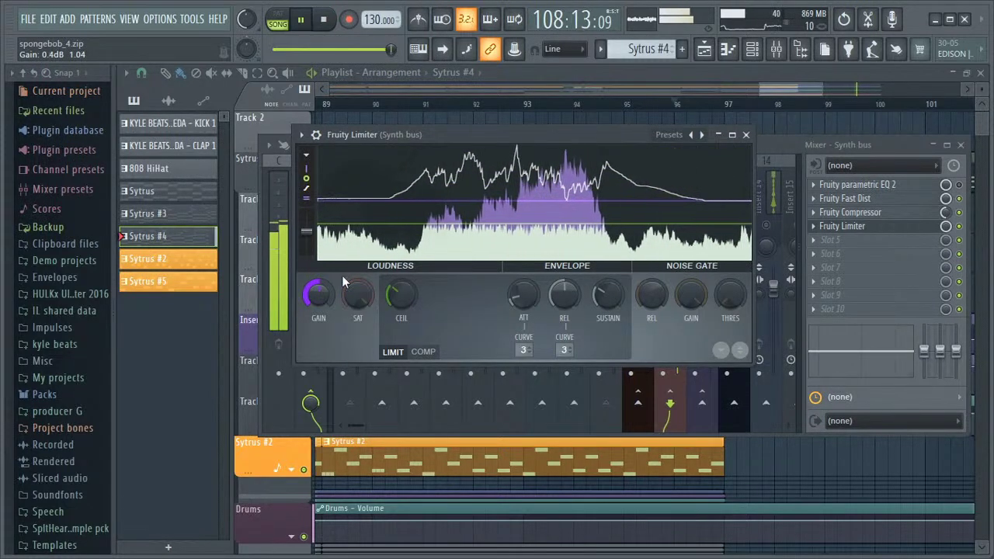
left_click(745, 134)
key("space")
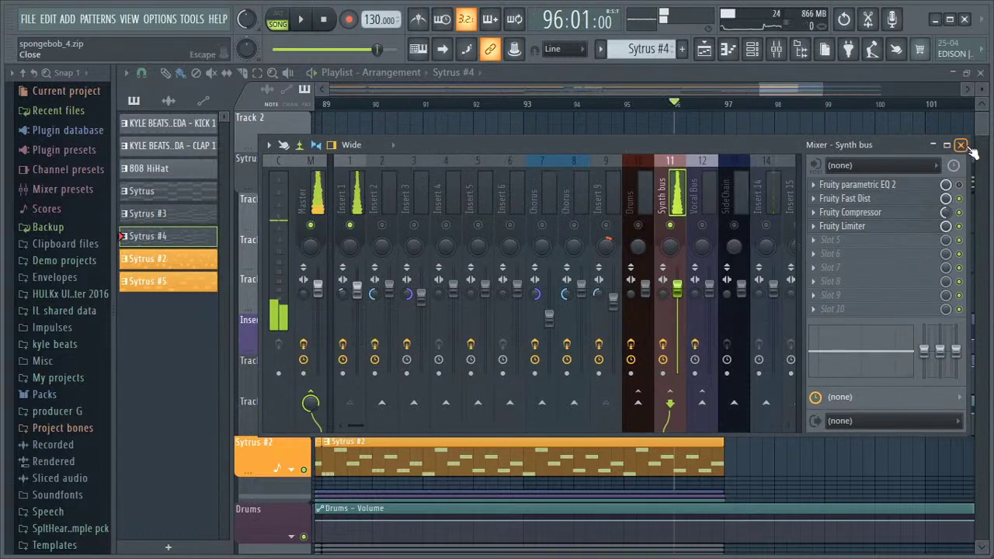
Step: Replay the song from bar 96 and examine the Synth bus signal in its Fruity Limiter display
left_click(961, 146)
key("space")
left_click(778, 51)
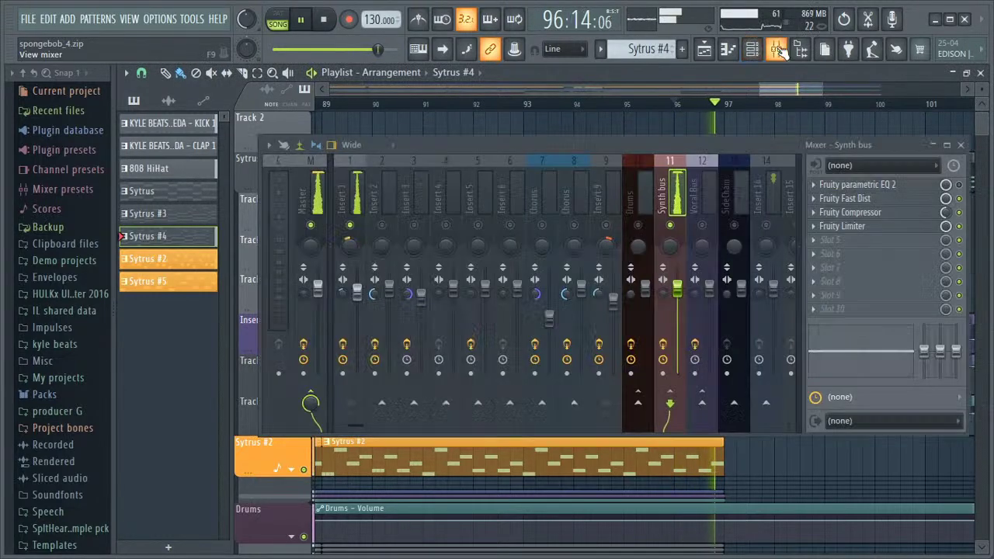
left_click(838, 226)
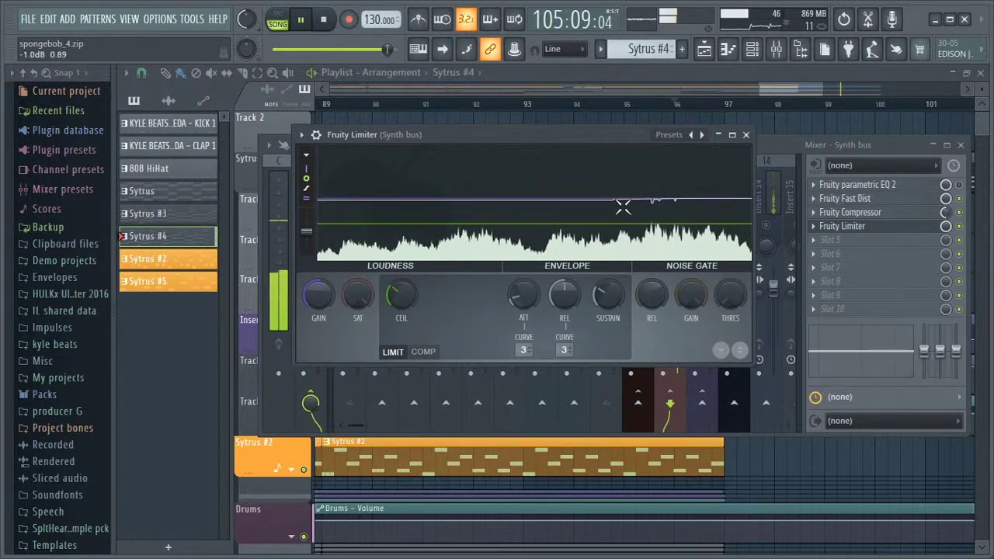
left_click(745, 134)
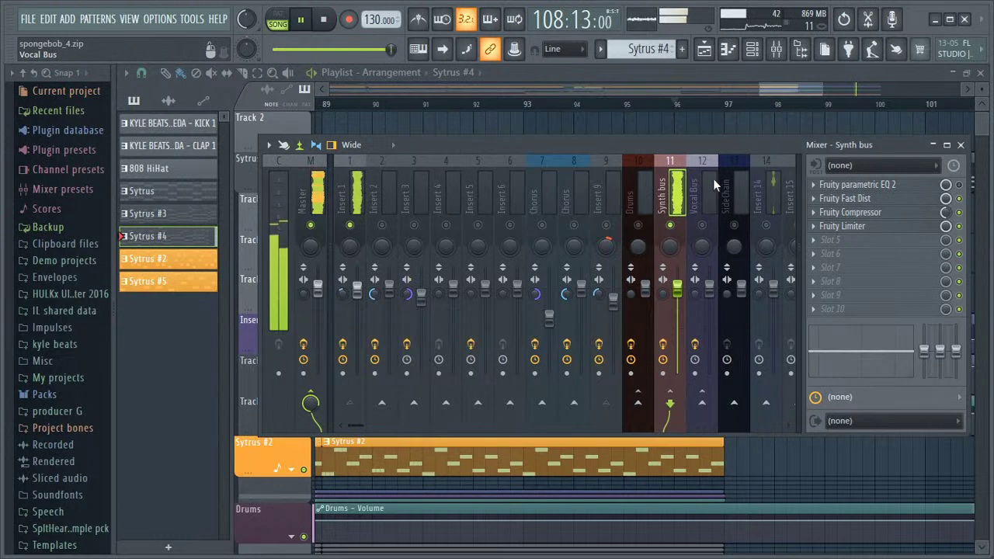
Step: Check the input and effect slots of Insert 14, stop the song, and return to the playlist
left_click(765, 204)
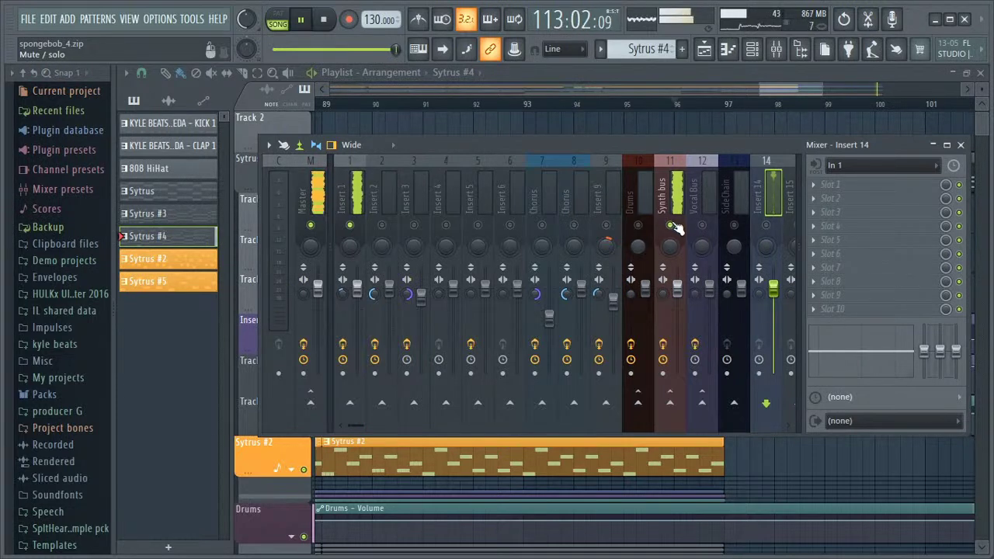
key("space")
left_click(962, 145)
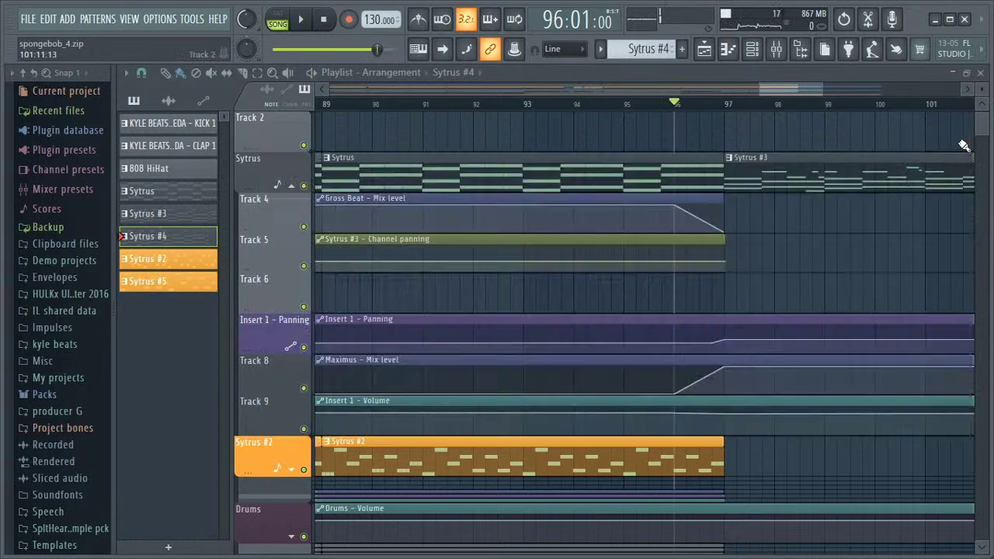
Step: Mute Track 2 at the start of the arrangement, solo the Freestyle vocal on Track 1, and set the playhead to bar 8
left_click_drag(785, 91, 406, 106)
scroll(385, 148, "down", 6)
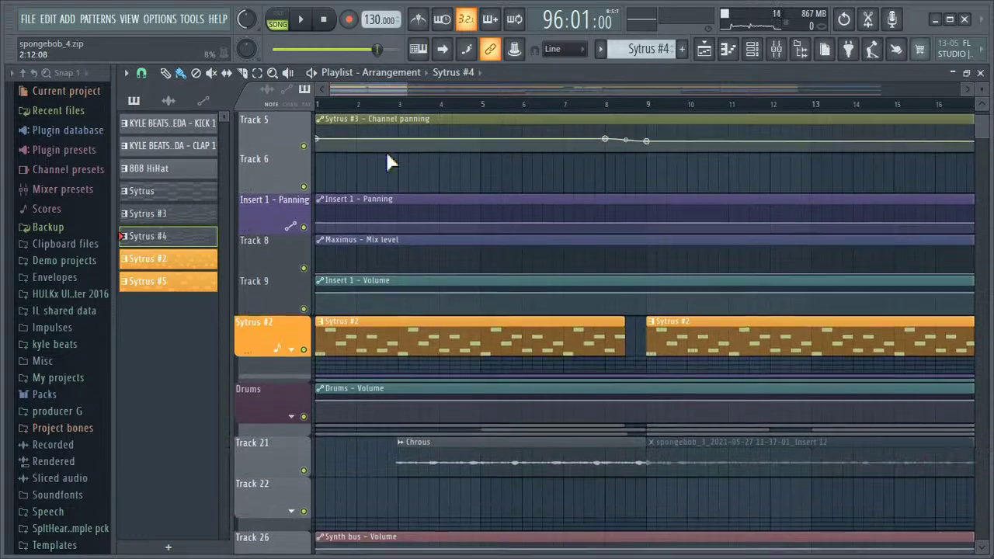
scroll(314, 414, "down", 4)
scroll(270, 387, "up", 5)
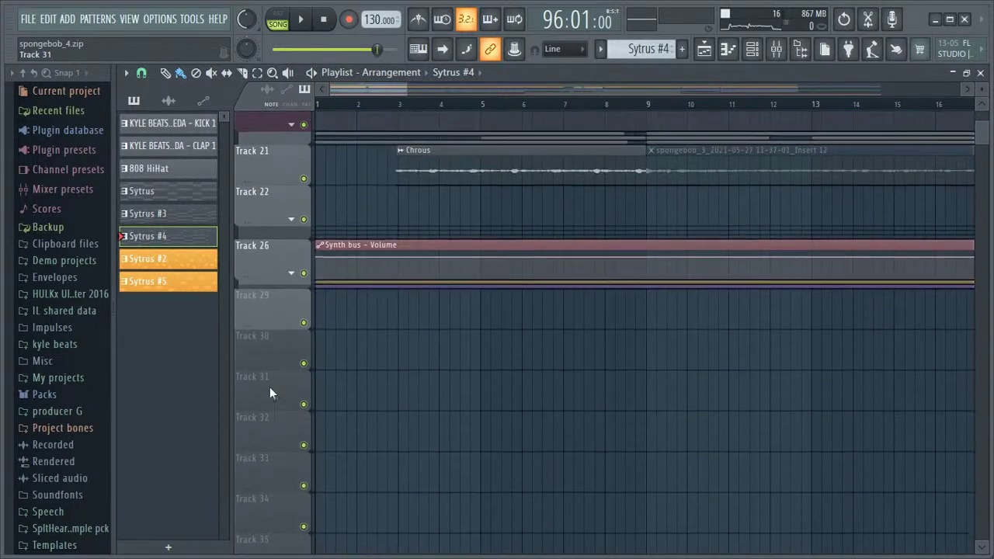
scroll(269, 375, "up", 6)
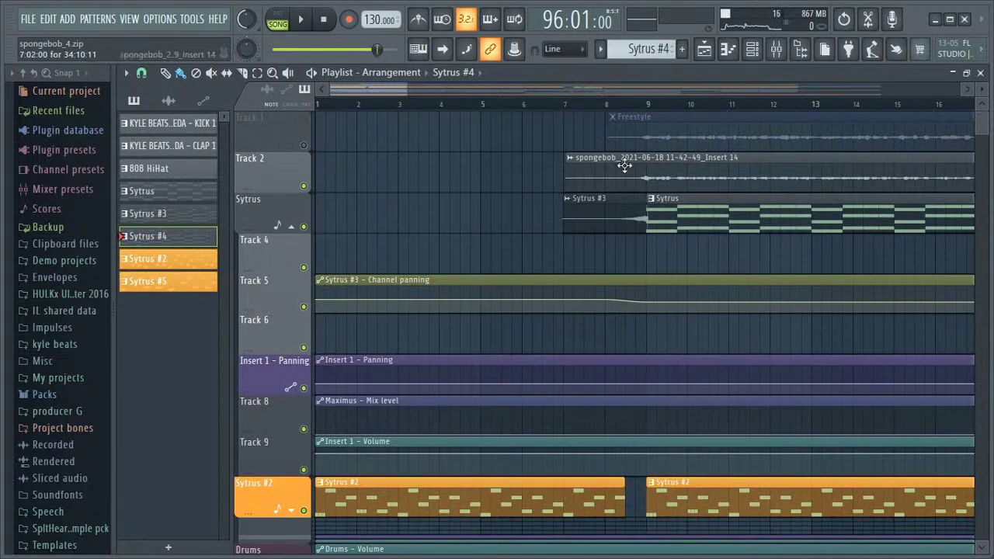
left_click(304, 186)
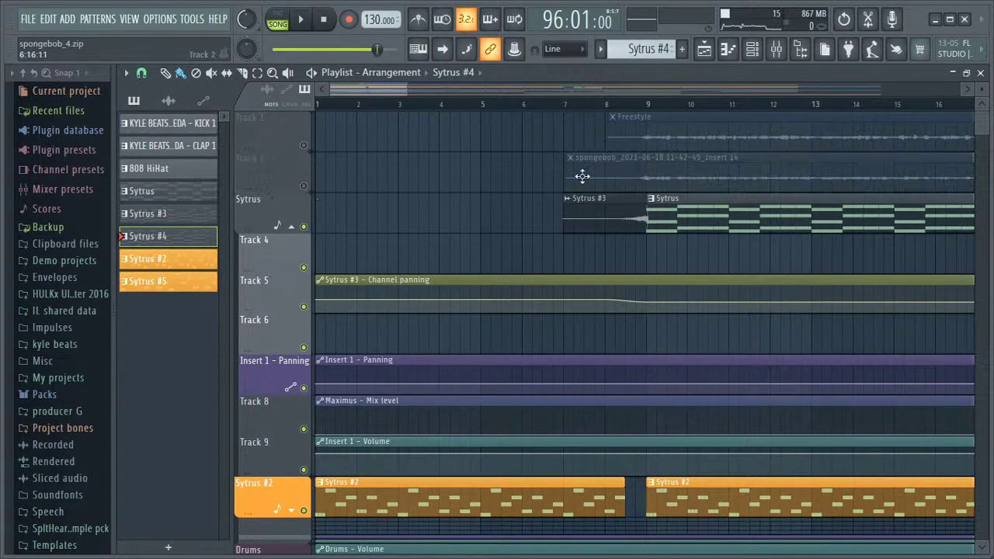
left_click(305, 146)
right_click(305, 145)
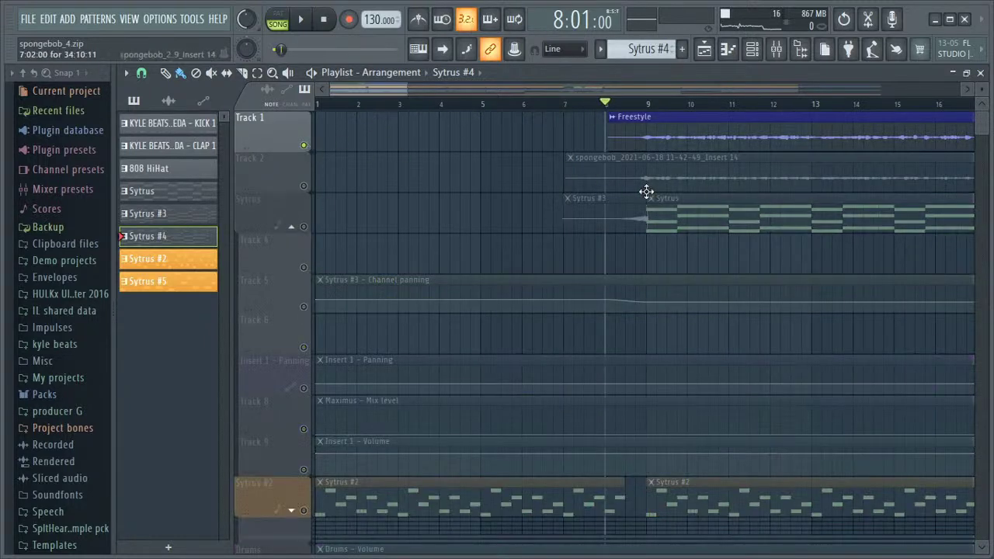
Step: Unsolo the Synth bus in the mixer and review the routing and effects of the Vocal Bus and both Chorus tracks
left_click(774, 50)
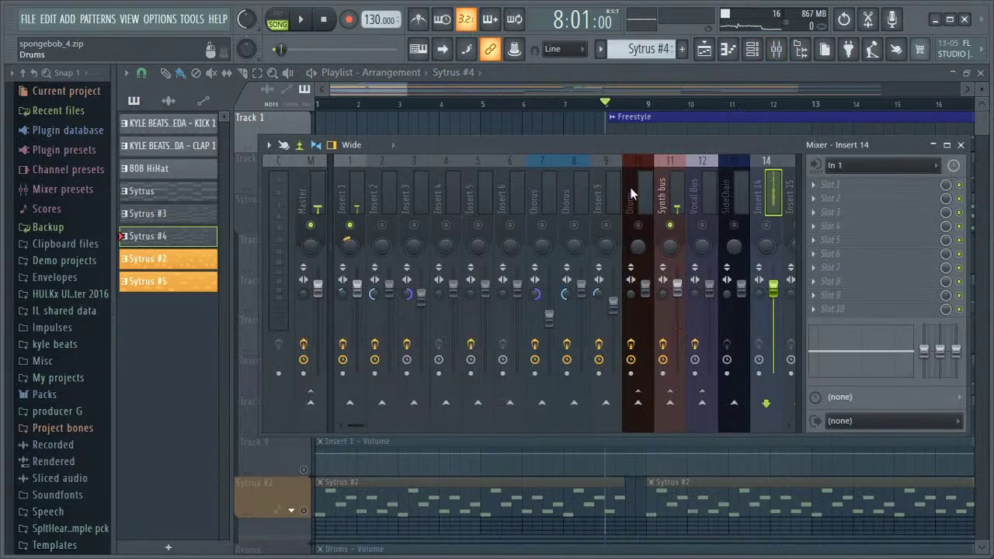
right_click(672, 226)
left_click(704, 187)
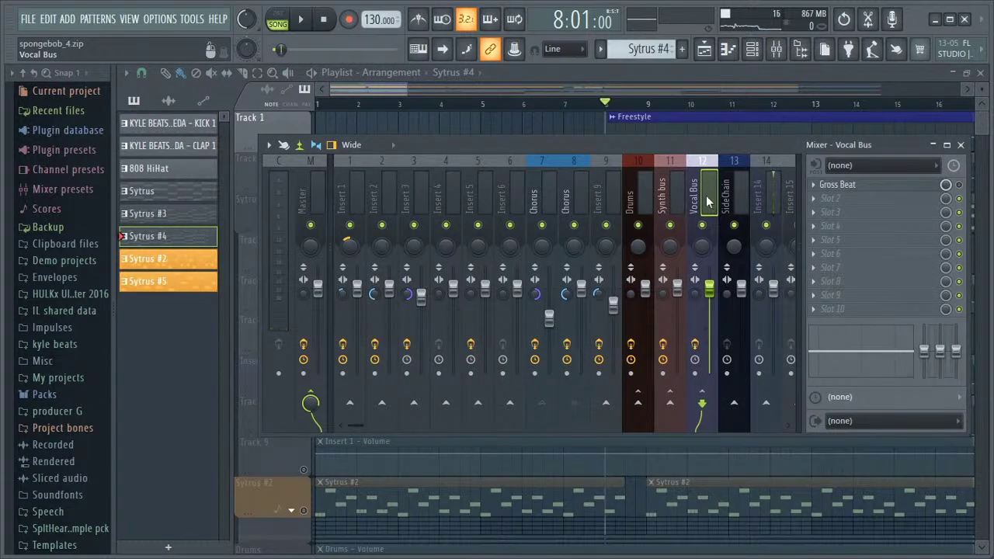
left_click(548, 202)
left_click(575, 194)
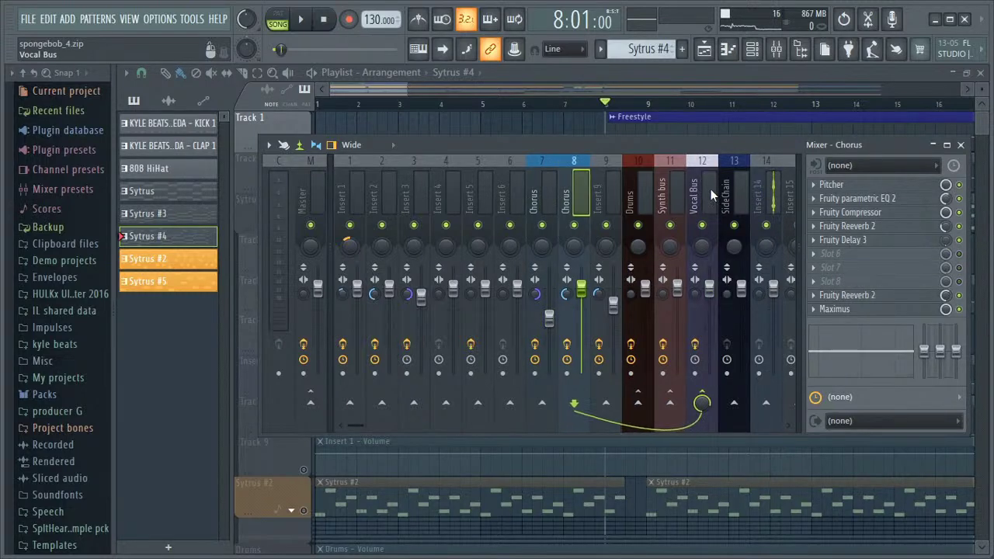
left_click(711, 189)
Step: Solo the Drums bus, unsolo Track 1 in the playlist, and play from bar 8 while comparing the mixer with the arrangement
left_click(635, 198)
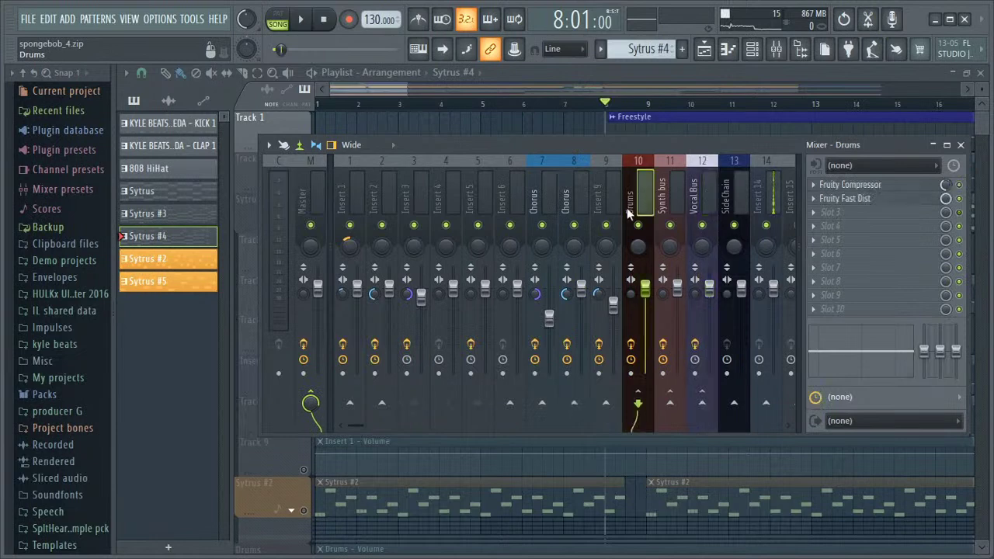
right_click(638, 227)
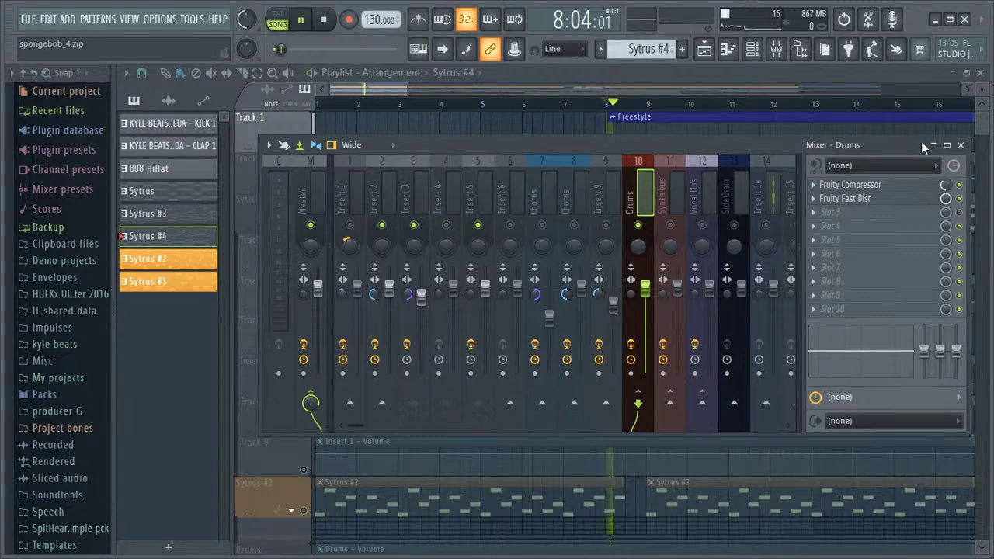
left_click(961, 146)
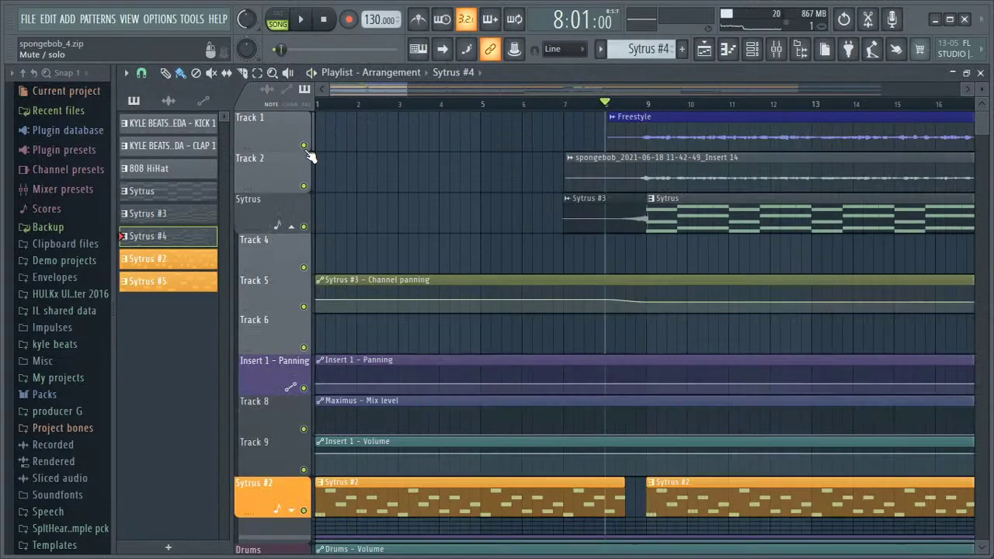
left_click(777, 49)
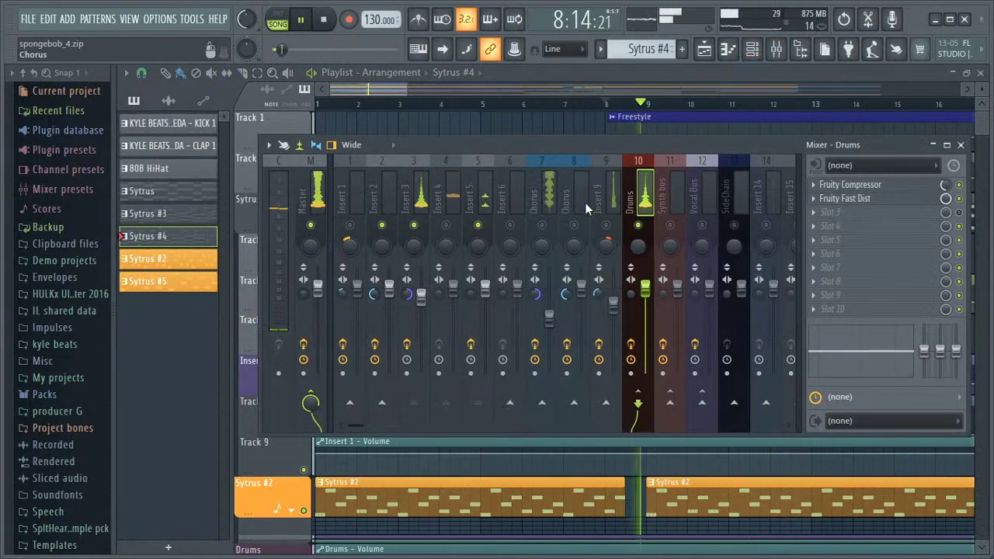
left_click_drag(594, 140, 549, 310)
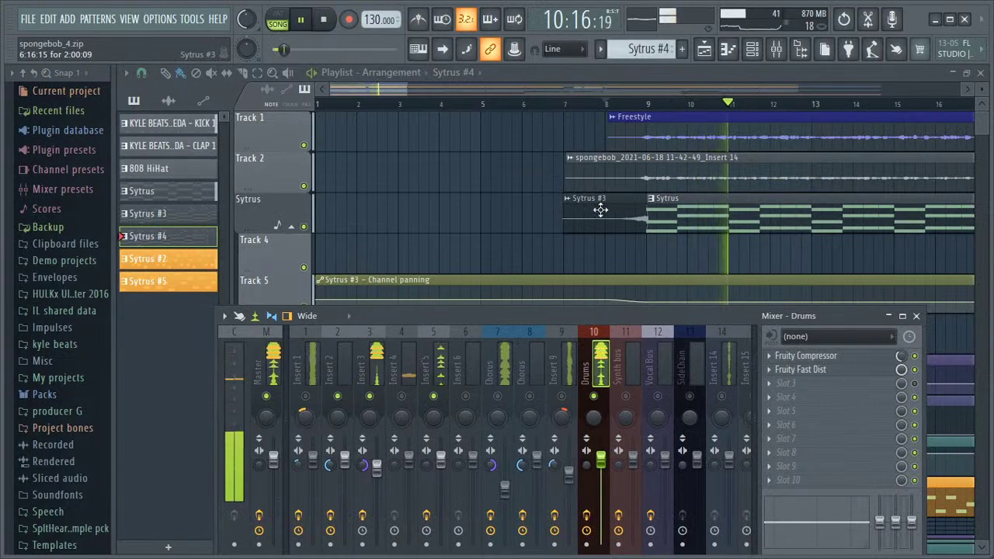
left_click_drag(563, 315, 561, 139)
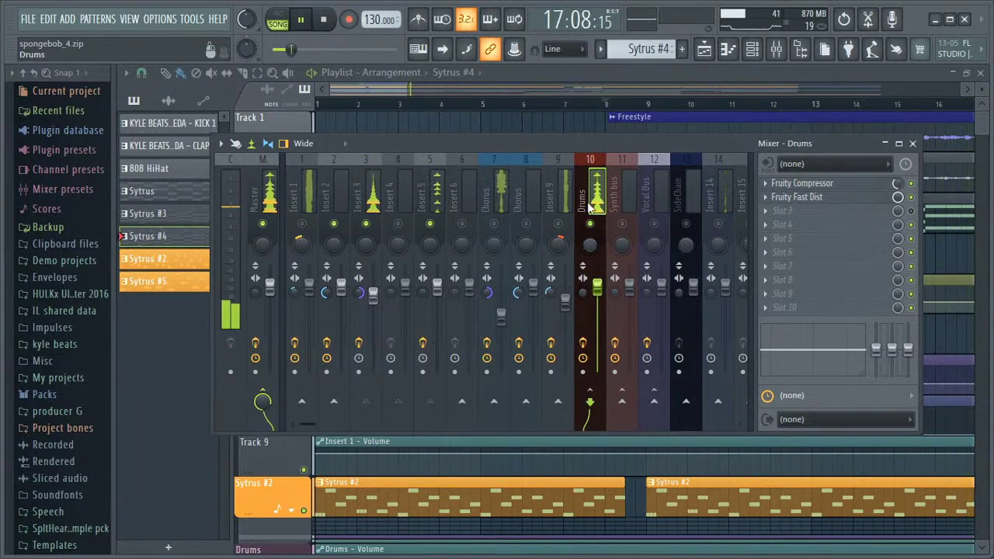
Step: Try different mix and threshold levels for the Drums bus's Fruity Fast Dist during playback, and return the threshold to 10%
left_click_drag(898, 197, 897, 271)
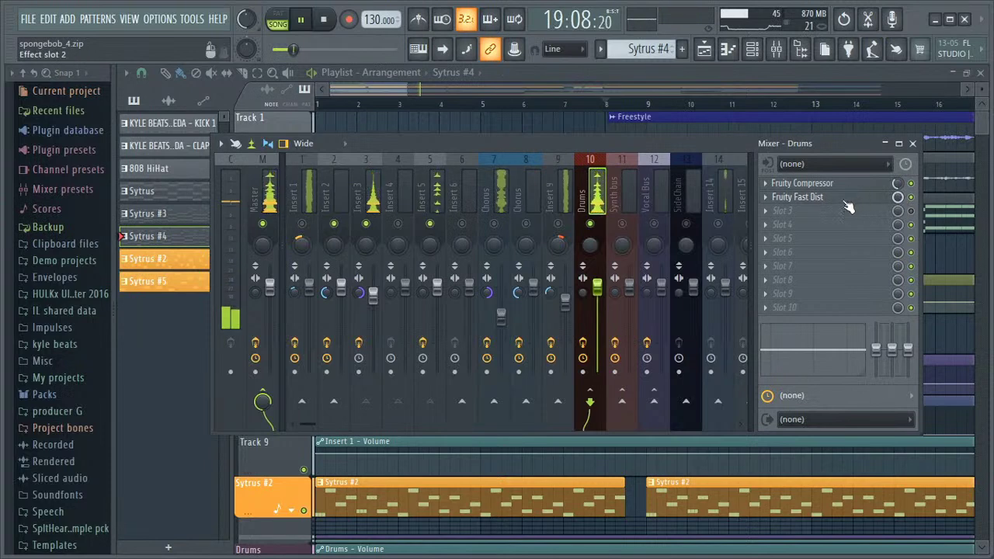
left_click(780, 198)
key("space")
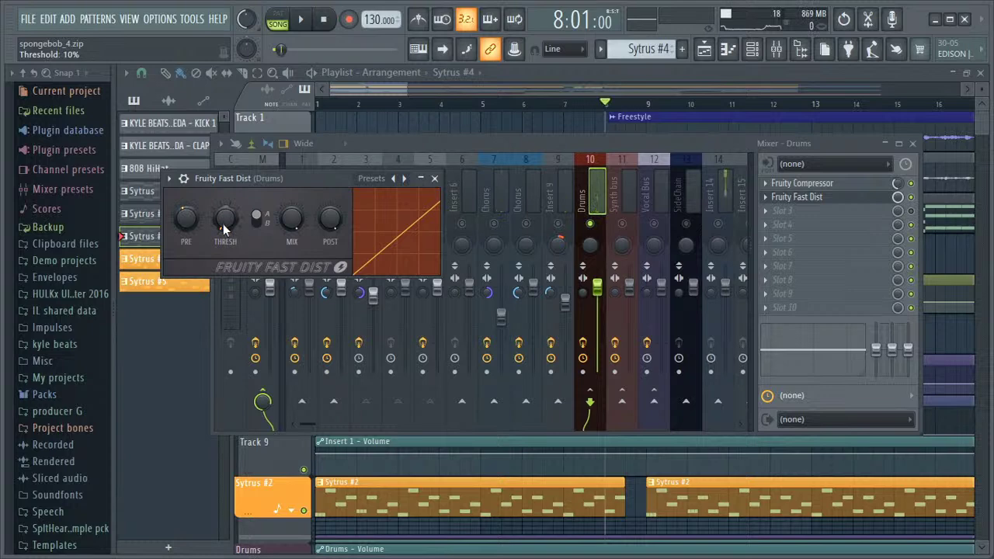
left_click_drag(223, 224, 223, 179)
key("space")
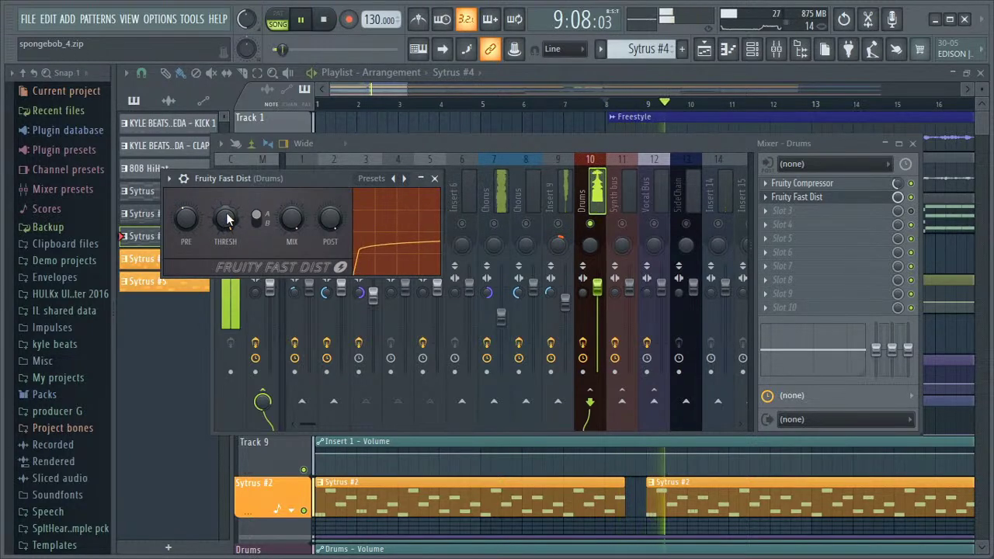
left_click_drag(228, 219, 227, 256)
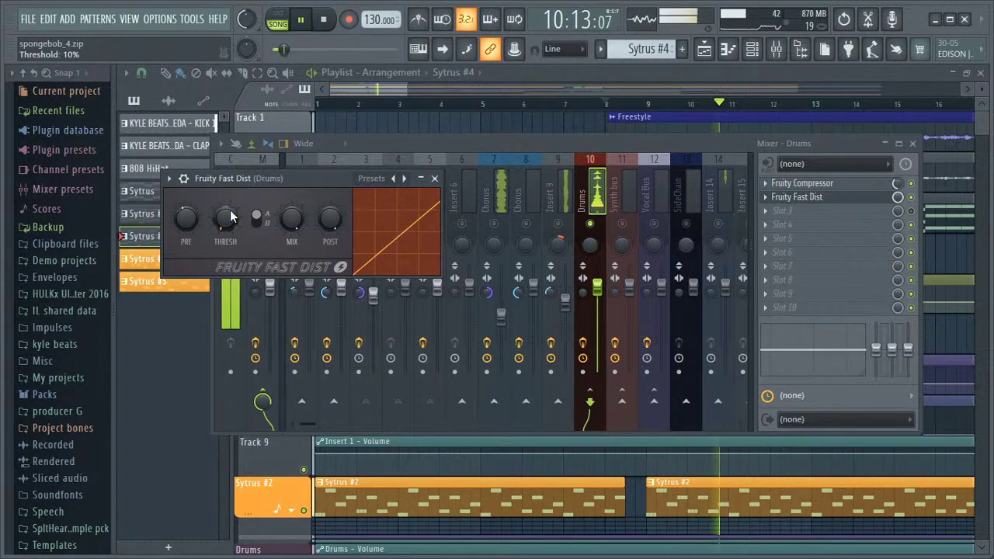
left_click(434, 177)
Step: Inspect the Drums bus's Fruity Compressor settings, close the compressor, and restart playback from bar 8
left_click(802, 183)
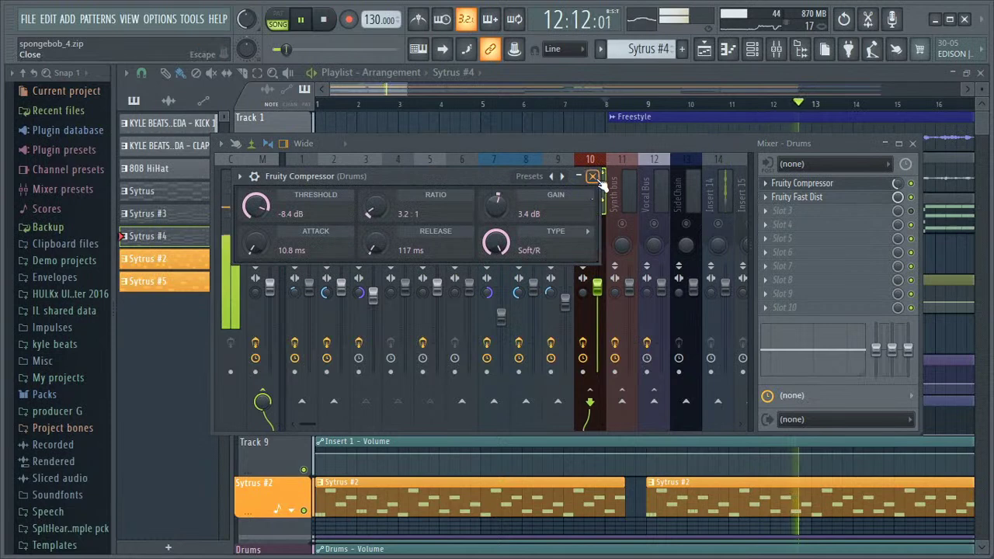
left_click(595, 176)
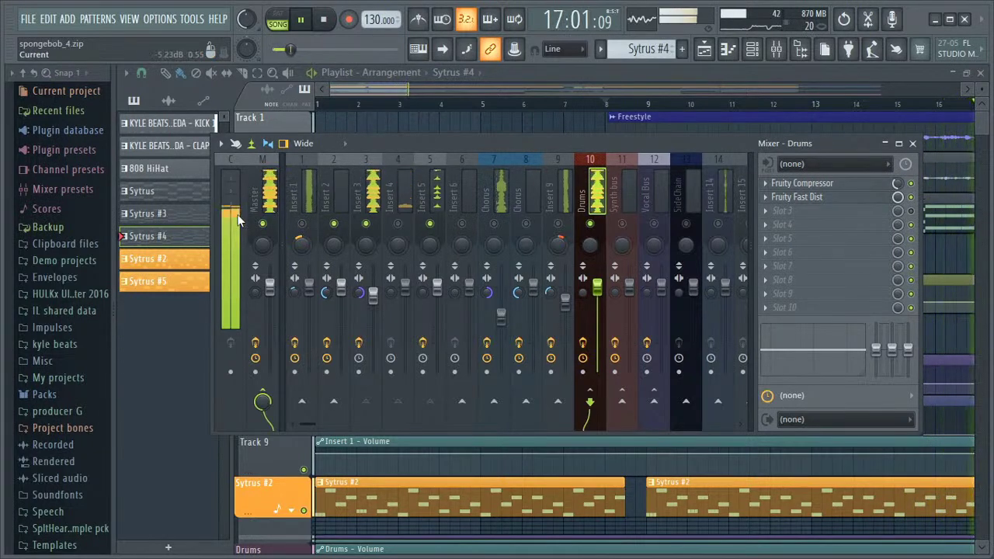
key("space")
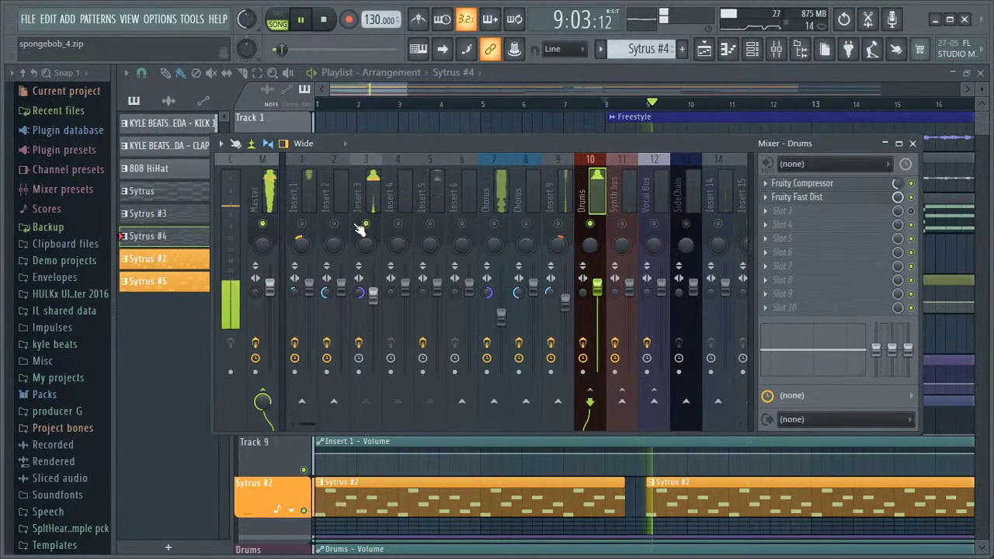
Step: Enable Inserts 2, 4, 5 and 6 alongside the soloed Drums bus, stop the song, and return to the playlist
left_click(334, 224)
left_click(398, 224)
left_click(429, 224)
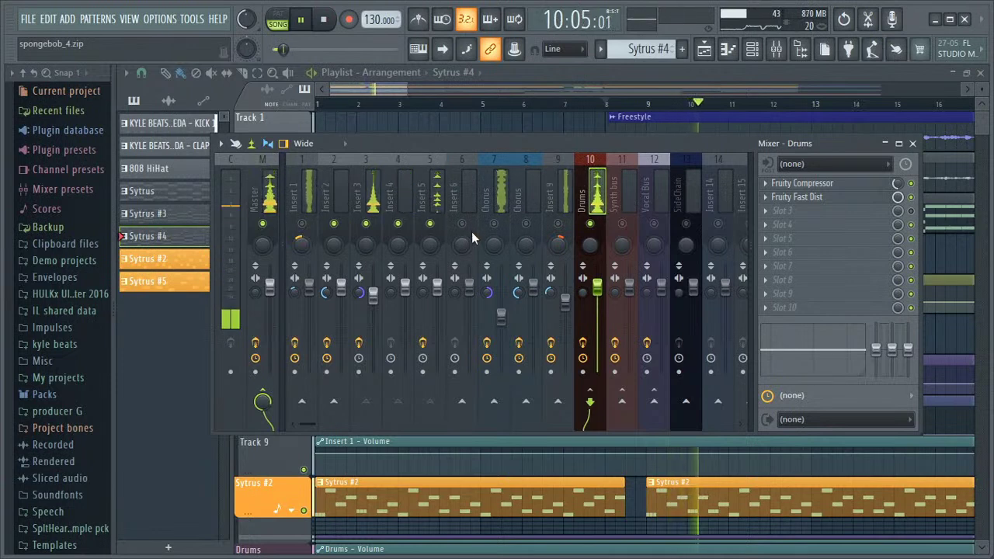
left_click(463, 224)
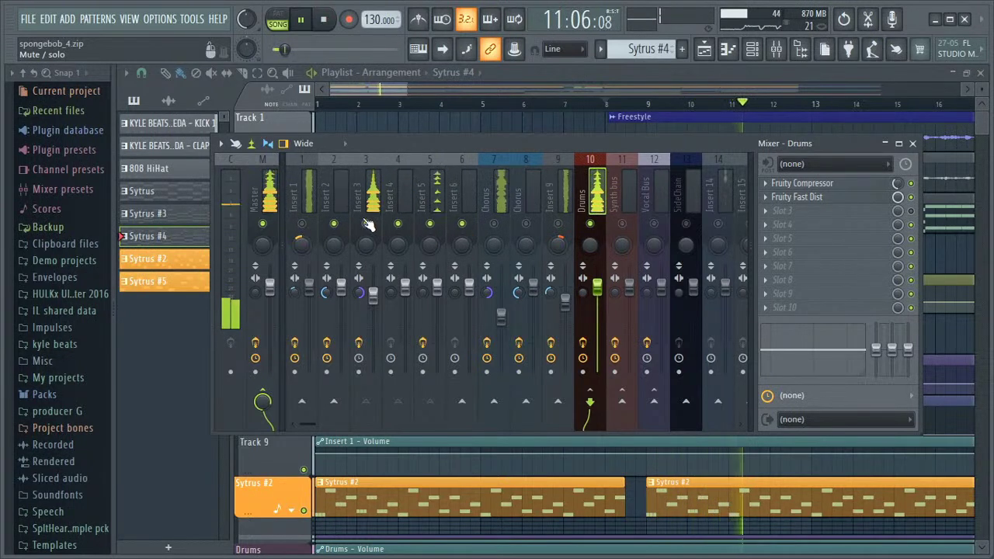
key("space")
left_click(912, 143)
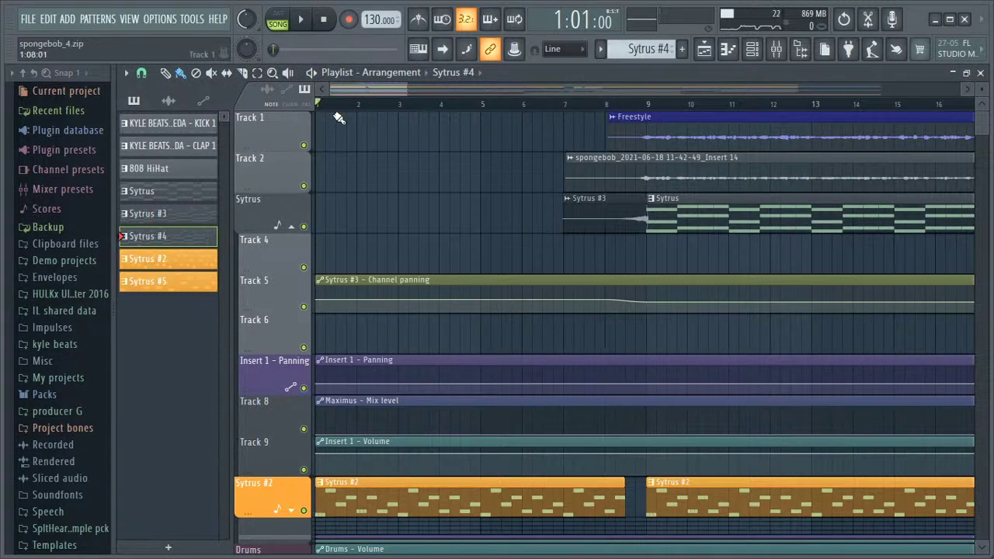
Step: View the piano roll and channel rack briefly, and bring the mixer back up
left_click(728, 53)
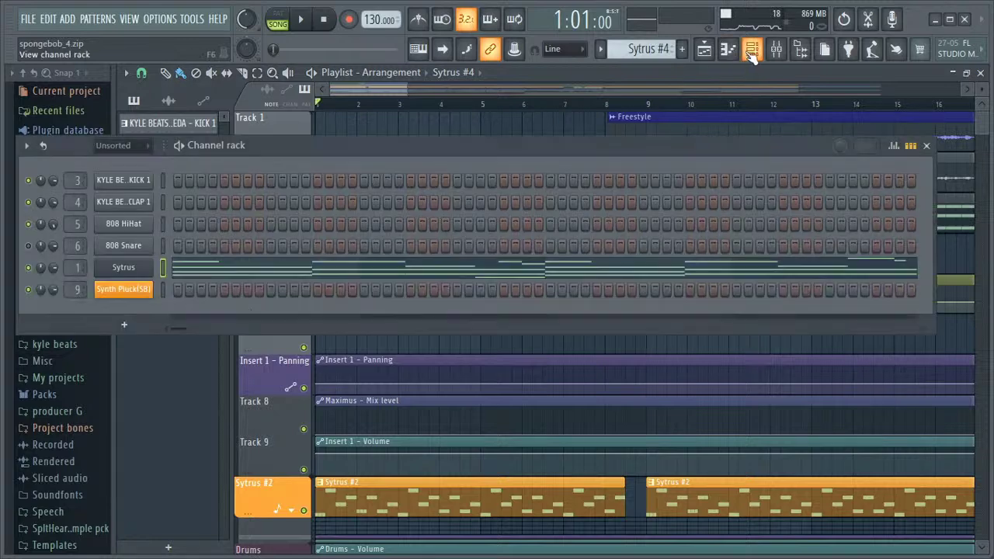
left_click(730, 49)
left_click(776, 49)
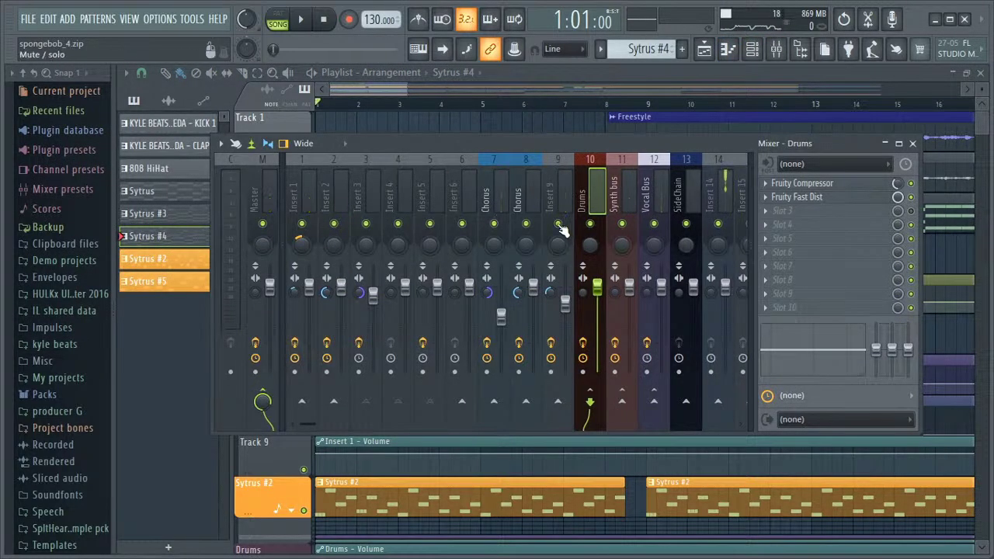
Step: Solo the Synth bus together with Insert 1, play the song briefly, and stop it in the playlist
left_click(301, 224)
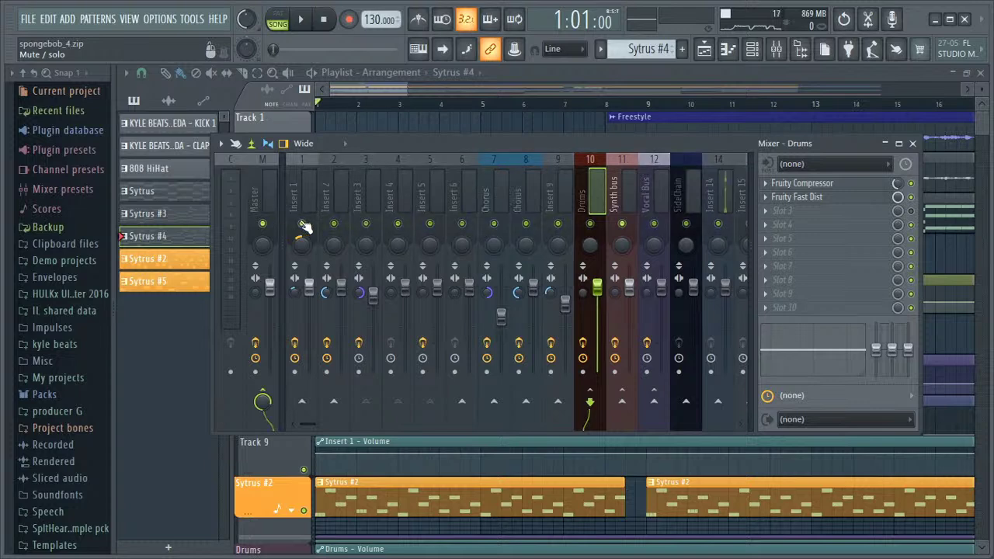
left_click(623, 204)
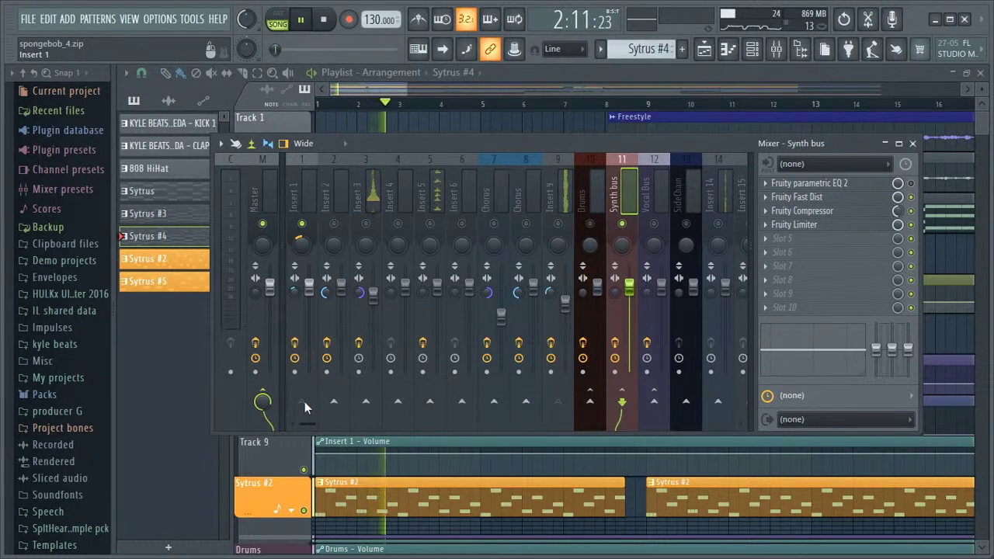
left_click(912, 143)
key("space")
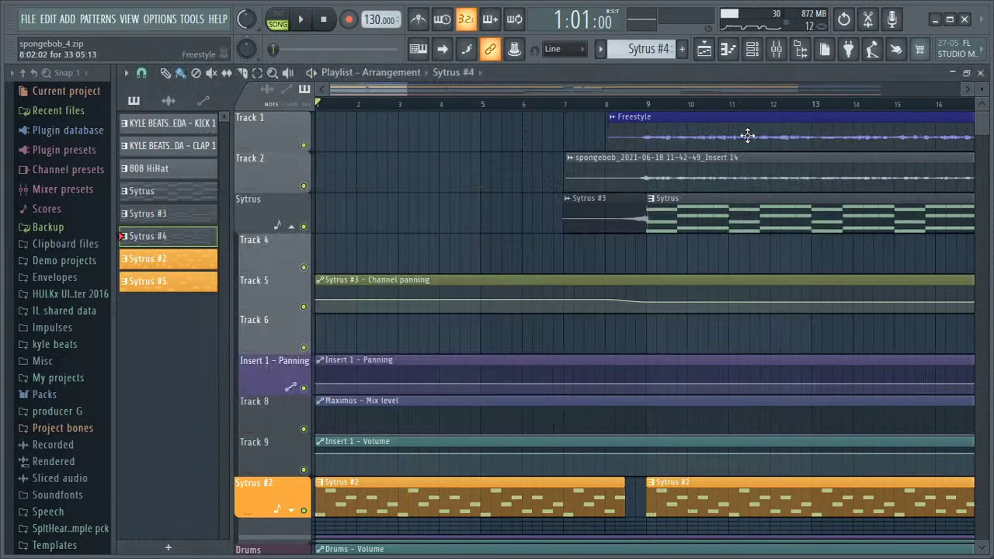
Step: Check Insert 1's panning in the mixer and the Sytrus #3 channel panning automation, and play the song from bar 7
left_click(776, 51)
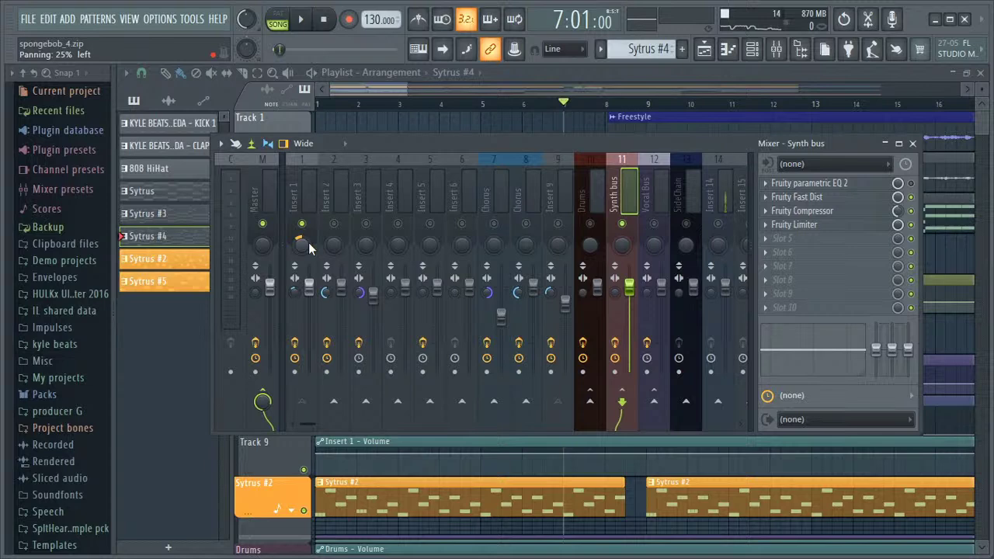
left_click(914, 144)
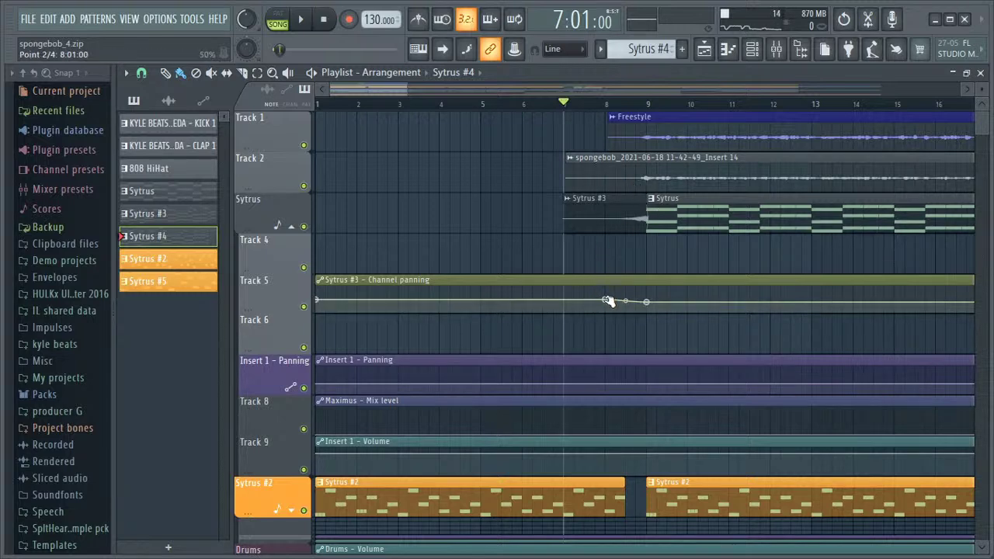
left_click(771, 51)
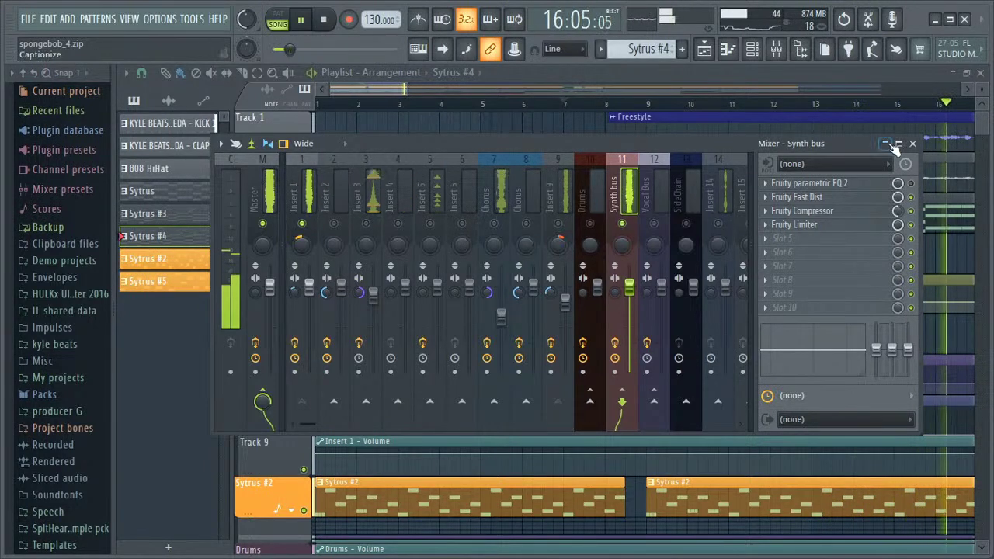
Step: Enable Insert 9 alongside Insert 1 and the Synth bus, stop the song, and return to the playlist
left_click(914, 146)
left_click_drag(435, 87, 362, 93)
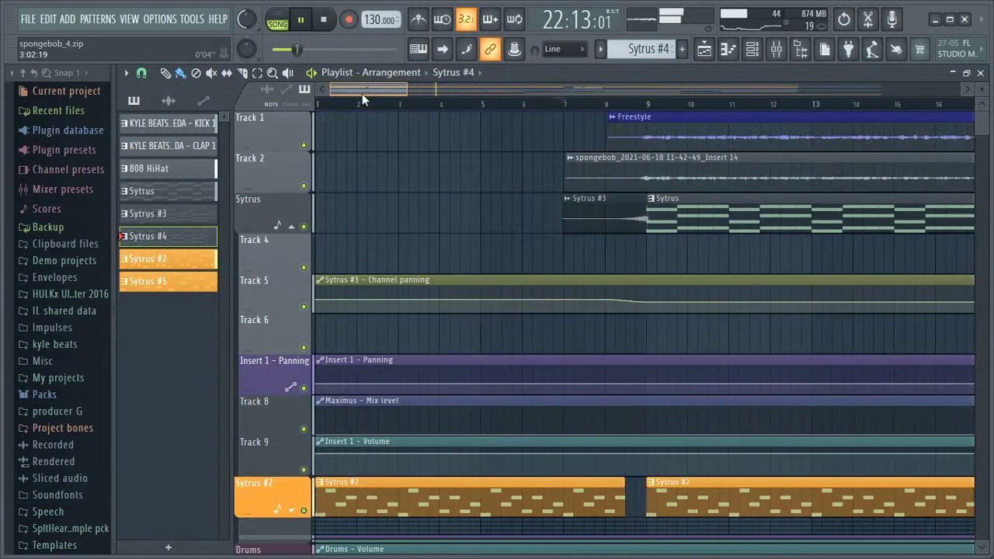
left_click(777, 50)
key("space")
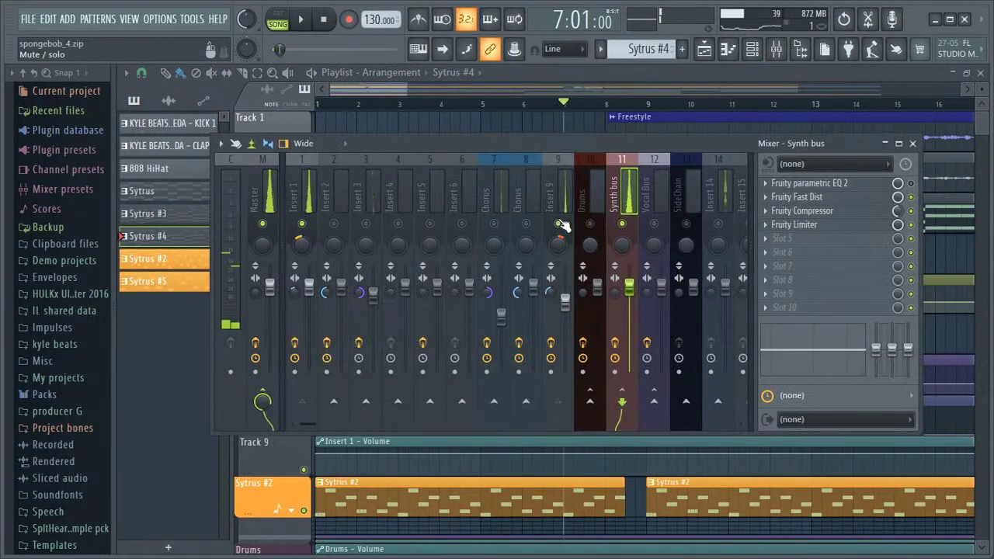
left_click(913, 144)
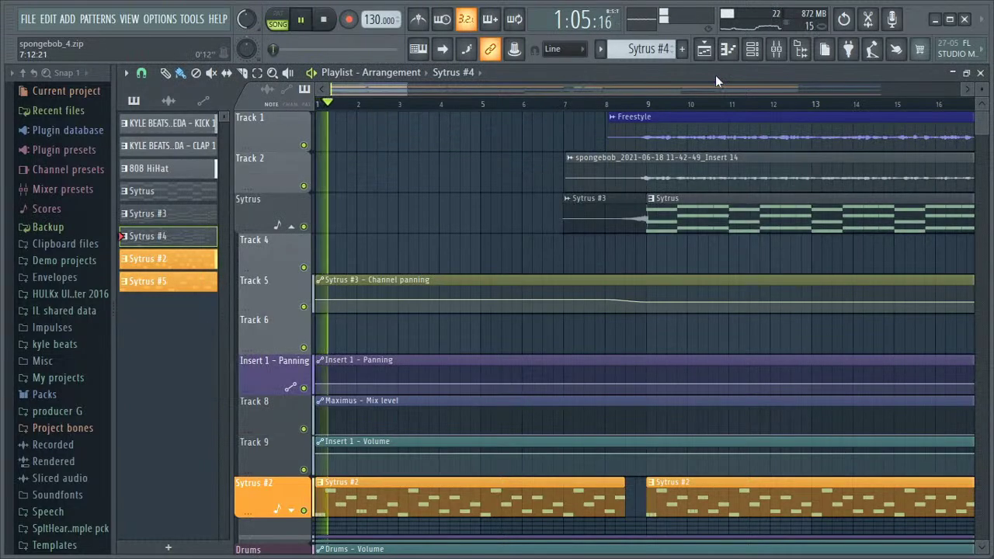
Step: Mute the vocal clips on Track 1 and Track 2 in the playlist while the song plays
scroll(453, 207, "down", 3)
scroll(303, 506, "down", 3)
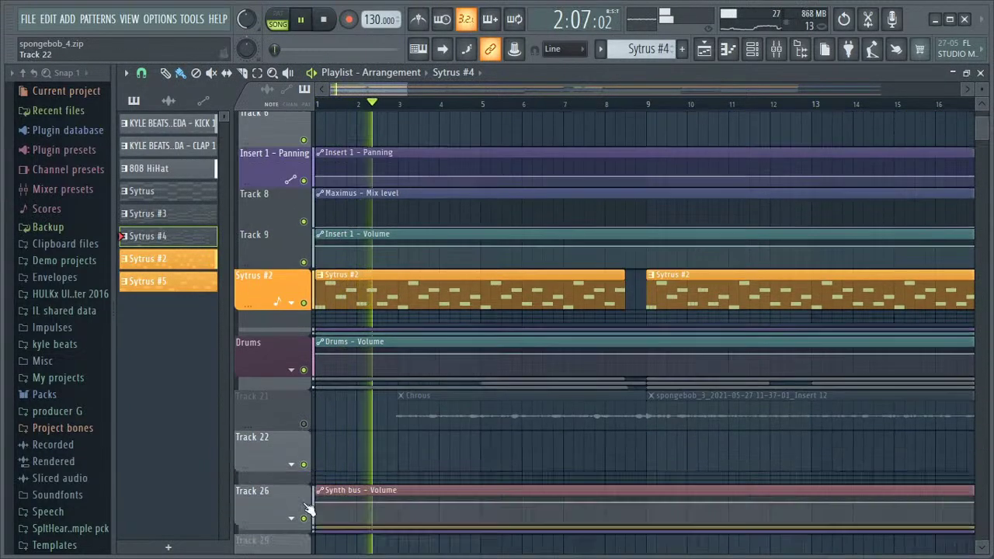
scroll(295, 423, "up", 5)
scroll(295, 389, "up", 1)
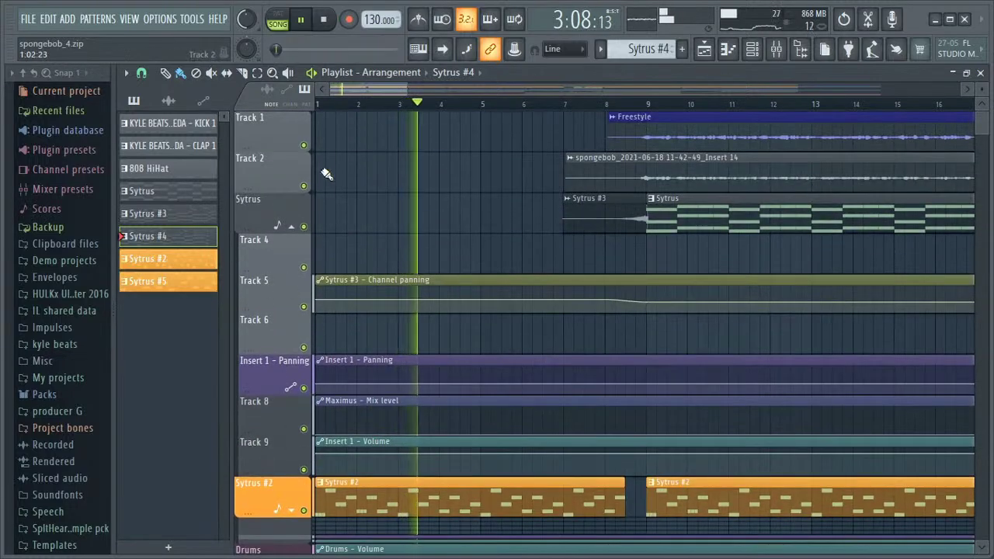
left_click(304, 145)
left_click(303, 185)
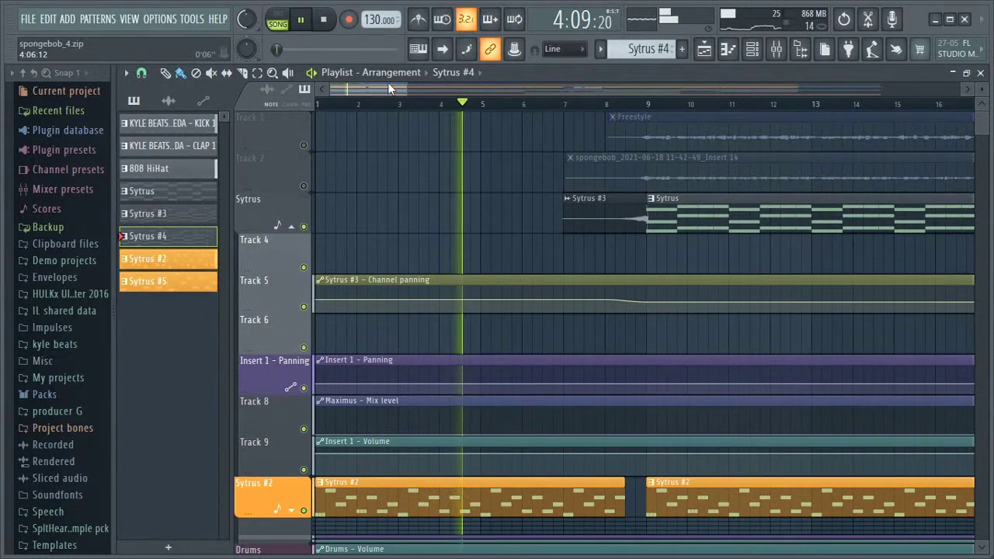
Step: Follow the playing song in the mixer and playlist, and enable the Drums and SideChain tracks in the mixer
left_click(776, 53)
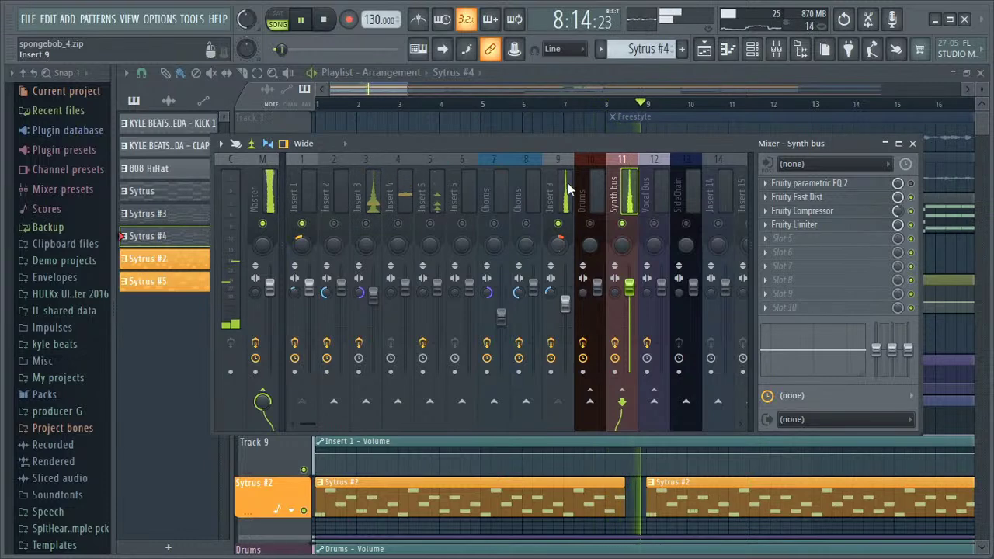
left_click(912, 143)
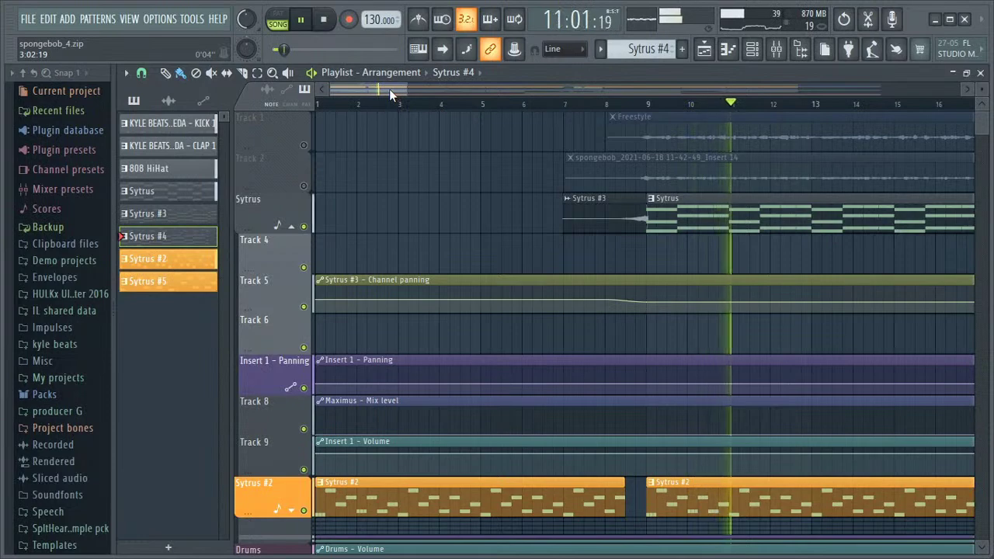
left_click_drag(389, 88, 395, 92)
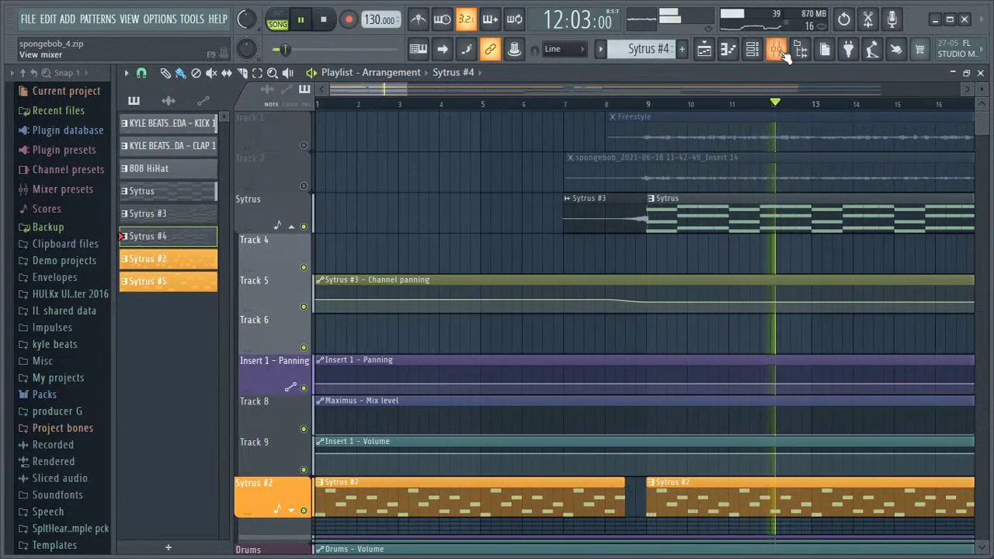
left_click(777, 49)
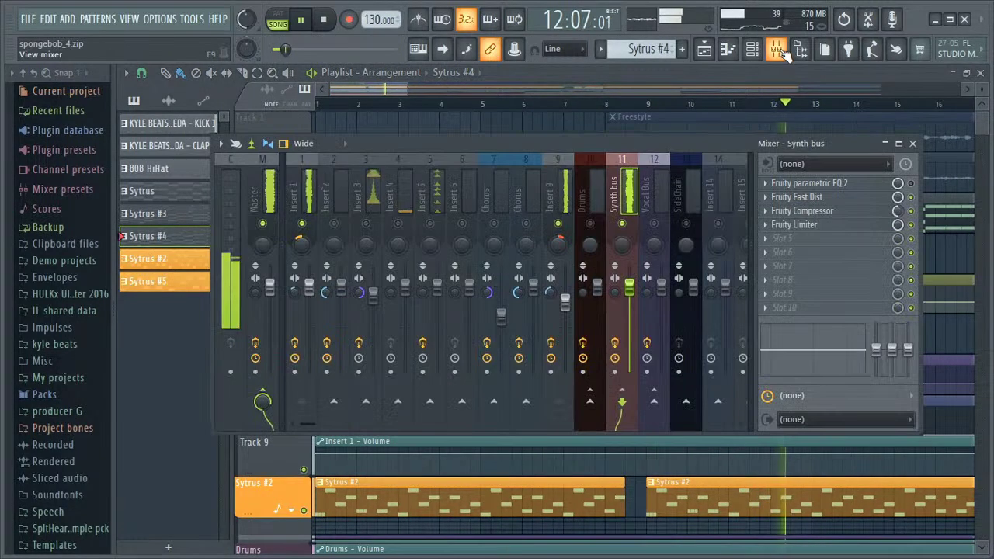
left_click(598, 222)
left_click(687, 223)
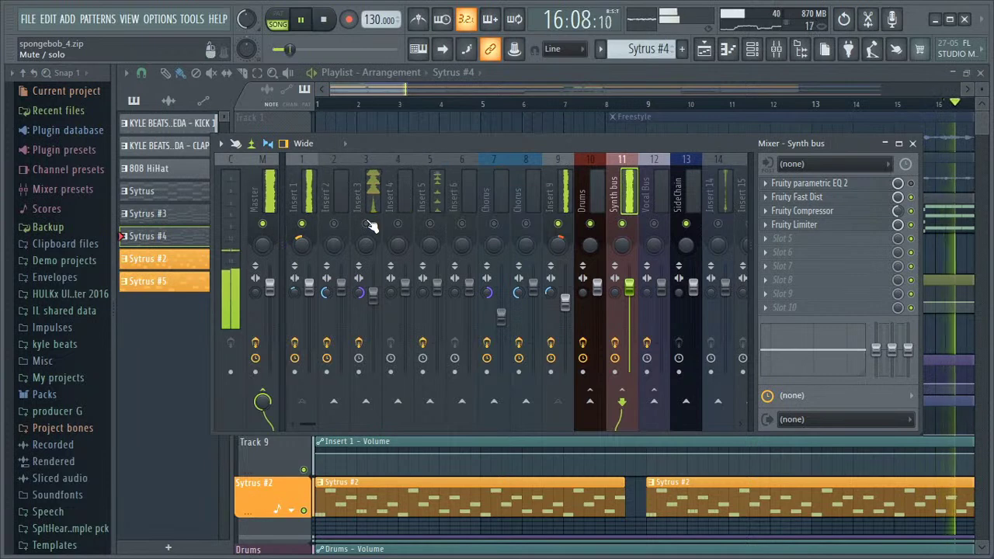
Step: Replay the song with the Synth bus muted, inspect the Drums bus effects, enable Inserts 2 to 6, and stop playback
key("space")
key("space")
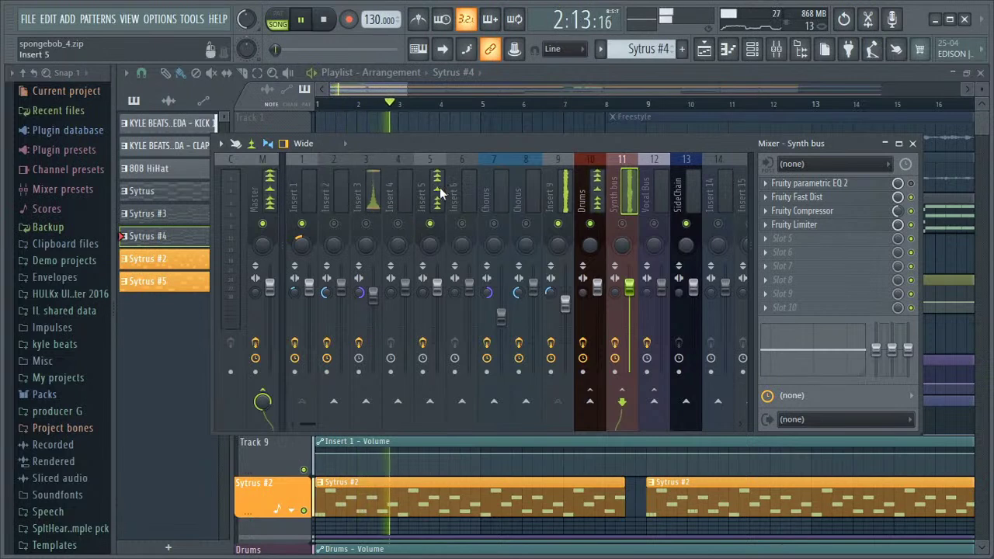
left_click(605, 187)
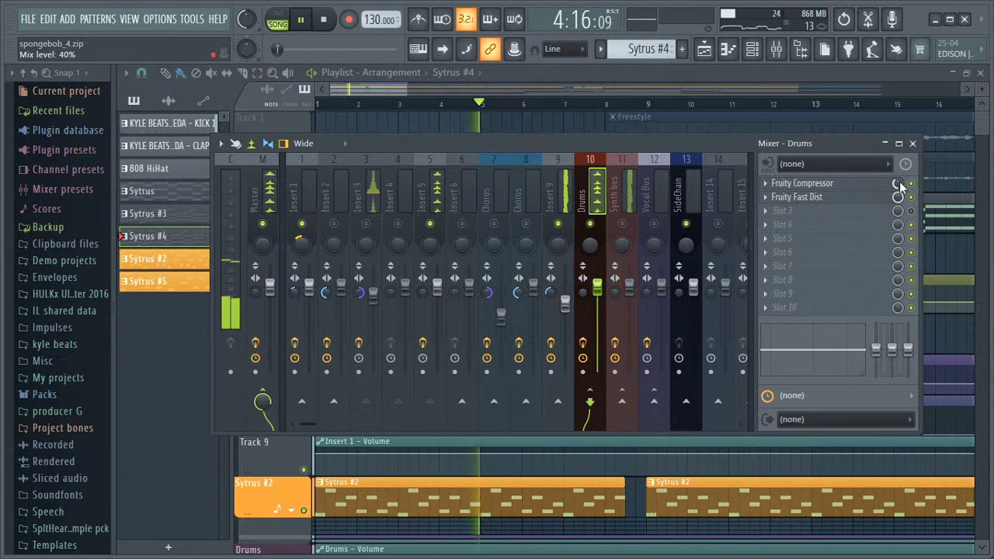
left_click(373, 189)
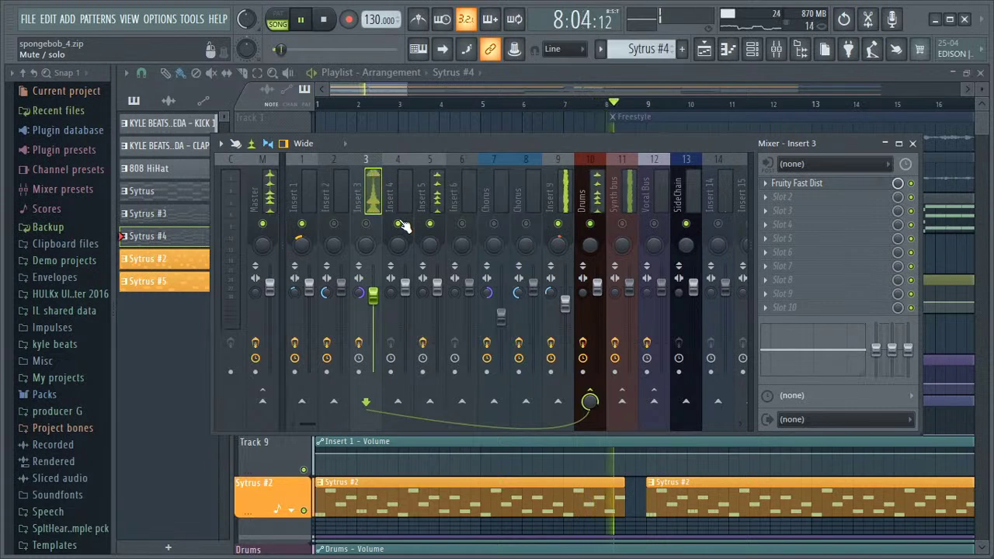
left_click(364, 225)
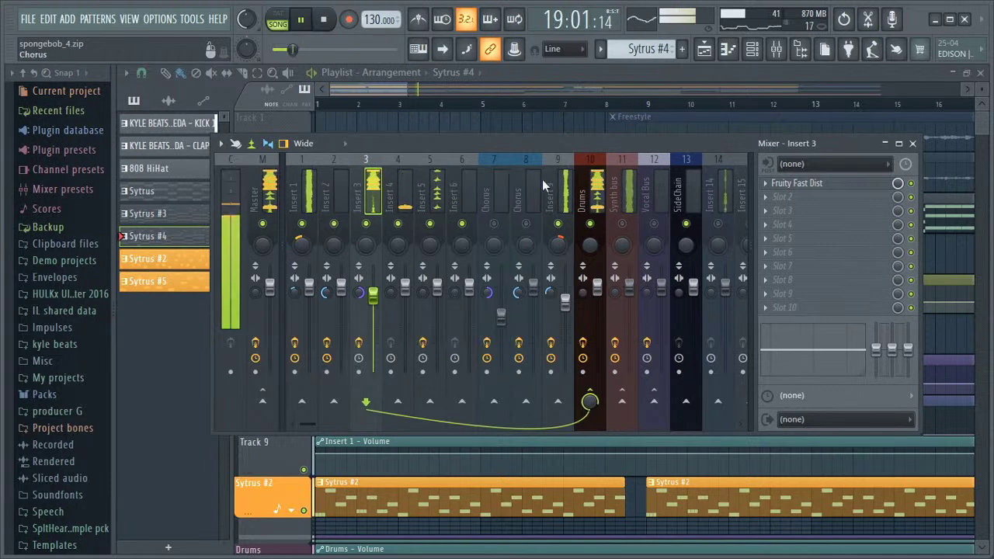
key("space")
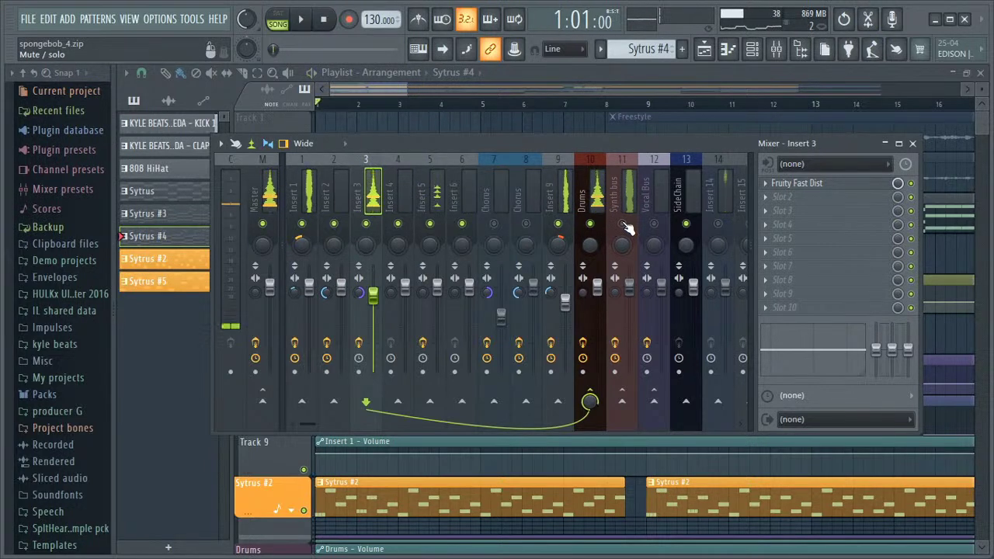
Step: Play the song with the Synth bus enabled, inspect both Chorus tracks' effect chains, and enable the Vocal Bus
key("space")
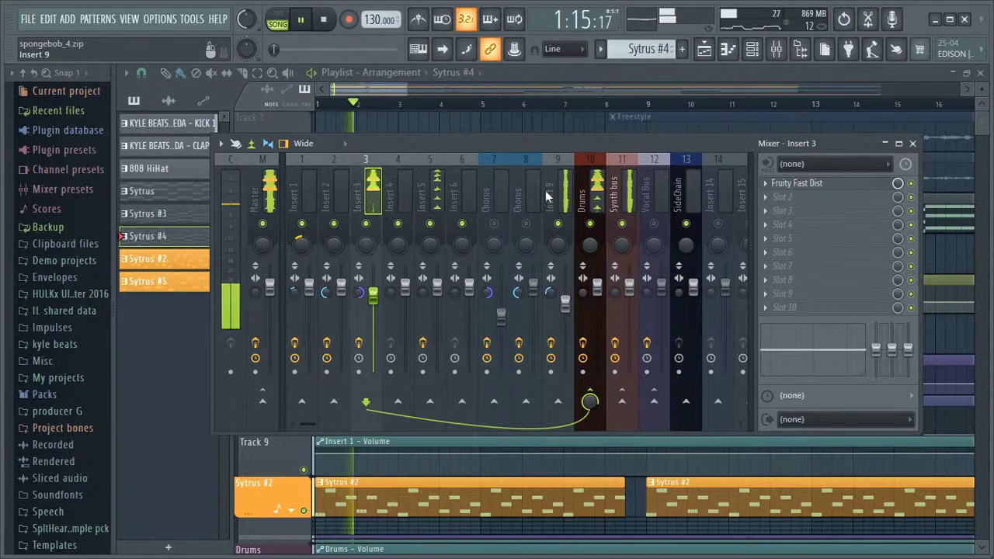
left_click(494, 185)
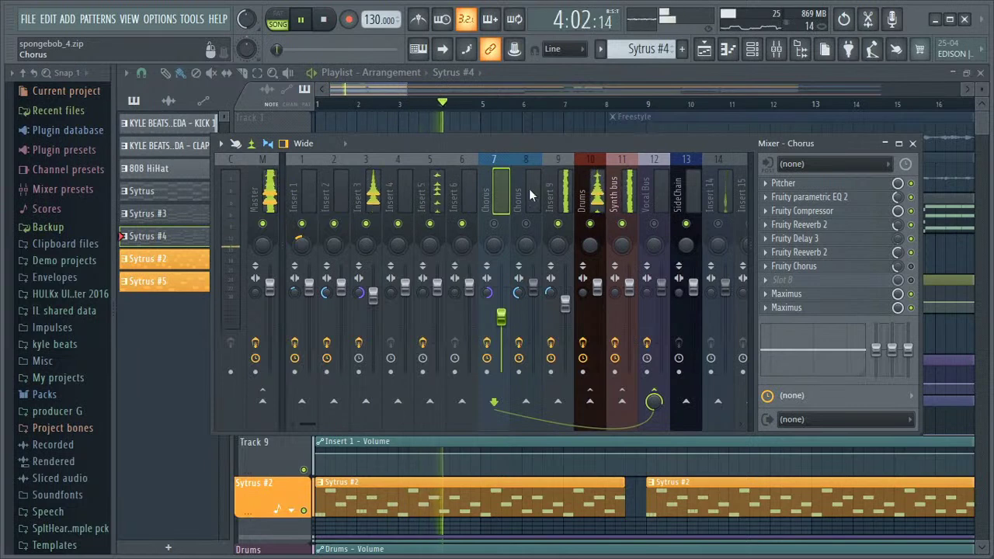
left_click(529, 188)
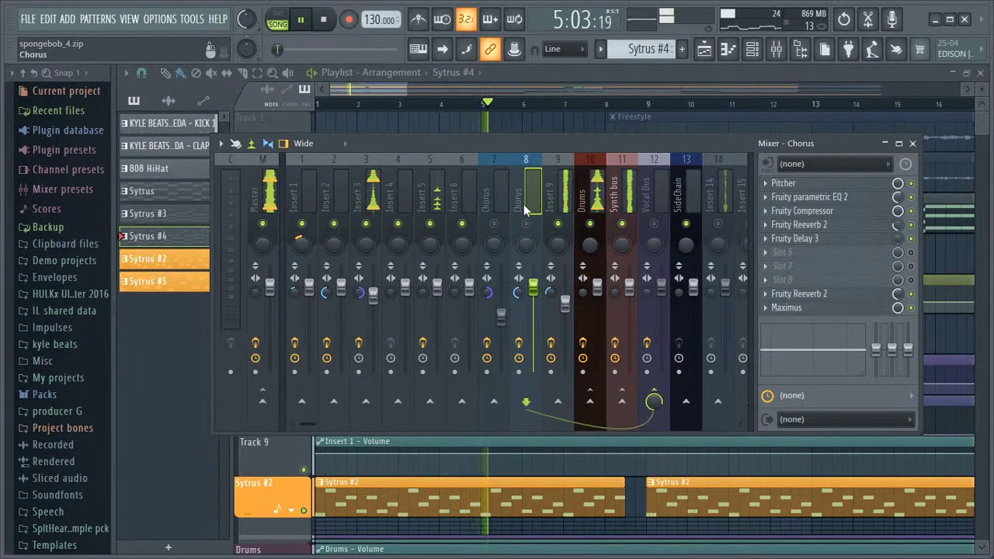
left_click(498, 189)
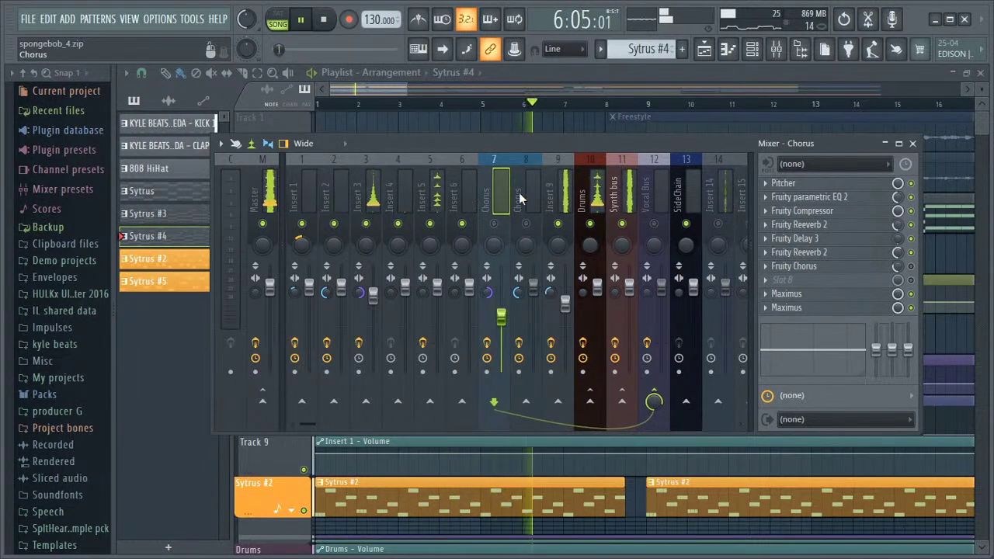
left_click(519, 192)
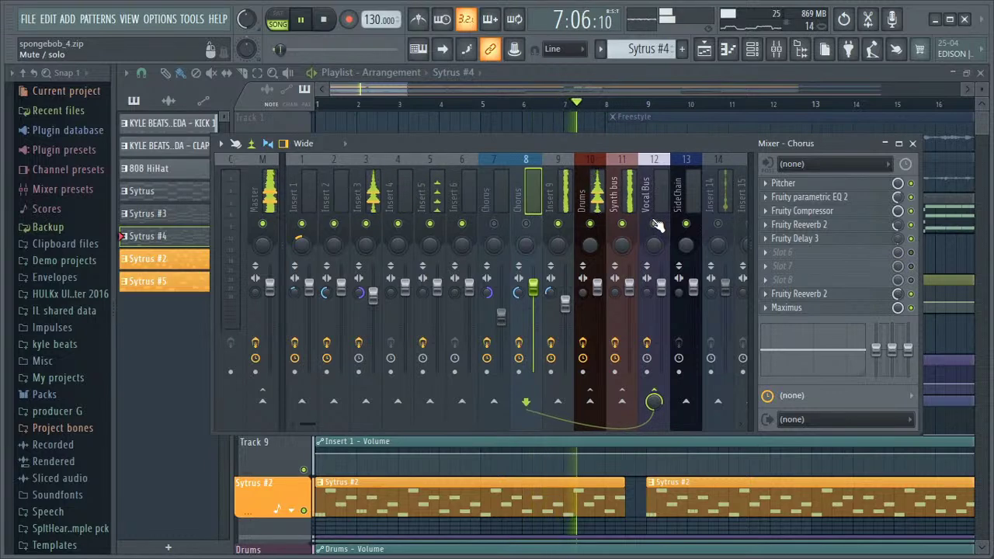
left_click(654, 192)
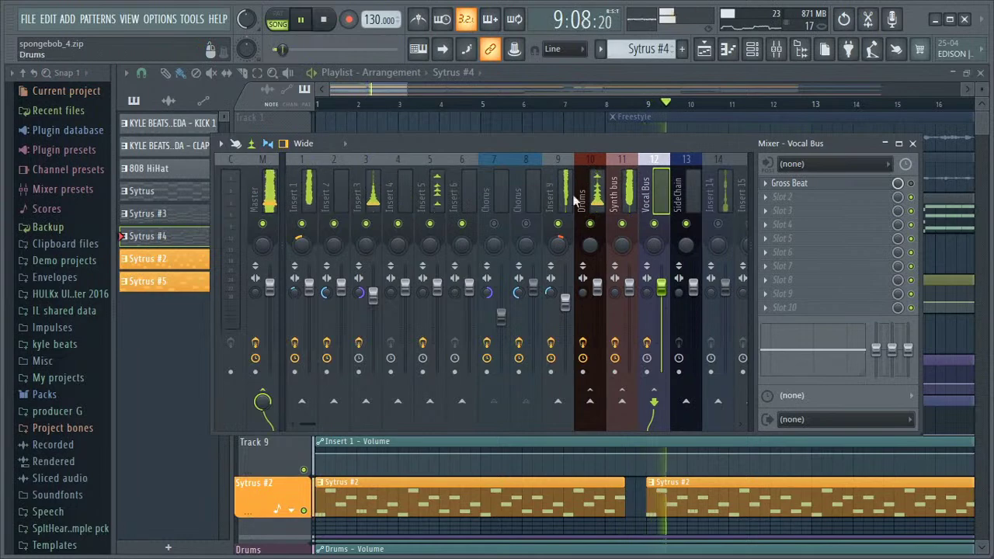
Step: Return to the playlist, look over the arrangement during playback, and restart the song from bar 1
left_click(912, 143)
mouse_move(400, 86)
left_mouse_down()
mouse_move(418, 91)
mouse_move(391, 87)
left_mouse_up()
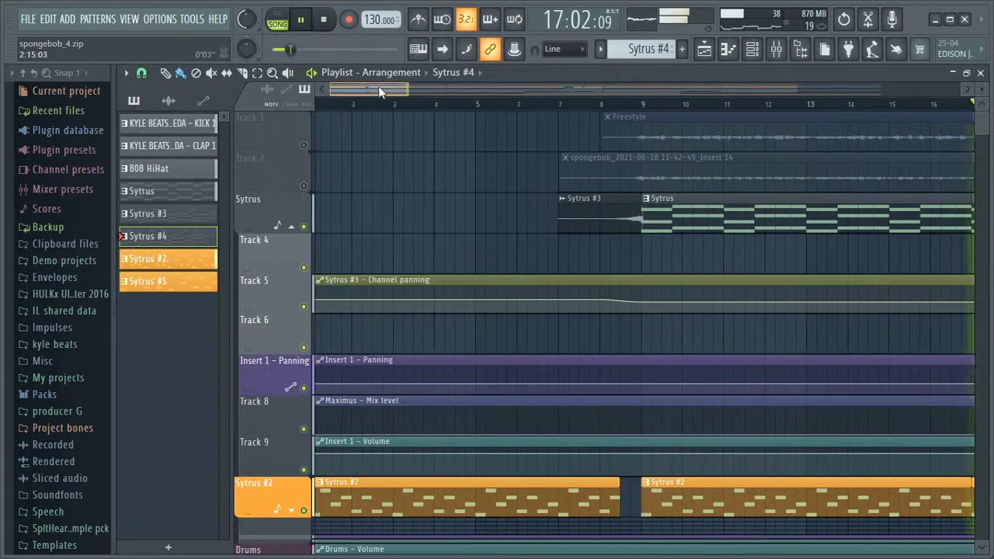
scroll(368, 288, "down", 3)
scroll(372, 187, "up", 3)
mouse_move(370, 89)
left_mouse_down()
mouse_move(385, 90)
mouse_move(363, 91)
left_mouse_up()
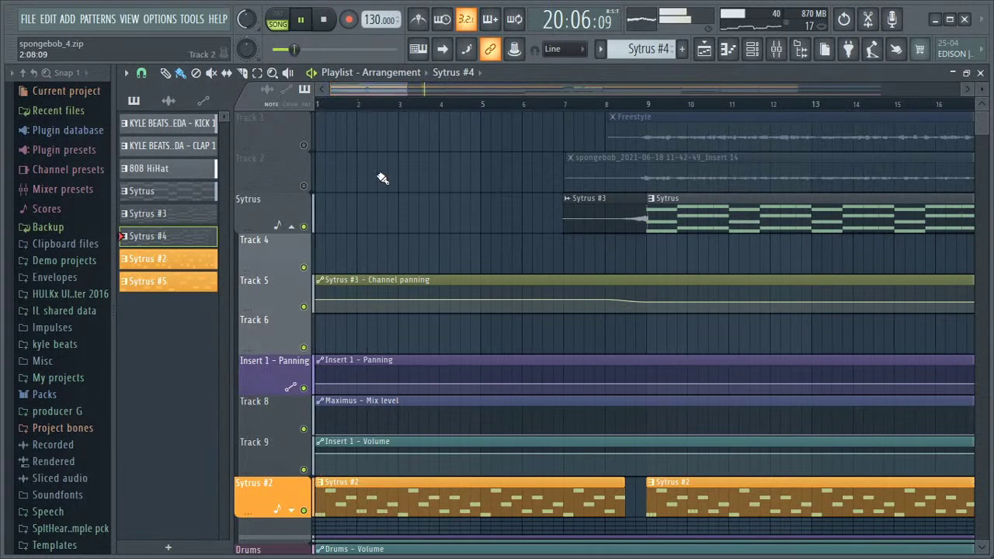
key("space")
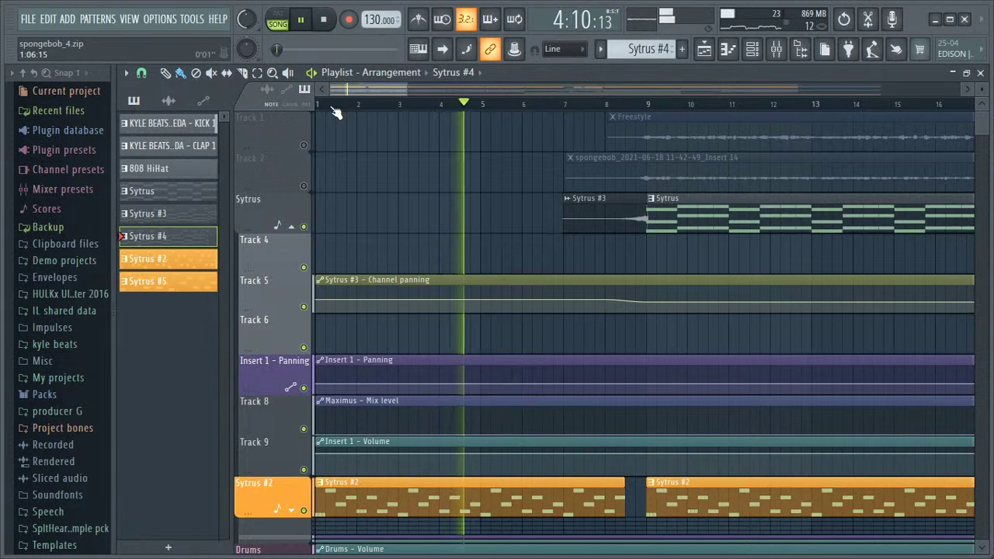
Step: Turn on the metronome, play the song with it and stop, and enable the first Chorus track in the mixer
key("space")
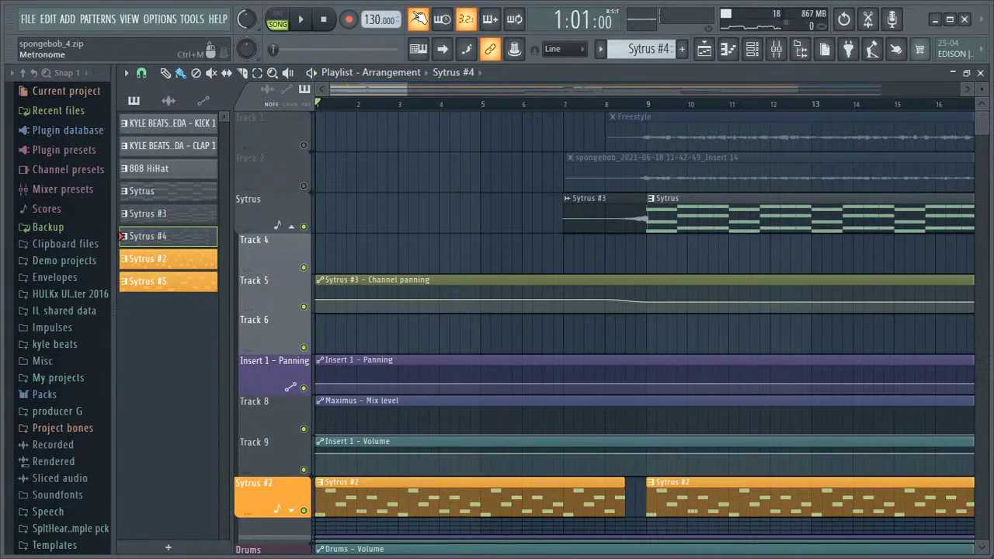
key("space")
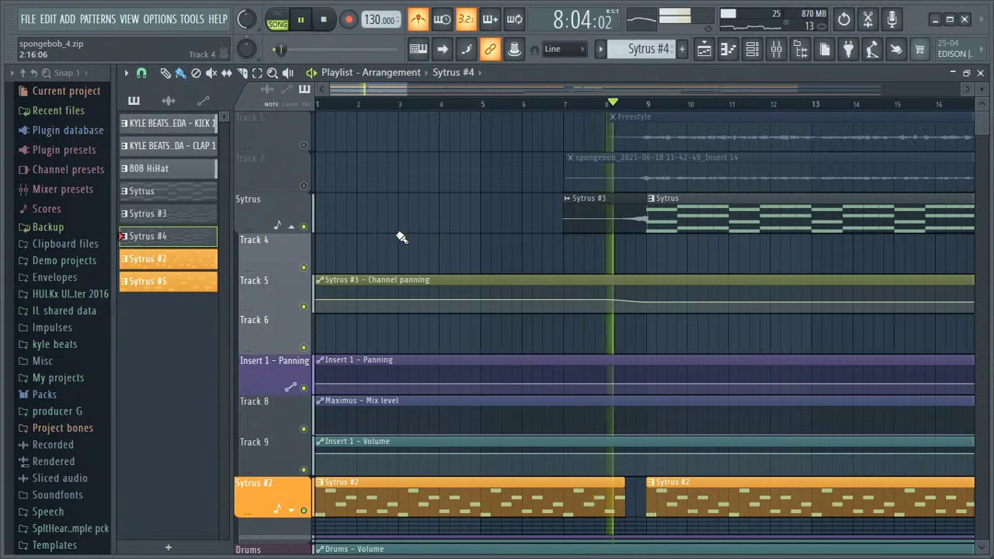
key("space")
left_click(757, 51)
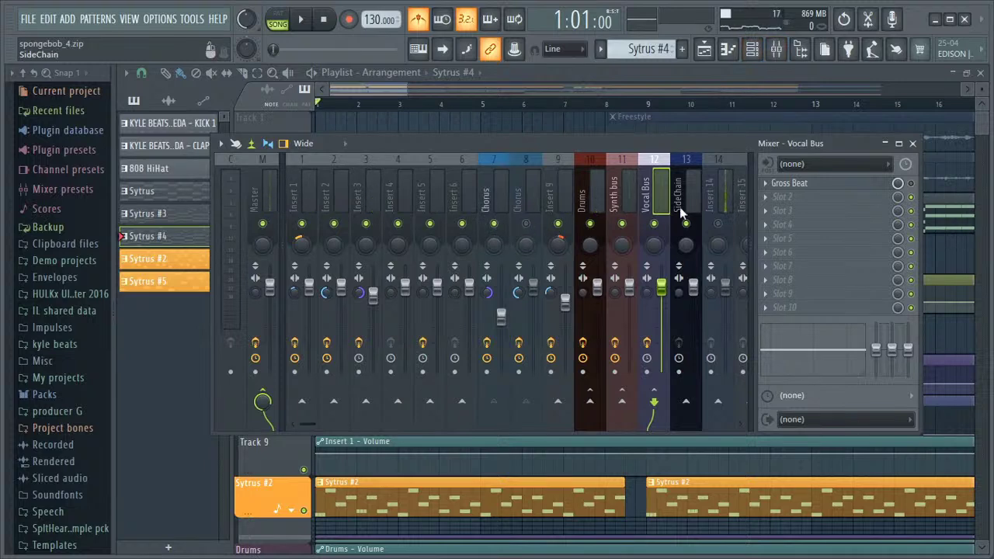
left_click(915, 146)
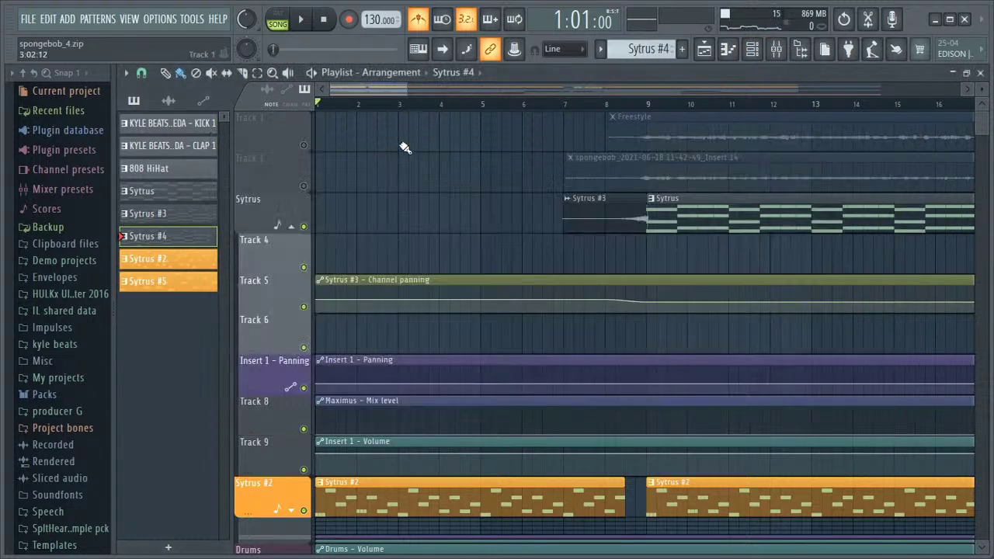
Step: Play the song's opening briefly with Track 21 audible, stop playback, and mute Track 21 in the playlist
scroll(466, 497, "down", 4)
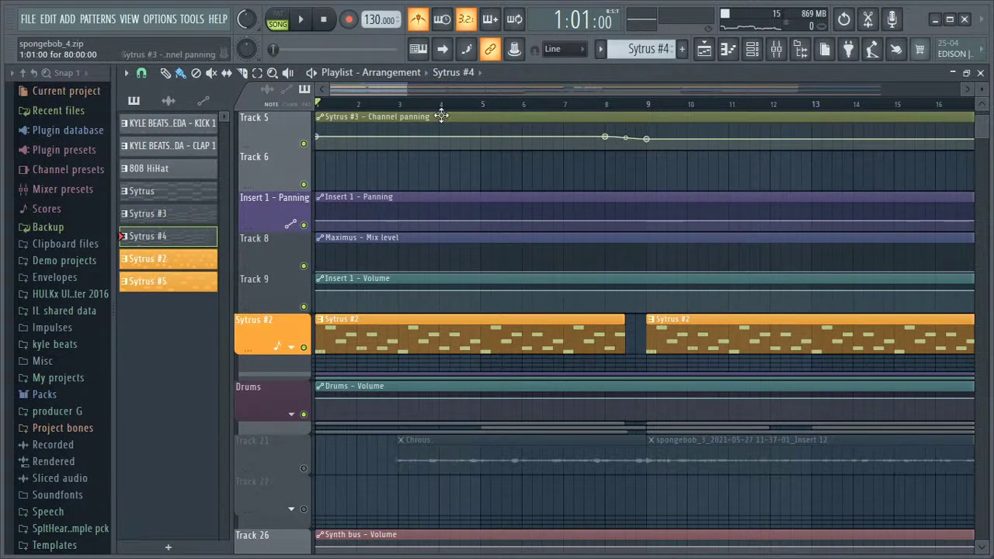
key("space")
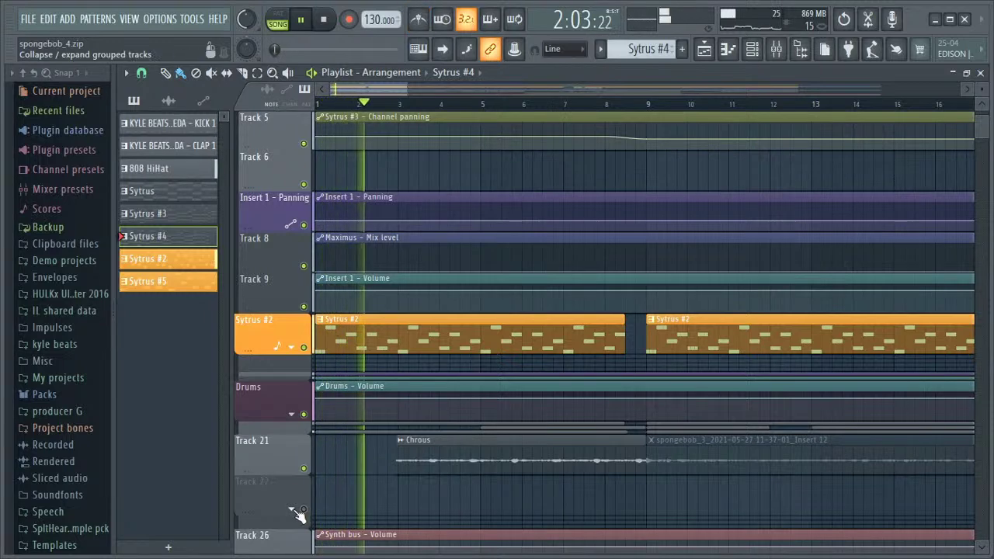
key("space")
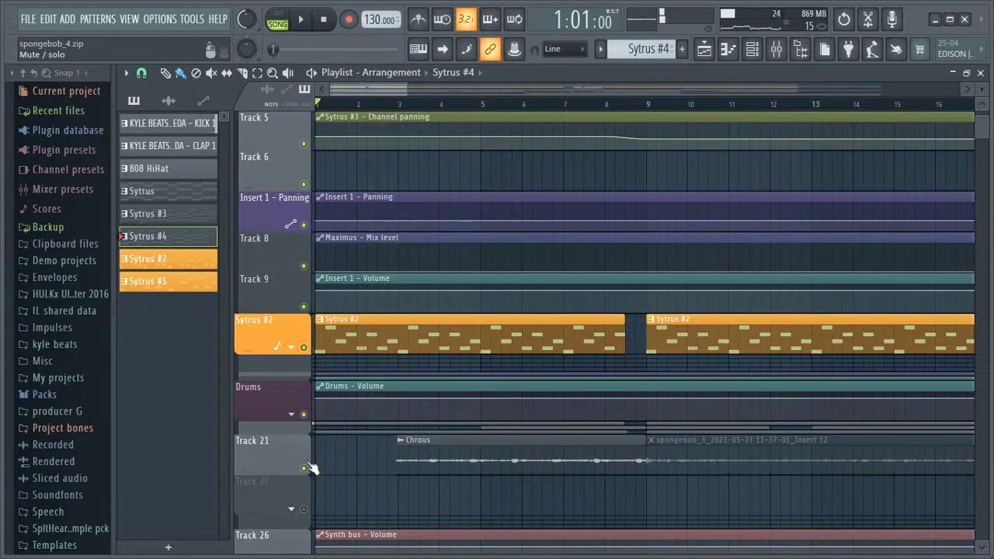
left_click(304, 468)
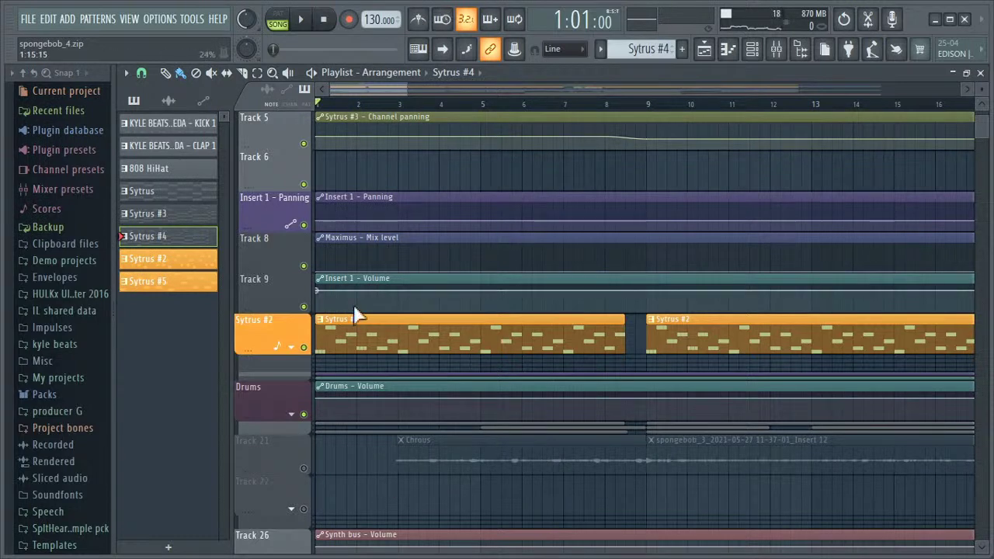
Step: Play the song from bar 1 without the vocals, follow the arrangement to about bar 15, and stop playback
key("space")
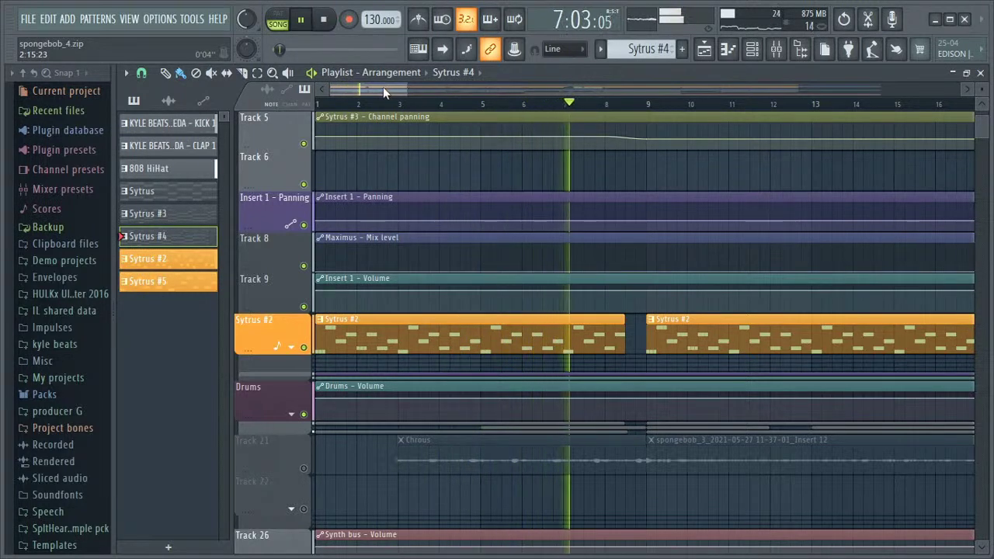
left_click_drag(382, 88, 385, 88)
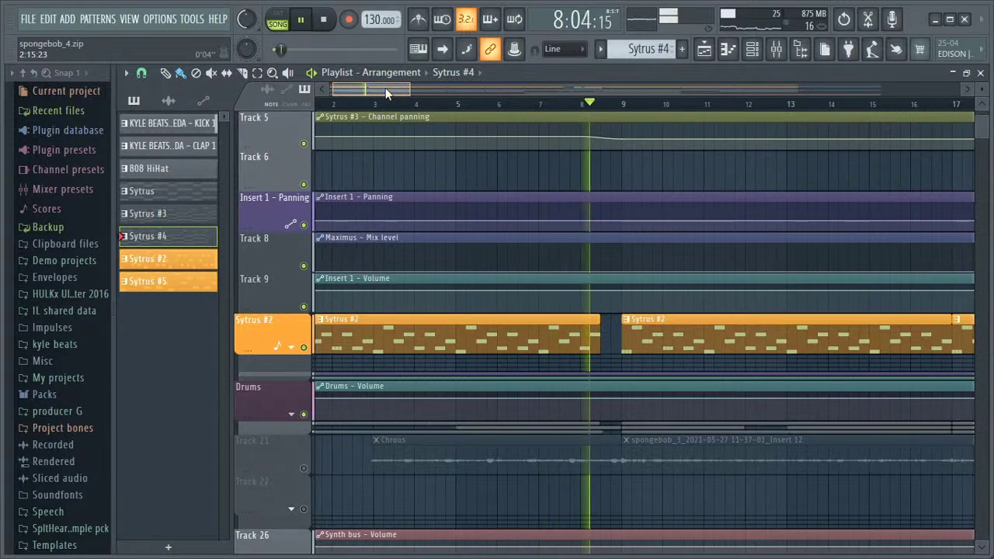
scroll(394, 191, "up", 3)
left_click_drag(375, 89, 393, 89)
scroll(382, 165, "up", 1)
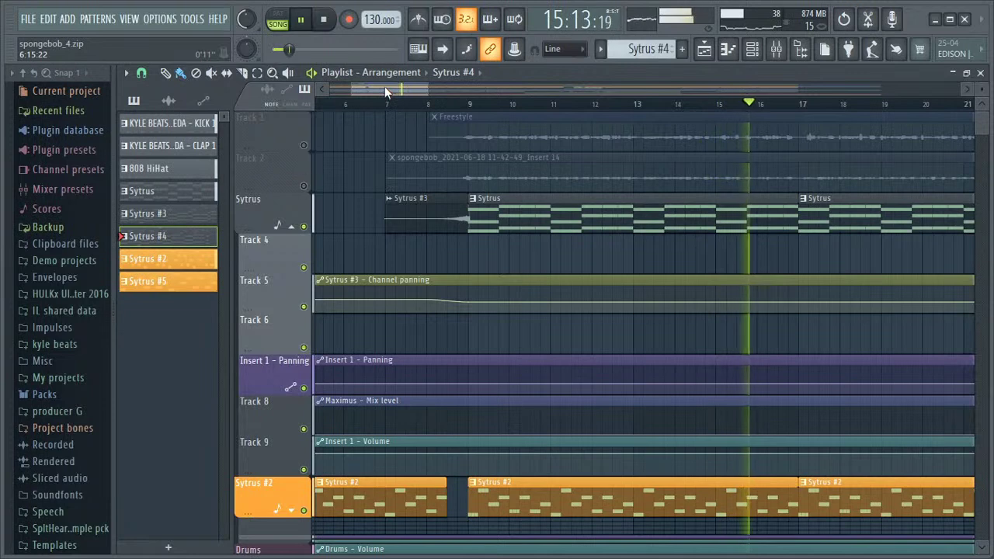
key("space")
Step: Collapse the Sytrus track group in the playlist and expand it again to show its automation tracks
scroll(348, 187, "down", 2)
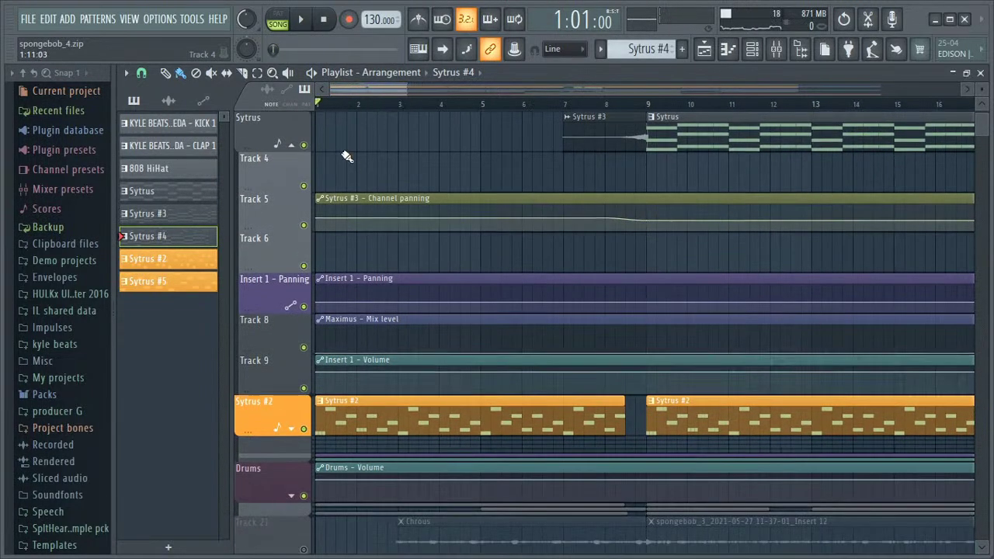
scroll(294, 177, "up", 1)
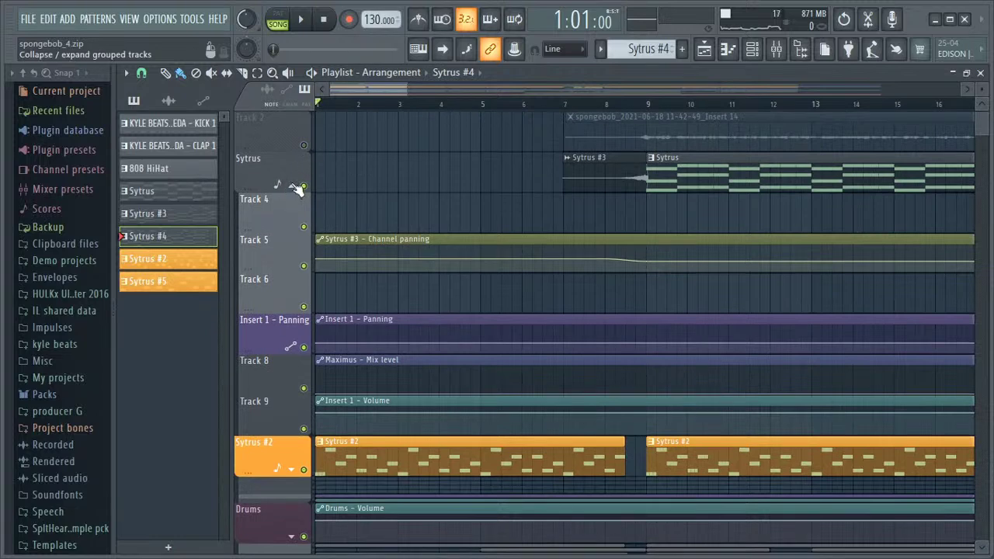
scroll(297, 191, "down", 3)
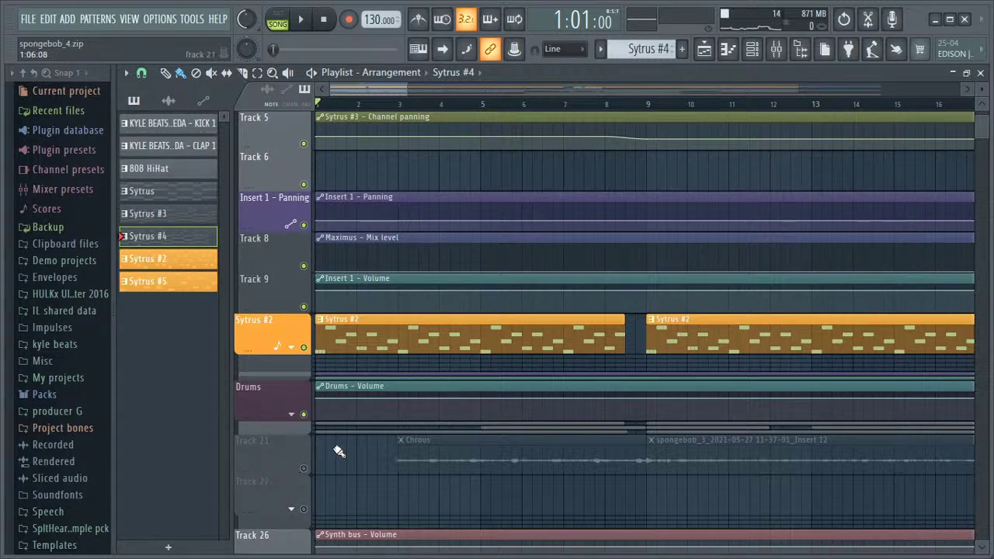
scroll(267, 434, "up", 3)
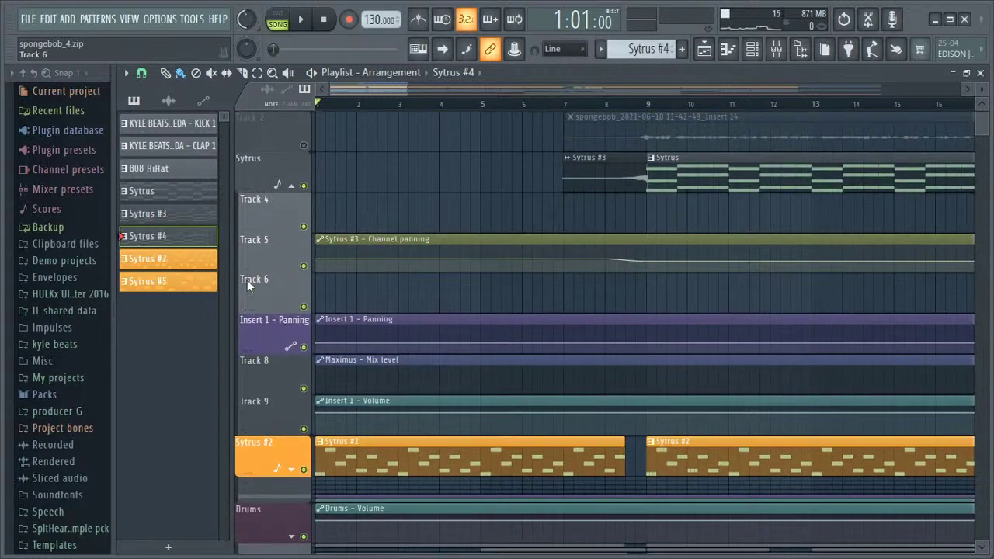
left_click(294, 189)
left_click(294, 189)
left_click(295, 189)
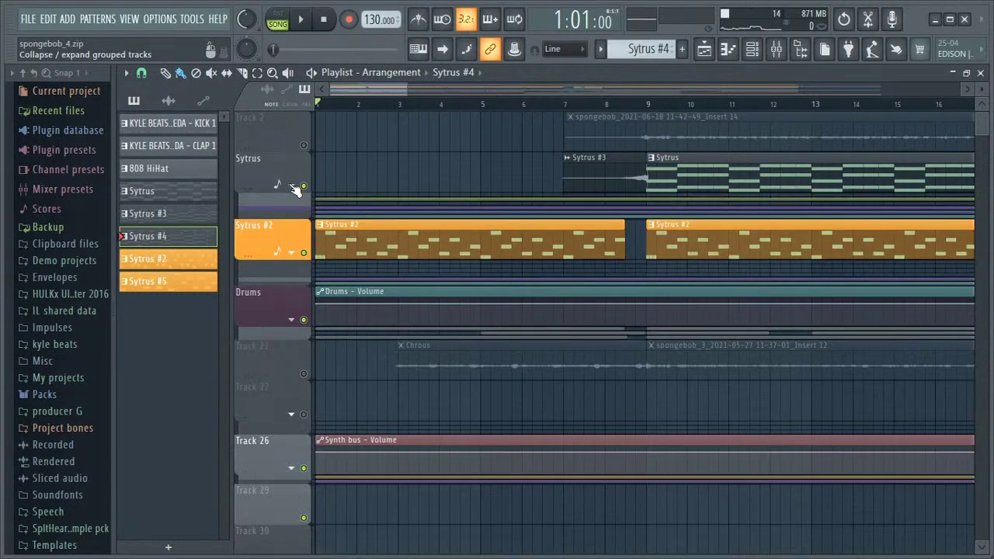
left_click(294, 189)
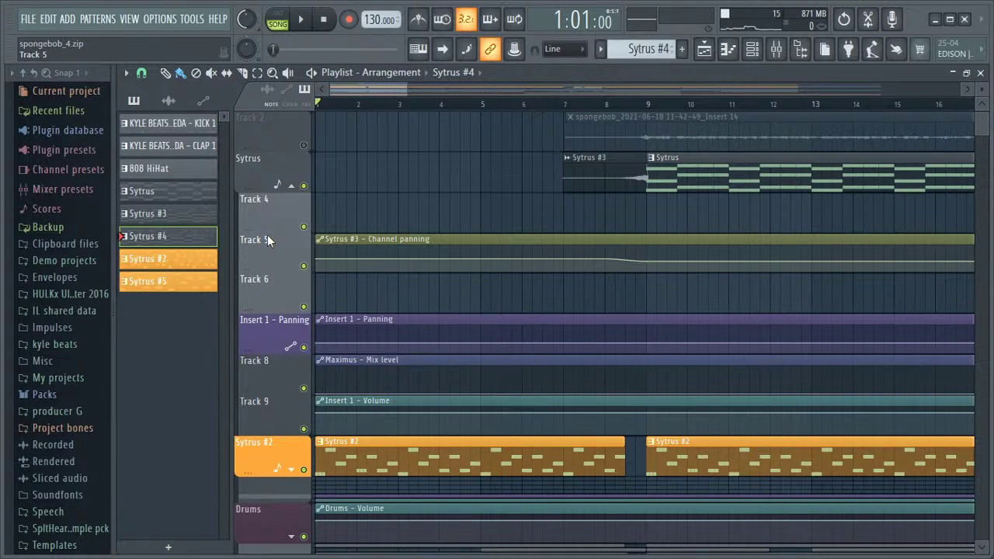
Step: Look over the automation clips from bar 46 onward and collapse the Sytrus track group
scroll(341, 93, "right", 1)
scroll(340, 92, "left", 1)
scroll(371, 210, "down", 3)
scroll(369, 155, "up", 4)
left_click_drag(365, 91, 582, 83)
scroll(502, 155, "down", 2)
scroll(512, 140, "up", 2)
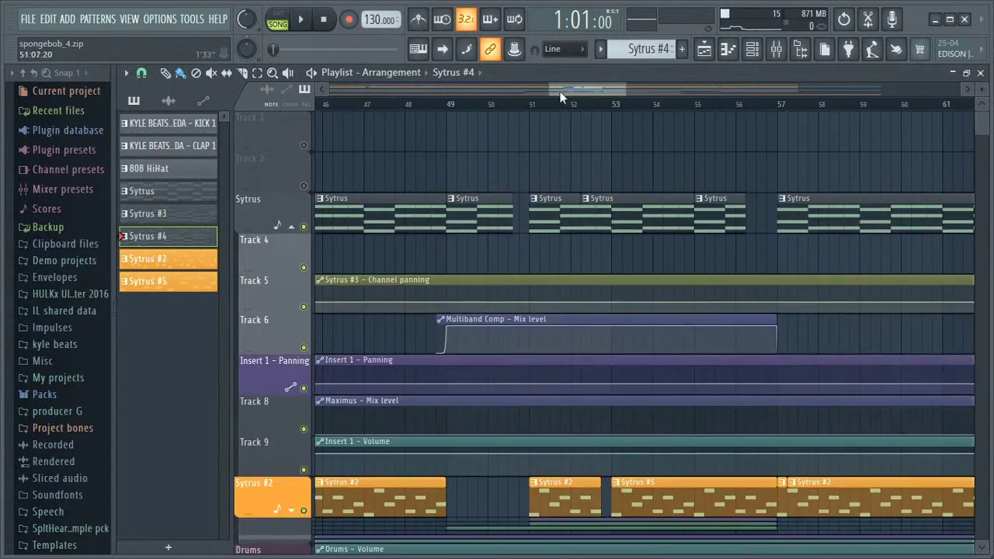
scroll(620, 99, "down", 5)
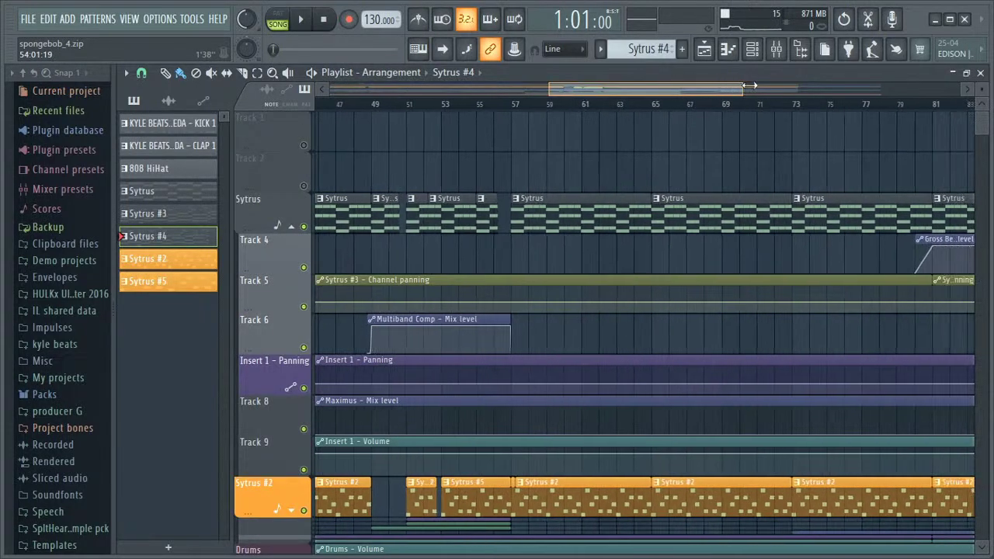
left_click(293, 227)
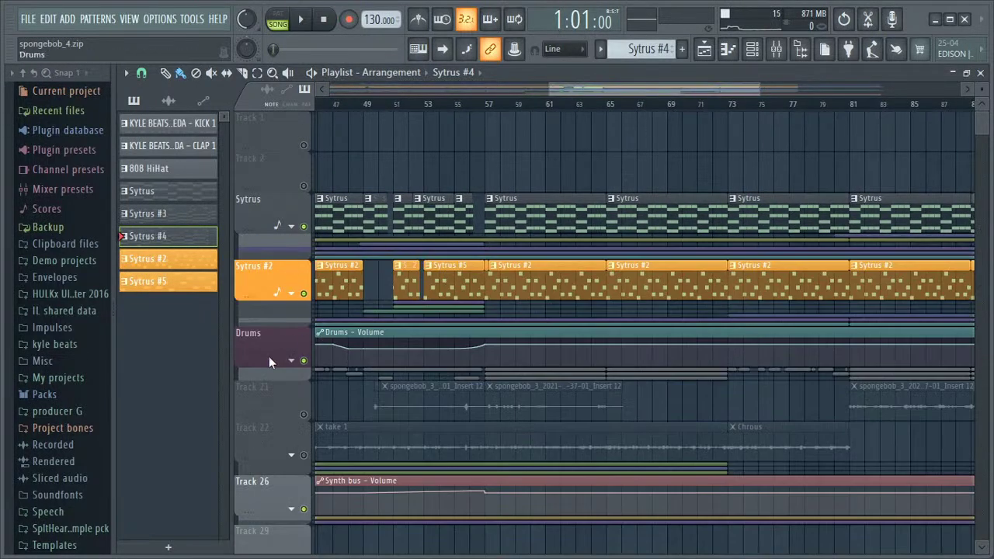
Step: Enable the vocals on Track 22 and play the song from bar 41
left_click(304, 455)
left_click_drag(574, 94, 403, 107)
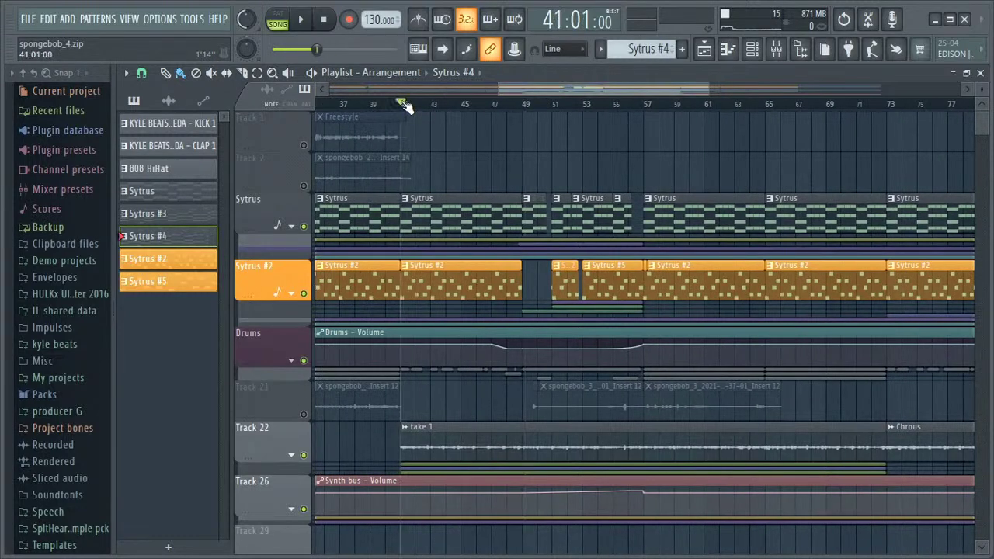
key("space")
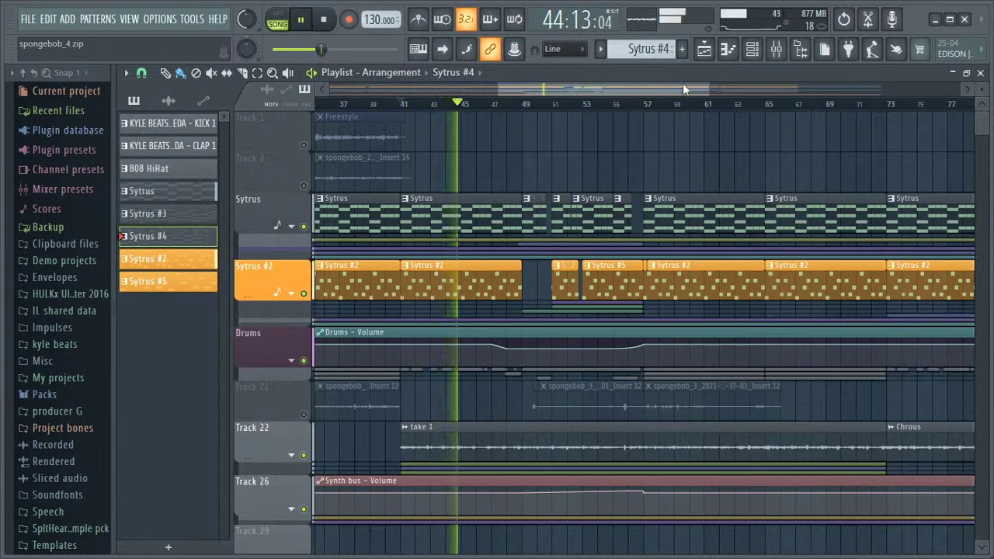
Step: Expand the Drums track group to view its kick, clap and hi-hat clips during playback, and collapse it again
left_click(292, 360)
scroll(404, 379, "down", 3)
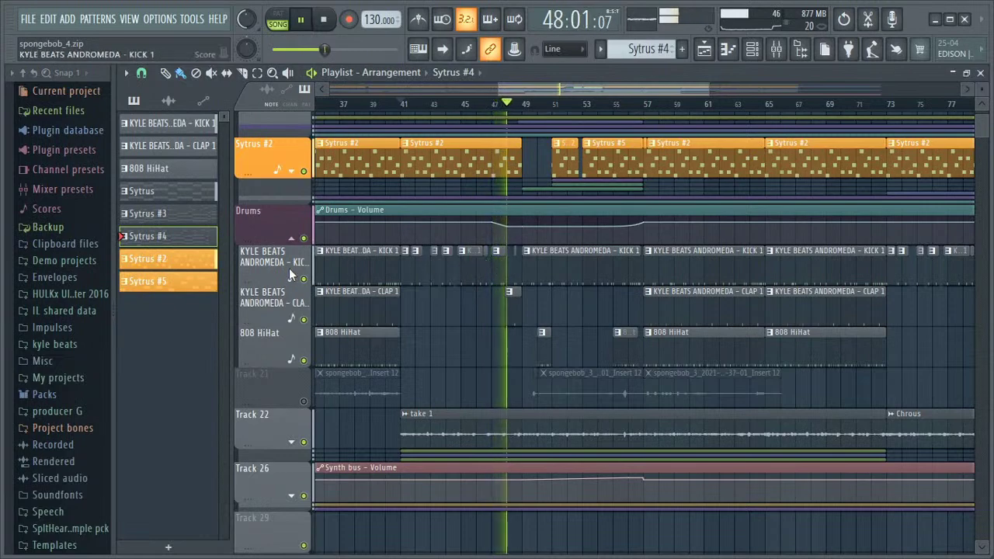
left_click(304, 227)
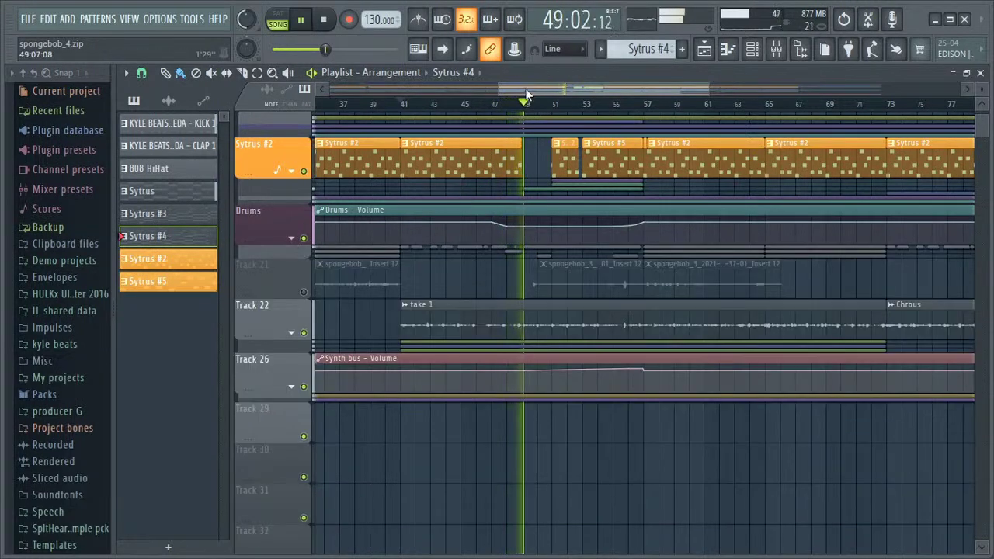
left_click_drag(531, 87, 550, 85)
Step: Inspect the effect chains of Insert 1 and Insert 9 in the mixer during playback, and close the mixer
left_click(772, 53)
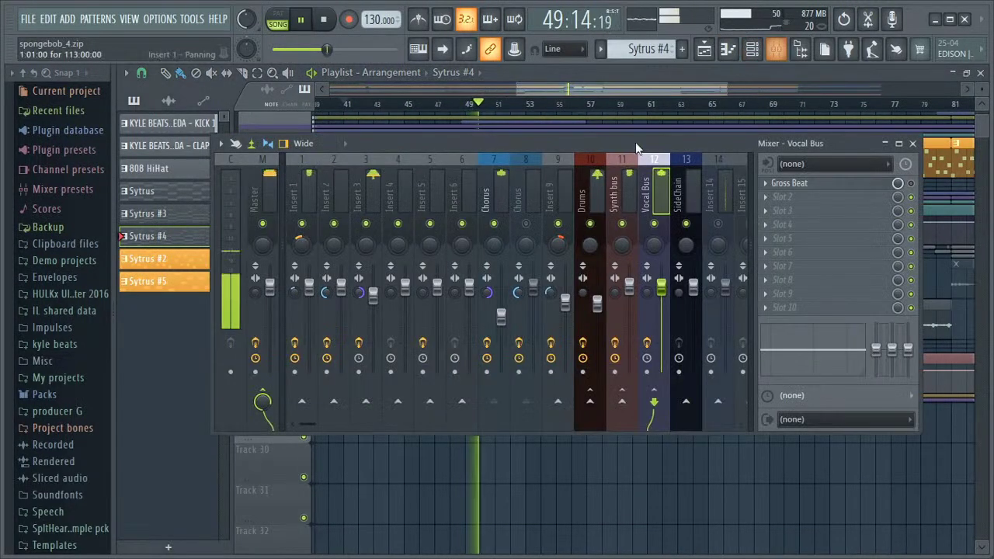
left_click(309, 198)
left_click(565, 203)
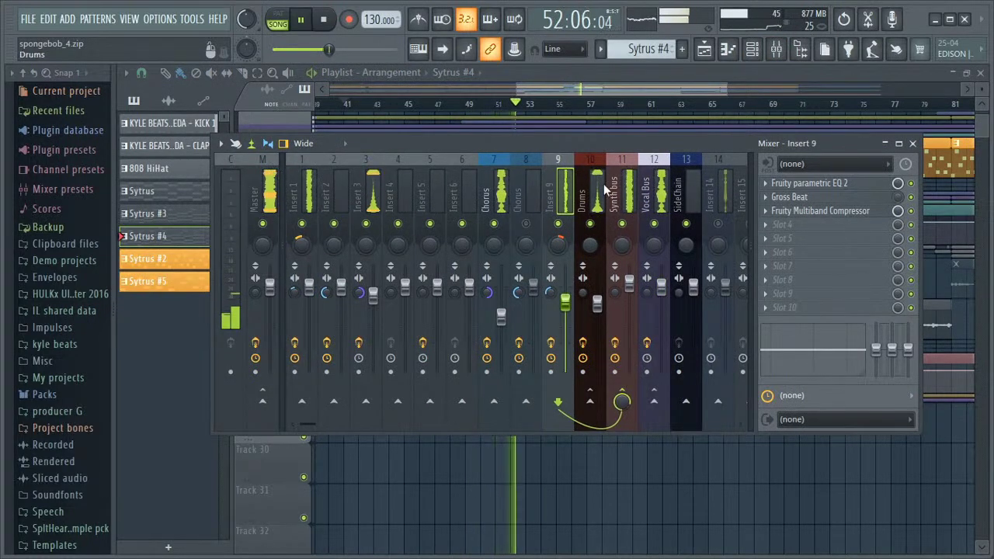
left_click(913, 144)
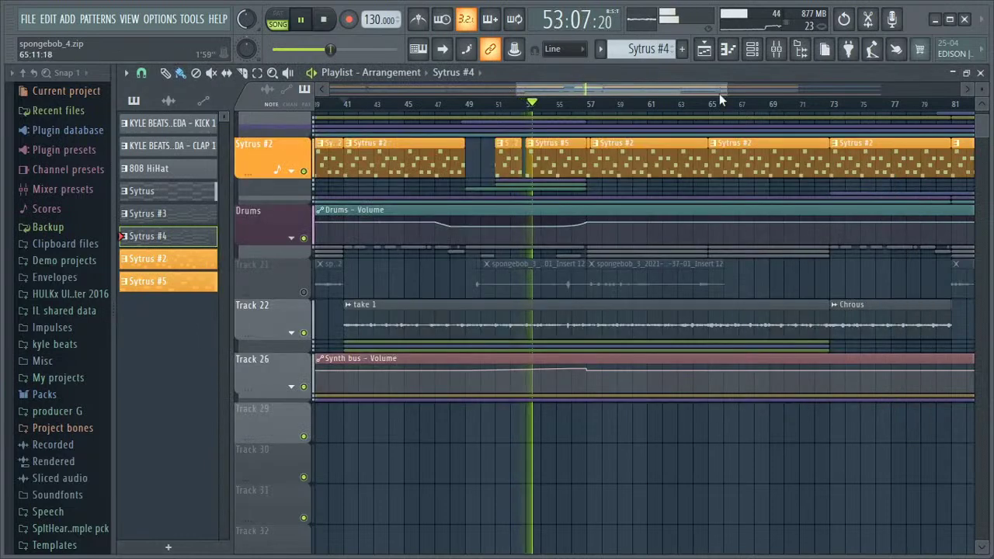
key("F9")
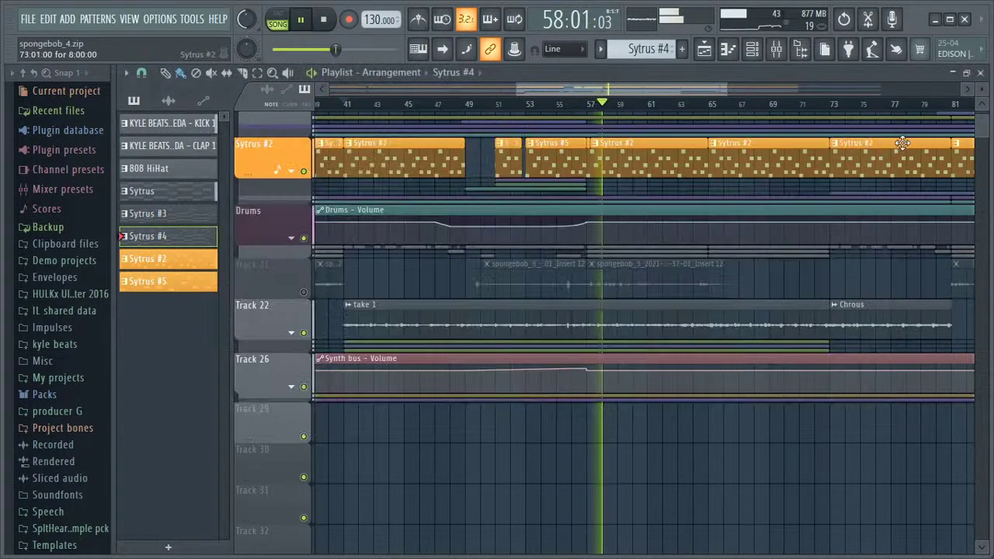
left_click(913, 143)
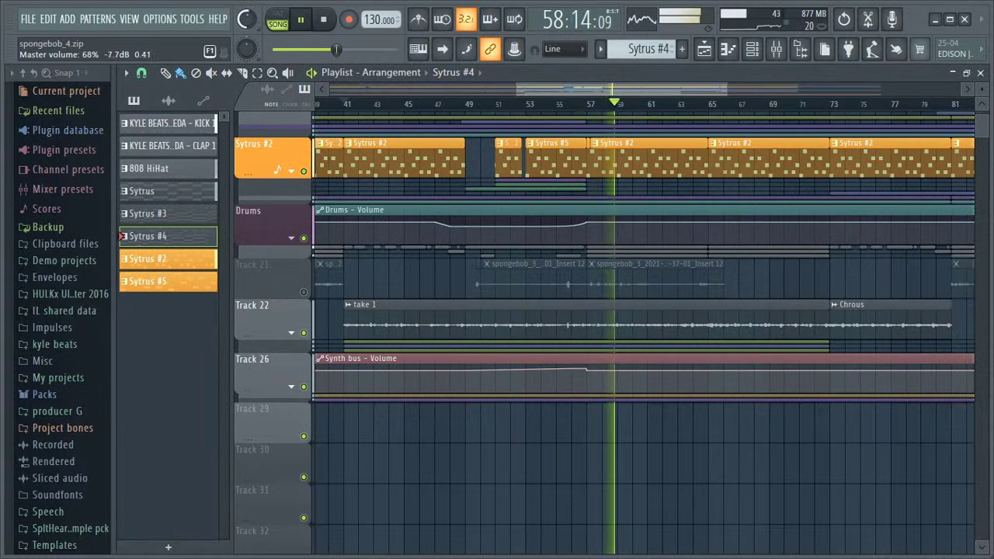
Step: Adjust the master volume to 66% while following the song's playback through the arrangement
scroll(262, 26, "up", 5)
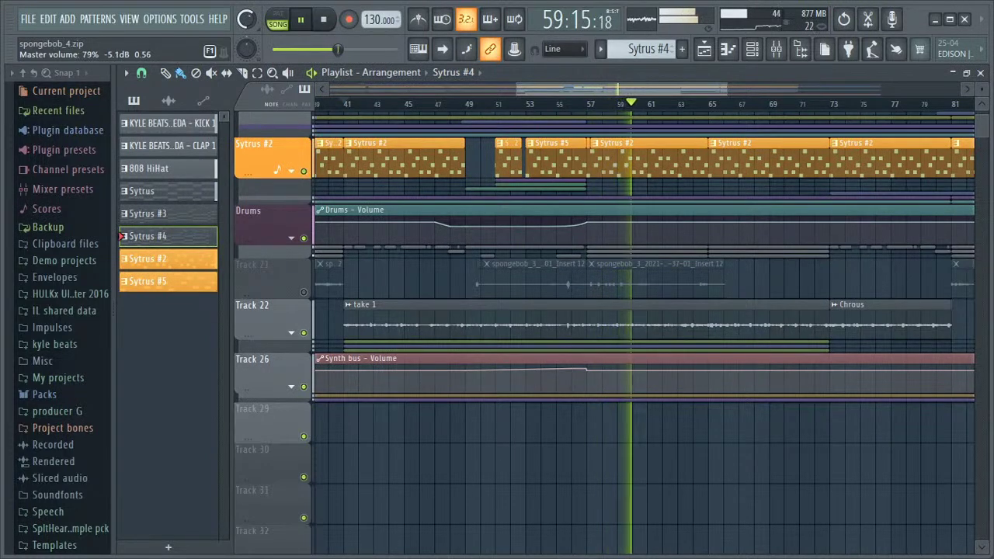
left_click_drag(548, 89, 566, 87)
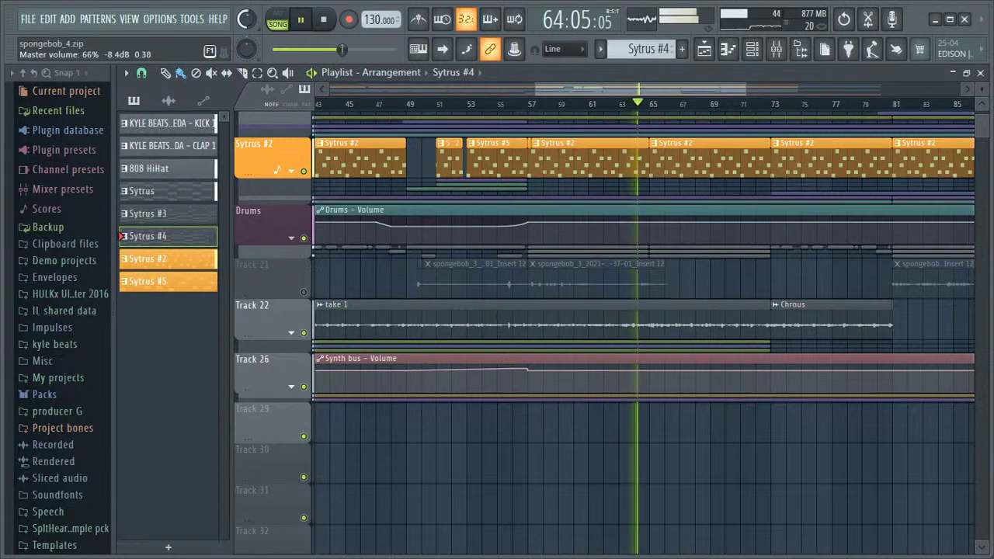
left_click_drag(557, 83, 635, 93)
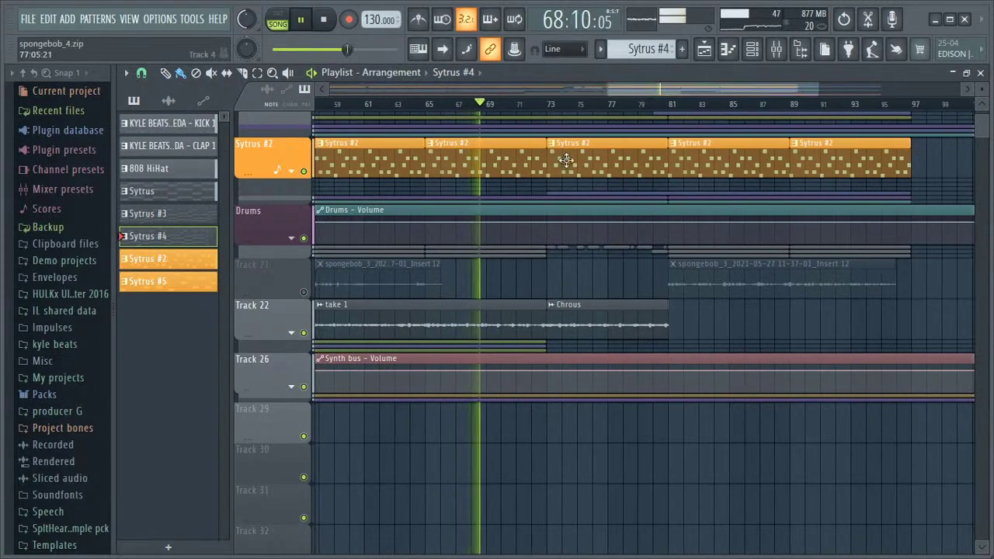
Step: Expand the Track 22 group to show the vocal reverb and delay automation clips, and stop playback
left_click(291, 333)
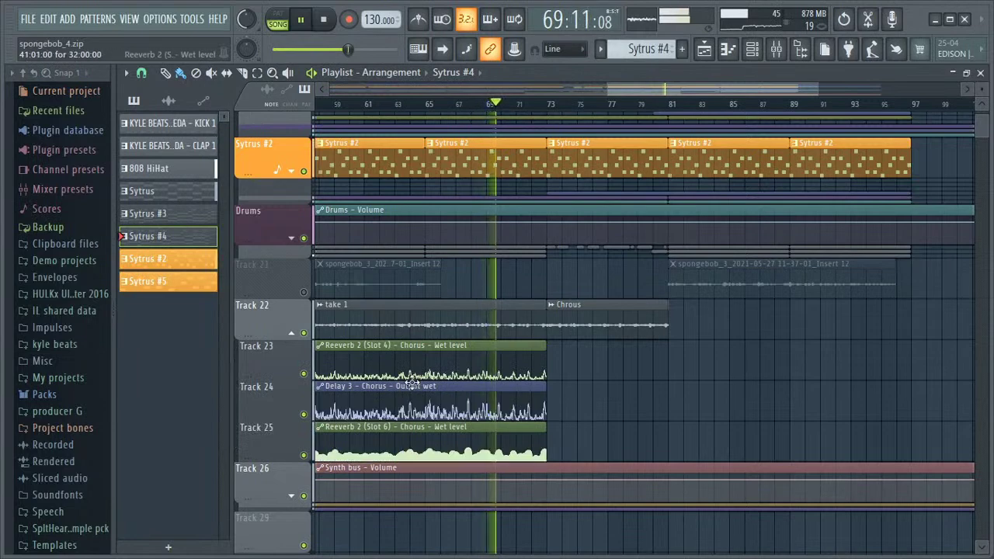
left_click_drag(622, 91, 536, 87)
key("space")
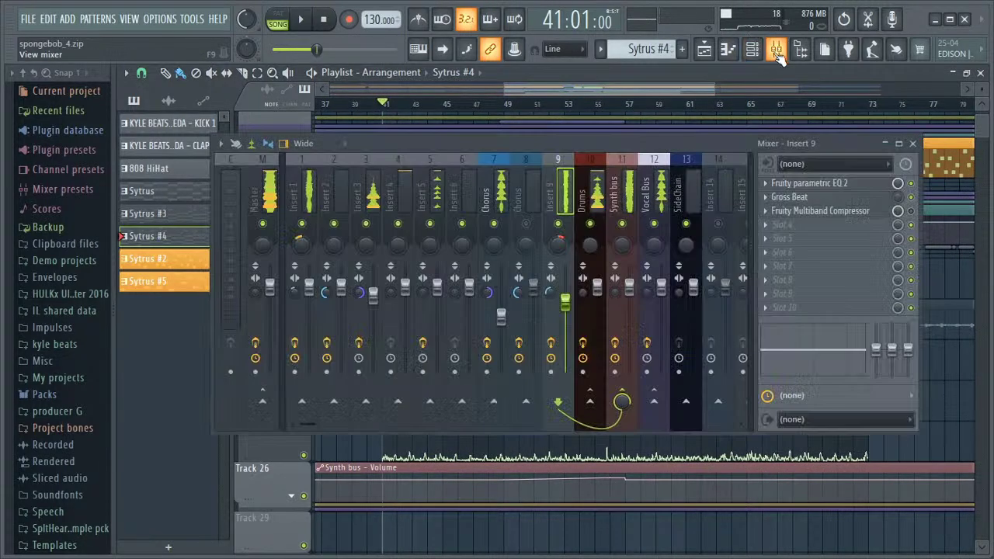
Step: Open the first Fruity Reeverb 2 on the enabled Chorus mixer track and examine its wet level while the song plays
left_click(775, 49)
left_click(485, 196)
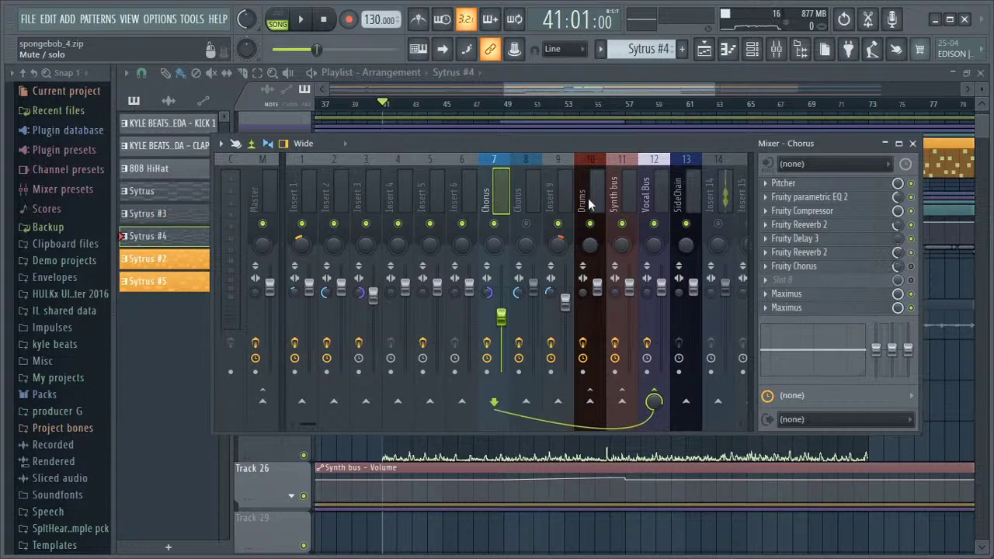
left_click(829, 227)
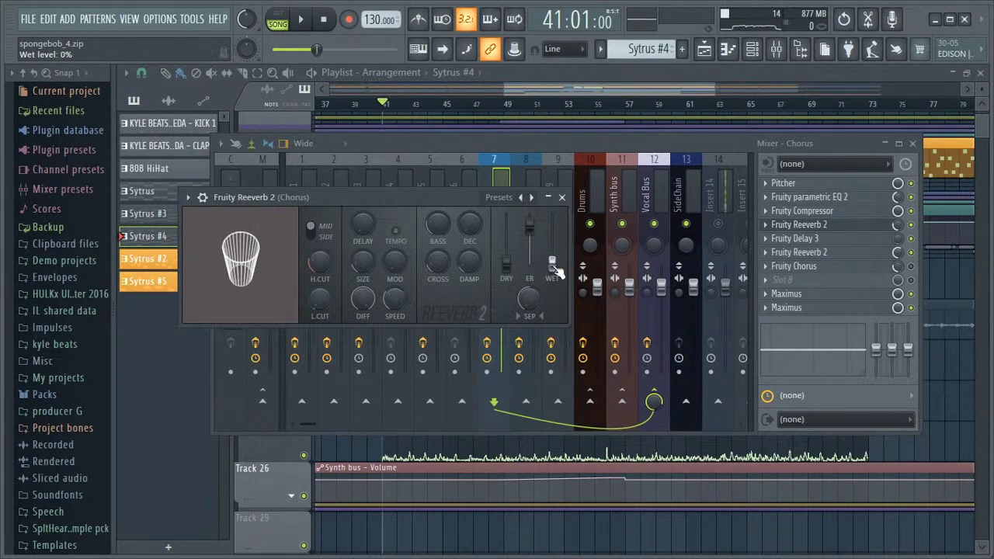
key("space")
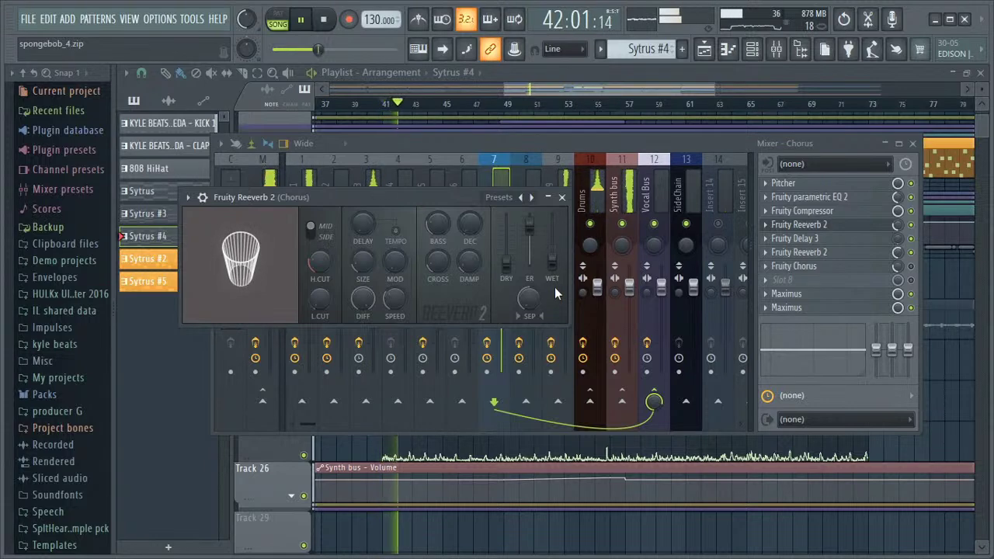
left_click_drag(468, 194, 419, 193)
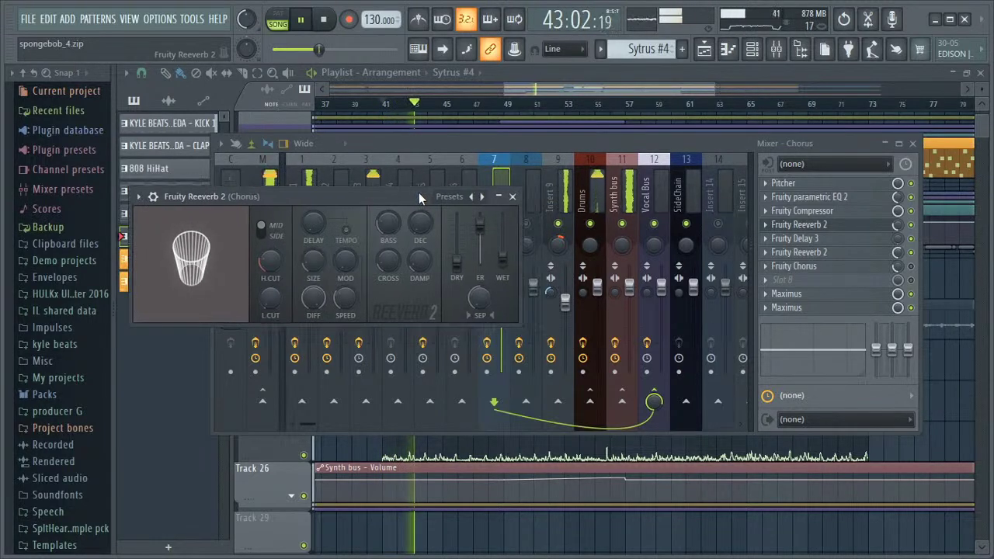
left_click_drag(502, 258, 506, 278)
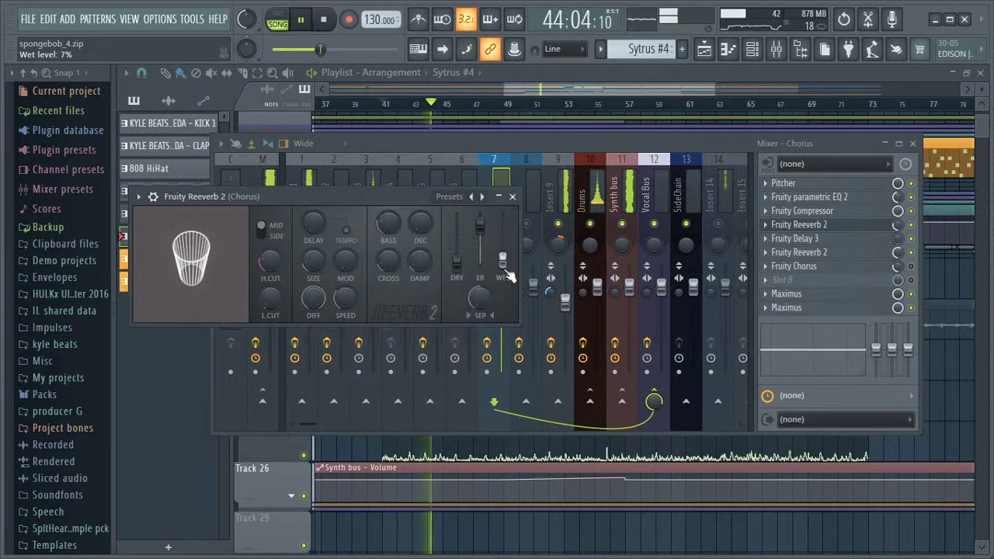
Step: Compare the chorus reverb's wet level with its automation clips during playback, and close the mixer and reverb windows
left_click_drag(740, 140, 698, 469)
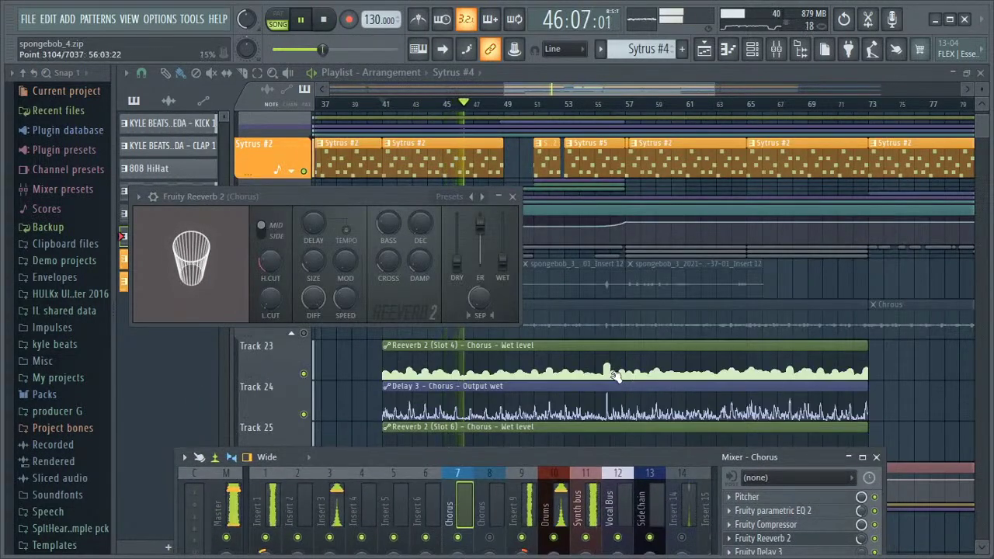
left_click_drag(564, 458, 632, 190)
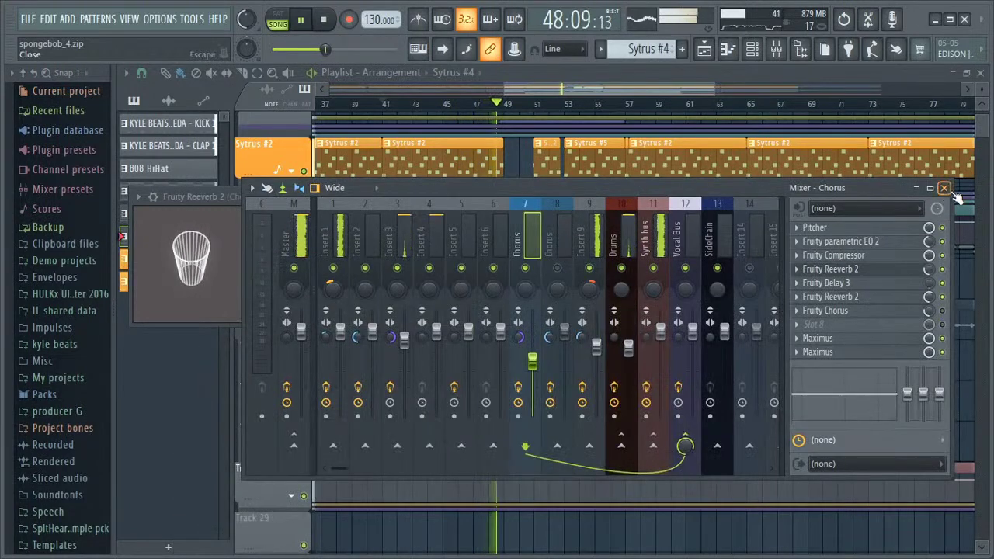
left_click(944, 188)
left_click(512, 195)
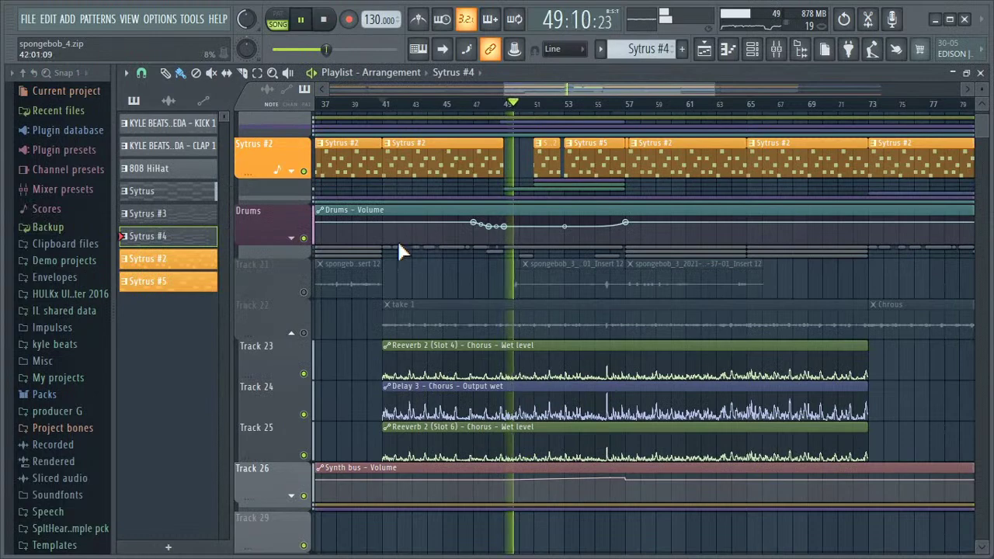
Step: Stop playback and unmute Track 22 and Track 21 in the playlist
key("space")
left_click(304, 333)
left_click(303, 292)
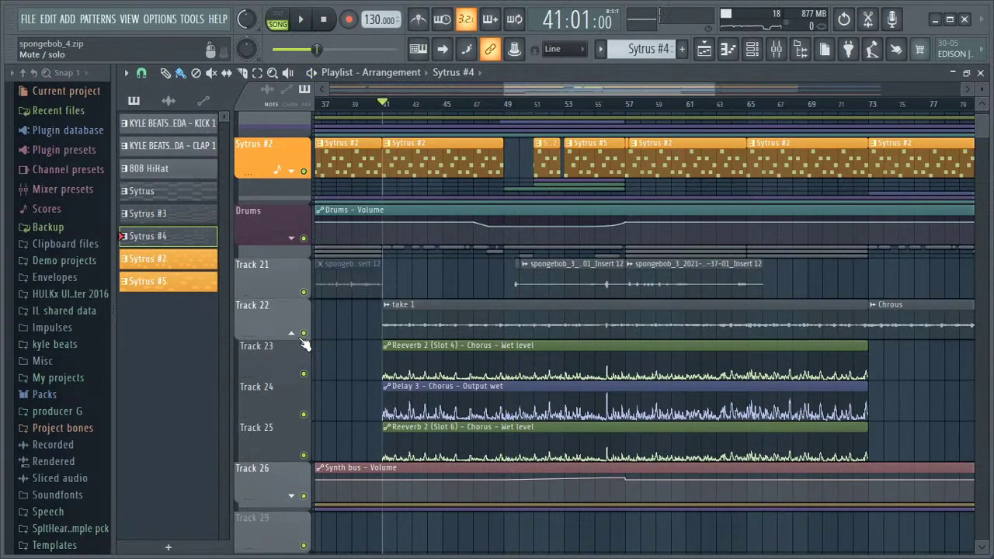
scroll(550, 247, "up", 3)
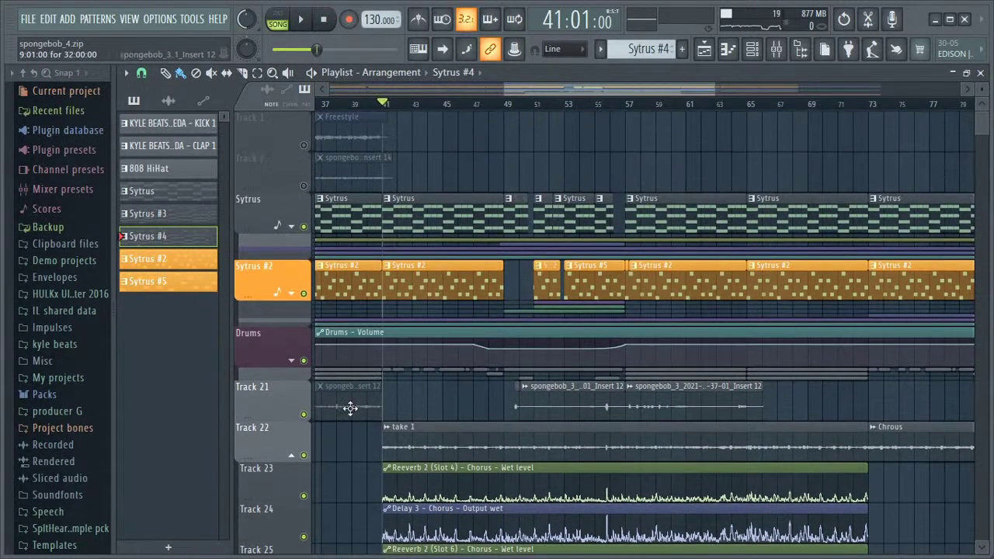
Step: Mute Track 22 and collapse its group, and play the arrangement from bar 49
left_click(303, 456)
left_click(294, 456)
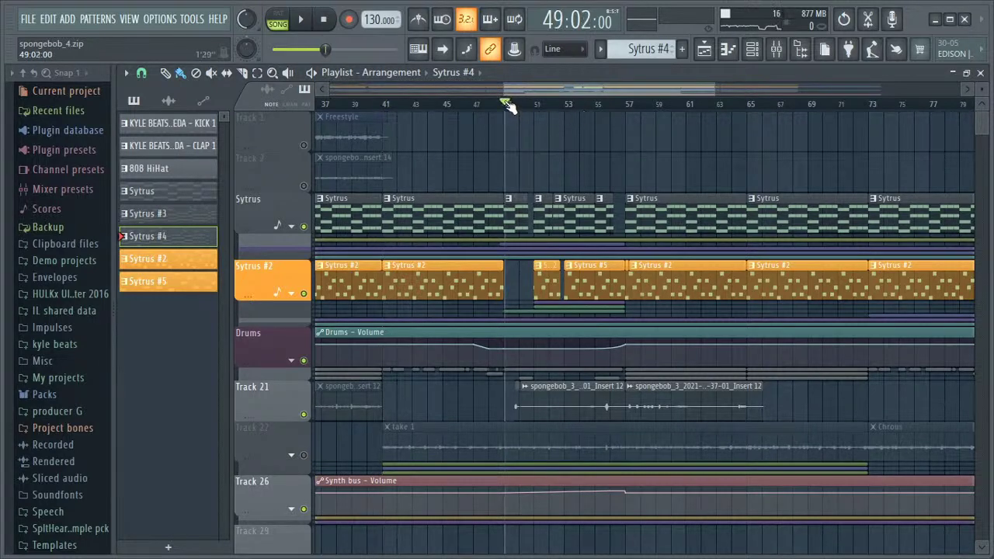
key("space")
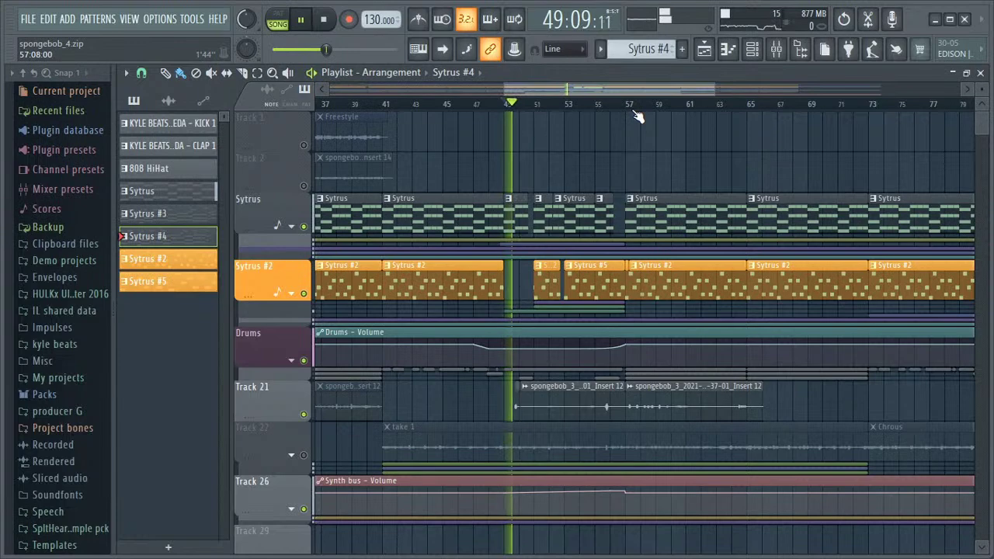
left_click(775, 49)
left_click(929, 189)
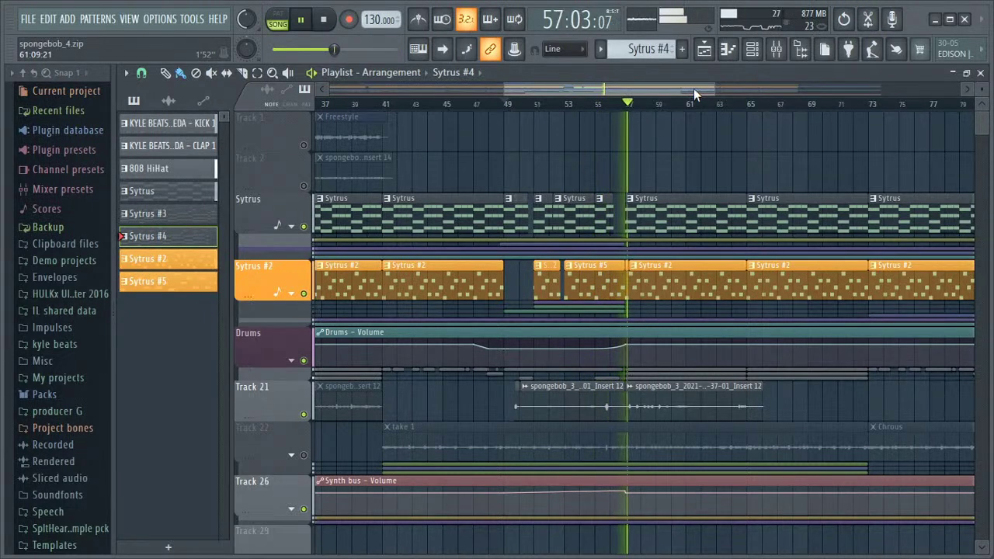
Step: Examine the Pitcher settings on the Chorus vocal track at mixer insert 8
left_click(784, 58)
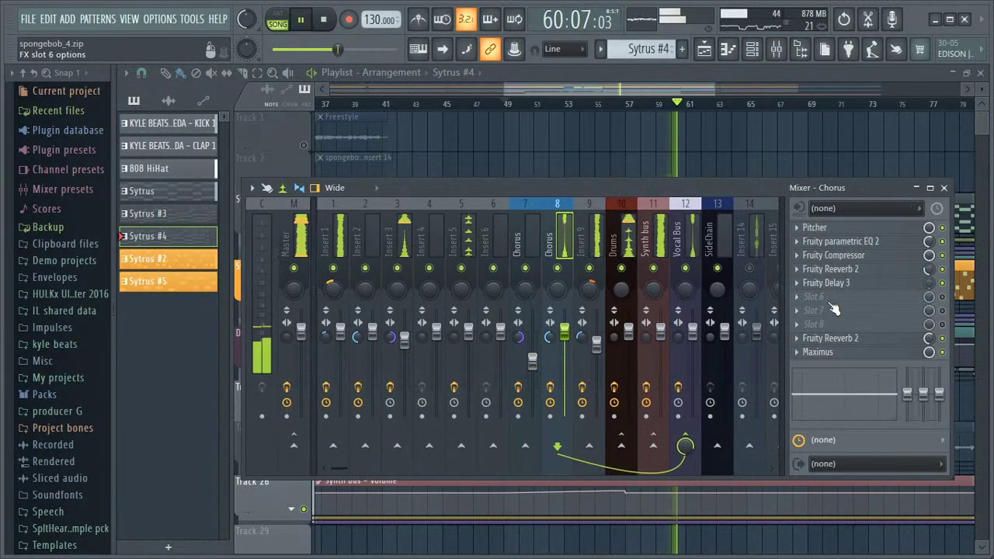
left_click(835, 228)
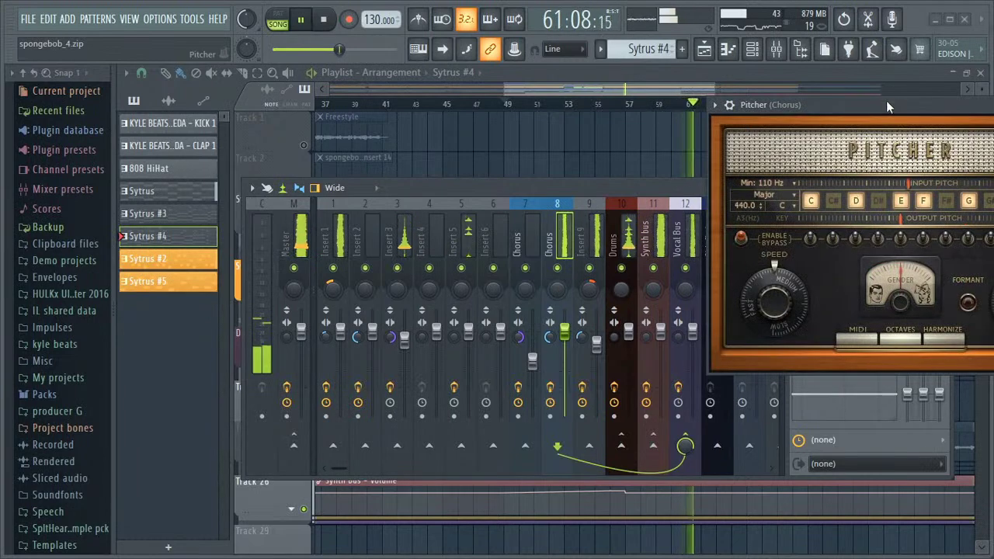
left_click_drag(888, 101, 691, 111)
left_click(888, 115)
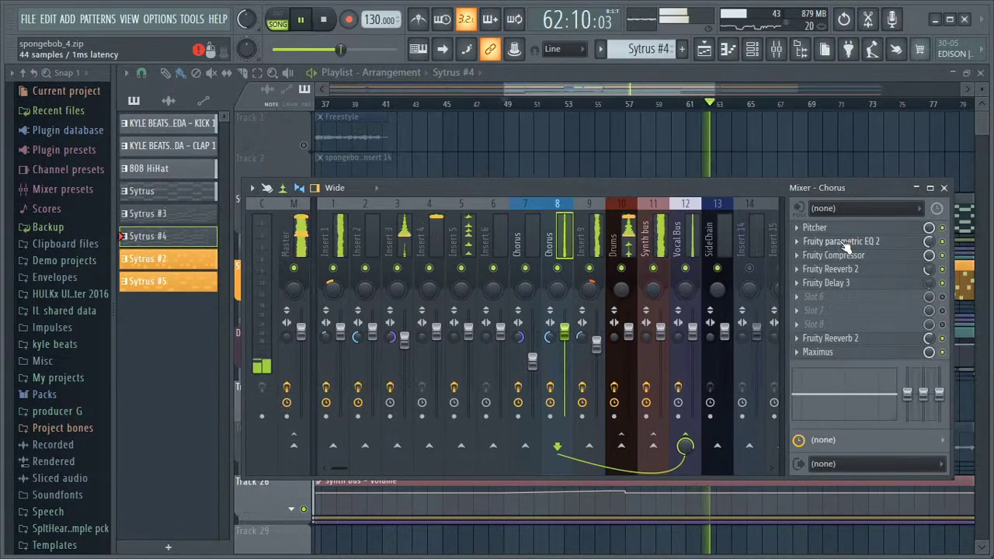
Step: Inspect the Fruity parametric EQ 2 curve and the Fruity Compressor settings on Chorus insert 8
left_click(850, 242)
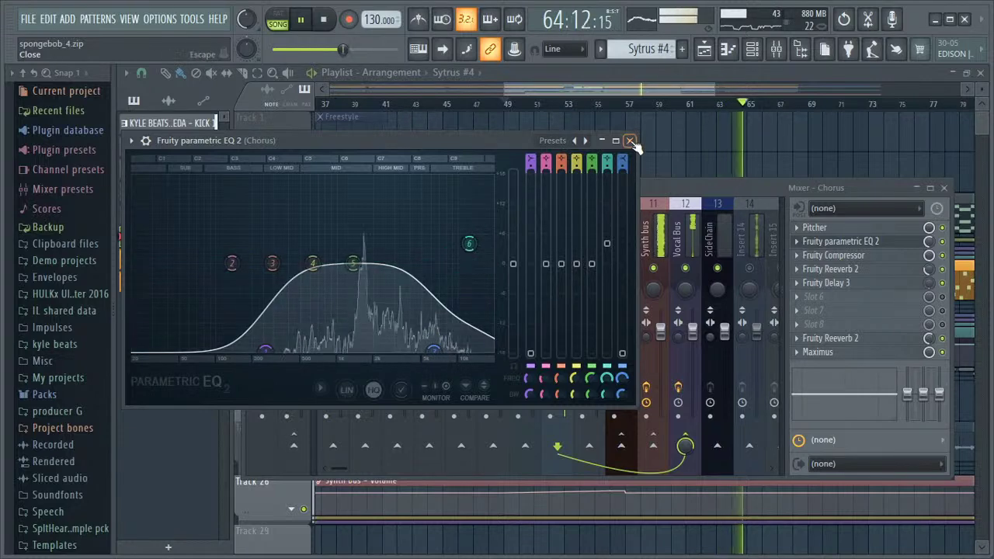
left_click(850, 241)
left_click(834, 255)
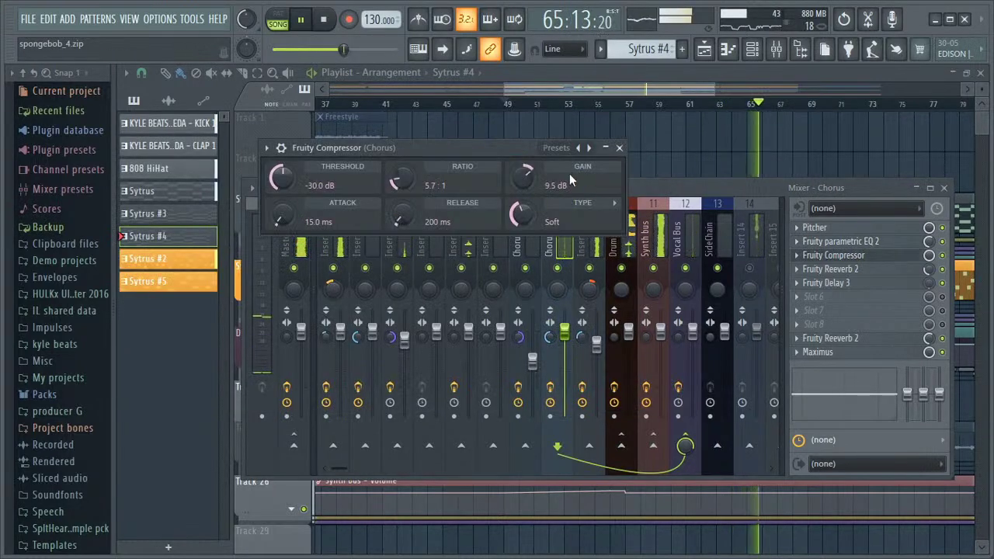
left_click(619, 147)
Step: Inspect the slot 4 Fruity Reeverb 2 and the Fruity Delay 3 on Chorus insert 8 during playback
left_click(845, 270)
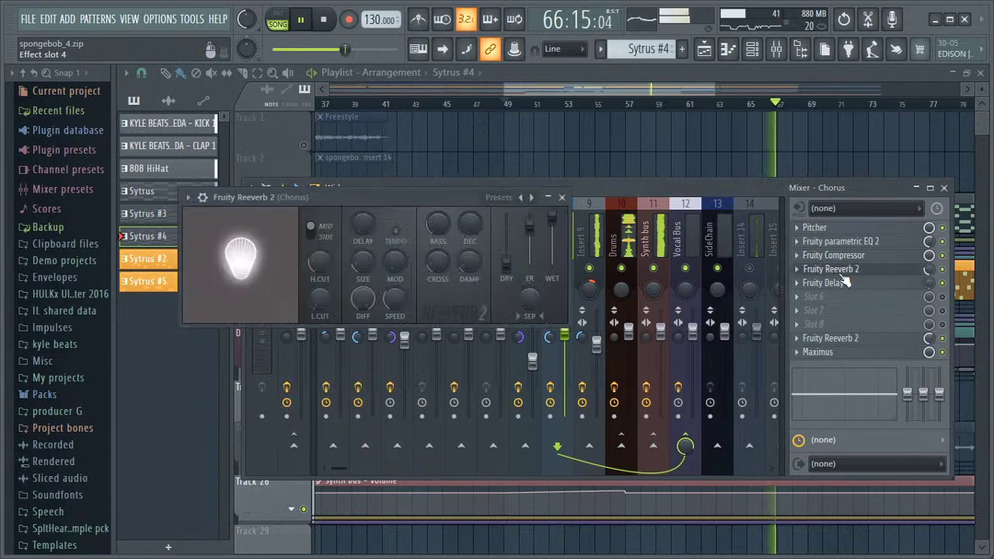
left_click(562, 198)
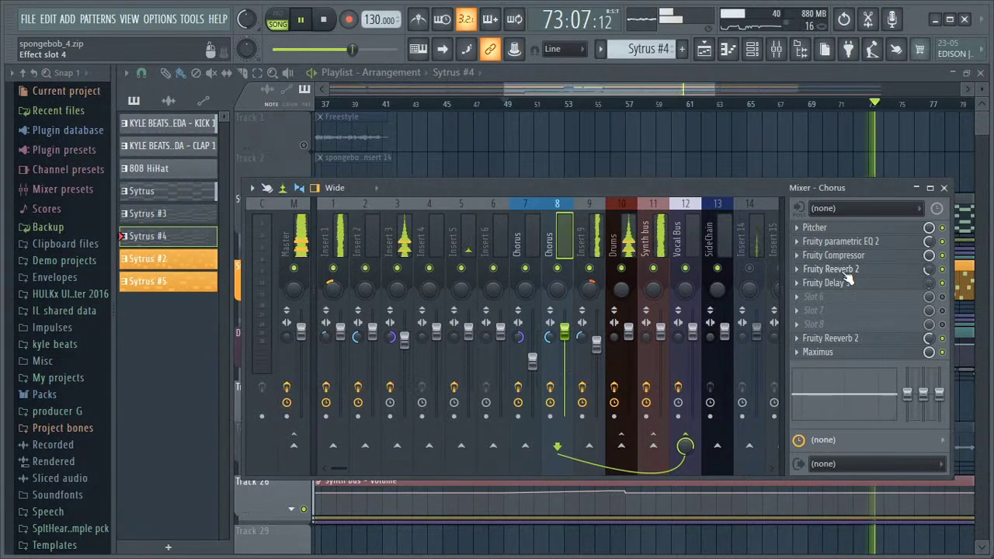
left_click(844, 269)
left_click(844, 269)
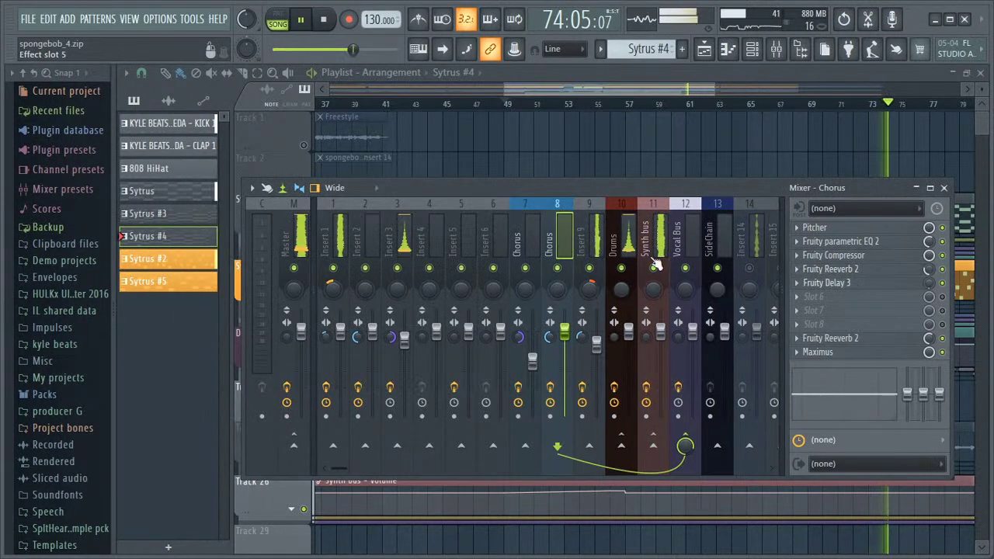
left_click(852, 284)
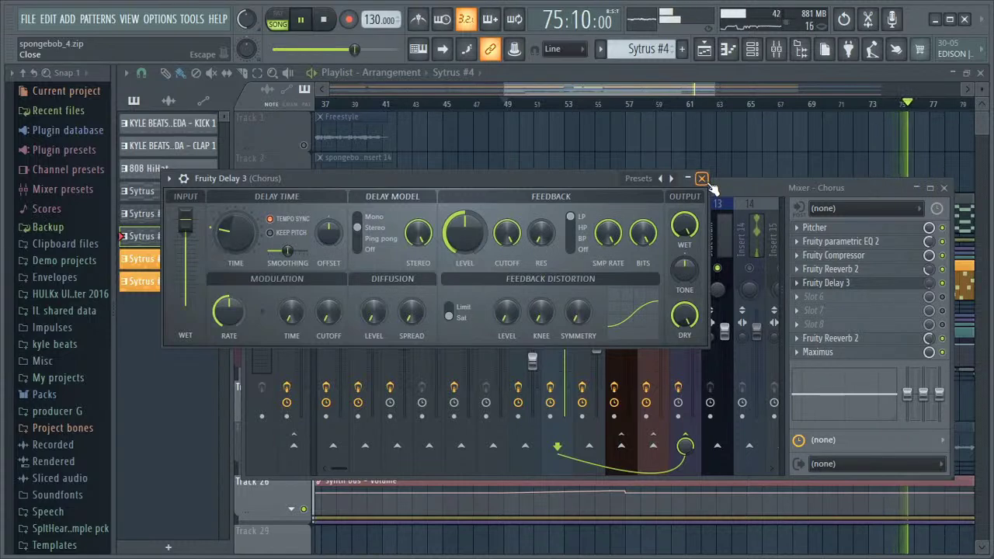
left_click(702, 178)
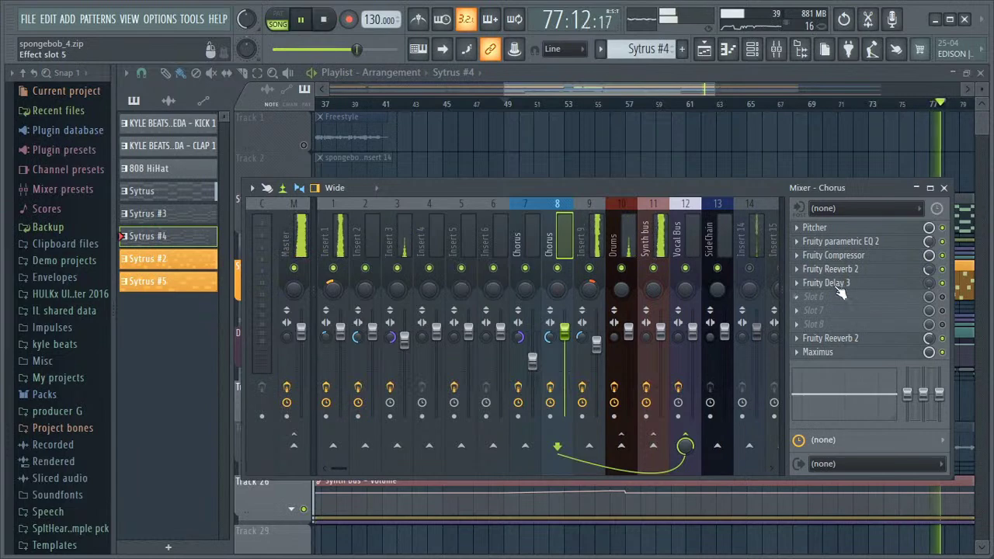
Step: Examine the Maximus settings on Chorus insert 8, close the mixer and stop playback
left_click(837, 352)
left_click(593, 162)
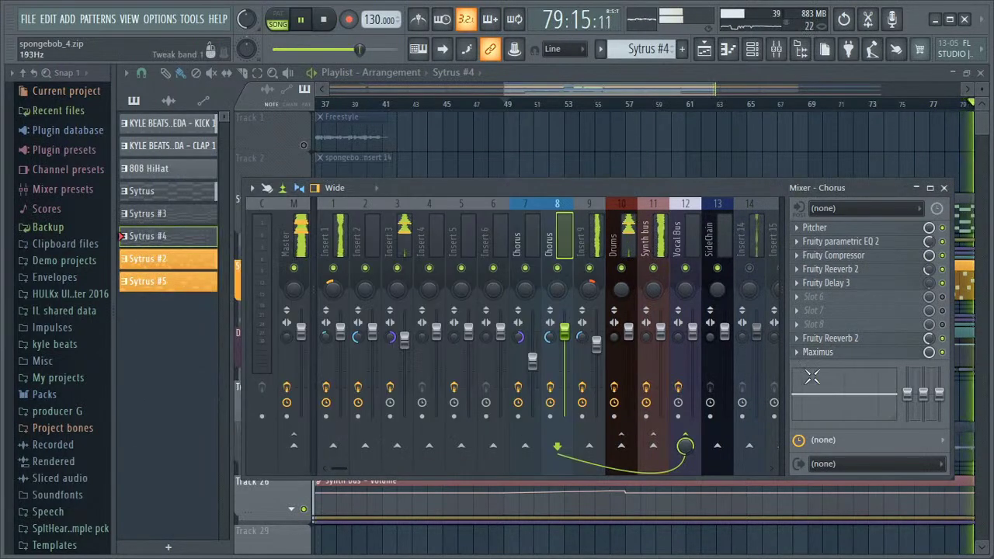
left_click(818, 352)
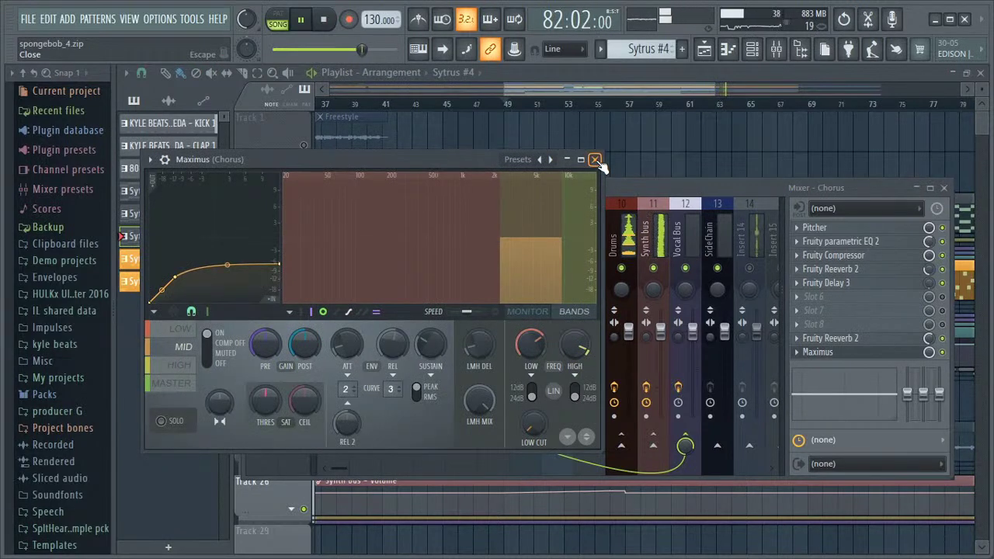
left_click(595, 161)
key("F9")
key("space")
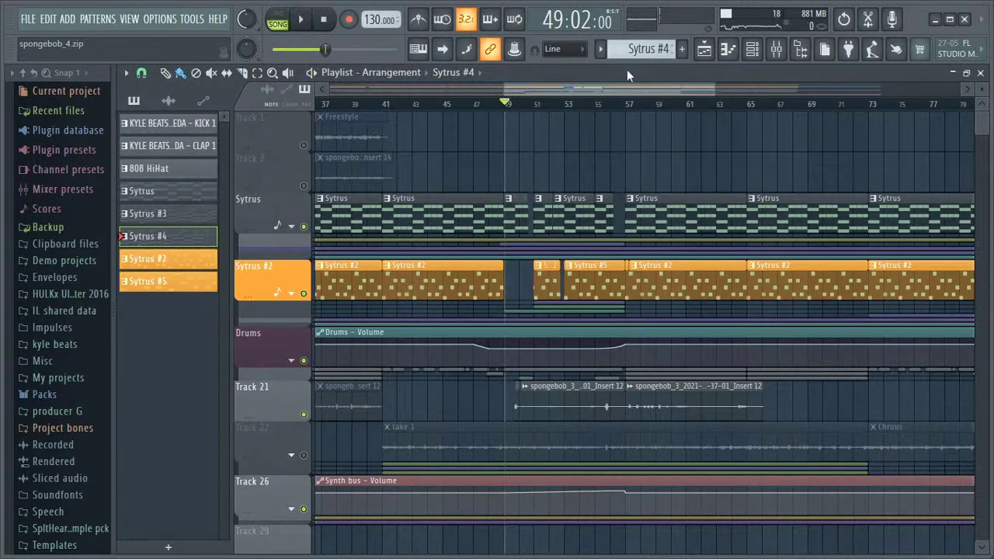
left_click(753, 51)
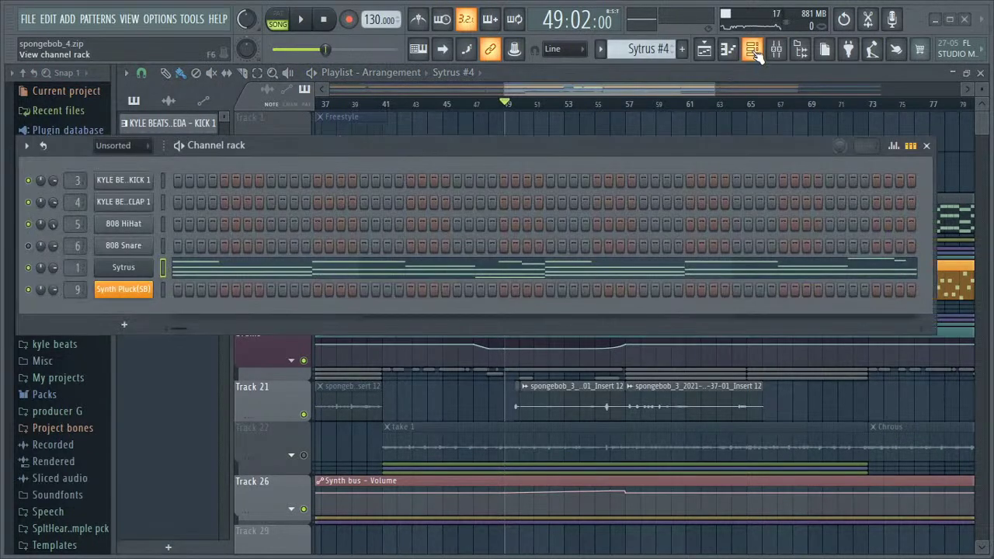
left_click(728, 49)
left_click(727, 49)
left_click(751, 49)
Step: Solo the Chorus track at mixer insert 7 and briefly play the song from bar 49
left_click(776, 49)
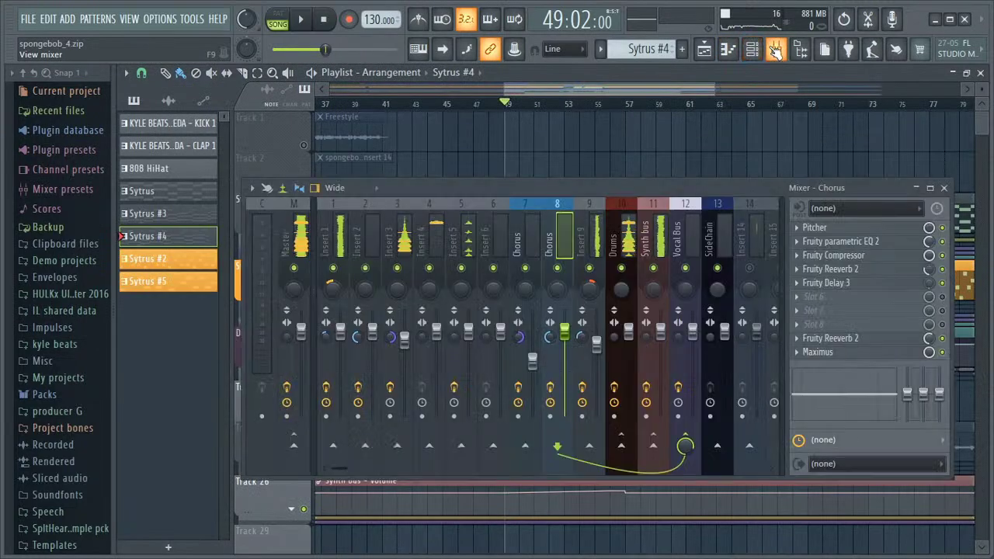
right_click(527, 270)
key("space")
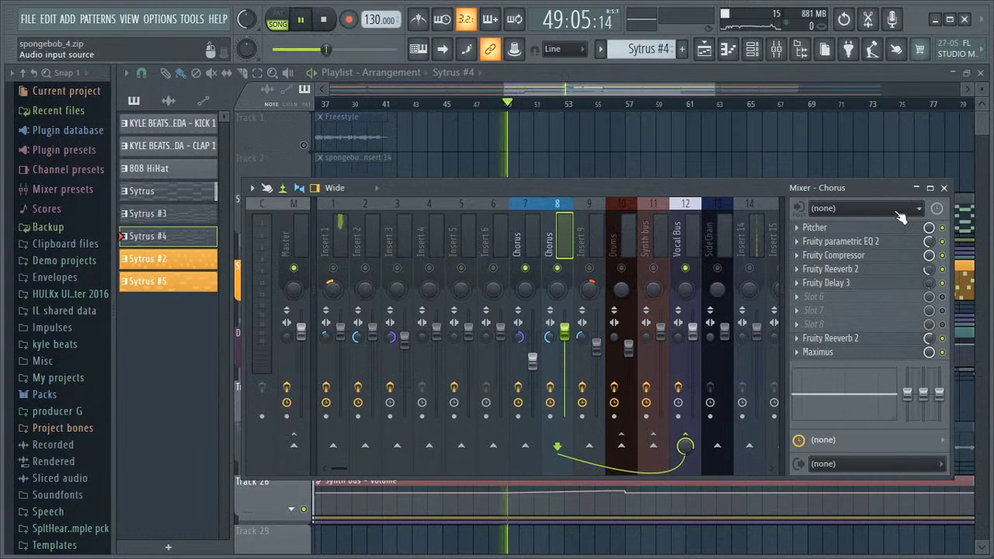
left_click(943, 188)
key("space")
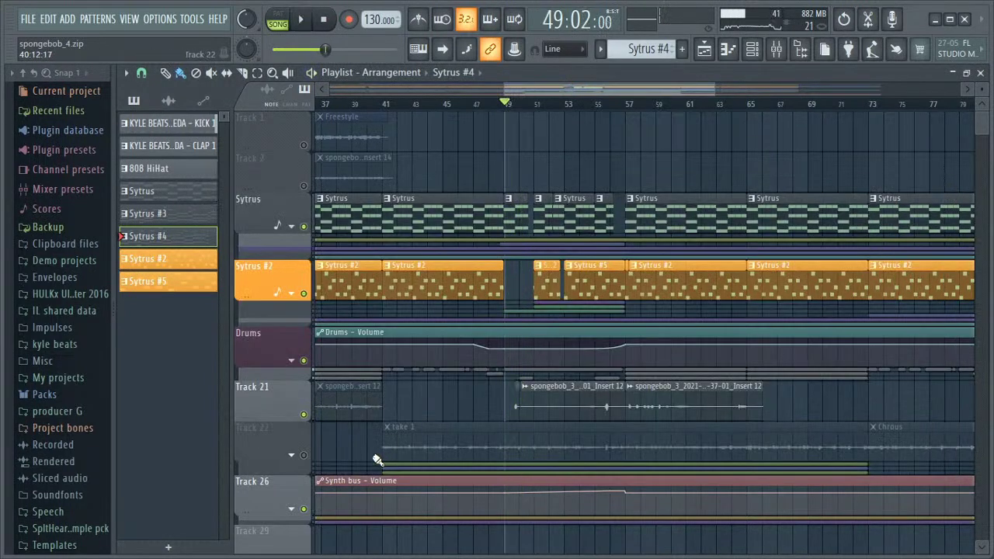
Step: Unmute Track 22 in the playlist and play the arrangement from bar 49
left_click(291, 456)
left_click(292, 456)
key("space")
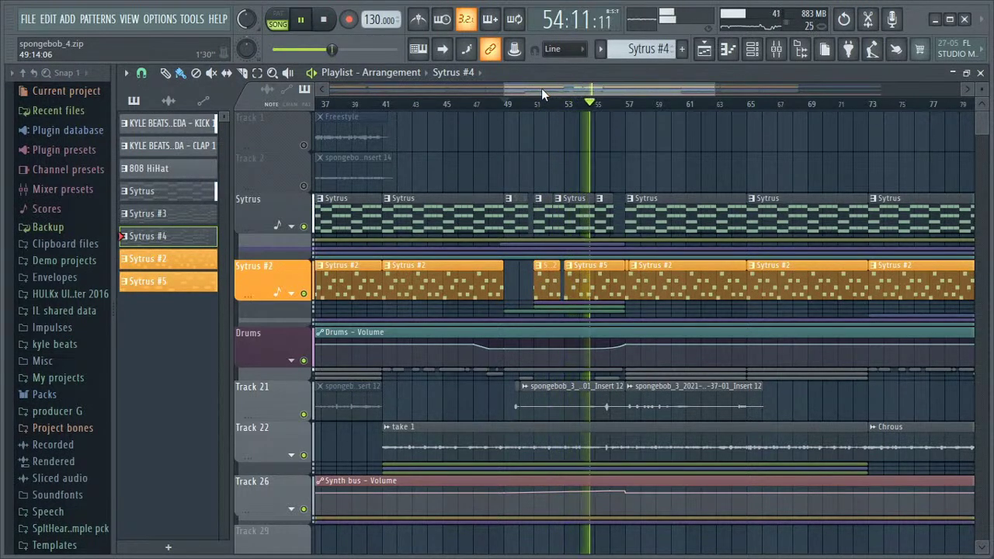
Step: Follow the Chorus and Vocal Bus levels in the mixer during playback, and stop the song
left_click(778, 50)
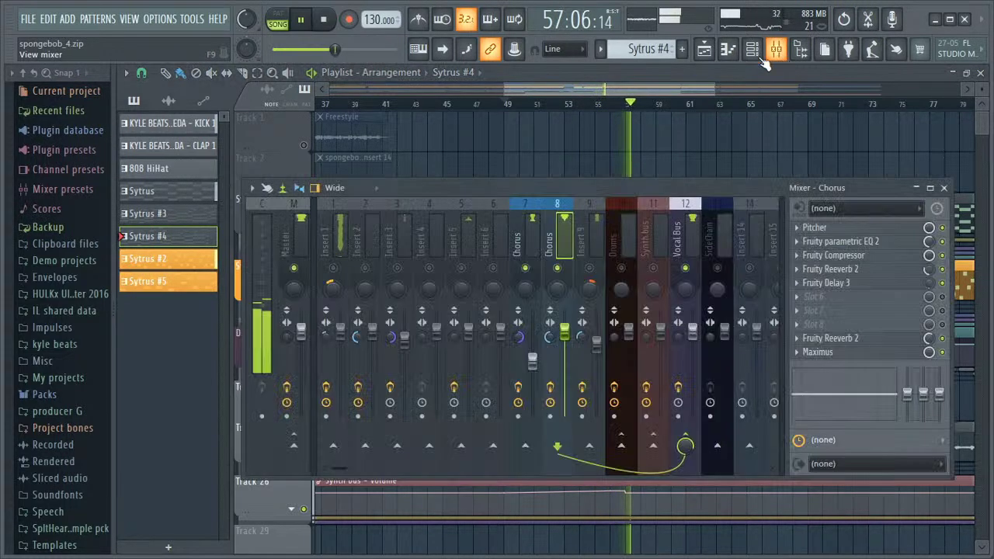
left_click(532, 237)
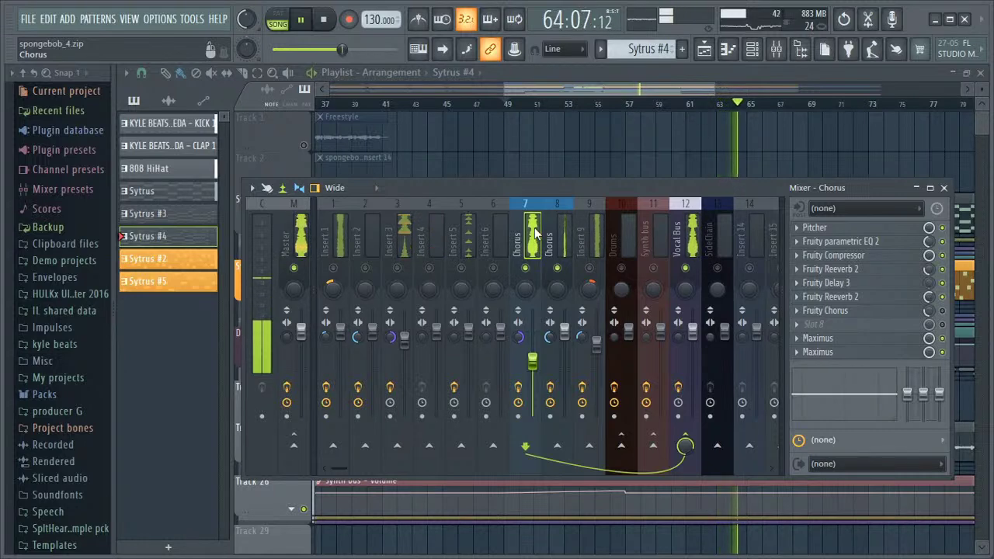
key("space")
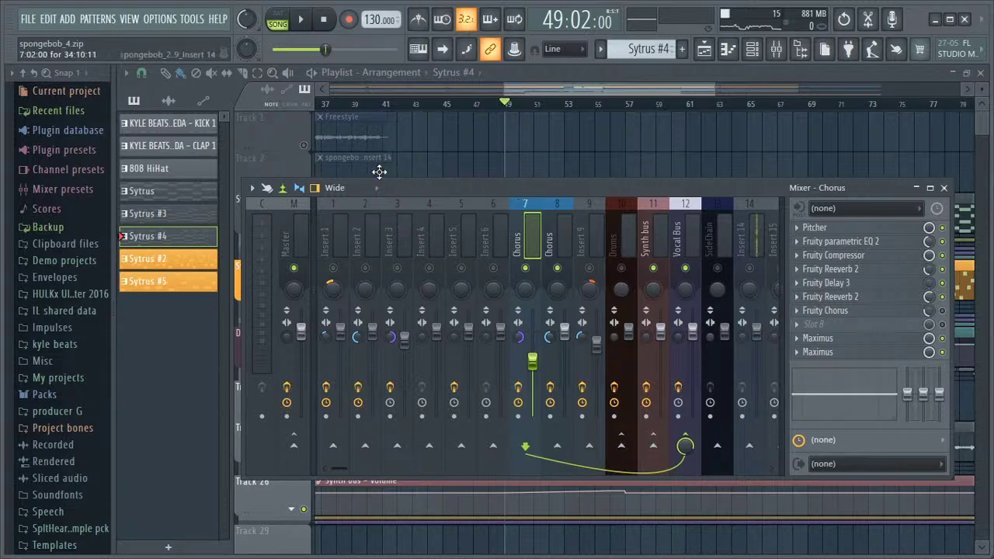
Step: Look through the project's recorded audio clips in the clip picker, and open the settings of the Sytrus #3 audio clip
left_click(167, 100)
scroll(172, 130, "down", 2)
scroll(172, 130, "up", 2)
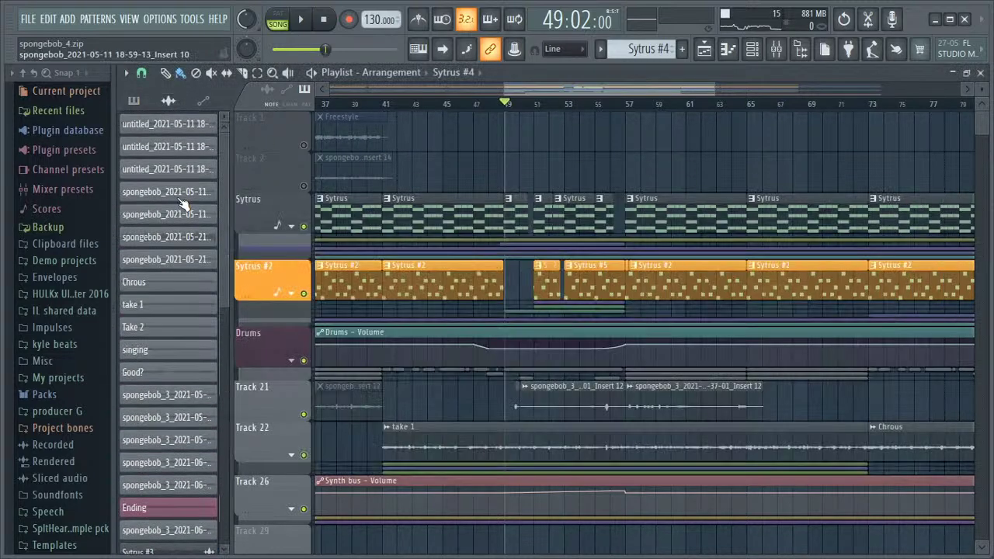
scroll(176, 250, "down", 4)
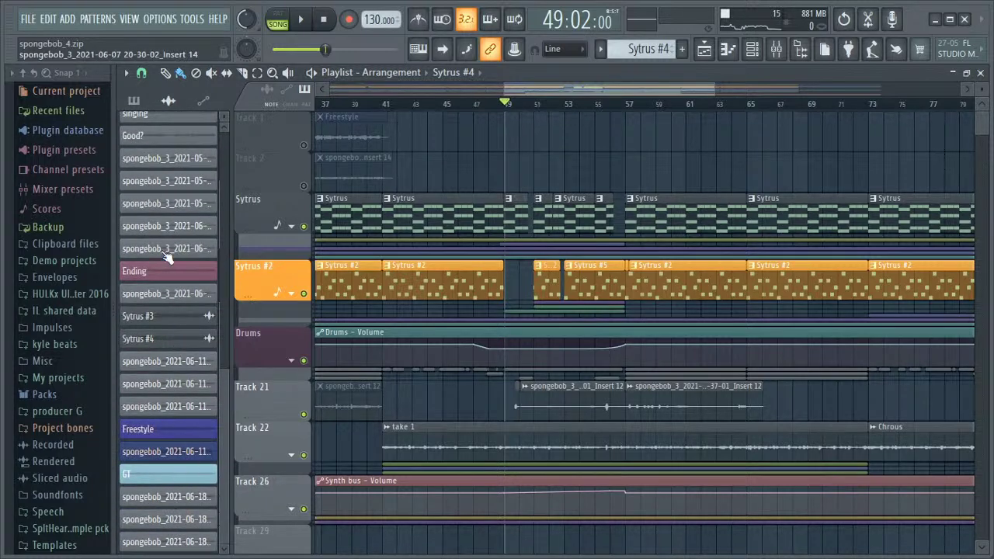
scroll(186, 326, "up", 3)
scroll(199, 433, "down", 3)
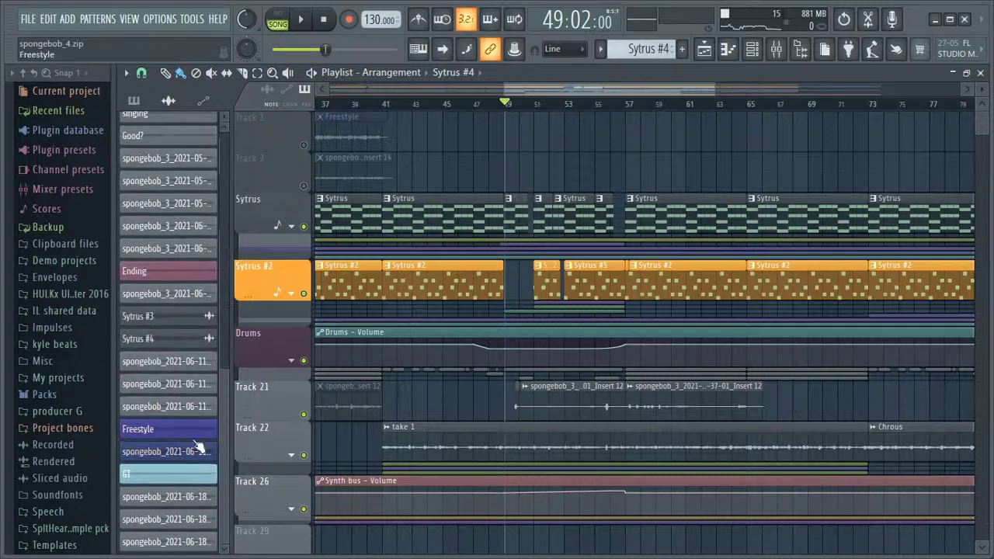
scroll(166, 350, "up", 4)
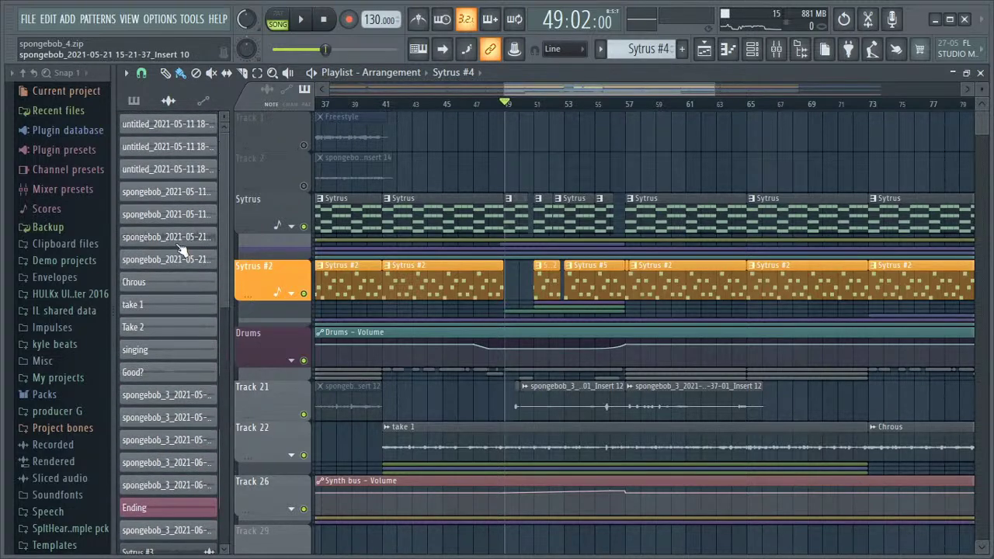
scroll(185, 290, "down", 4)
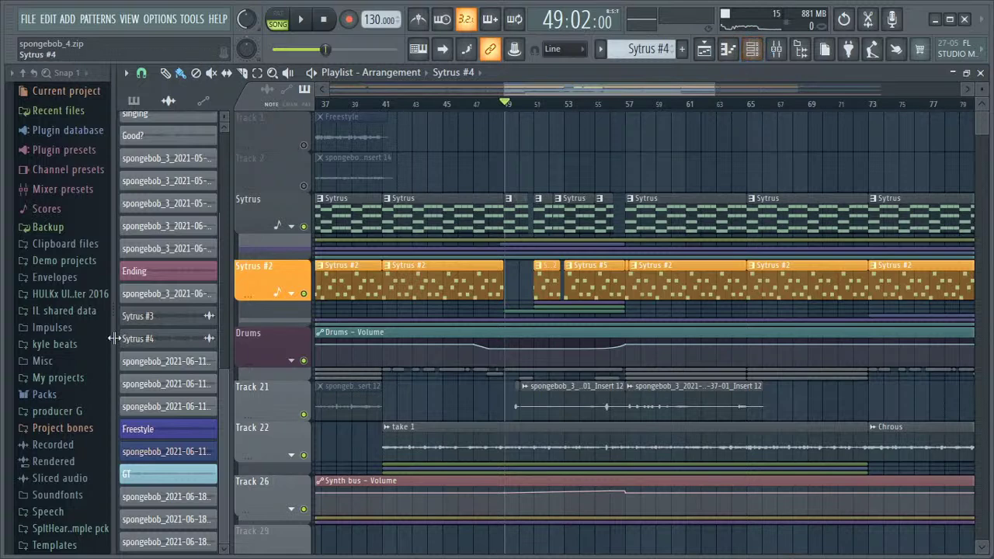
left_click(176, 324)
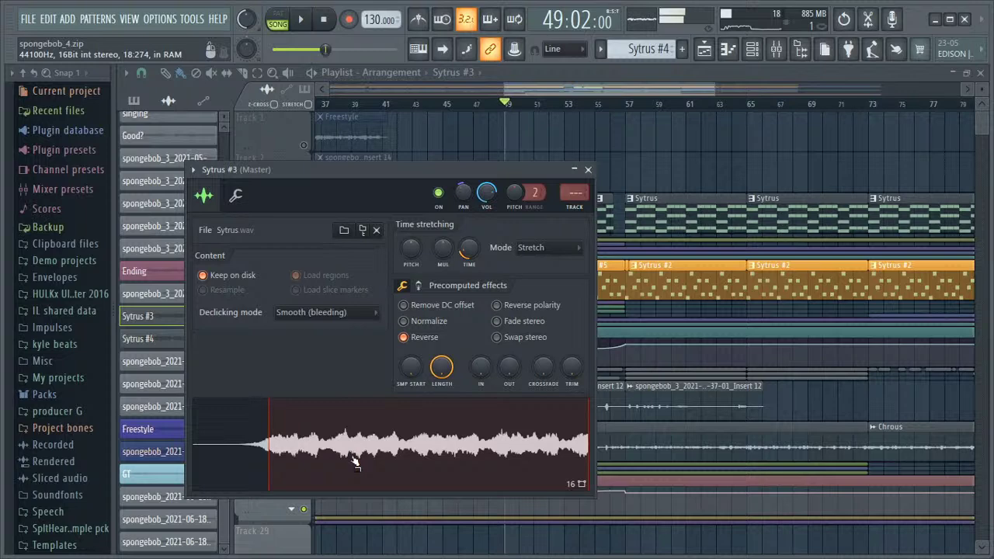
Step: Close the Sytrus #3 clip settings, view the settings of the Ending audio clip, and stop playback
left_click(589, 170)
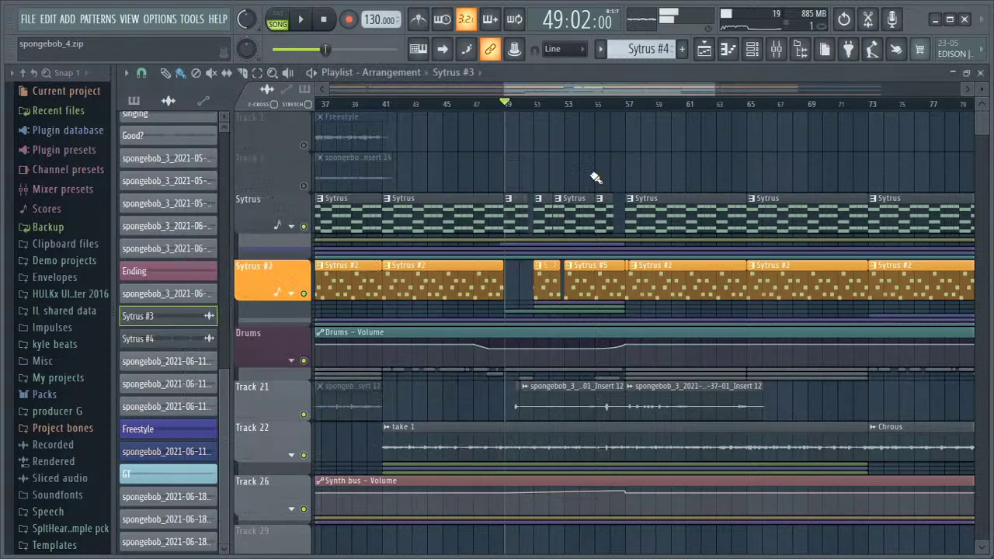
left_click(177, 278)
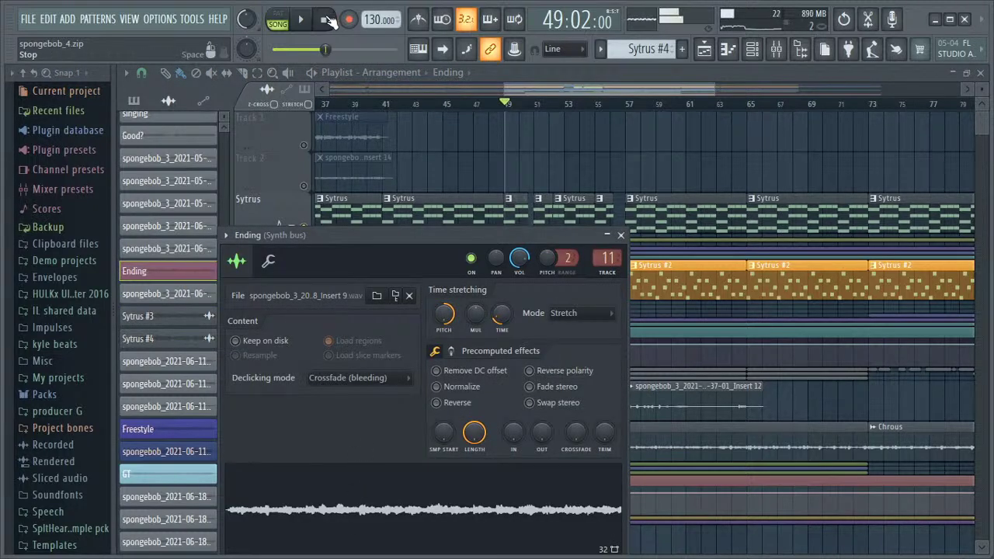
left_click(329, 20)
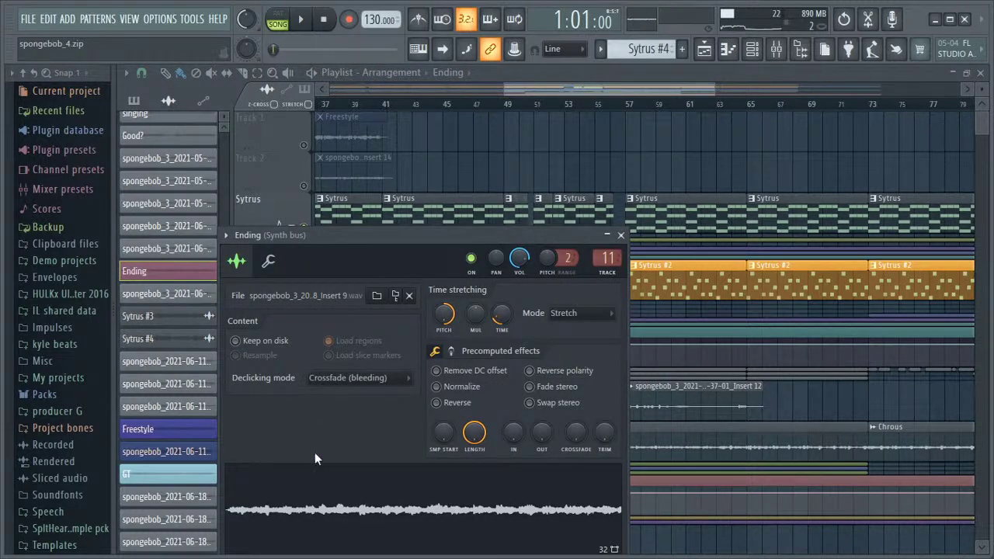
left_click(621, 235)
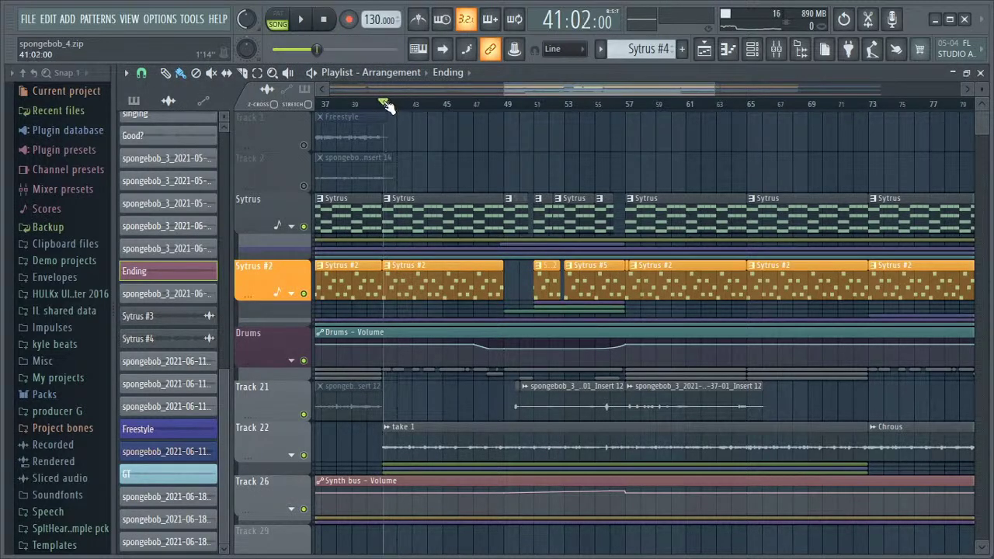
Step: View the channel rack, open the mixer, and briefly play the song from bar 41 to watch the track levels
left_click(753, 49)
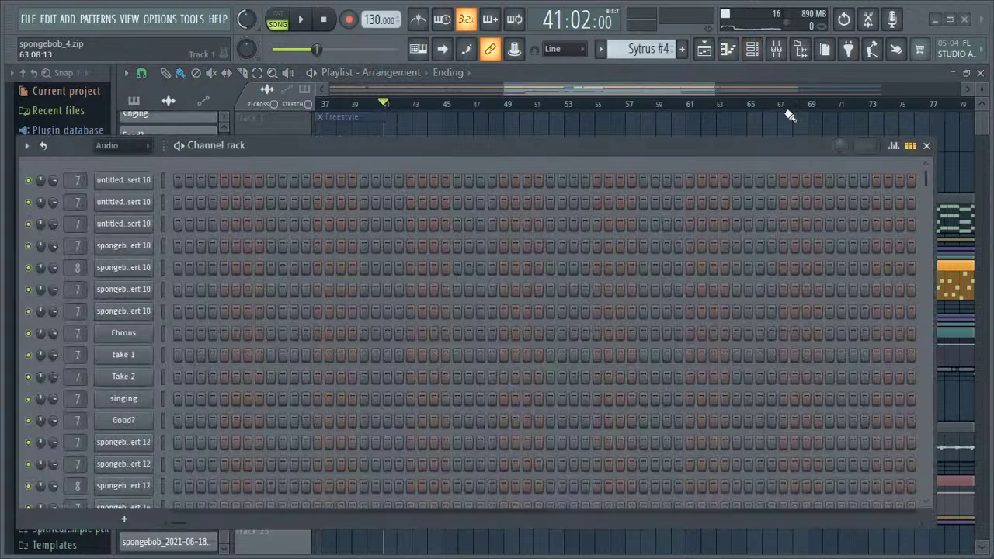
left_click(927, 145)
left_click(777, 49)
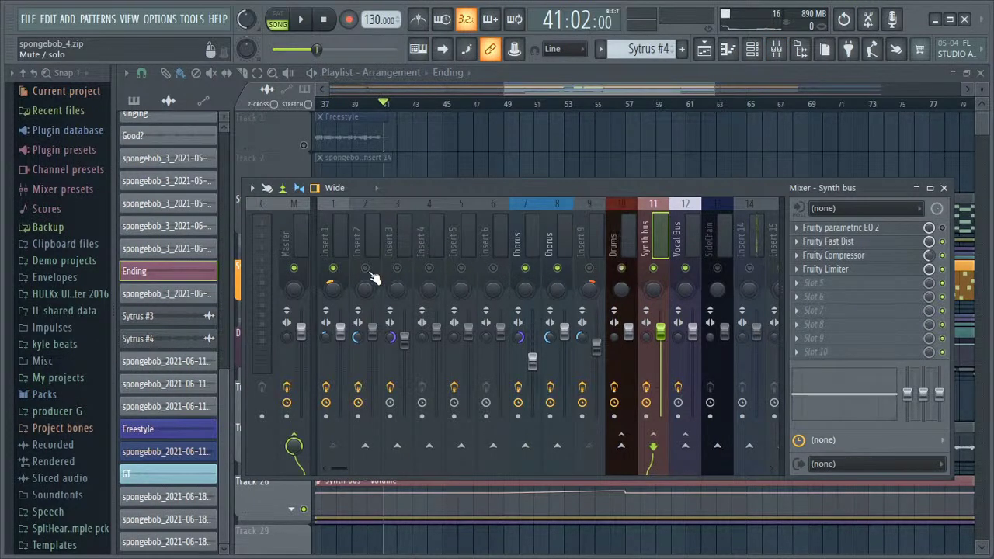
key("space")
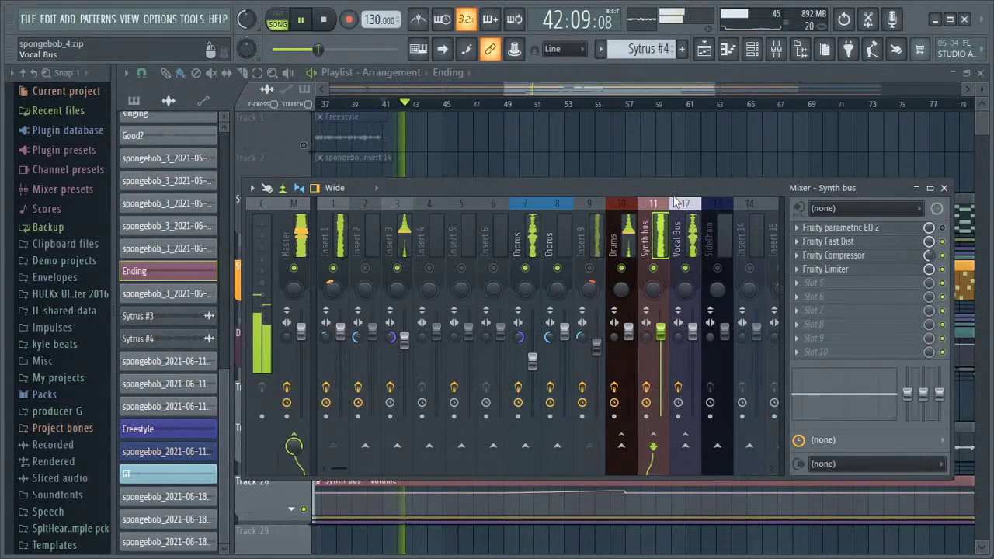
key("space")
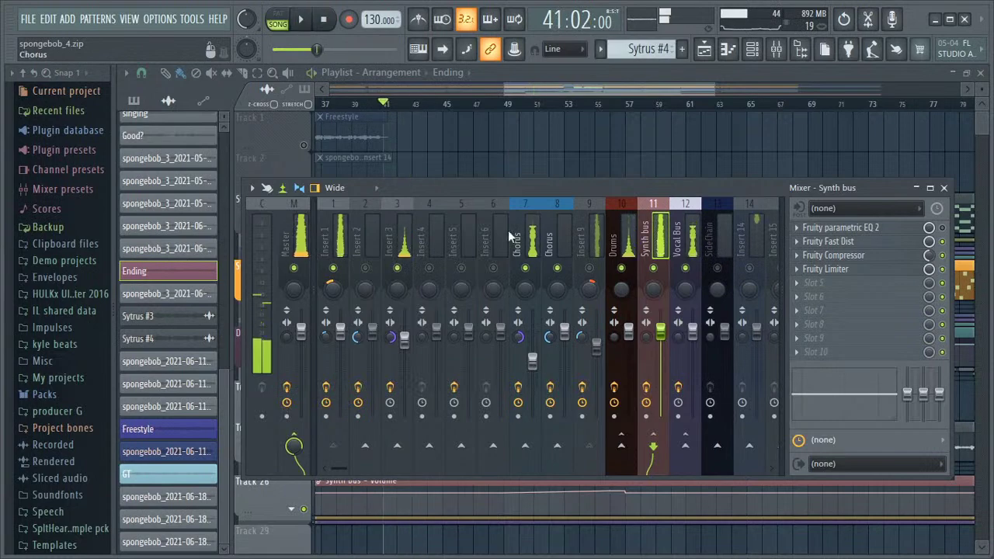
Step: Place the mixer below the Drums track, mute the Chorus track at insert 7, and briefly play from bar 41
left_click_drag(615, 187, 611, 379)
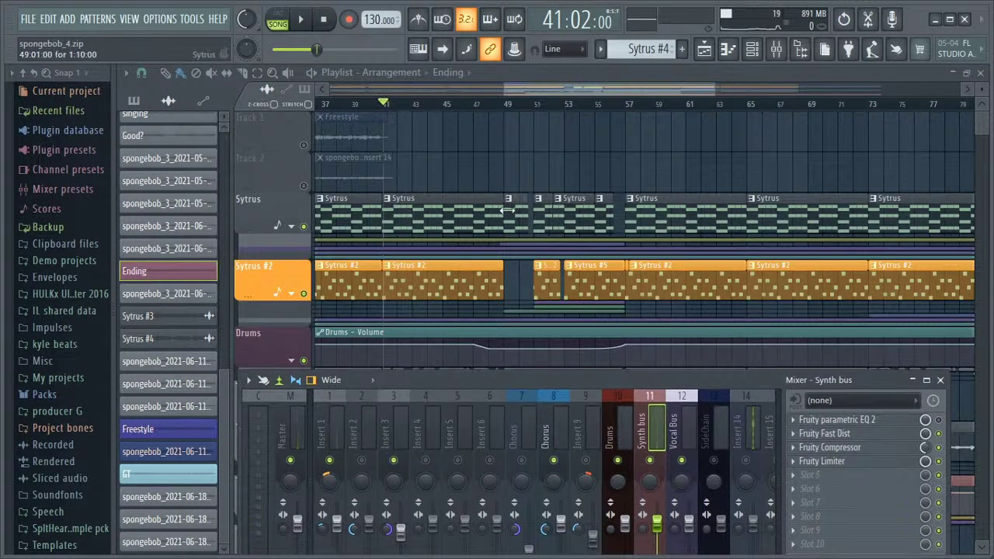
key("space")
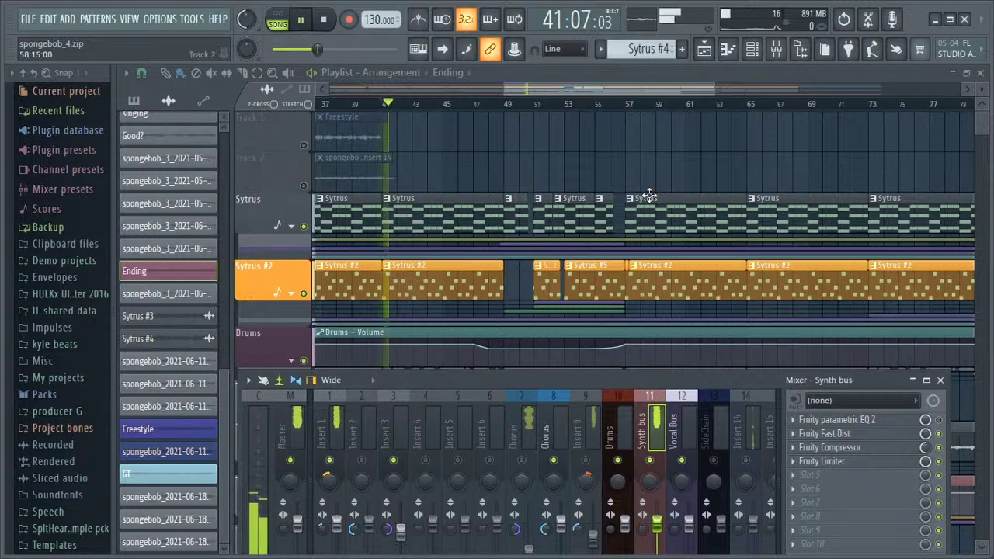
key("space")
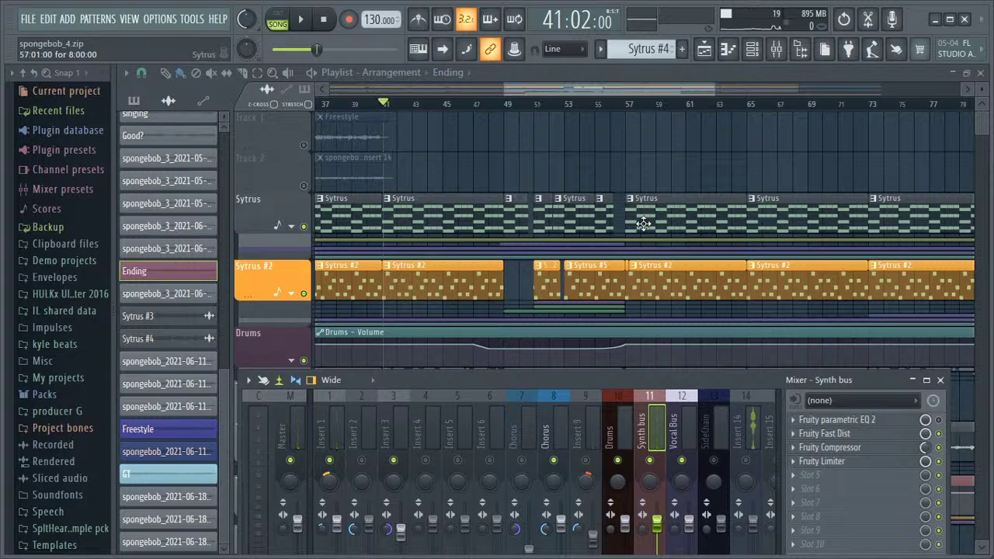
Step: Show the patterns in the clip picker, open the Sytrus pattern in the piano roll, and play the song
scroll(178, 192, "up", 3)
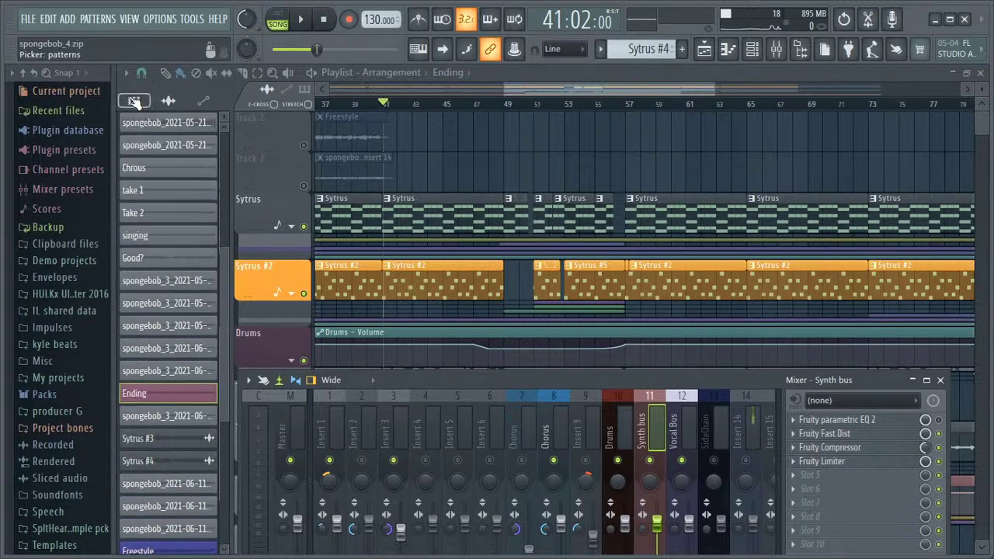
left_click(136, 101)
double_click(155, 194)
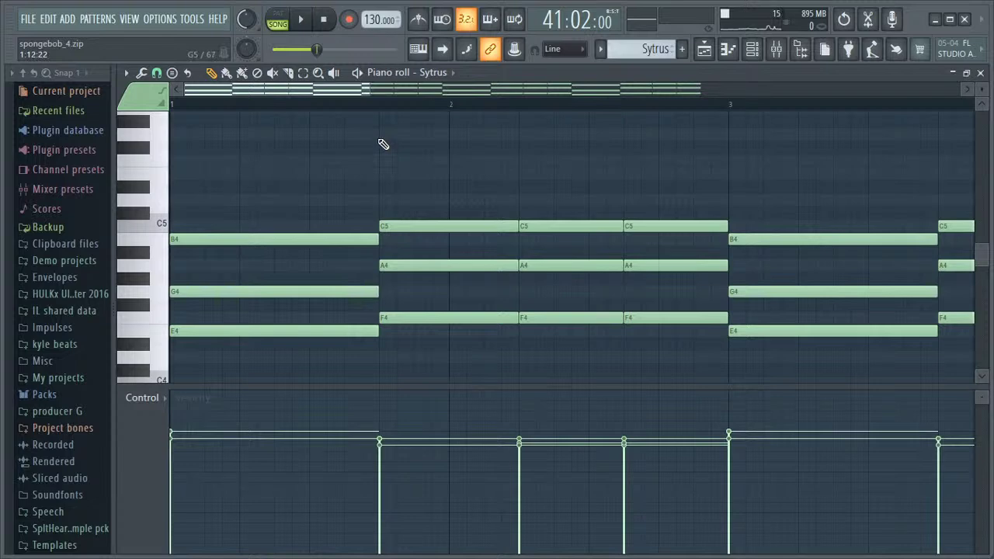
key("space")
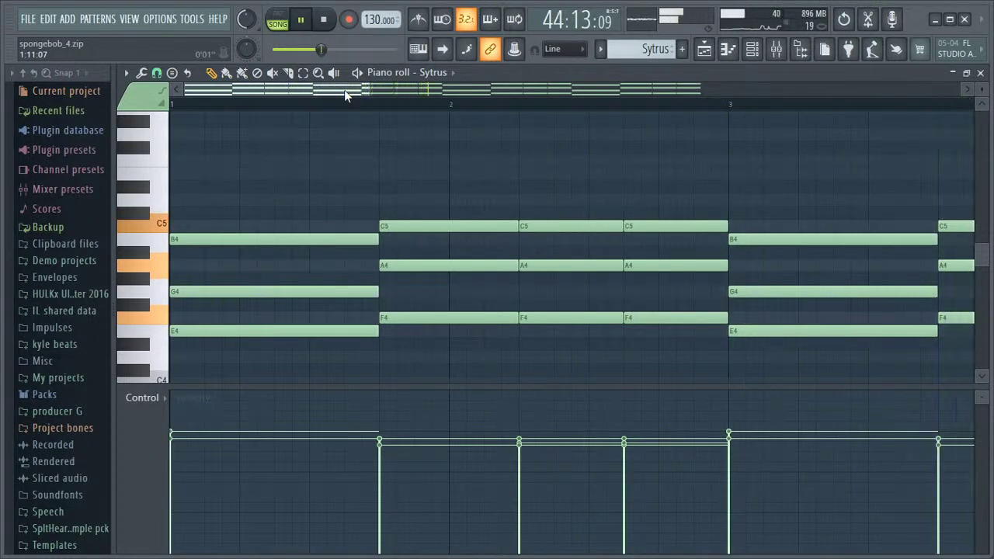
Step: Return to the playlist and show and hide the channel rack and mixer while the song plays
left_click(720, 49)
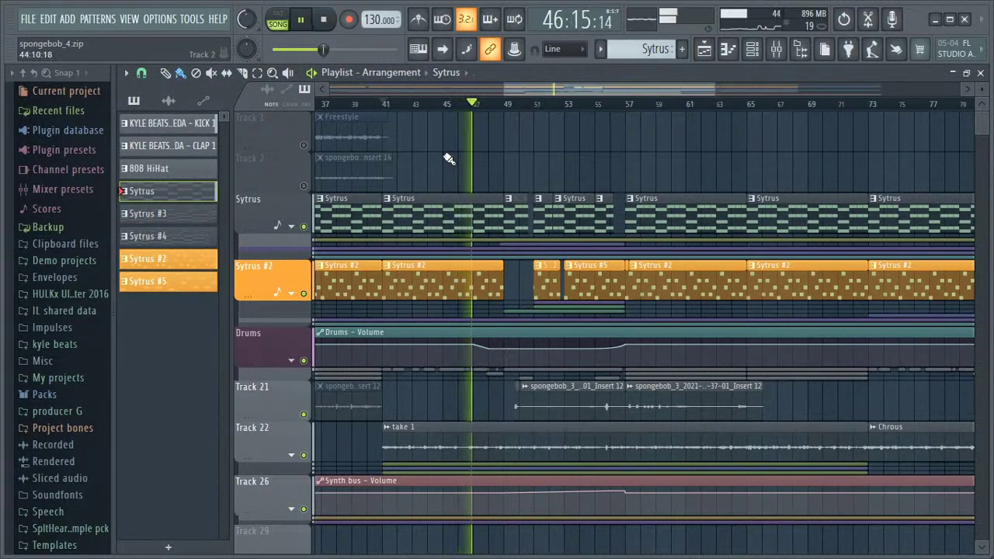
left_click(751, 49)
left_click(751, 49)
left_click(774, 49)
left_click(774, 49)
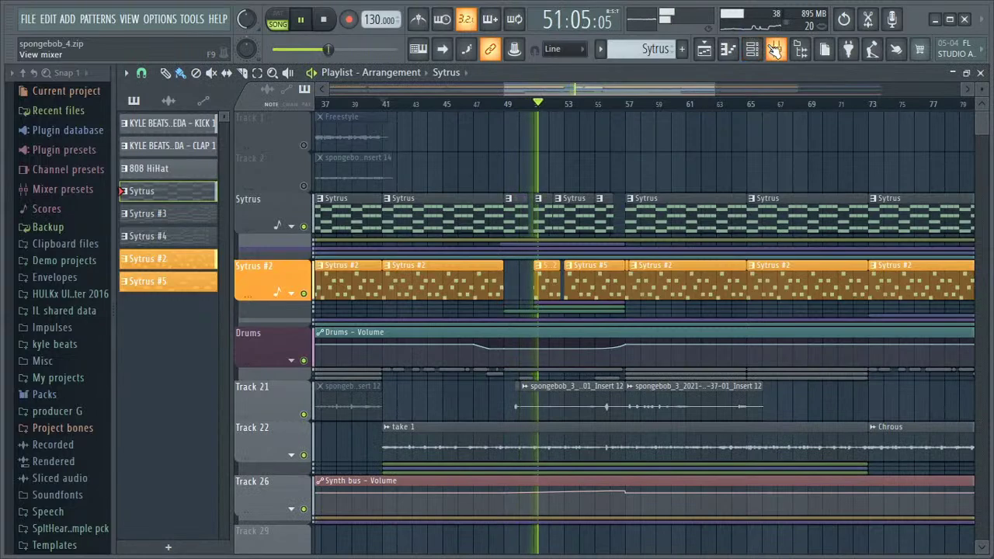
left_click(752, 49)
left_click(927, 145)
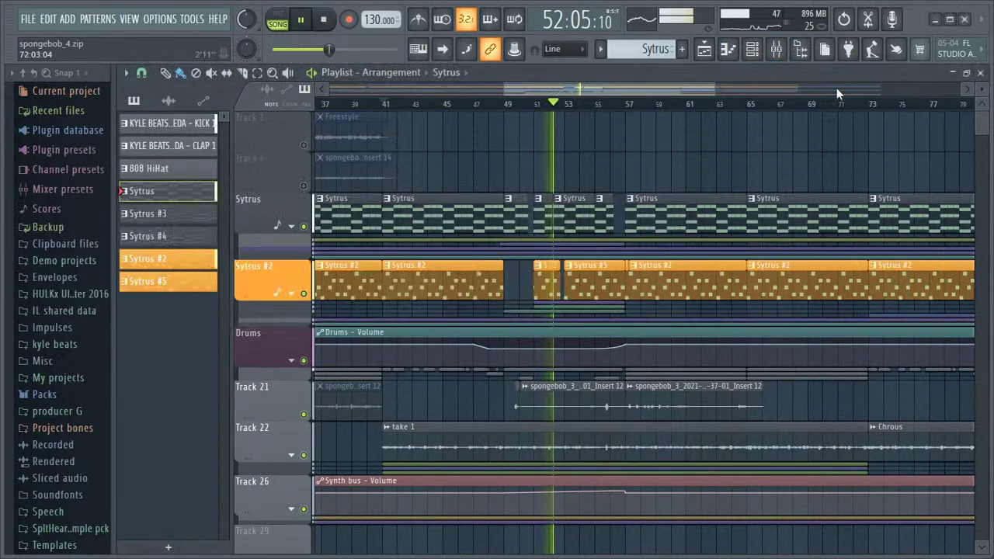
left_click(751, 49)
left_click(751, 49)
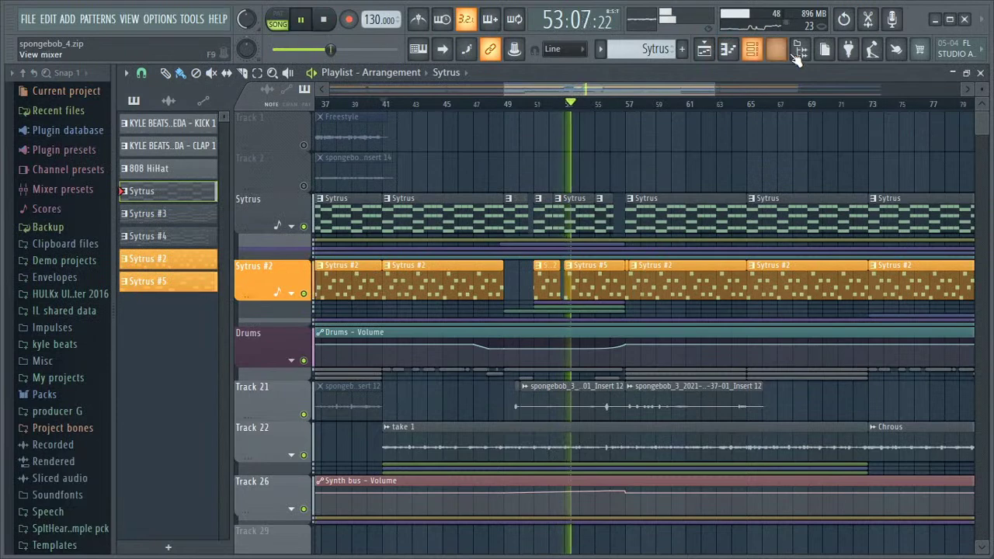
Step: Stop the song, unmute the Chorus track at mixer insert 7, and close the mixer
left_click(774, 49)
key("space")
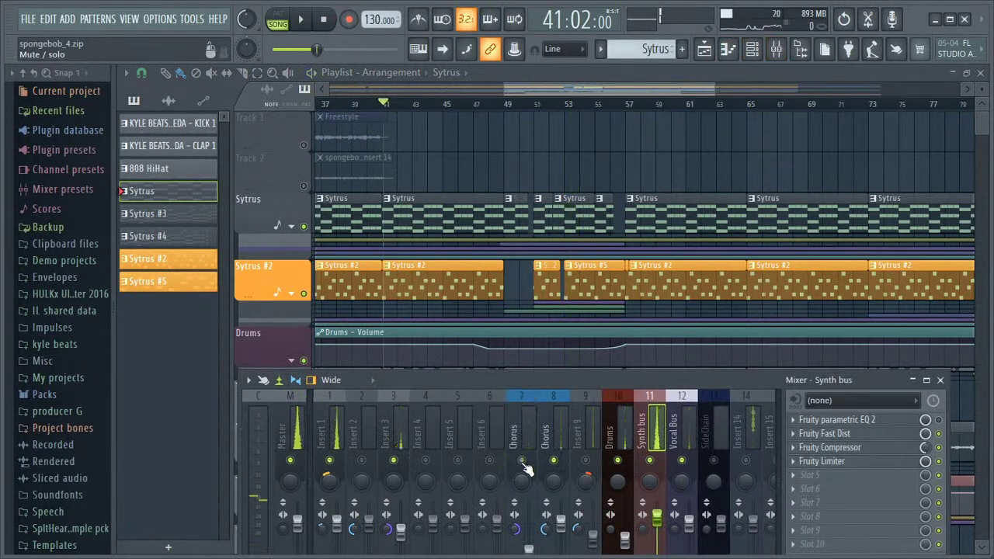
left_click(940, 380)
Step: Play the arrangement from bar 41, follow the mixer levels during playback, and close the mixer
left_click_drag(631, 92, 586, 92)
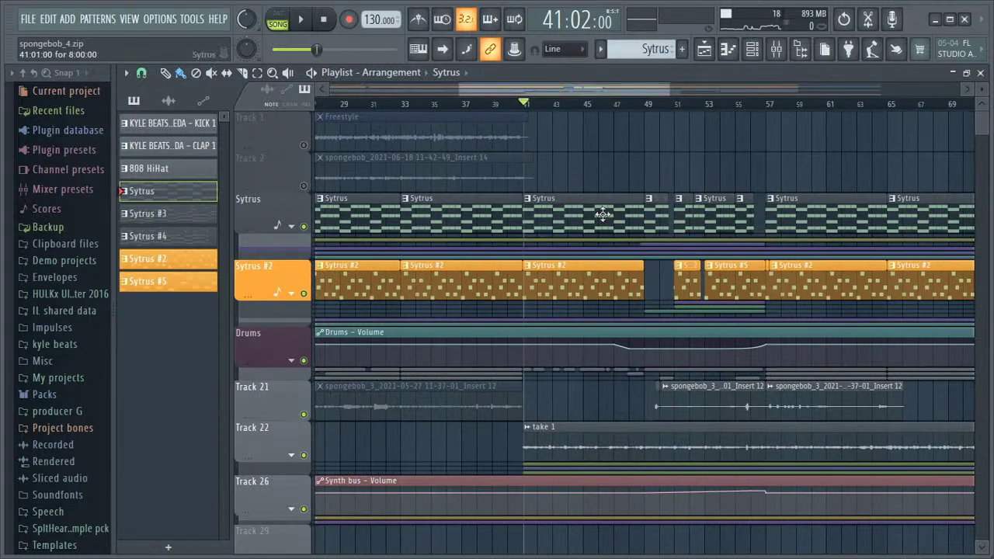
key("space")
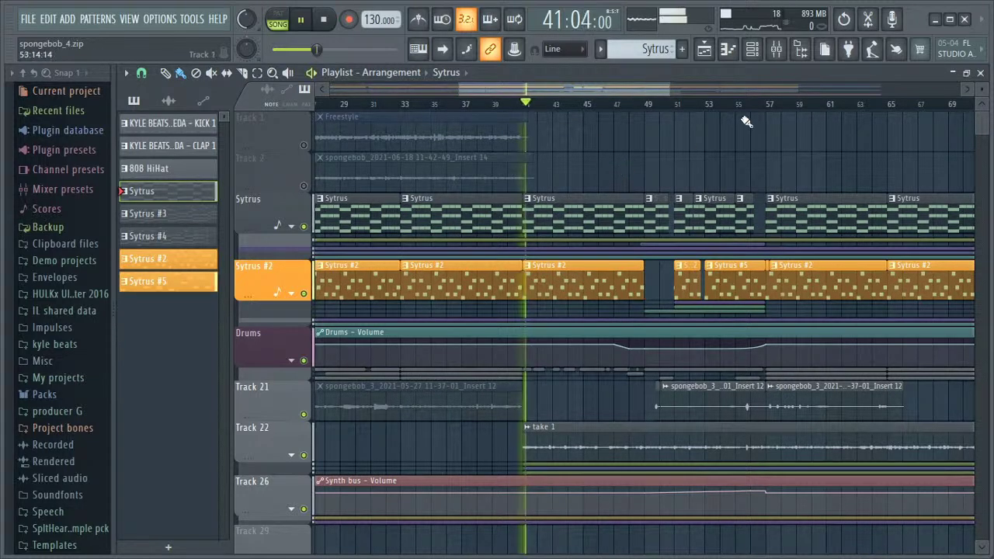
left_click(776, 49)
left_click_drag(548, 379, 560, 324)
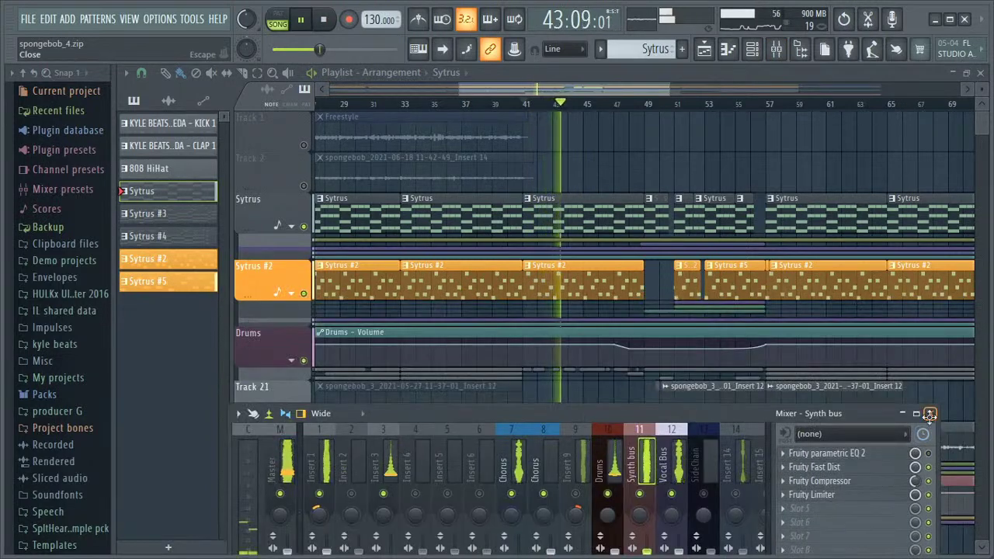
left_click(944, 414)
Step: Expand the Drums track group in the playlist and play the kick, clap and hi-hat arrangement from bar 41
left_click(292, 360)
scroll(294, 386, "down", 3)
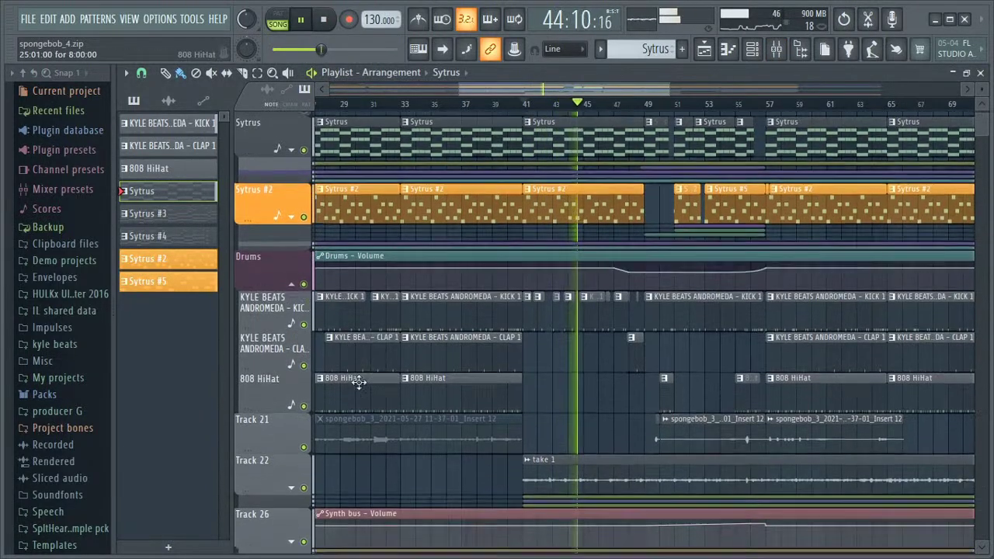
key("space")
left_click_drag(666, 88, 578, 87)
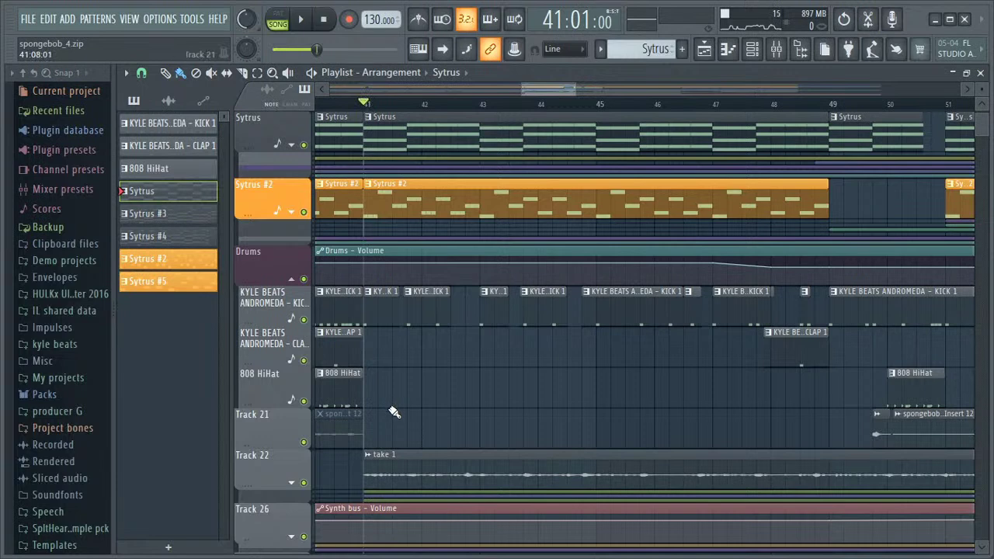
key("space")
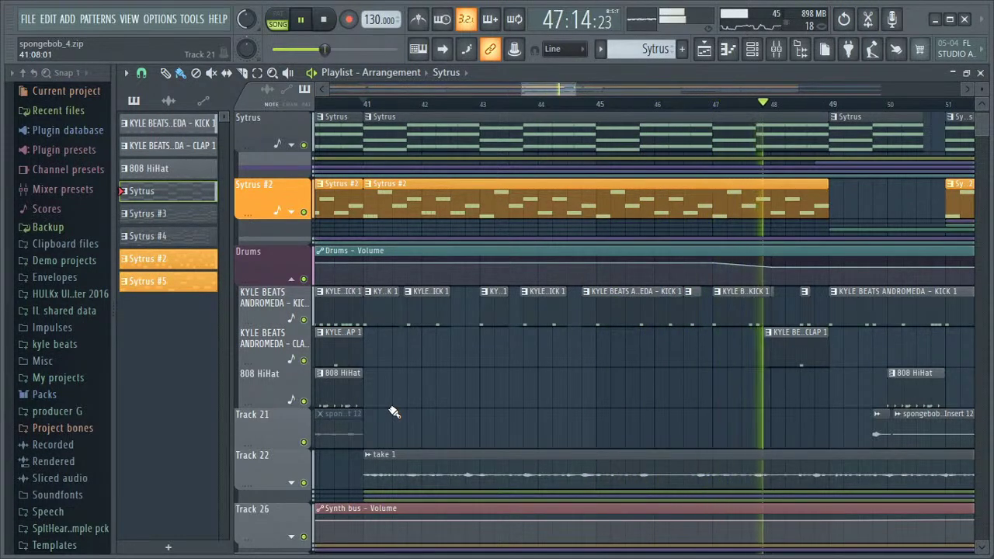
left_click_drag(539, 87, 629, 88)
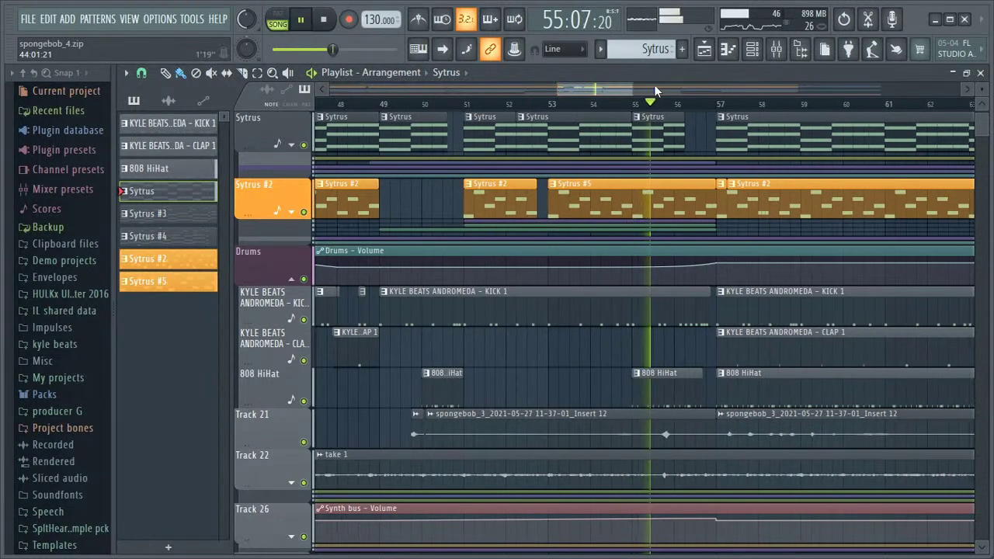
Step: Open the mixer over the playlist during playback and unmute Inserts 2, 4, 5, 6 and SideChain
left_click(782, 53)
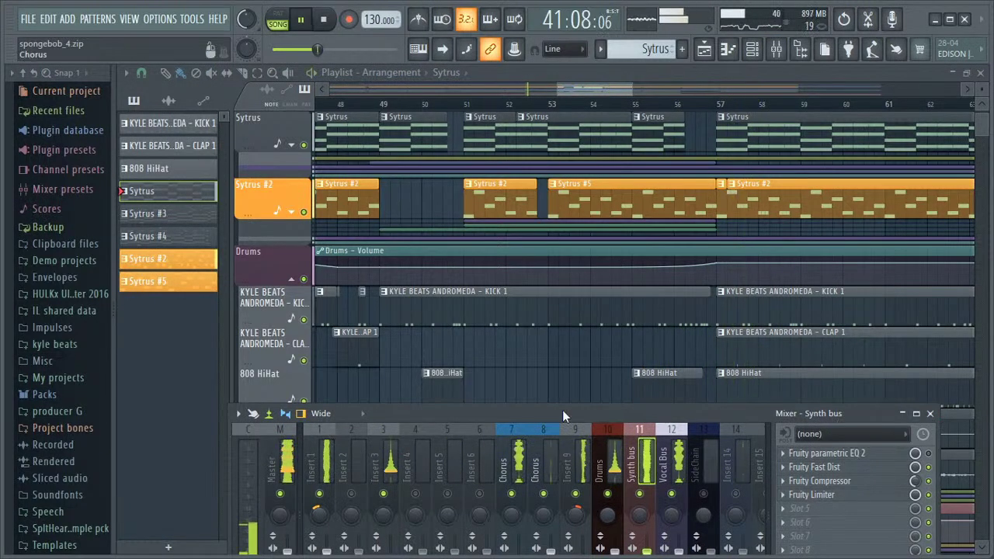
left_click_drag(562, 409, 556, 302)
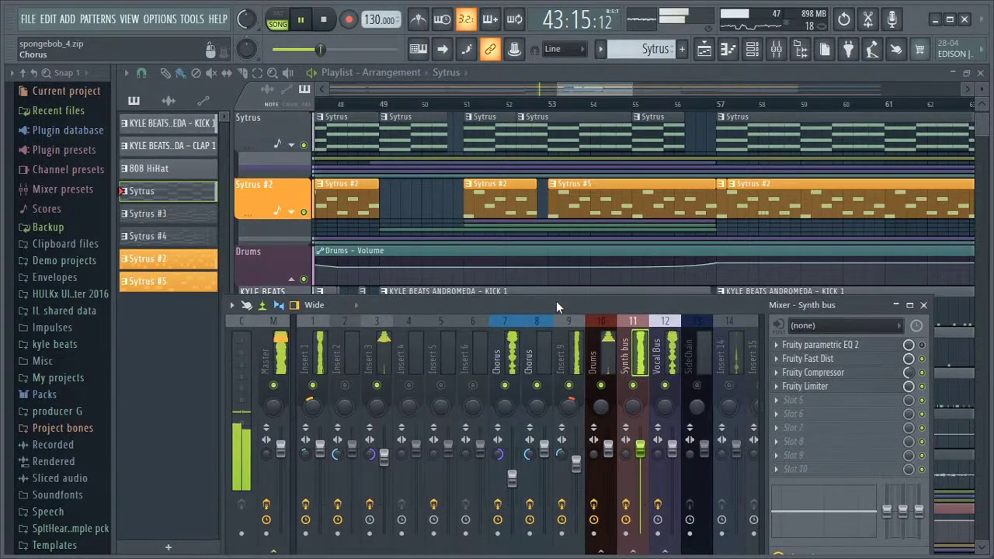
left_click(441, 386)
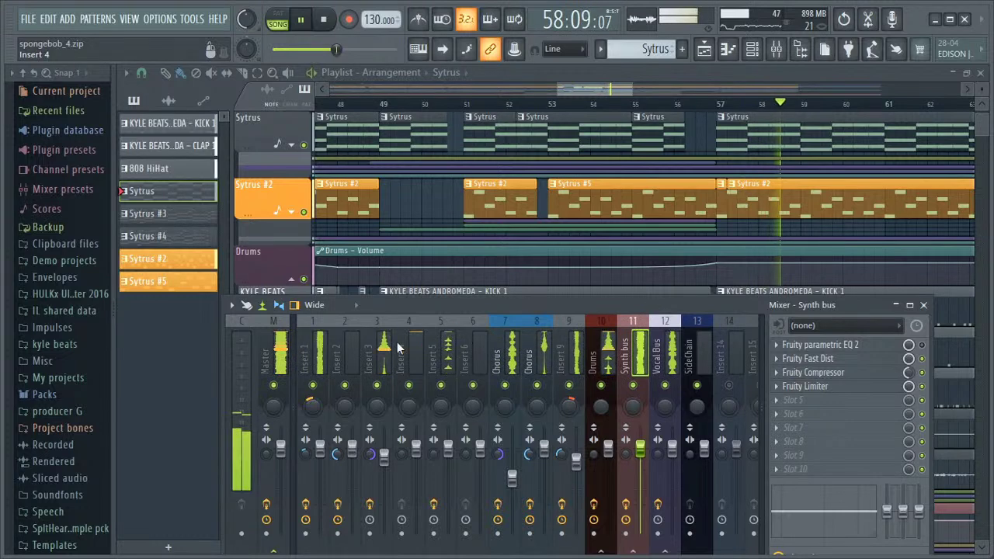
Step: Look through the effect chains of the Master, Insert 5 and Chorus mixer tracks during playback
left_click(285, 353)
left_click(448, 354)
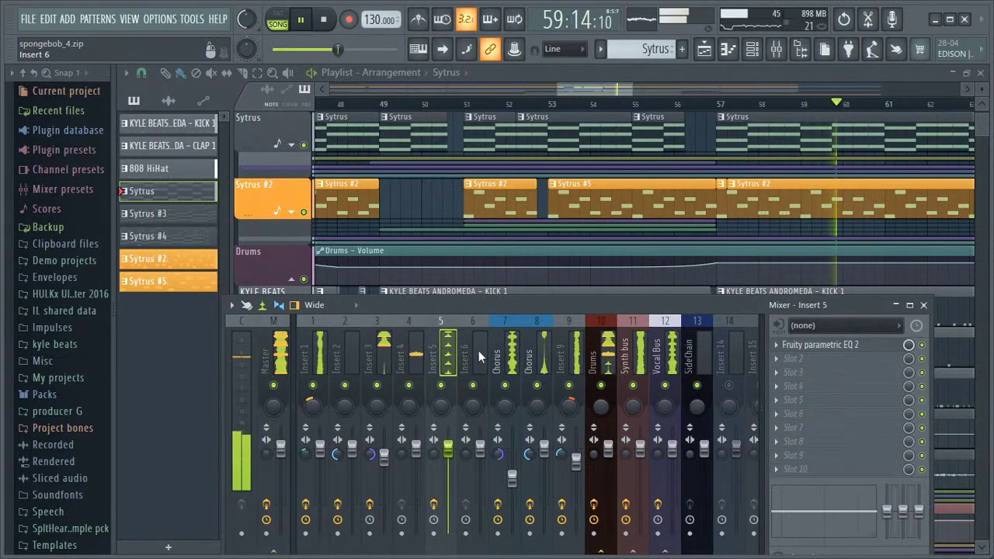
left_click(509, 355)
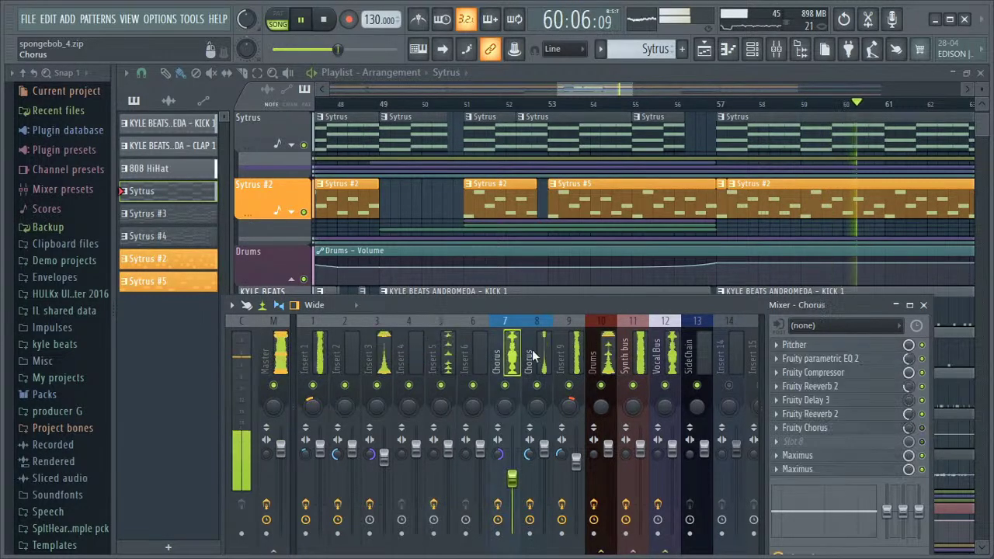
Step: Raise the main level of Insert 5's Fruity parametric EQ 2 slightly, check the Master track's effects, and close the mixer
left_click(448, 353)
left_click(854, 346)
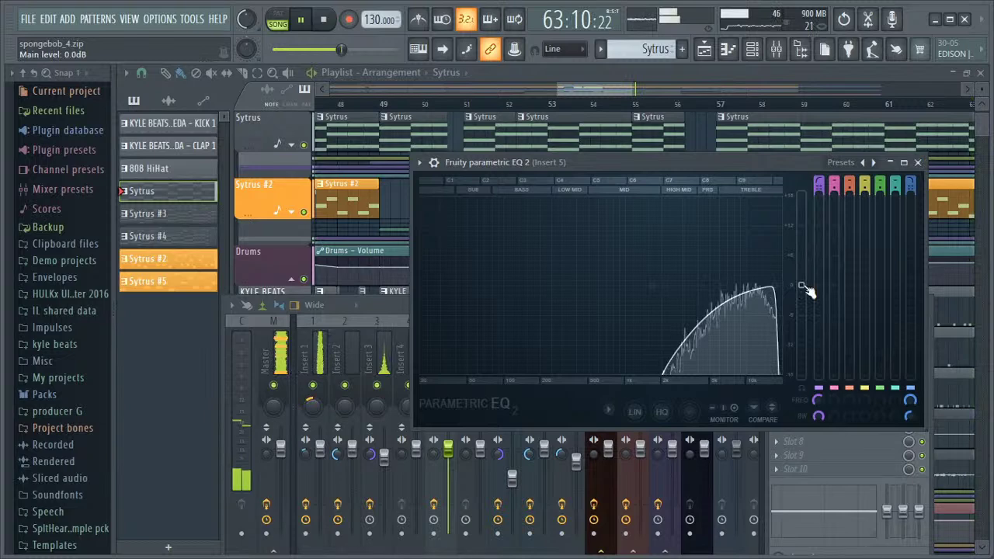
left_click_drag(803, 285, 801, 276)
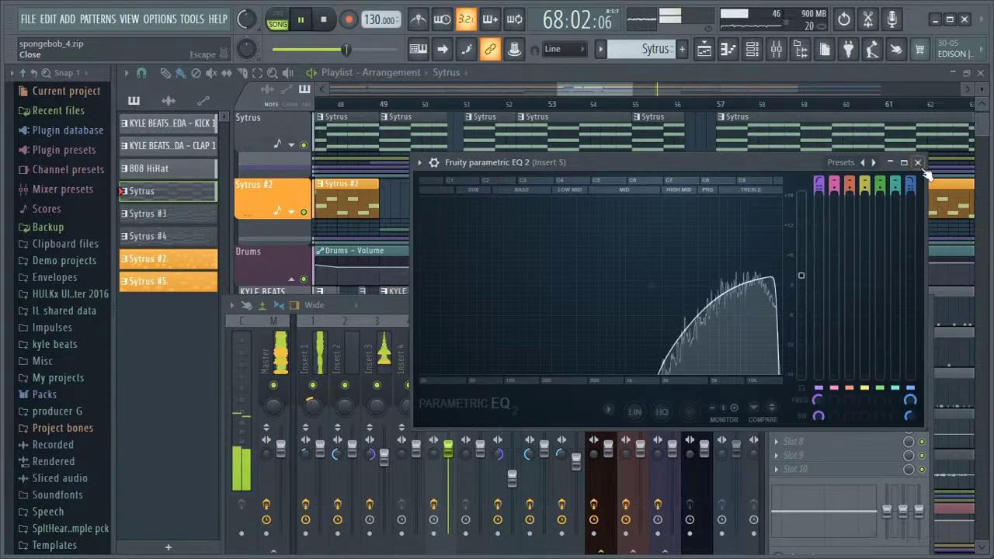
left_click(917, 163)
left_click(283, 356)
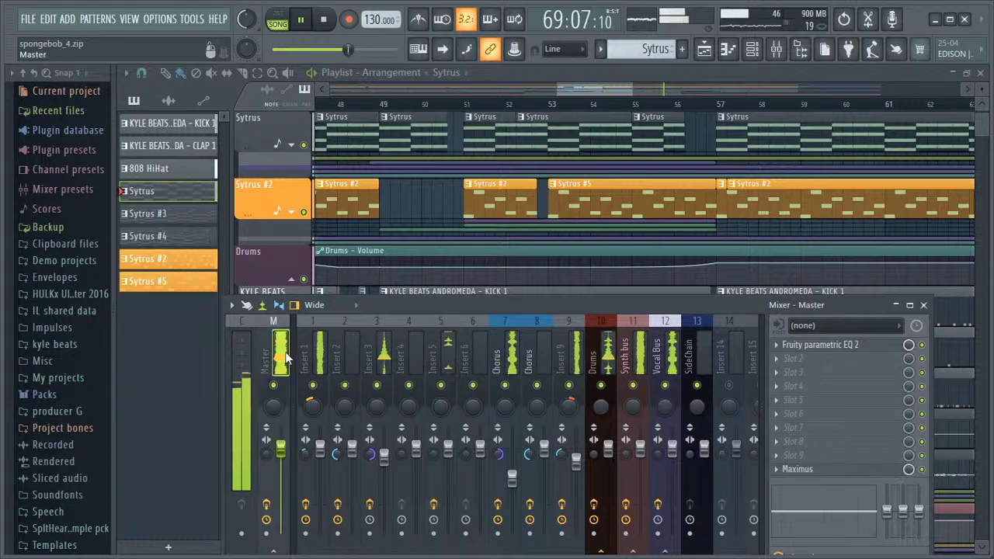
left_click(924, 305)
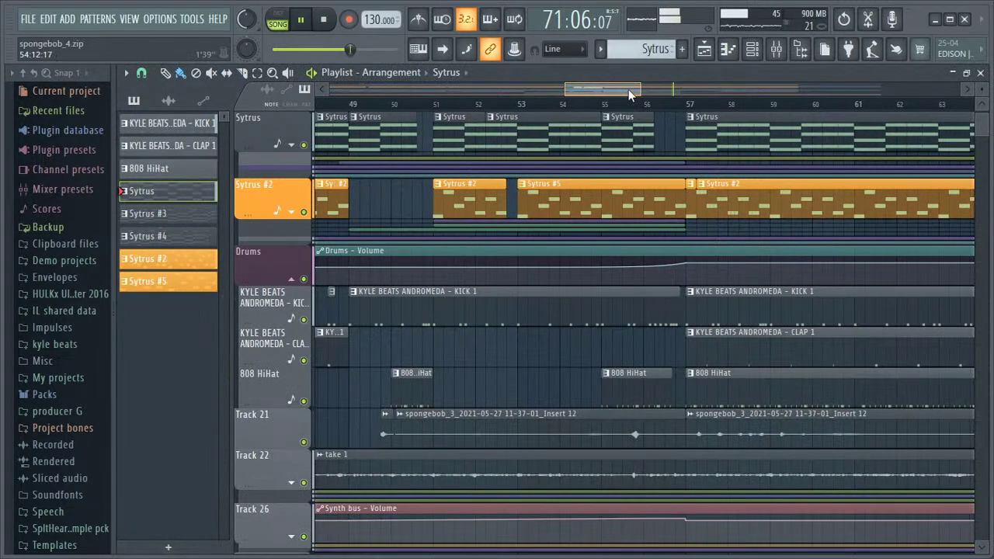
Step: Check the Master track's mixer levels during playback and look through the playlist tracks from the song's start to around bar 81
left_click(777, 49)
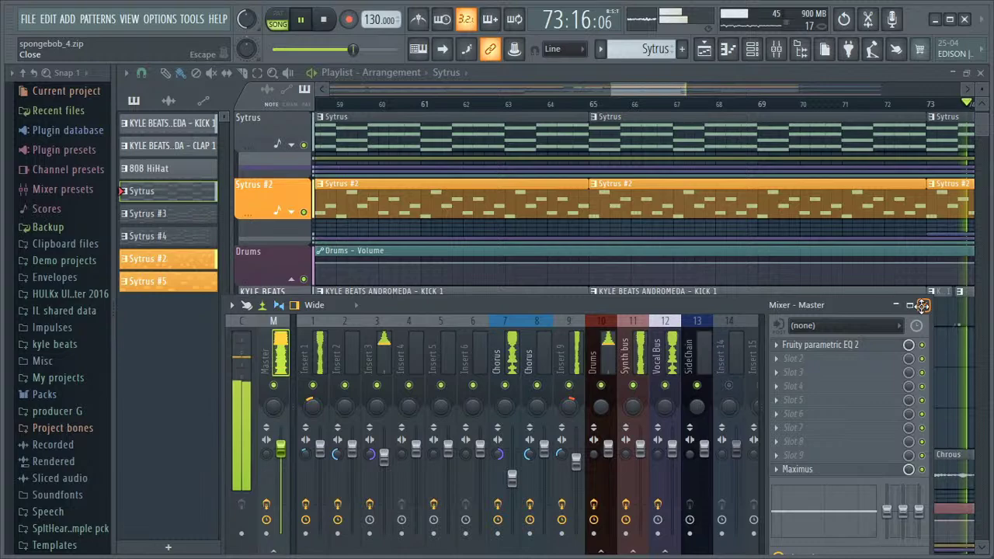
left_click(921, 305)
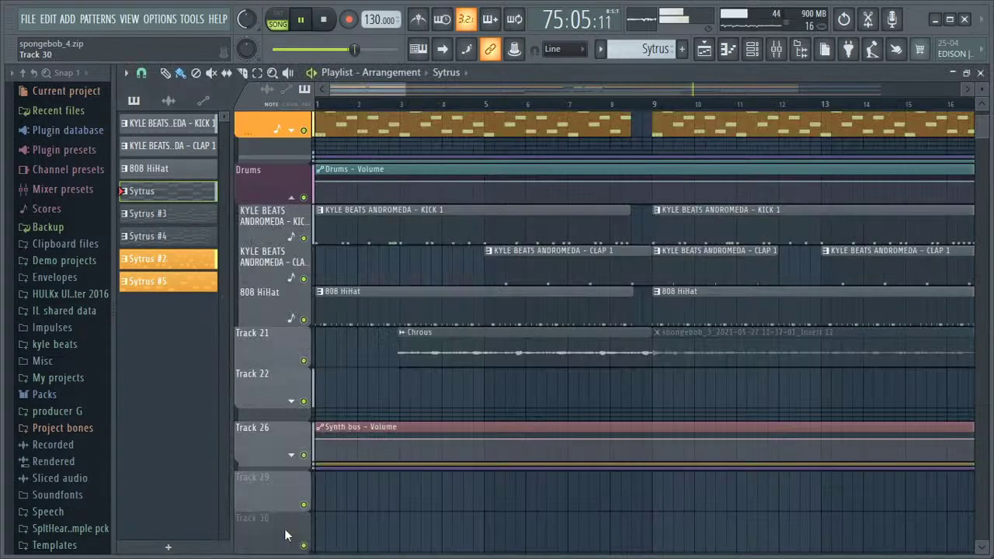
scroll(266, 461, "up", 3)
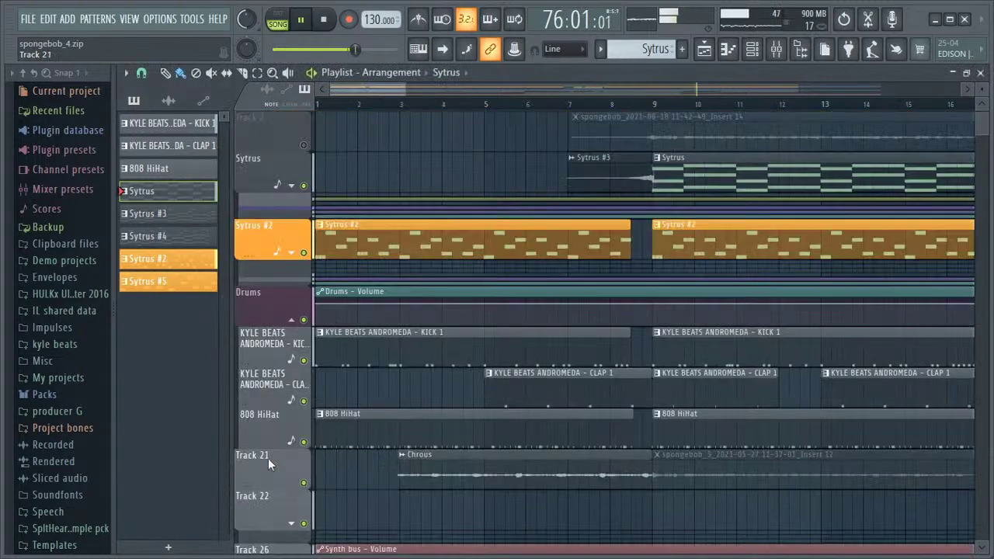
scroll(267, 458, "down", 2)
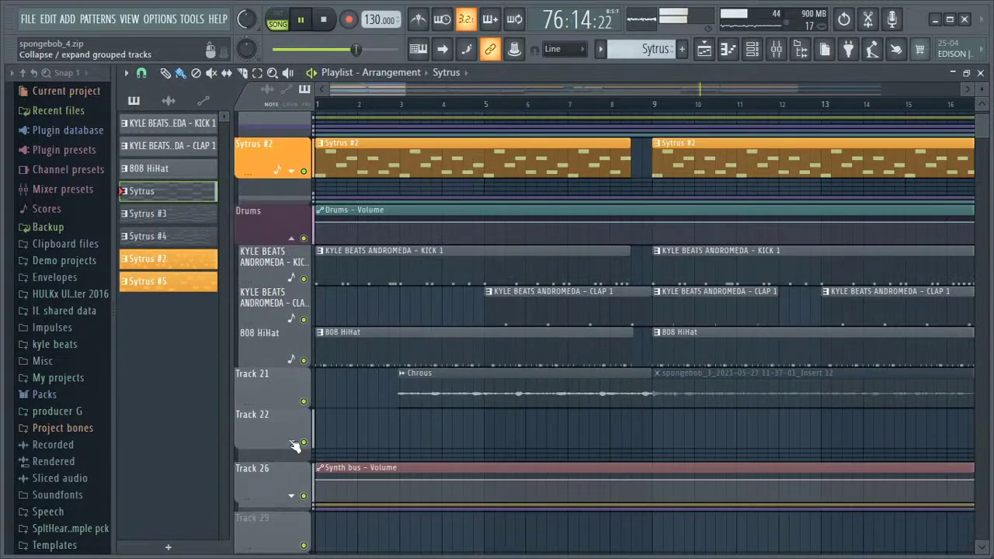
scroll(295, 445, "up", 3)
left_click_drag(362, 94, 726, 98)
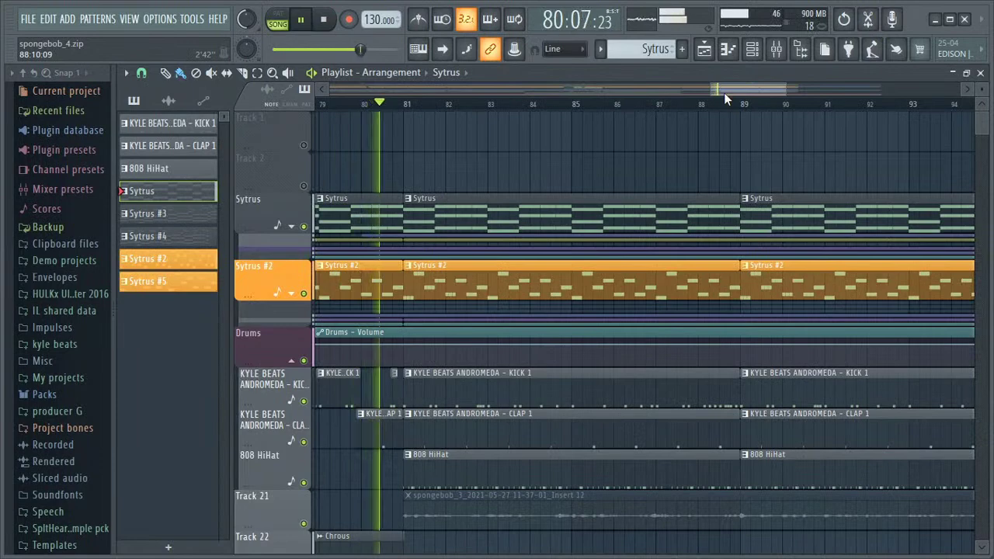
scroll(614, 138, "down", 2)
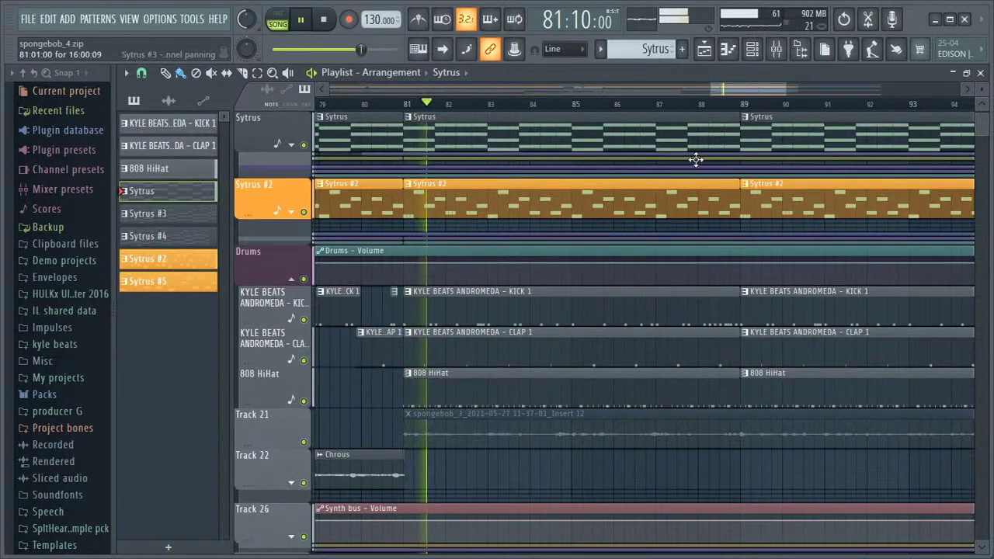
Step: Stop playback and place the playhead at bar 97, where the Sytrus #3 clip starts
left_click_drag(740, 88, 822, 80)
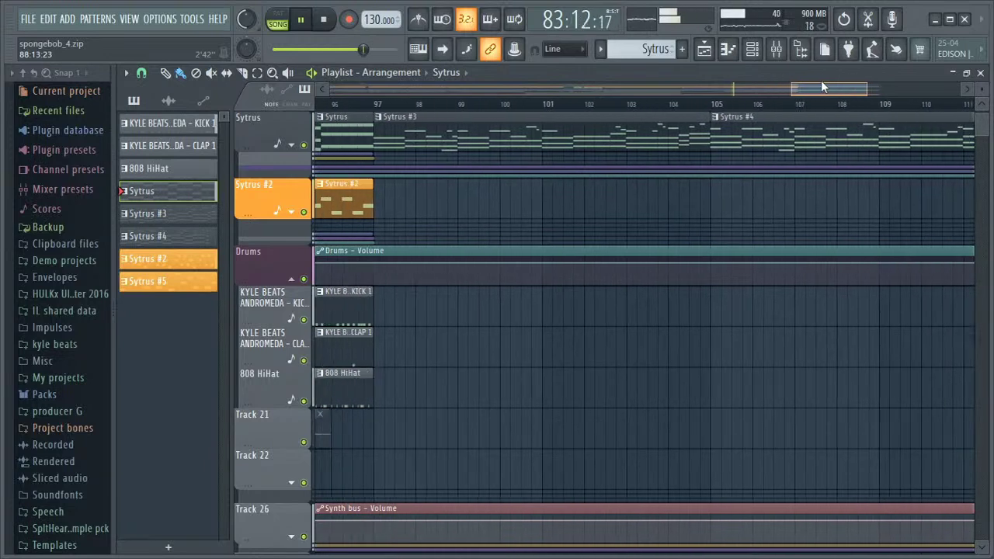
scroll(597, 198, "up", 2)
key("space")
left_click(411, 105)
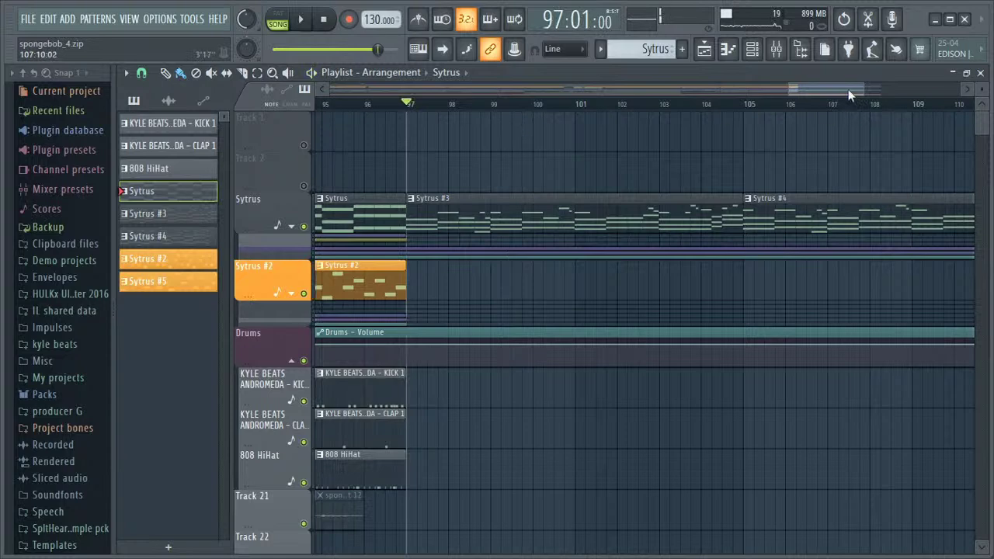
Step: Look through the effect chains of the Vocal Bus, Synth bus, SideChain and Drums mixer tracks
left_click(775, 49)
left_click(665, 348)
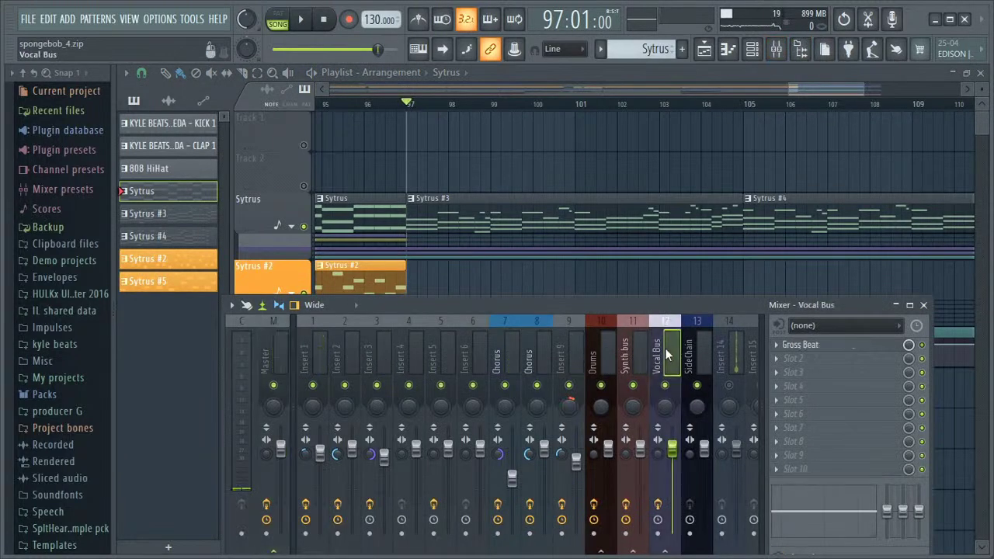
left_click(632, 357)
left_click(695, 353)
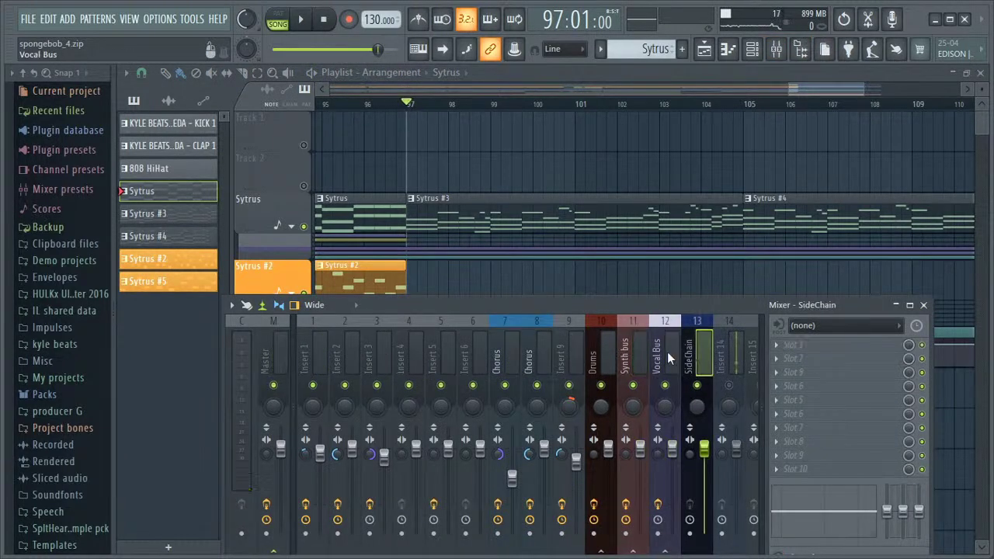
left_click(608, 356)
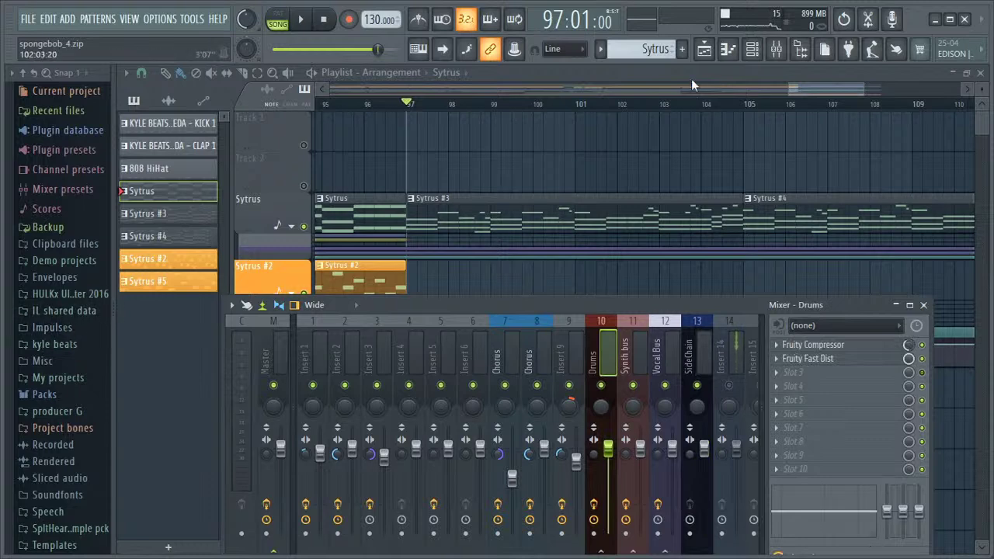
Step: View the Sytrus channel's plugin from the channel rack and close both windows
left_click(749, 56)
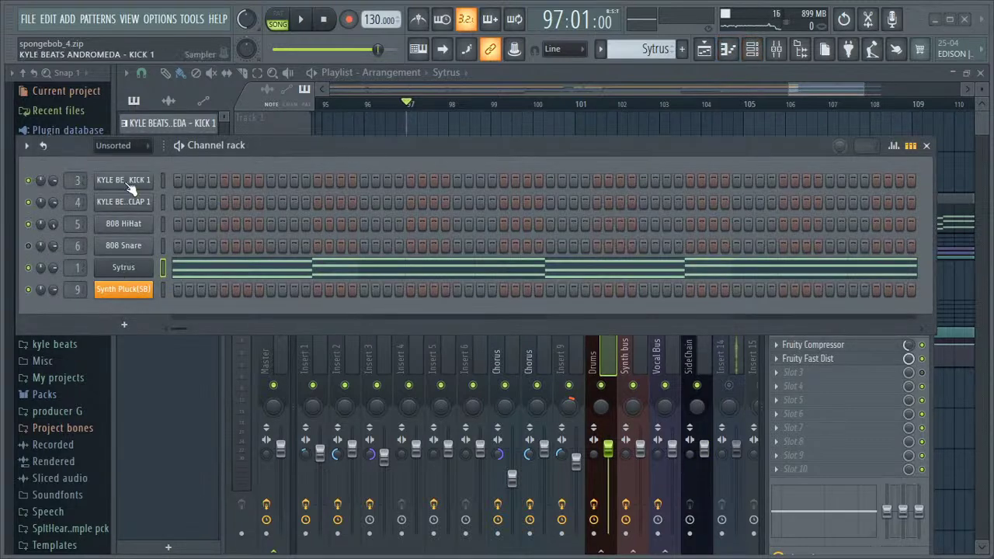
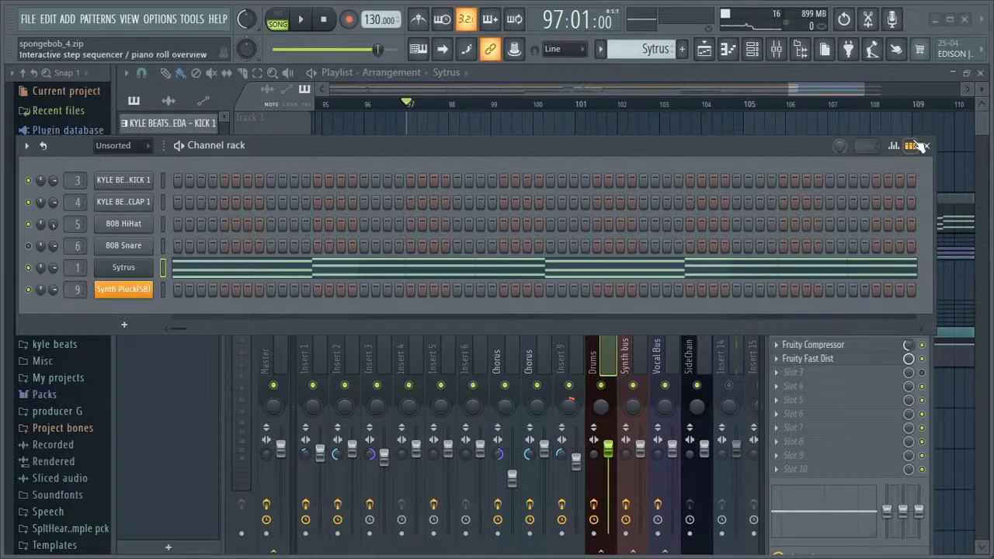
left_click(124, 268)
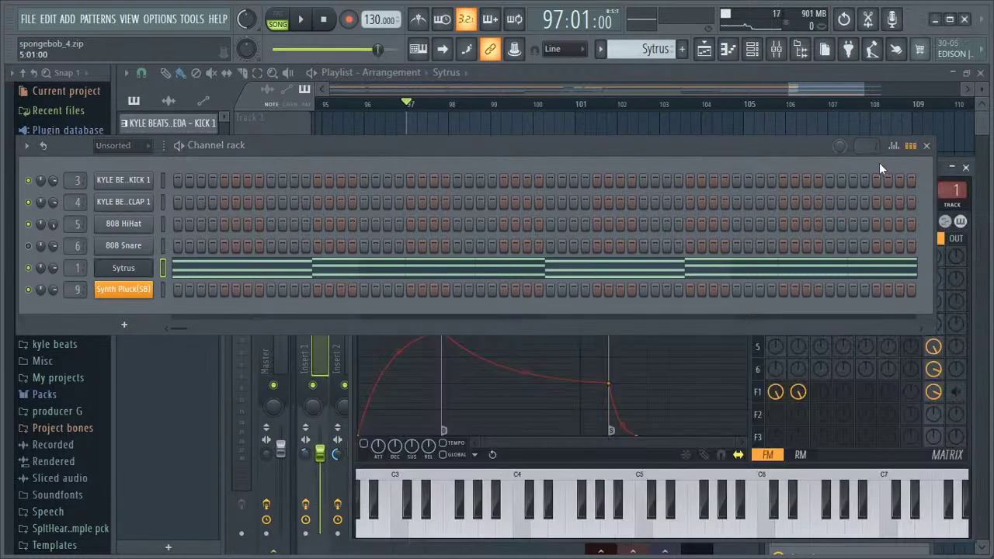
left_click(928, 147)
left_click(966, 167)
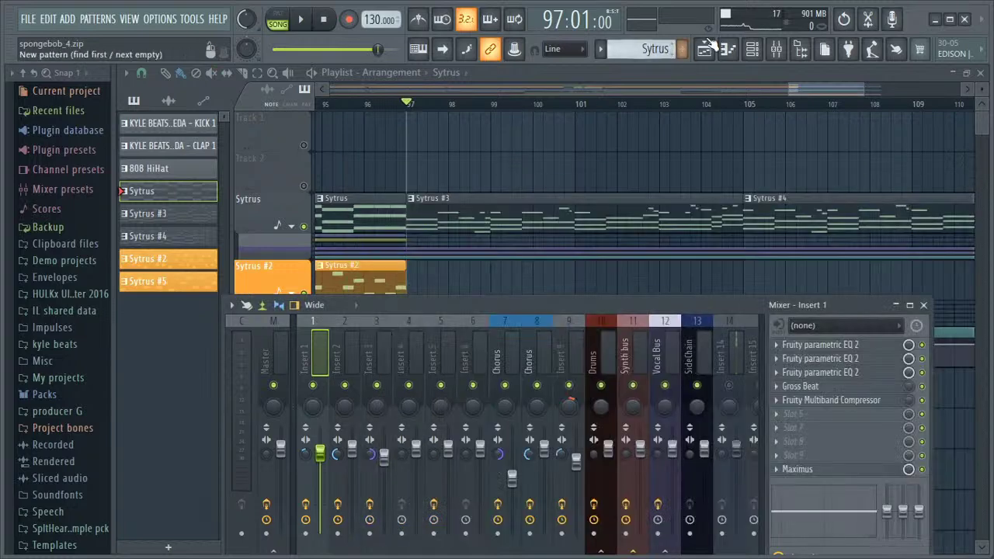
Step: Inspect the effects page of the Synth Pluck(SB) channel's Sytrus plugin from the channel rack and close it
left_click(774, 51)
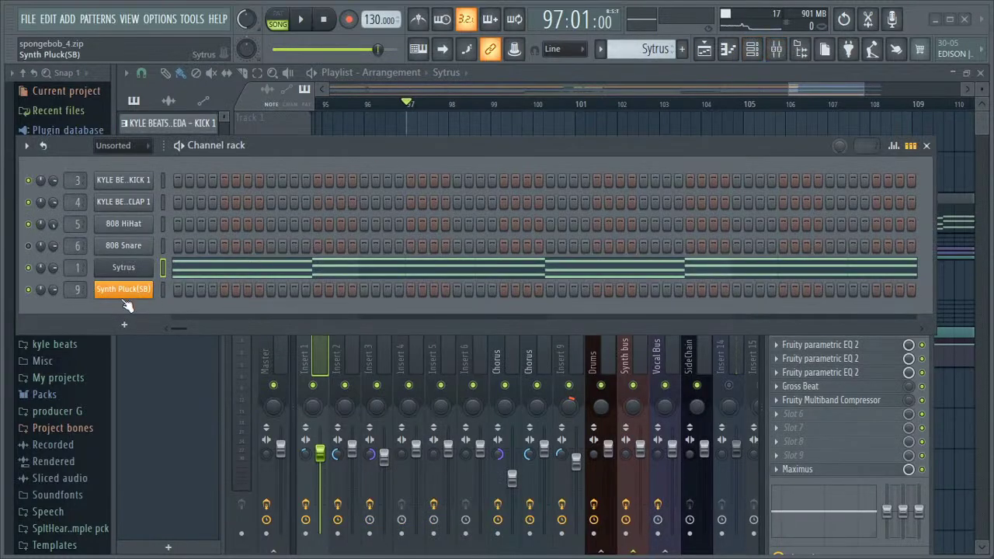
left_click(123, 290)
left_click(925, 148)
left_click_drag(516, 270, 499, 147)
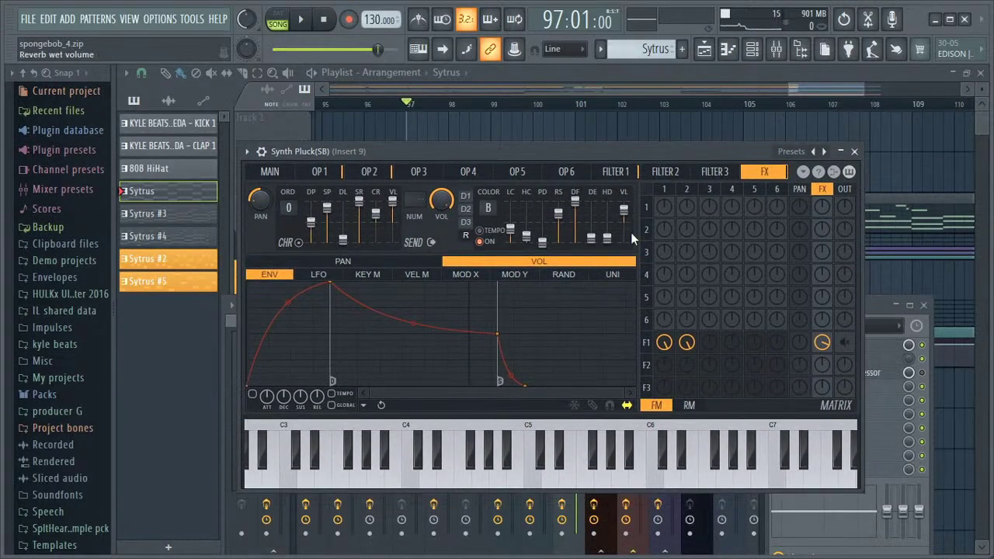
left_click(854, 152)
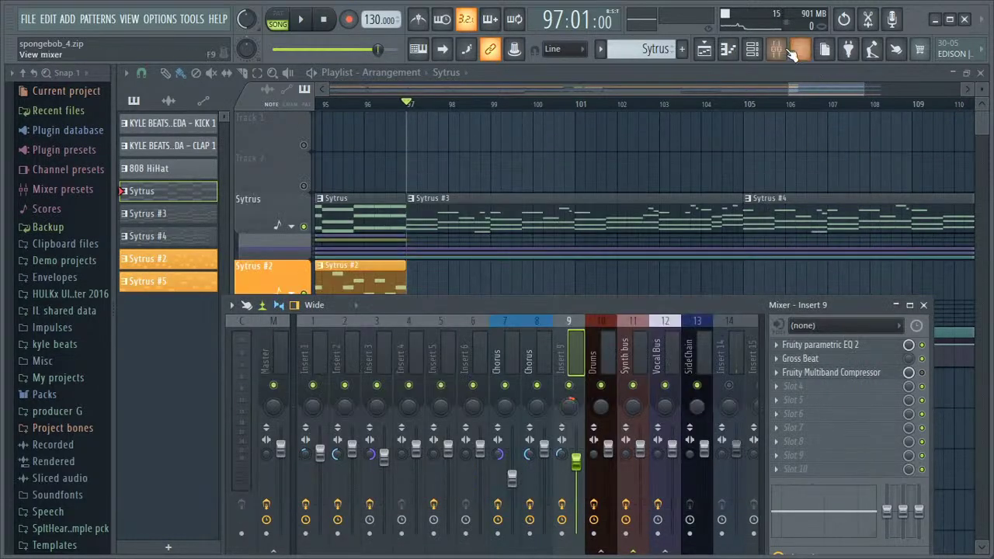
Step: Check Insert 9's effect chain in the mixer and expand the Sytrus track group in the playlist
left_click(924, 304)
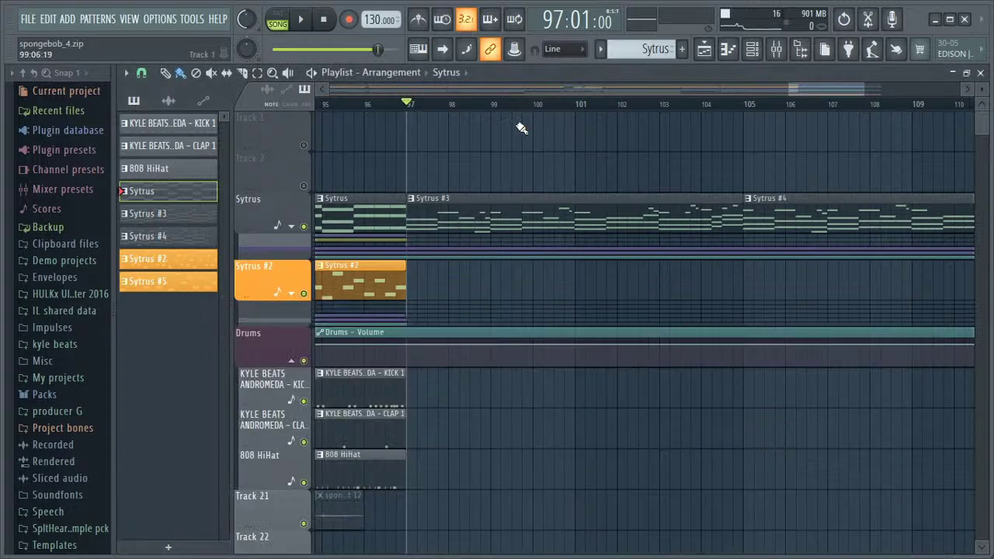
left_click(776, 50)
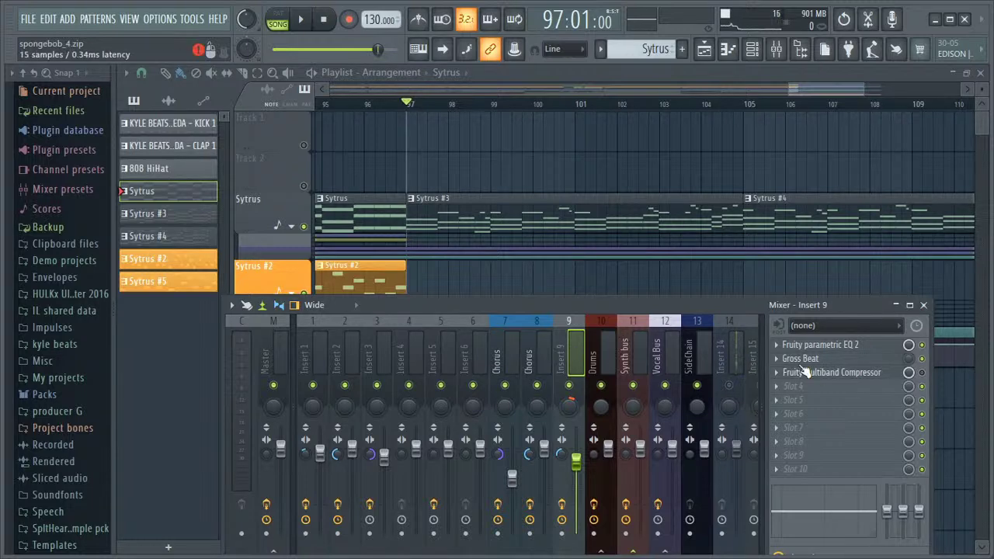
left_click(923, 305)
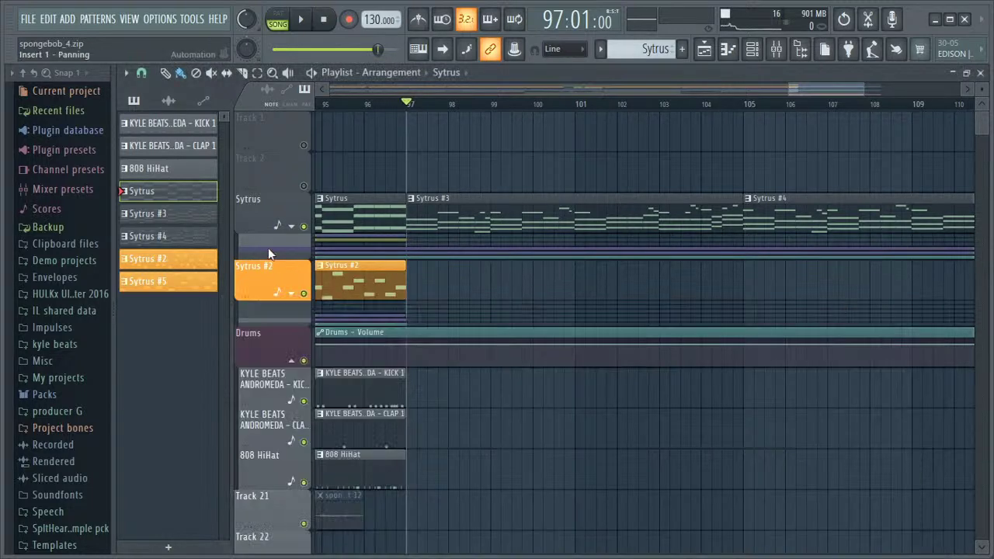
left_click(285, 226)
scroll(237, 295, "down", 2)
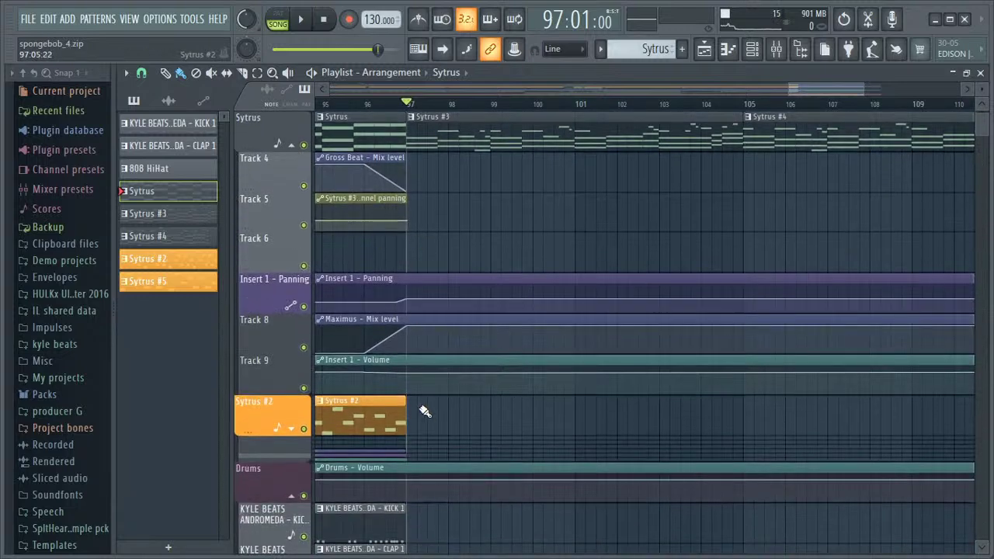
Step: Play from bar 97 with the mixer open, try raising the Master volume to 116%, and lower it again
left_click(775, 49)
left_click(281, 353)
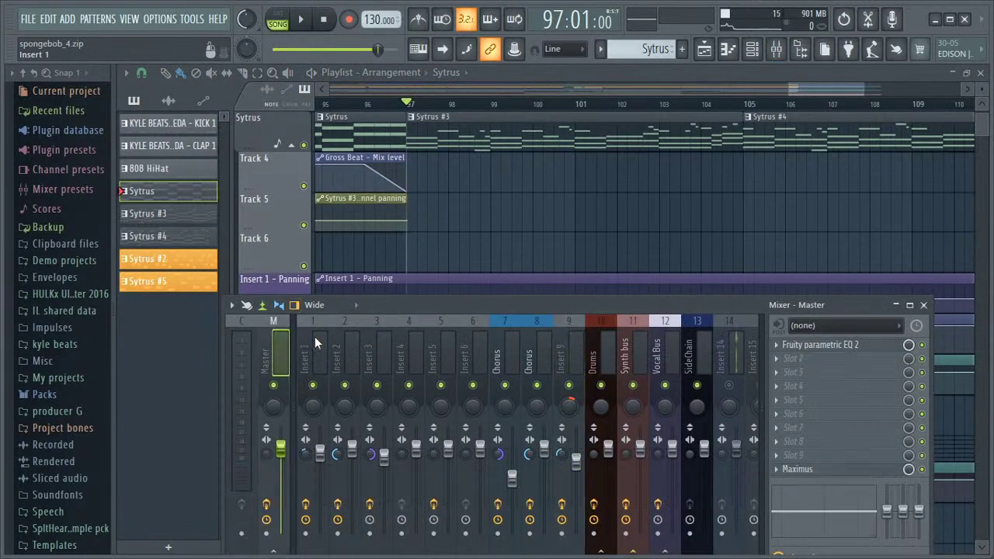
key("space")
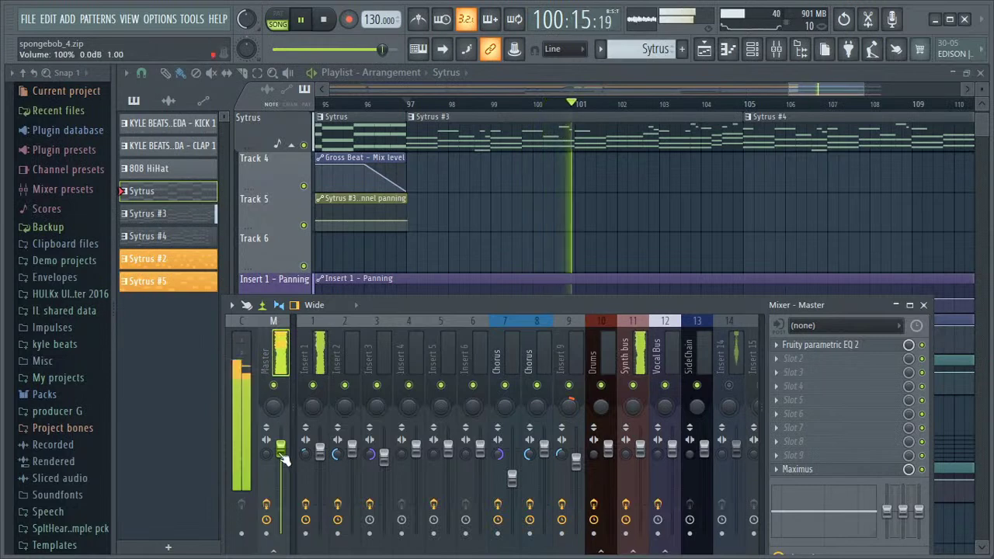
left_click_drag(280, 449, 280, 427)
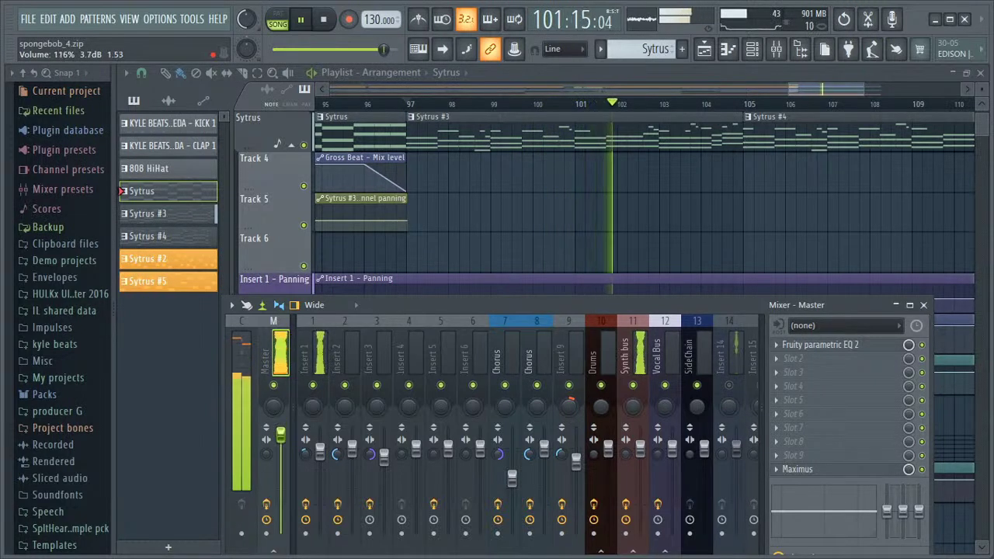
left_click_drag(280, 433, 280, 448)
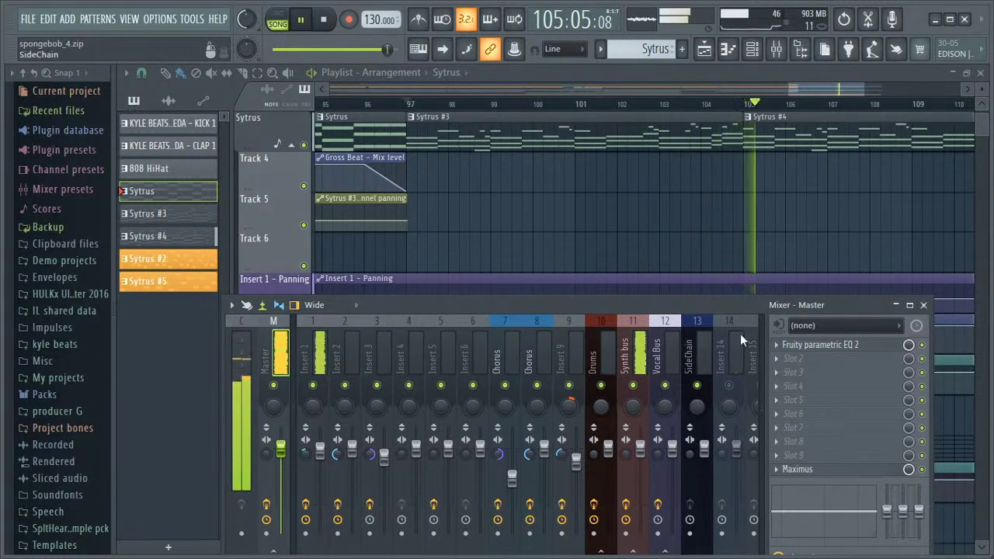
Step: Examine the Synth bus's Fruity Limiter during playback, close the limiter and mixer, and stop playback
left_click(638, 355)
left_click(838, 387)
key("space")
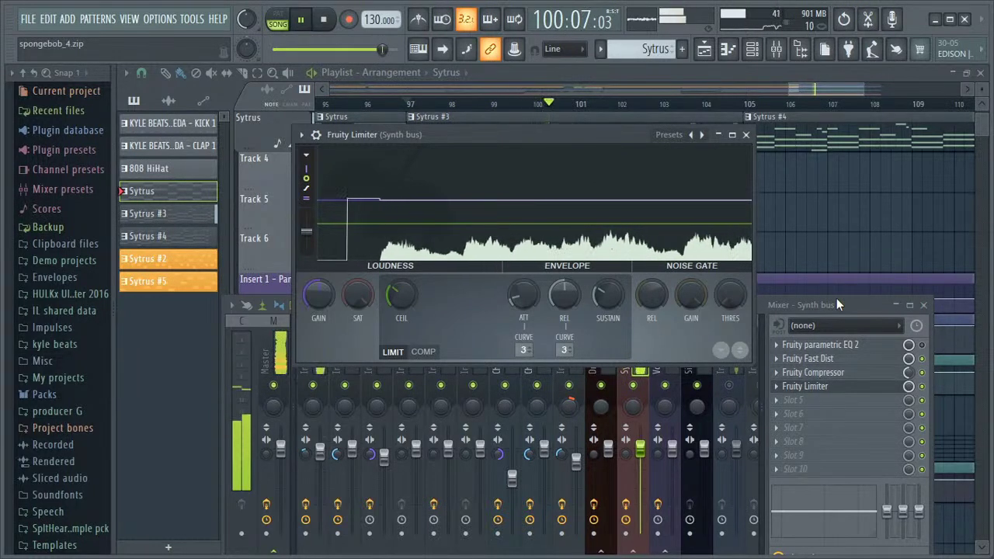
left_click_drag(586, 134, 427, 122)
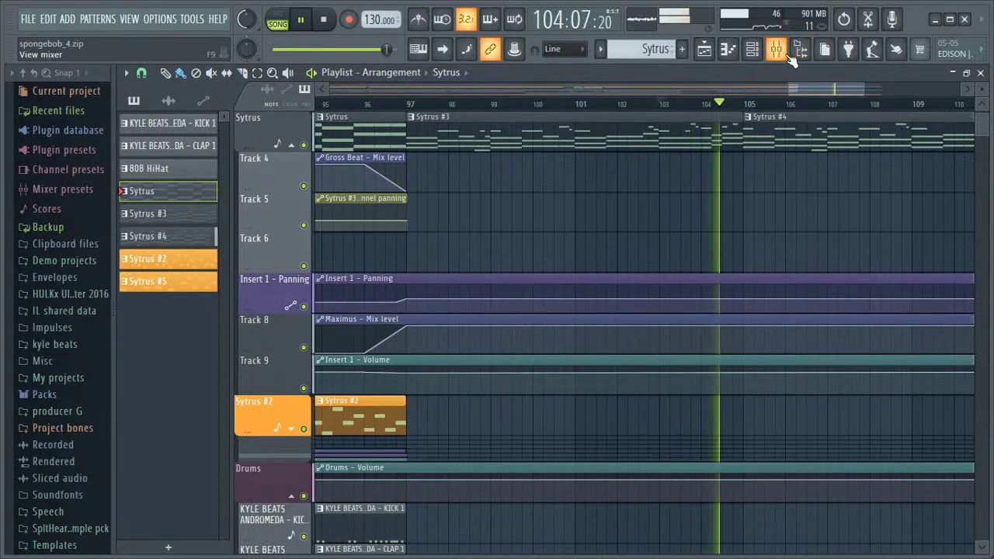
key("space")
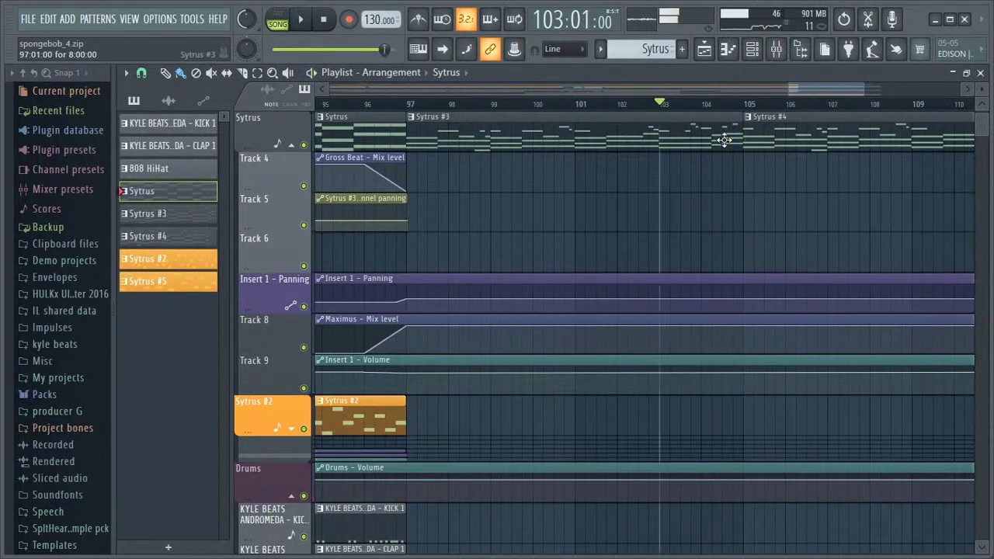
Step: Open the Sytrus #3 pattern in the piano roll and examine its chords and melody up to bar 9
double_click(180, 222)
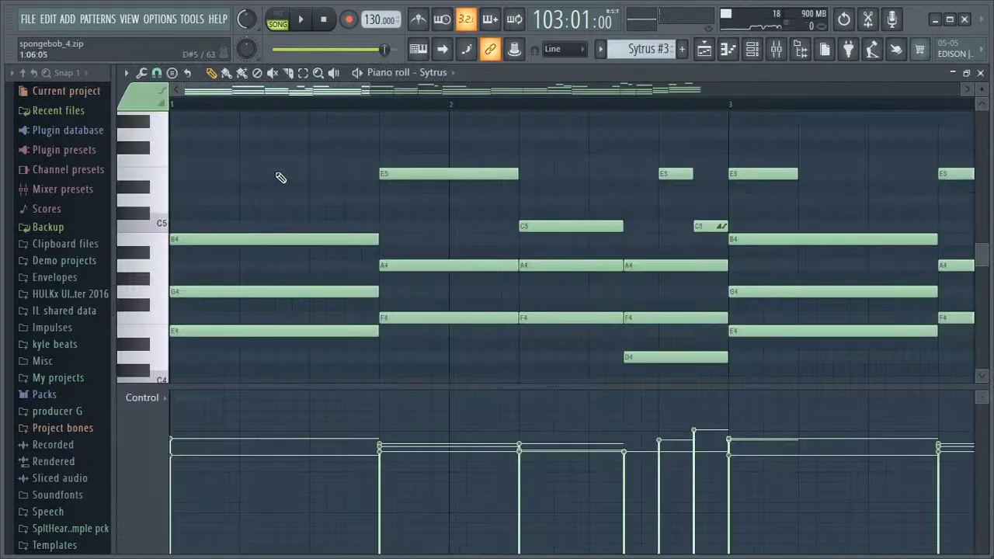
left_click_drag(353, 92, 739, 93)
scroll(681, 215, "up", 4)
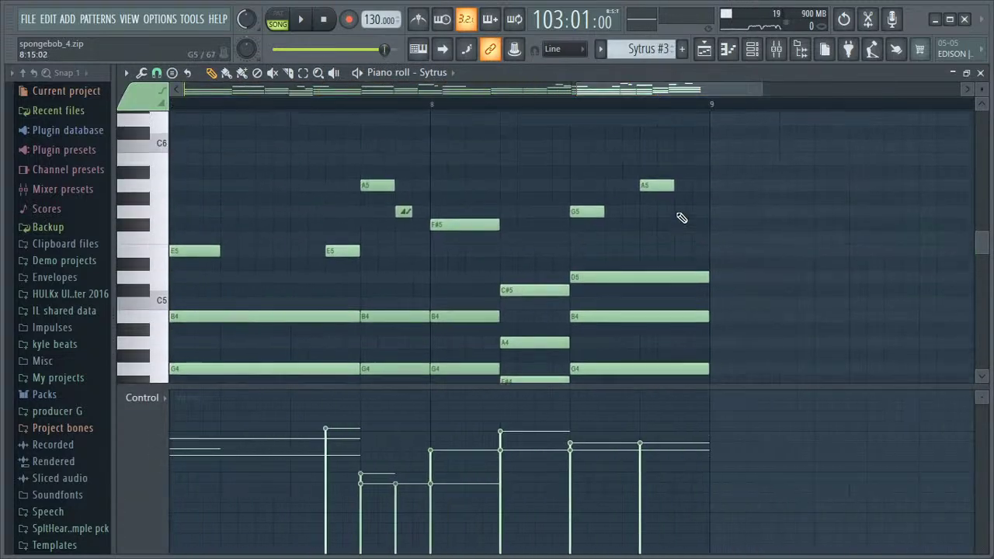
scroll(590, 217, "down", 2)
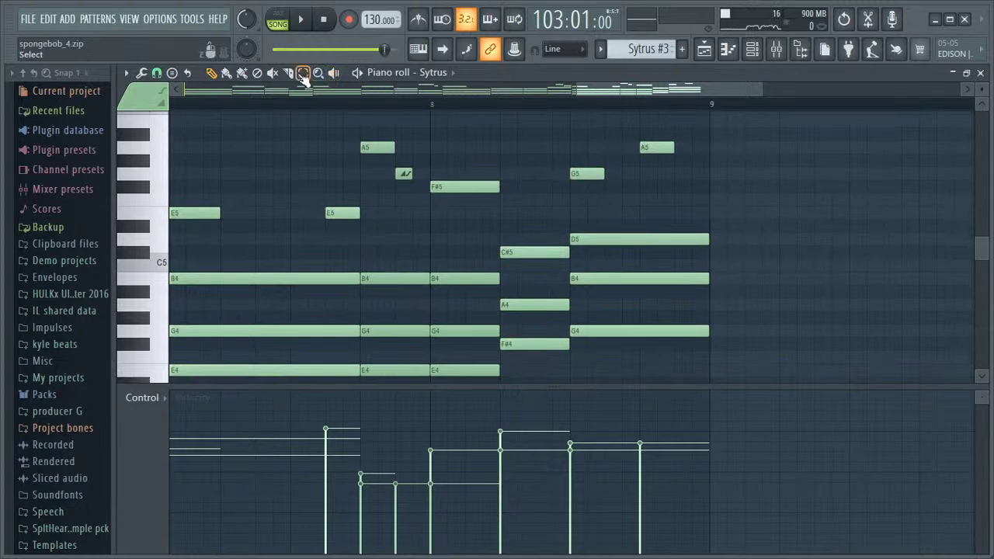
Step: Select the G5, D5, B4 and G4 notes before bar 9, review and accept their note properties, and clear the selection
left_click_drag(585, 231, 593, 352)
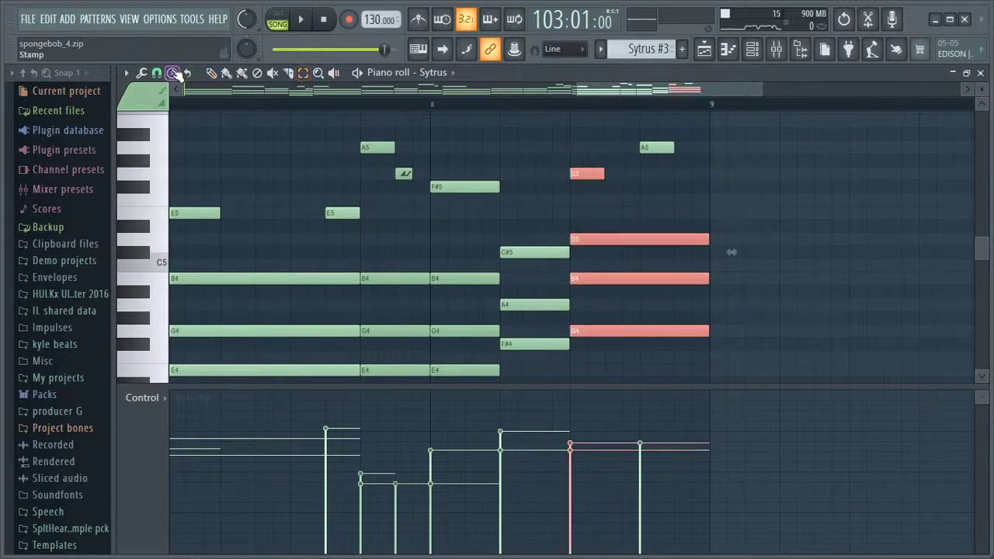
double_click(573, 172)
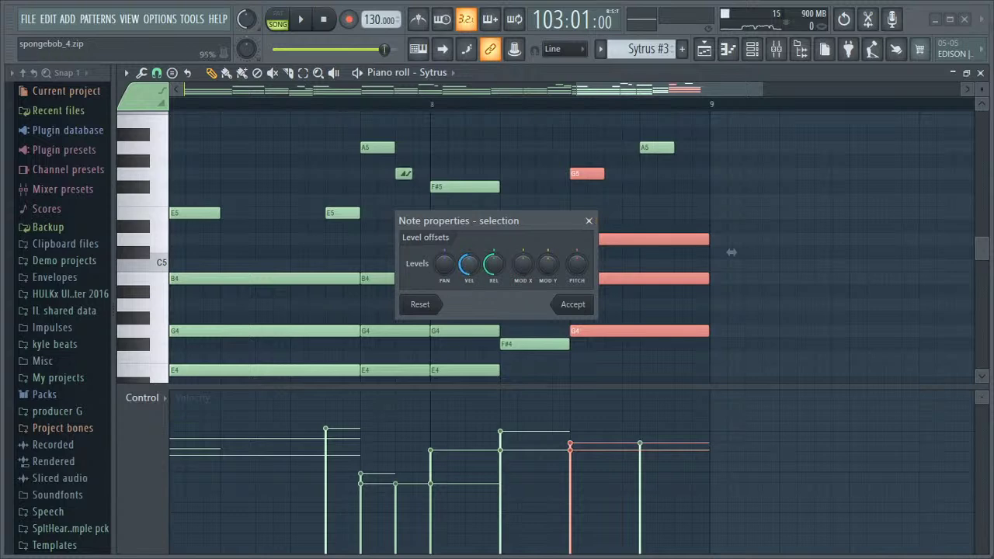
left_click(582, 307)
left_click(697, 372)
Step: Set the Gain of the Synth bus's Fruity Limiter to 1.3 dB during playback, stop the song, and close the limiter and mixer
left_click(775, 51)
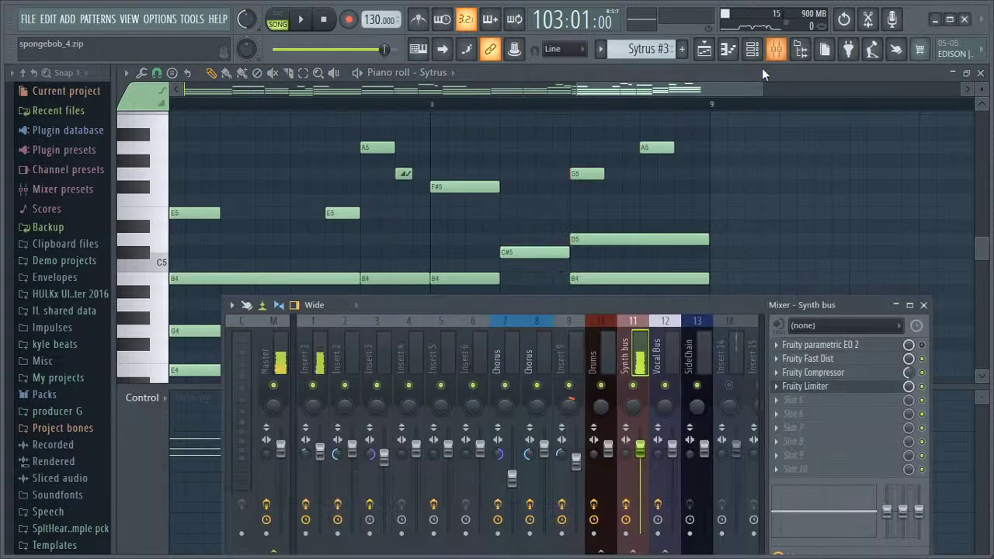
left_click(828, 388)
key("space")
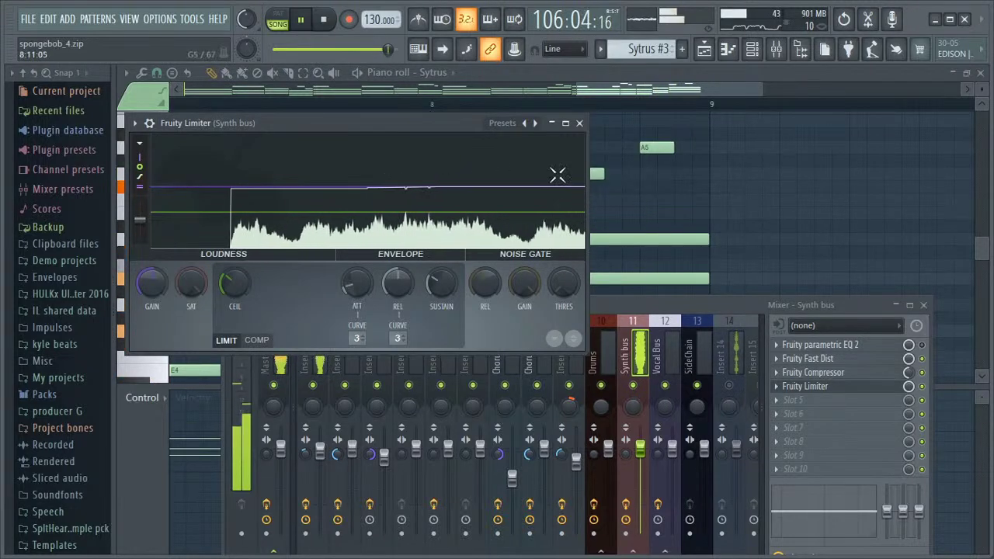
mouse_move(165, 283)
left_mouse_down()
mouse_move(165, 245)
mouse_move(164, 283)
left_mouse_up()
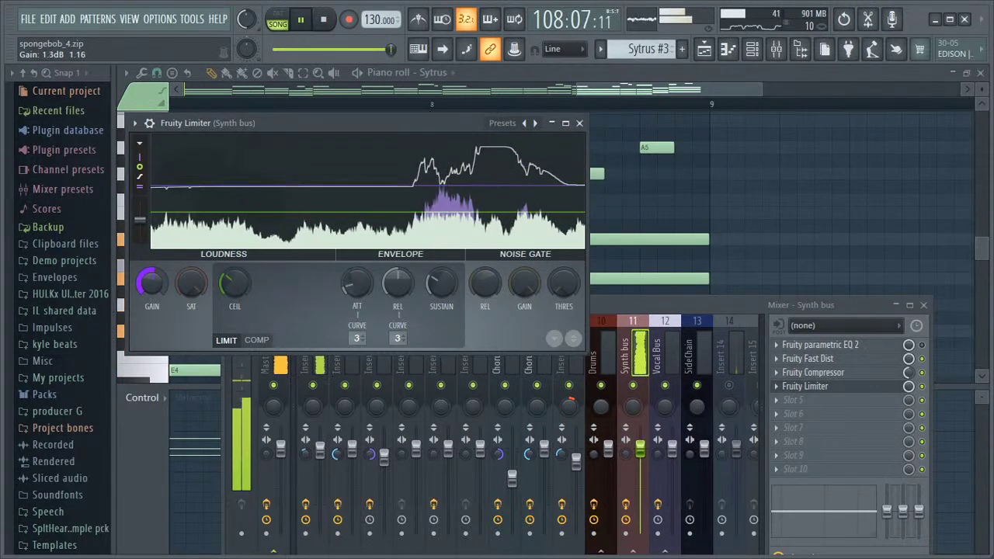
left_click(578, 123)
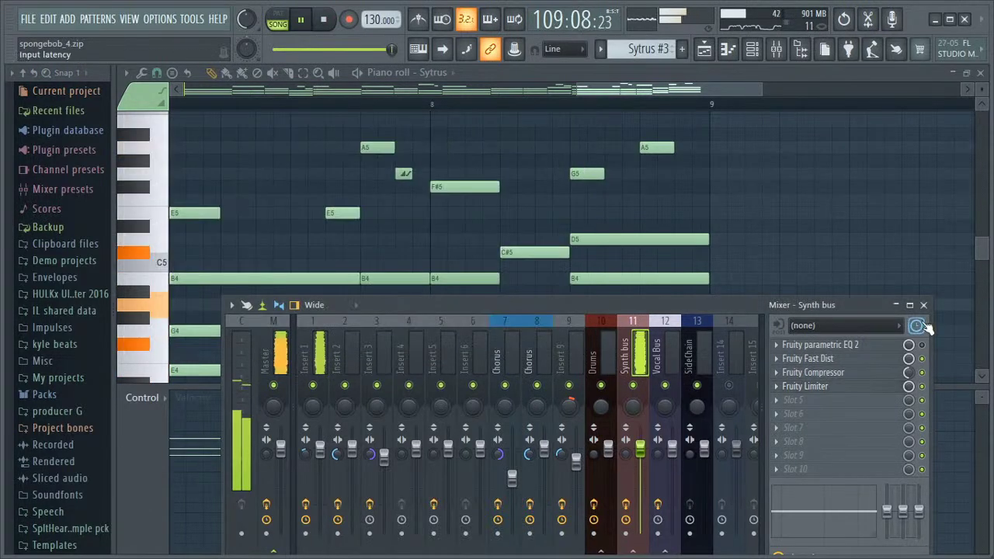
key("space")
left_click(923, 304)
Step: Show the playlist and collapse the Sytrus and Drums track groups
left_click(705, 51)
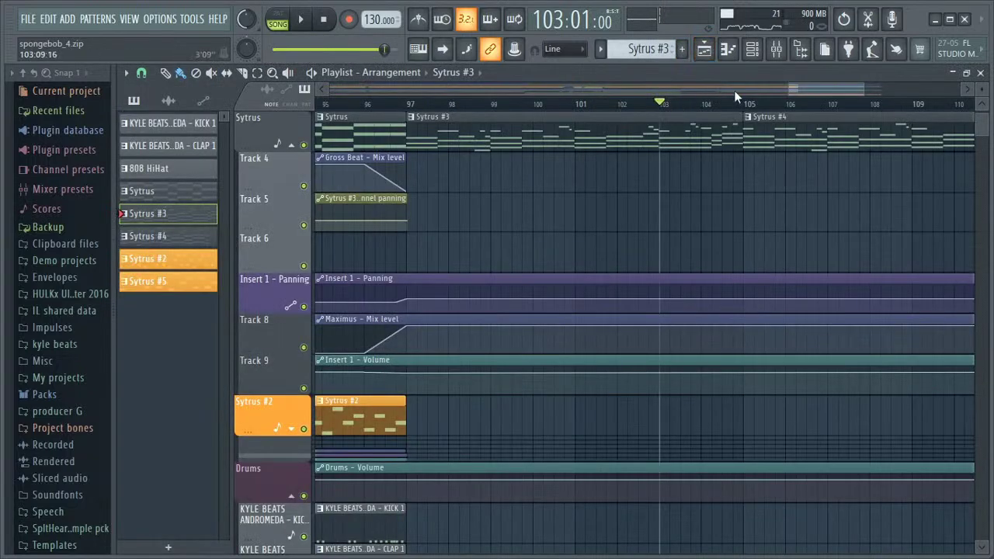
left_click(292, 146)
left_click(292, 280)
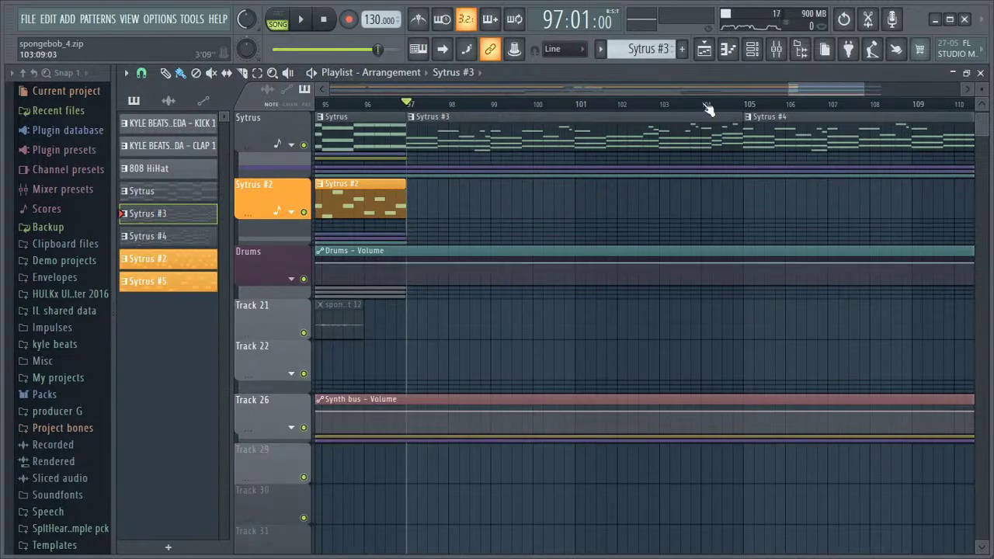
Step: Play the song from bar 9, check the levels in the mixer, and follow the arrangement to bar 32 before stopping
left_click_drag(823, 90, 356, 111)
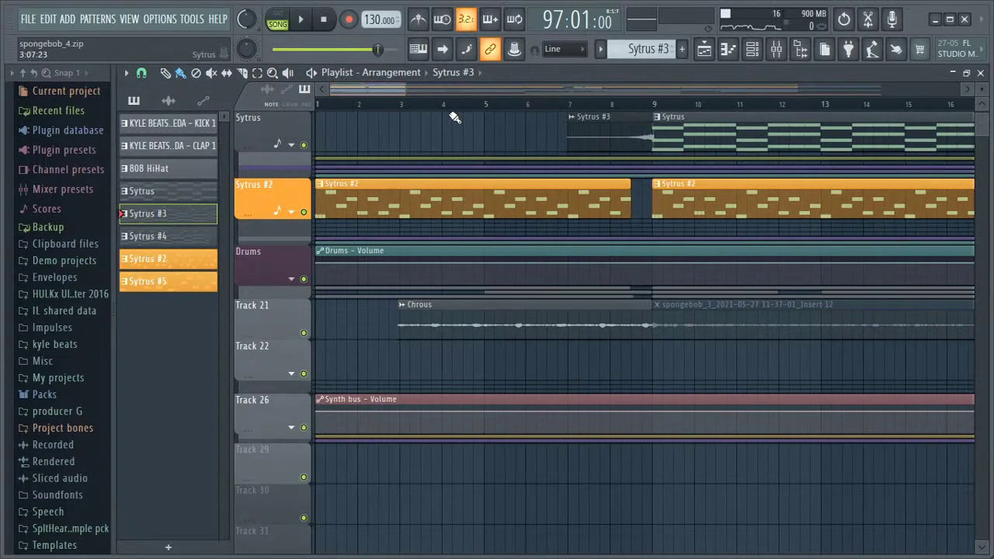
left_click(774, 51)
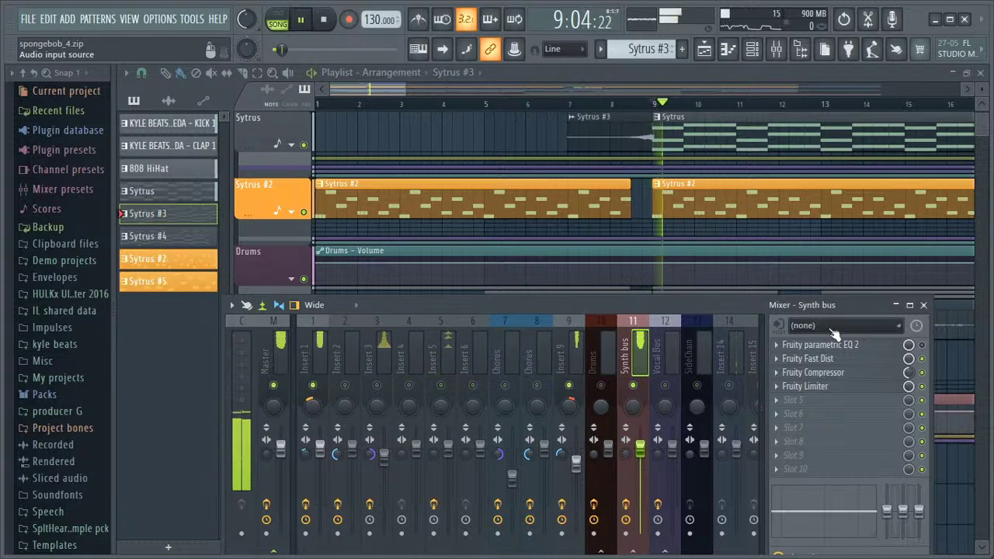
left_click(903, 305)
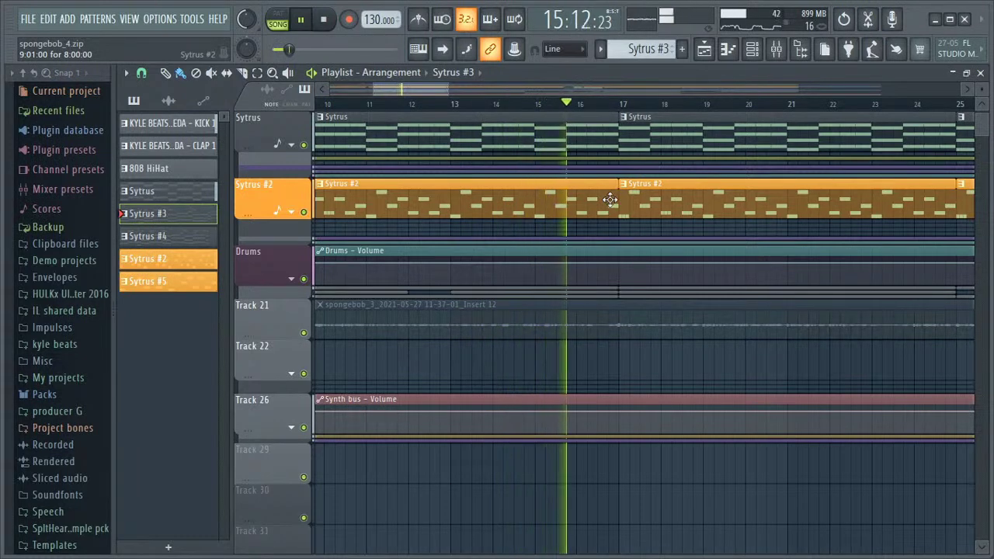
left_click_drag(422, 88, 437, 86)
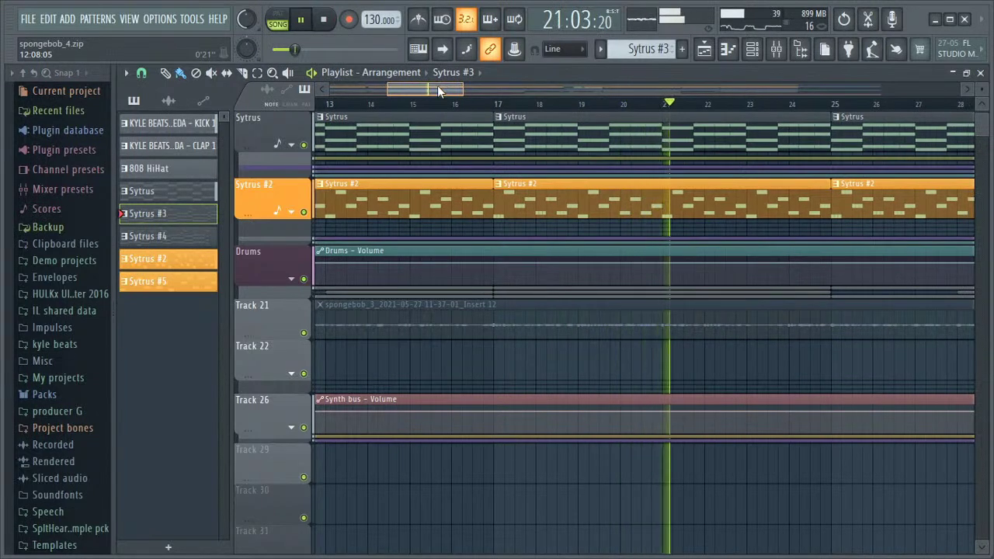
left_click_drag(437, 86, 463, 86)
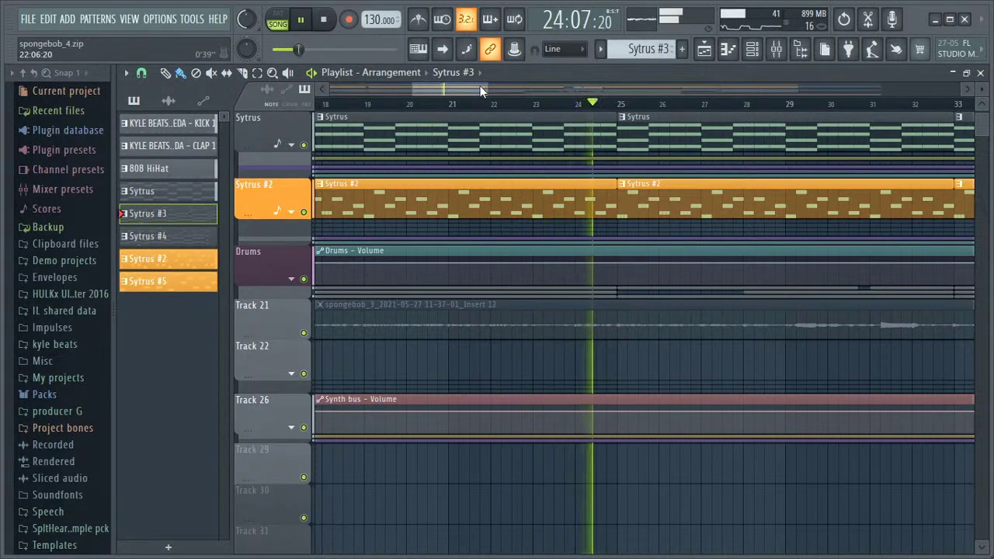
left_click_drag(460, 89, 490, 91)
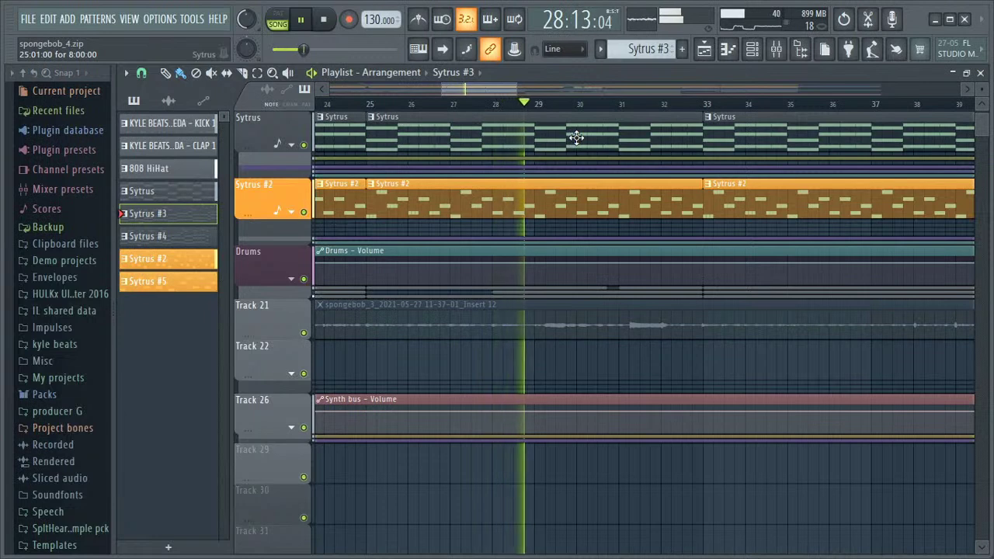
left_click_drag(491, 88, 507, 94)
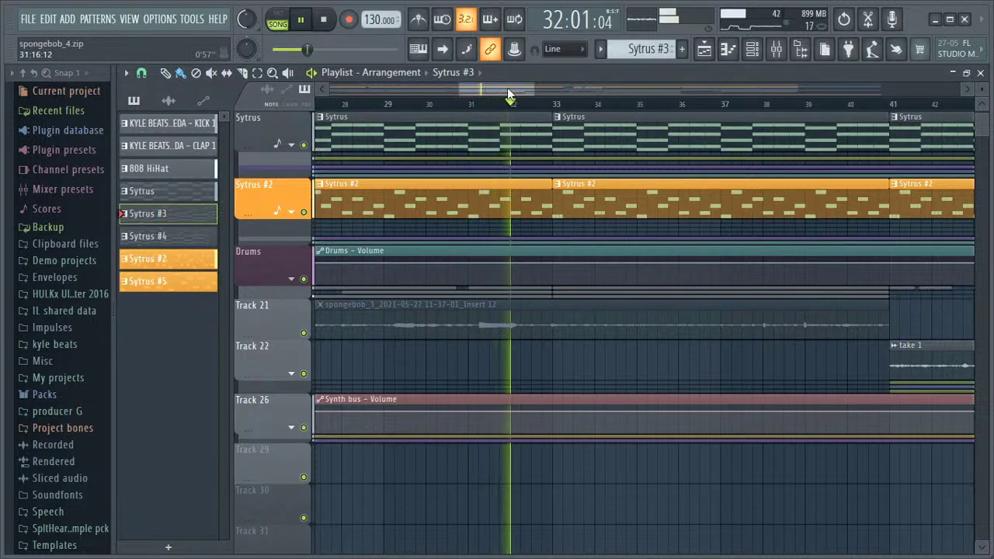
key("space")
Step: Play the chorus section from bar 73 and check its track levels in the mixer
left_click_drag(507, 88, 705, 91)
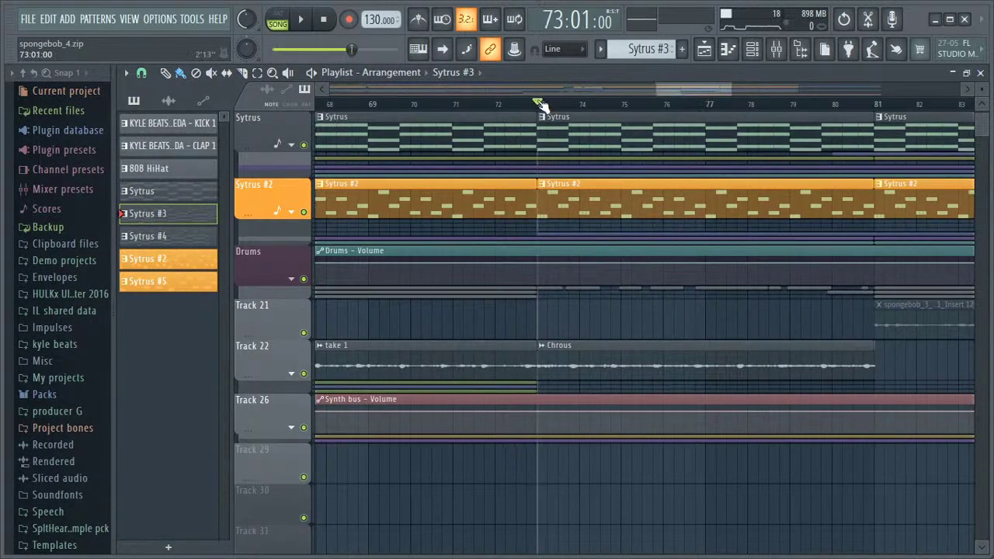
left_click_drag(688, 88, 698, 89)
key("space")
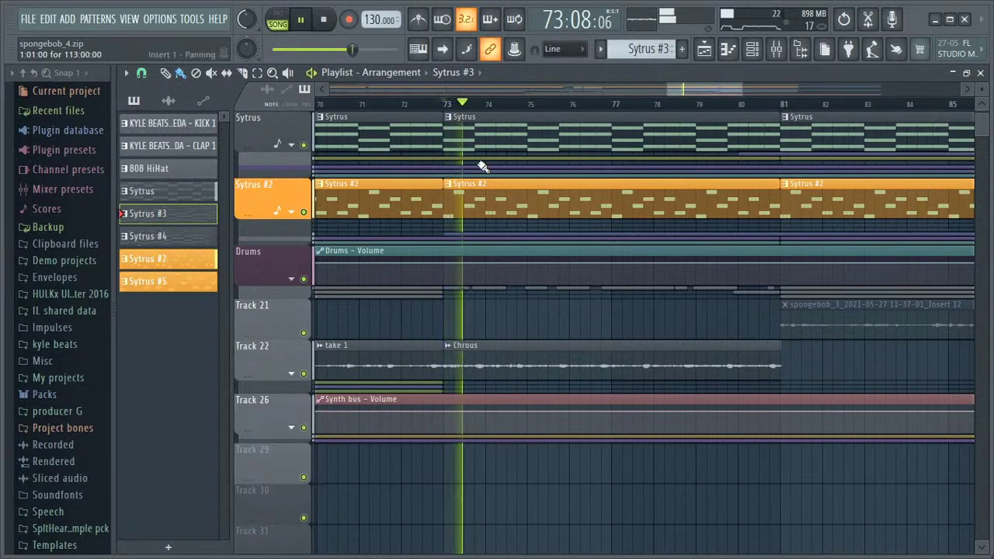
left_click(776, 49)
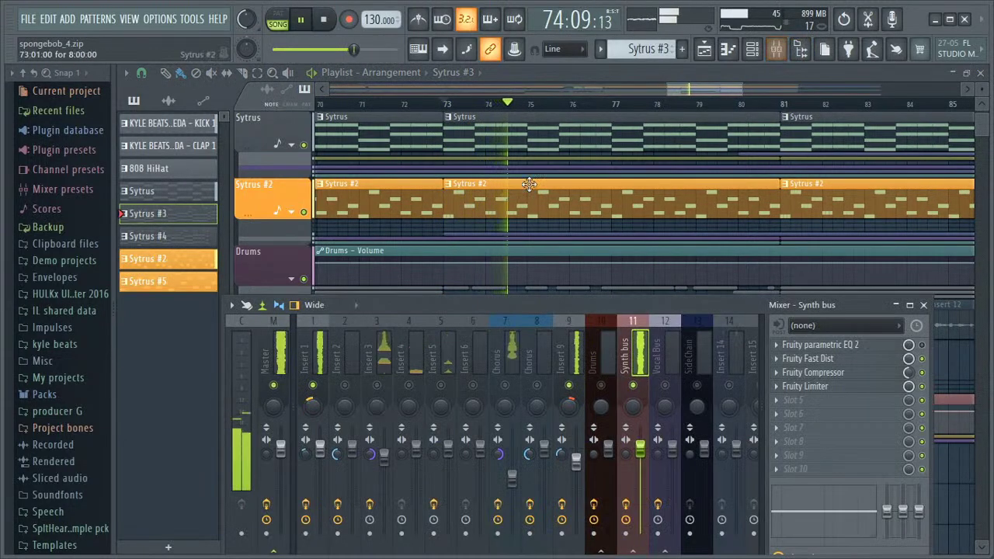
left_click(924, 306)
Step: Move playback to bar 81 and listen to the section that starts there, pausing and resuming it once
left_click_drag(704, 89, 735, 90)
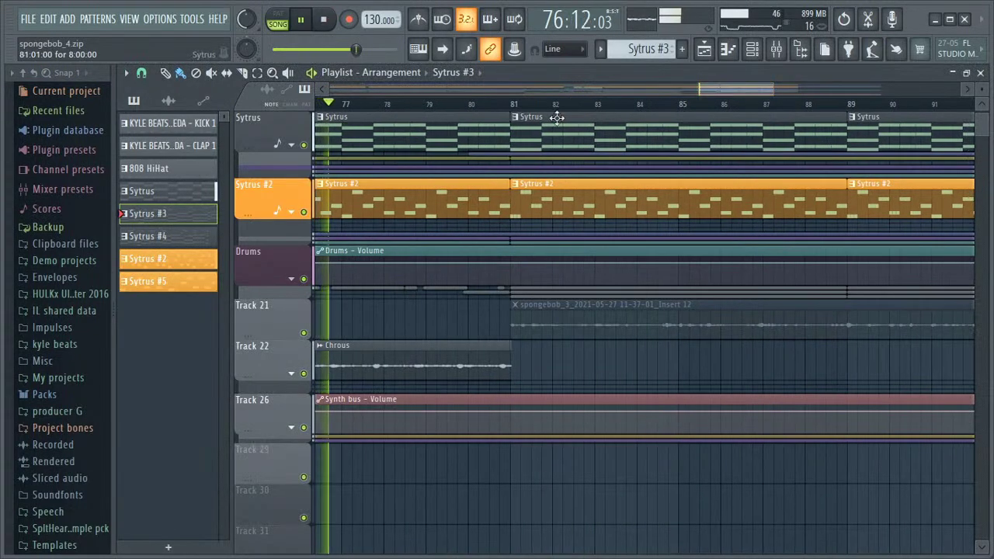
left_click(512, 106)
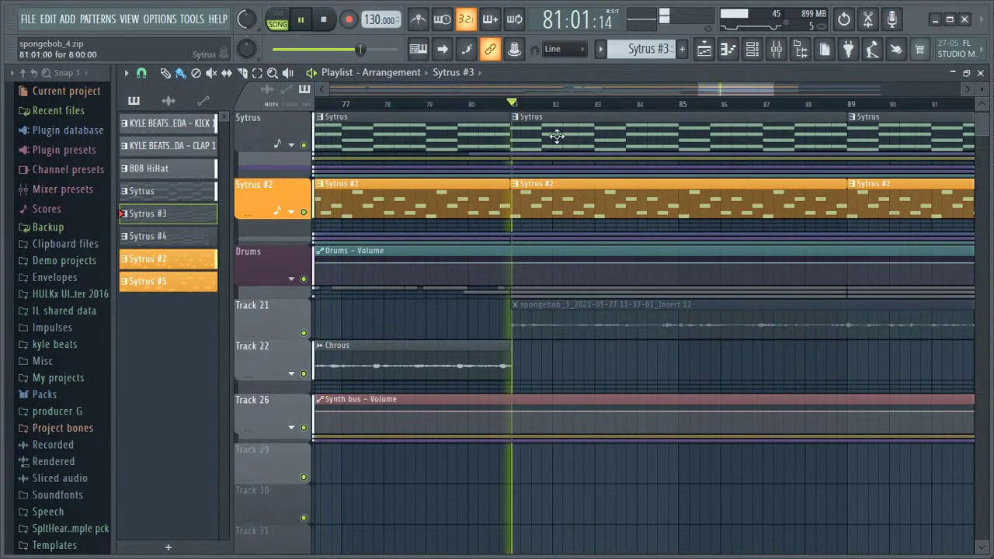
key("space")
key("space")
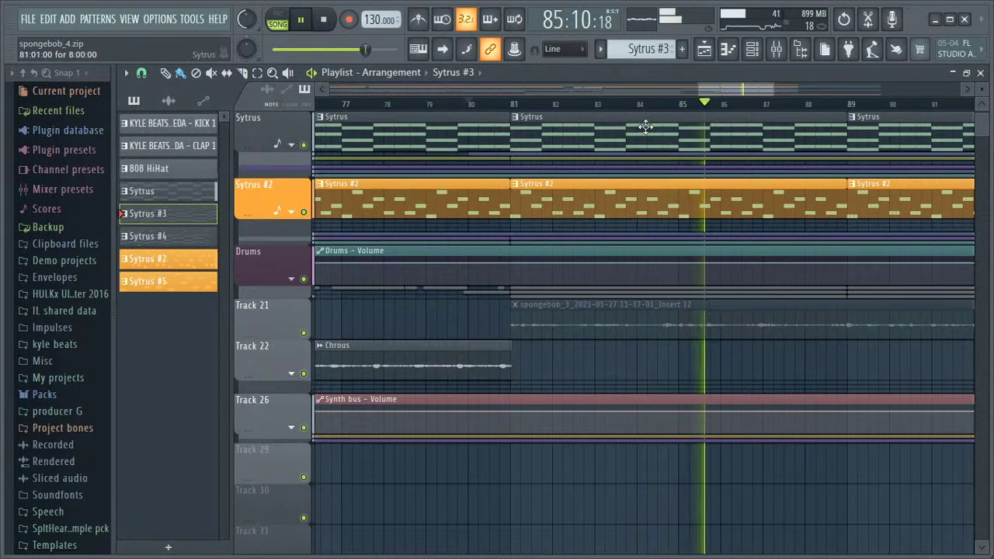
Step: Examine the Master track's Fruity parametric EQ 2 during playback, and view the mixer maximized before closing it
left_click(776, 49)
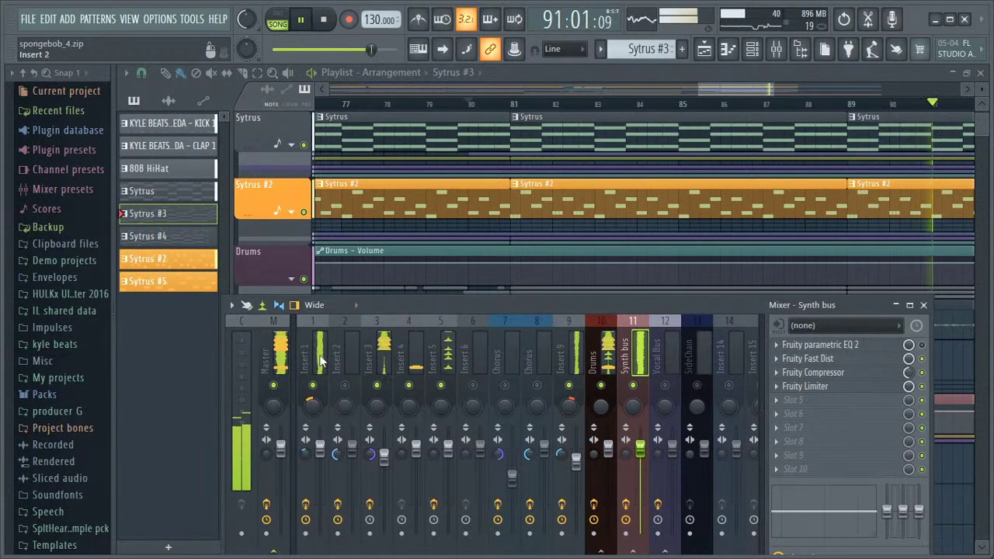
left_click(275, 353)
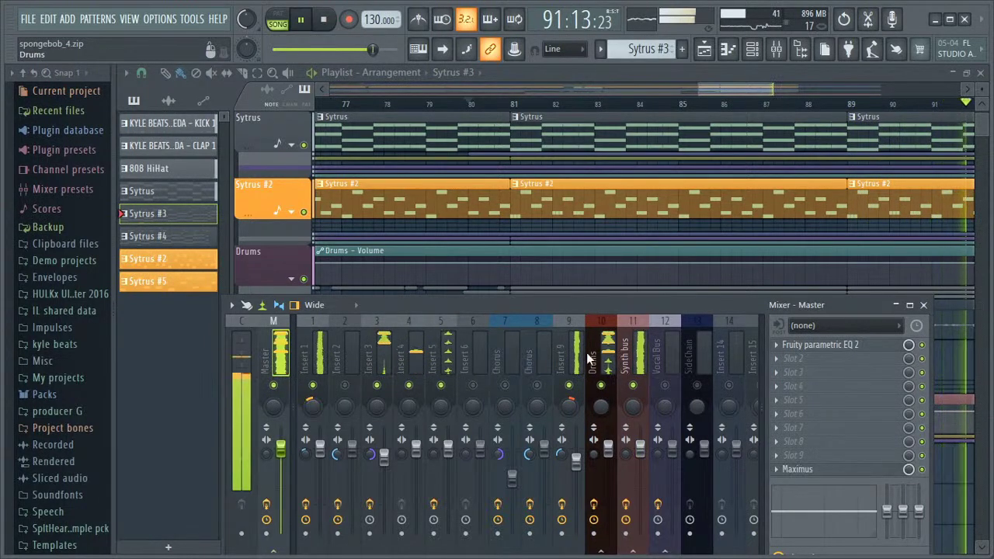
left_click(788, 344)
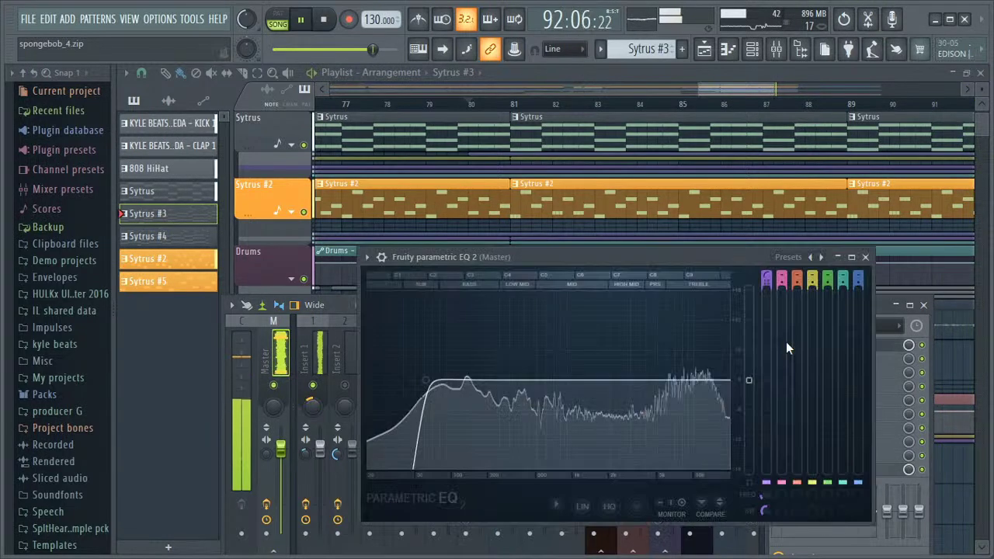
left_click(865, 257)
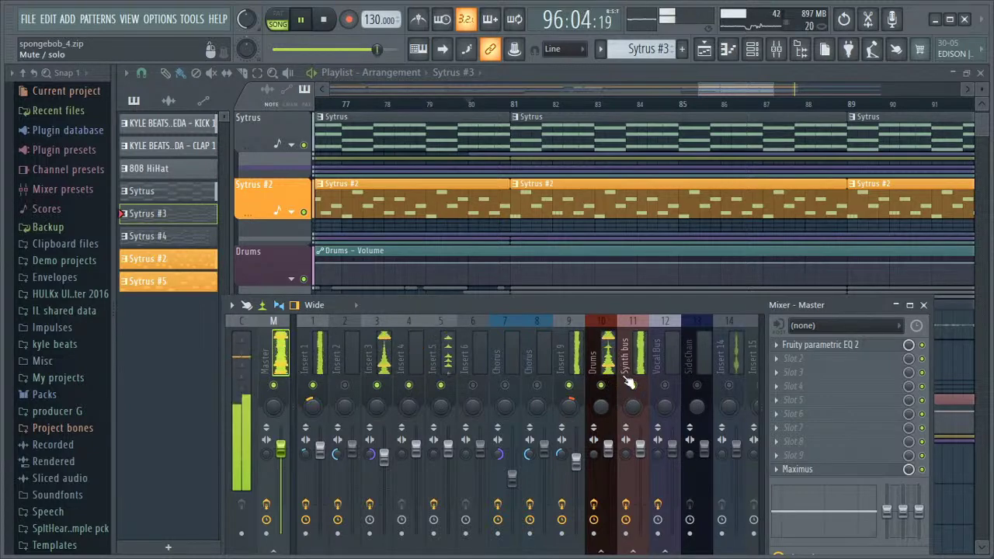
left_click(909, 304)
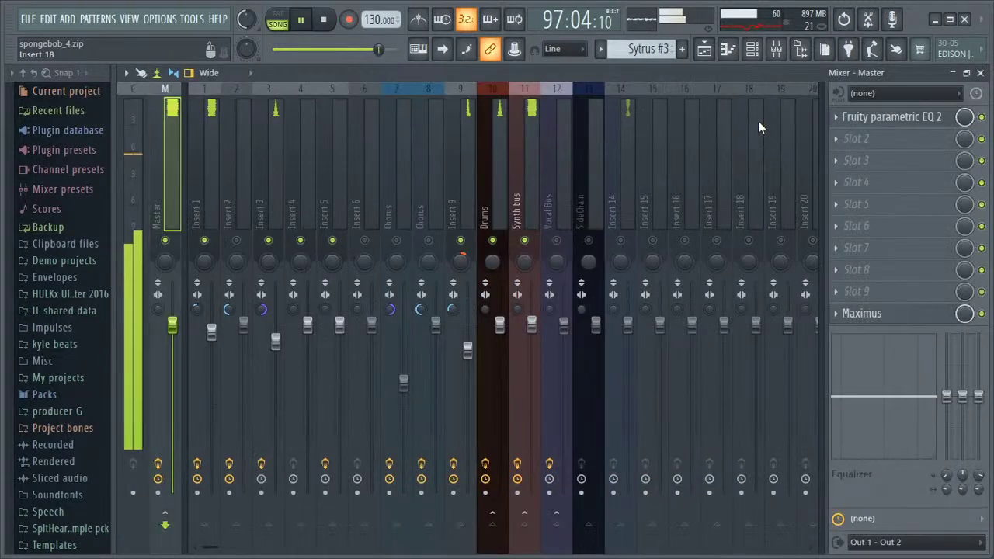
left_click(979, 72)
Step: Follow the song's ending from bar 99 to bar 113, check the mixer levels, and restore the mixer's size before closing it
left_click_drag(744, 84, 894, 85)
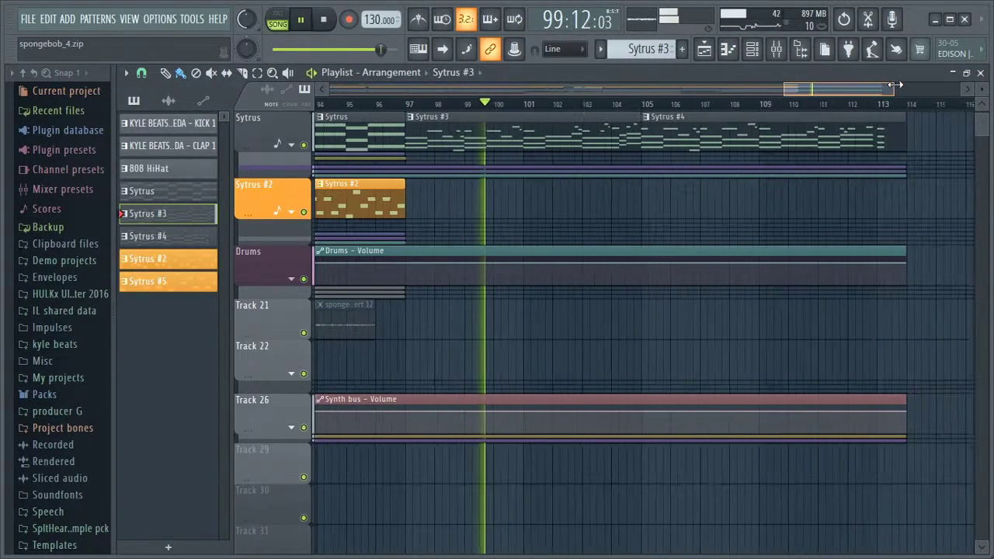
scroll(936, 183, "up", 2)
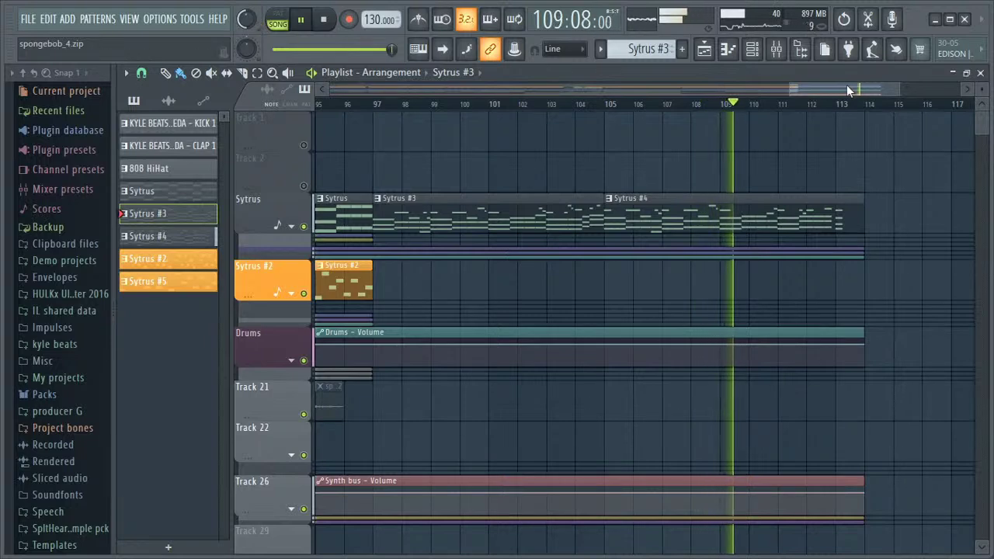
left_click(776, 49)
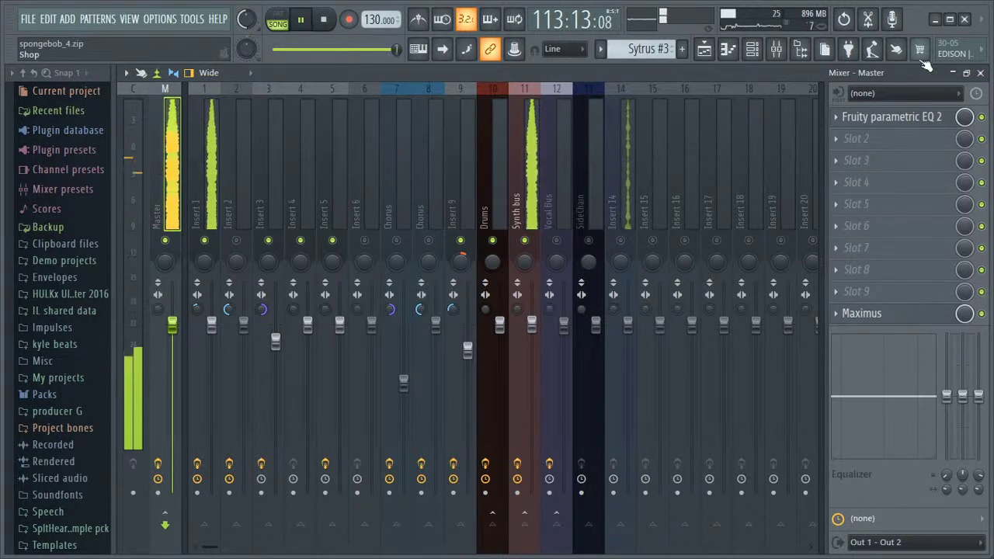
left_click(967, 72)
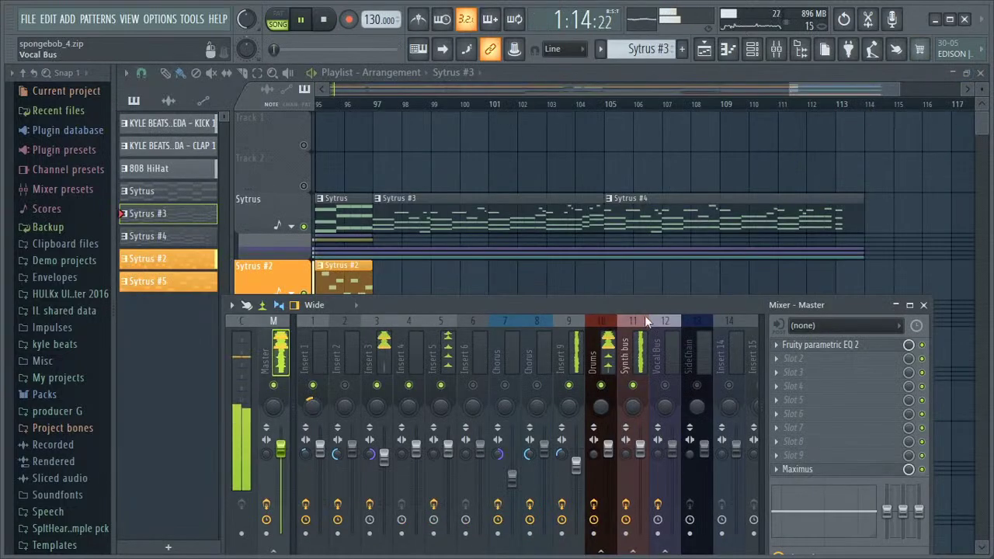
left_click(923, 304)
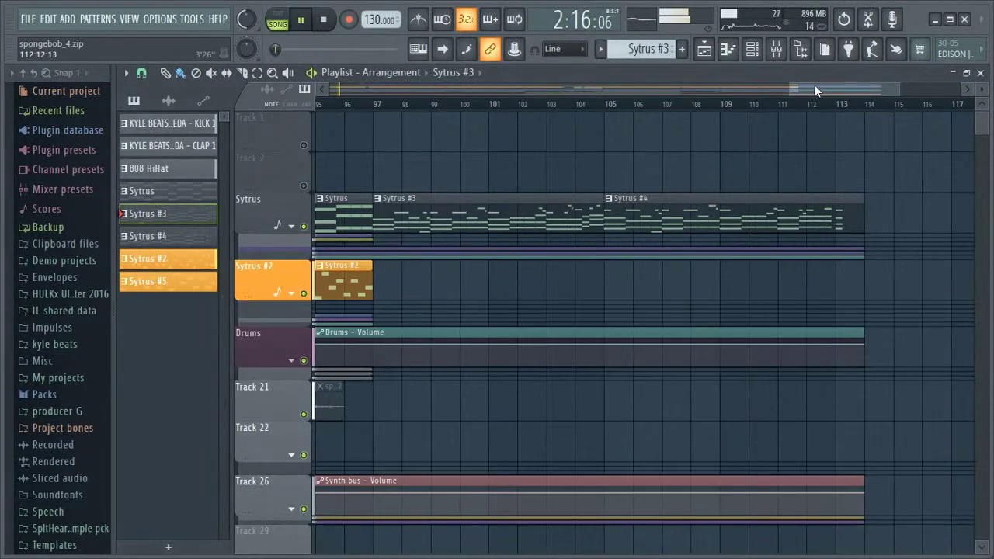
Step: View the channel rack during playback, and examine the Fruity parametric EQ 2 on Insert 5 in the mixer
left_click(755, 49)
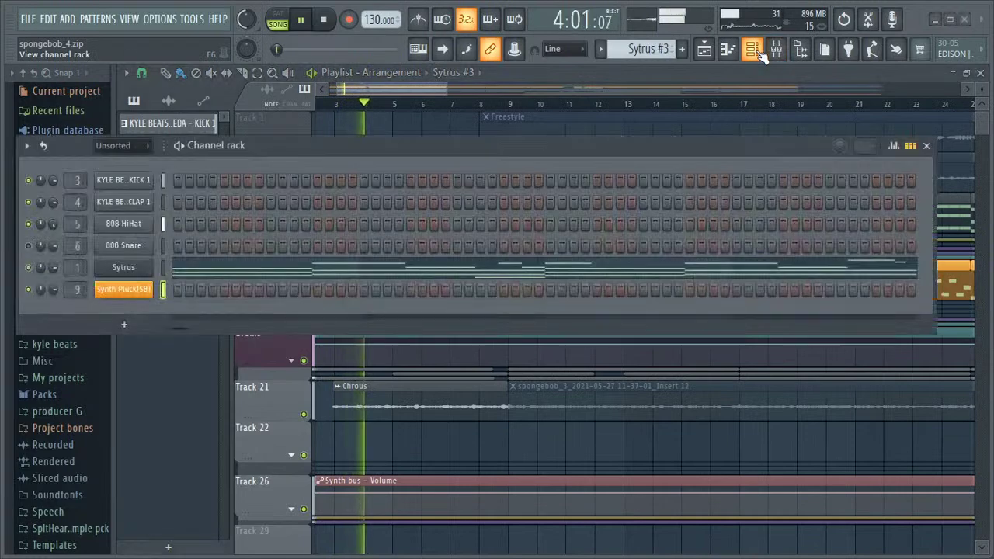
left_click(754, 49)
left_click(776, 48)
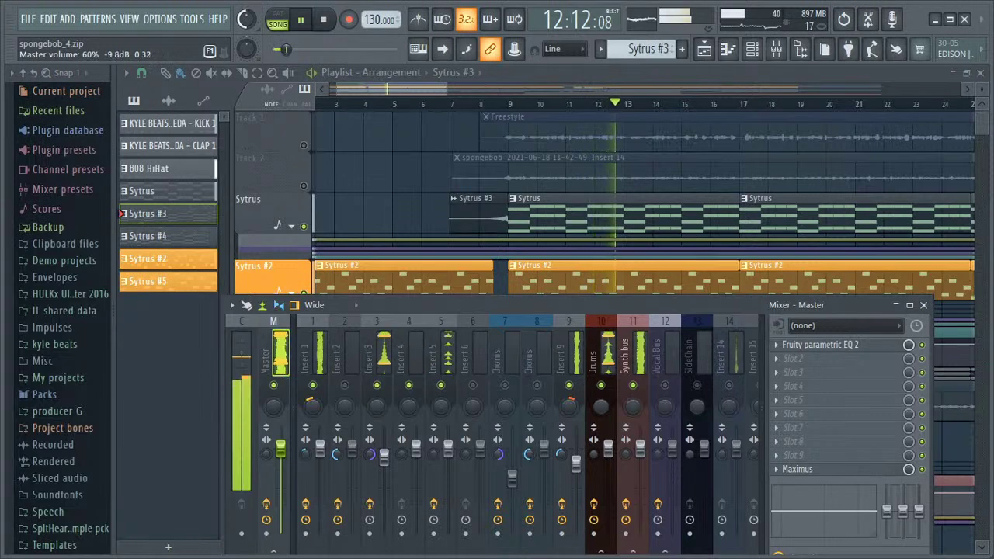
left_click(440, 371)
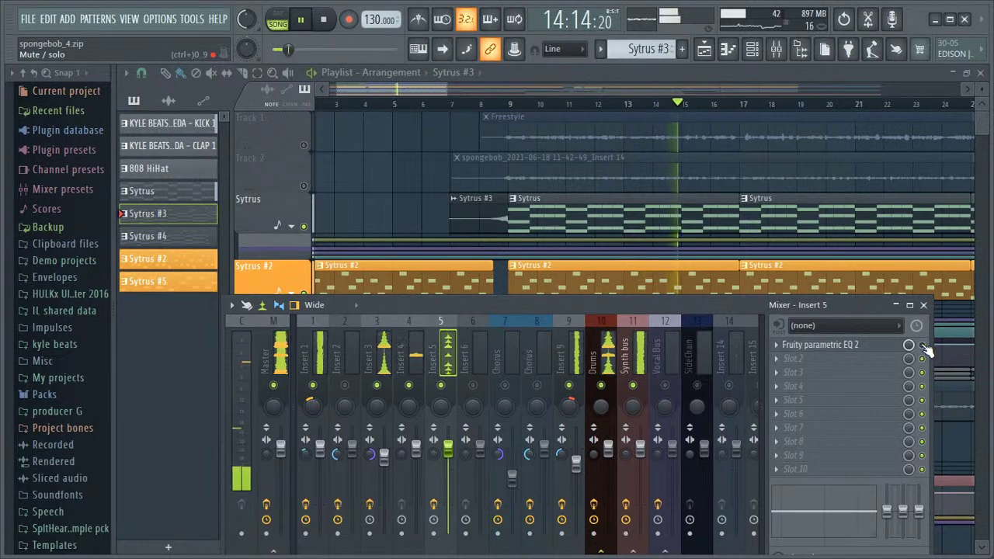
left_click(868, 346)
left_click(918, 163)
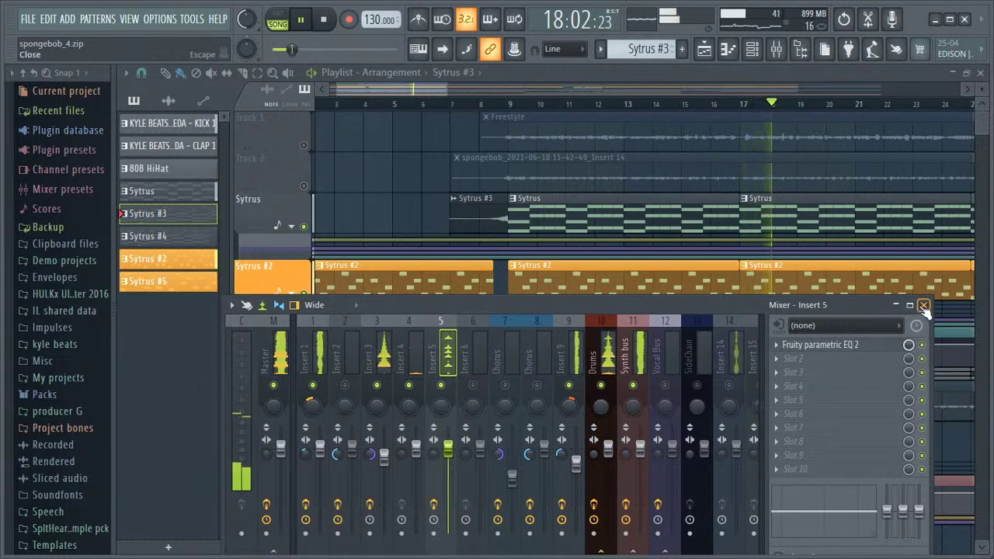
left_click(870, 347)
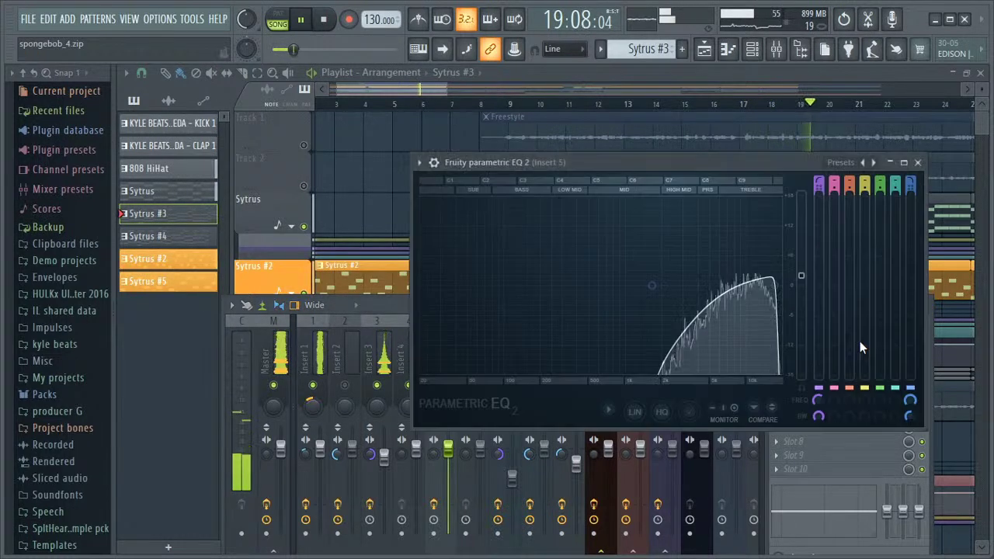
left_click(918, 163)
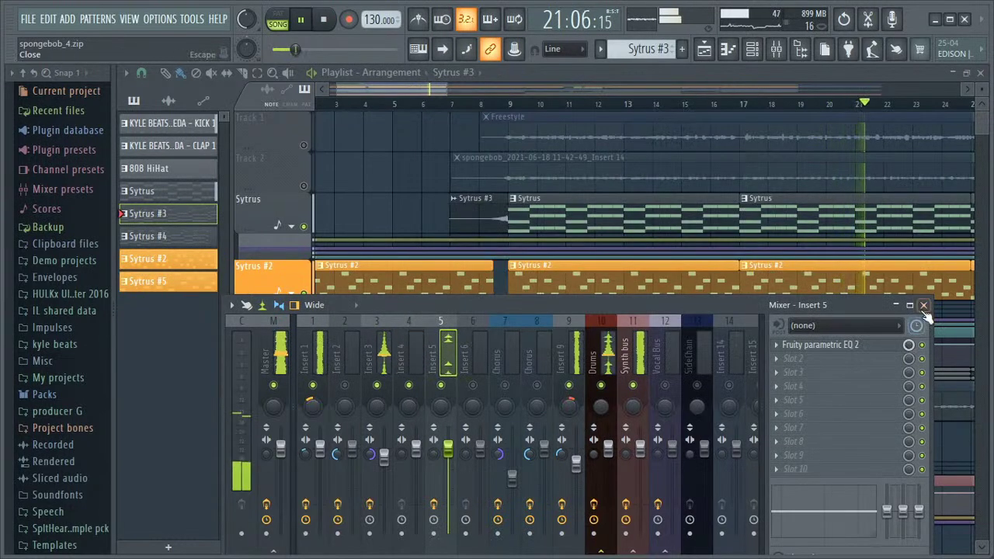
Step: Follow playback from bar 21 to bar 31, checking the mixer levels and the channel rack, and stop playback
left_click(923, 305)
left_click_drag(399, 90, 472, 113)
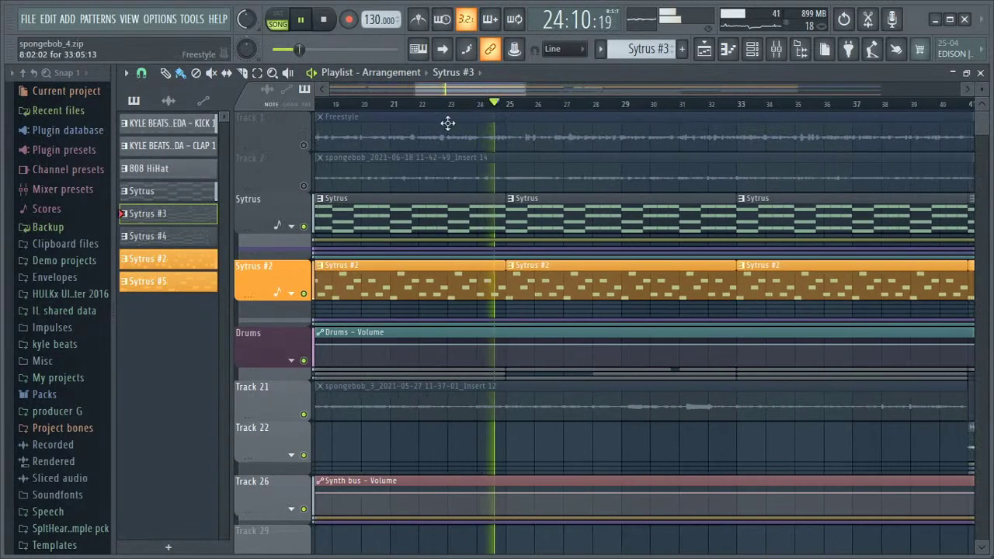
left_click(775, 49)
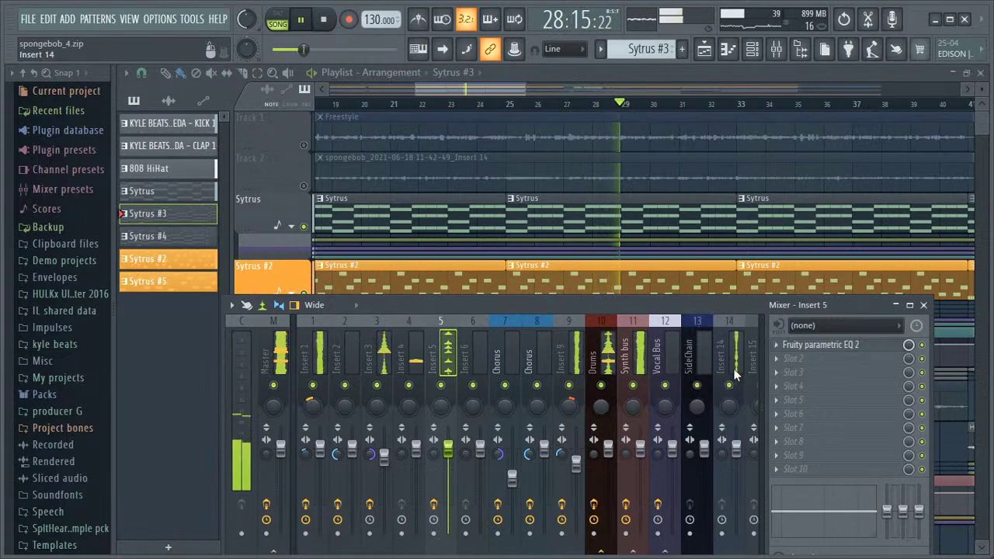
left_click(924, 304)
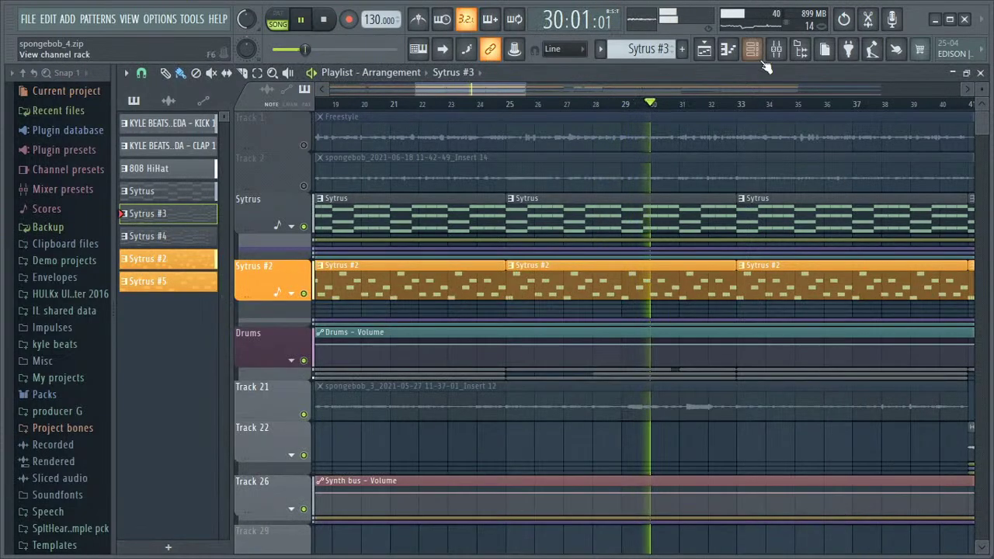
left_click(752, 49)
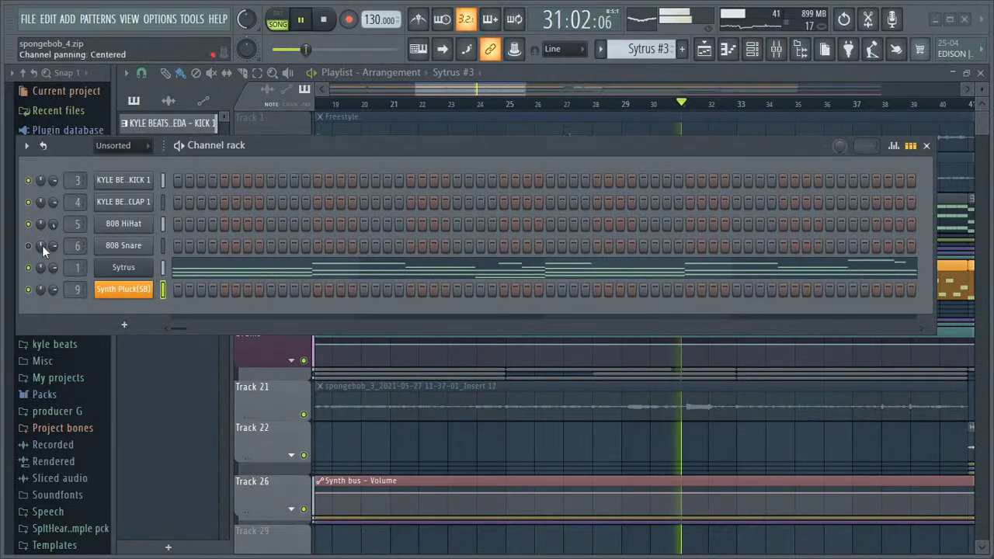
left_click(926, 146)
key("space")
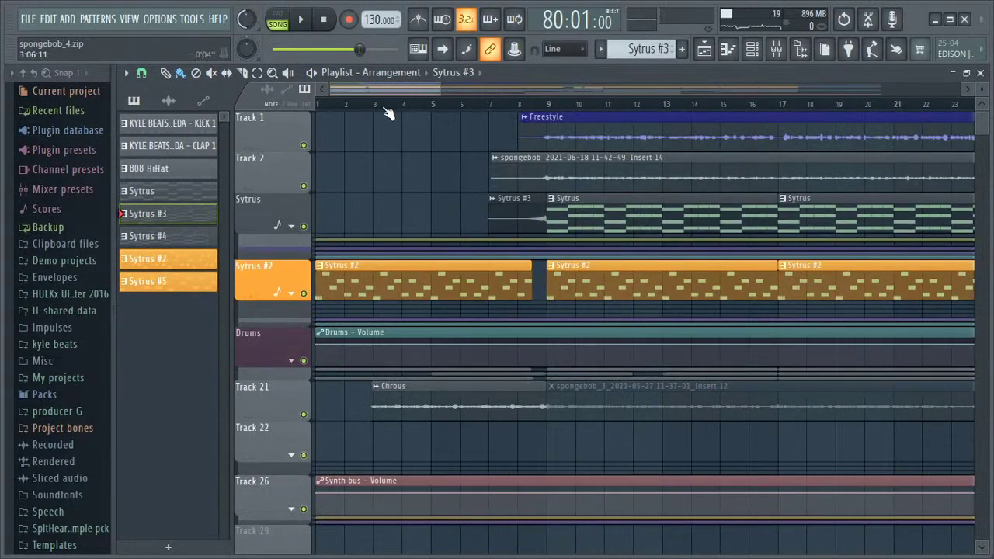
Step: Play the song from bar 3, mute Track 2, and follow the arrangement through to bar 76
key("space")
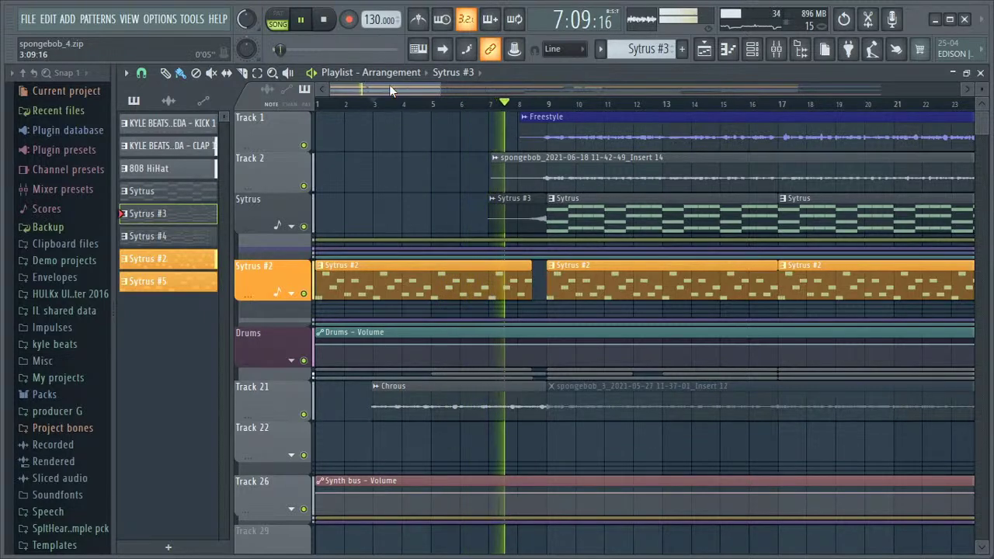
left_click(303, 185)
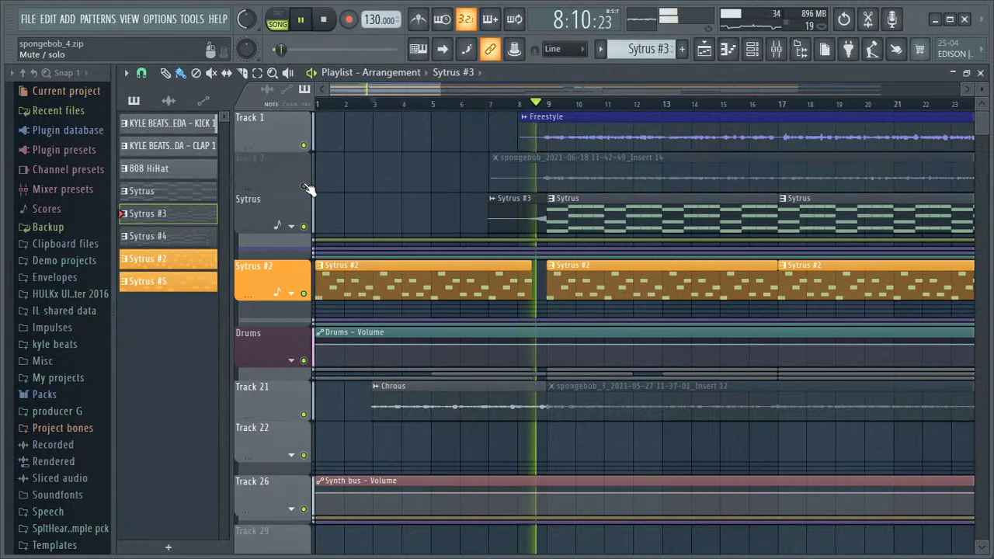
left_click_drag(365, 87, 394, 86)
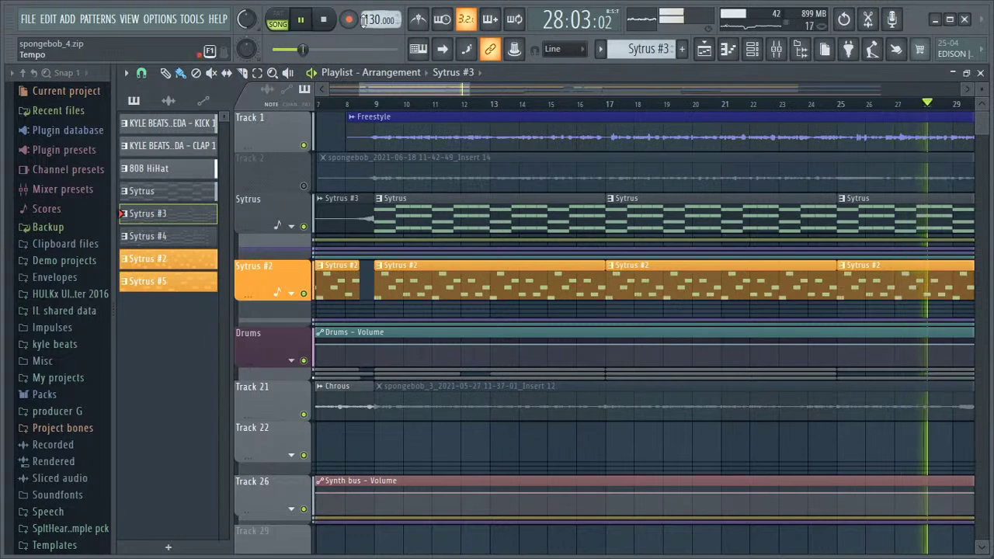
left_click_drag(395, 85, 448, 84)
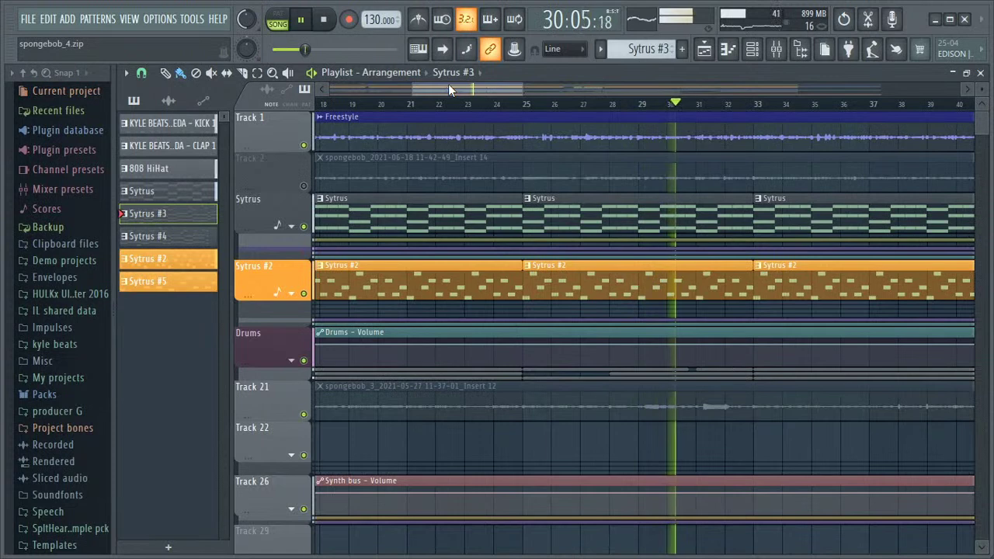
left_click_drag(449, 84, 453, 85)
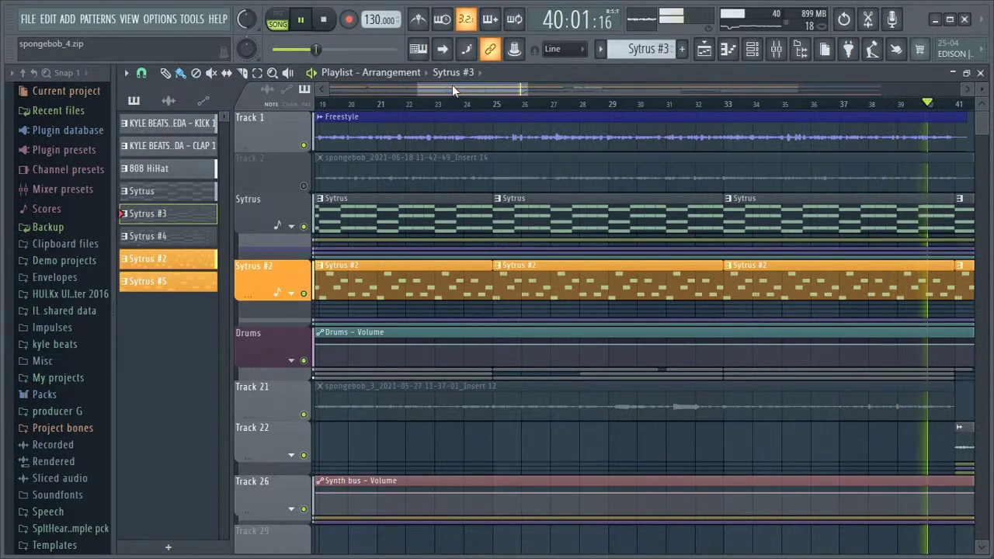
left_click_drag(452, 85, 555, 91)
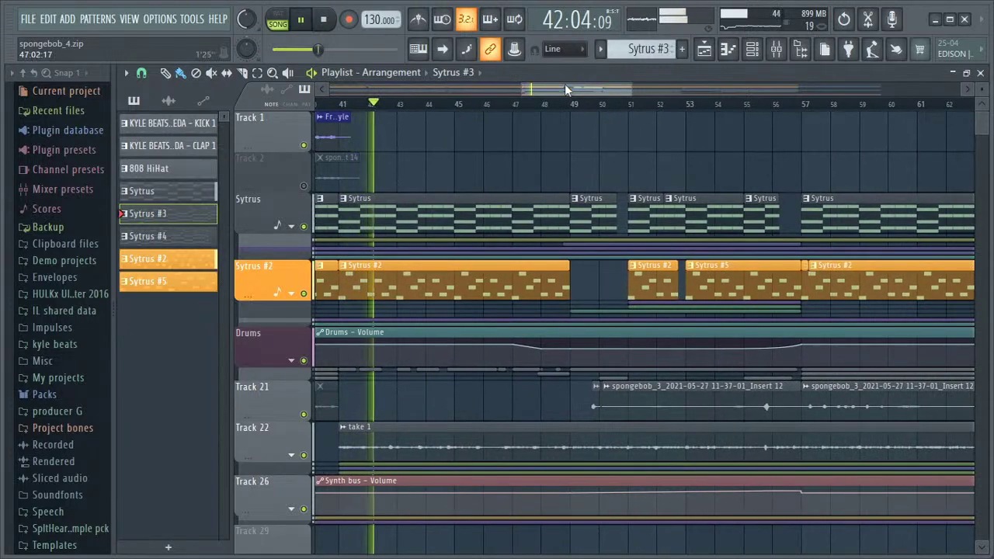
scroll(248, 17, "up", 10)
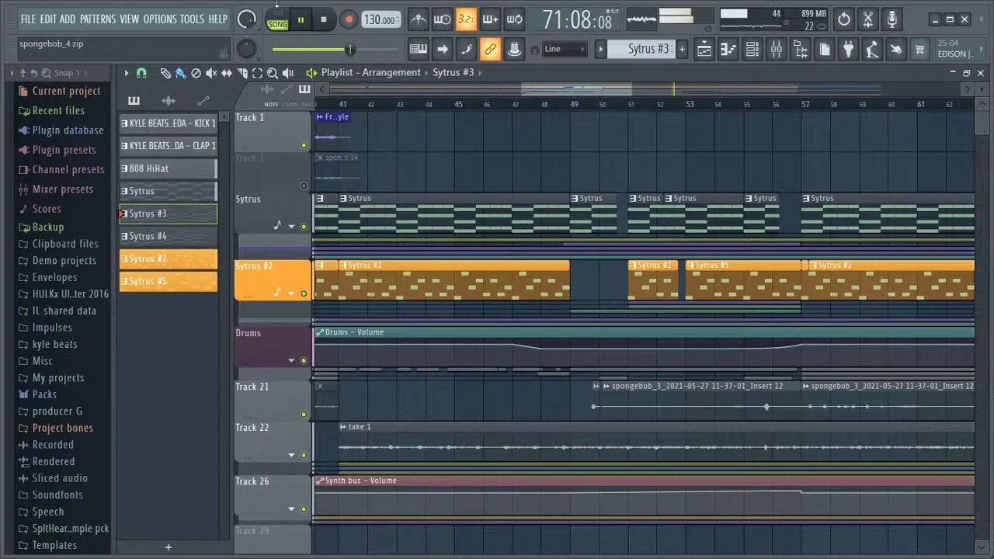
mouse_move(531, 91)
left_mouse_down()
mouse_move(654, 94)
mouse_move(519, 89)
left_mouse_up()
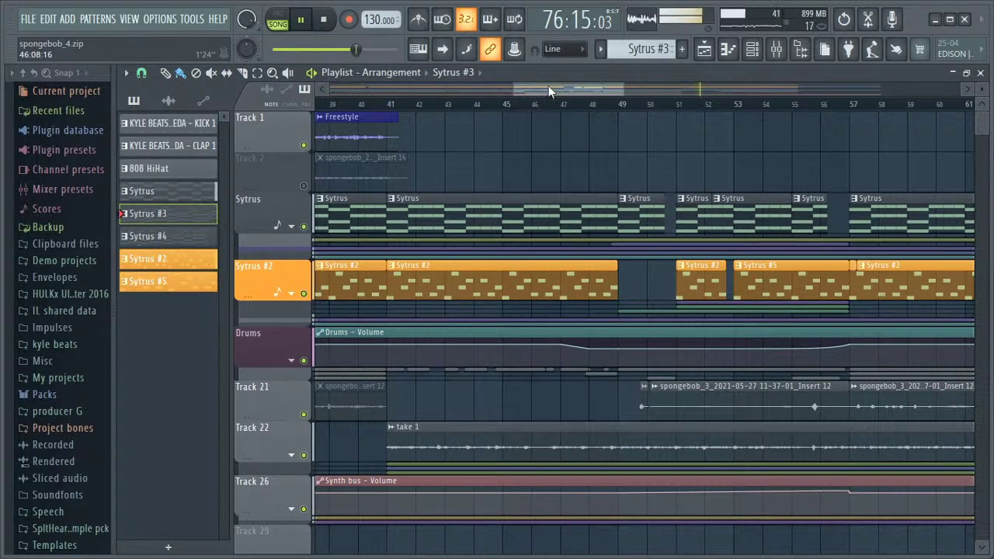
Step: Move playback to bar 97 and listen to the section that starts with the Sytrus #3 clip
left_click_drag(548, 85, 764, 88)
key("space")
left_click(677, 105)
key("space")
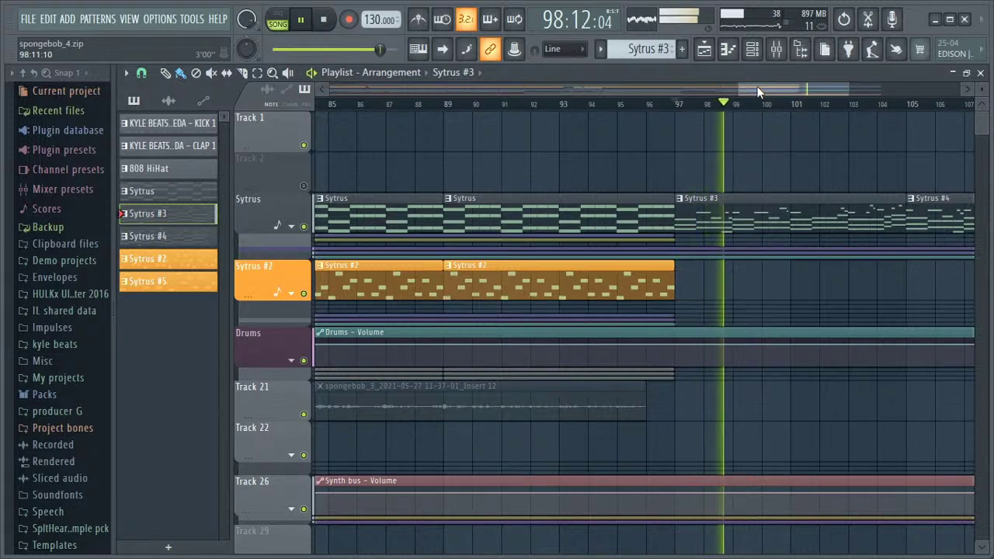
Step: Follow the song's ending to bar 113 with a brief mixer check, return the playlist view to bar 1, and stop playback
left_click_drag(749, 86, 781, 85)
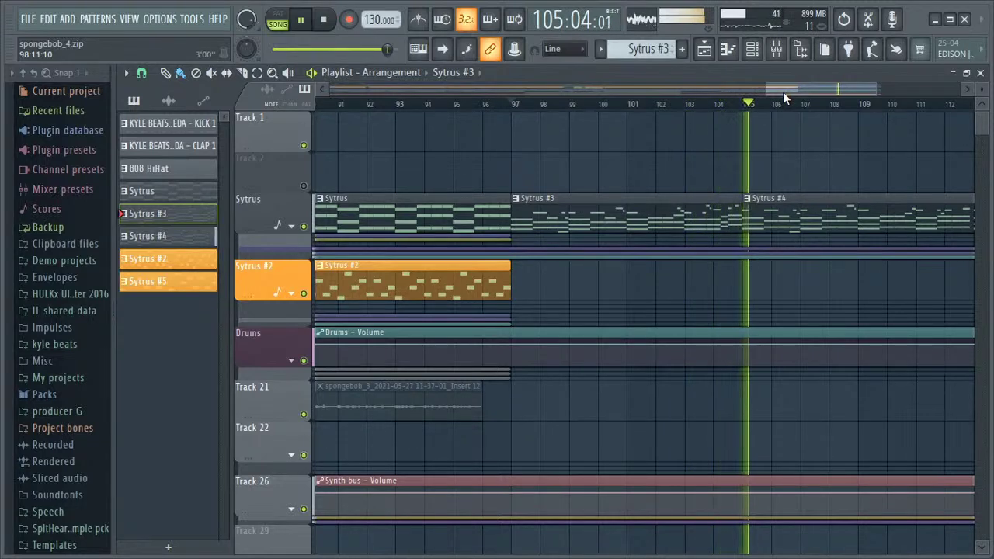
left_click(776, 49)
left_click(924, 304)
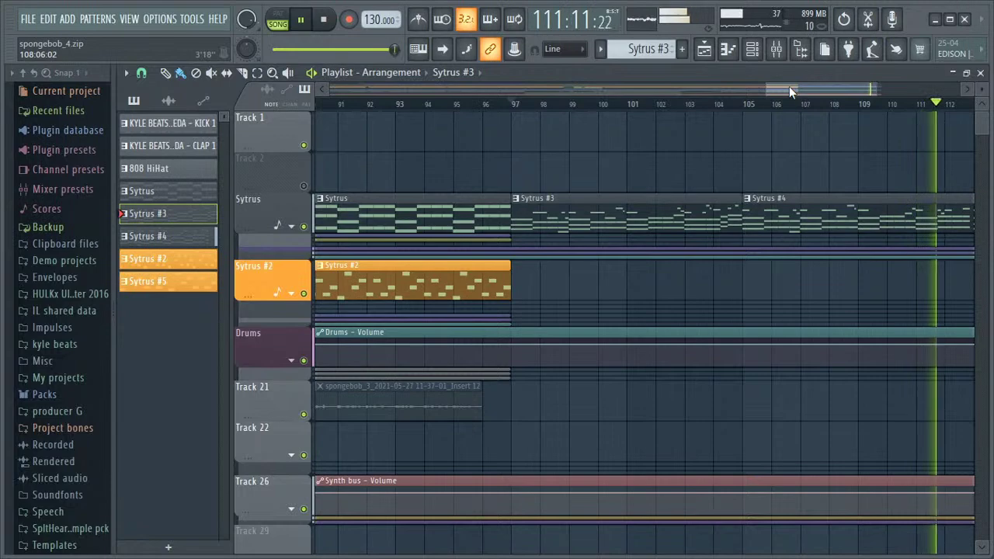
left_click_drag(789, 87, 250, 71)
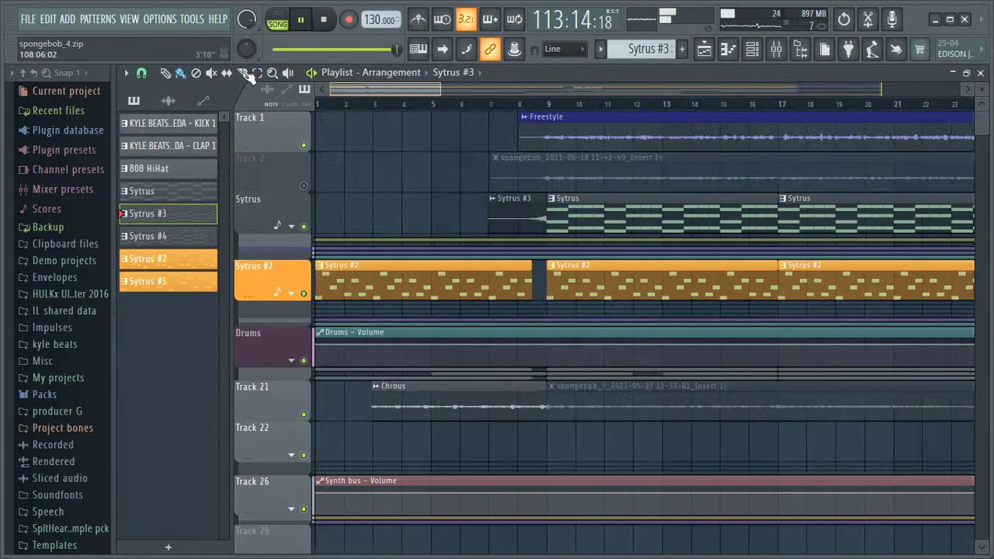
key("space")
left_click(28, 19)
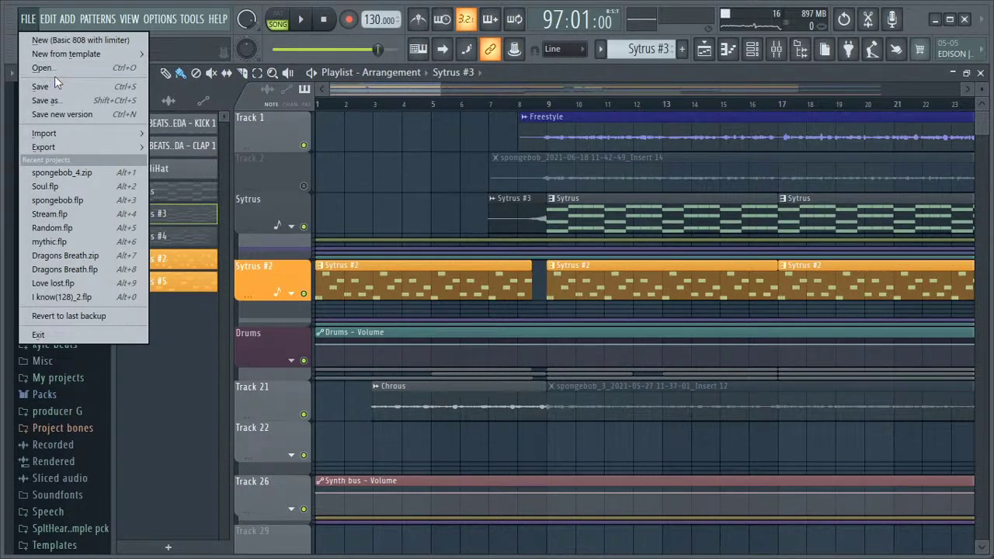
left_click(51, 69)
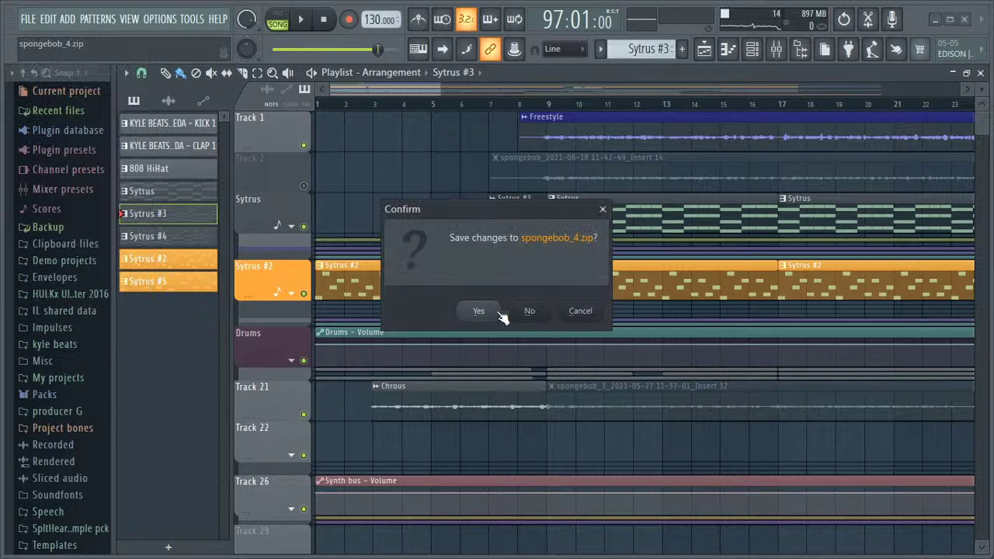
left_click(523, 314)
left_click(432, 347)
Step: Save the project as the zipped song file spongebob_4 in Downloads, overwriting the existing file
left_click(28, 19)
left_click(43, 98)
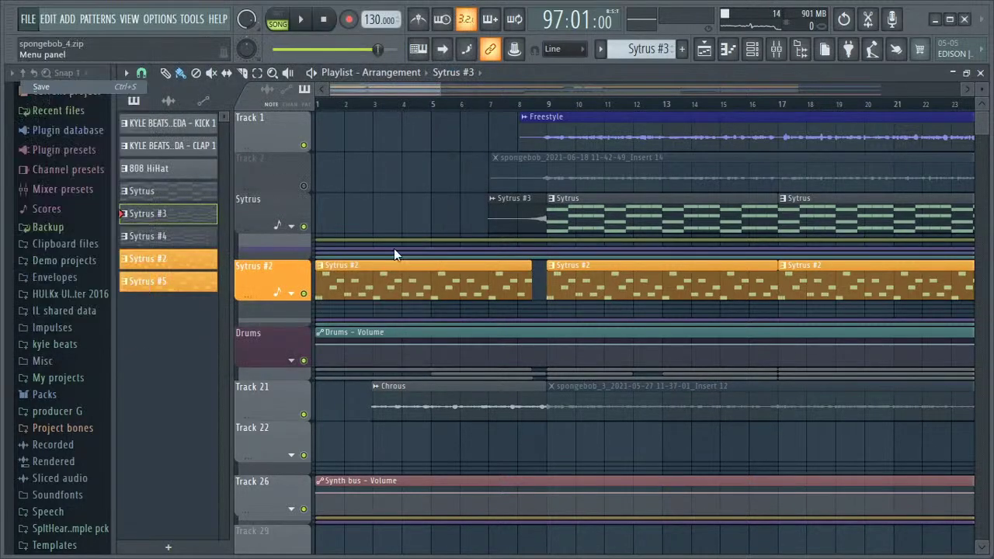
left_click(359, 347)
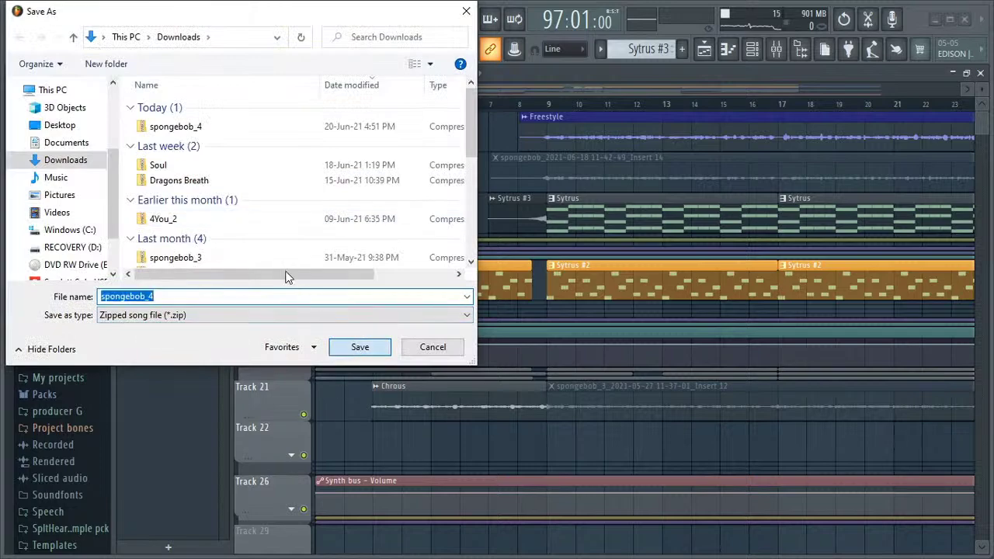
left_click(540, 277)
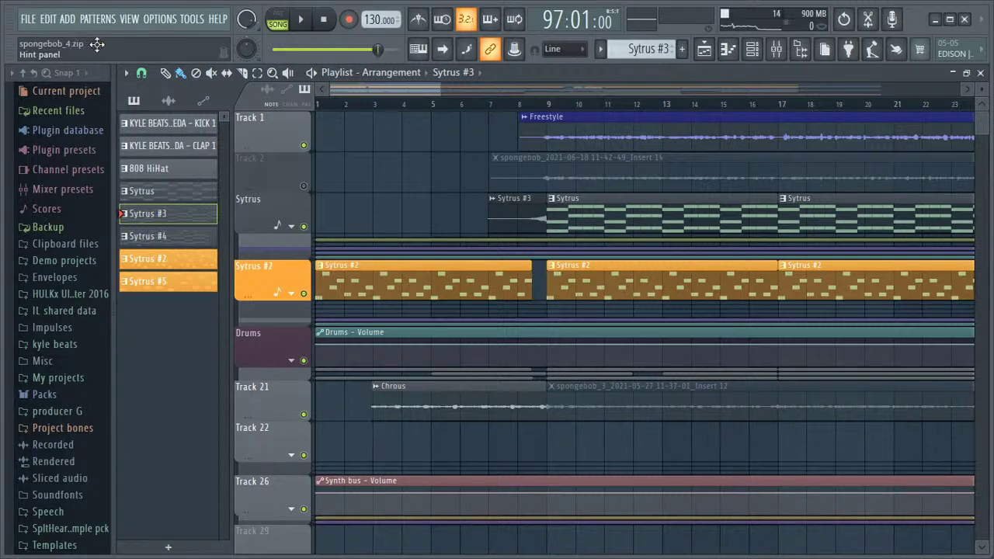
Step: Open the Random project from the Downloads folder
left_click(27, 19)
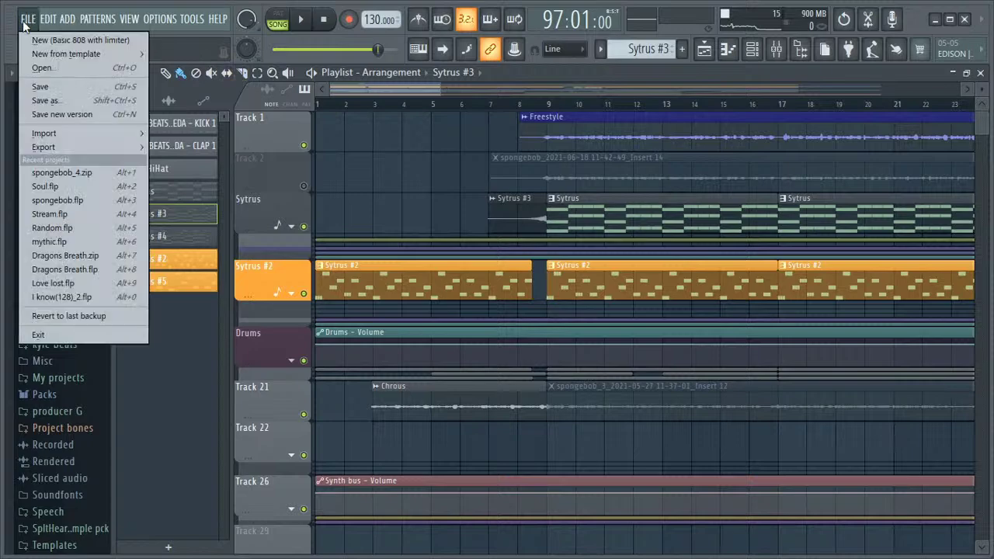
left_click(41, 68)
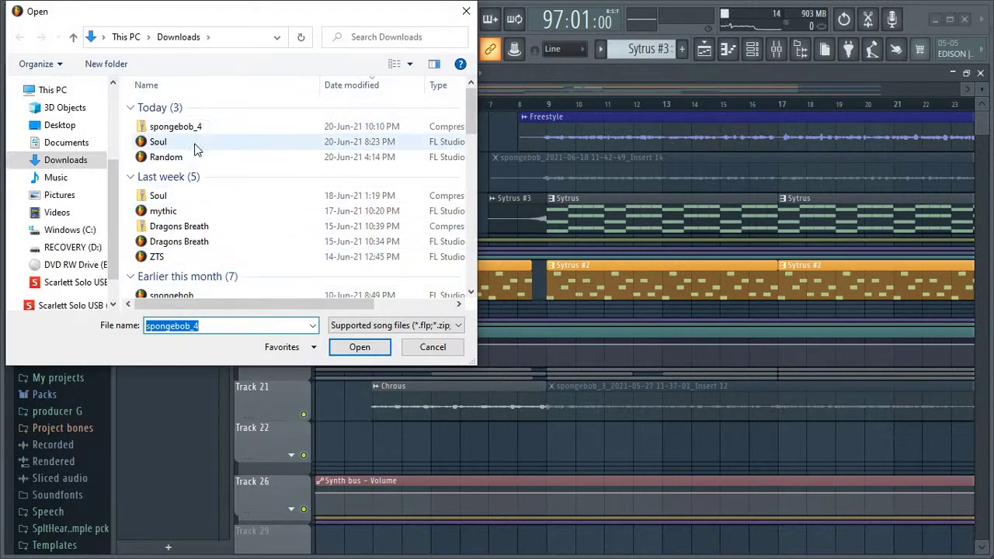
double_click(193, 159)
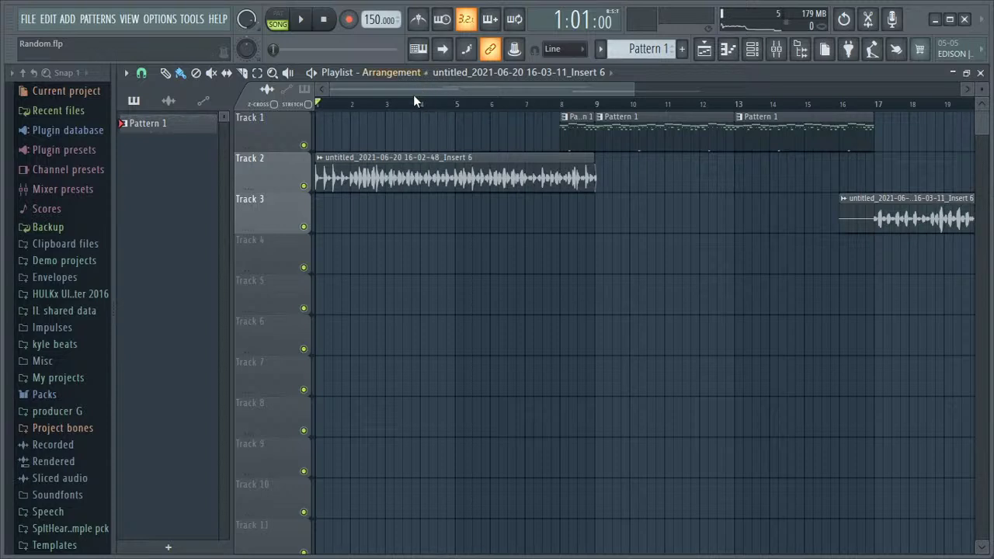
Step: Play the song, set the master volume to 60%, and restart playback from bar 7
key("space")
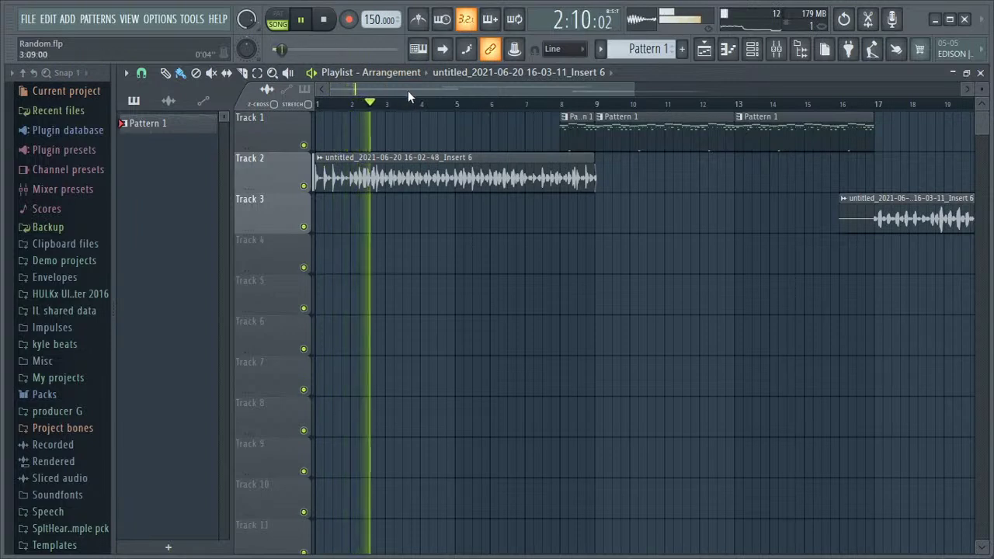
left_click_drag(252, 21, 252, 59)
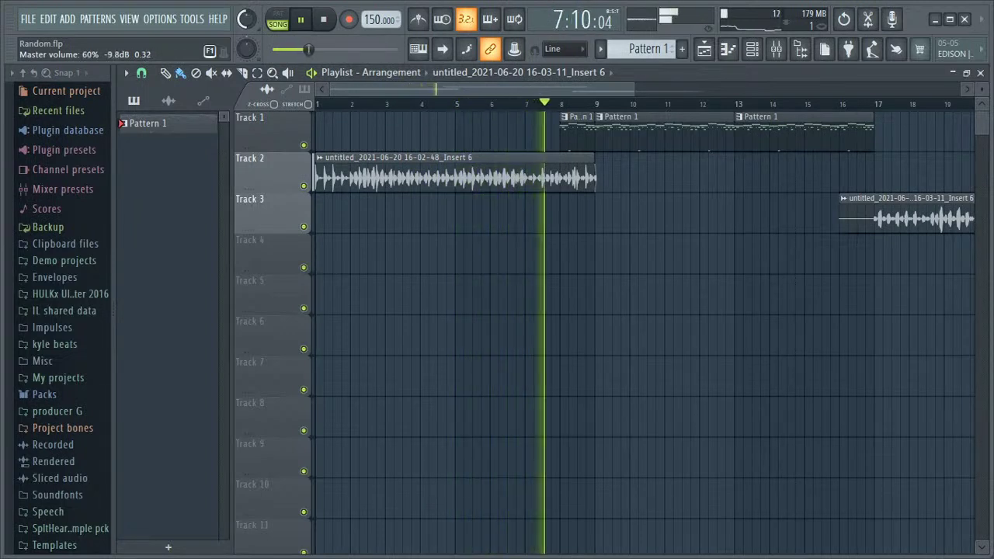
left_click_drag(423, 88, 446, 91)
key("space")
key("space")
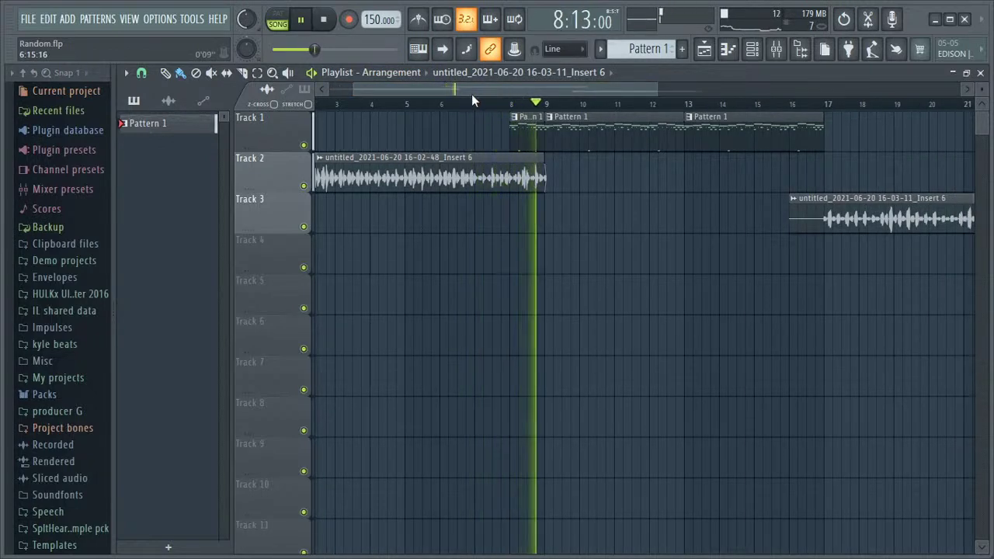
Step: Follow playback through the Pattern 1 clips to bar 19, examining the Drum Bus and Insert 6 effect chains in the mixer
left_click_drag(470, 87, 526, 90)
left_click(781, 55)
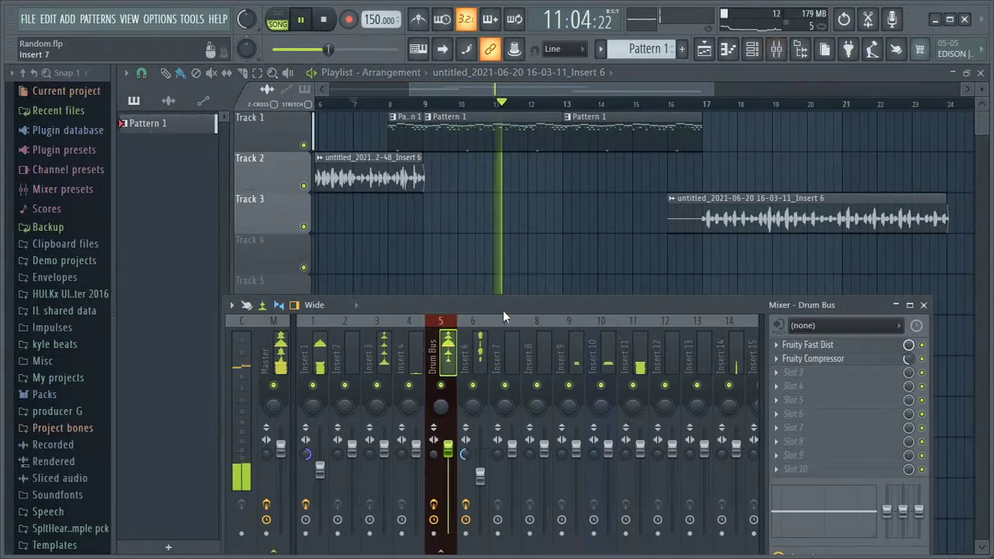
left_click(474, 319)
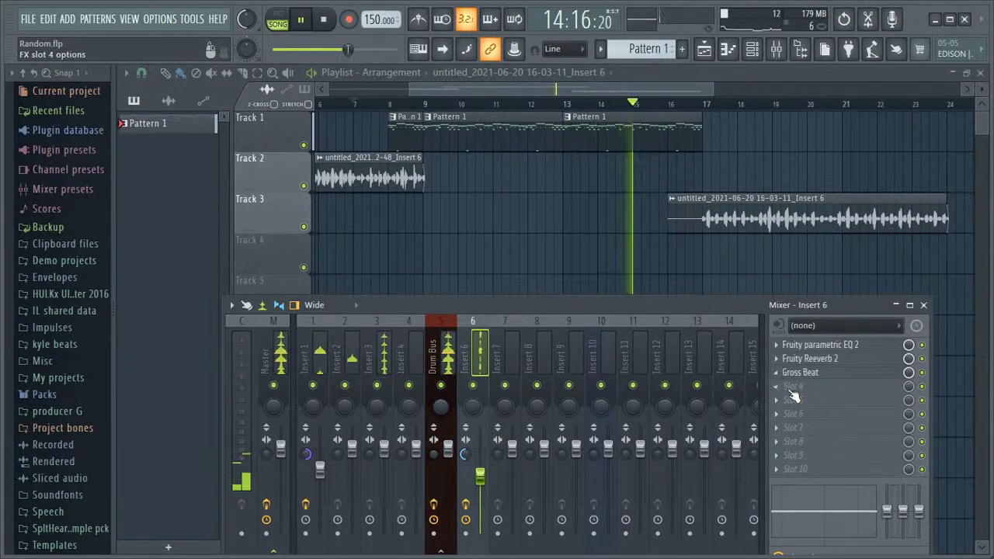
left_click(923, 304)
left_click_drag(570, 90, 594, 85)
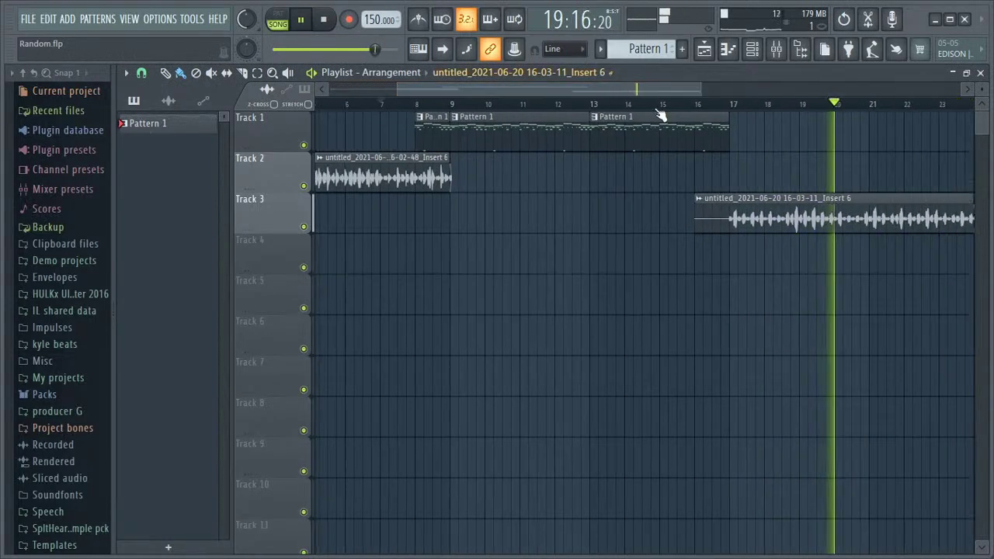
mouse_move(524, 84)
left_mouse_down()
mouse_move(577, 85)
mouse_move(530, 85)
left_mouse_up()
Step: Play Pattern 1 in pattern mode with its piano roll and channel rack open, moving the channel rack clear before stopping
left_click(278, 20)
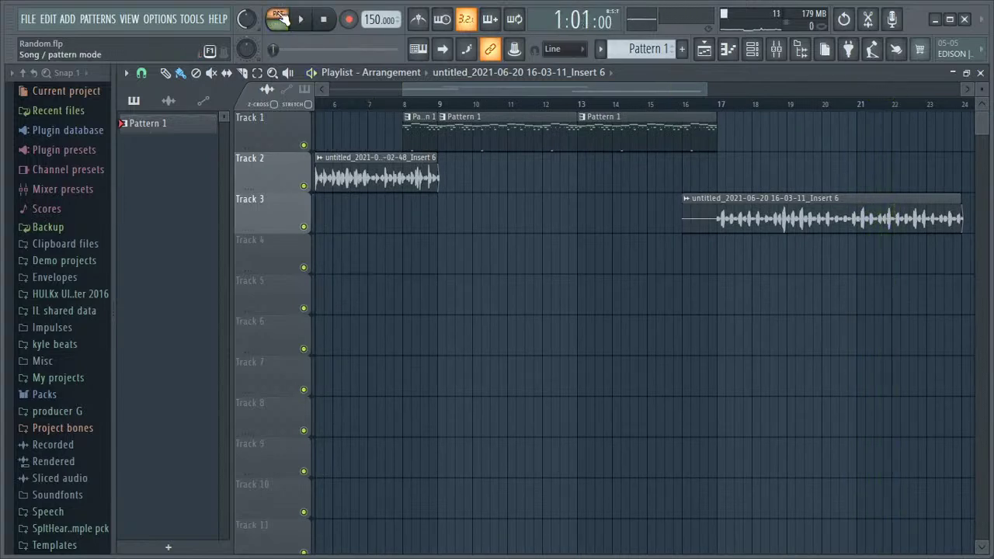
left_click(165, 126)
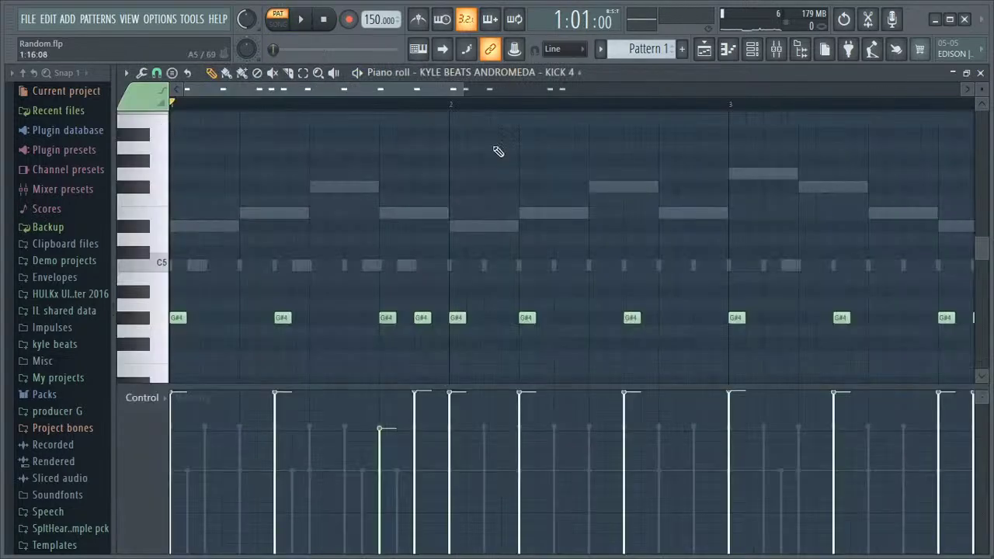
key("space")
key("F6")
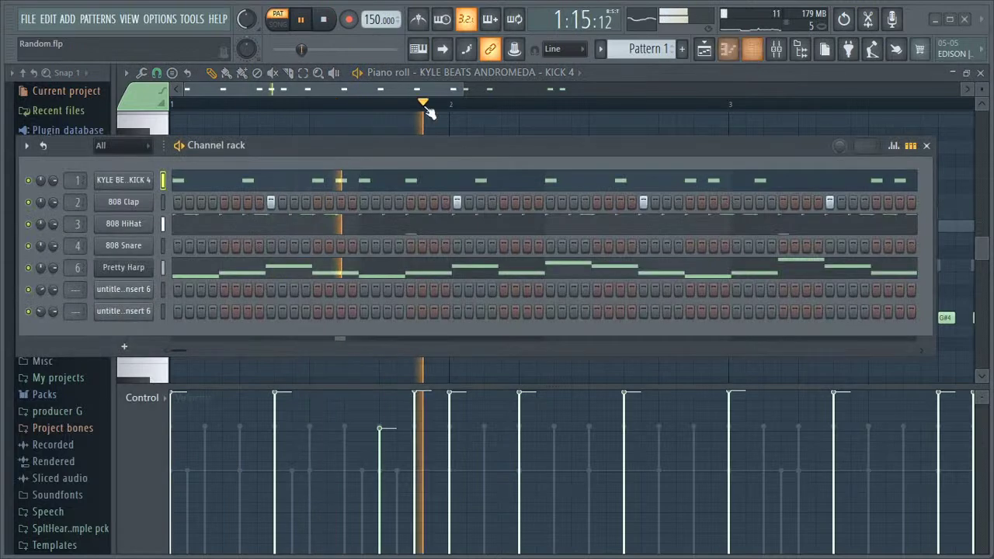
left_click_drag(299, 145, 348, 114)
key("space")
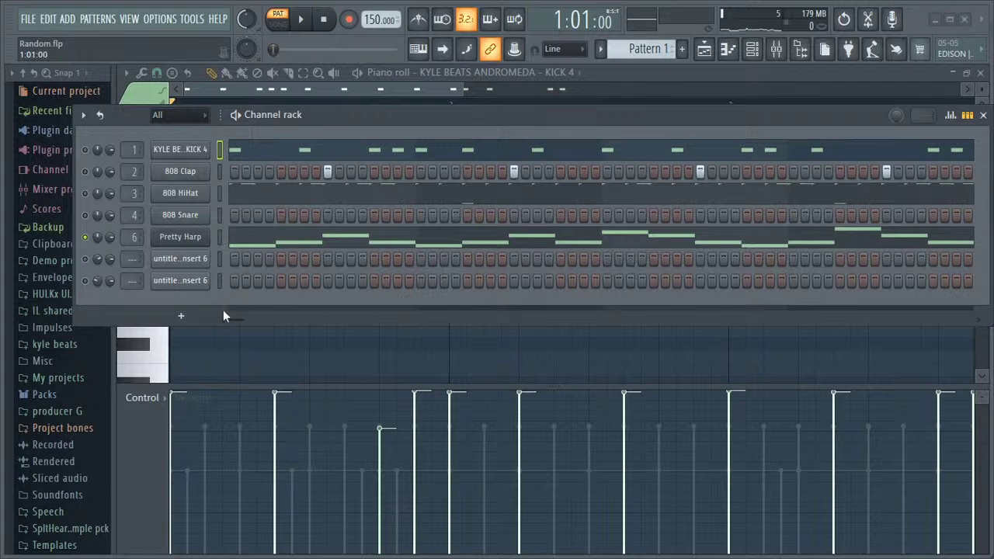
Step: Play Pattern 1 and load Fruity Compressor into effect slot 4 of mixer track Insert 6
key("space")
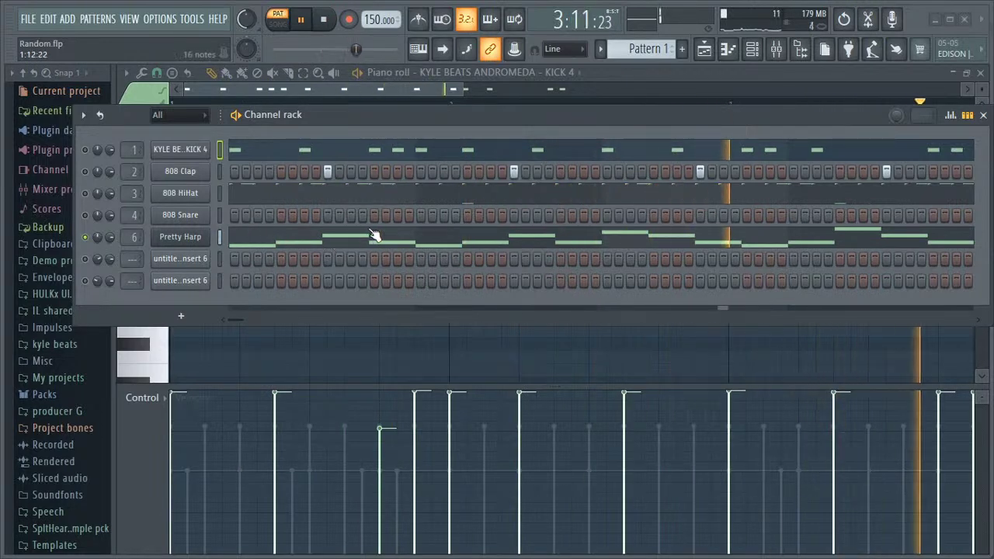
left_click(776, 50)
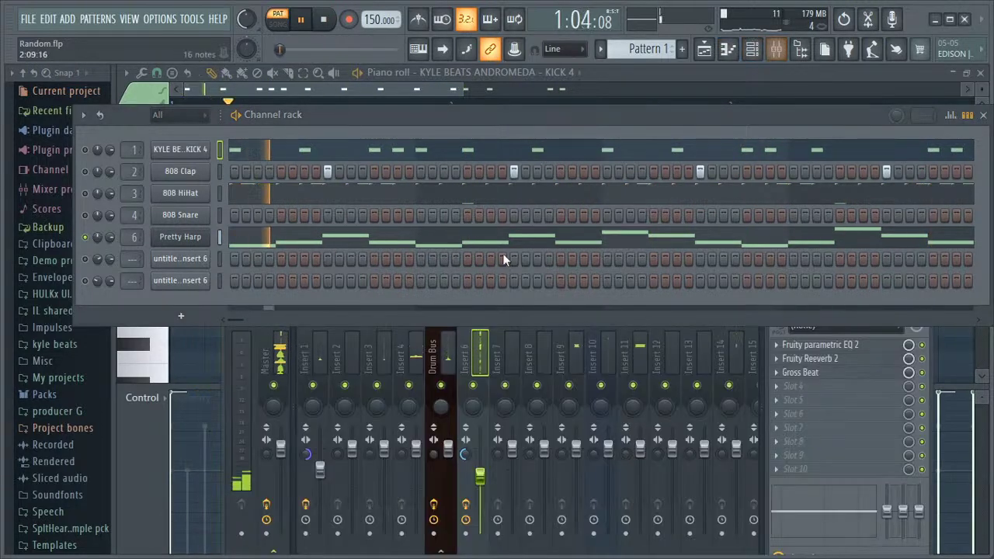
left_click(810, 388)
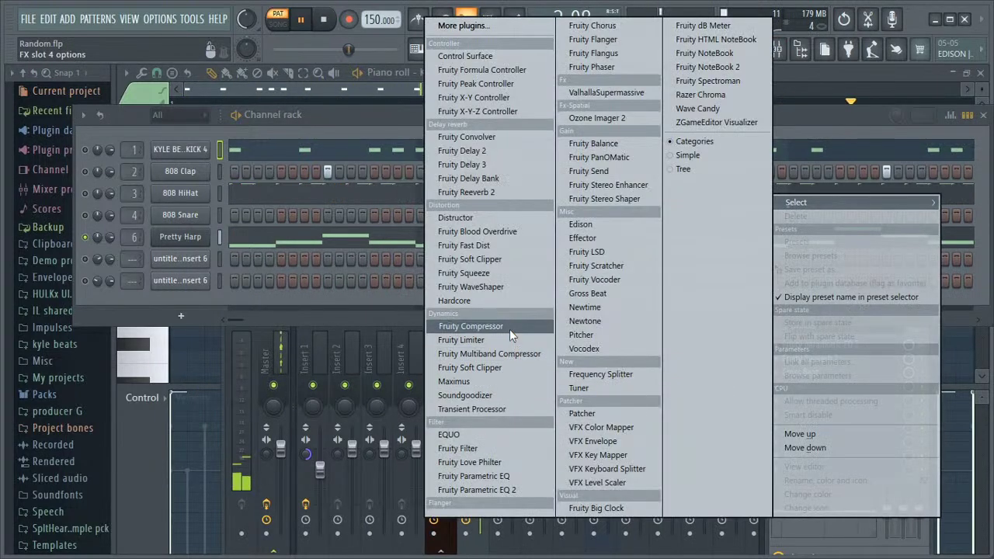
left_click(509, 329)
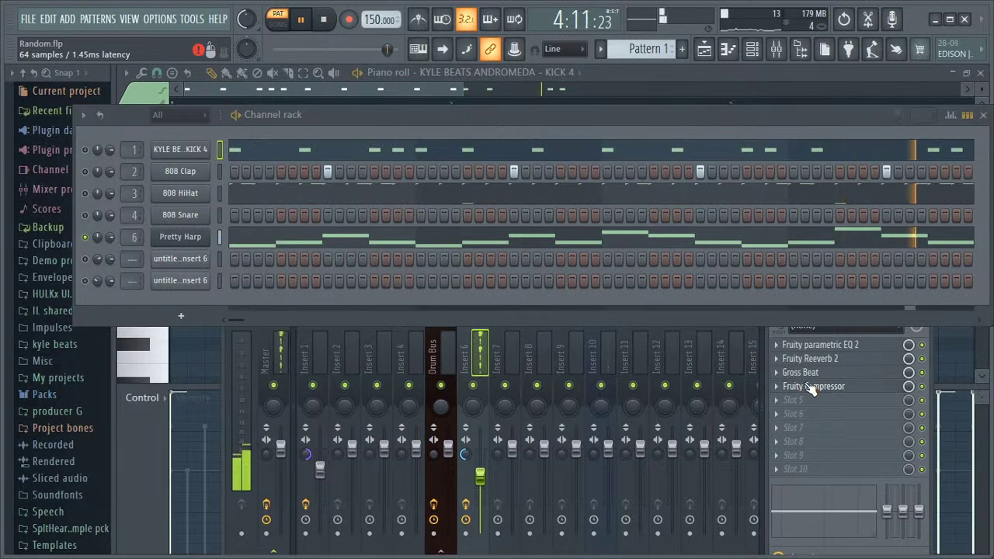
Step: Rearrange the Fruity Compressor window and channel rack so the compressor controls and Insert 6 effect slots are uncovered
left_click_drag(691, 131, 574, 333)
left_click_drag(288, 343, 394, 110)
key("space")
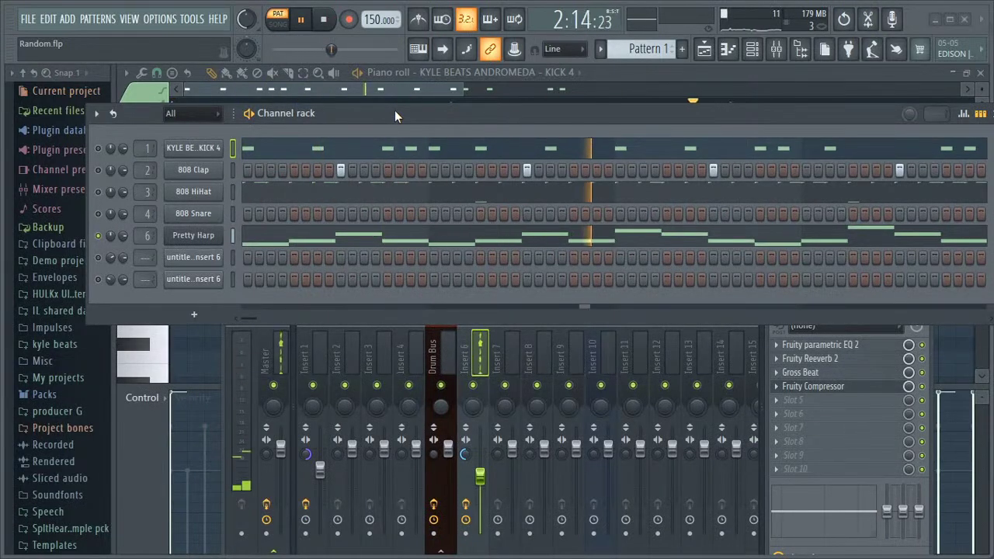
left_click_drag(395, 110, 329, 400)
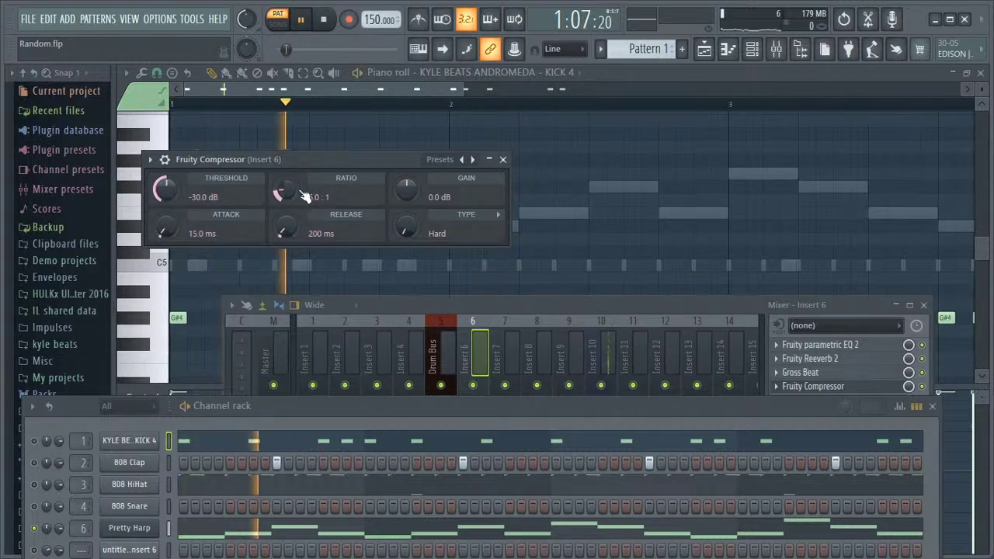
Step: Set the Insert 6 compressor's ratio to 6.1:1 and gain to 19.5 dB during playback, and close the compressor
left_click_drag(294, 188, 294, 165)
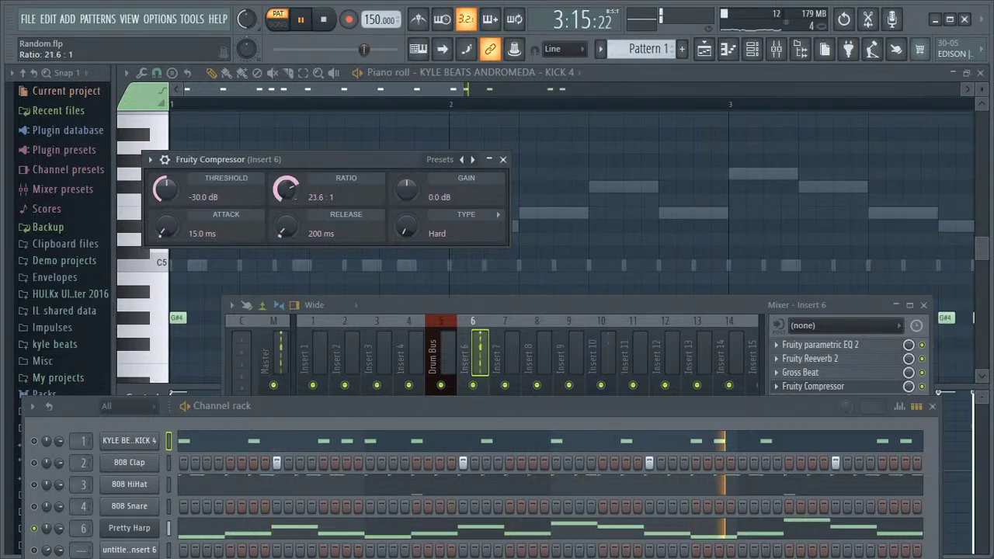
left_click_drag(406, 188, 406, 167)
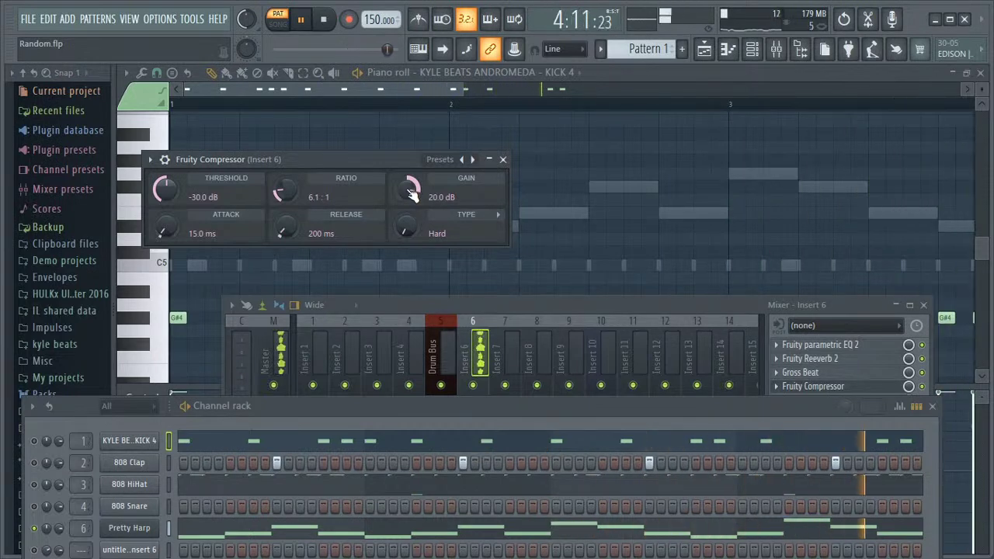
left_click_drag(414, 191, 414, 194)
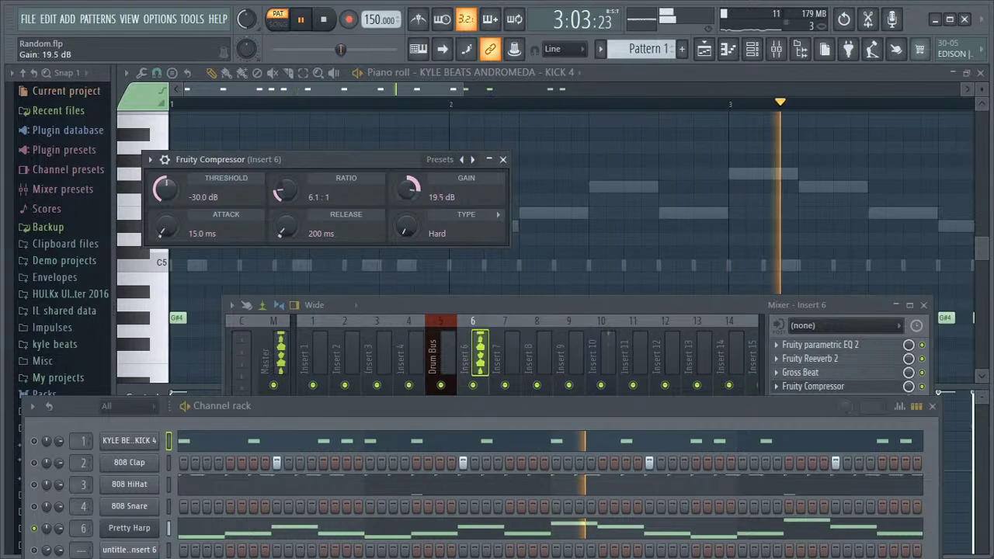
left_click(503, 159)
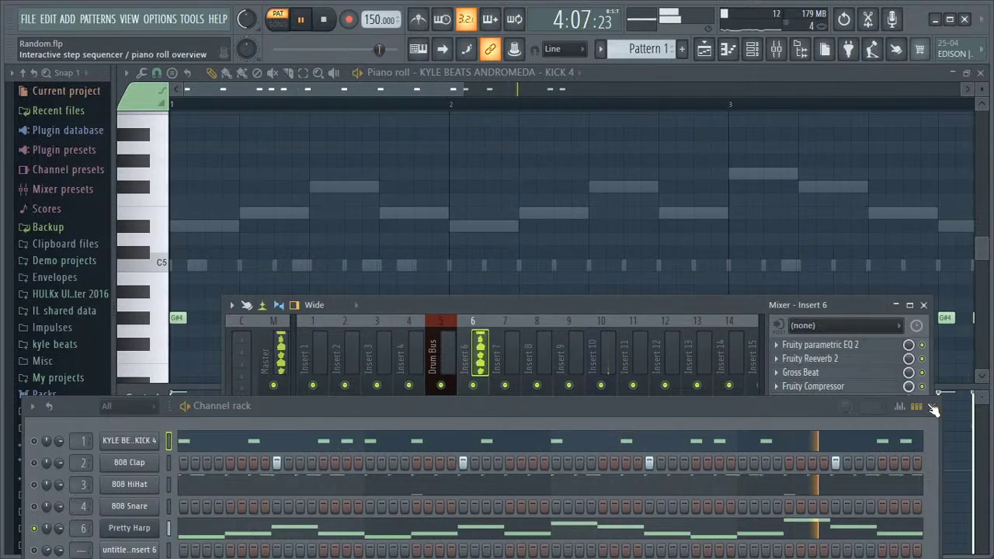
Step: Close and reopen the channel rack, audition the 808 HiHat by unmuting it, and reposition the rack over the mixer
left_click(932, 405)
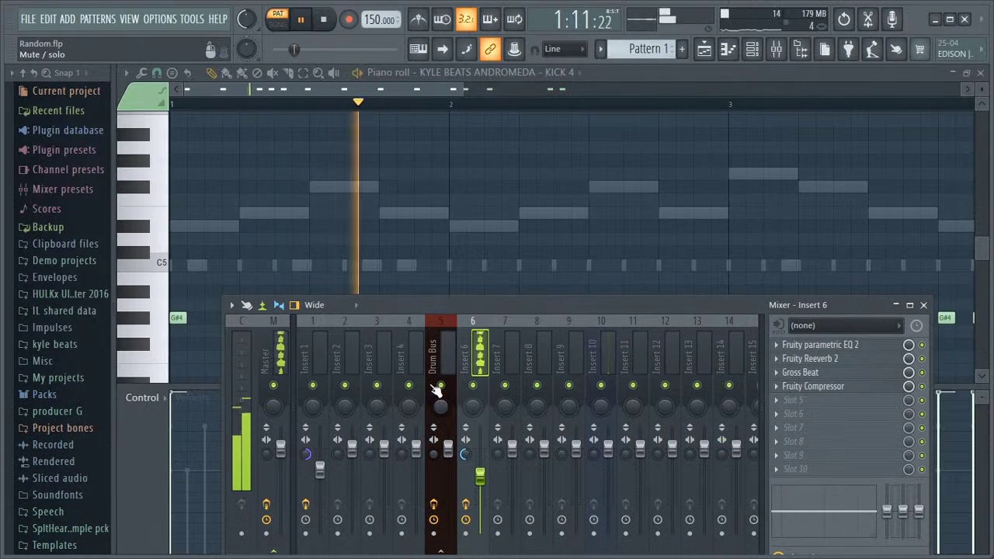
key("F6")
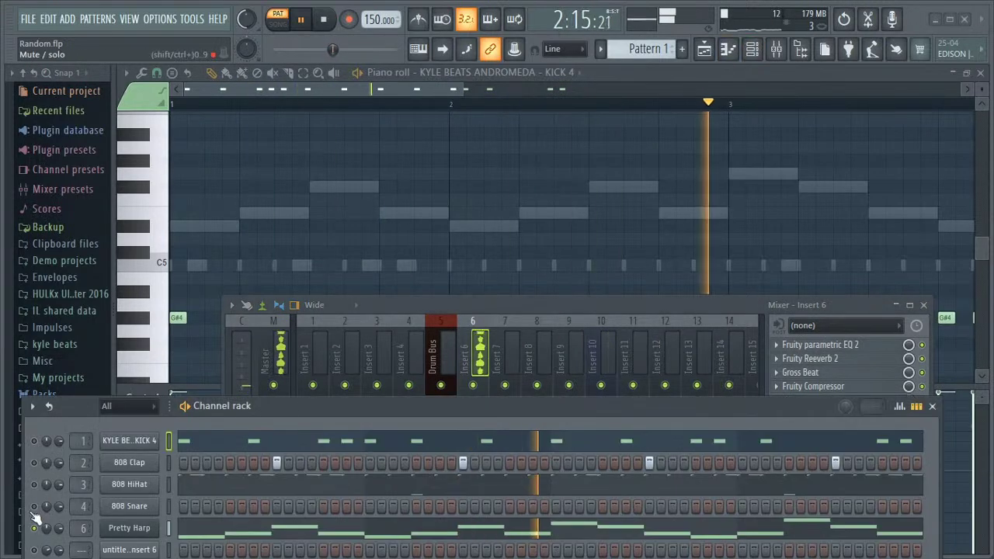
left_click(34, 484)
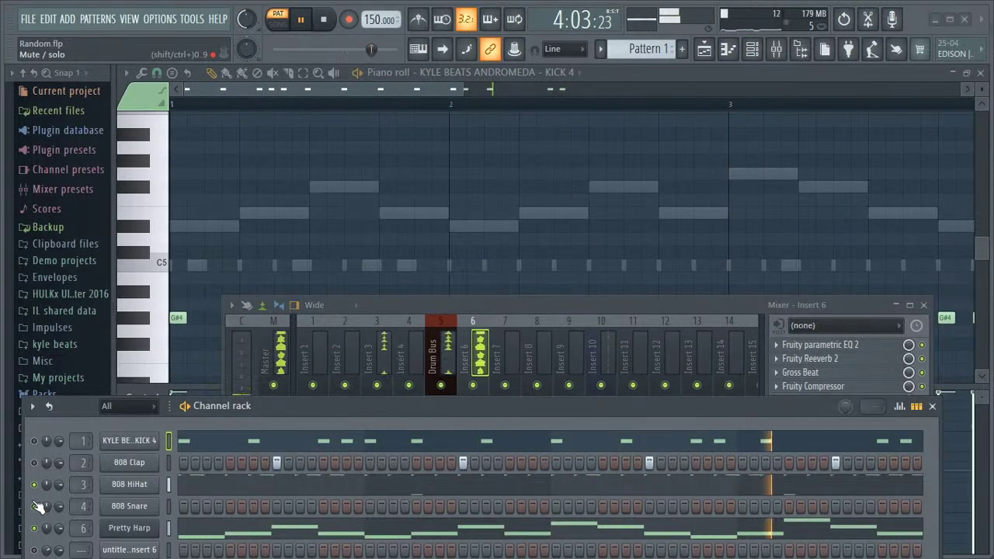
left_click_drag(317, 400, 339, 227)
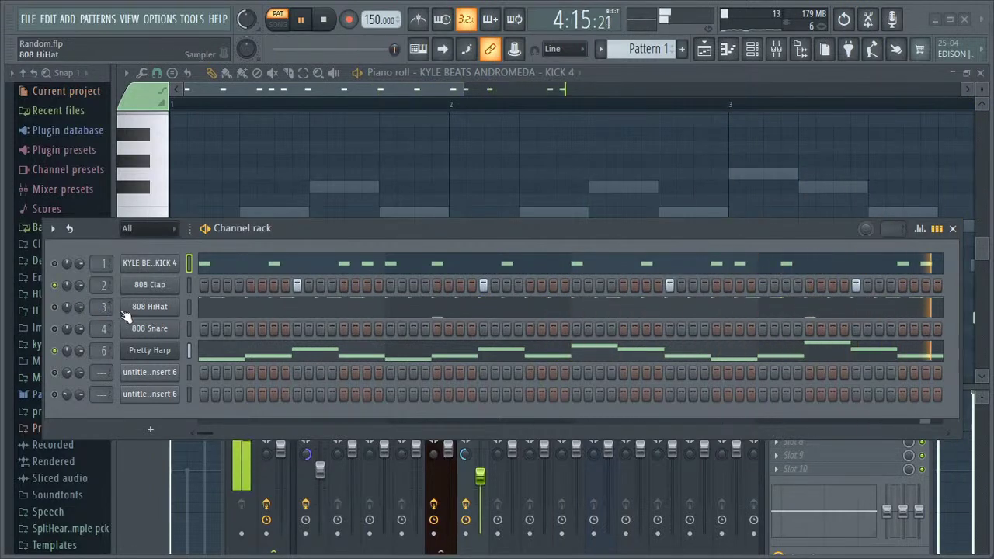
Step: Restart Pattern 1 and toggle the 808 Clap's mute to compare it against the Pretty Harp, leaving the clap unmuted
key("space")
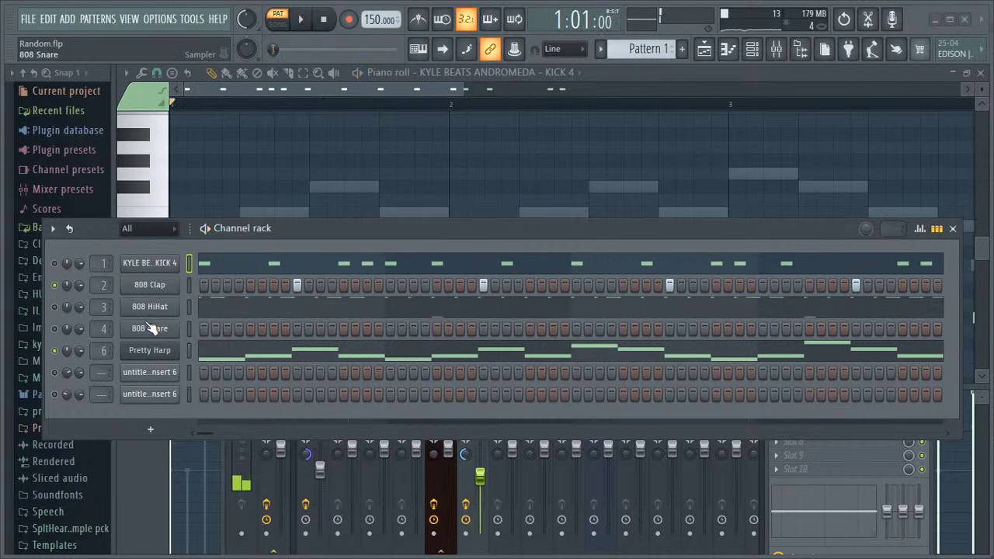
key("space")
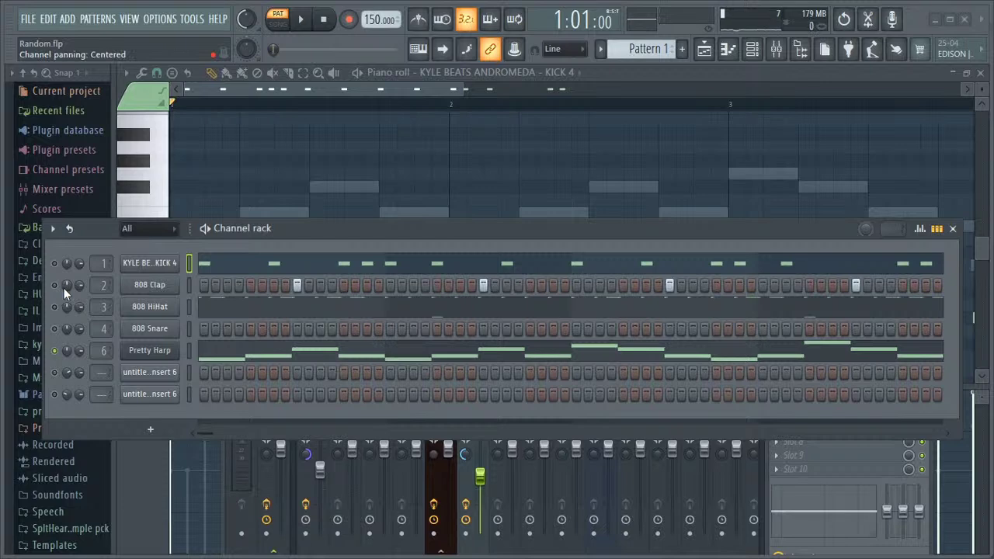
key("space")
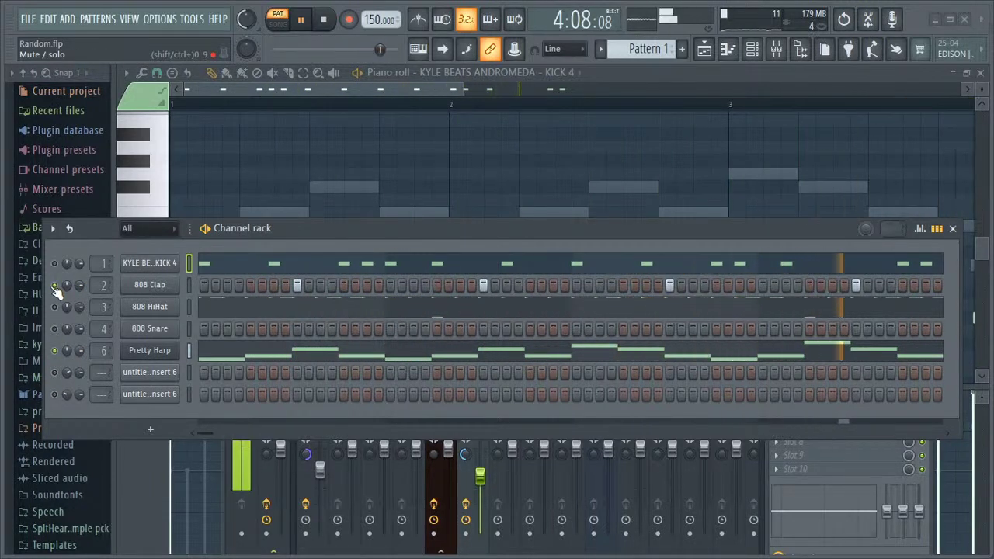
left_click(54, 285)
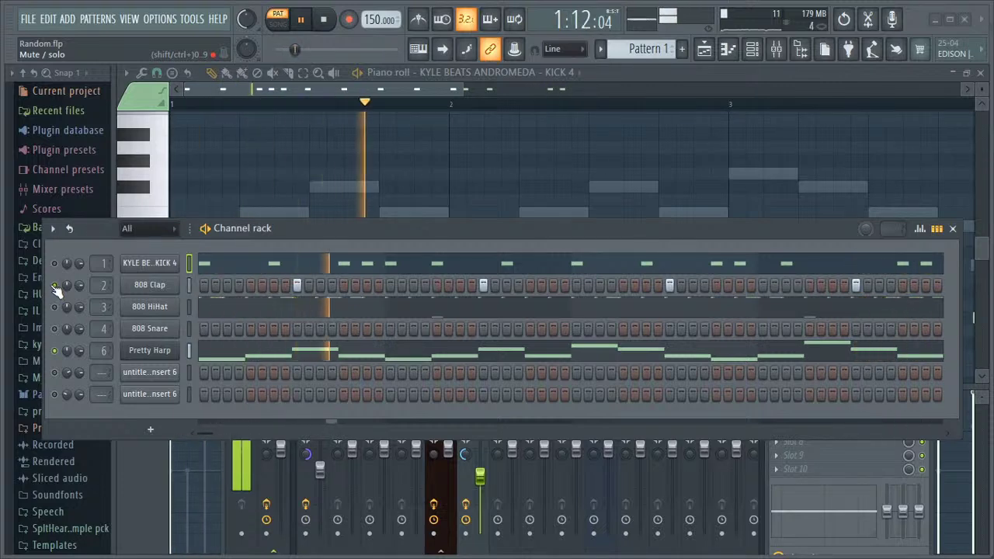
left_click(55, 287)
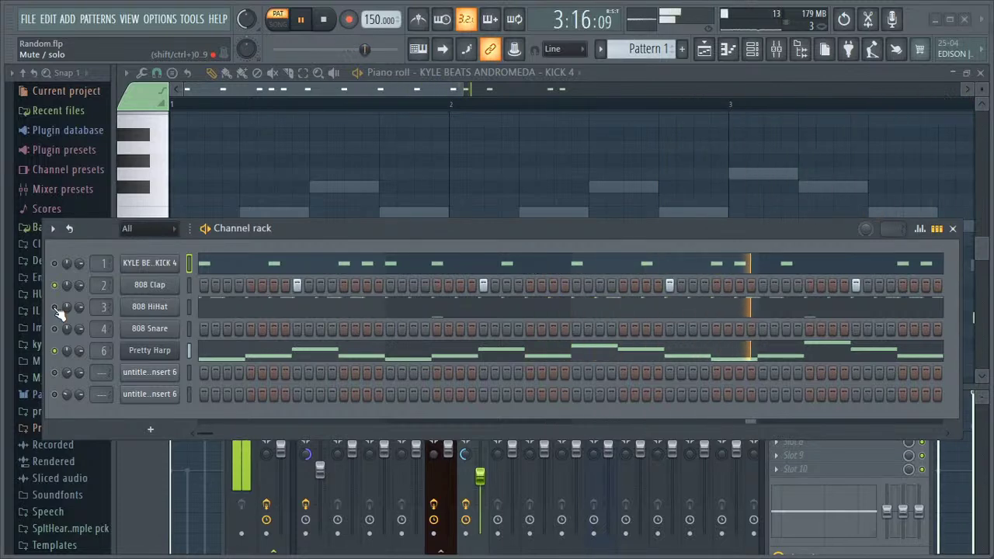
Step: Unmute the 808 HiHat and kick channels, mute the Pretty Harp, and stop playback
left_click(56, 308)
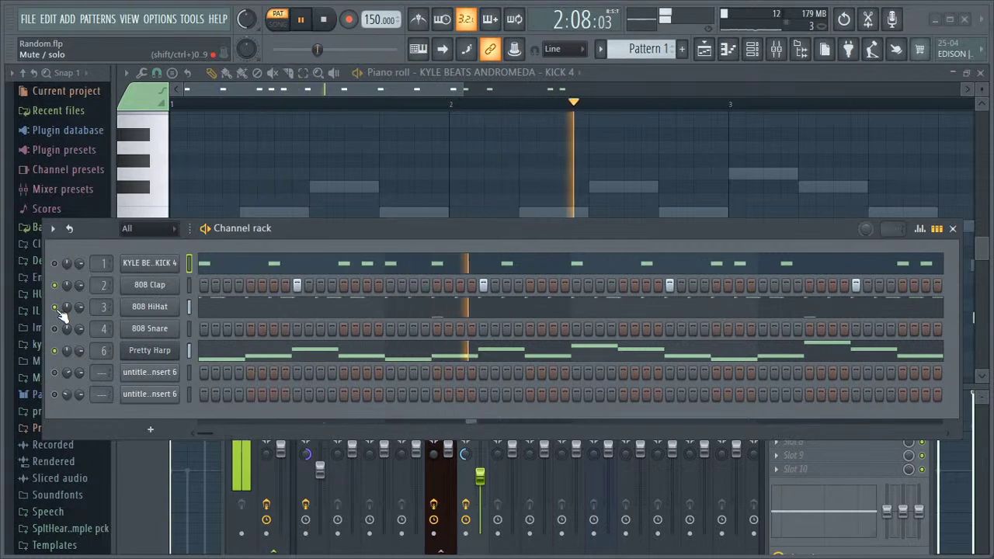
left_click(56, 329)
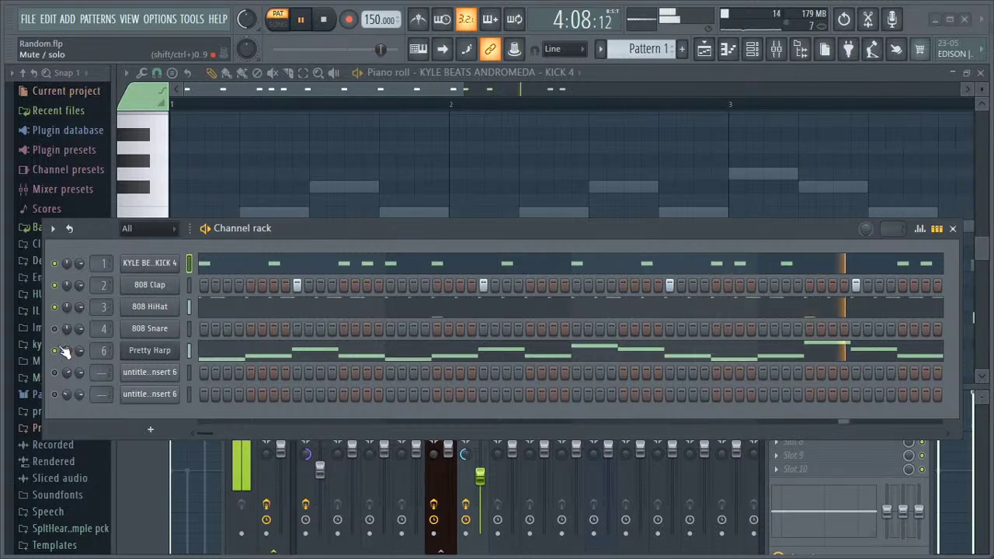
key("space")
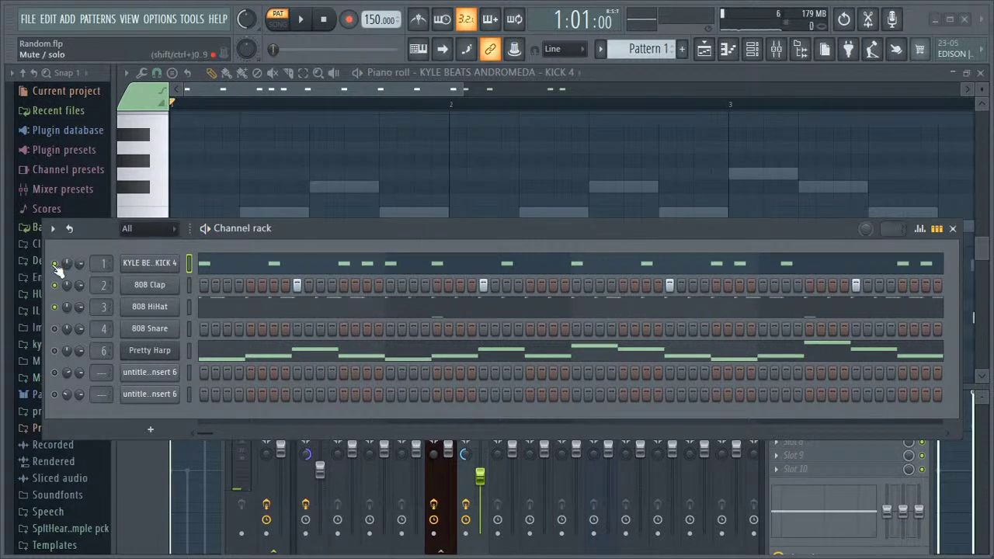
right_click(146, 330)
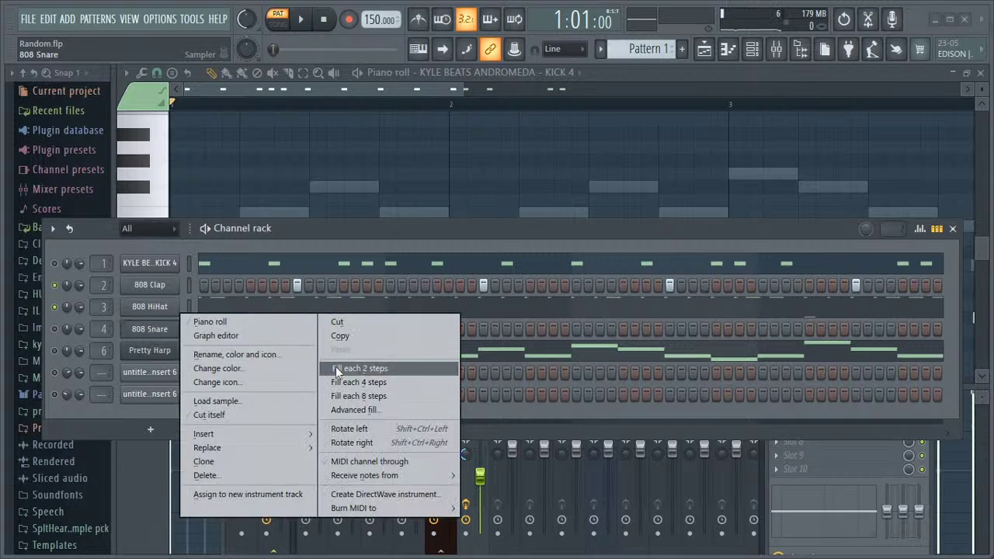
left_click(153, 329)
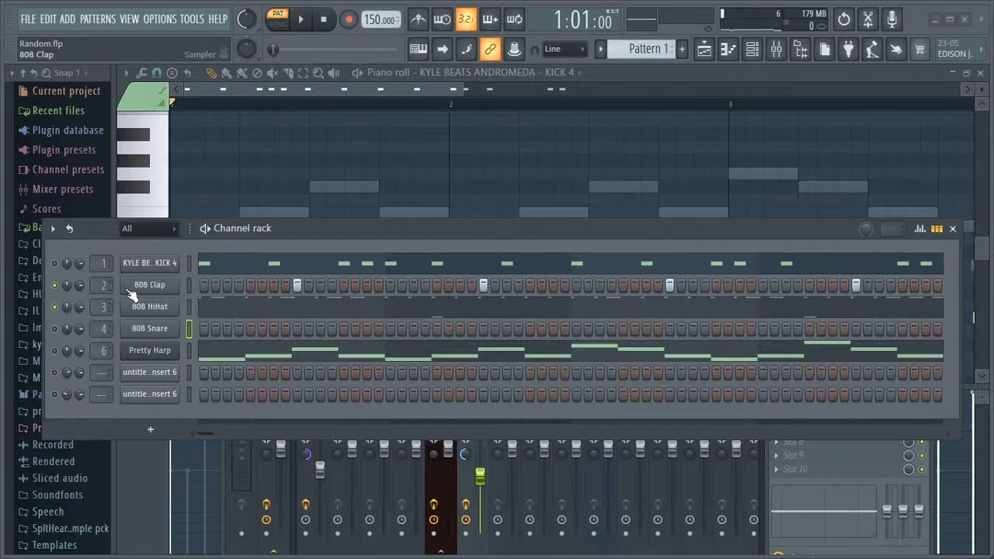
key("space")
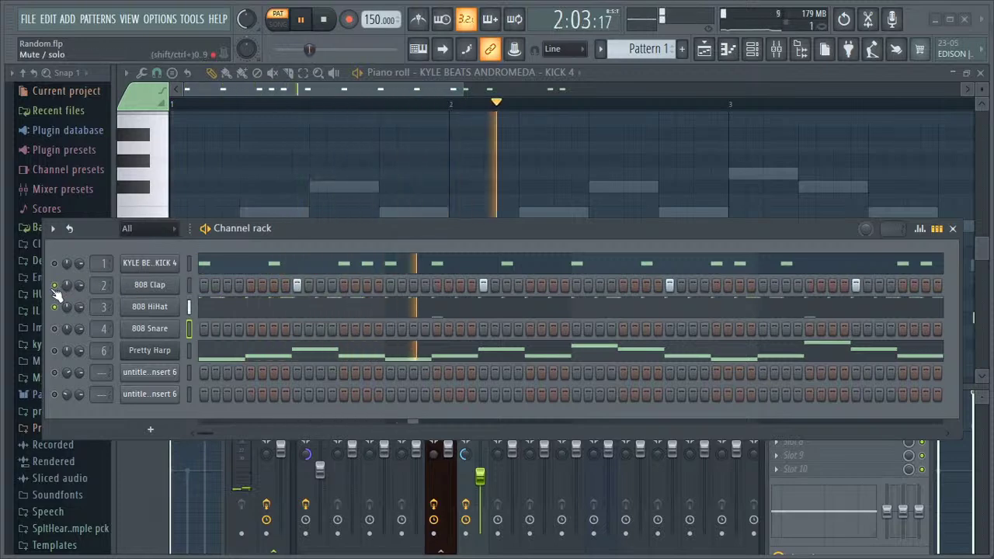
Step: Play Pattern 1 to listen to its drum channels together, and move the channel rack higher
key("space")
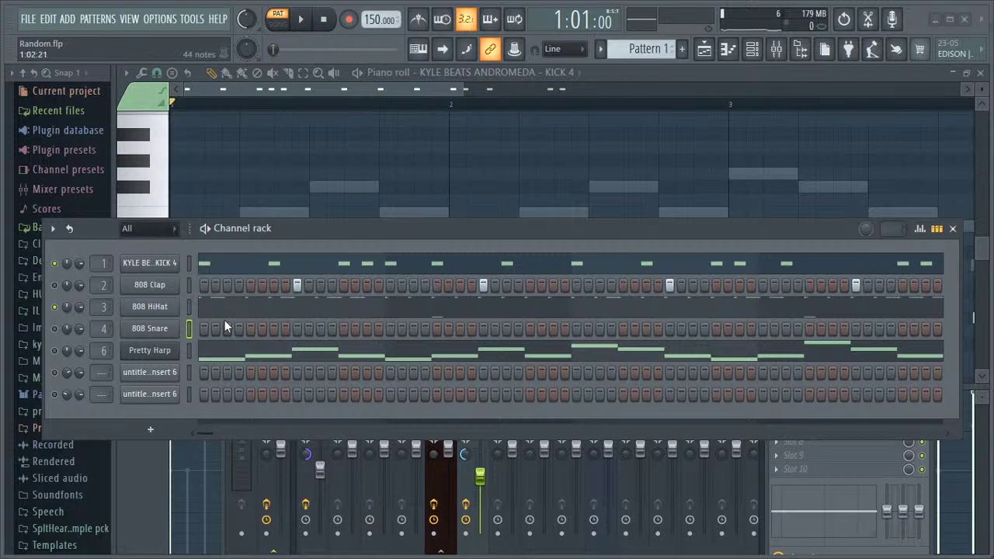
key("space")
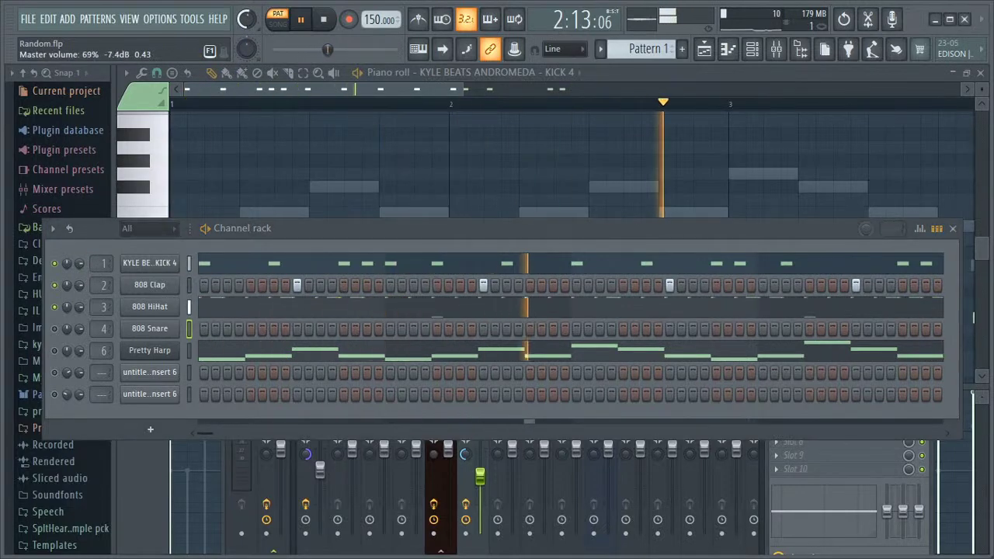
left_click_drag(376, 227, 386, 196)
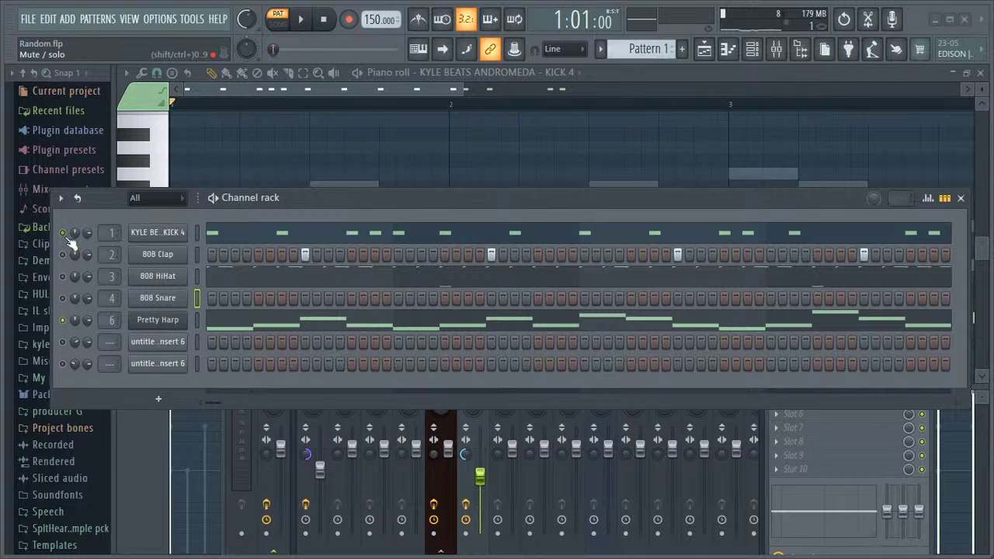
Step: Play the Pretty Harp melody and unmute the 808 HiHat, 808 Clap and kick channels one after another
key("space")
left_click(62, 275)
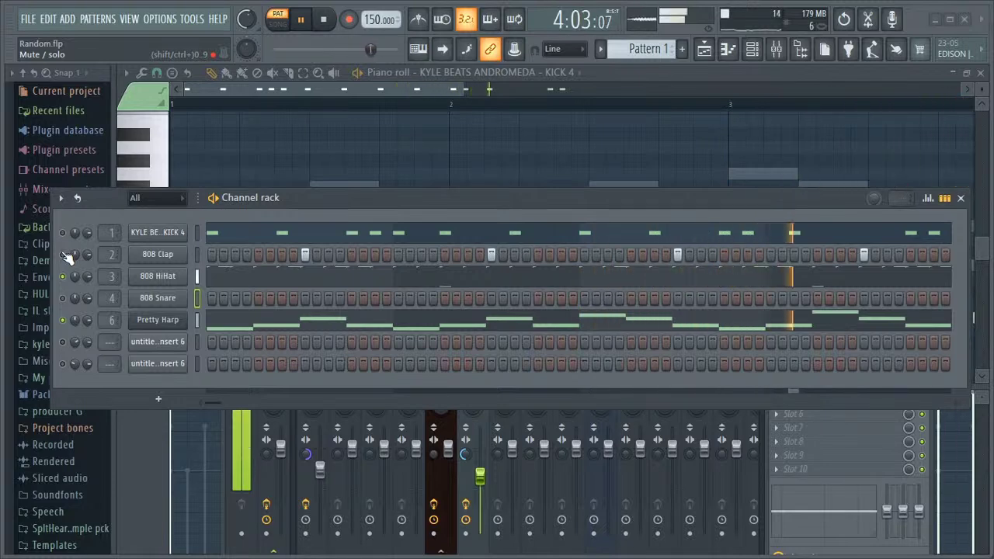
left_click(62, 254)
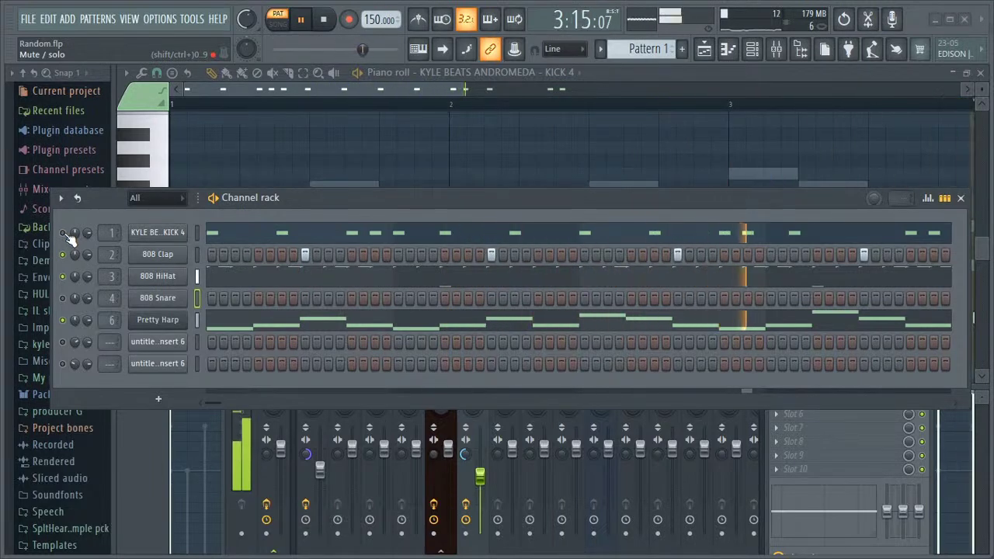
left_click(64, 233)
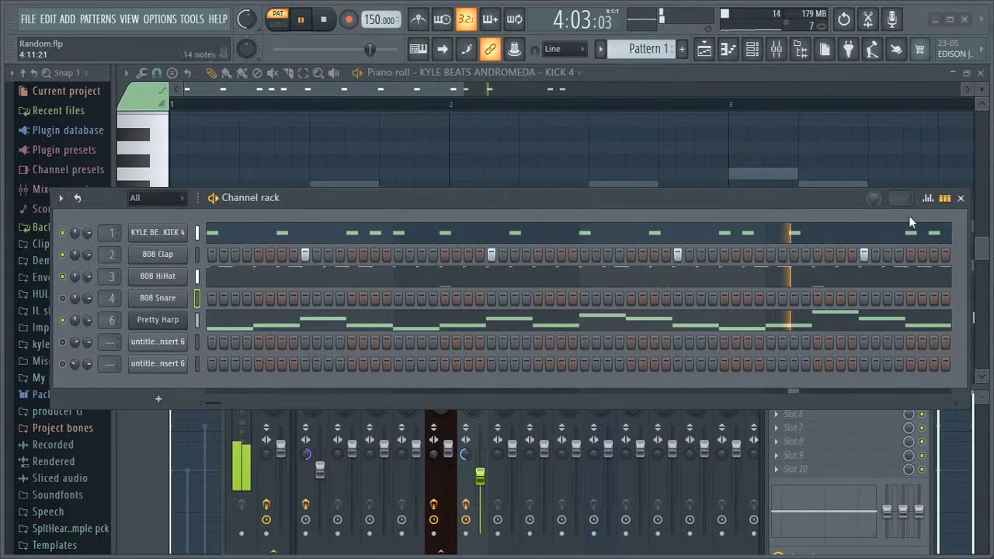
Step: Close the channel rack and mixer, and open the Soul.flp project from the Downloads folder
left_click(962, 199)
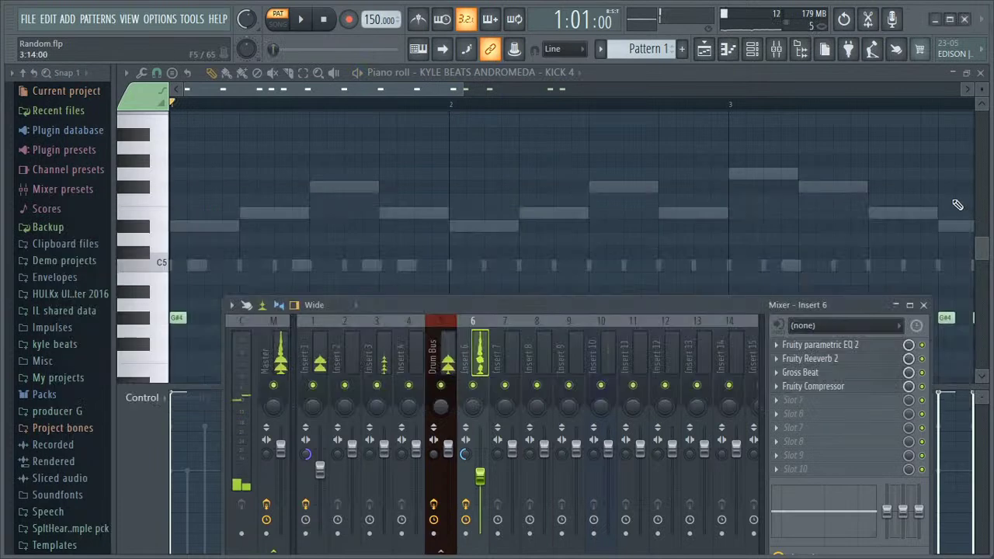
left_click(924, 305)
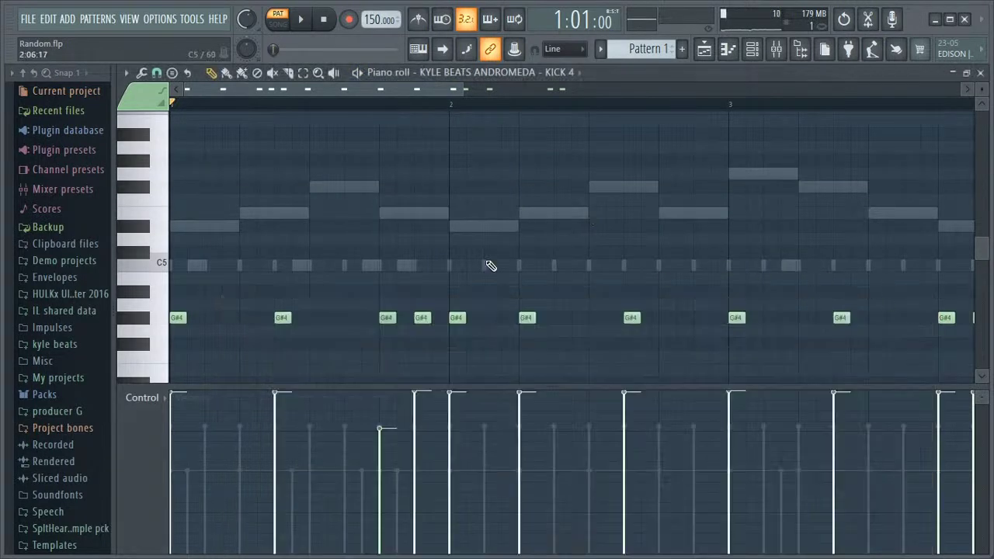
scroll(260, 223, "down", 3)
left_click(25, 19)
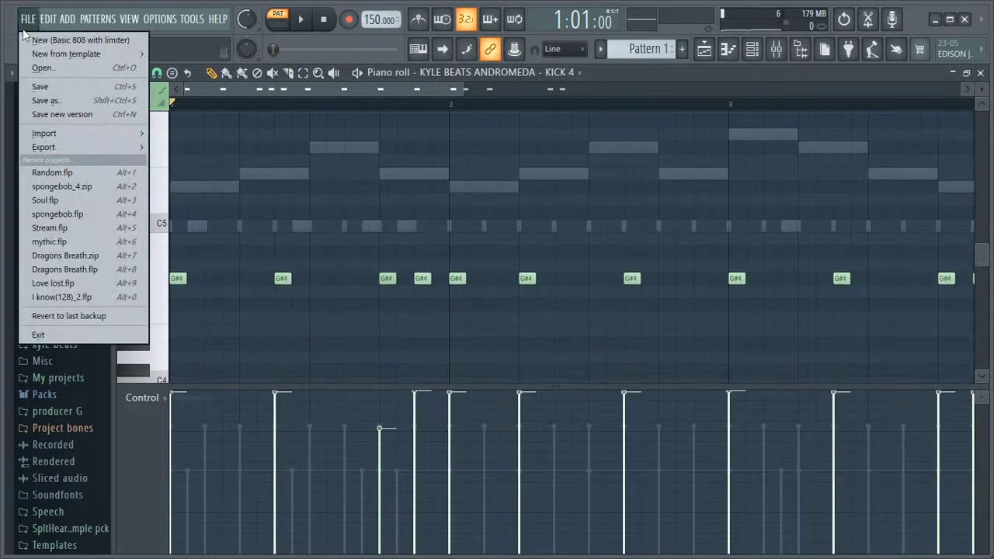
left_click(43, 68)
left_click(518, 311)
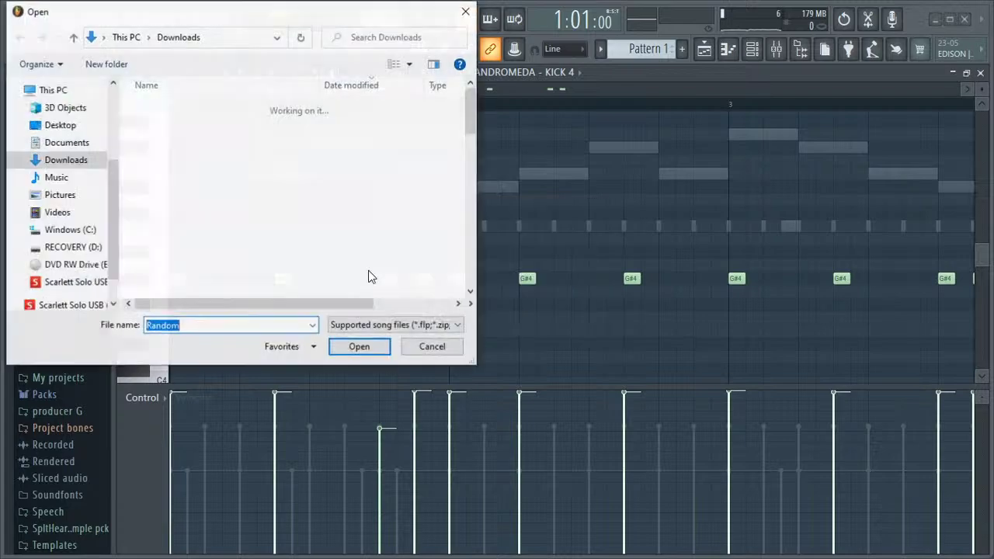
double_click(191, 143)
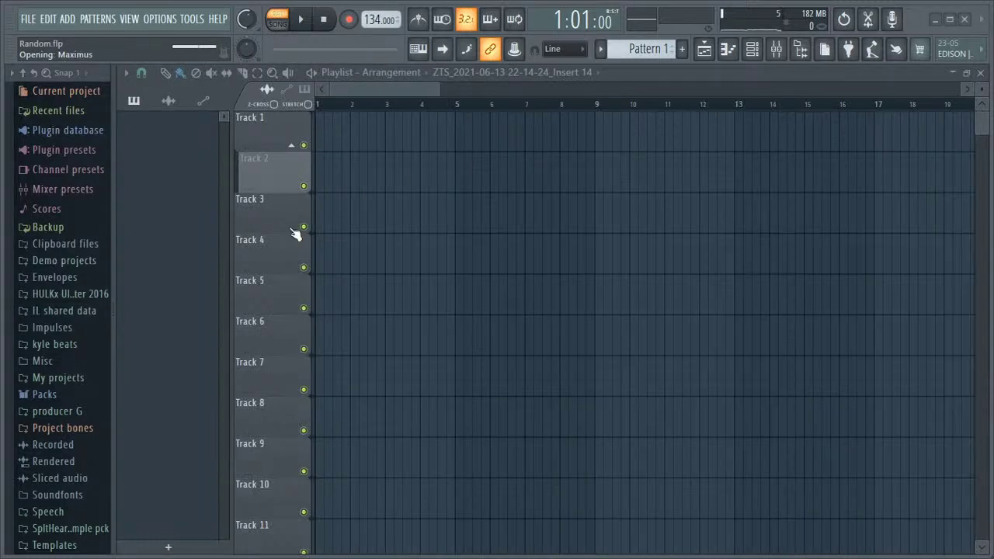
Step: Mute the vocals on Track 1 and collapse its track group, with the full arrangement in view during playback
left_click(304, 145)
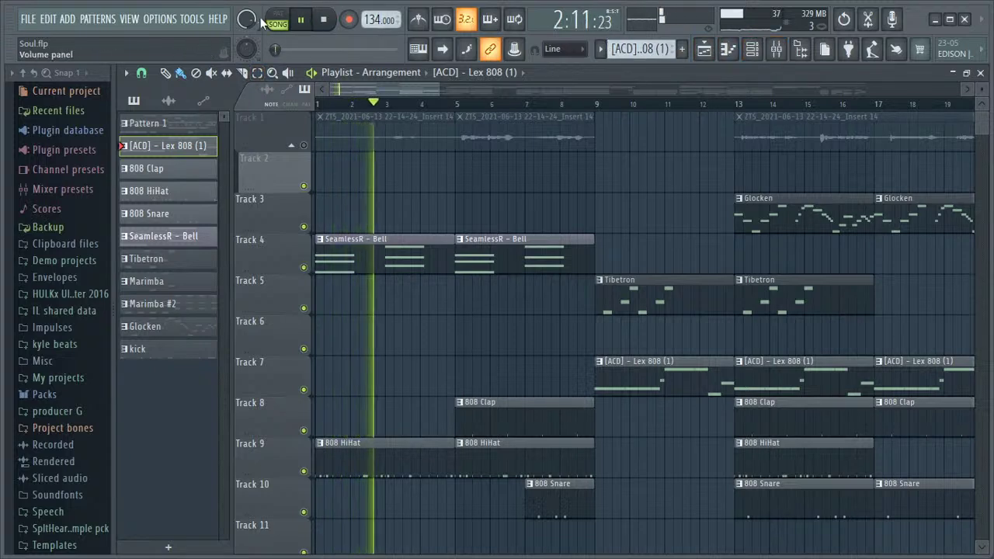
left_click_drag(246, 48, 246, 57)
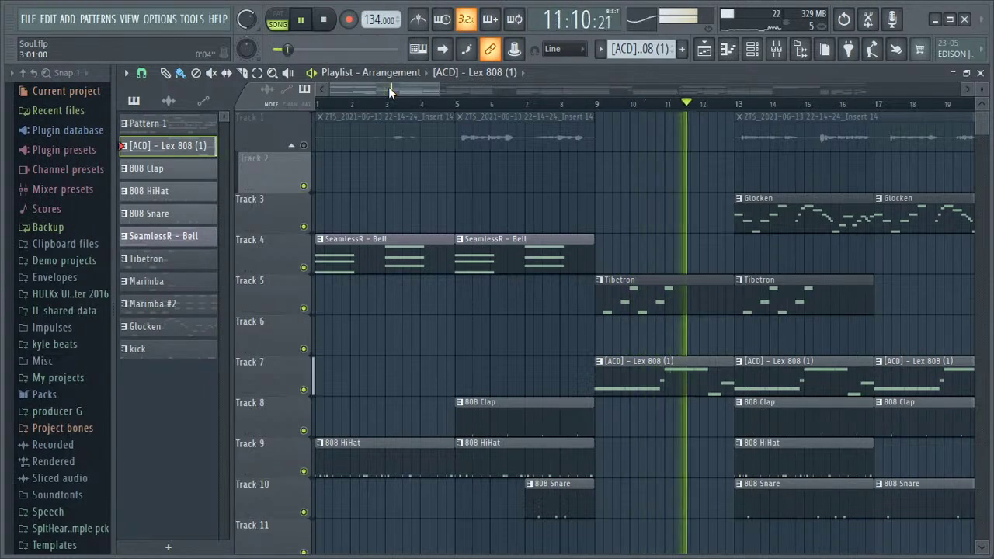
left_click_drag(432, 88, 893, 124)
left_click(294, 145)
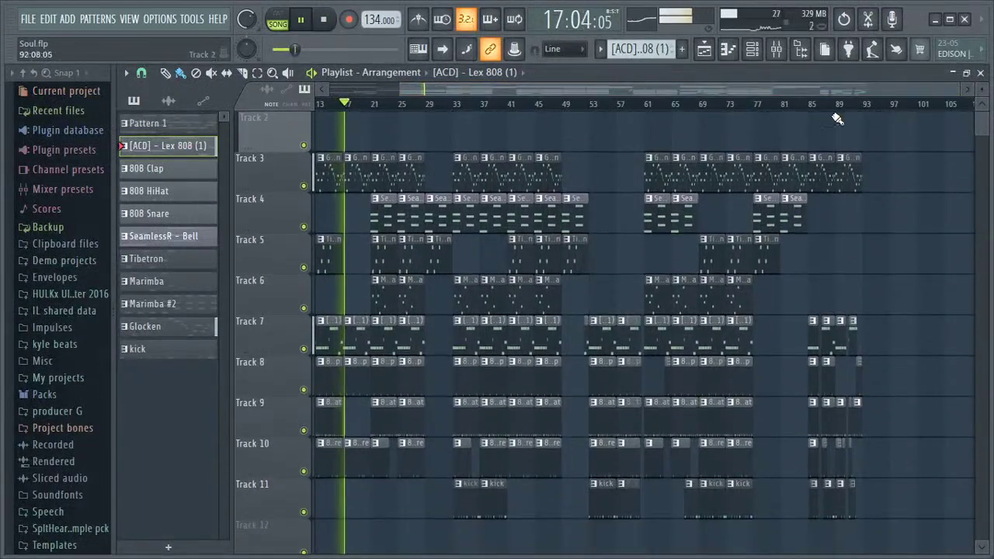
left_click(295, 138)
left_click(296, 147)
scroll(820, 163, "down", 1)
scroll(745, 139, "up", 1)
left_click_drag(557, 91, 466, 85)
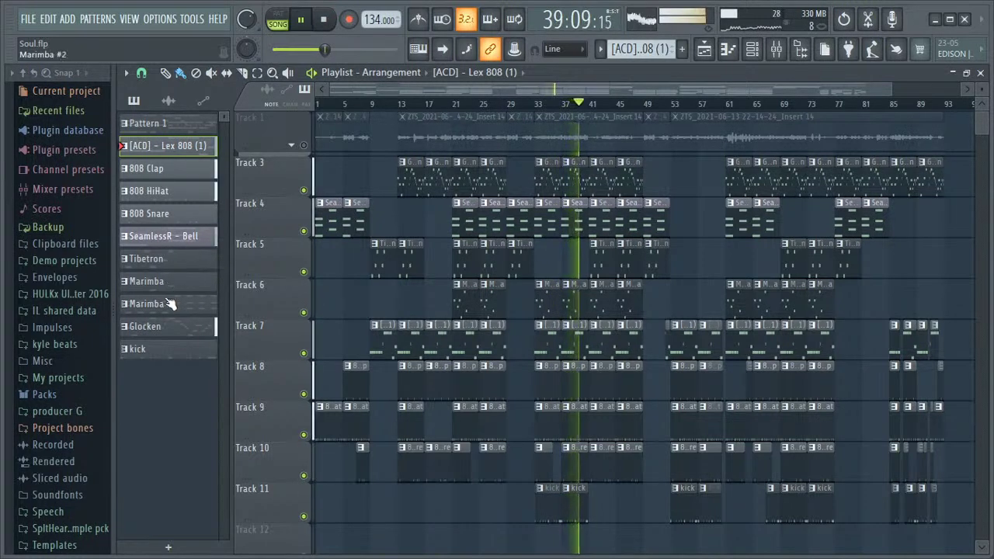
Step: Examine the notes of the Glocken pattern in the piano roll and return to the playlist
double_click(159, 330)
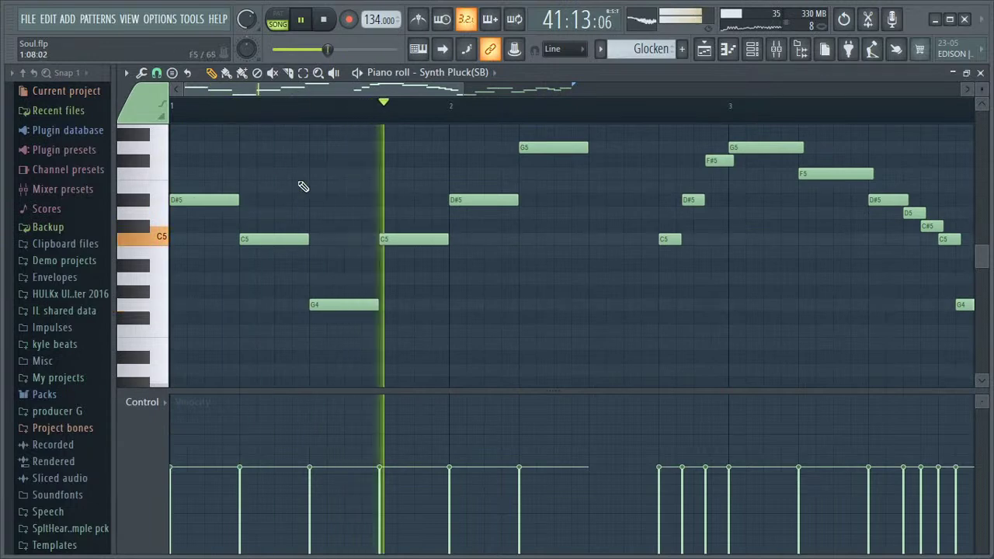
left_click_drag(365, 90, 539, 113)
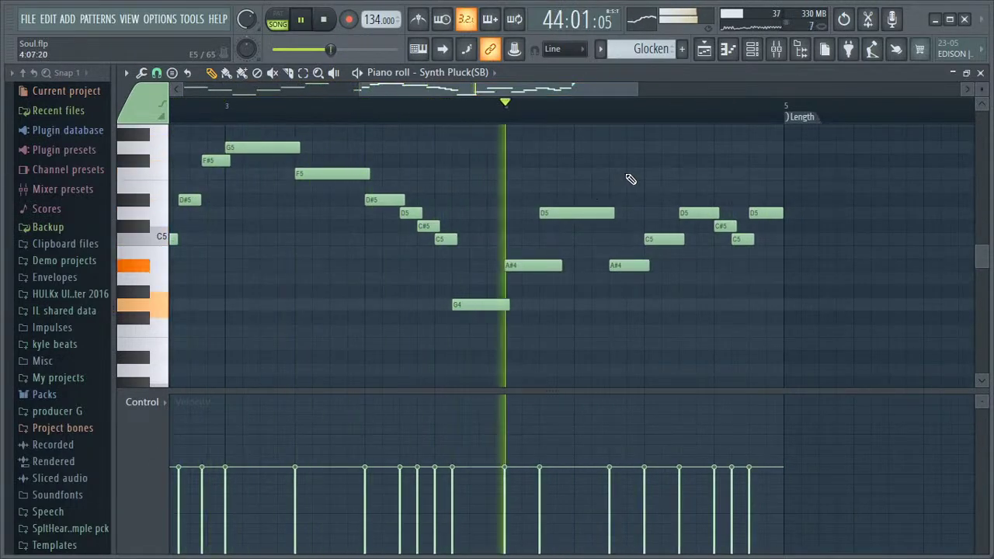
left_click_drag(596, 99, 401, 79)
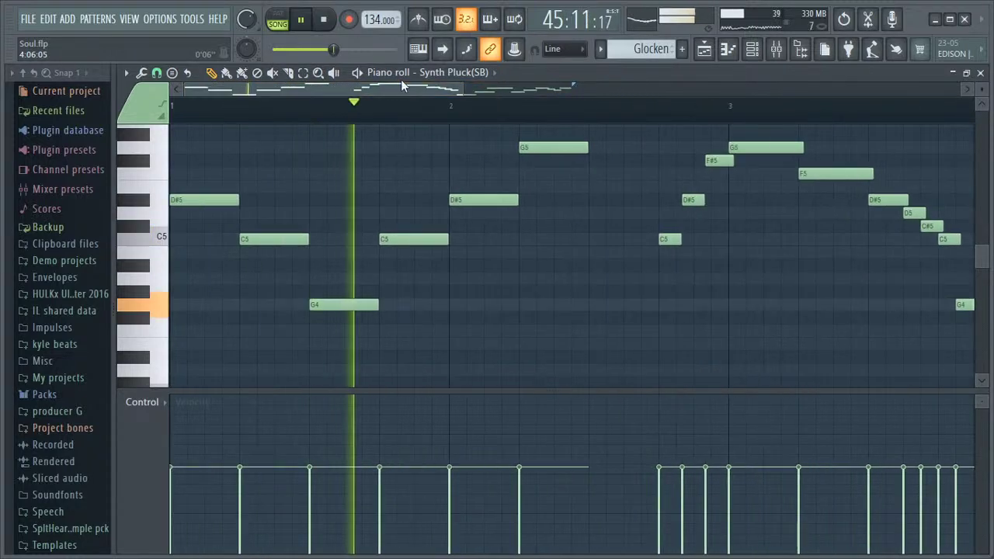
left_click(704, 50)
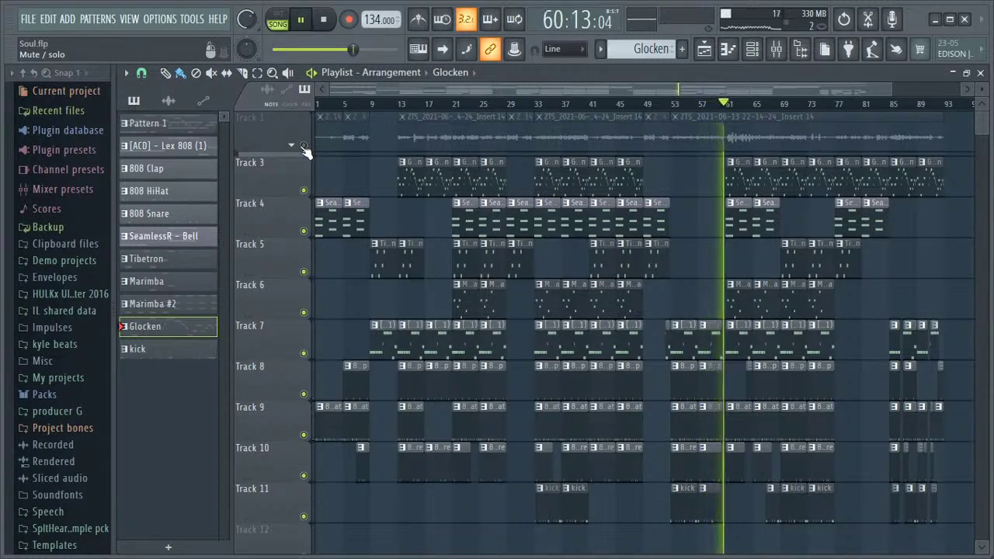
Step: Unmute Track 1, restart the song and mute the vocal clip that starts at bar 13
key("space")
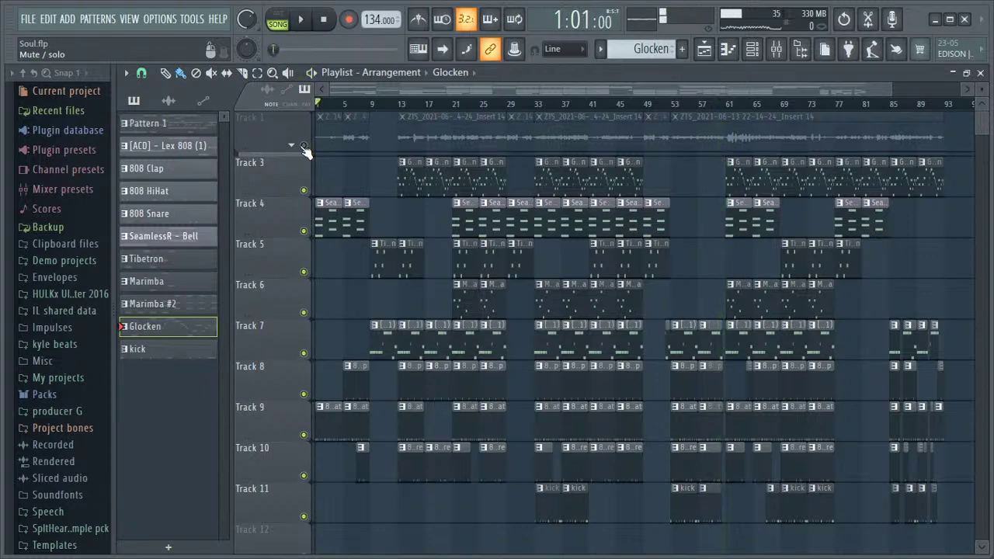
left_click(303, 146)
key("space")
left_click(211, 72)
left_click(450, 118)
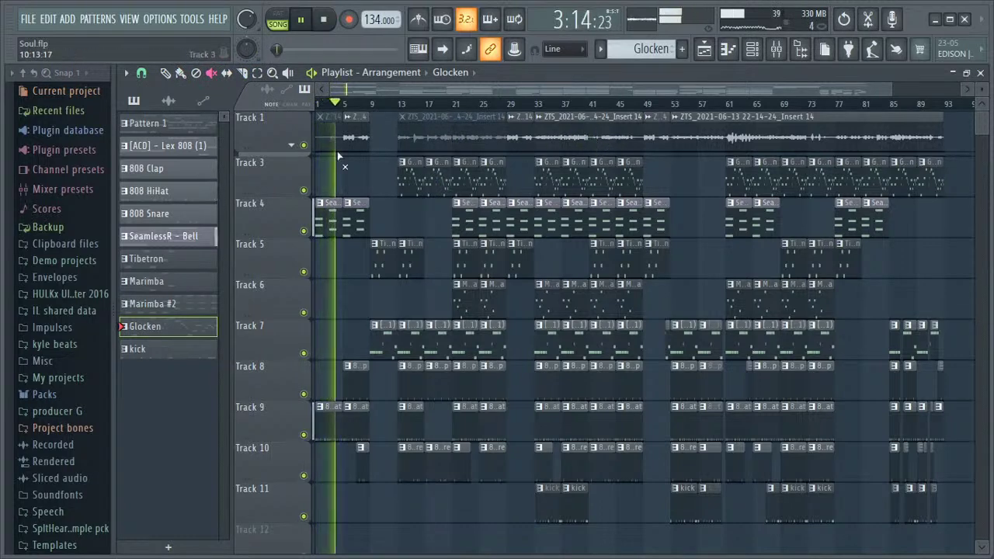
left_click(166, 74)
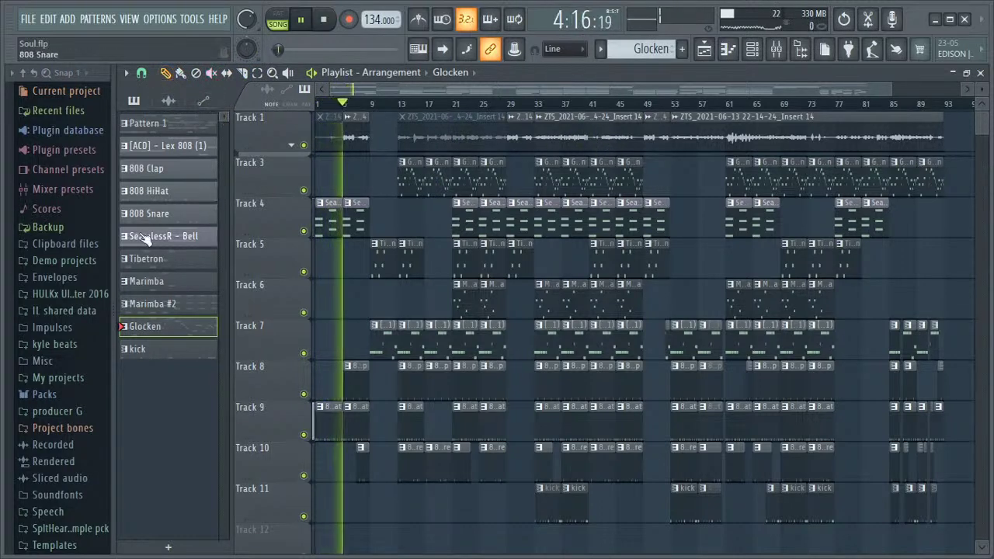
Step: Inspect the effect chains of Insert 11 and the Chorus track in the mixer, lowering the Chorus volume to 65%
left_click(776, 50)
left_click_drag(526, 305, 483, 247)
left_click(469, 299)
left_click(588, 297)
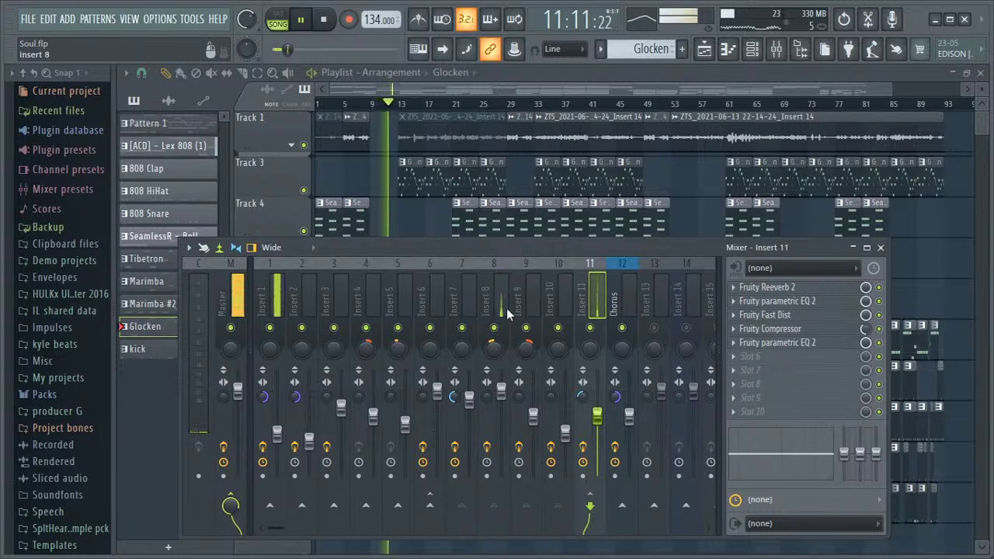
left_click(626, 301)
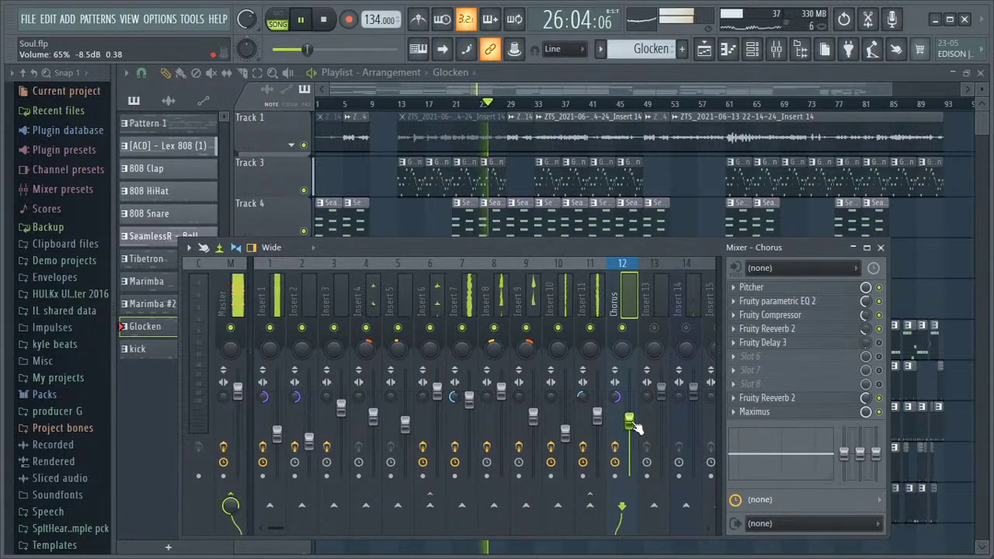
left_click(880, 248)
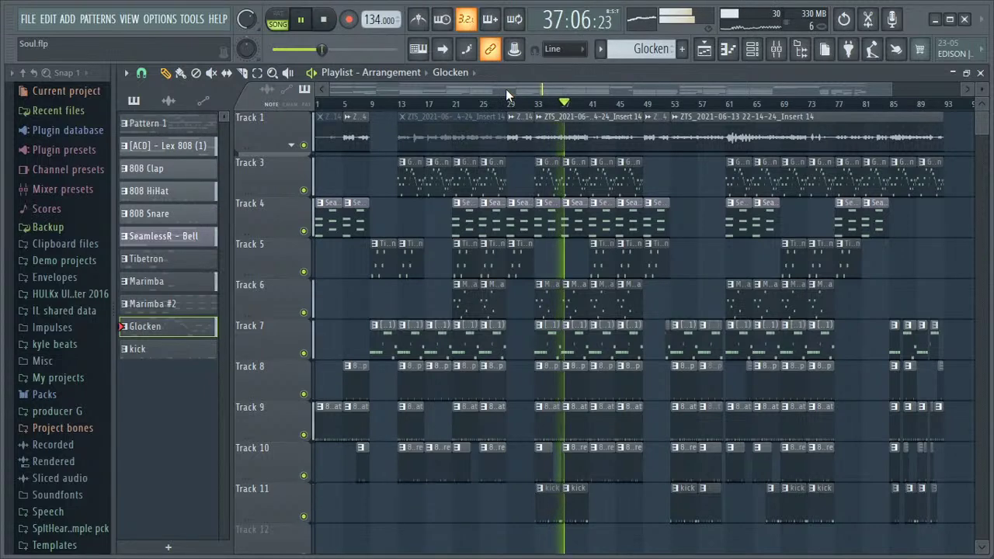
Step: Raise the Chorus mixer track's volume to 70% and look at the fader's automation options
left_click(789, 47)
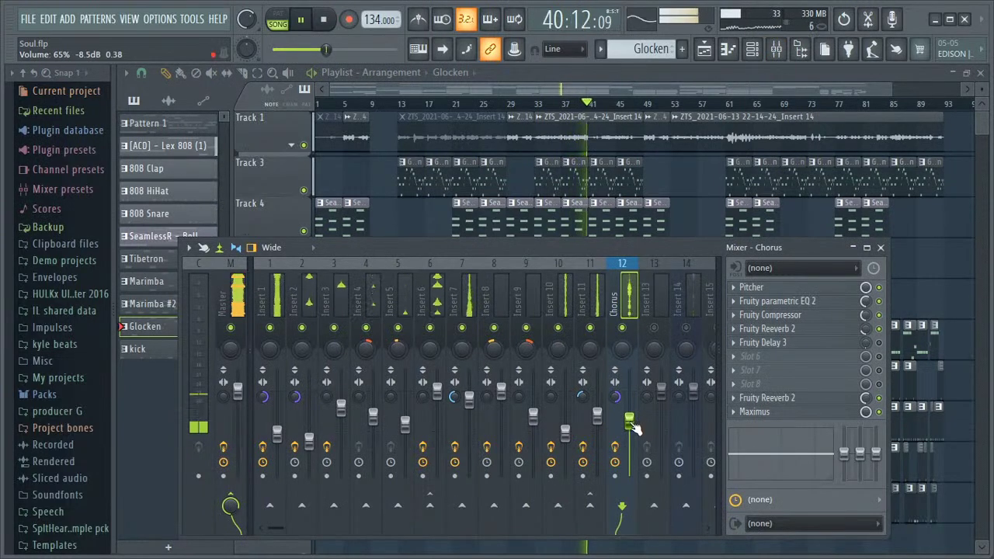
left_click_drag(629, 418, 629, 416)
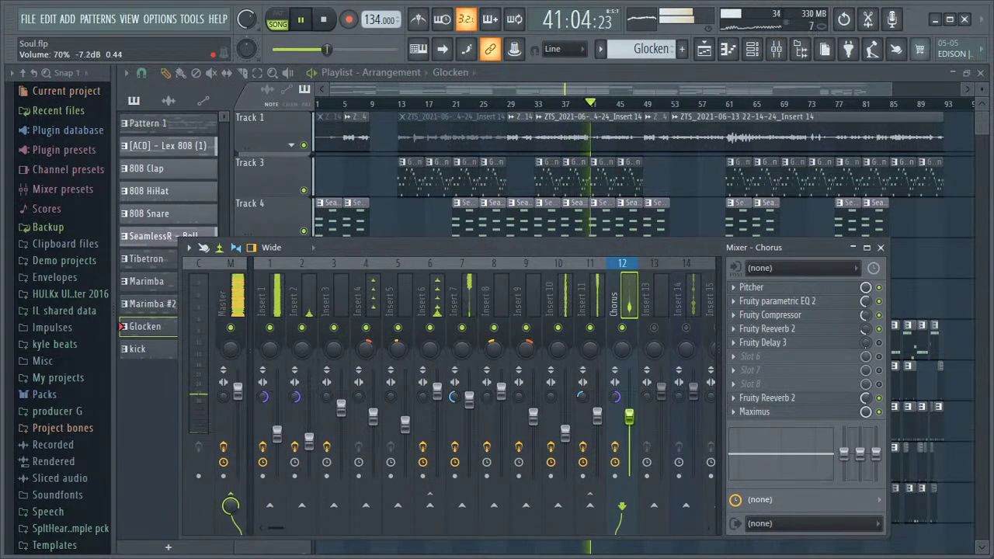
right_click(629, 419)
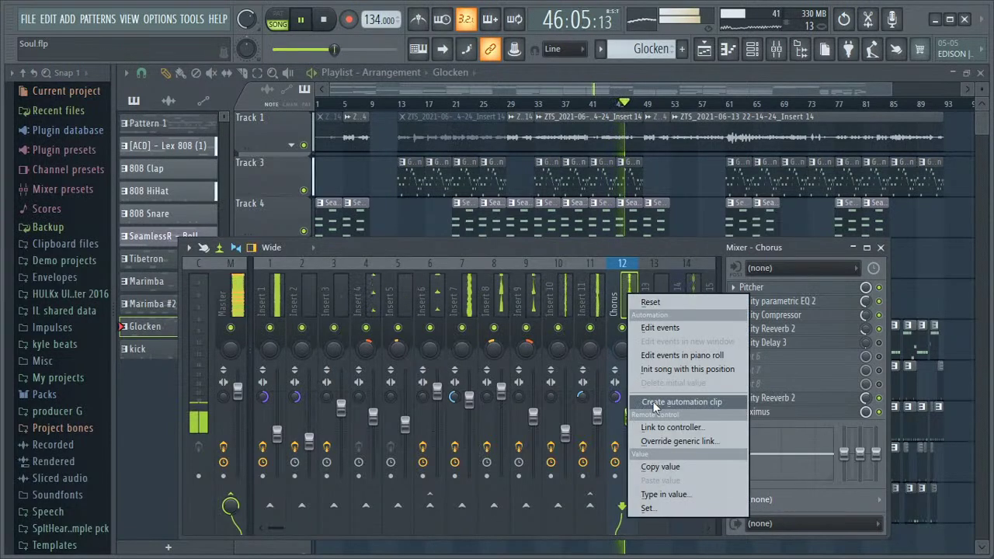
left_click(580, 249)
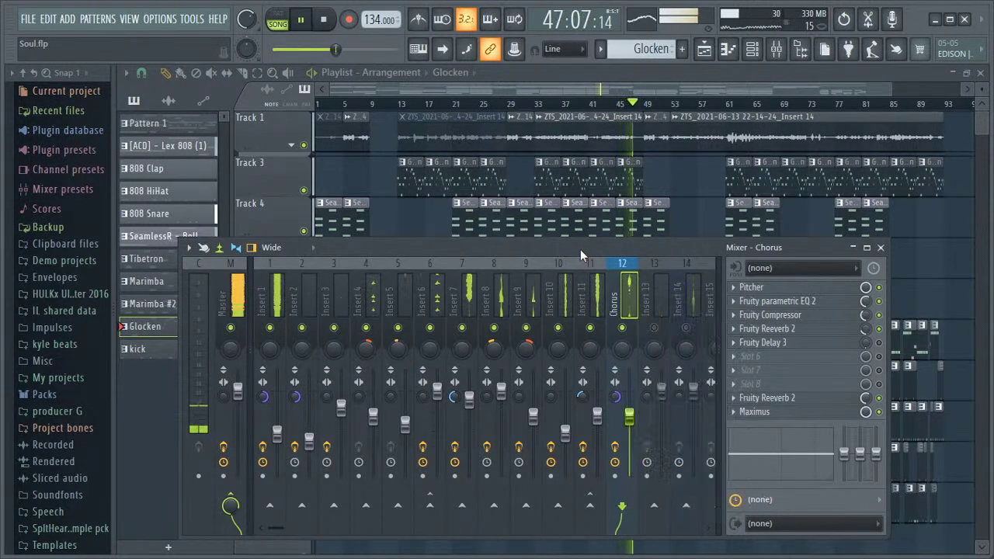
left_click(882, 248)
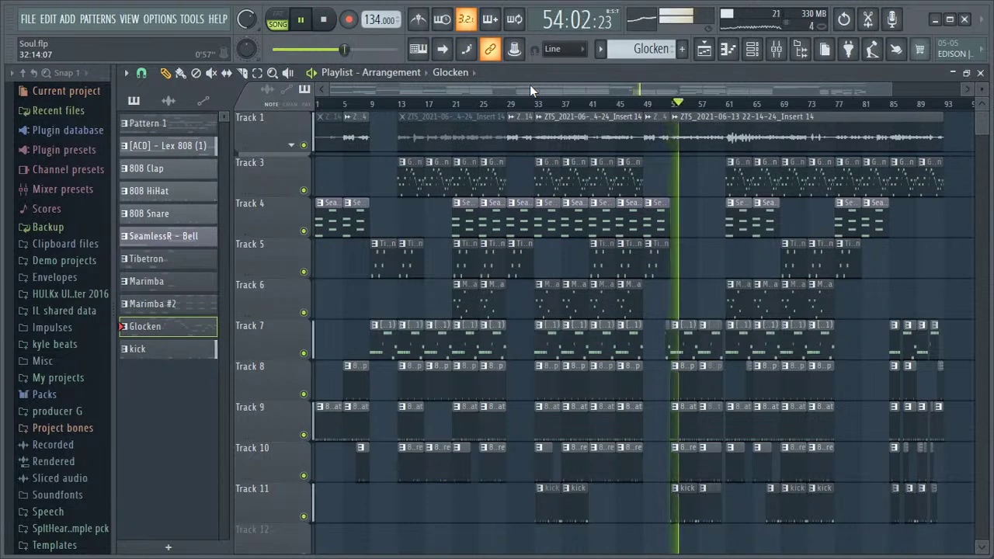
Step: Listen through the song and review the arrangement in the playlist from its final section back to the beginning
left_click_drag(530, 90, 619, 85)
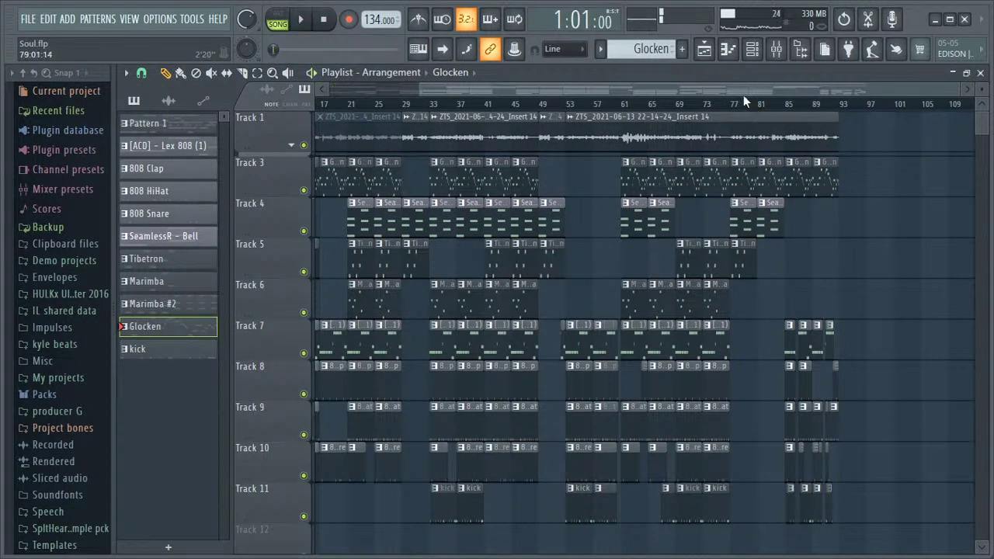
scroll(595, 97, "left", 4)
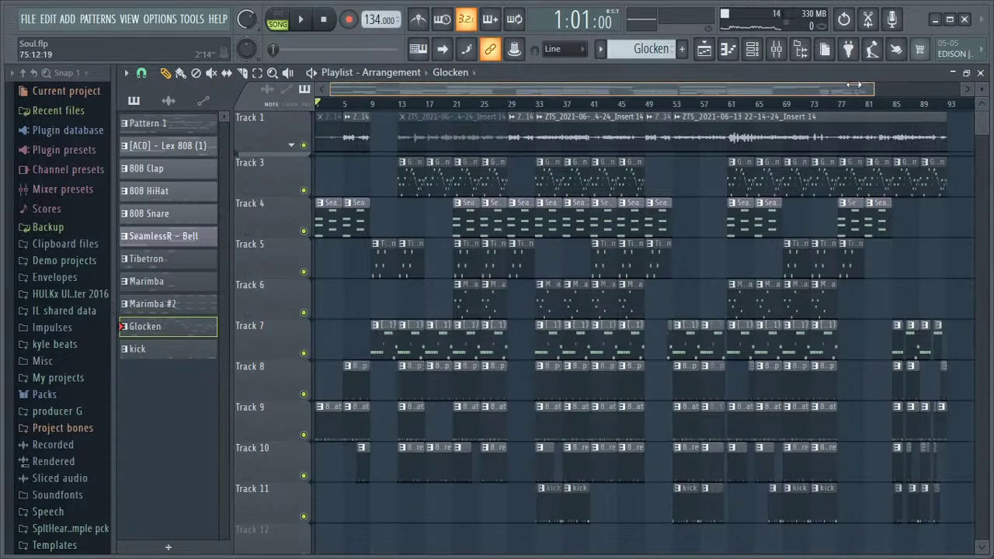
left_click_drag(887, 92, 591, 94)
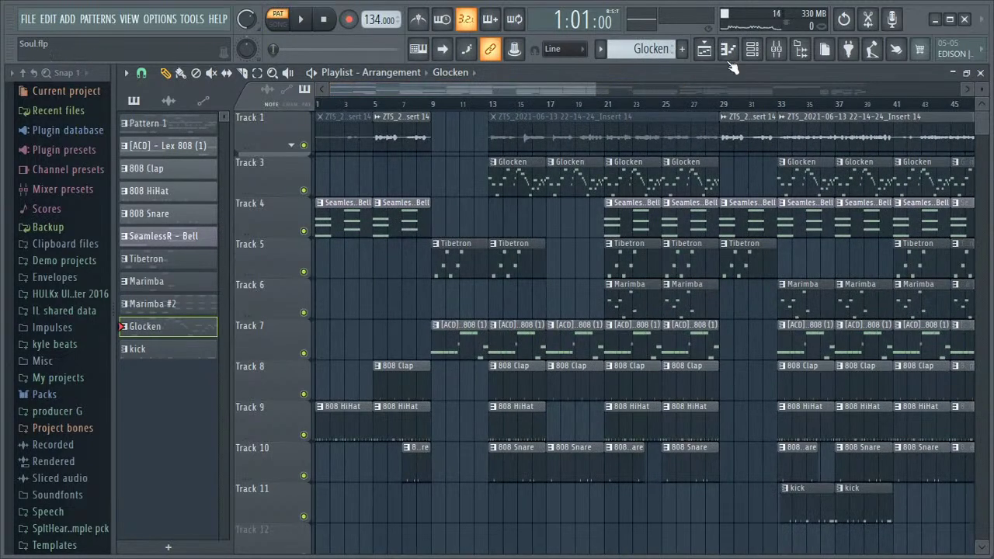
Step: Show the Glocken pattern's piano roll and bring up the channel rack to review the project's instruments
left_click(728, 50)
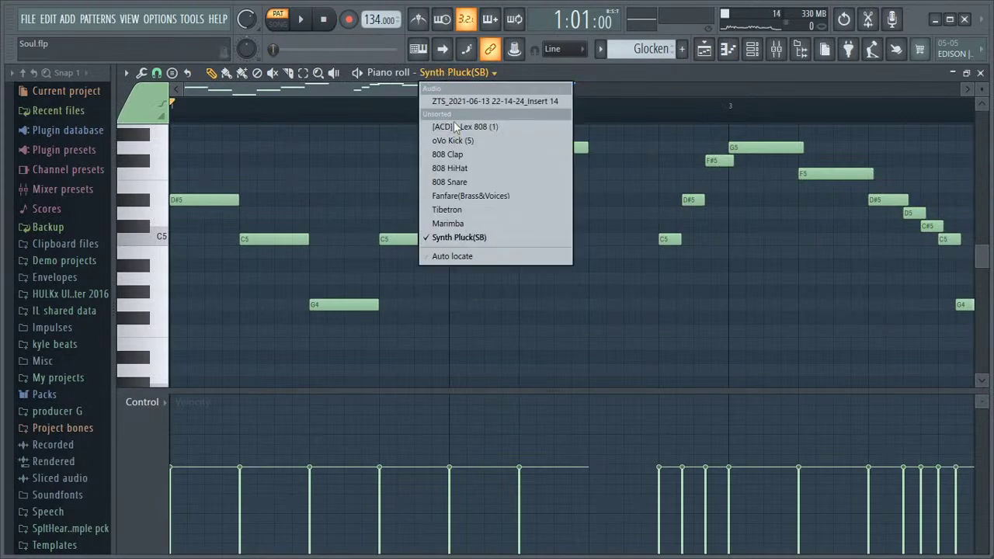
left_click(753, 51)
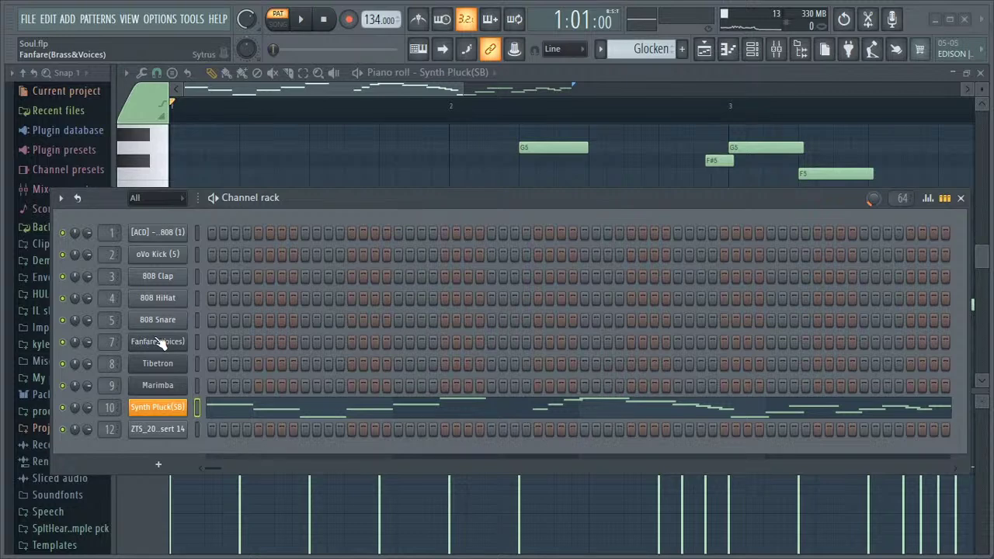
Step: Solo the Fanfare(Brass&Voices) channel in the channel rack and play the Glocken pattern
right_click(65, 344)
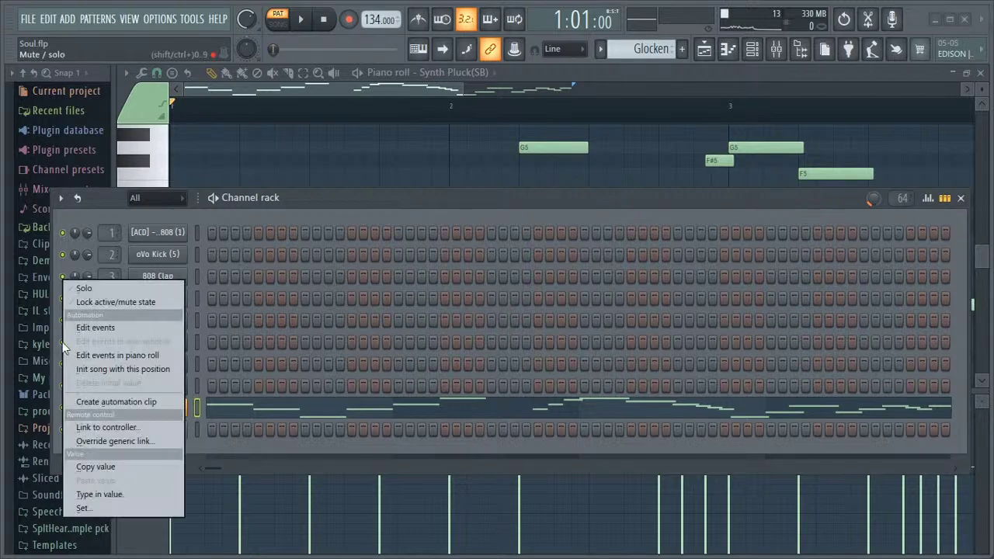
left_click(82, 288)
key("space")
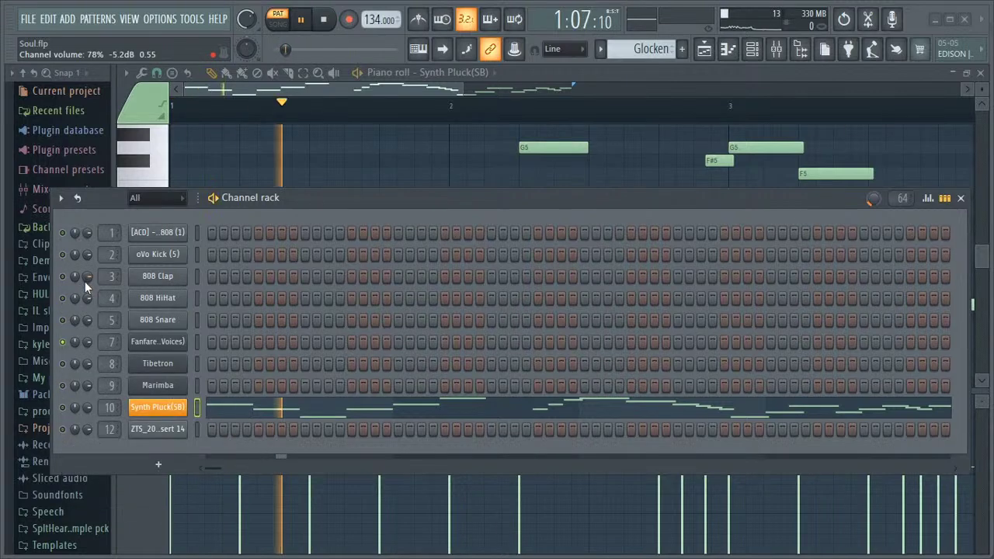
Step: Pick Pattern 1 in the playlist and play it in the piano roll
left_click(960, 200)
left_click(703, 48)
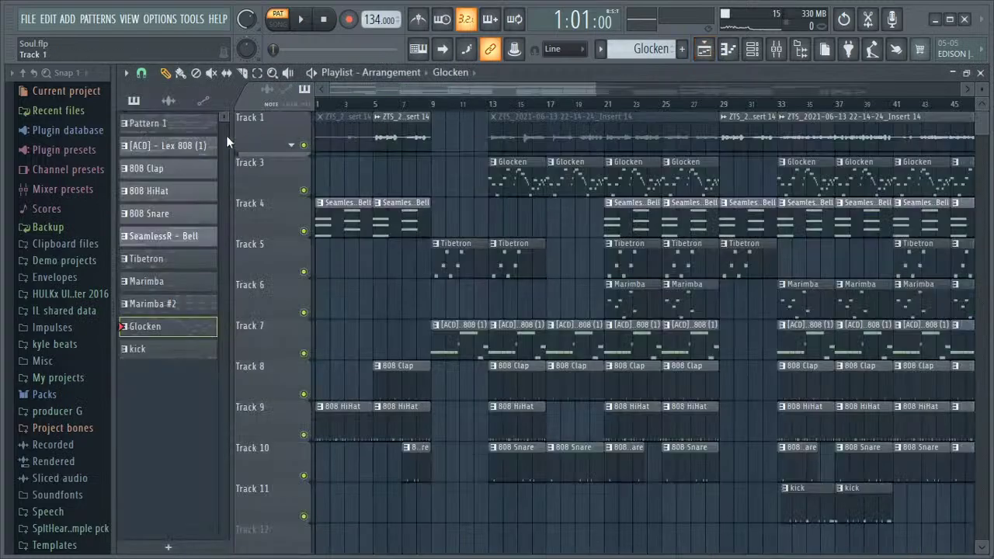
right_click(204, 130)
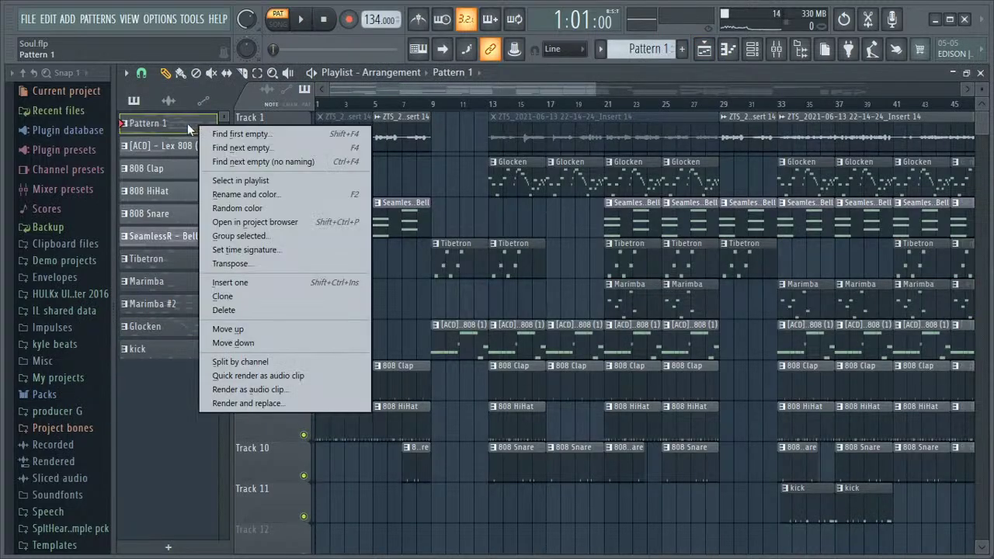
key("F7")
key("space")
scroll(639, 182, "up", 2)
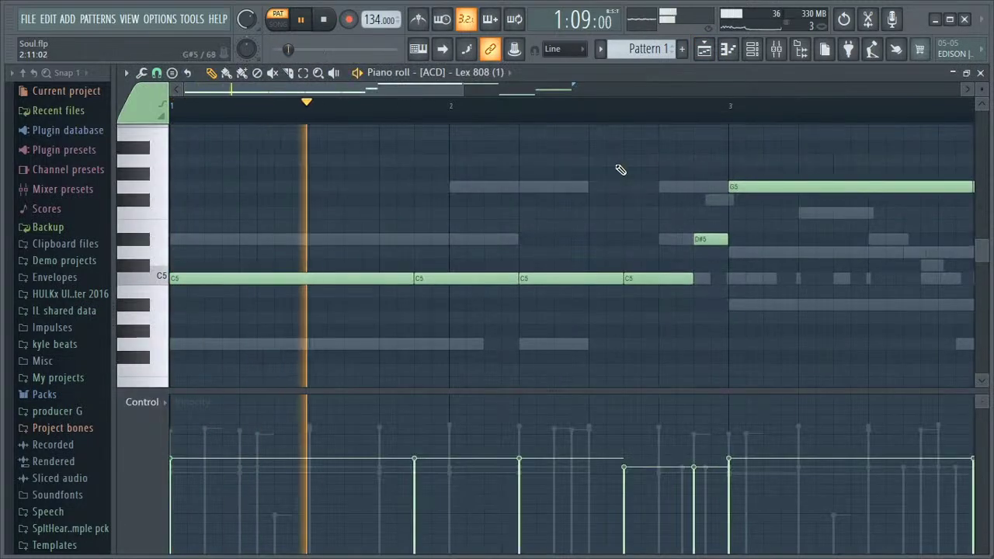
Step: Switch the piano roll to the Fanfare(Brass&Voices) channel and show its chords across all four bars
left_click(459, 72)
left_click(452, 194)
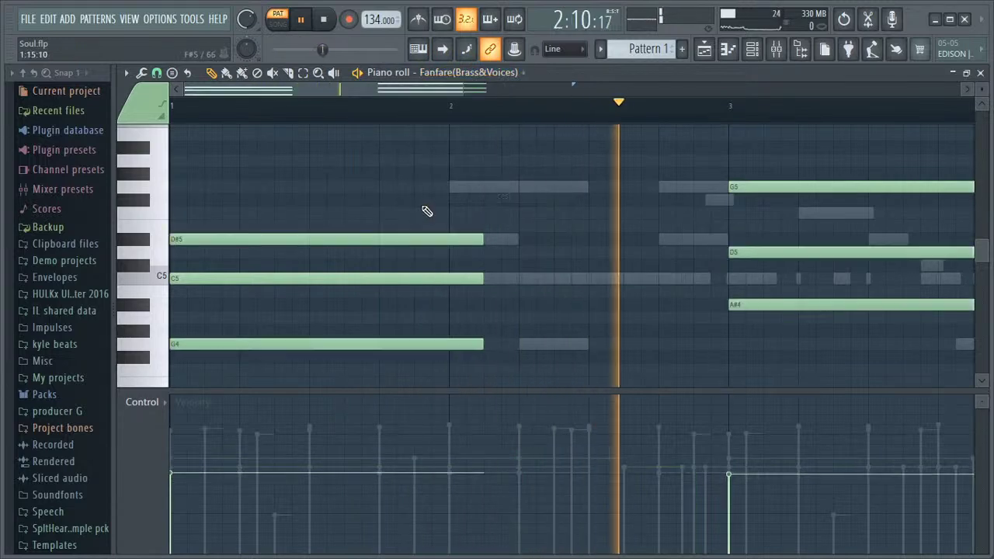
left_click_drag(466, 90, 633, 92)
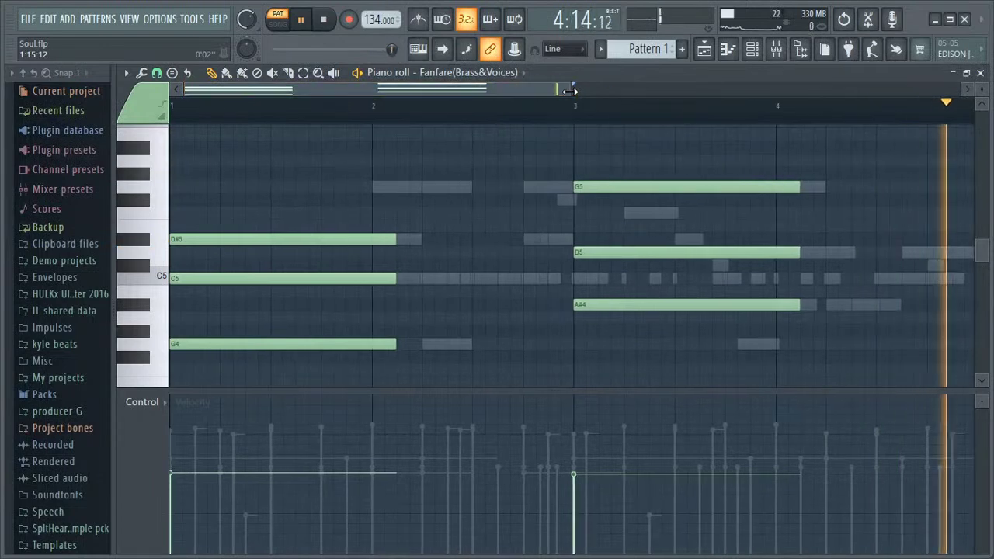
Step: Activate Fanfare(Brass&Voices) as the only audible channel of Pattern 1 in the channel rack
left_click(751, 49)
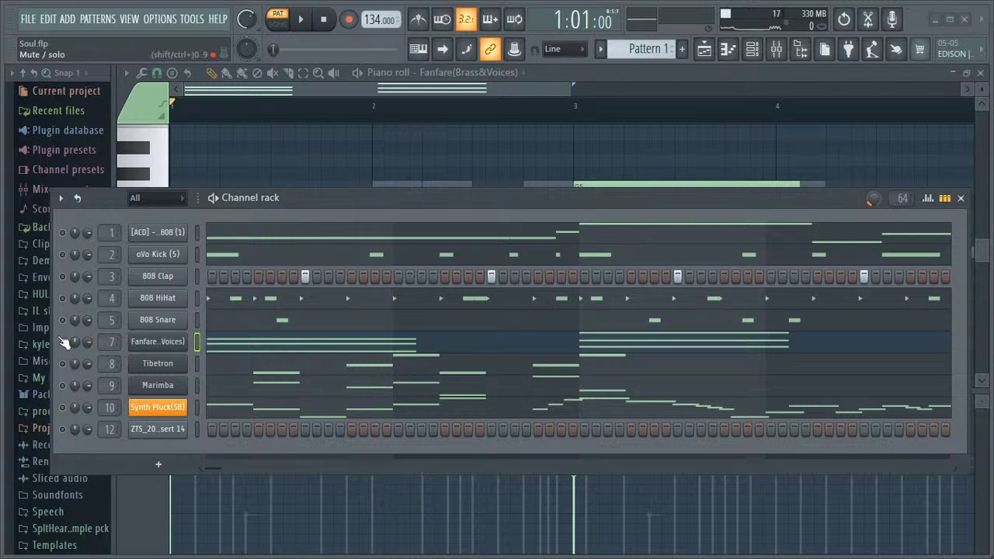
left_click(960, 199)
left_click(755, 52)
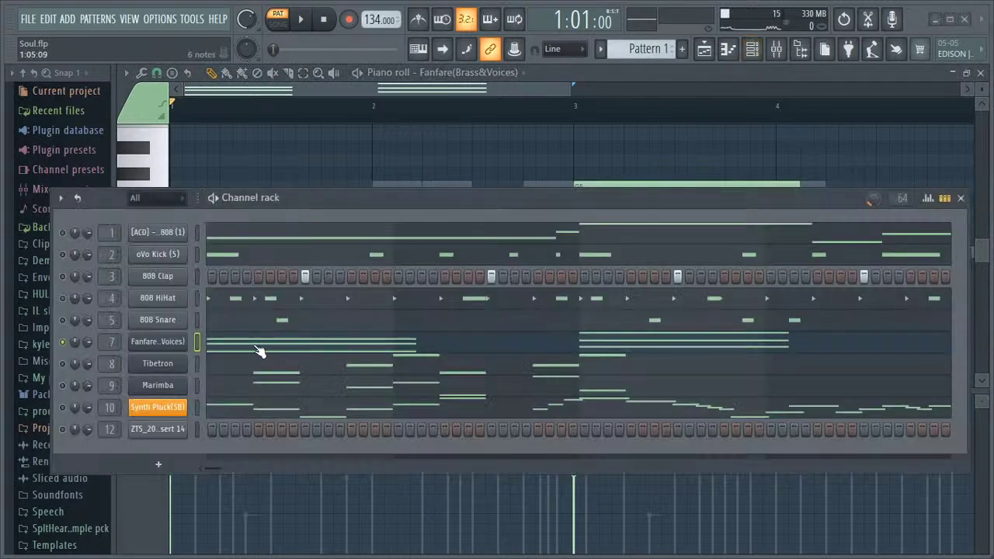
left_click(754, 51)
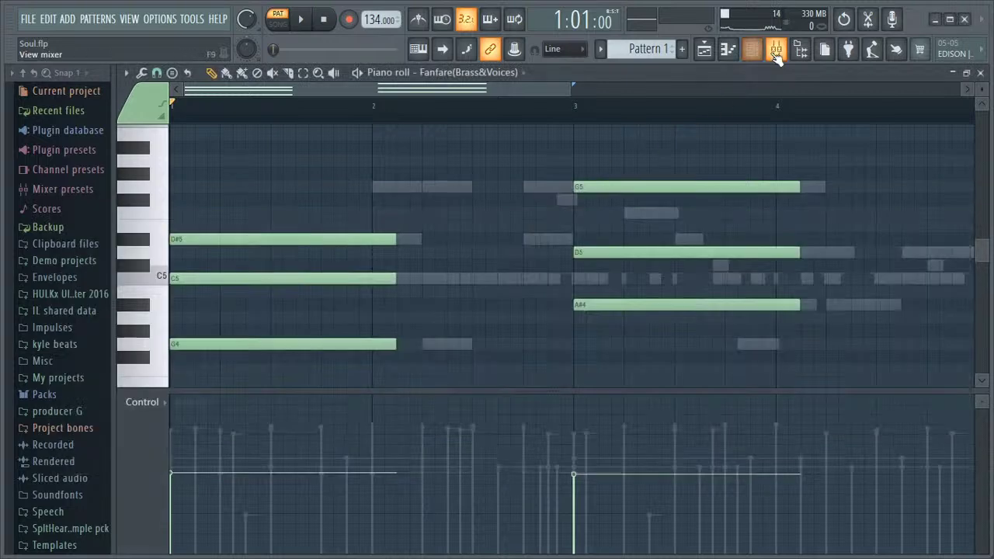
Step: Open Maximus on mixer Insert 7 and listen to its soloed low and mid bands during playback
left_click(777, 49)
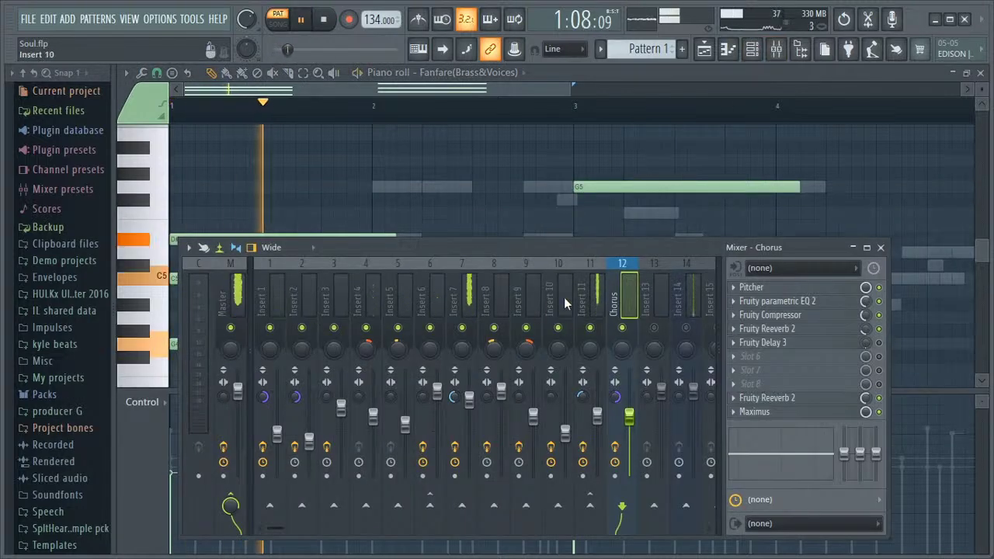
left_click(469, 298)
left_click(757, 412)
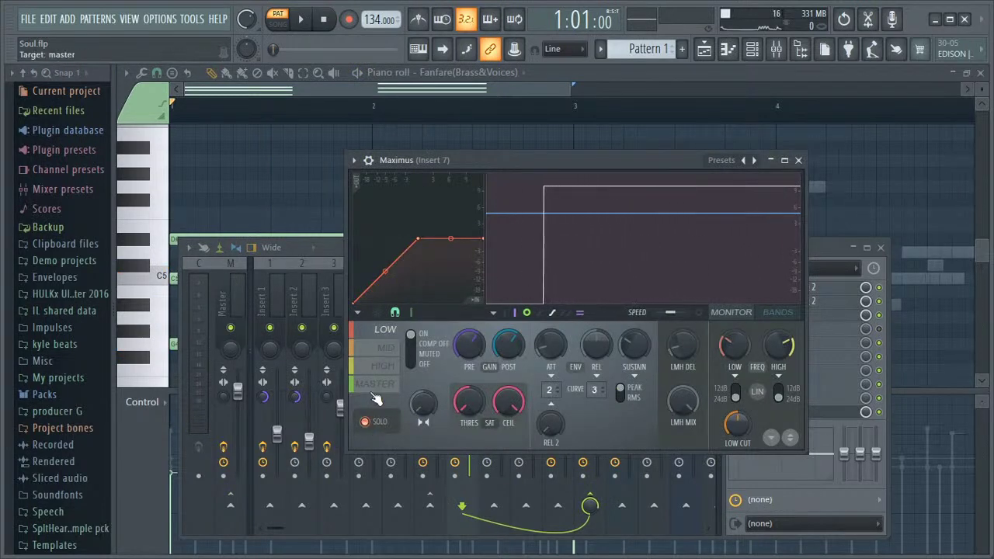
key("space")
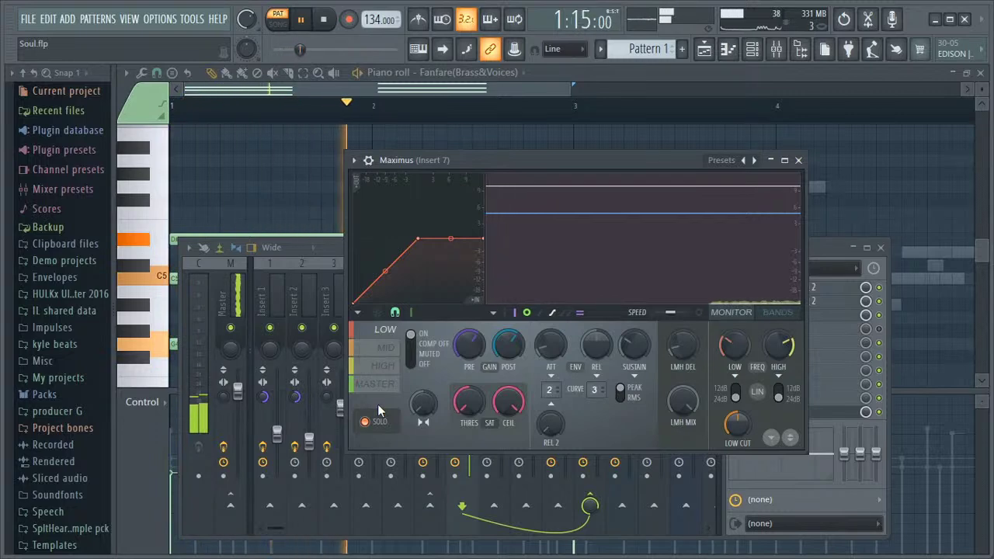
left_click(386, 349)
key("space")
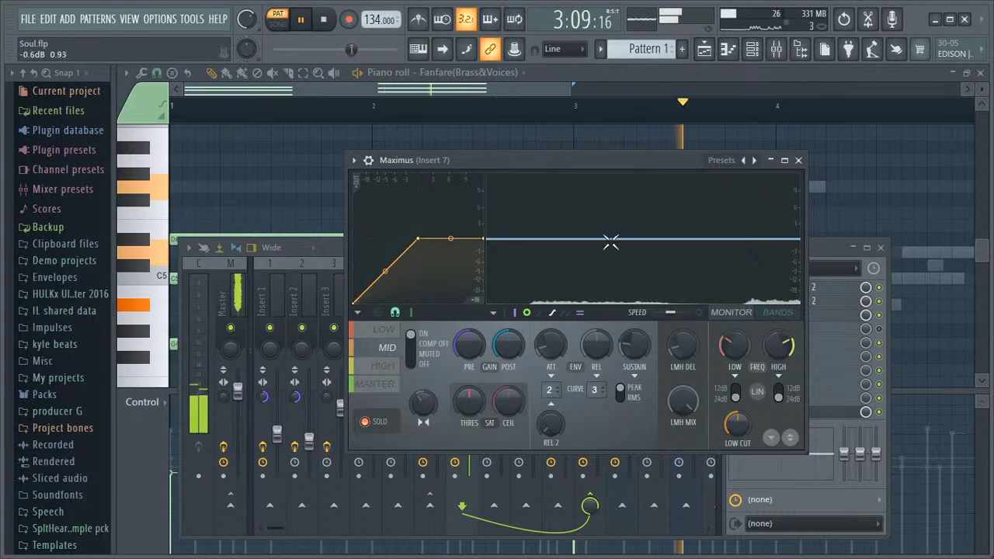
Step: Compare the low and high bands of Insert 7's Maximus during playback, turn off band solo and close the plugin
left_click(388, 329)
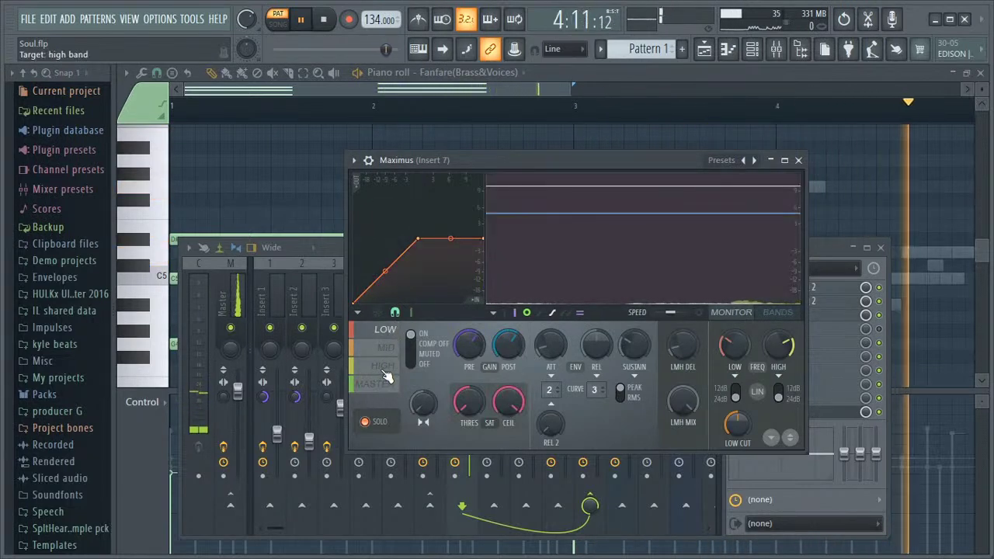
left_click(386, 370)
key("space")
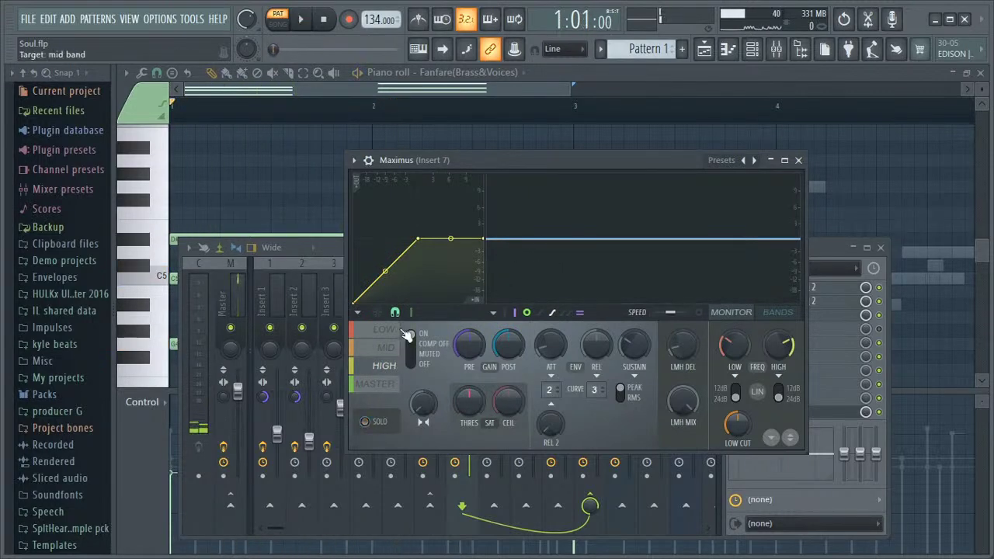
key("space")
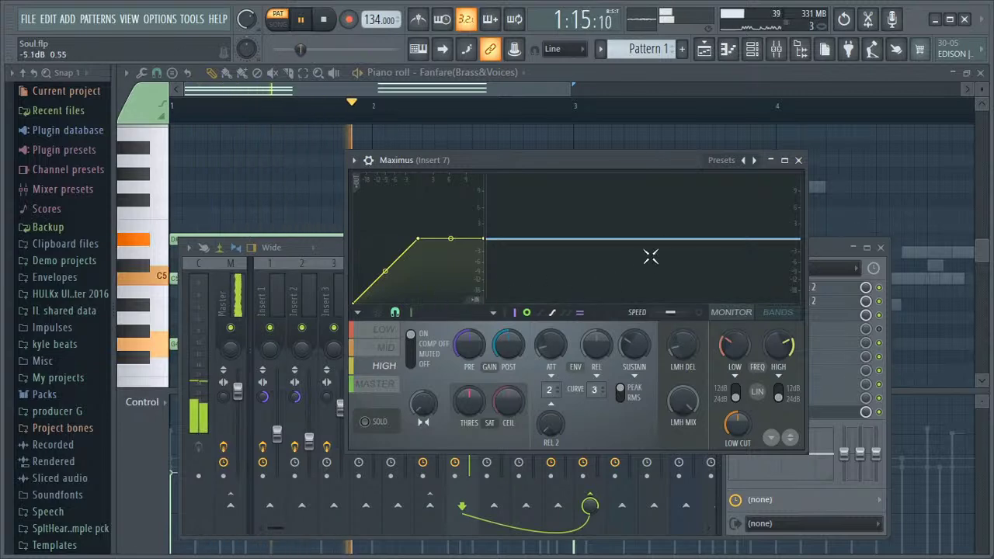
left_click(402, 332)
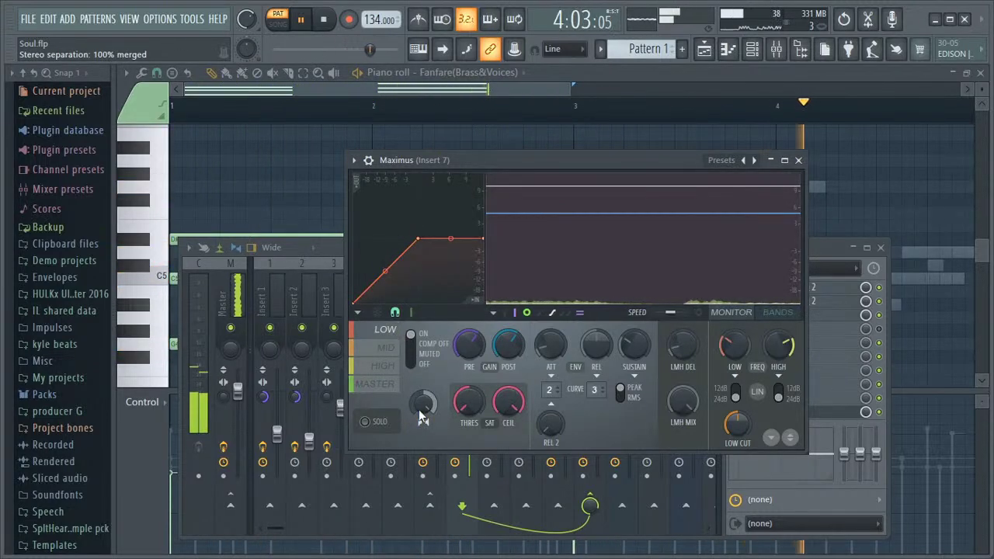
left_click(799, 160)
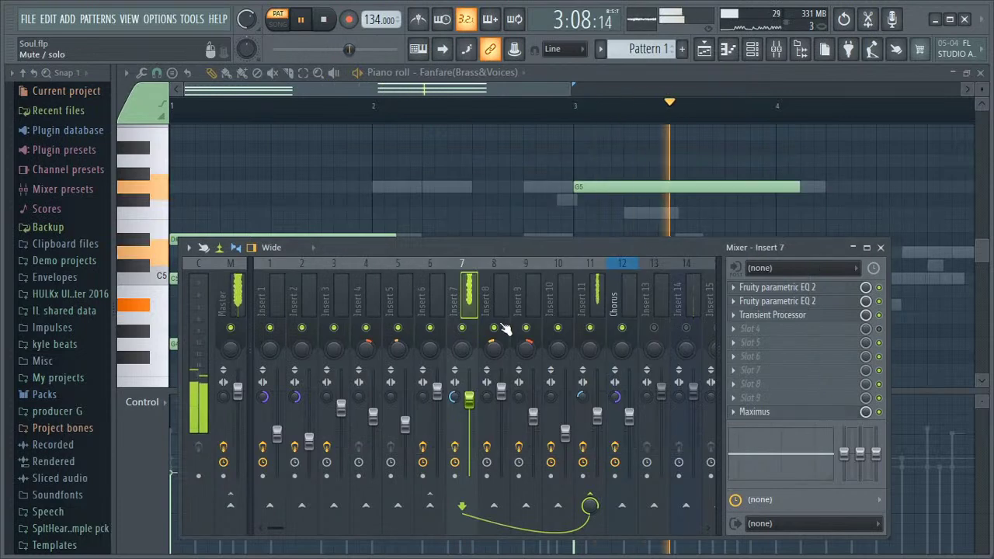
Step: Layer the Tibetron, Marimba and Synth Pluck(SB) channels onto the Fanfare one by one by unmuting them during playback
left_click(750, 54)
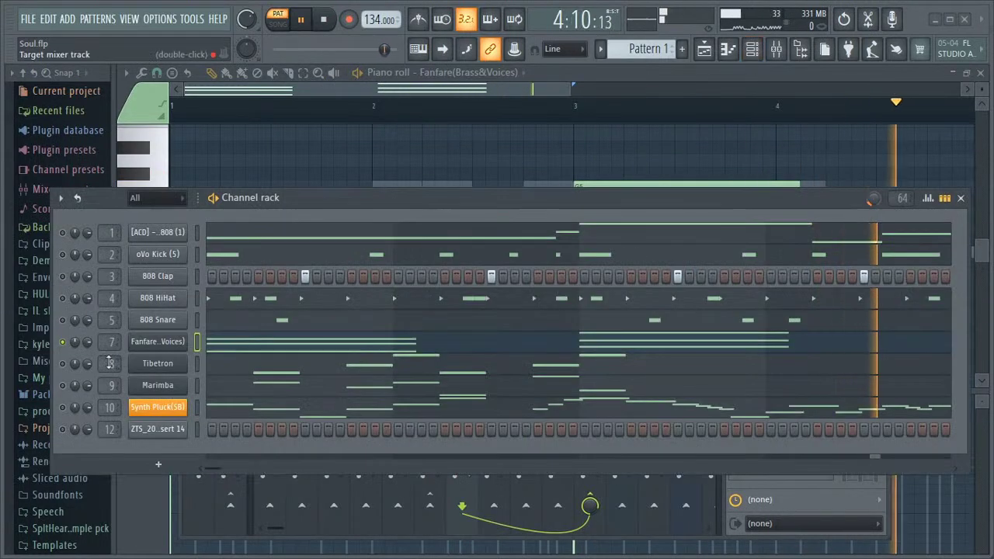
left_click(63, 363)
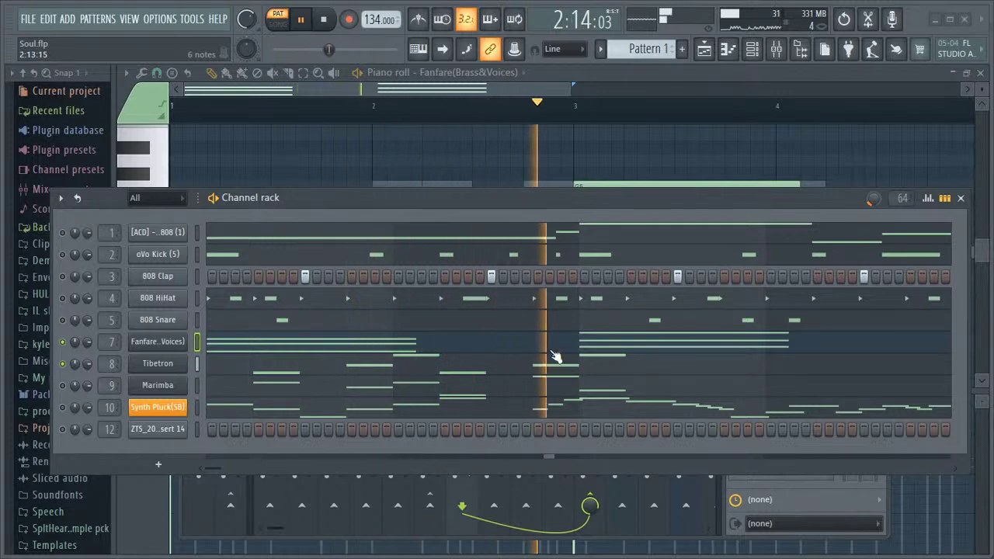
left_click(64, 386)
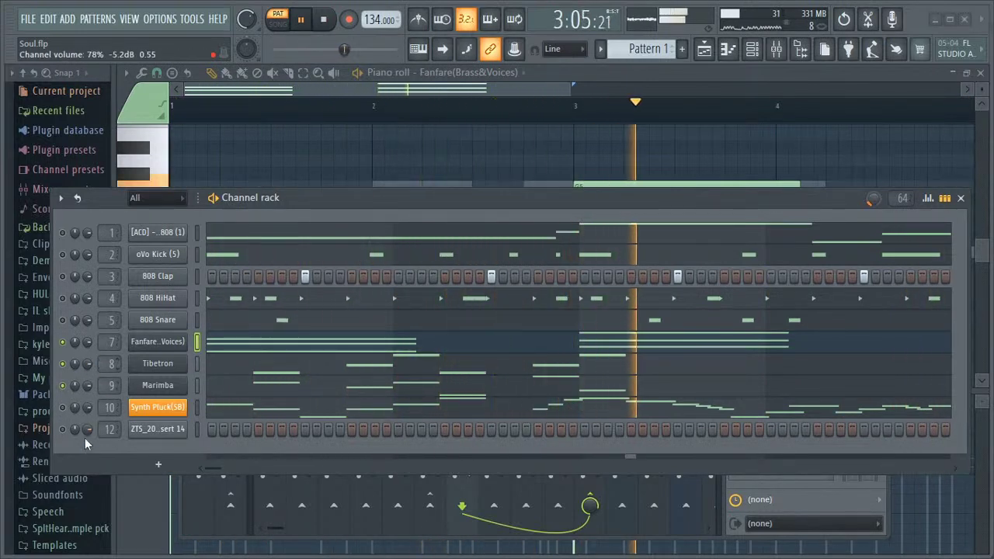
left_click(64, 408)
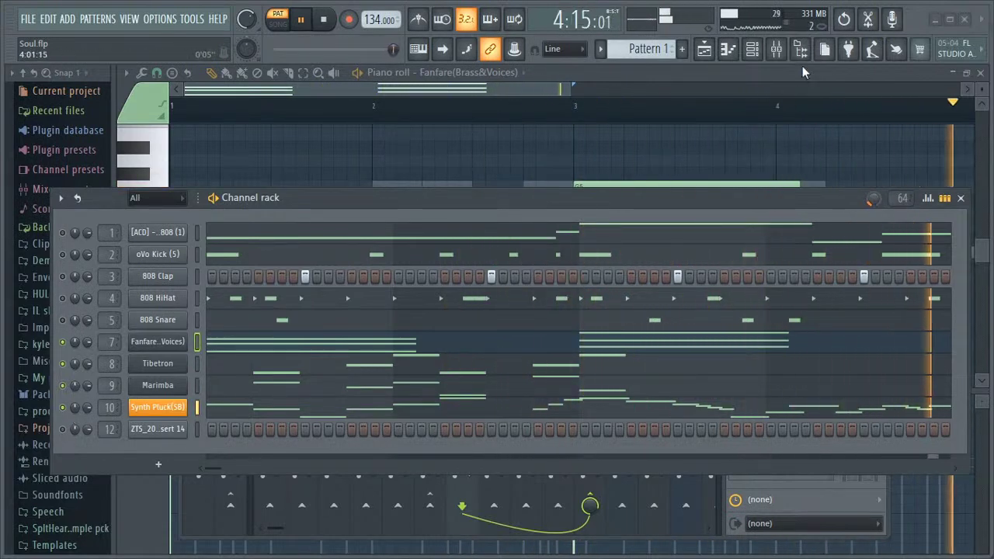
Step: Lower the Insert 7 mixer volume to 85%, raise Insert 10 slightly and look at Insert 10's effects
left_click(961, 198)
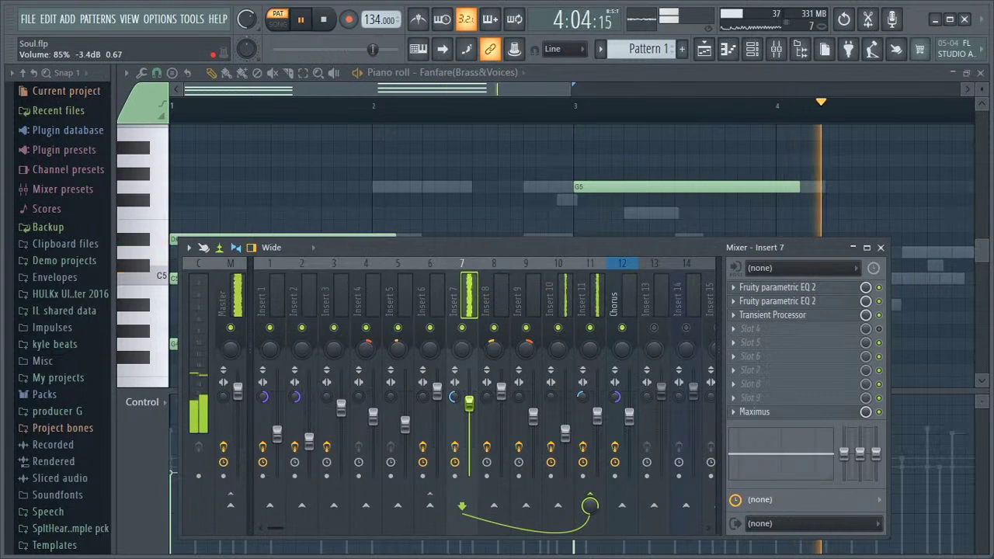
left_click(566, 301)
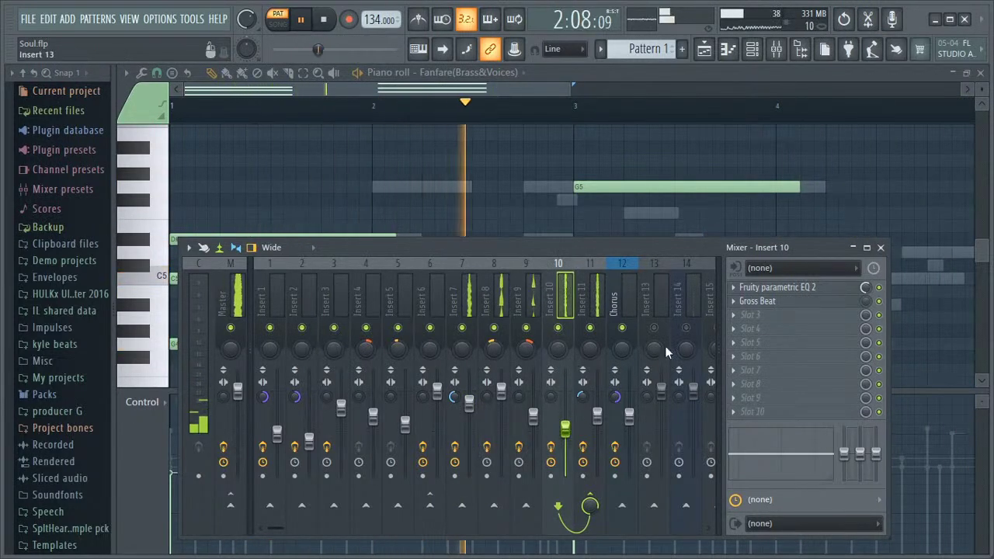
left_click(880, 247)
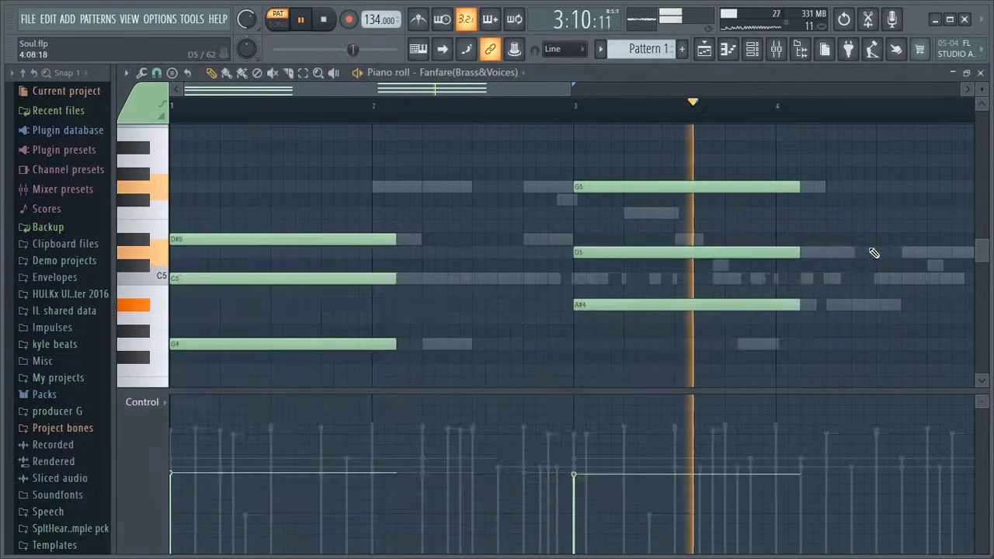
Step: Play the Lex 808 channel on its own in the channel rack, and add oVo Kick (5) to it
left_click(779, 51)
left_click(777, 51)
left_click(800, 49)
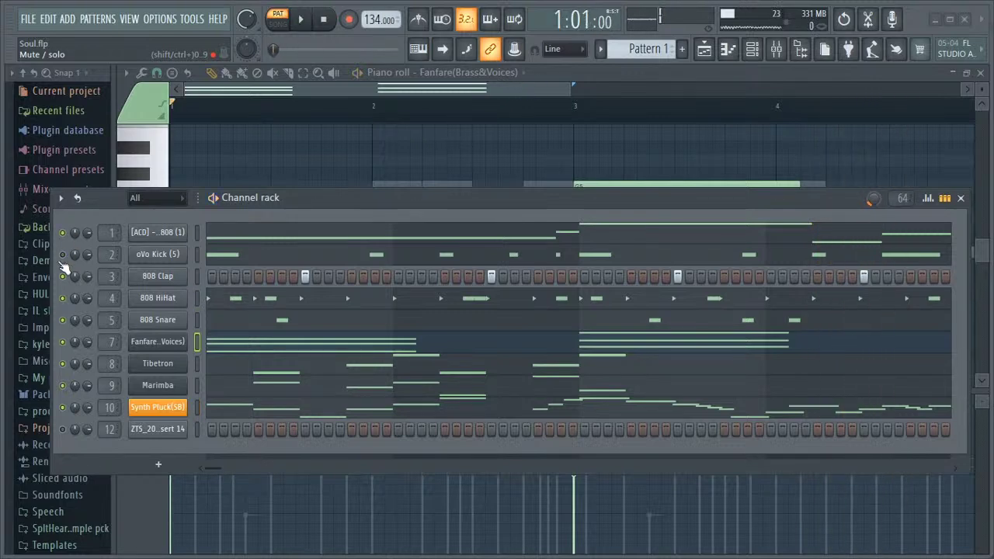
key("space")
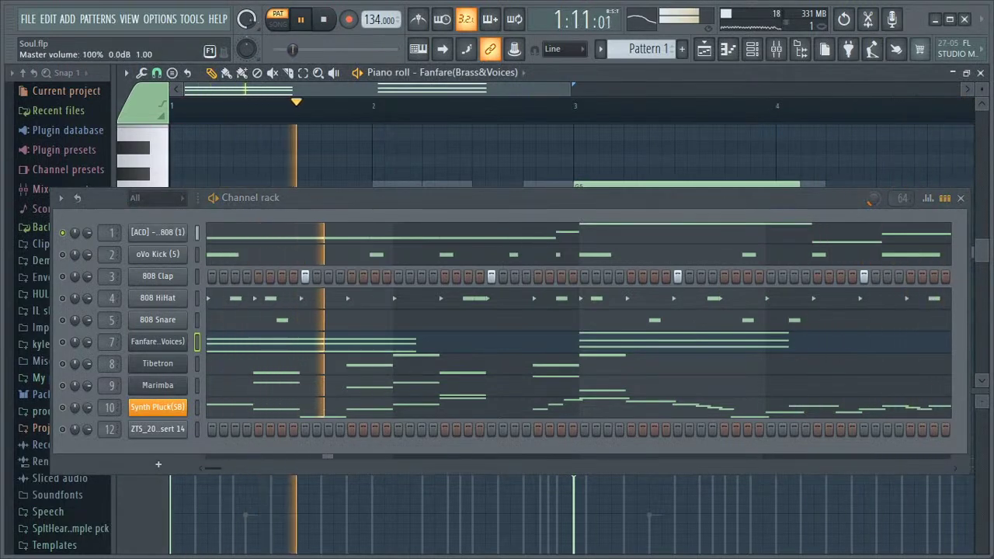
left_click(63, 254)
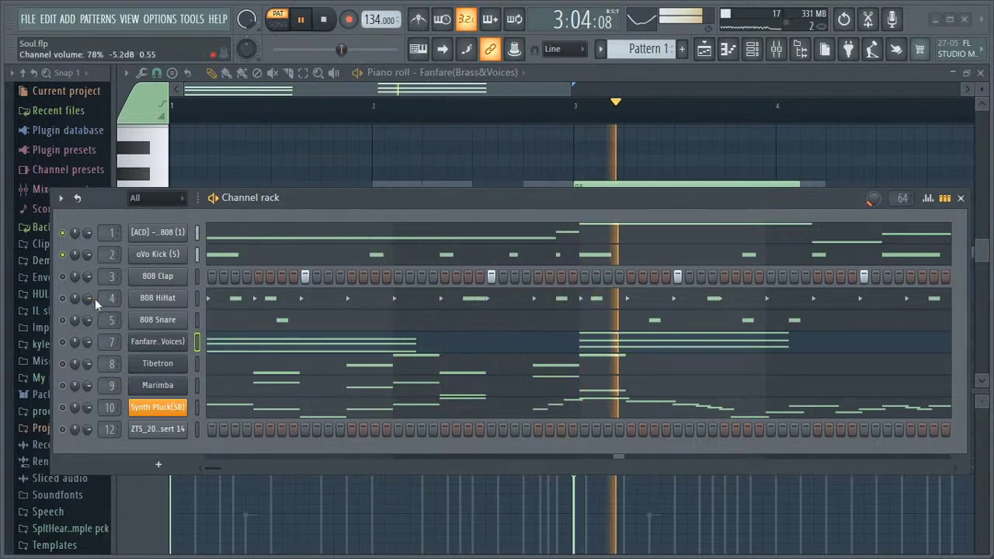
Step: Review the effect chain of Insert 1 in the mixer while the 808 and kick play
left_click(776, 49)
left_click(961, 199)
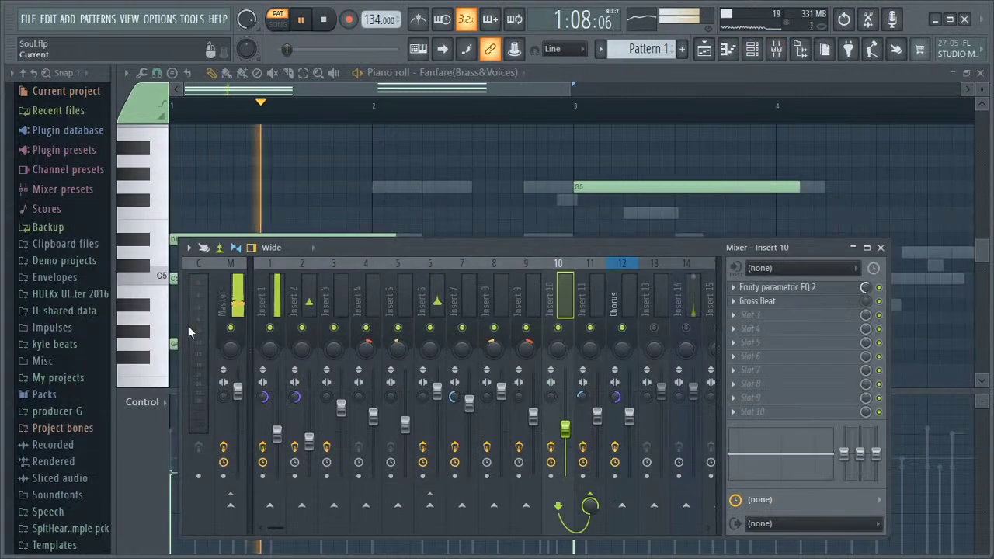
left_click(275, 289)
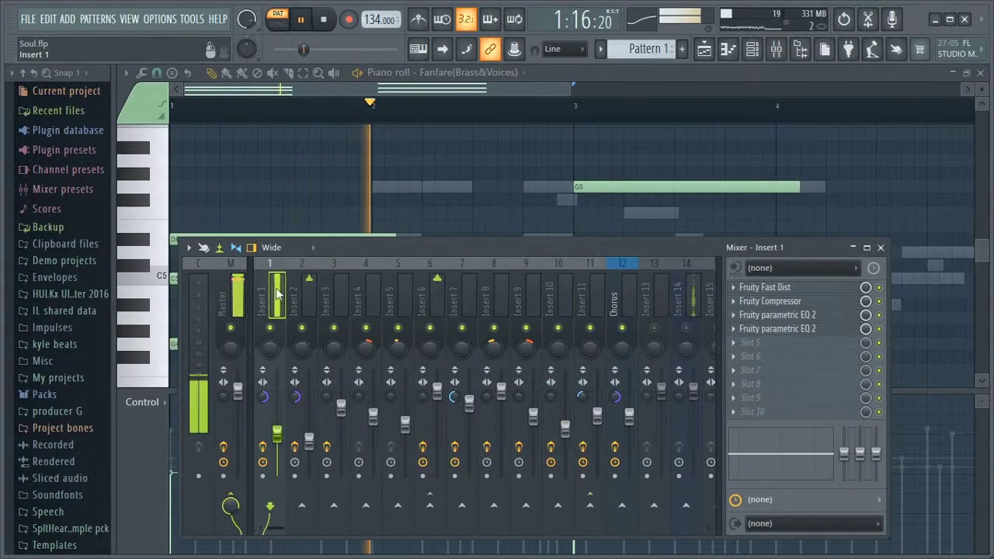
Step: Open Fruity parametric EQ 2 on the Master track and make its window detached
left_click(230, 303)
left_click(759, 287)
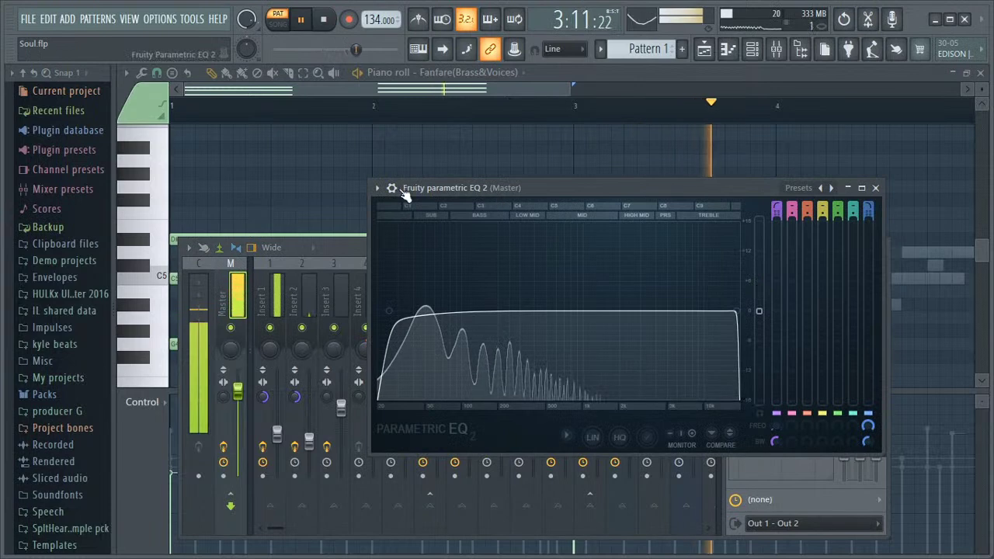
left_click(377, 188)
left_click(414, 494)
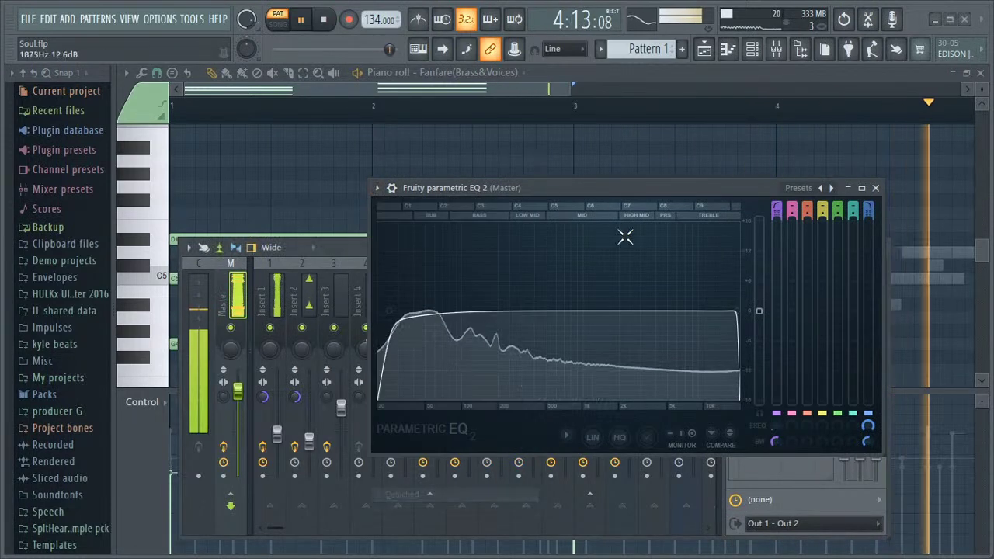
Step: Arrange the Master equalizer above the channel rack so both are visible, leaving only the Lex 808 channel active
left_click_drag(598, 180, 816, 110)
left_click(752, 49)
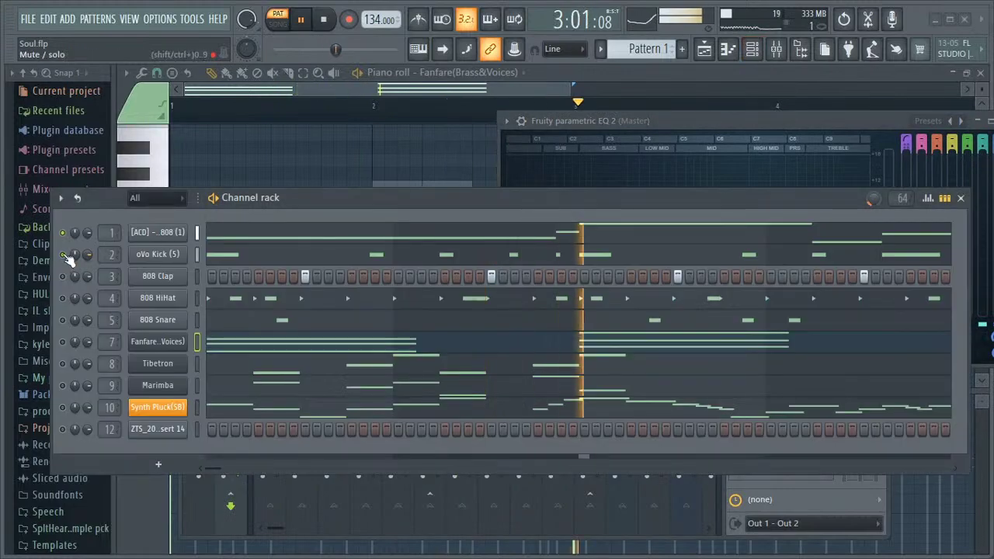
left_click_drag(502, 199, 505, 361)
left_click_drag(616, 120, 378, 96)
key("space")
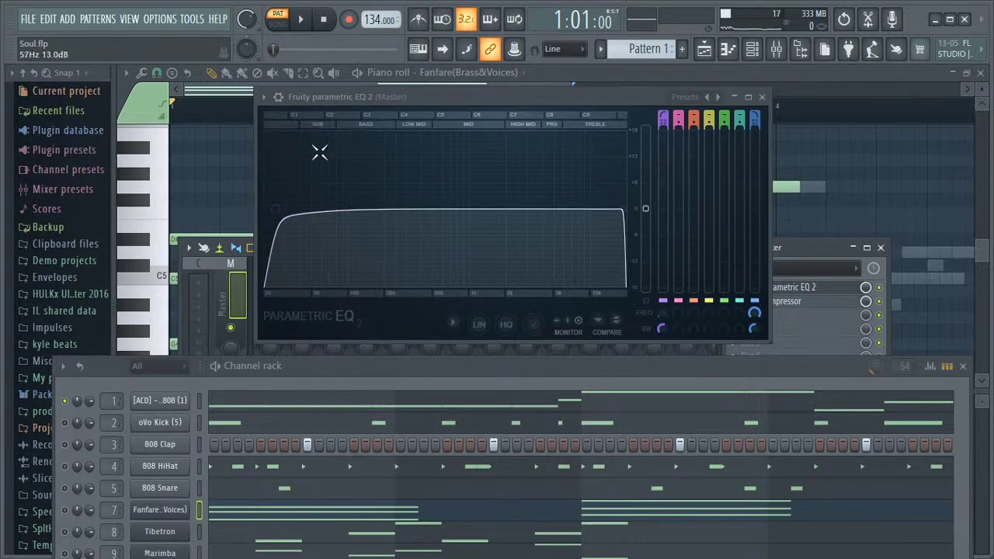
Step: Play the Lex 808 channel on its own and examine its low-frequency spectrum in the Master equalizer
key("space")
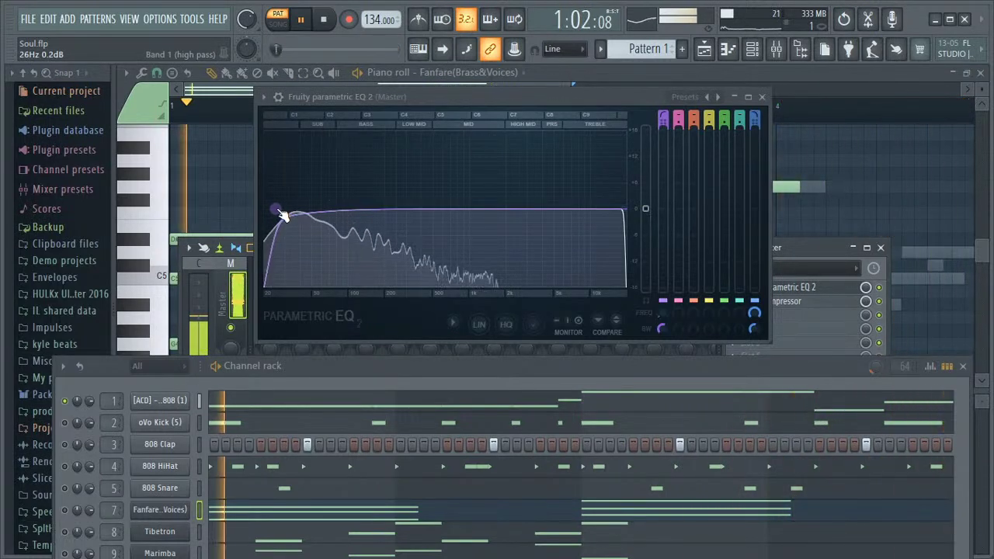
left_click_drag(280, 213, 308, 210)
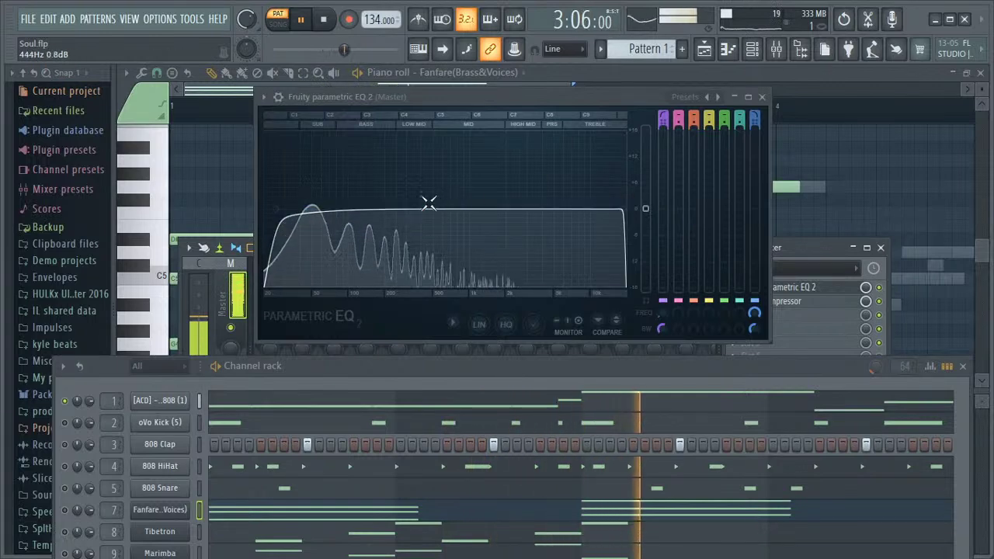
key("space")
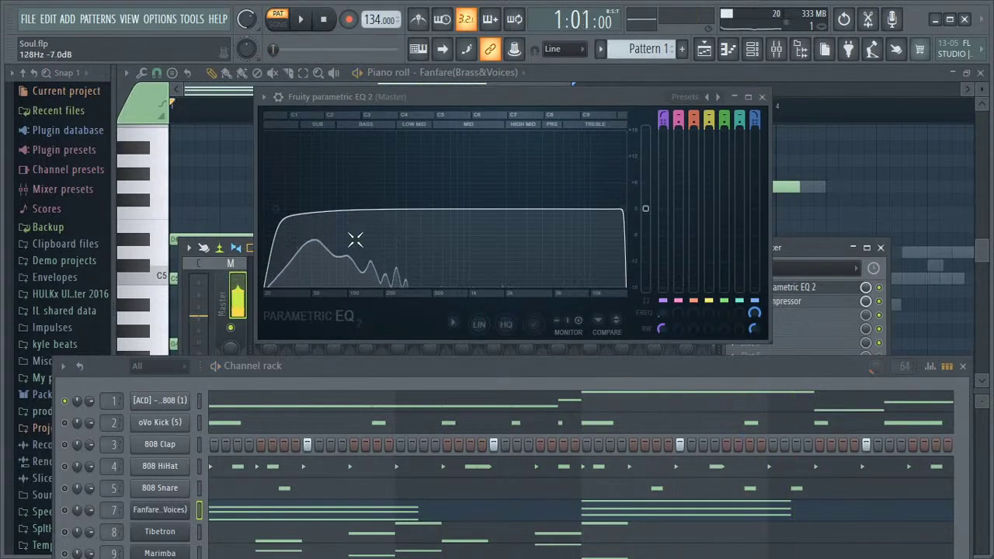
key("space")
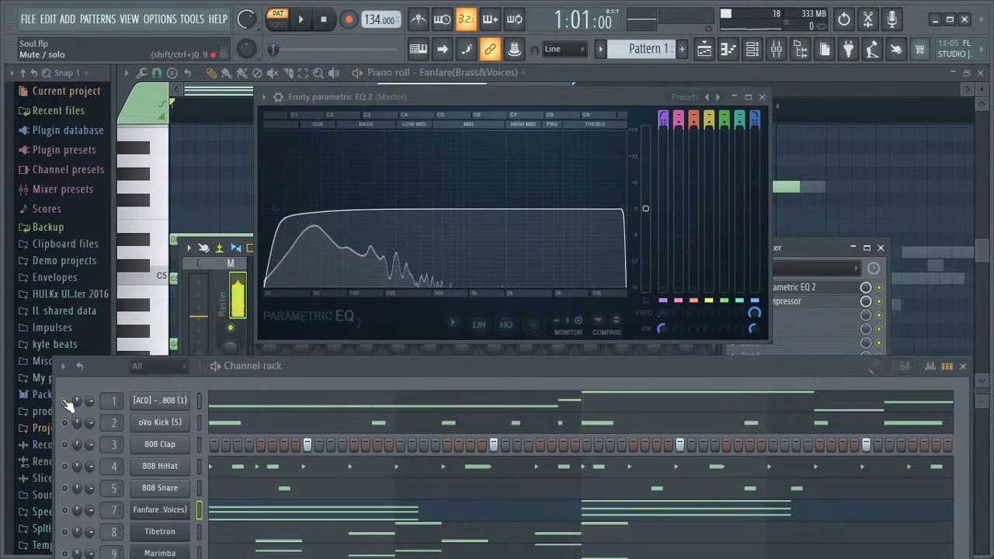
key("space")
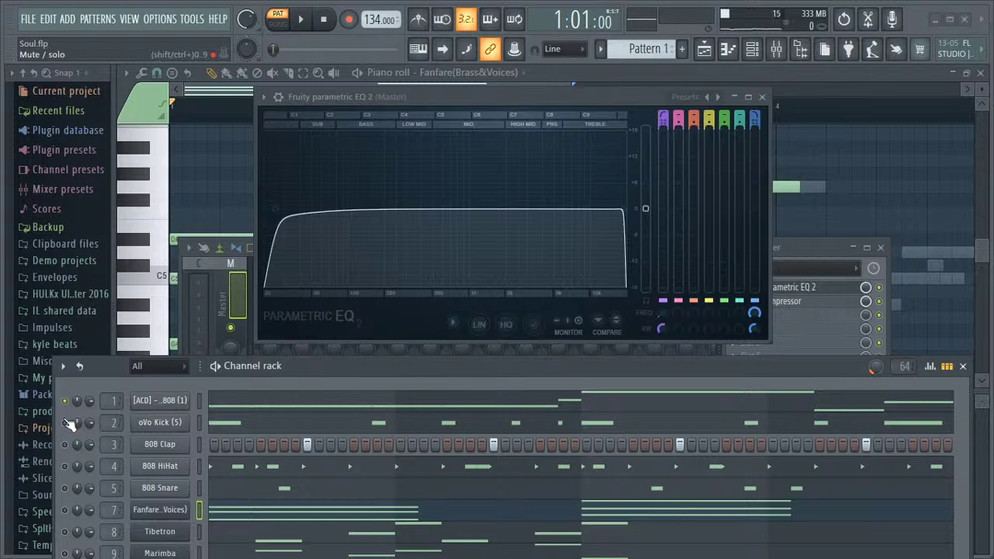
Step: Play the 808 and kick, raise the Master equalizer's main level to 18 dB, and return it to 0 dB
key("space")
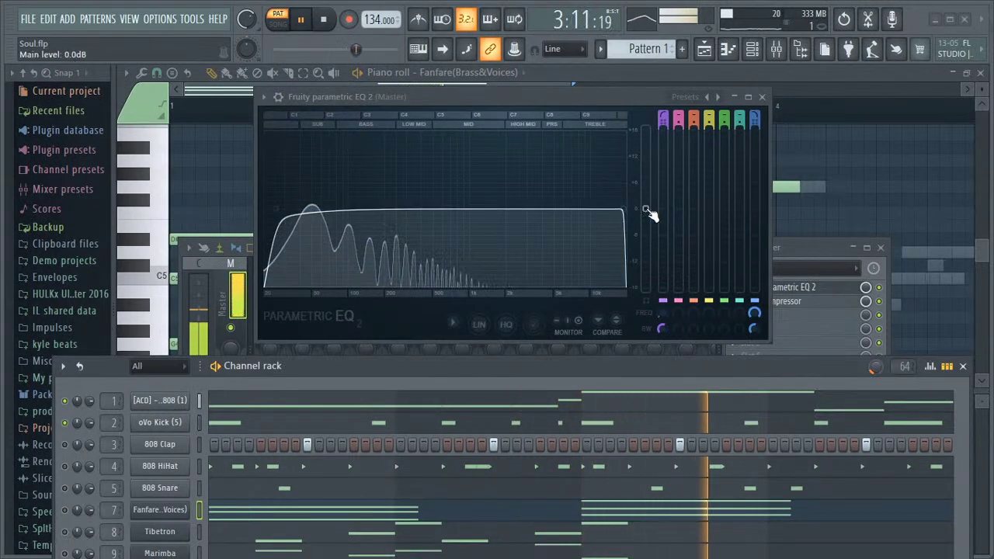
left_click_drag(647, 211, 649, 128)
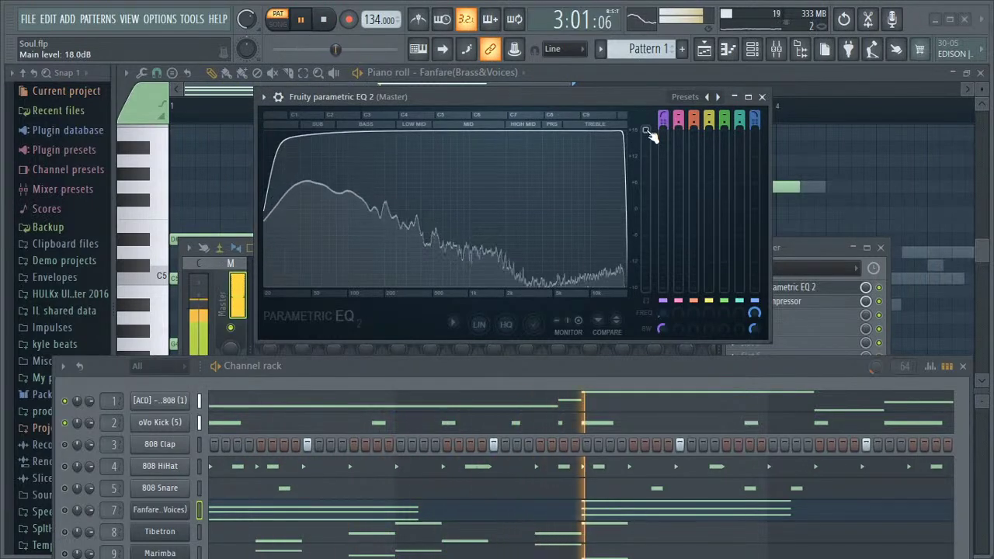
left_click_drag(650, 136, 645, 208)
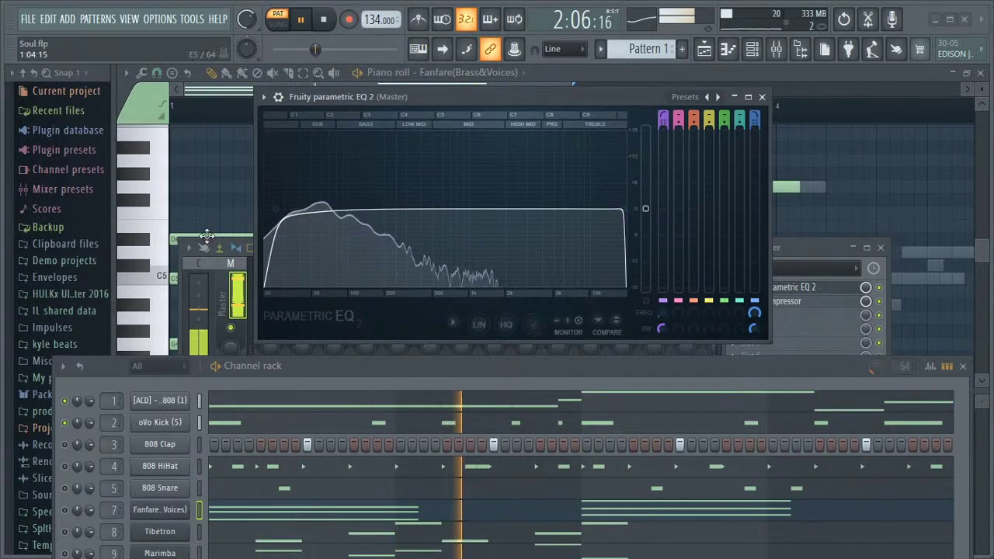
Step: Reactivate the remaining channels during playback and compare the beat with and without oVo Kick (5), keeping the Master equalizer's spectrum in view
left_click_drag(294, 365, 284, 264)
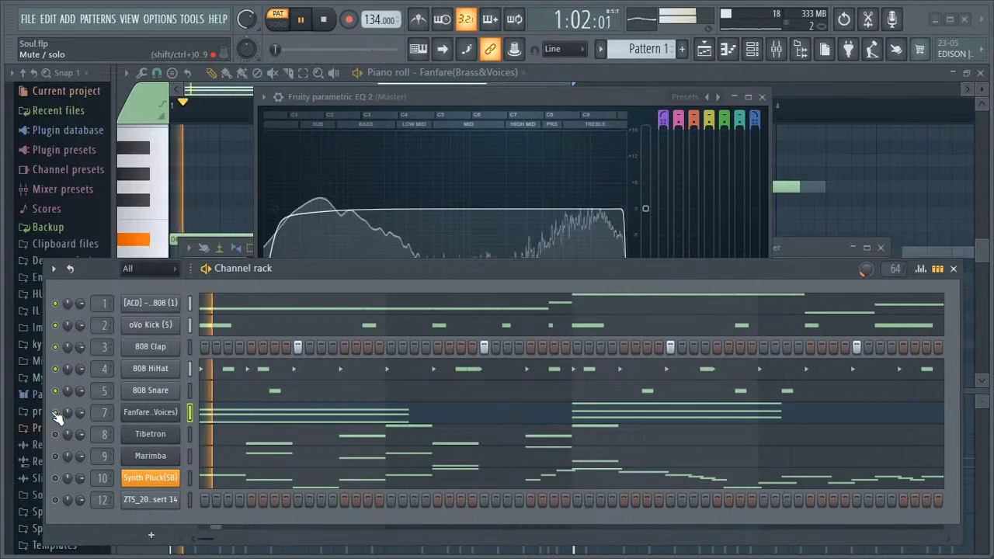
left_click_drag(252, 273, 260, 329)
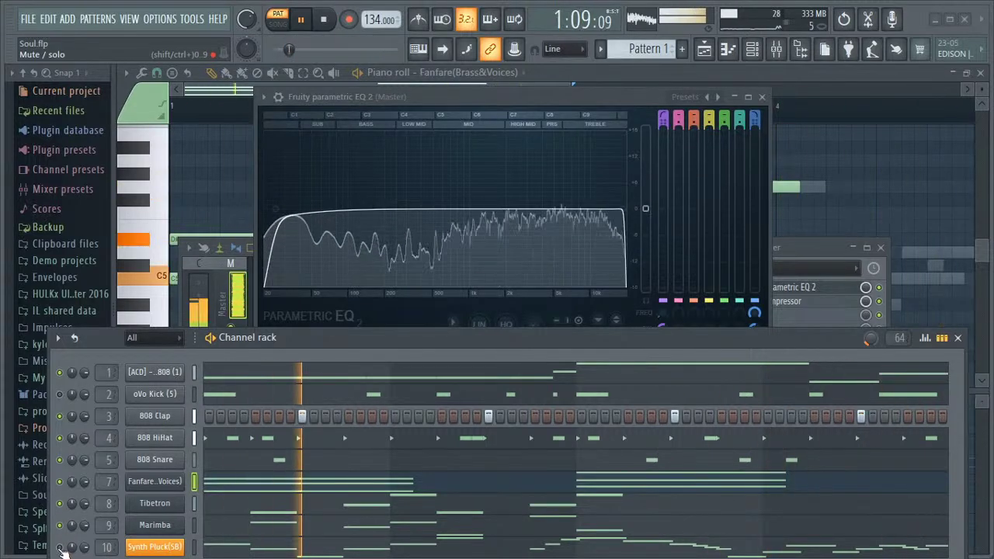
left_click_drag(302, 334, 299, 275)
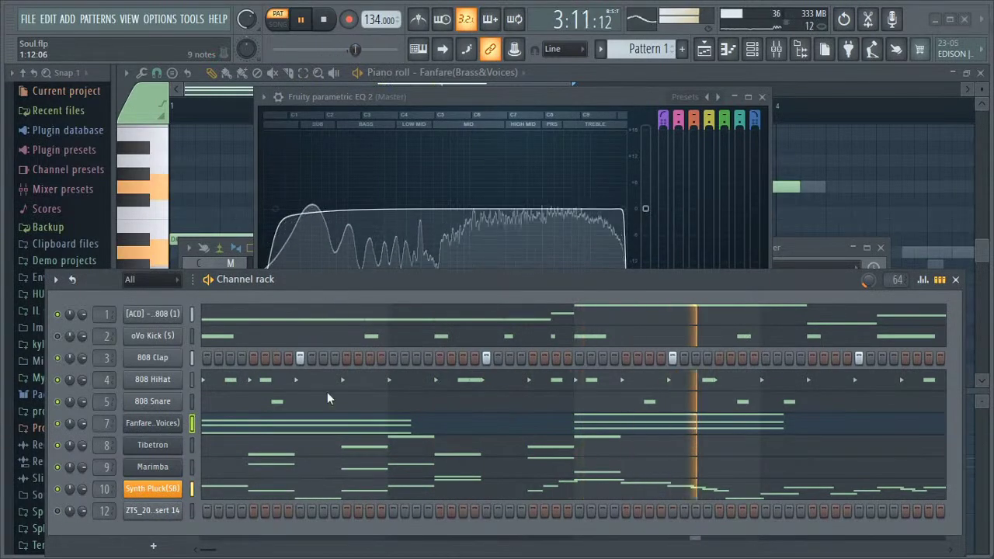
left_click_drag(353, 282, 350, 351)
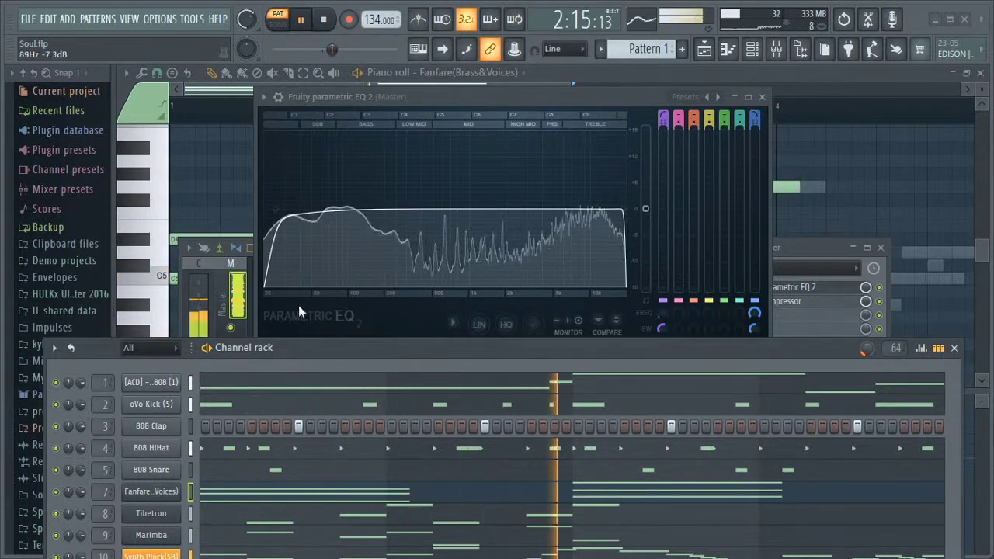
Step: Close the Master equalizer, channel rack and mixer, and stop playback
left_click(761, 97)
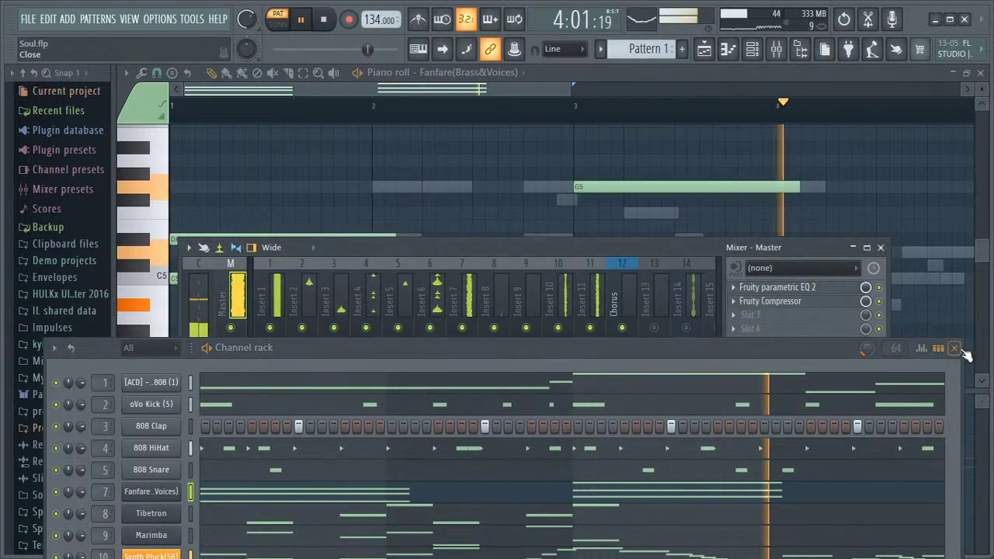
left_click(954, 347)
left_click(881, 247)
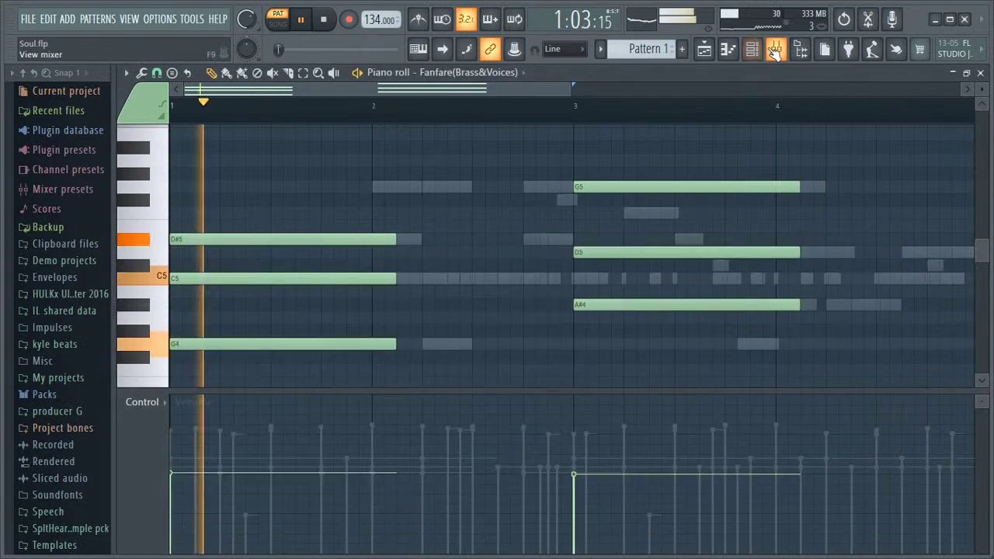
left_click(776, 48)
key("space")
left_click(881, 247)
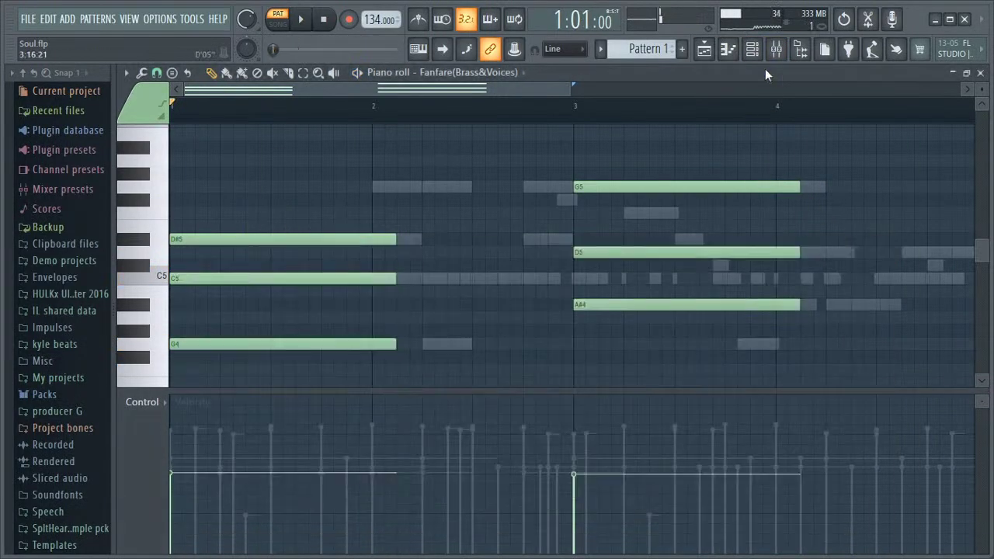
Step: Show the playlist, start the song from bar 29, and solo the Chorus track in the mixer
left_click(703, 52)
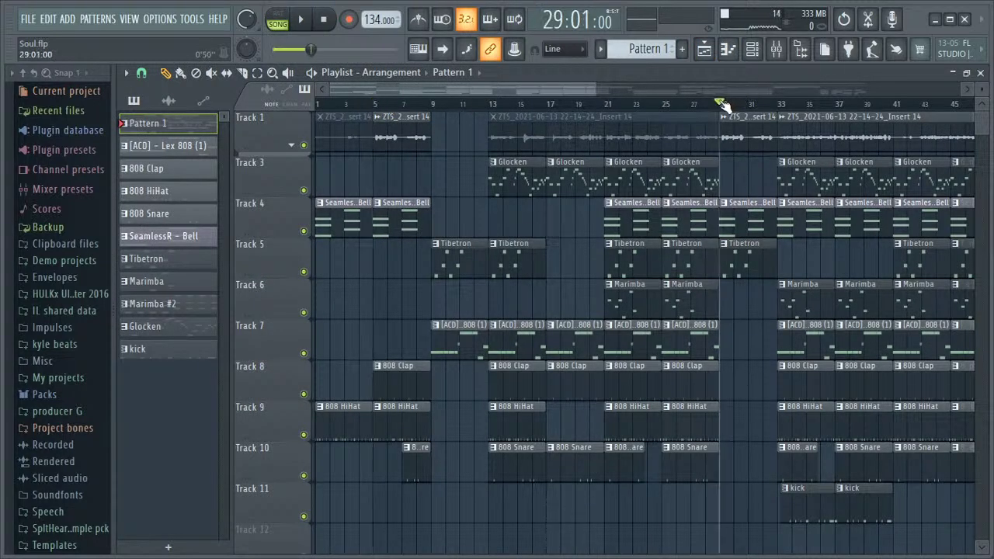
left_click(776, 49)
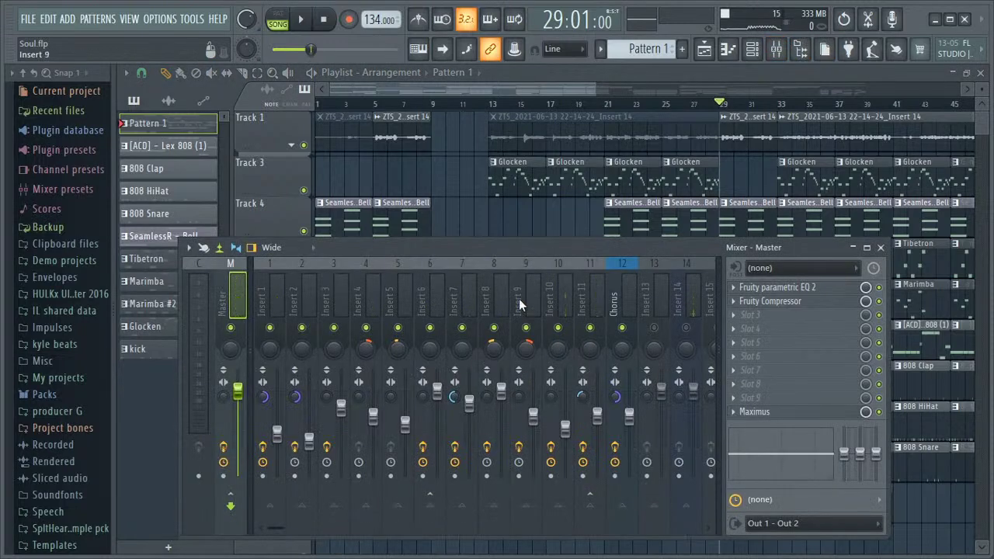
left_click(621, 298)
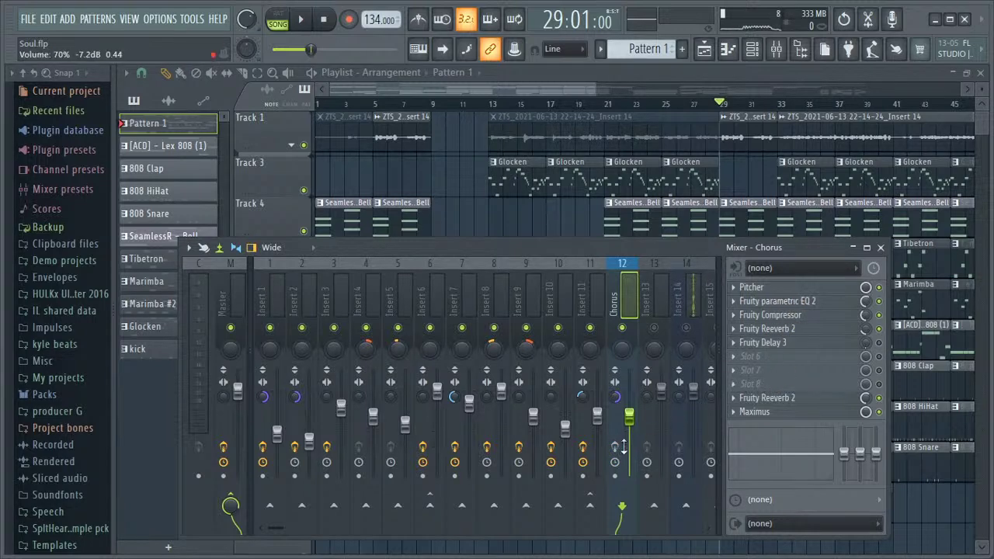
key("space")
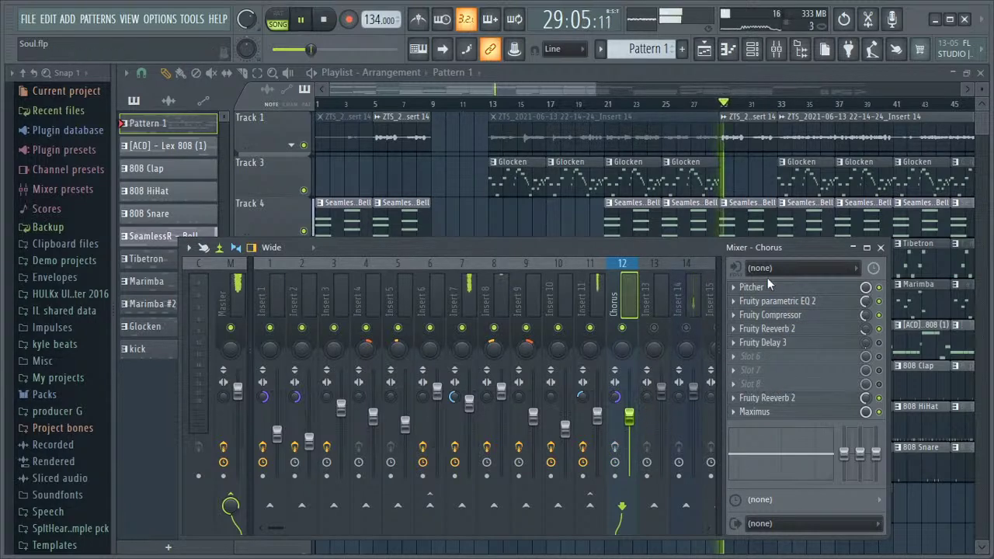
right_click(622, 328)
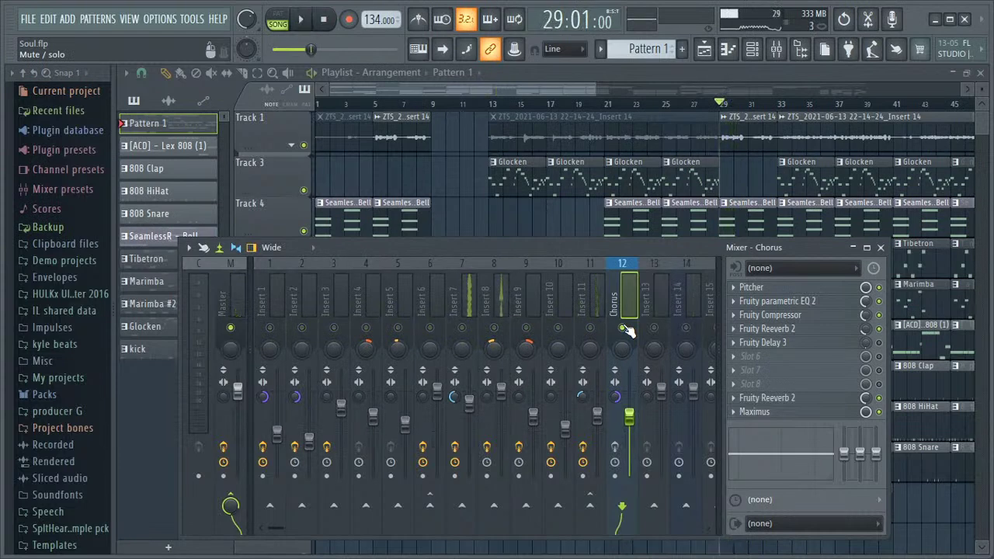
Step: Check the channel rack and close it, and listen to the soloed Chorus track from bar 29
left_click(753, 51)
left_click_drag(332, 375, 340, 290)
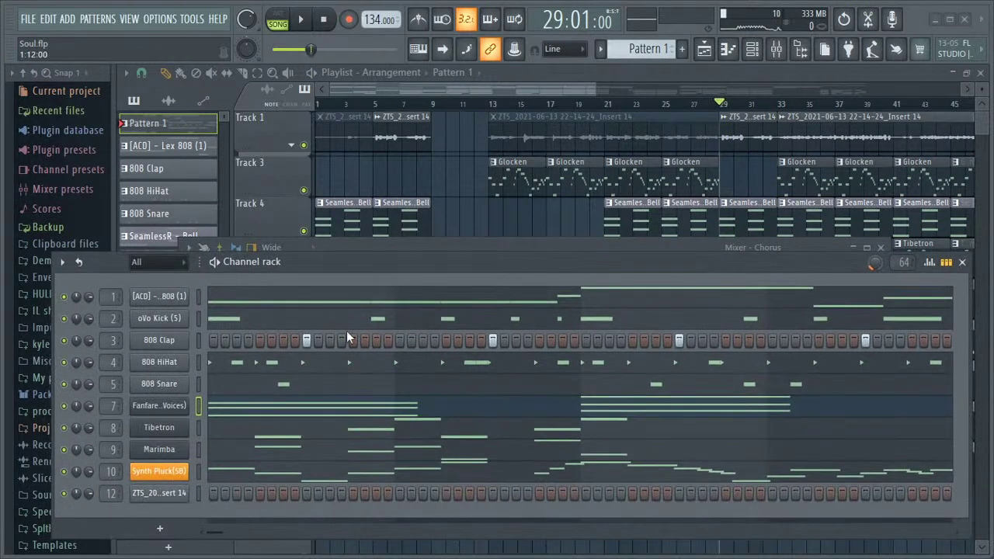
left_click(962, 264)
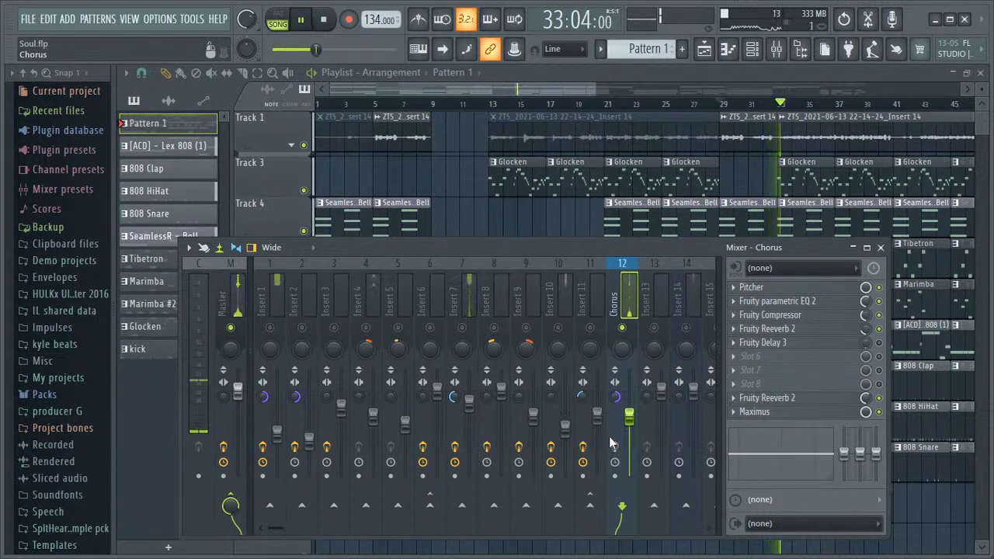
key("space")
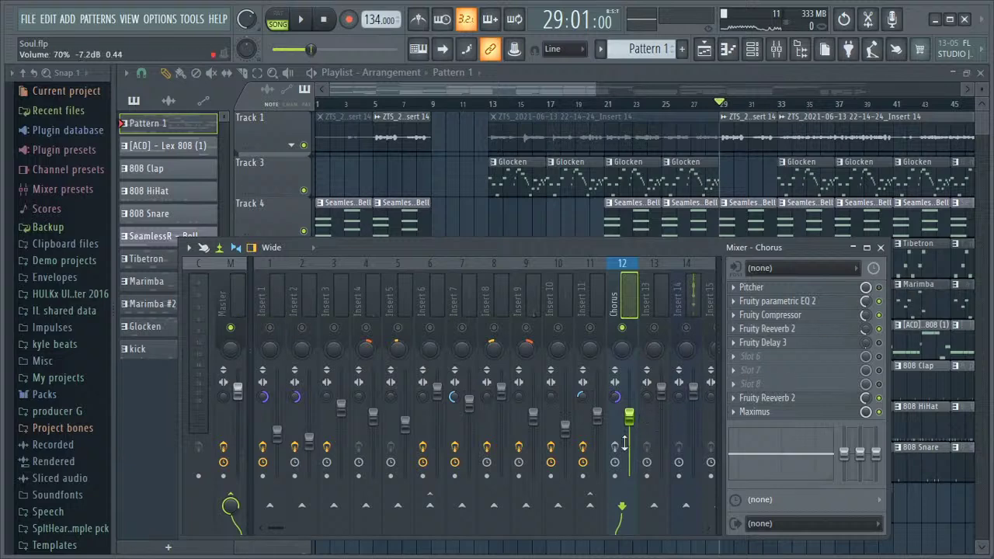
key("space")
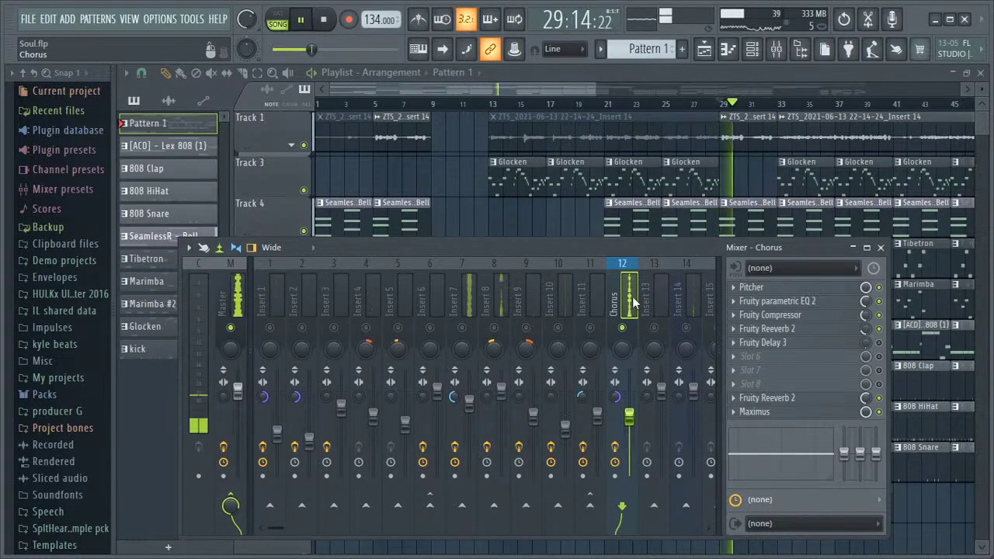
Step: Open Fruity parametric EQ 2 on the Chorus track and switch off all of its bands, including 1 and 6
left_click(777, 301)
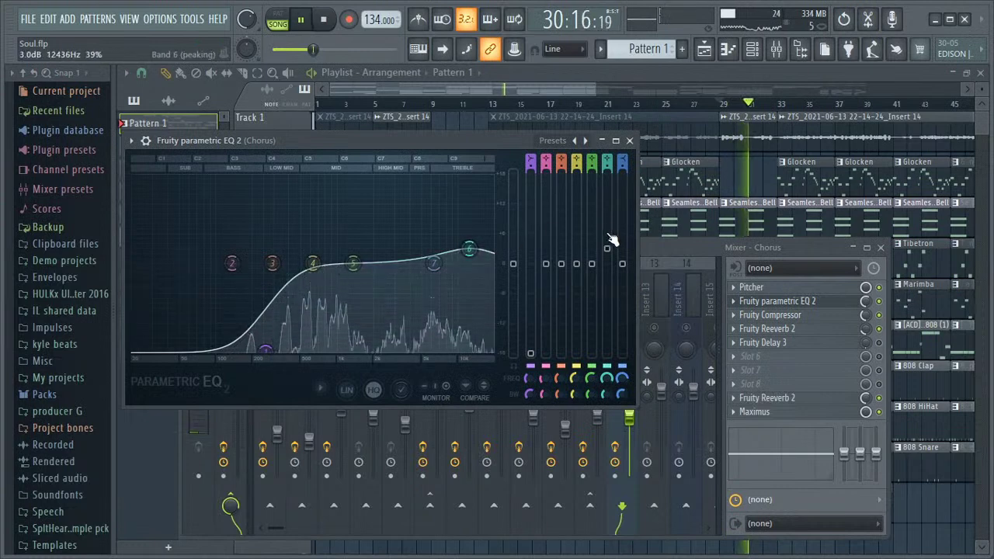
key("space")
left_click(531, 375)
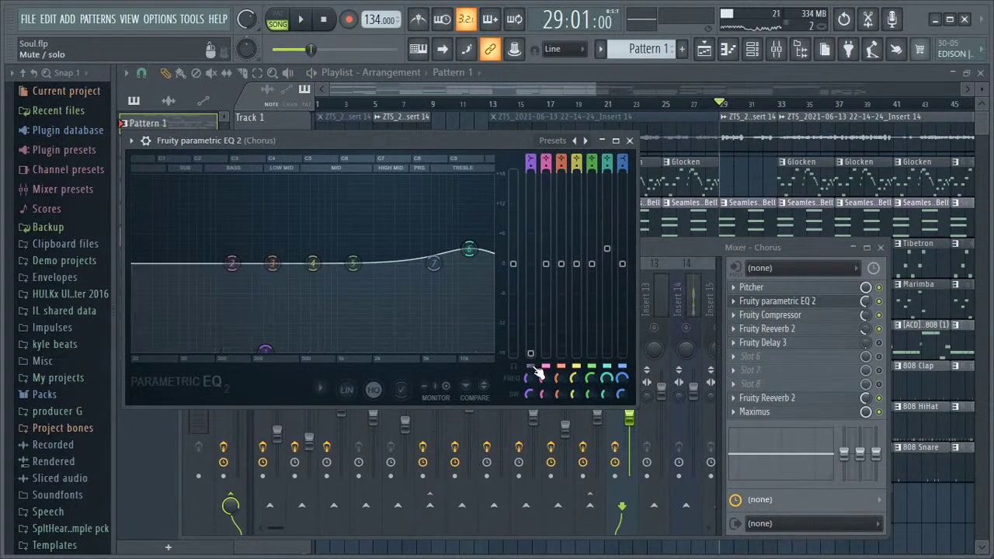
left_click(607, 368)
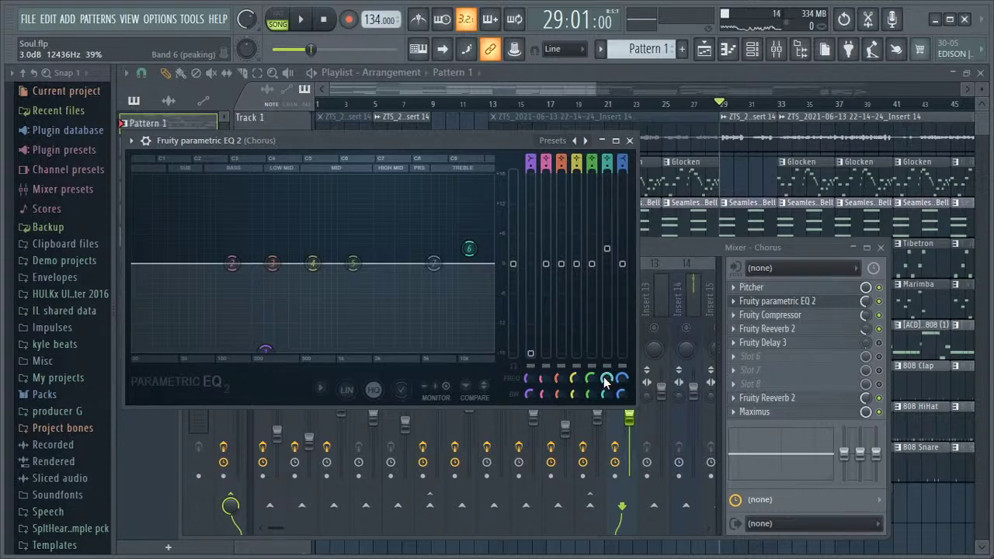
Step: Play the Chorus track with its equalizer bands off and examine the spectrum, moving the equalizer window over the mixer
key("space")
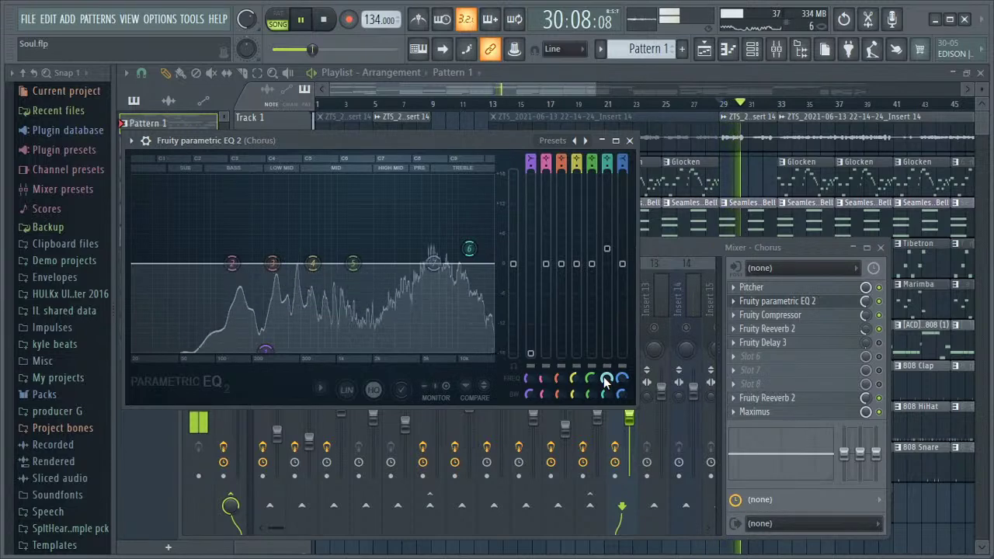
key("space")
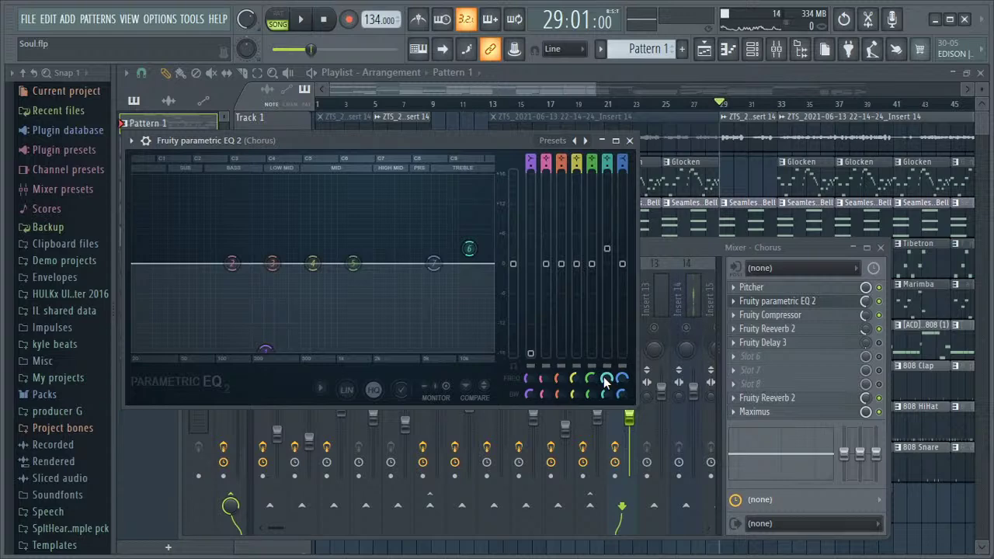
key("space")
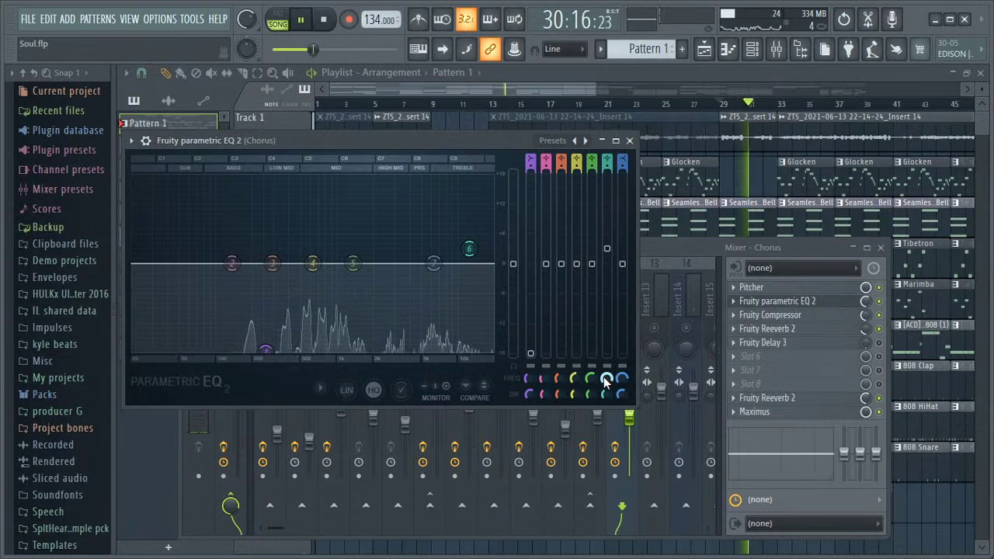
left_click_drag(527, 141, 577, 140)
left_click(621, 248)
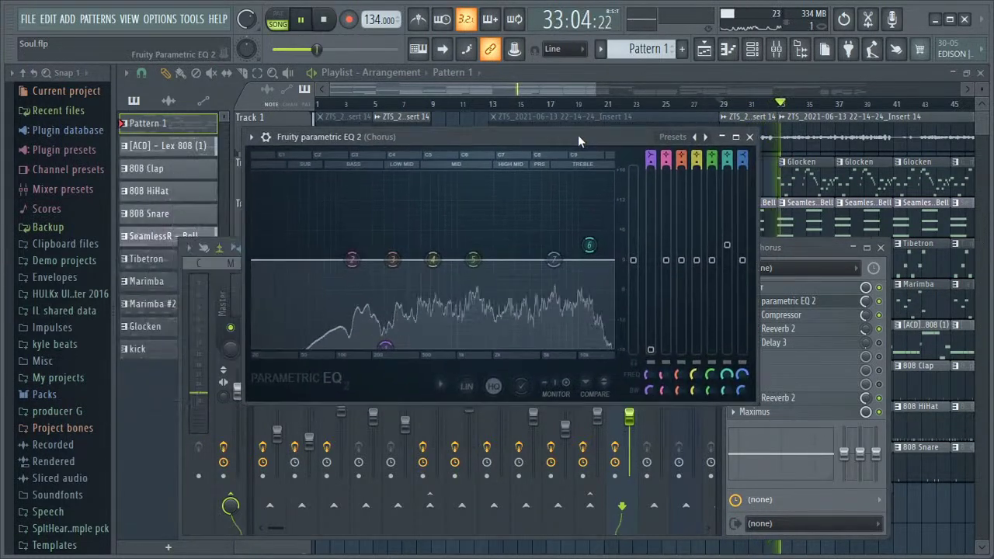
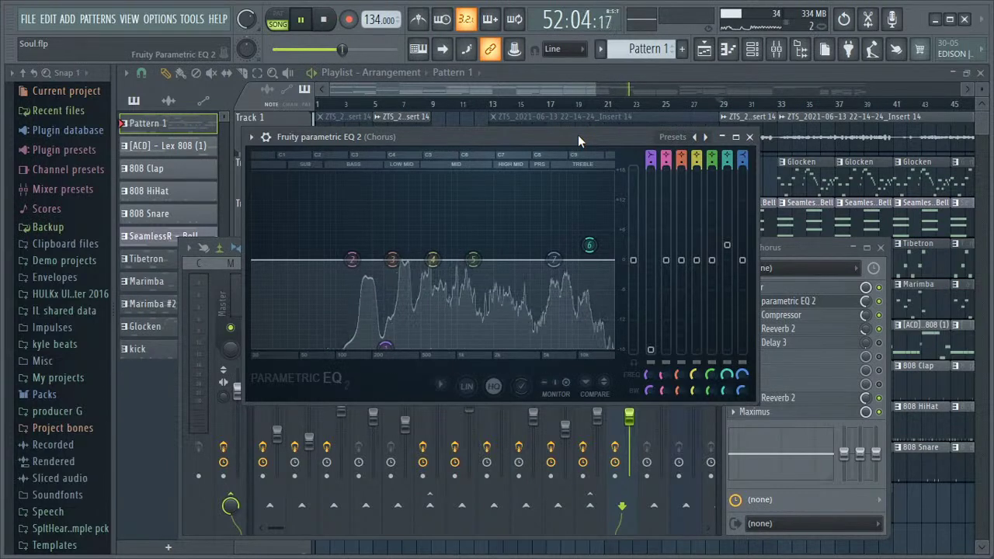
Step: Close the Chorus equalizer and mixer, stop playback, and leave the playlist for the Fanfare(Brass&Voices) piano roll
left_click(750, 138)
key("space")
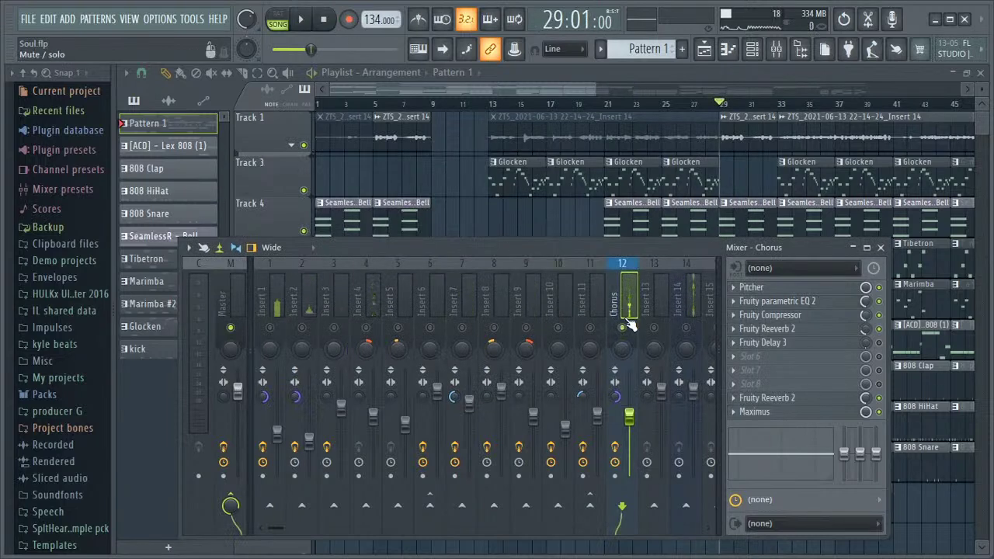
left_click(880, 247)
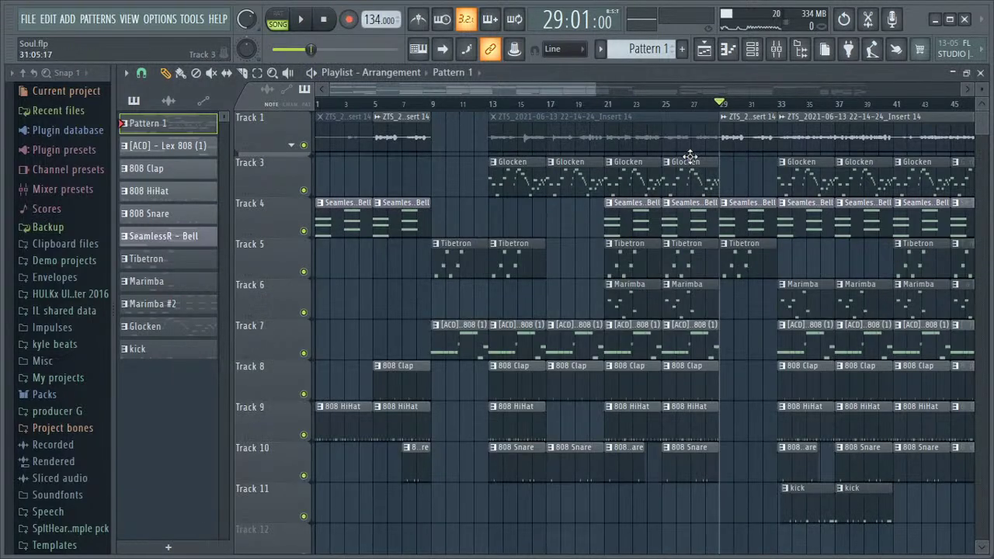
left_click(703, 49)
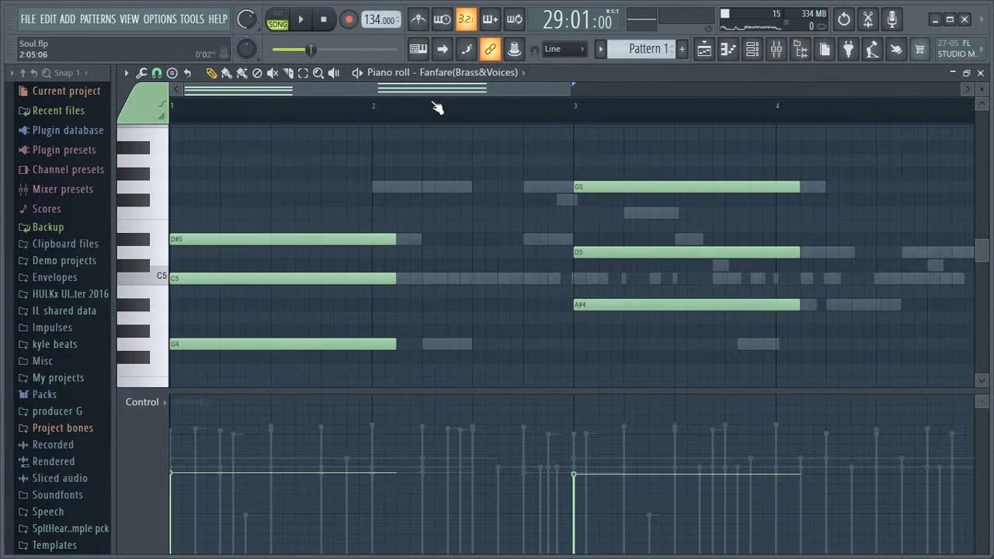
Step: Switch the piano roll to the 808 HiHat channel and audition its low keys down to C0
scroll(411, 249, "down", 15)
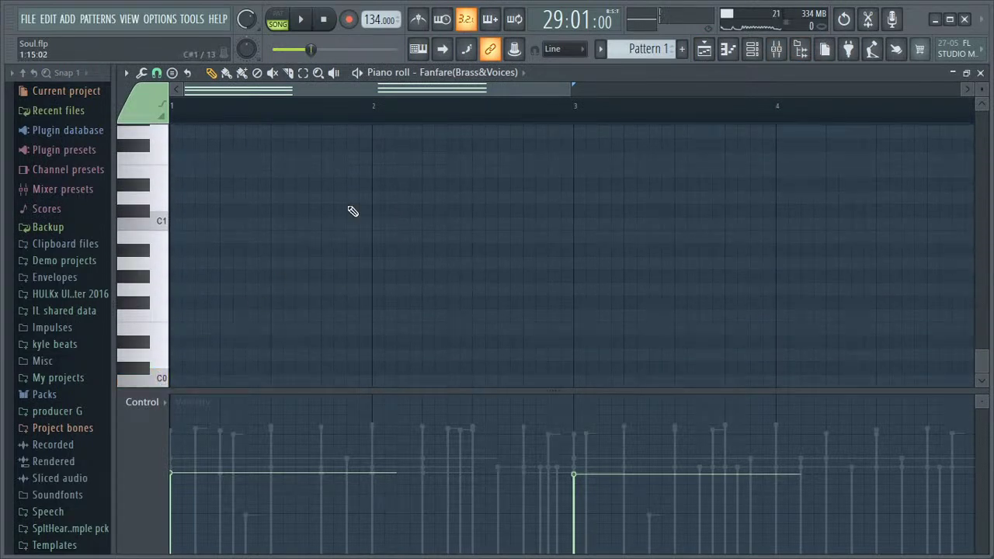
left_click(494, 77)
left_click(458, 168)
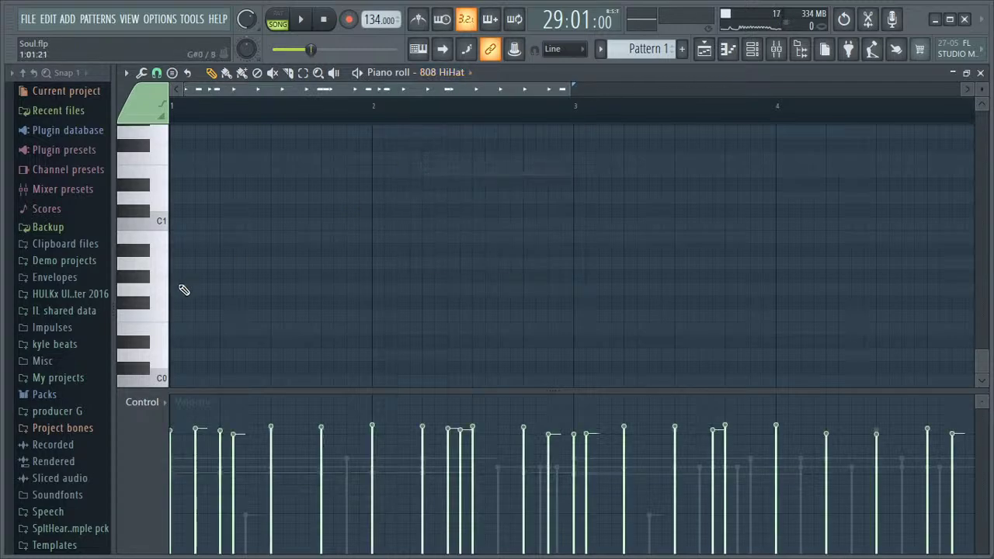
scroll(177, 248, "up", 12)
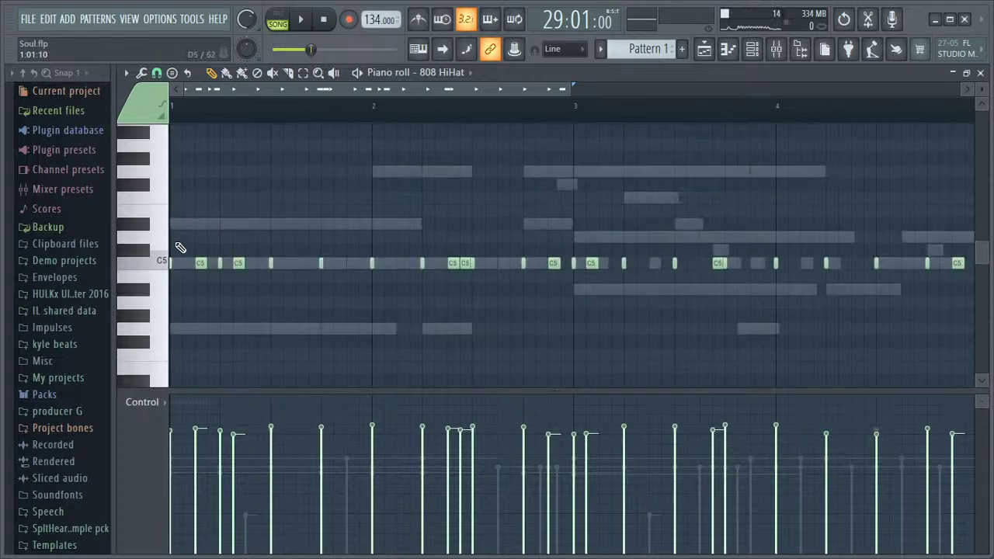
scroll(172, 261, "down", 6)
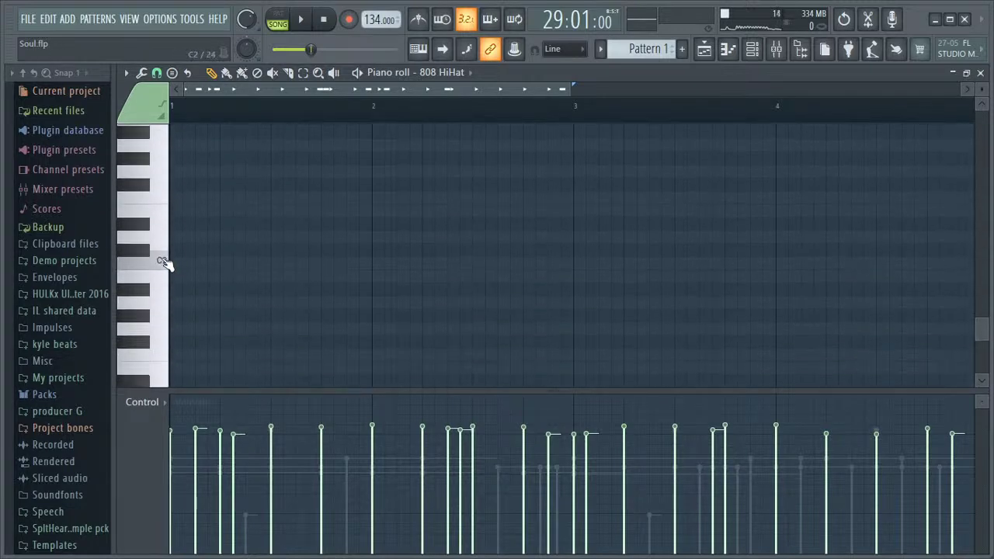
scroll(166, 272, "down", 2)
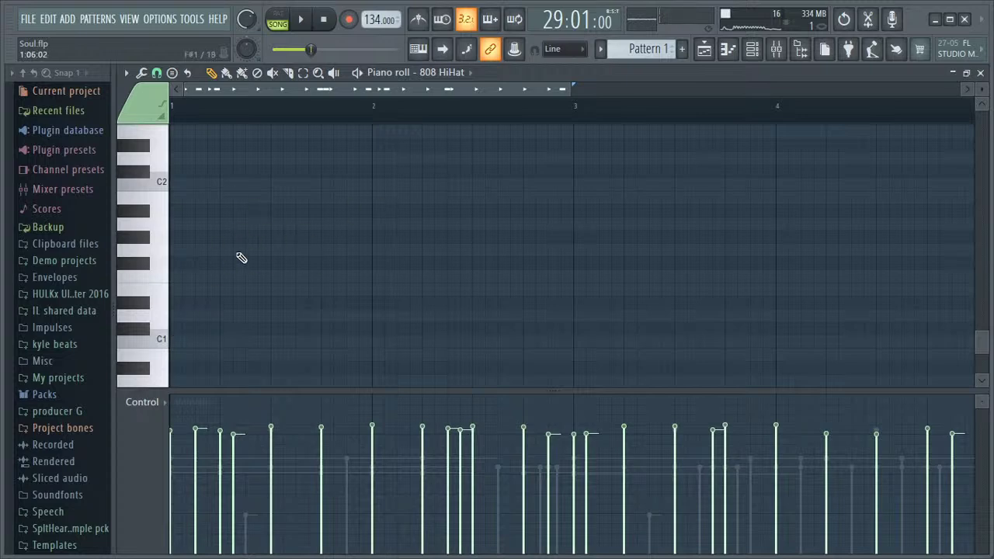
scroll(235, 275, "down", 5)
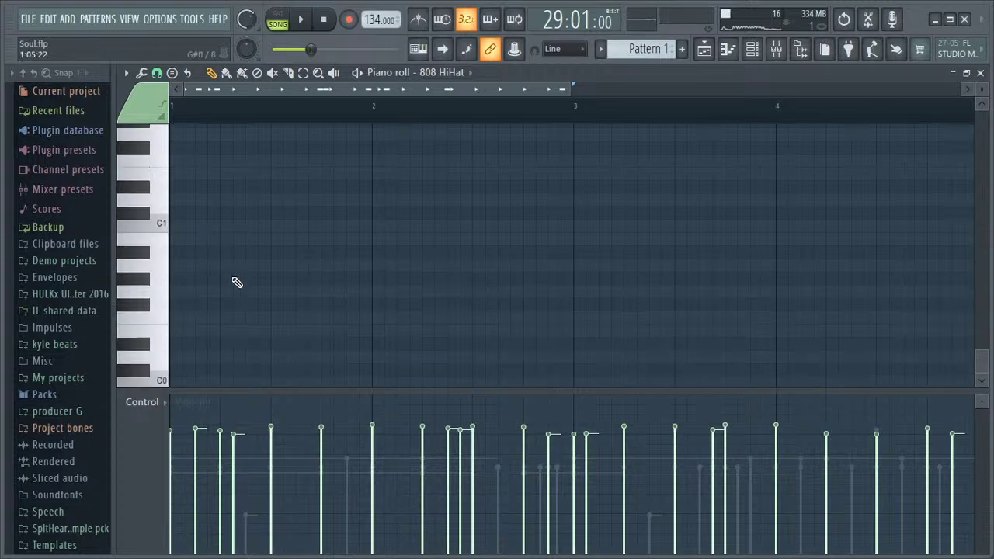
left_click(156, 385)
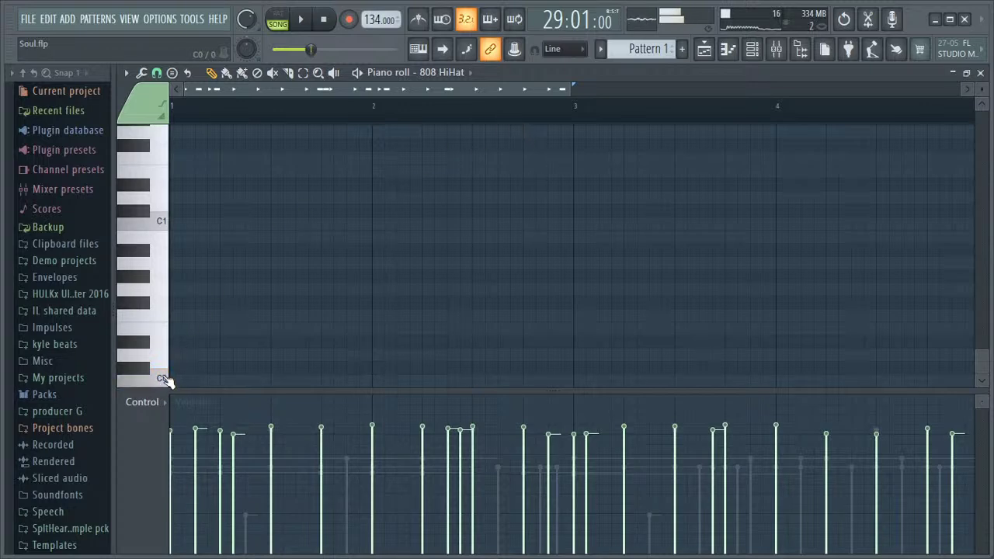
Step: Switch the piano roll to the [ACD] - Lex 808 (1) channel and audition its C1, C2 and C3 keys
left_click(453, 72)
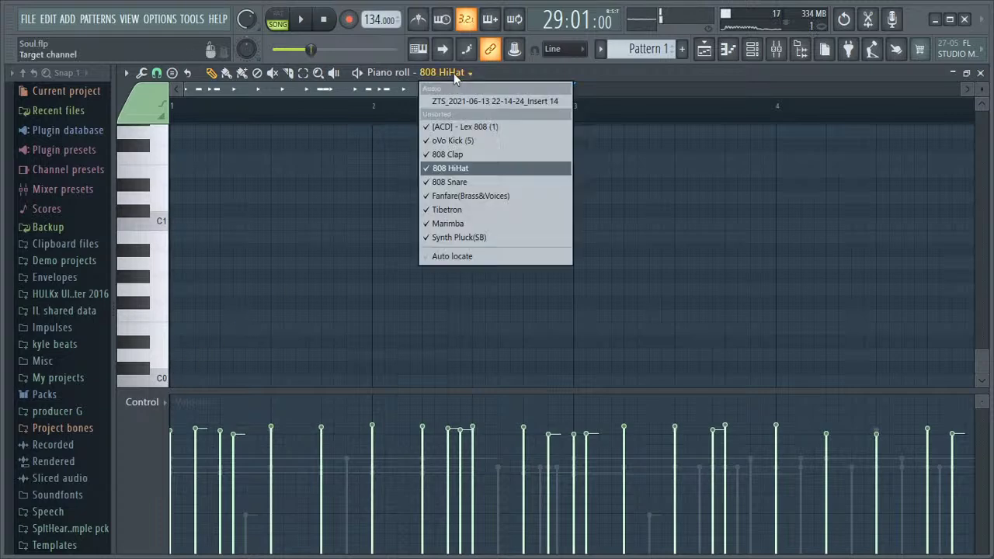
left_click(456, 125)
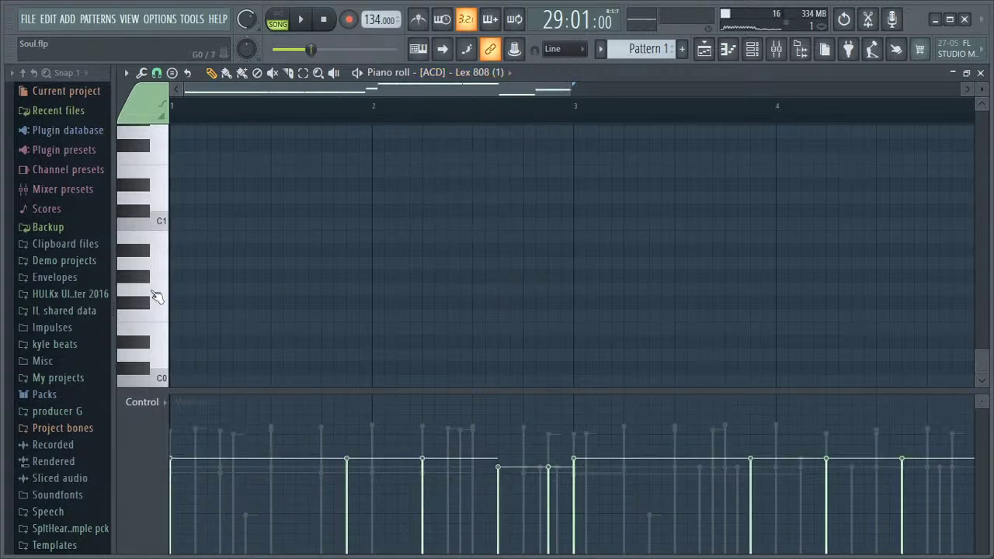
scroll(161, 222, "up", 4)
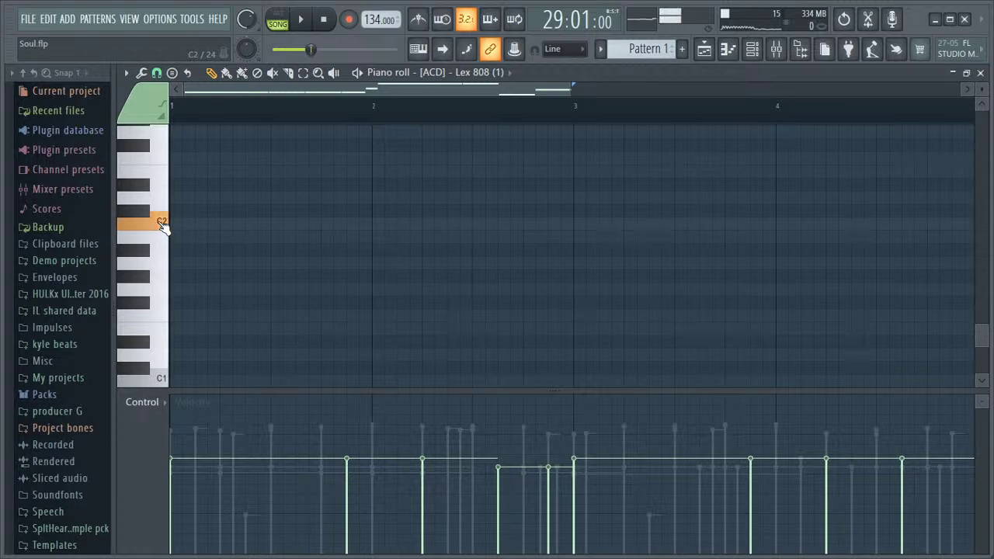
scroll(164, 233, "up", 4)
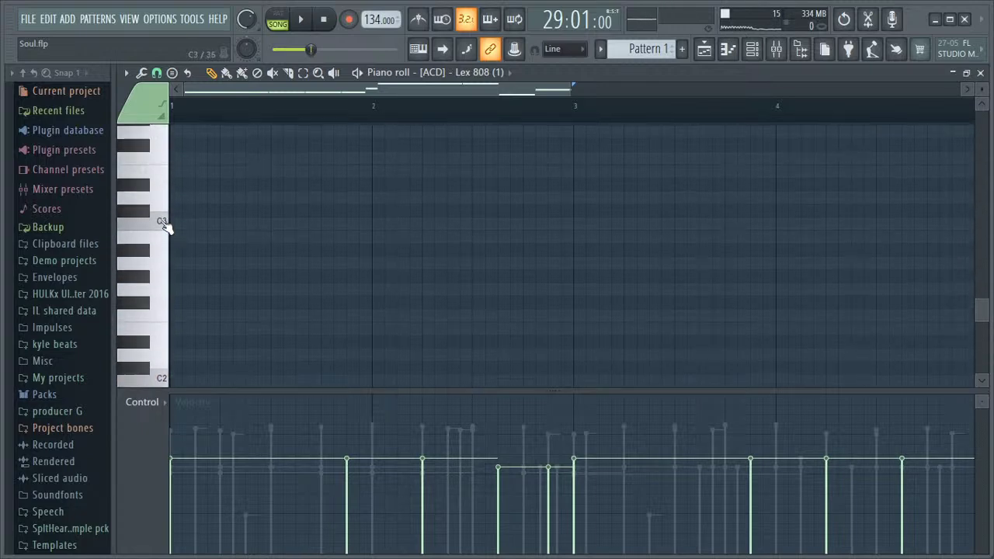
left_click(163, 223)
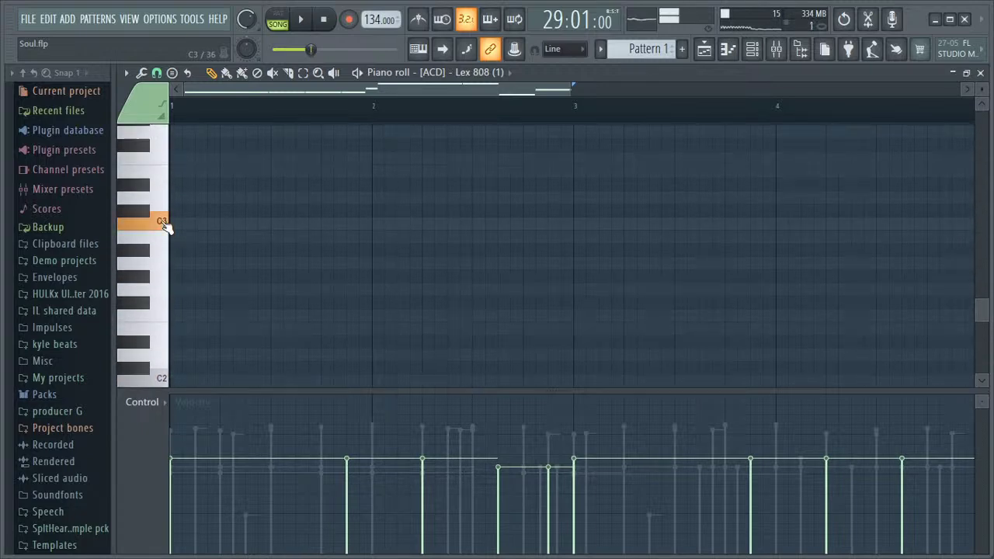
scroll(165, 233, "down", 8)
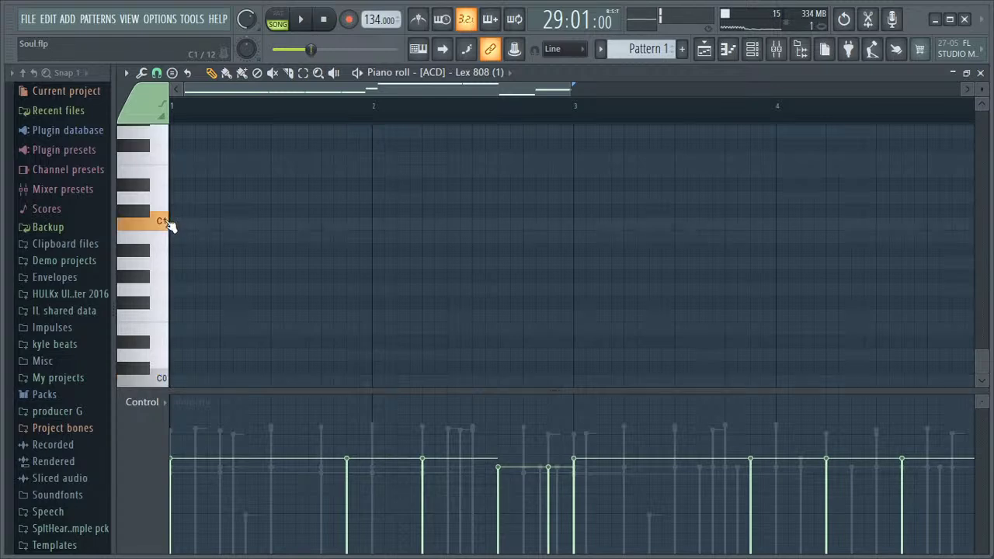
scroll(169, 224, "up", 4)
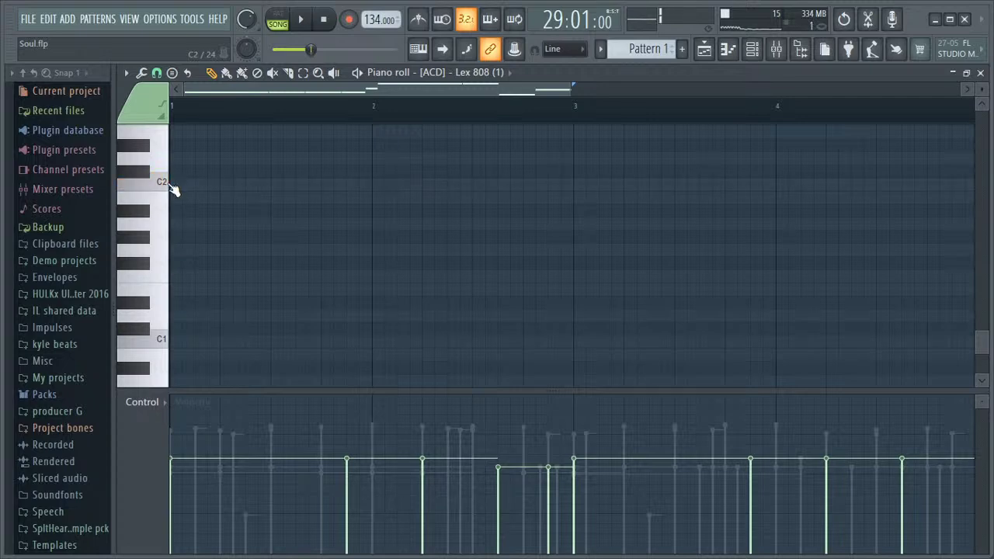
Step: Audition the Lex 808 one octave at a time on the C keys from C10 down to C5
scroll(206, 233, "up", 20)
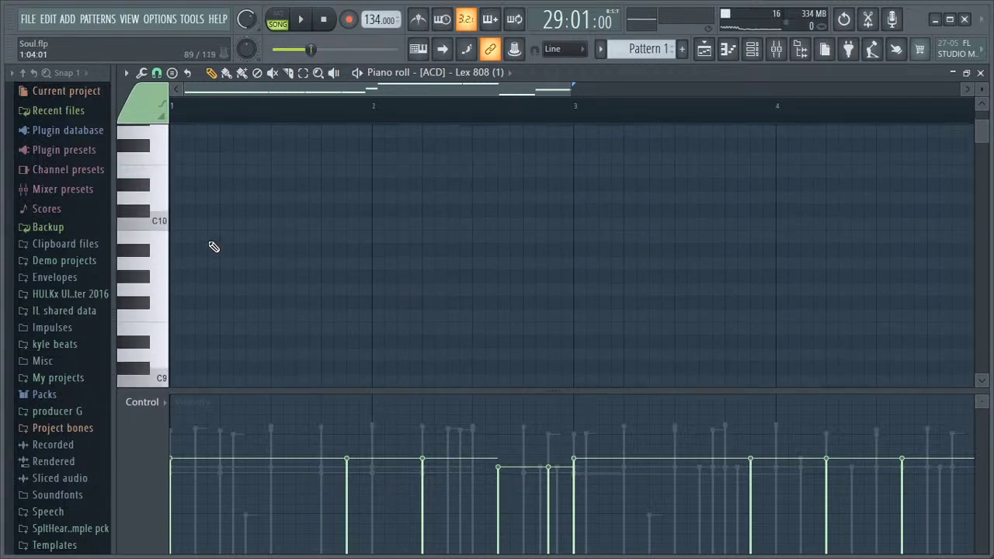
scroll(213, 246, "up", 2)
left_click(156, 286)
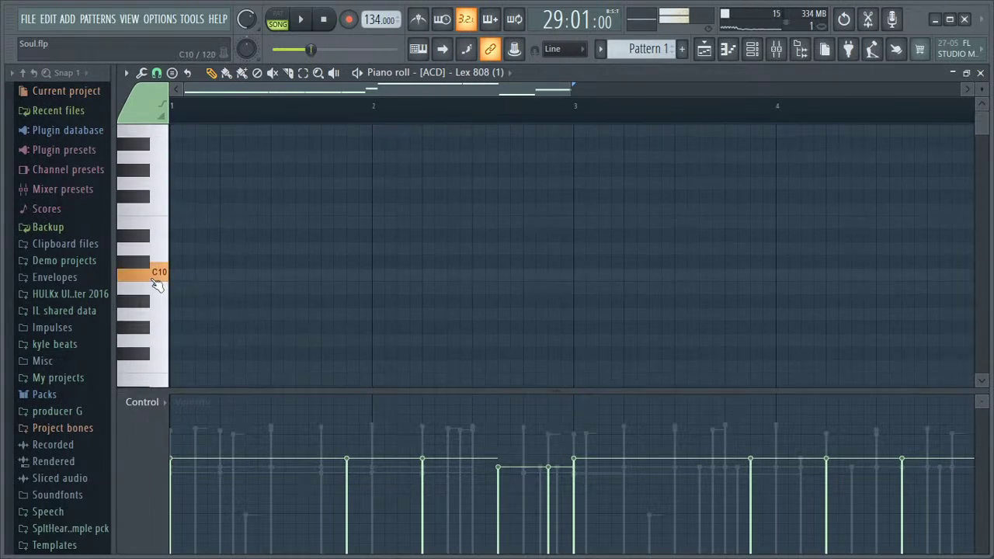
scroll(284, 255, "down", 5)
left_click(165, 314)
scroll(220, 300, "down", 8)
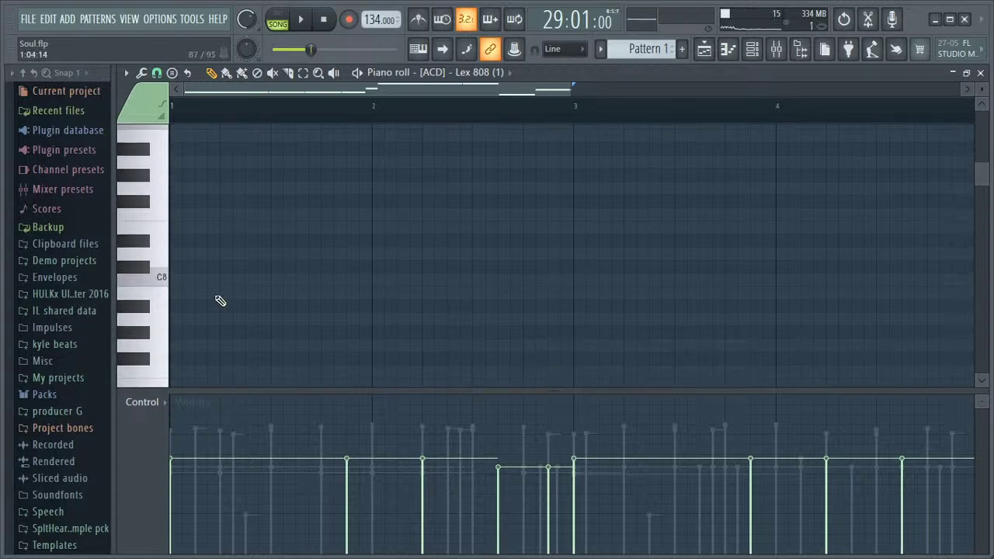
left_click(162, 271)
scroll(203, 267, "down", 2)
scroll(203, 268, "down", 10)
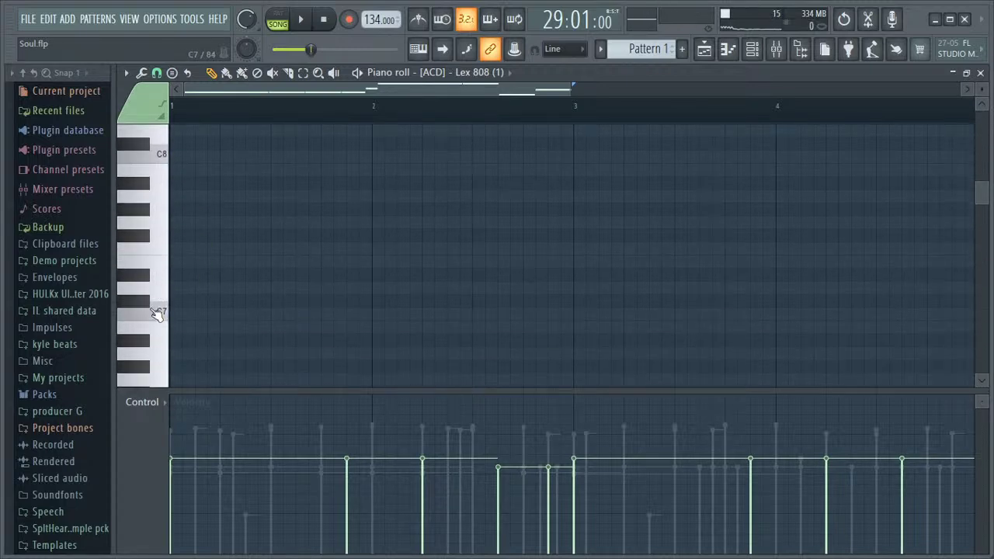
left_click(156, 310)
left_click(164, 313)
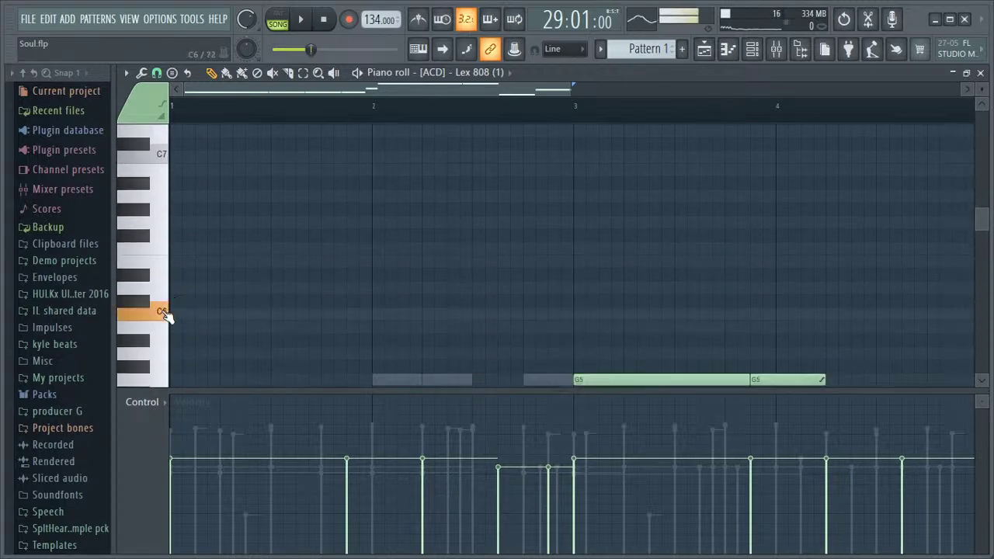
scroll(168, 315, "down", 6)
left_click(160, 277)
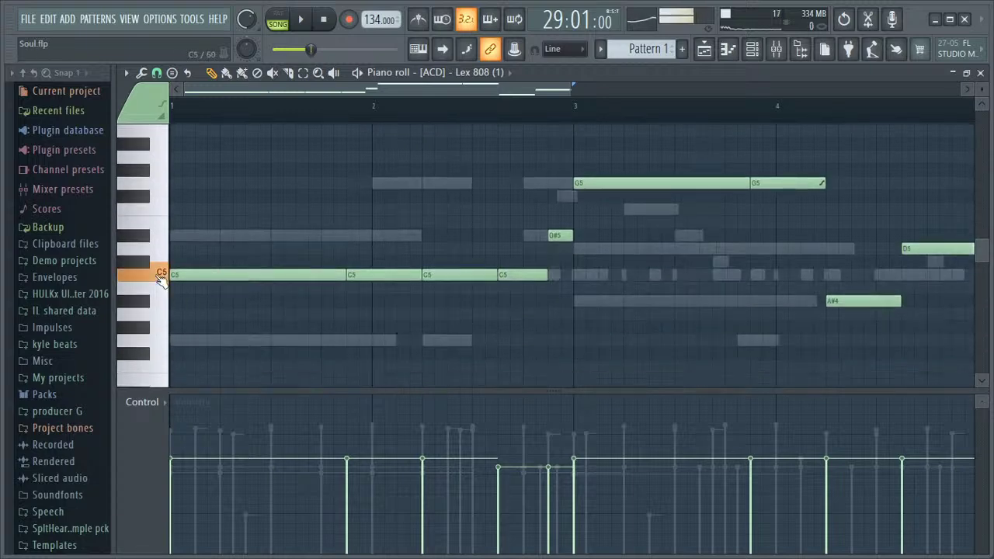
Step: Compare the sound of the Lex 808's C6, C5 and C4 keys and return to its notes around C5
scroll(206, 240, "up", 5)
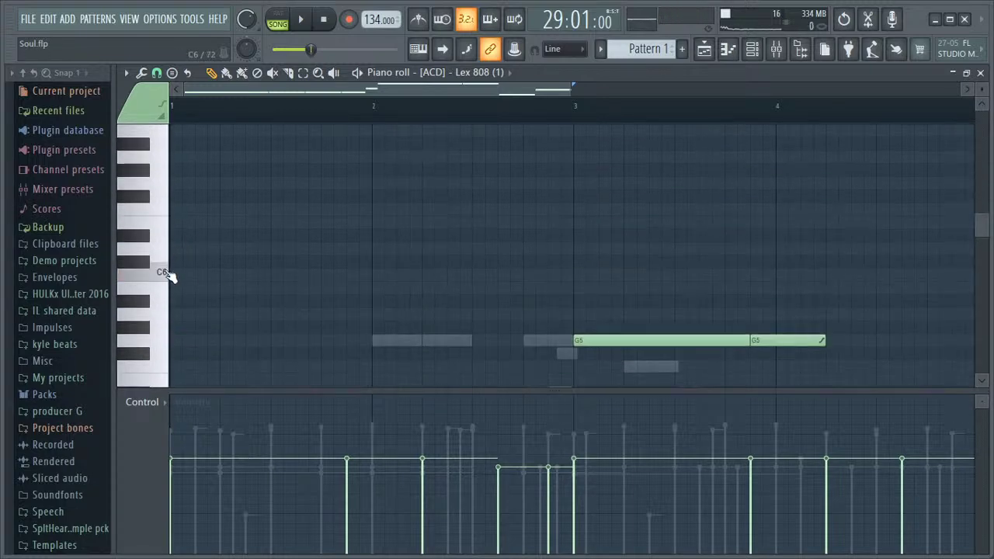
left_click(167, 278)
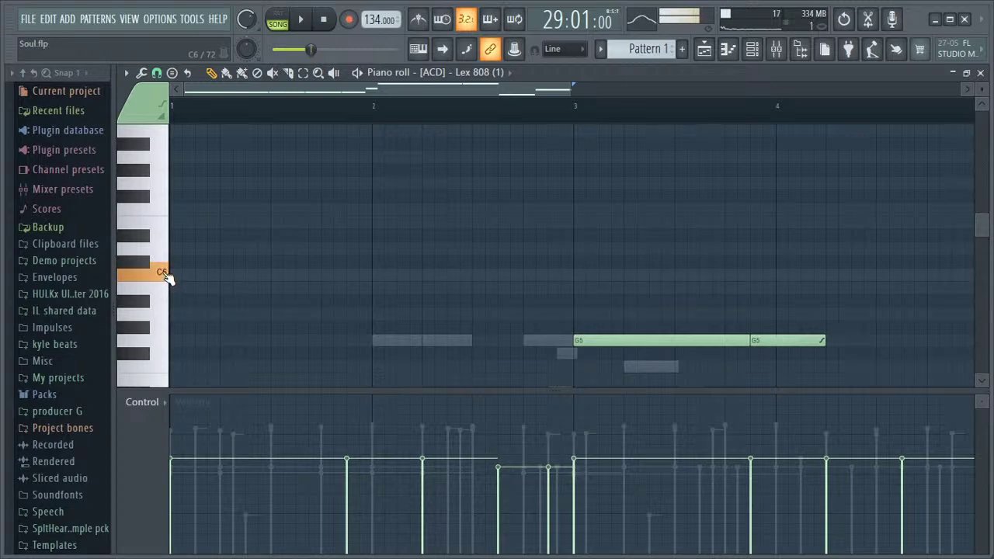
scroll(174, 264, "down", 6)
left_click(161, 240)
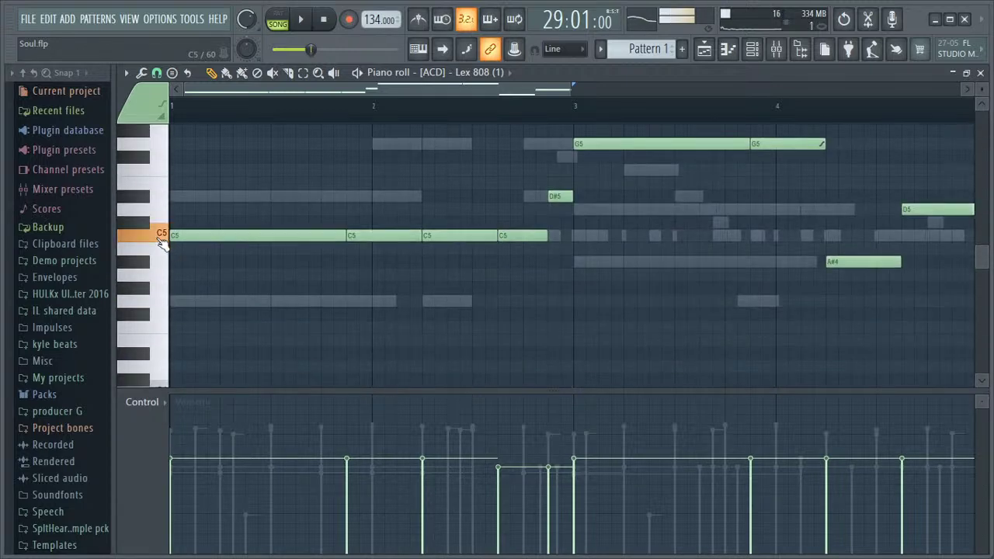
scroll(160, 264, "down", 5)
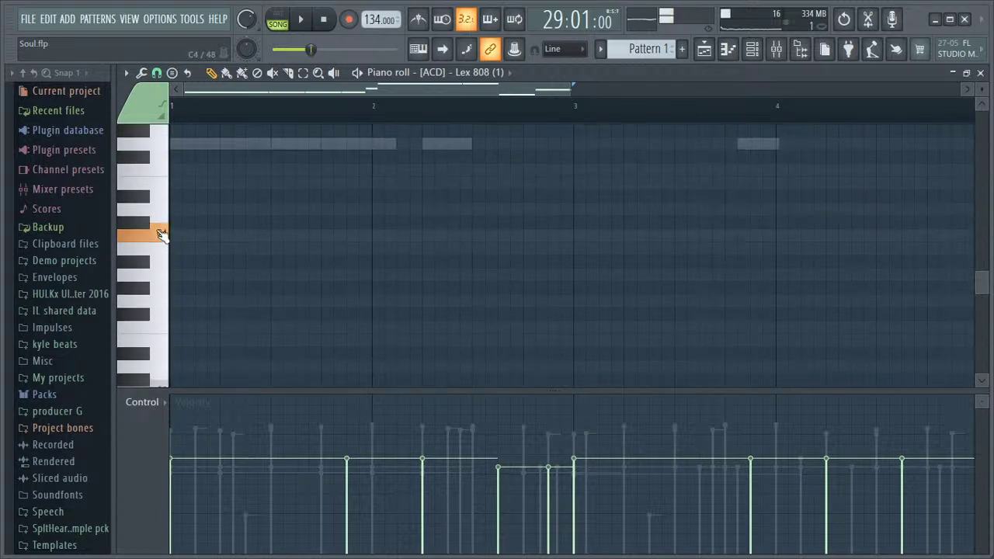
scroll(161, 235, "up", 8)
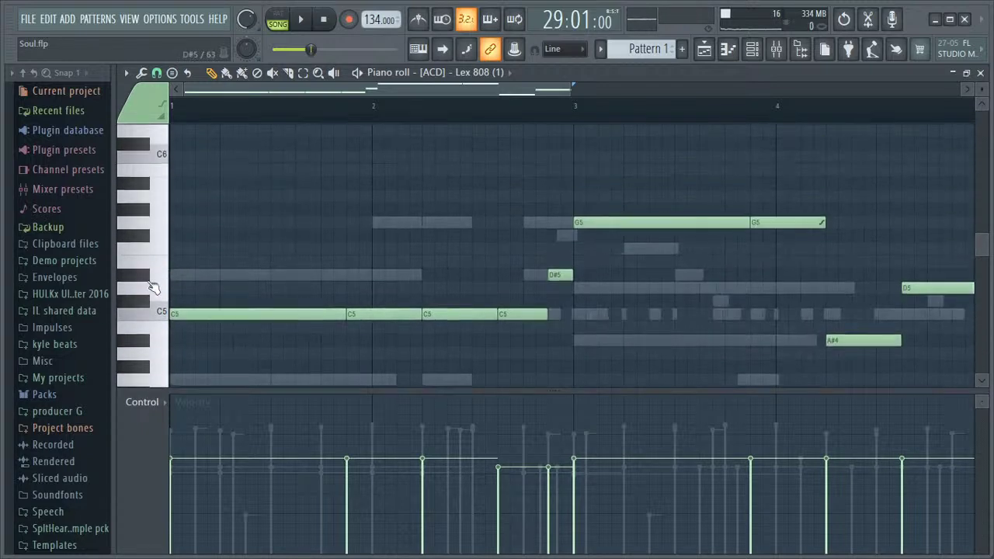
Step: Play the song while viewing the mixer, close the mixer, and return to the playlist arrangement
left_click(777, 49)
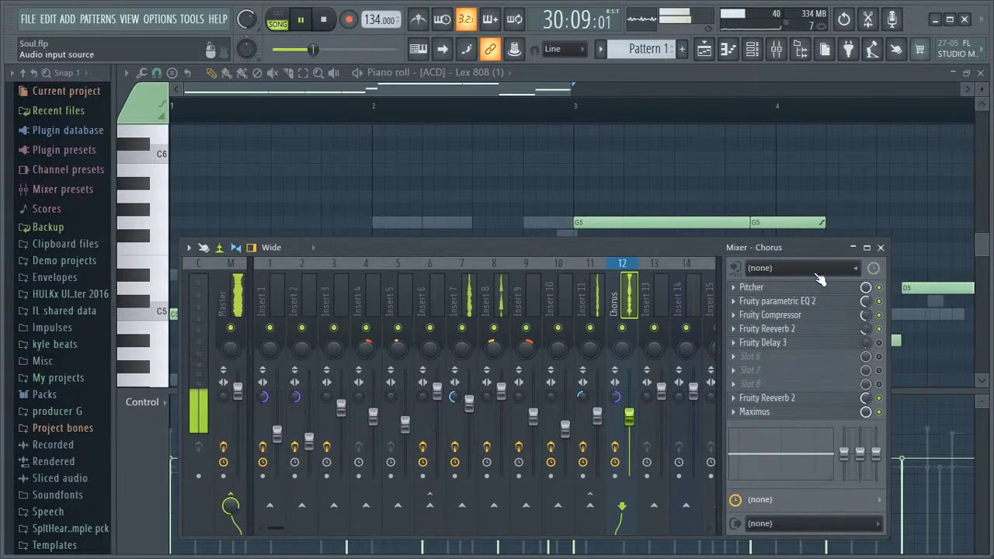
left_click(881, 247)
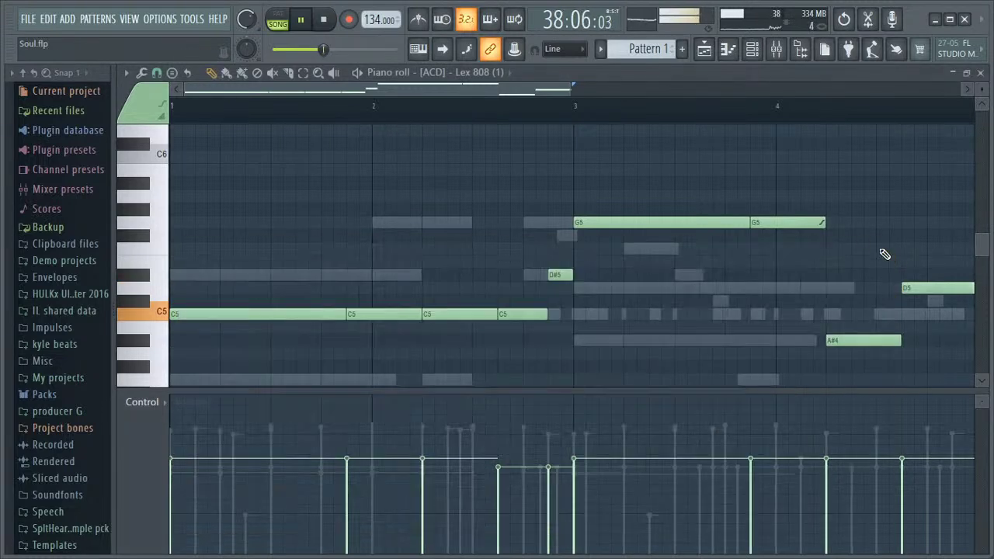
left_click(703, 48)
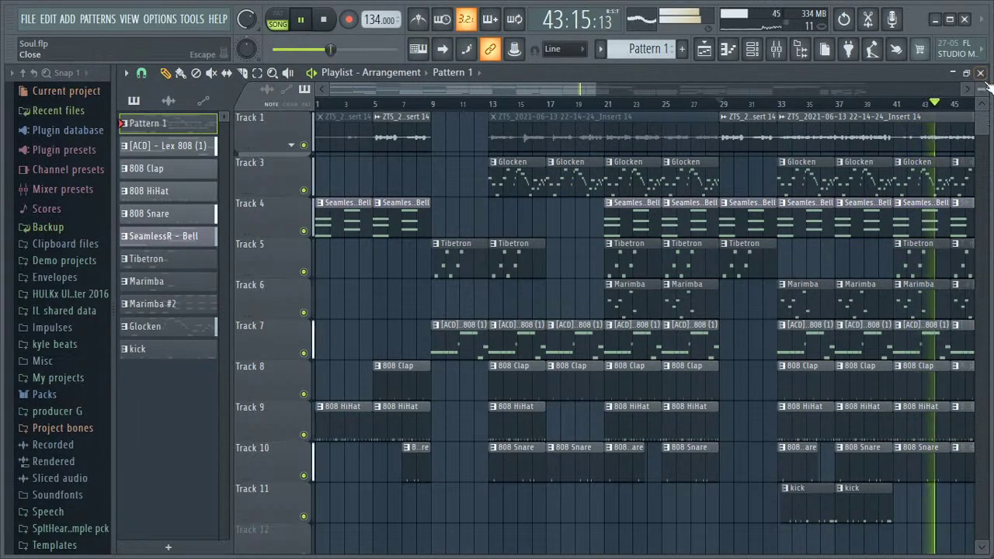
Step: Start a new project from the Stream template and stop playback
left_click(27, 18)
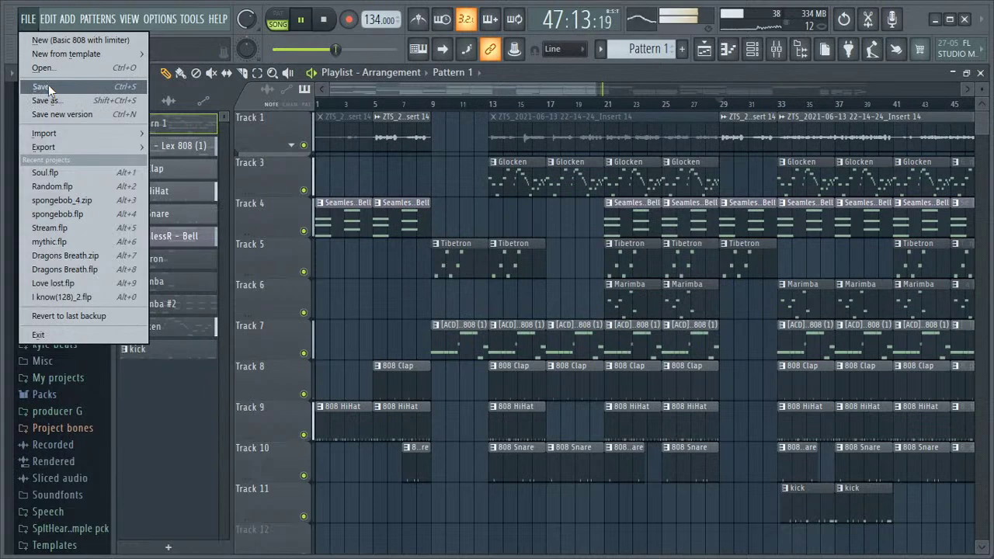
left_click(423, 277)
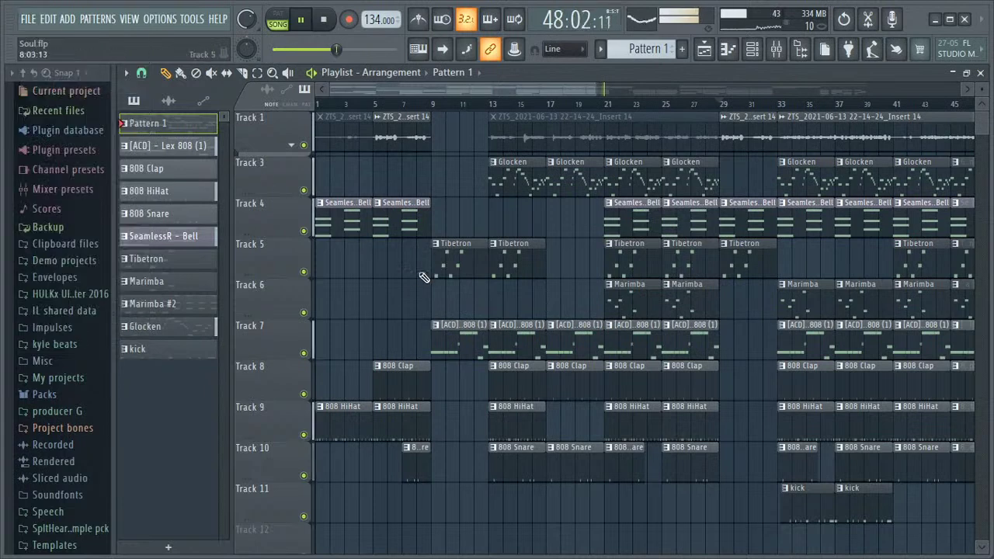
left_click(27, 19)
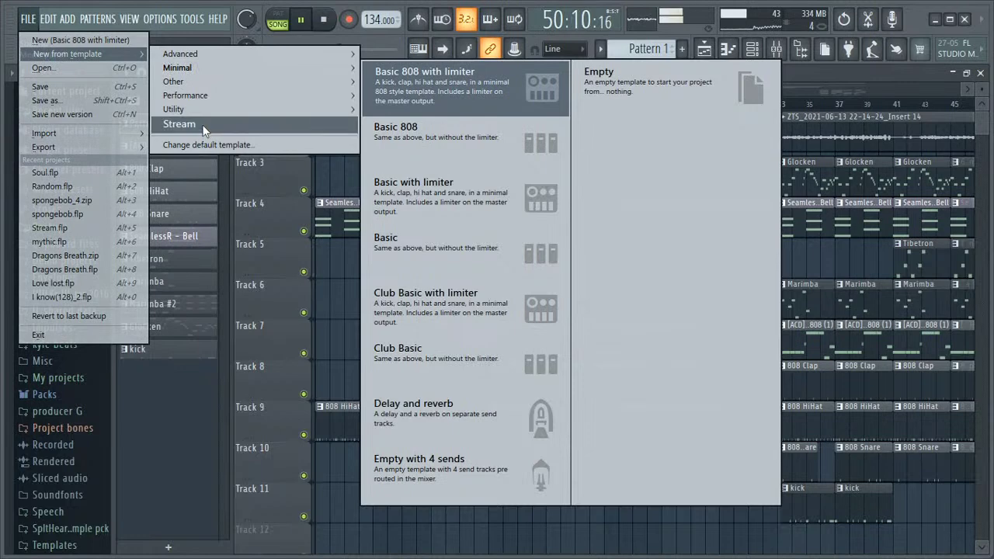
left_click(178, 124)
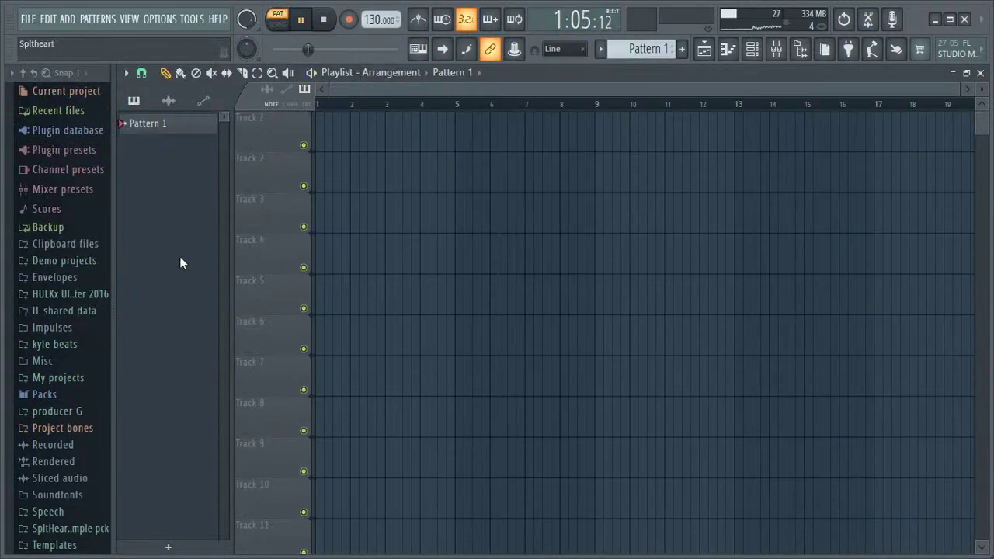
key("space")
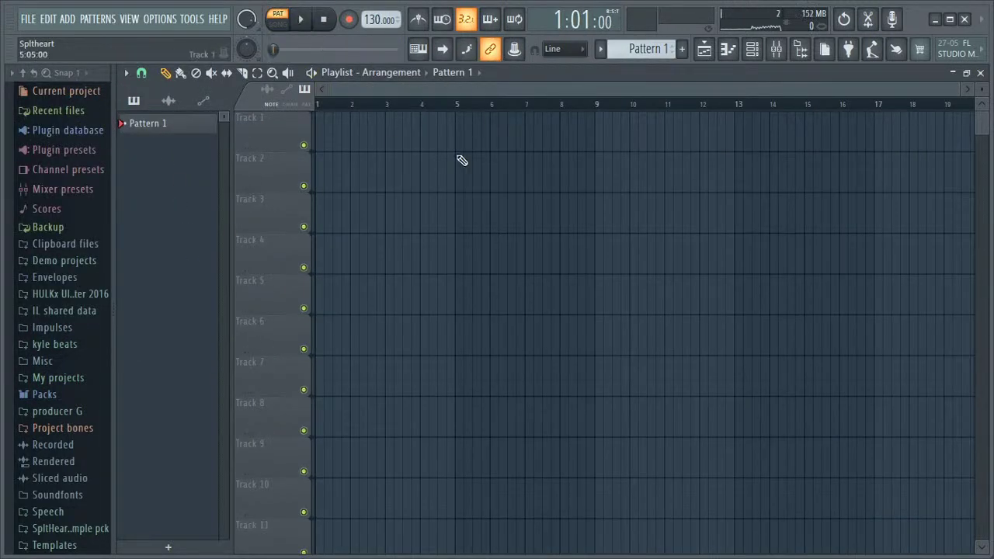
Step: Add a Sytrus instrument channel to Pattern 1, then close its plugin window and the channel rack
left_click(752, 49)
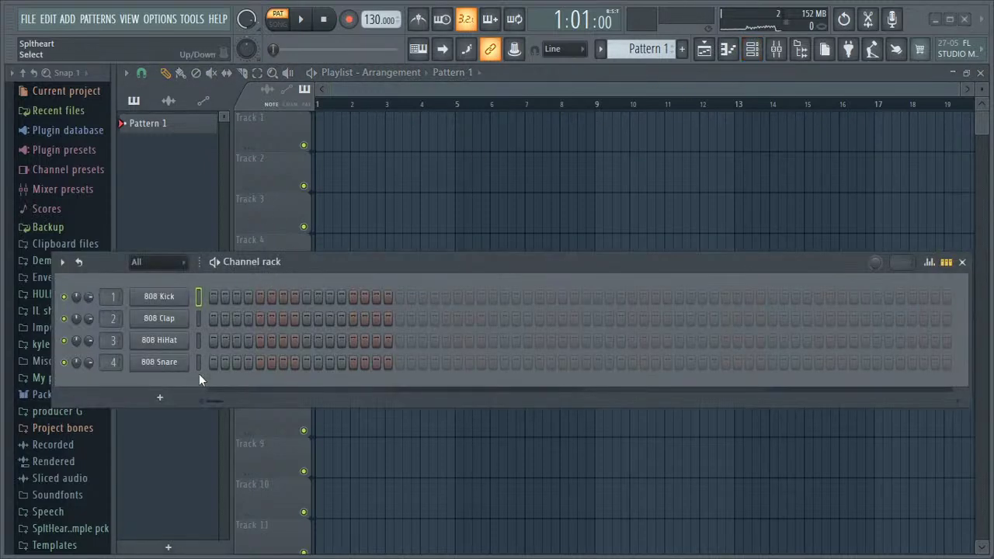
left_click(160, 396)
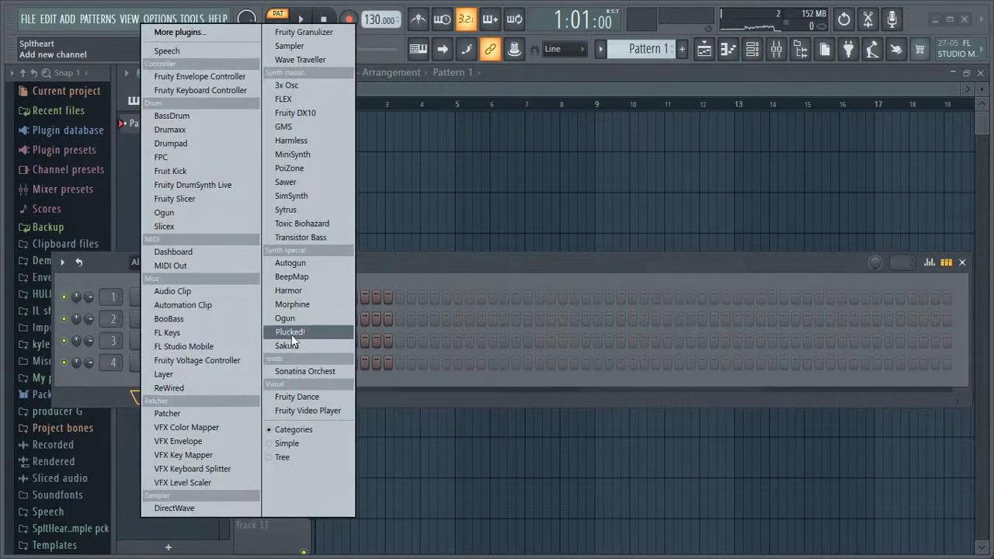
left_click(281, 210)
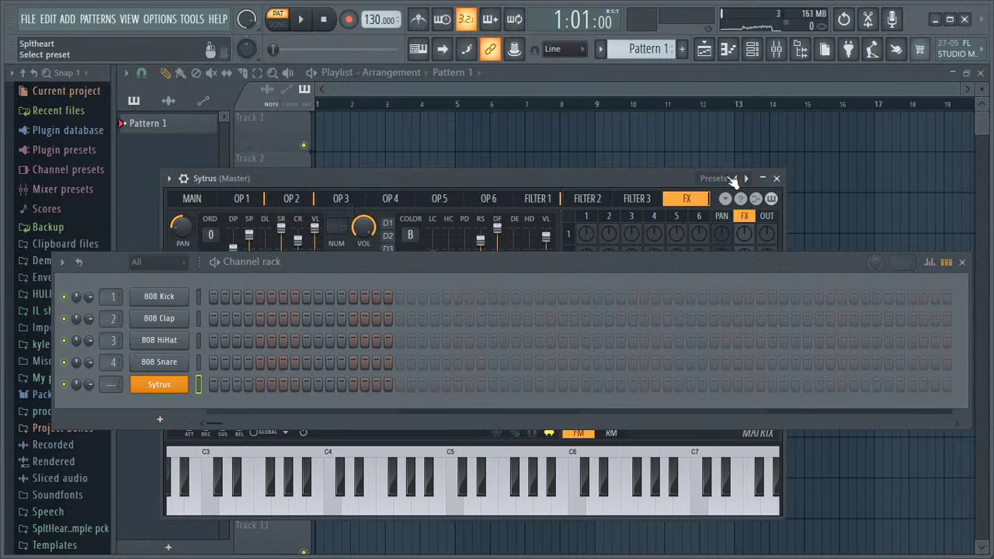
left_click(776, 178)
left_click(961, 261)
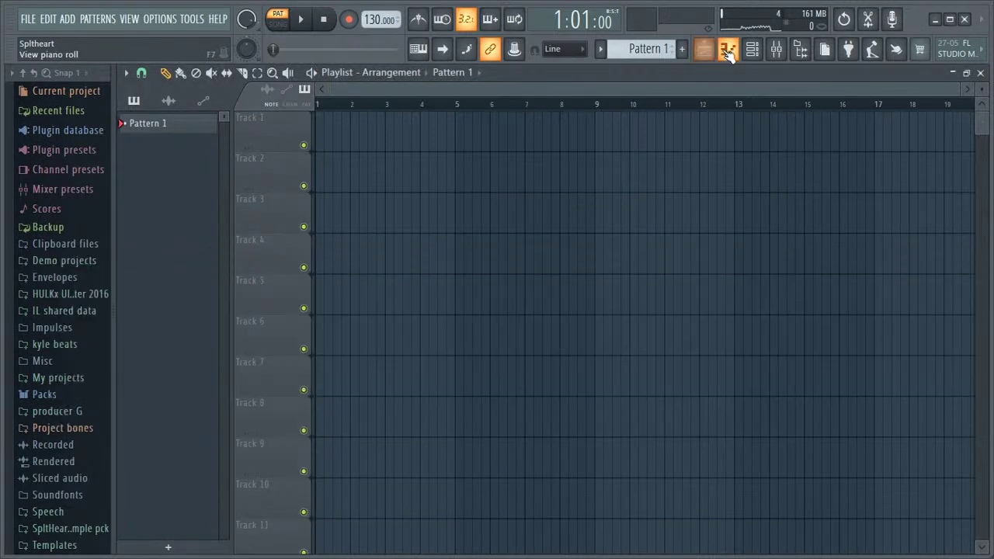
Step: Open the Sytrus piano roll and extend the step sequence to 64 steps
left_click(727, 50)
left_click(759, 52)
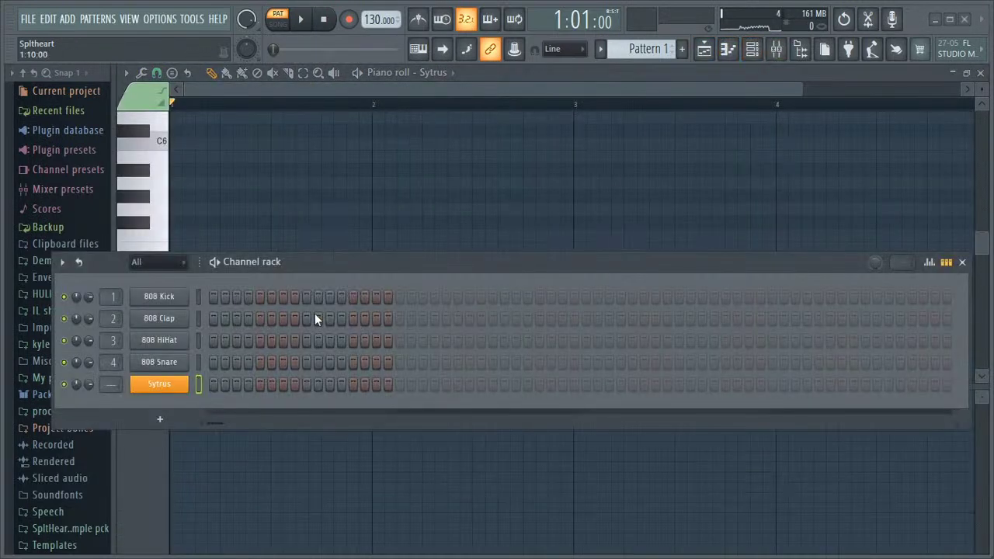
left_click_drag(889, 268, 889, 225)
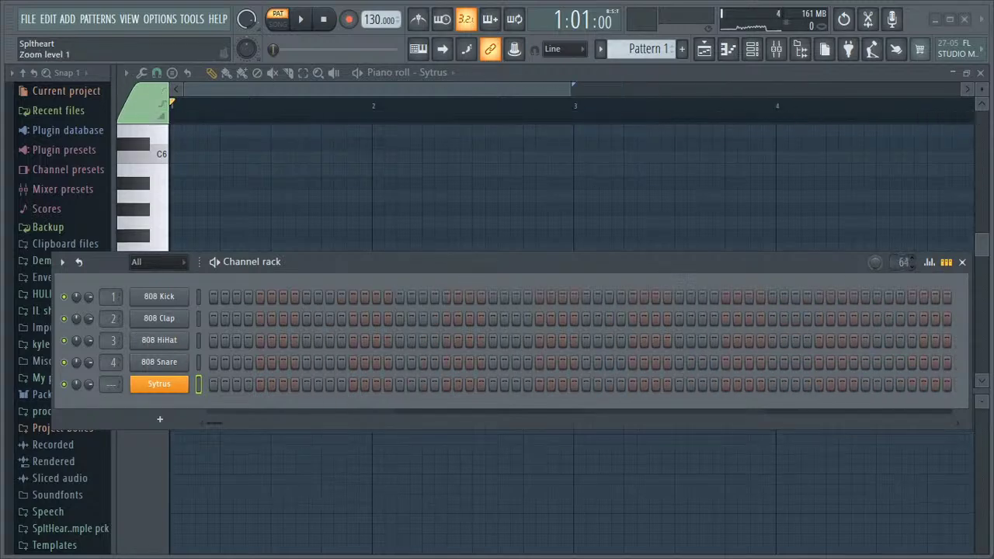
left_click(962, 261)
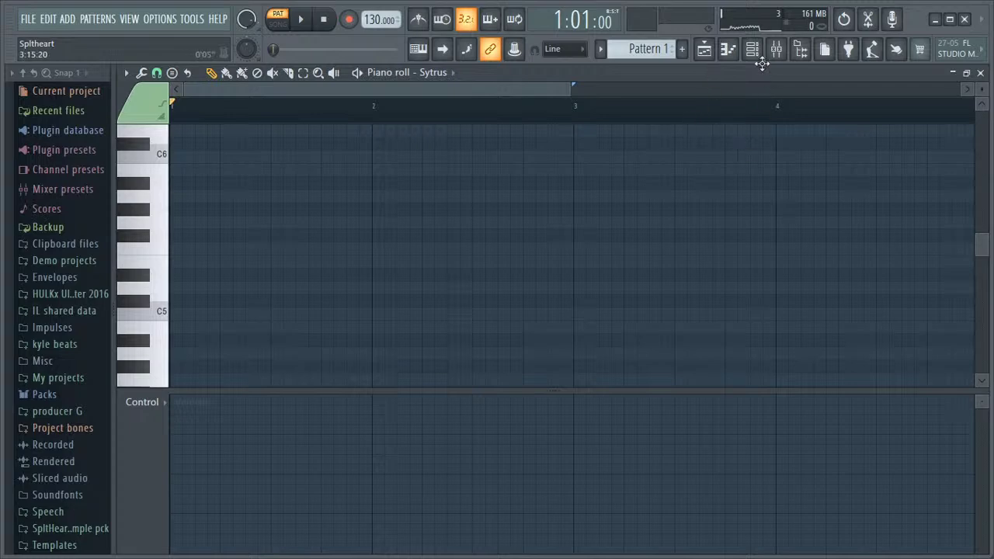
Step: Audition the C5 key in the Sytrus piano roll and check the mixer briefly
left_click(160, 311)
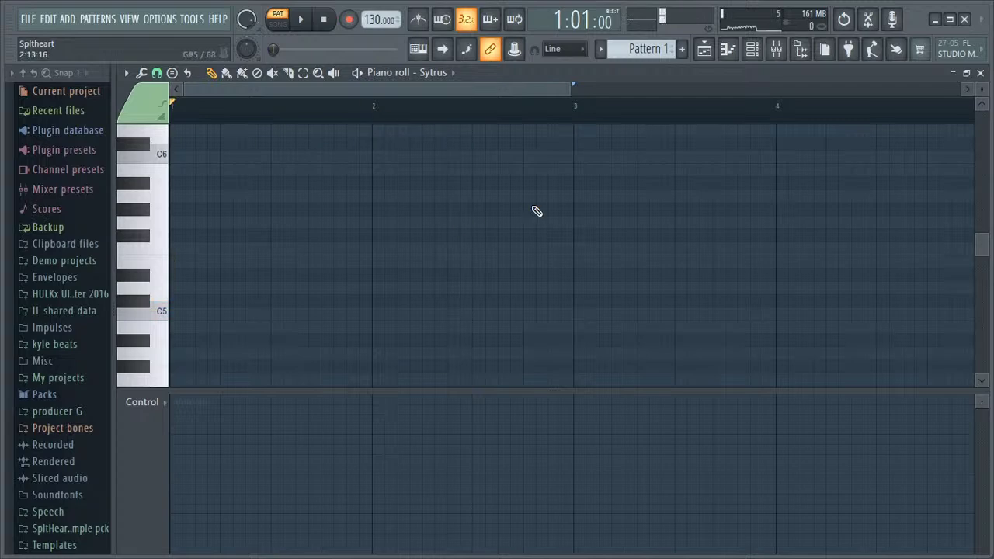
left_click(779, 50)
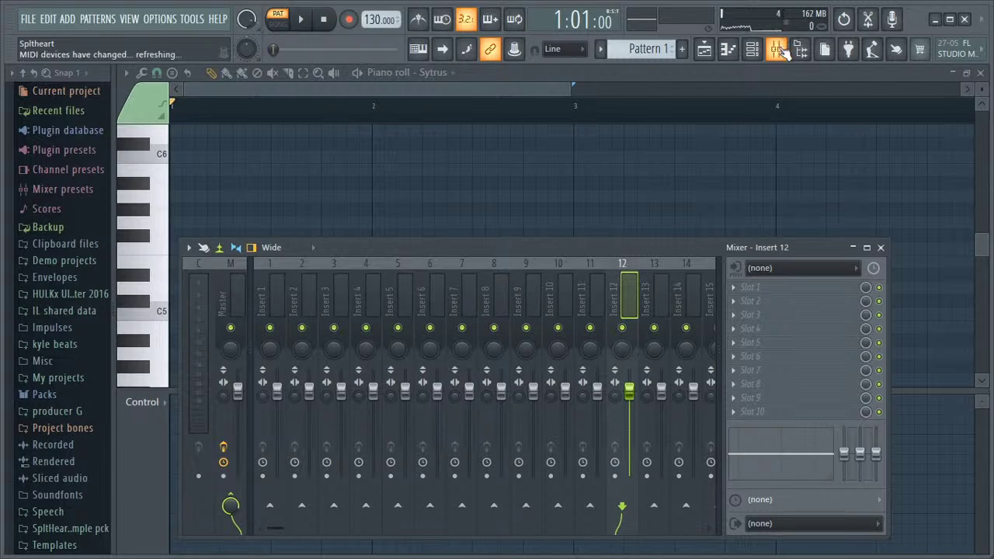
left_click(881, 248)
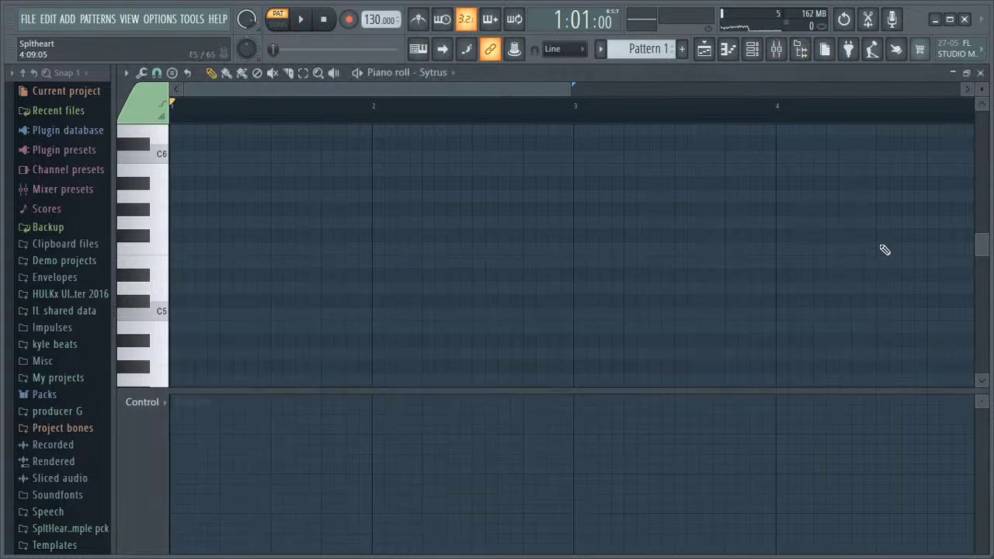
Step: Fill the 808 HiHat every 2 steps and place an 808 Clap hit on the ninth step of each bar
left_click(752, 56)
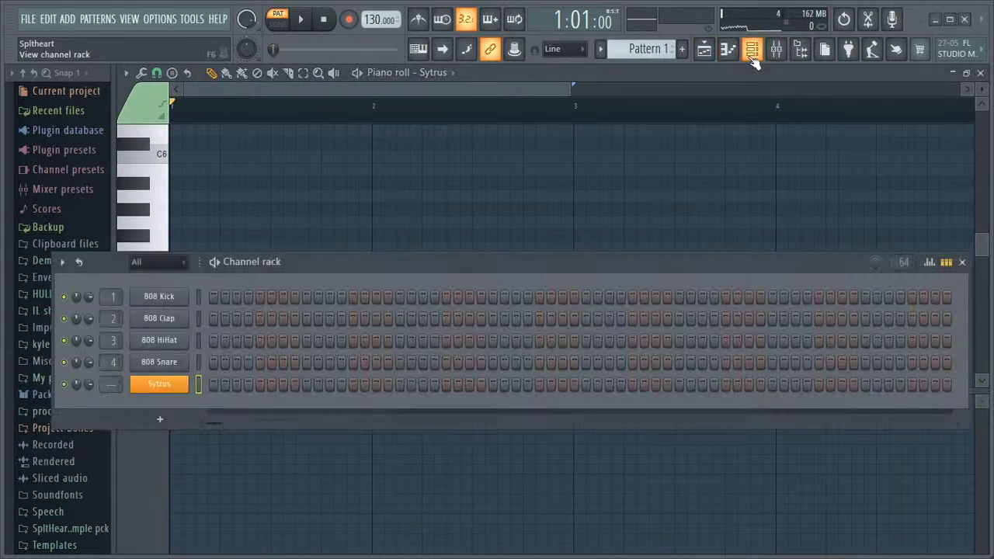
right_click(157, 342)
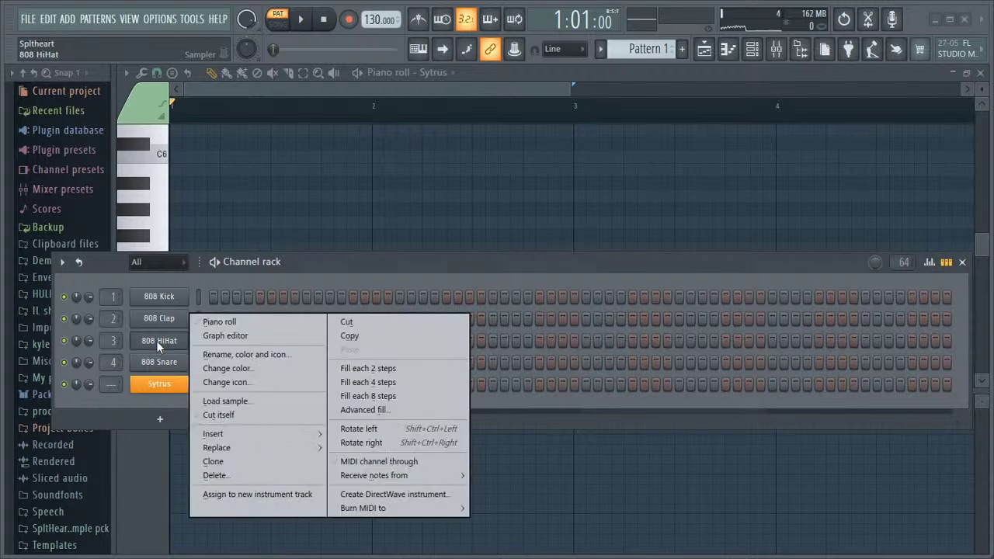
left_click(344, 367)
left_click(304, 319)
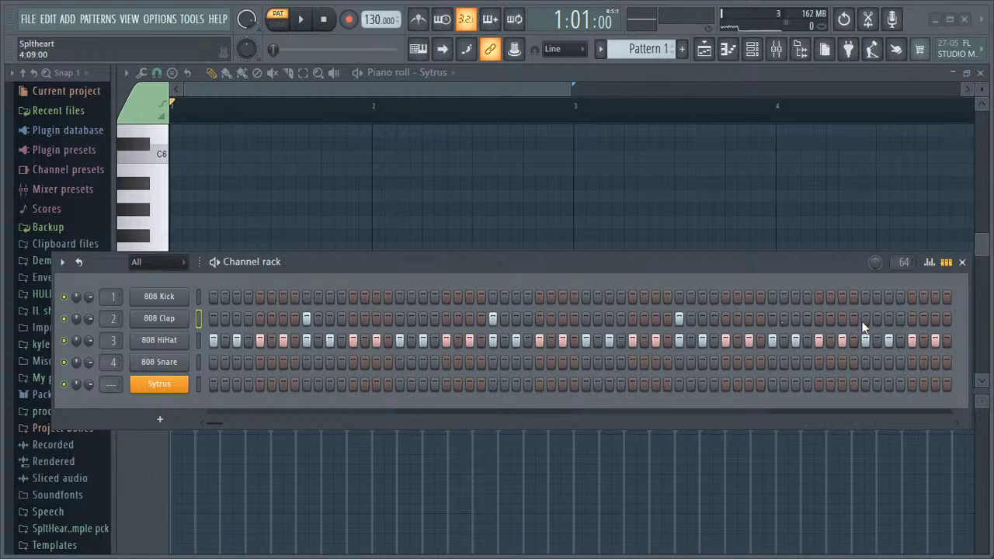
left_click(962, 262)
Step: Play the pattern, set the tempo to 163 BPM, and stop playback with Sytrus as the piano roll's target channel
key("space")
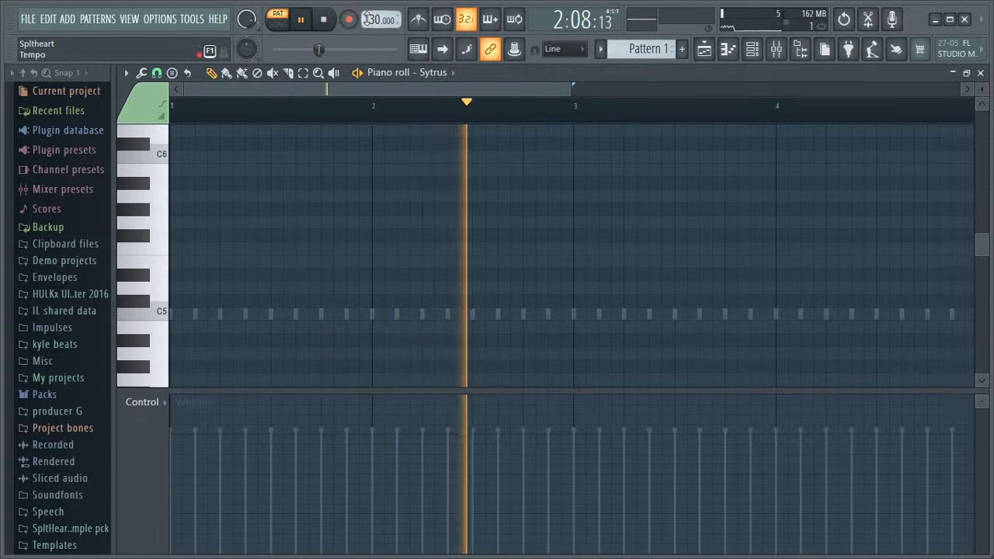
left_click_drag(380, 19, 381, 8)
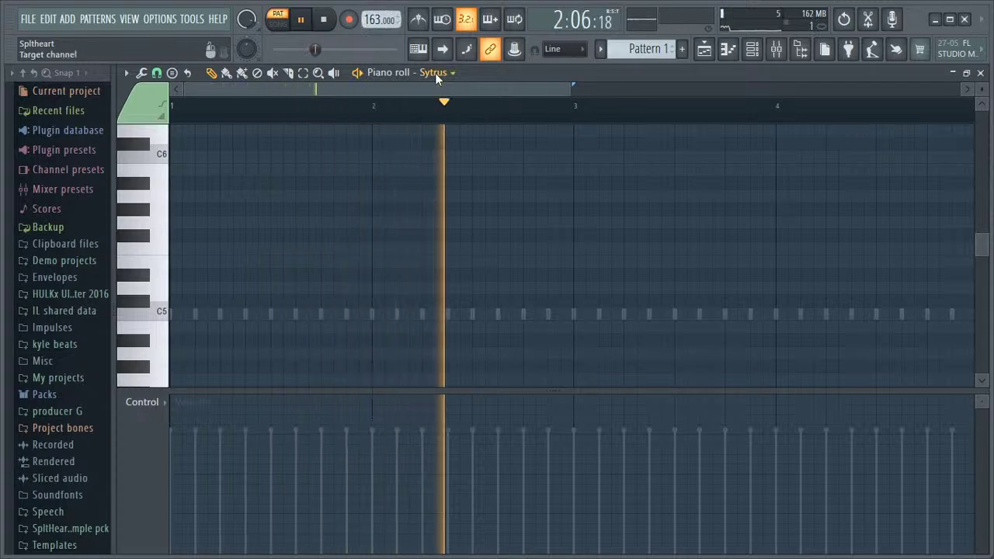
left_click(450, 73)
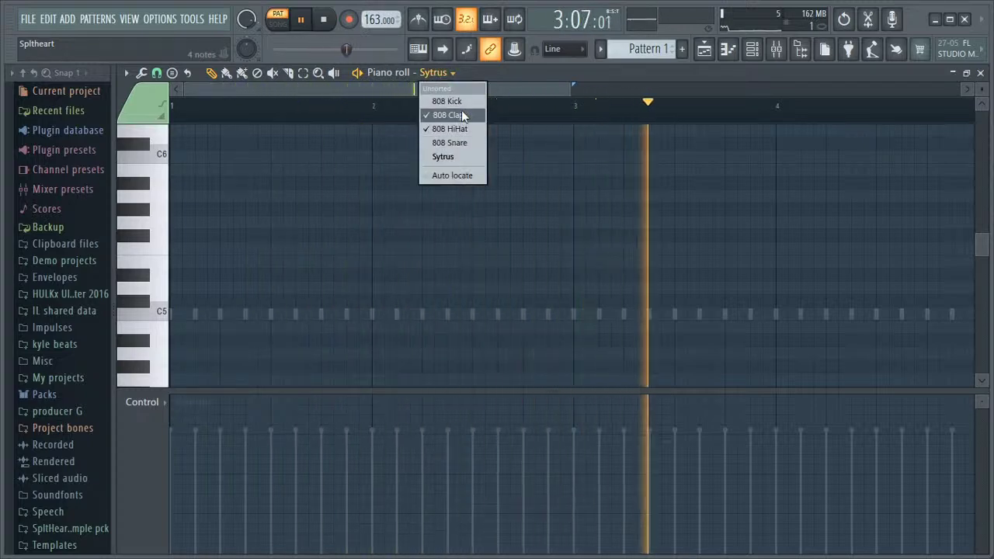
left_click(449, 157)
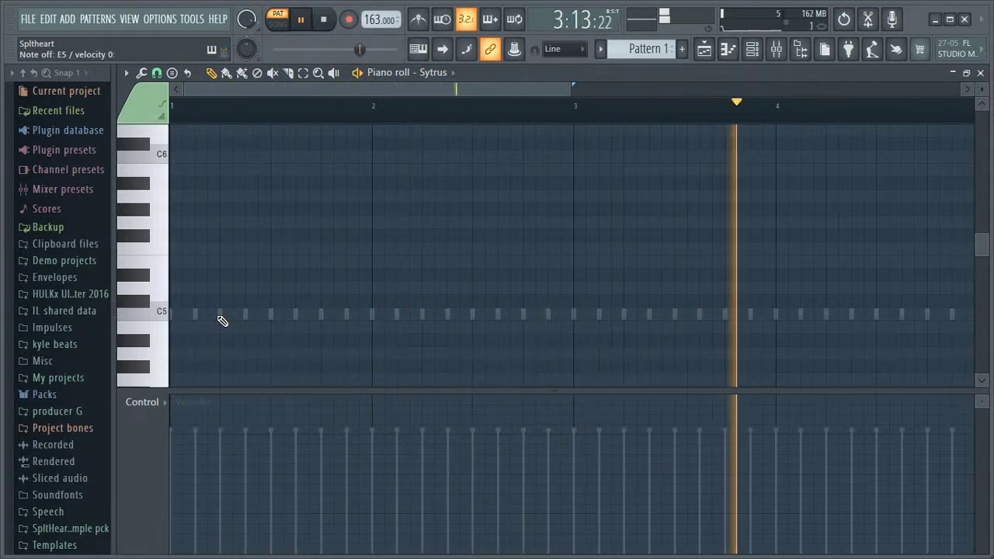
left_click(423, 76)
left_click(447, 157)
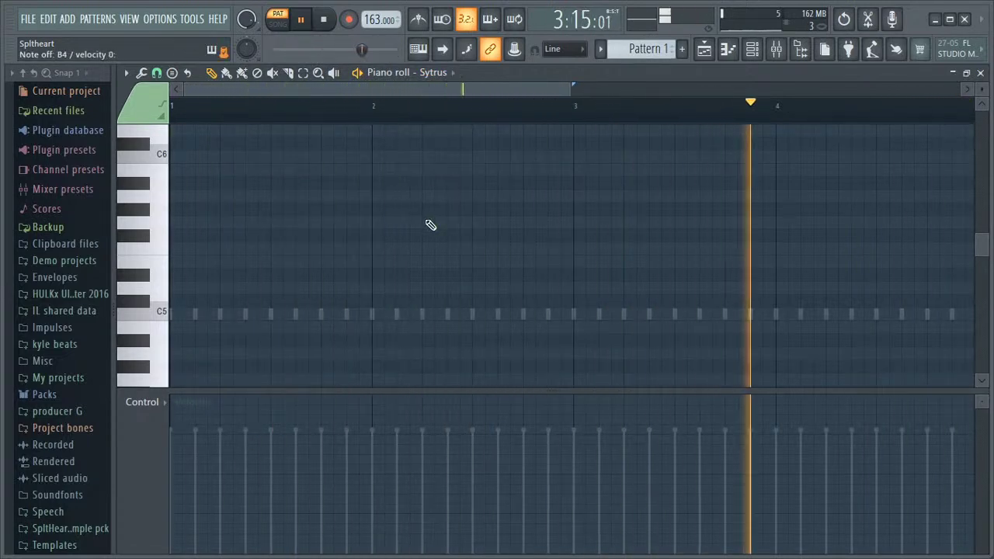
key("space")
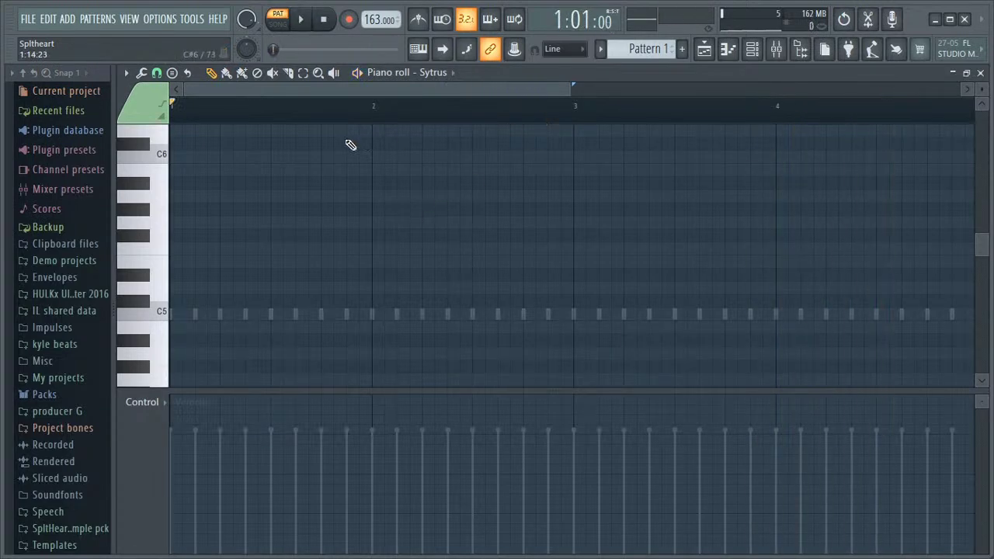
Step: Switch the piano roll to 808 Clap and back to Sytrus, erasing the trial notes placed on C6 and C5
left_click(434, 73)
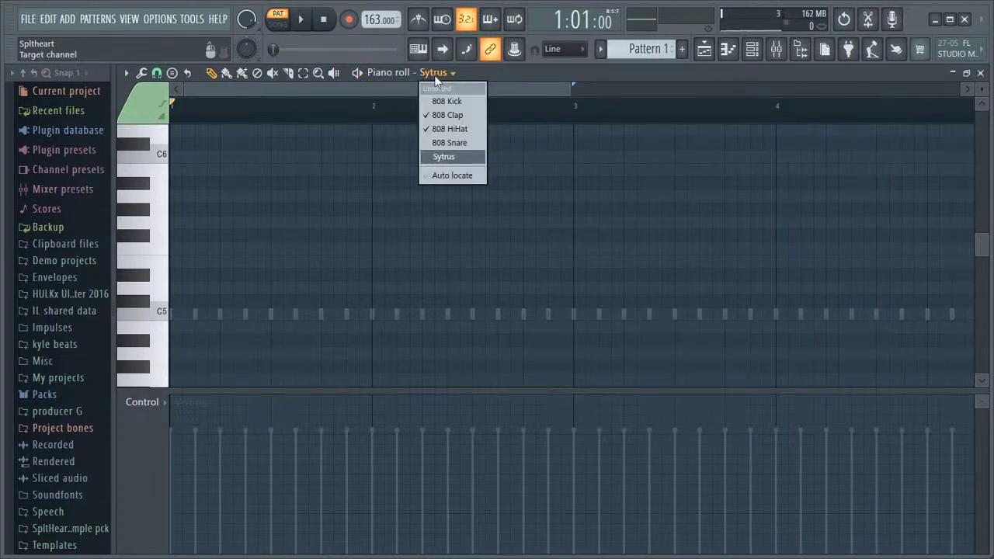
left_click(446, 115)
left_click(435, 157)
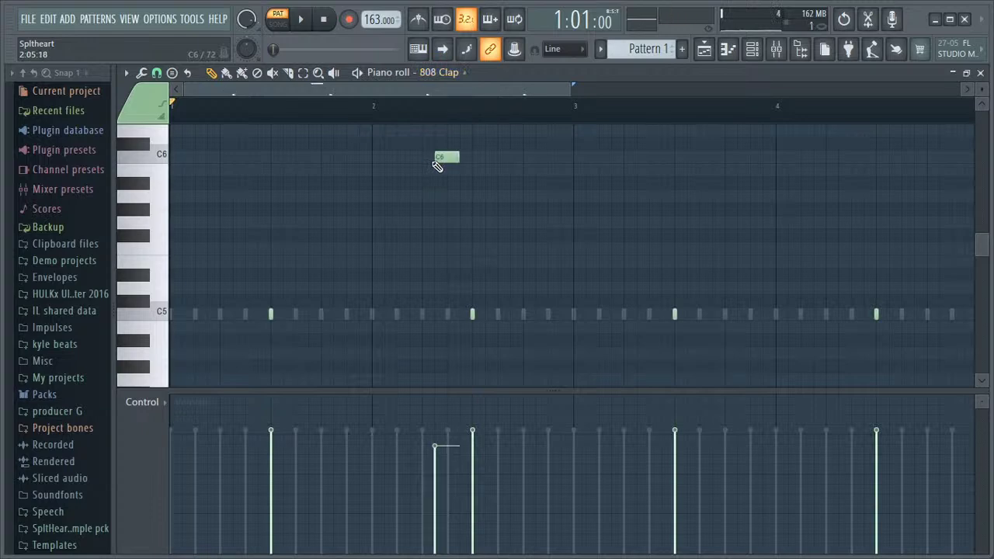
right_click(439, 159)
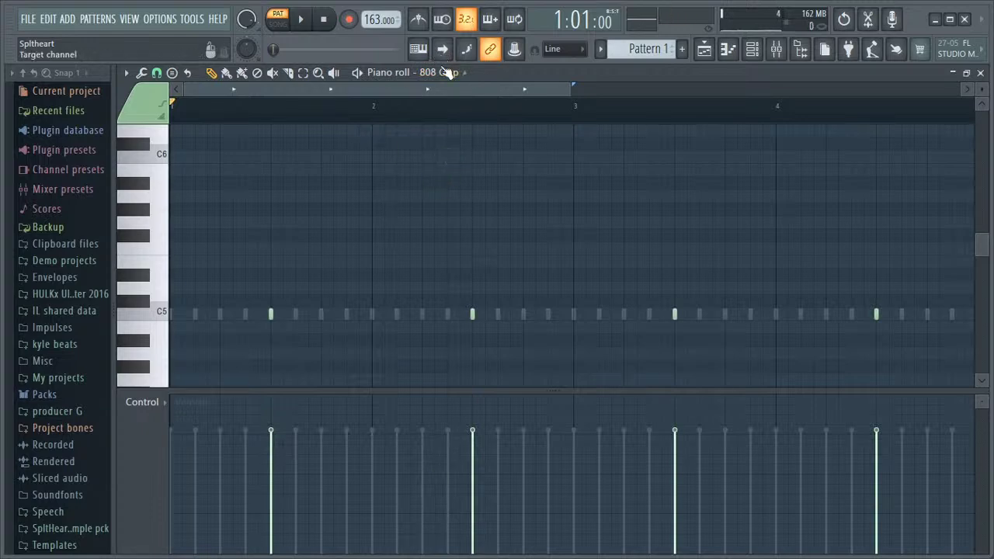
left_click(441, 72)
left_click(440, 161)
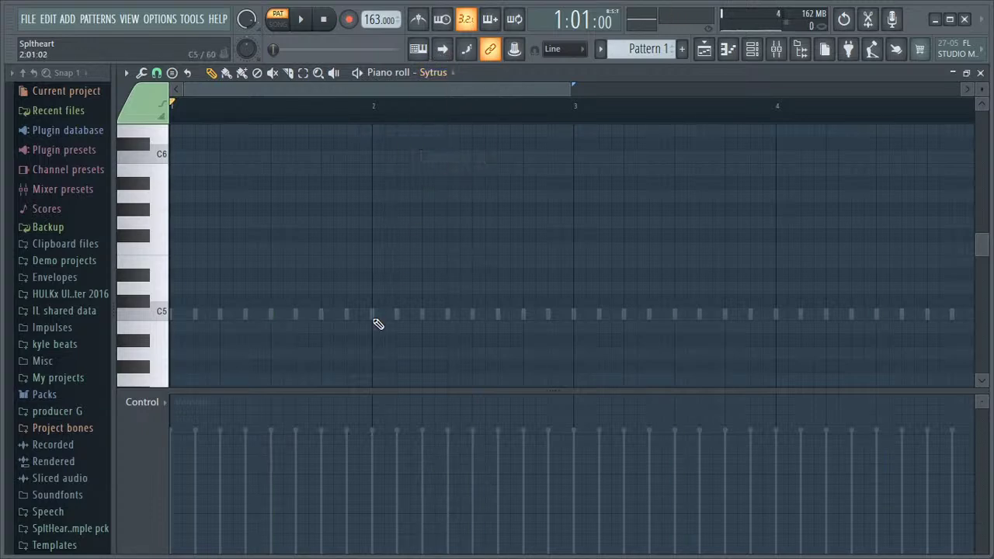
left_click(374, 317)
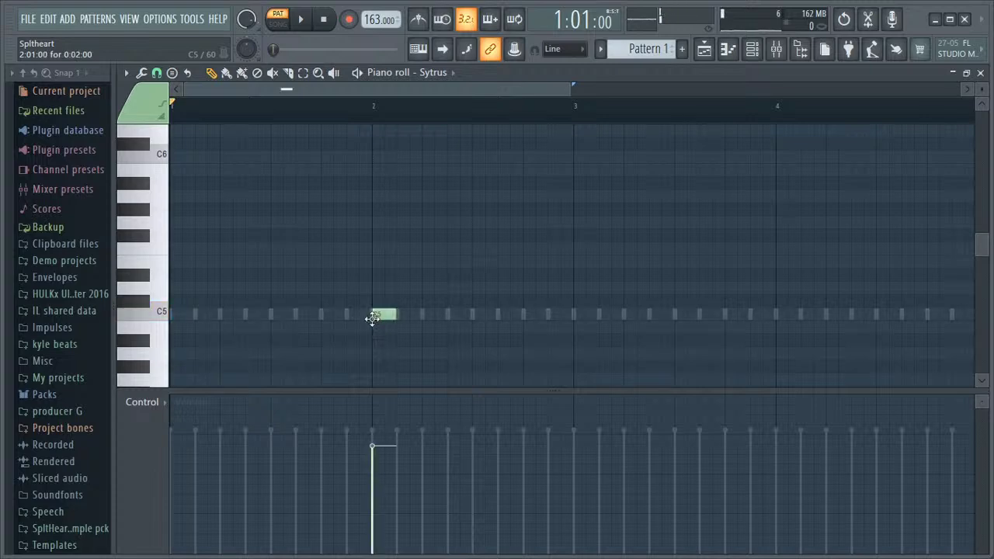
right_click(373, 318)
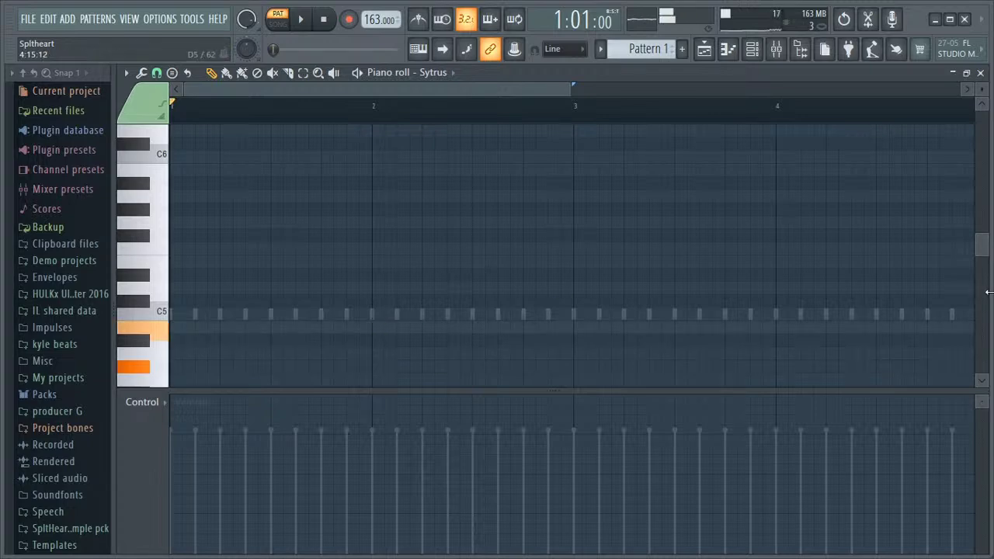
Step: Place a Sytrus chord of E4, G#4 and B4 at the start of bar 1
left_click_drag(987, 261, 987, 282)
left_click(183, 288)
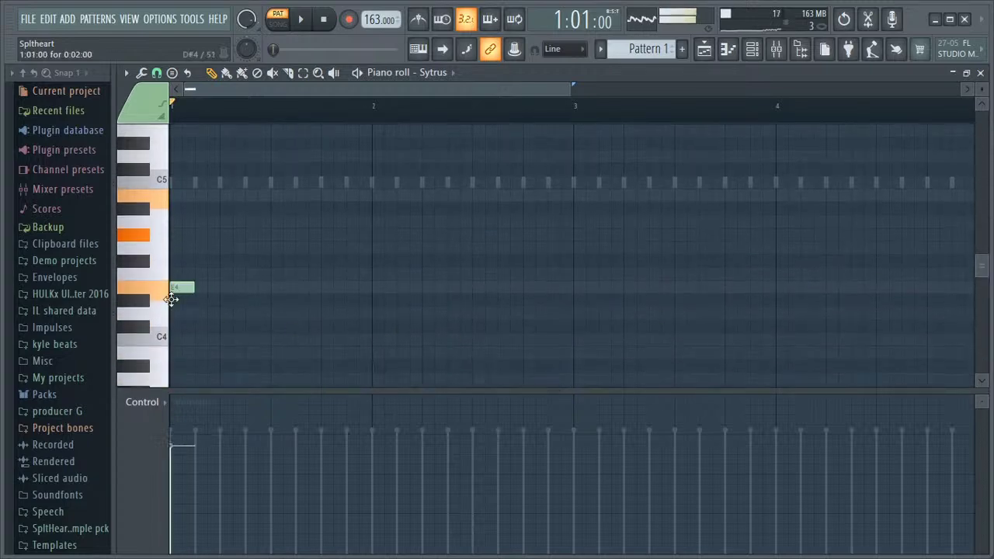
left_click(180, 234)
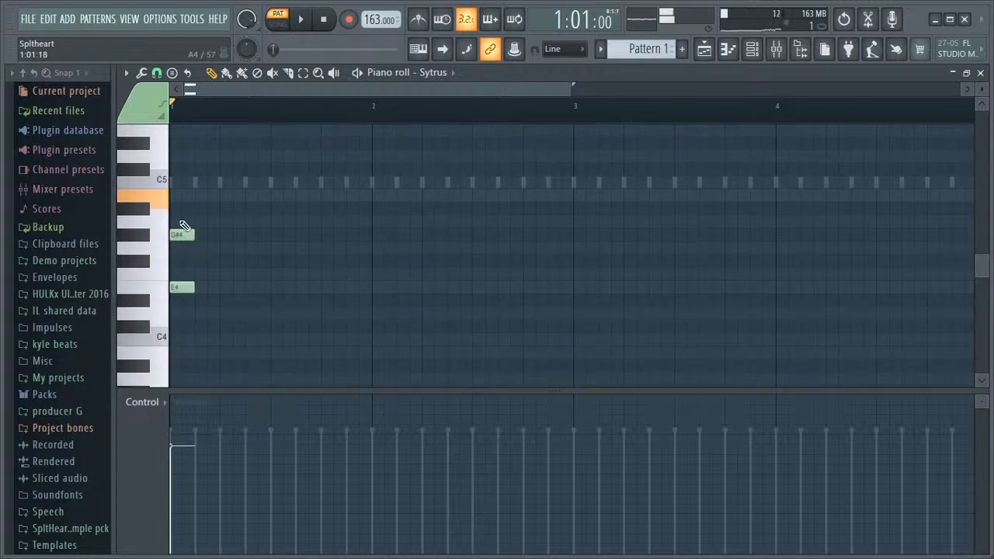
left_click_drag(181, 181, 179, 195)
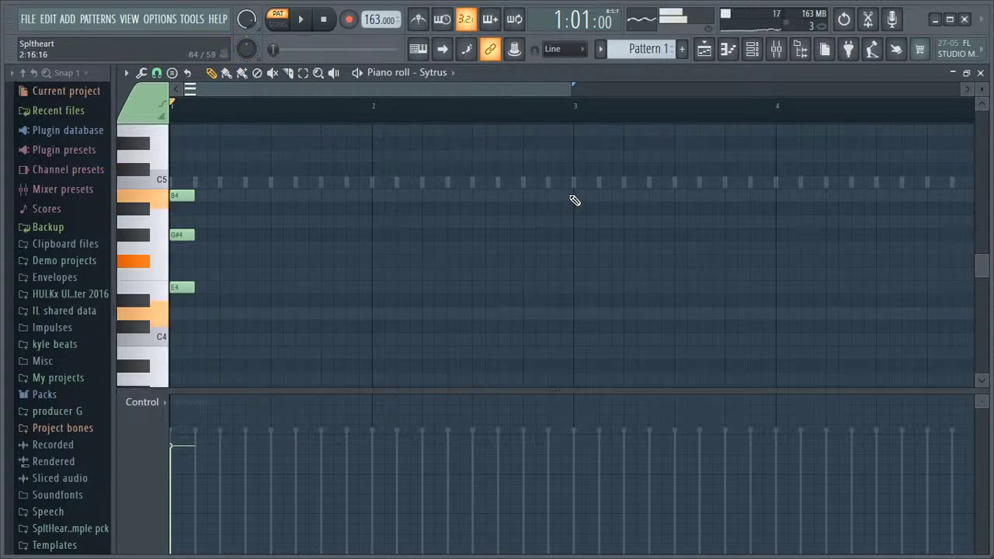
Step: Place a Sytrus chord of B4, F#4 and D4 at the start of bar 3
left_click_drag(576, 172, 579, 195)
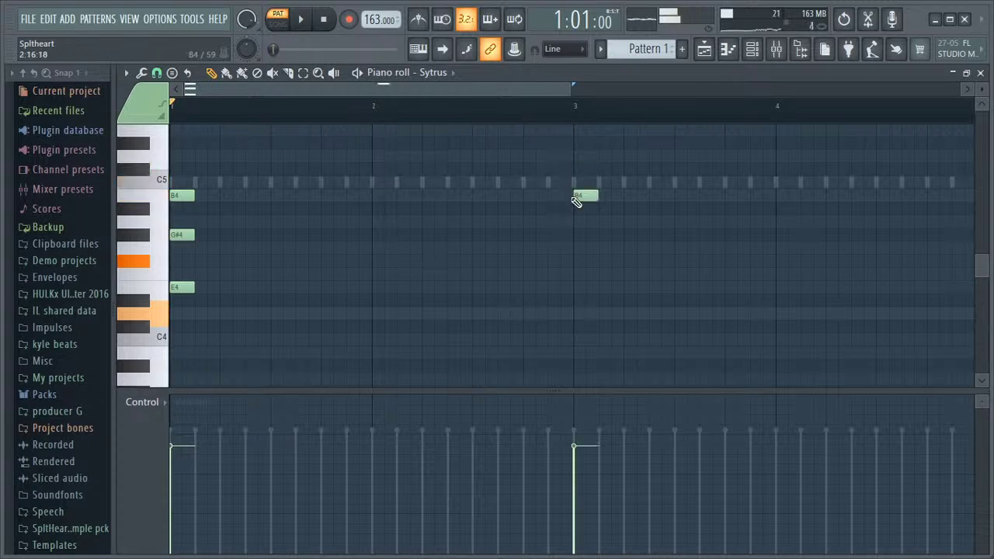
left_click(581, 261)
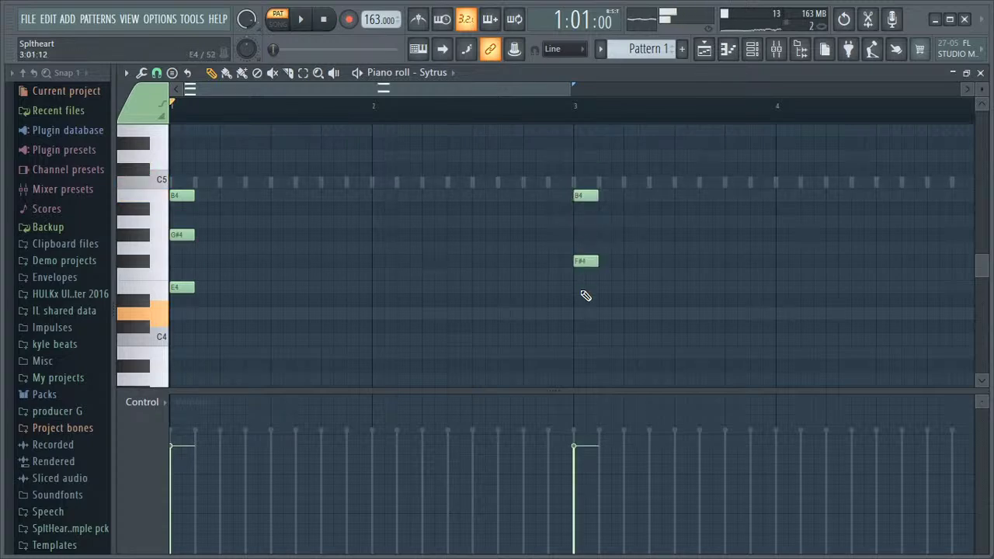
left_click(581, 314)
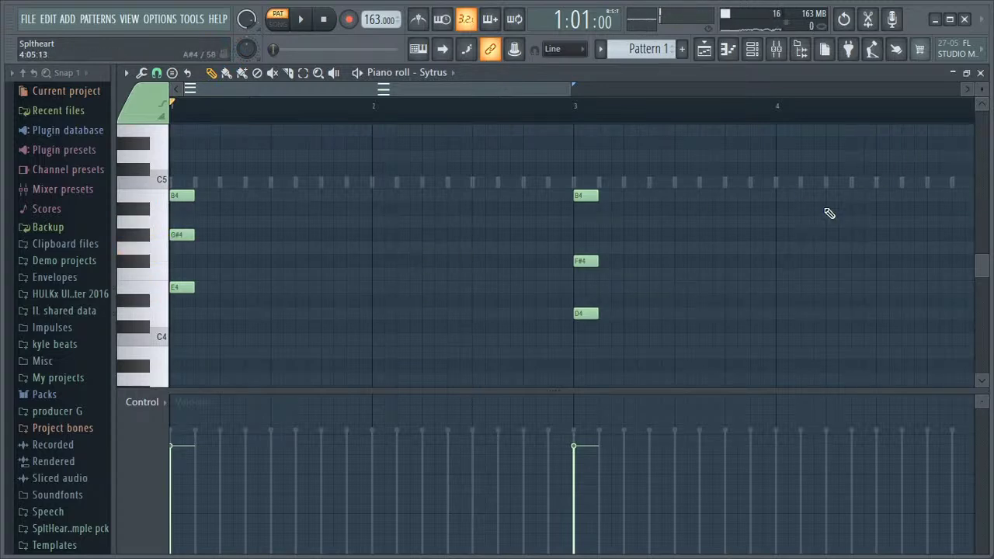
Step: Place a chord of A#4, G4 and D#4 and align all three notes to the start of bar 4
mouse_move(786, 195)
left_mouse_down()
mouse_move(769, 220)
mouse_move(771, 204)
left_mouse_up()
left_click(789, 248)
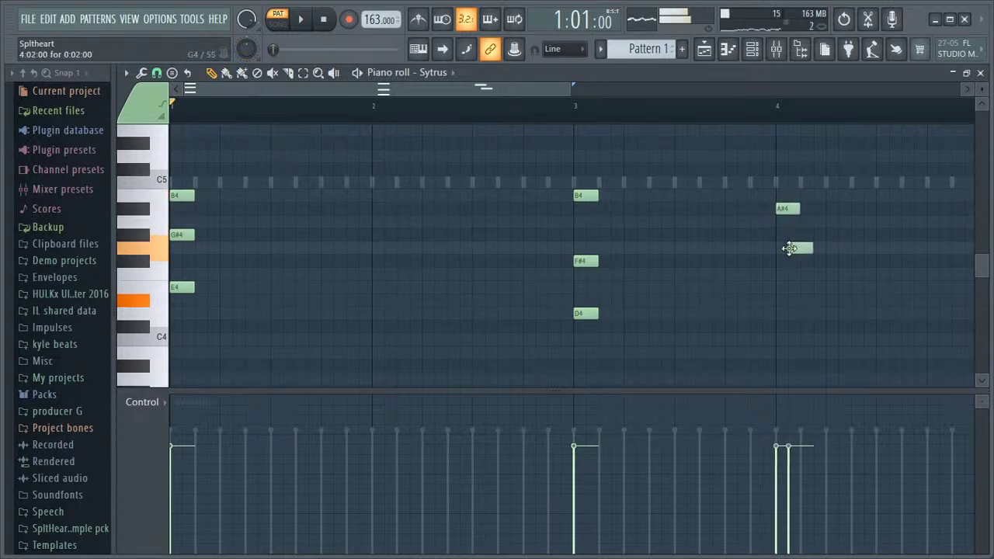
left_click_drag(786, 249, 775, 248)
left_click(786, 301)
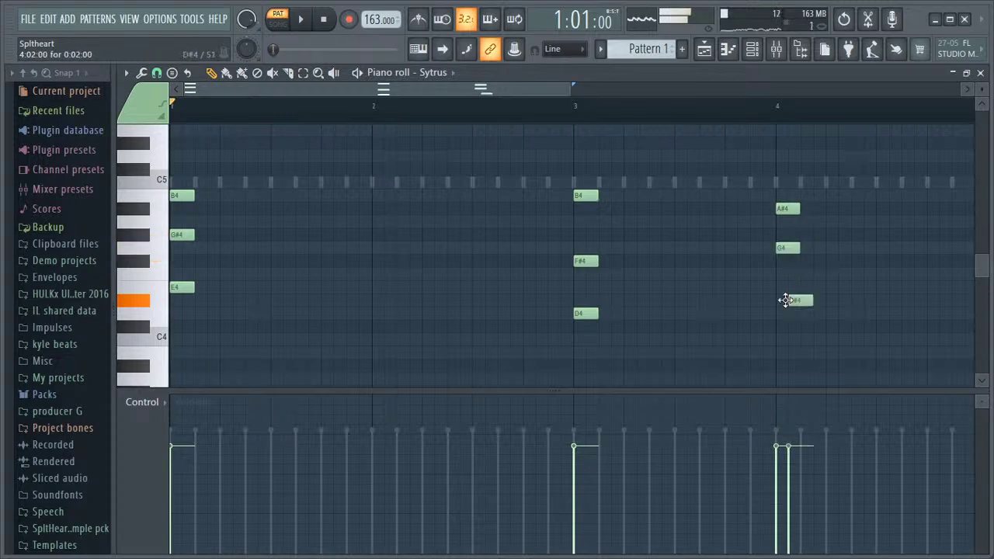
left_click_drag(779, 300, 769, 300)
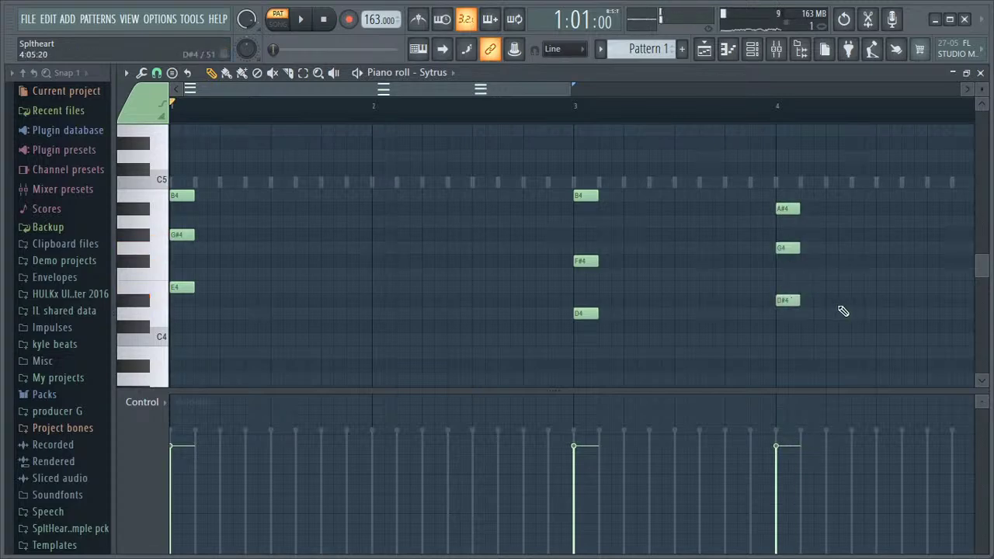
Step: Place a D4 note on step 9 and a C#4 note on step 13 of bar 4
left_click(854, 313)
left_click_drag(851, 309, 865, 308)
left_click_drag(499, 90, 565, 82)
left_click(793, 327)
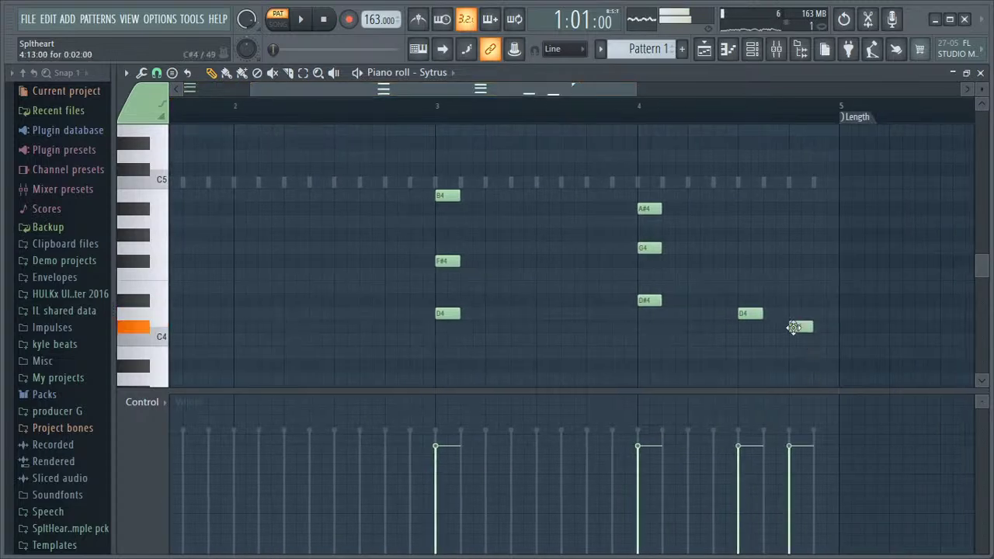
Step: Lower bar 4's step 13 note to C4 and add an F#4 on step 9
left_click_drag(793, 331, 793, 342)
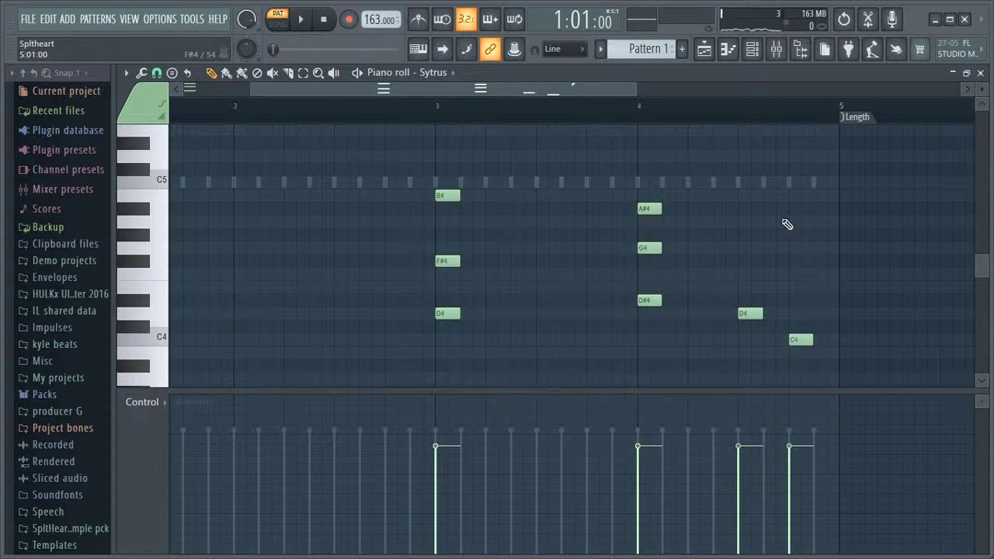
left_click_drag(595, 88, 623, 92)
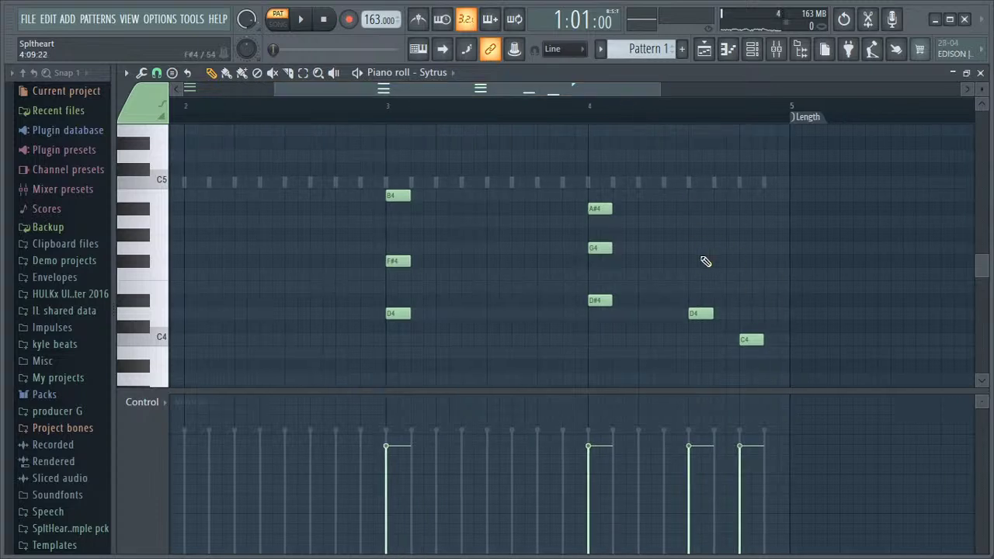
left_click_drag(678, 258, 699, 261)
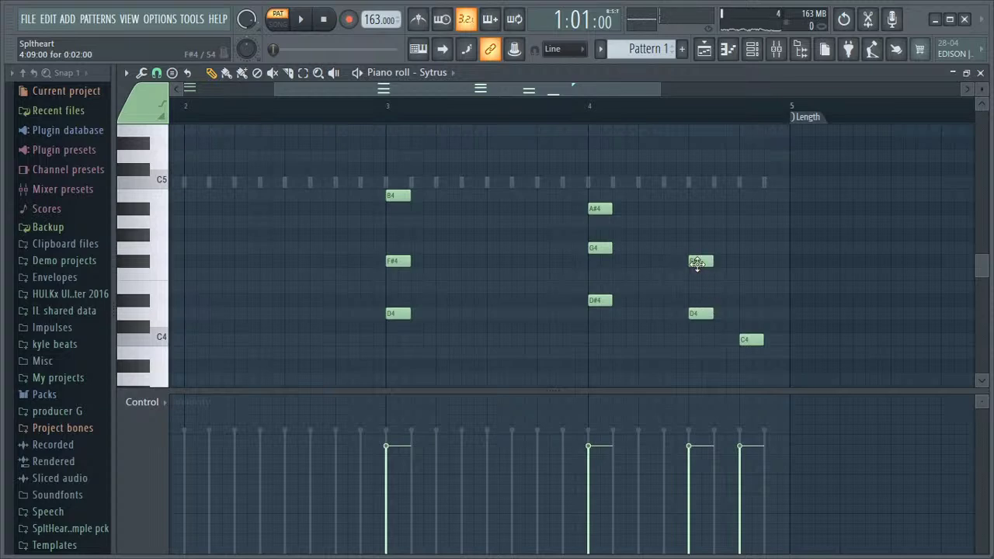
left_click_drag(572, 90, 378, 85)
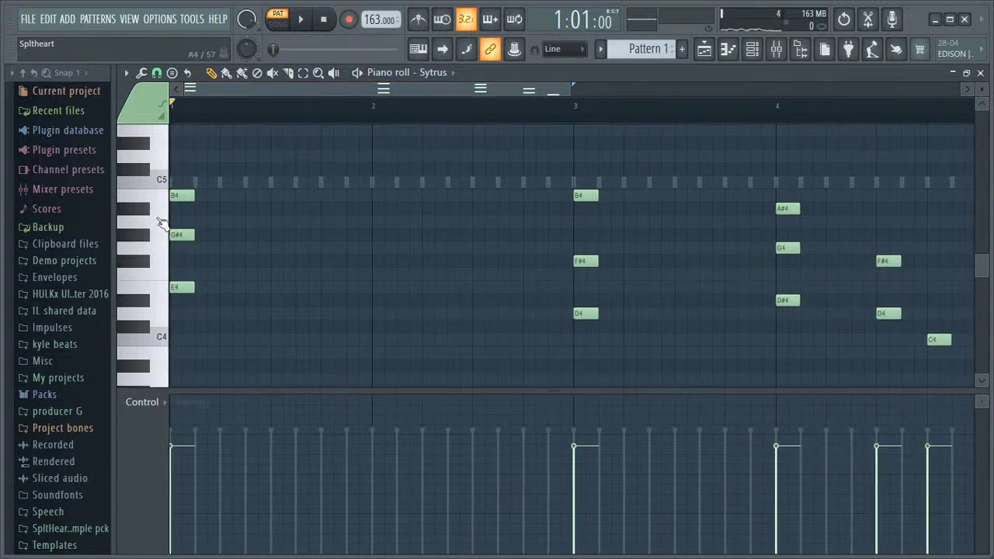
left_click_drag(353, 92, 412, 93)
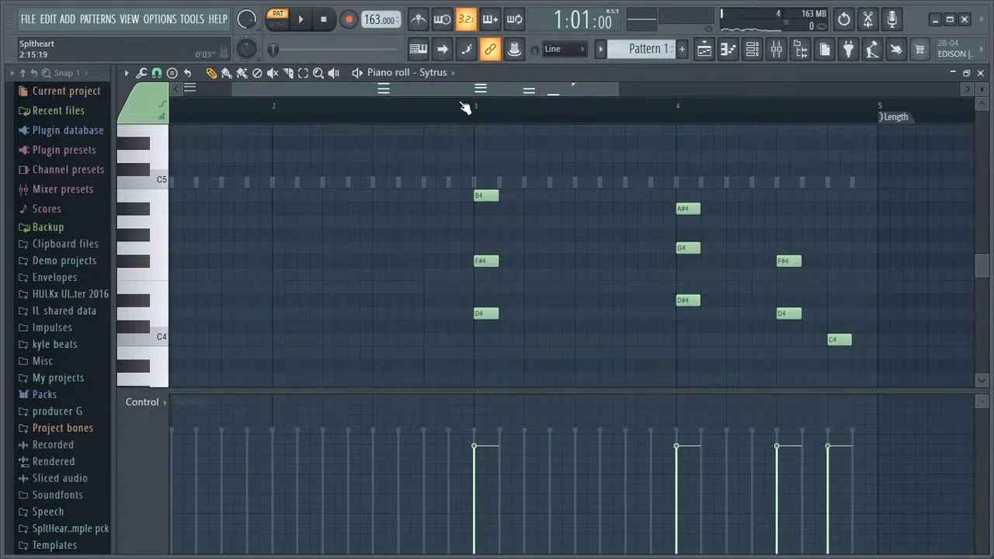
Step: Complete bar 4's last two chords with a B4 on step 9 and D#4 and G#4 on step 13
left_click_drag(464, 110, 557, 101)
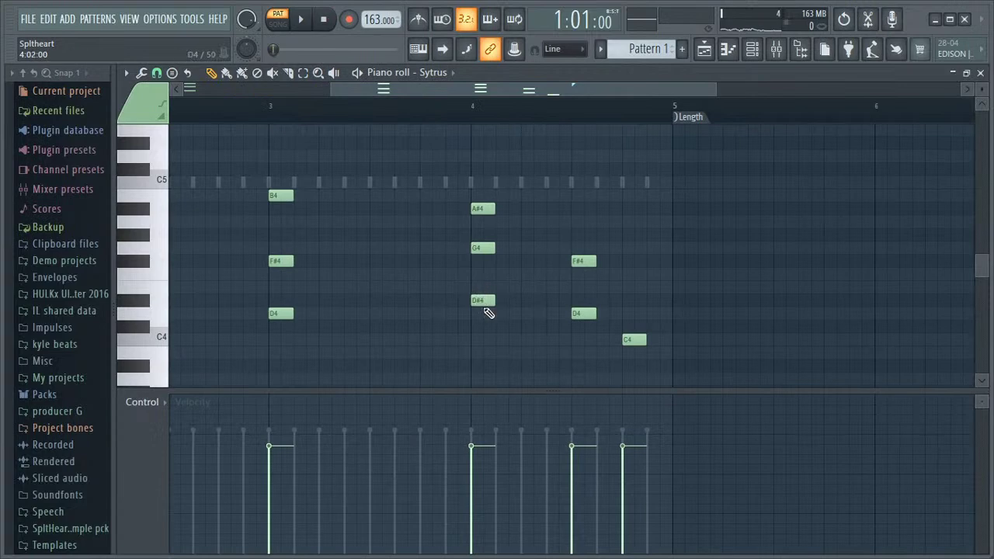
left_click_drag(541, 87, 591, 186)
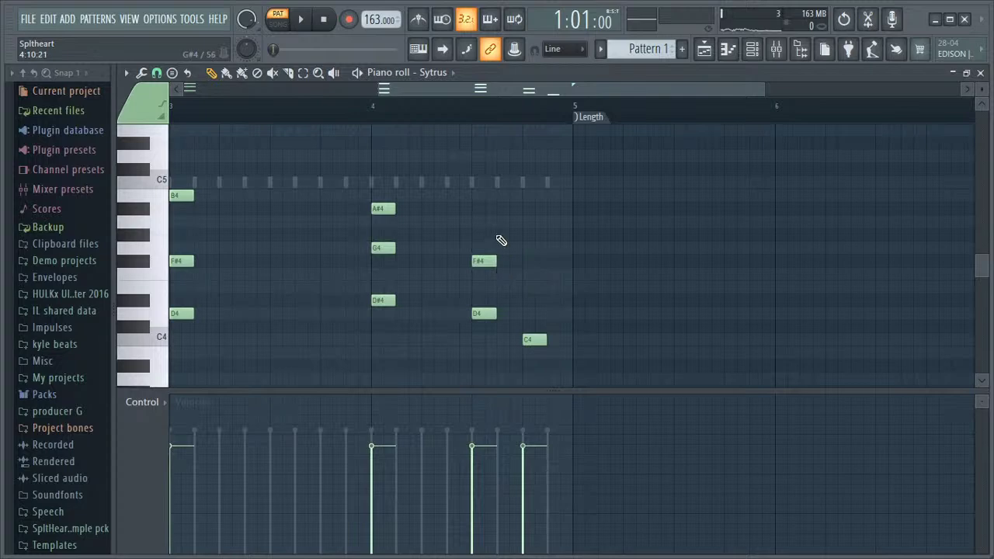
left_click_drag(489, 91, 458, 125)
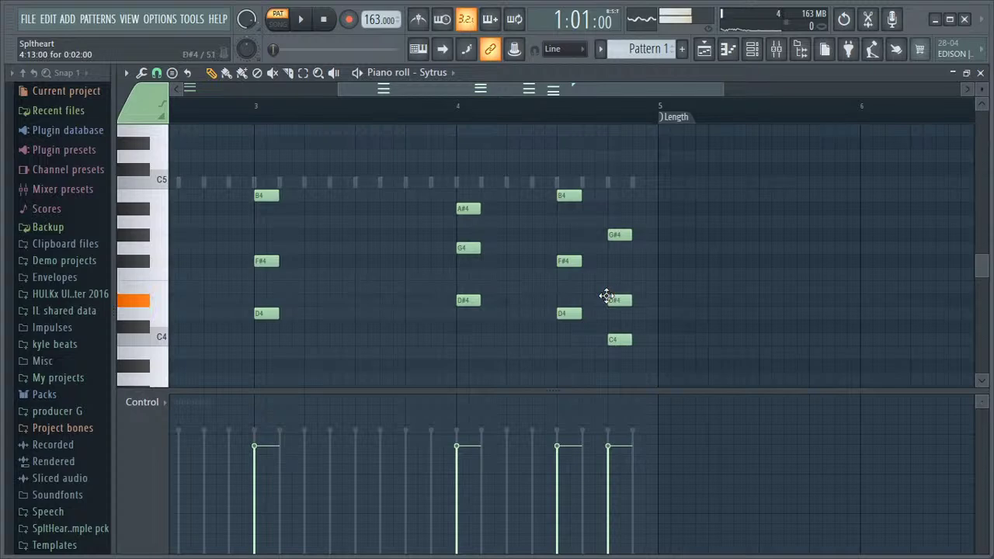
left_click_drag(516, 92, 148, 75)
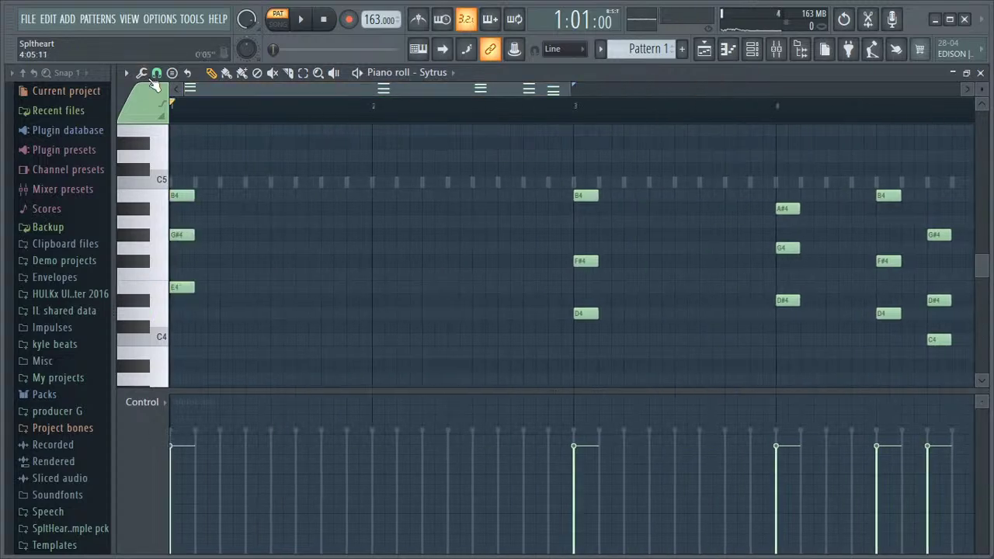
Step: Play the pattern and raise bar 4's step 13 chord by a semitone to C#4, E4 and A4
key("space")
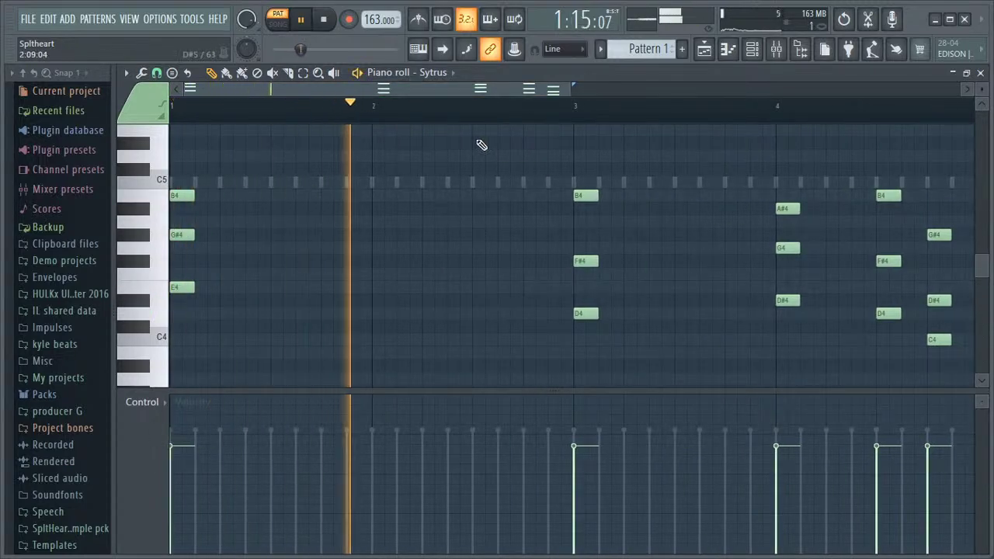
left_click_drag(447, 91, 580, 152)
key("space")
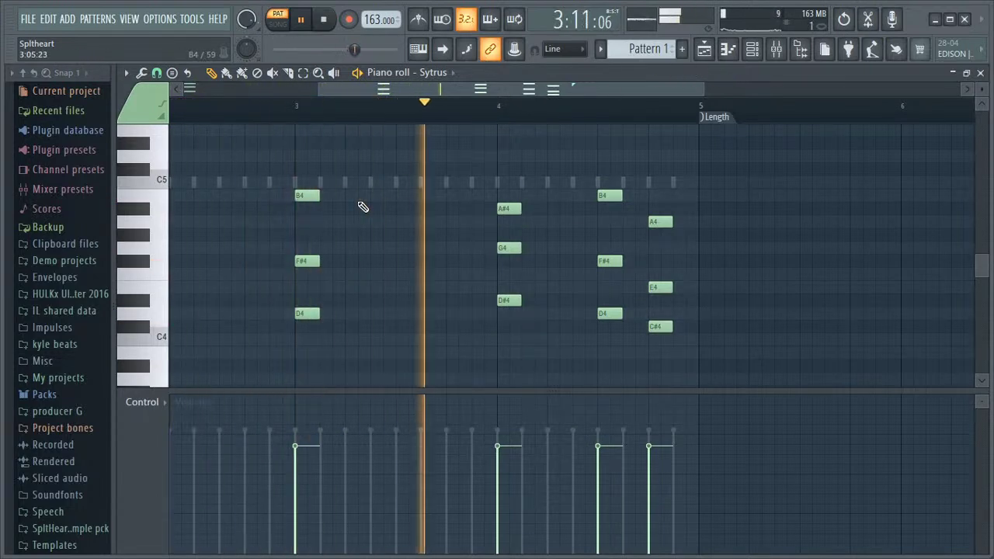
Step: Extend every chord to meet the next through the end of bar 4, revoicing bar 4 with D4, A#4, C#4 and F#4
key("ctrl+l")
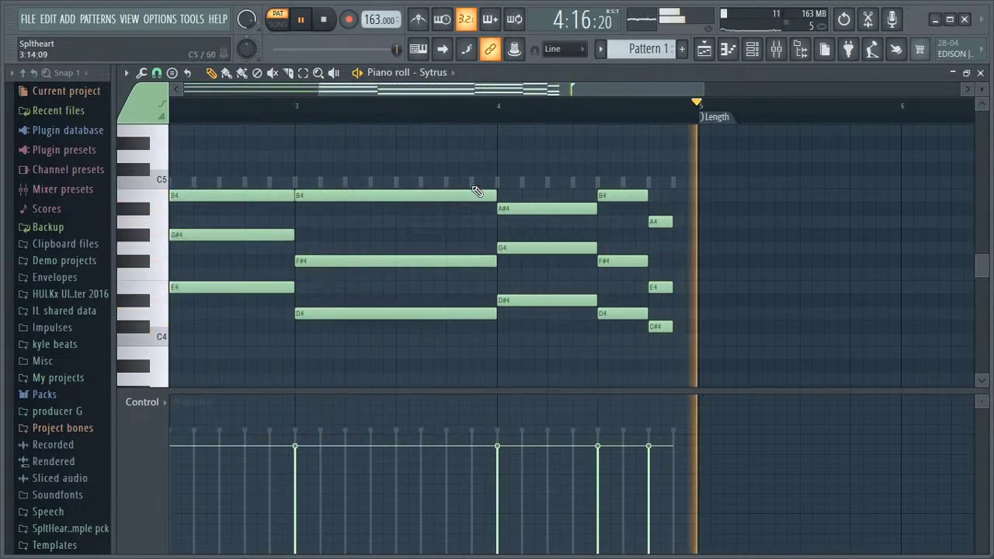
left_click_drag(671, 288, 690, 287)
left_click_drag(674, 327, 691, 325)
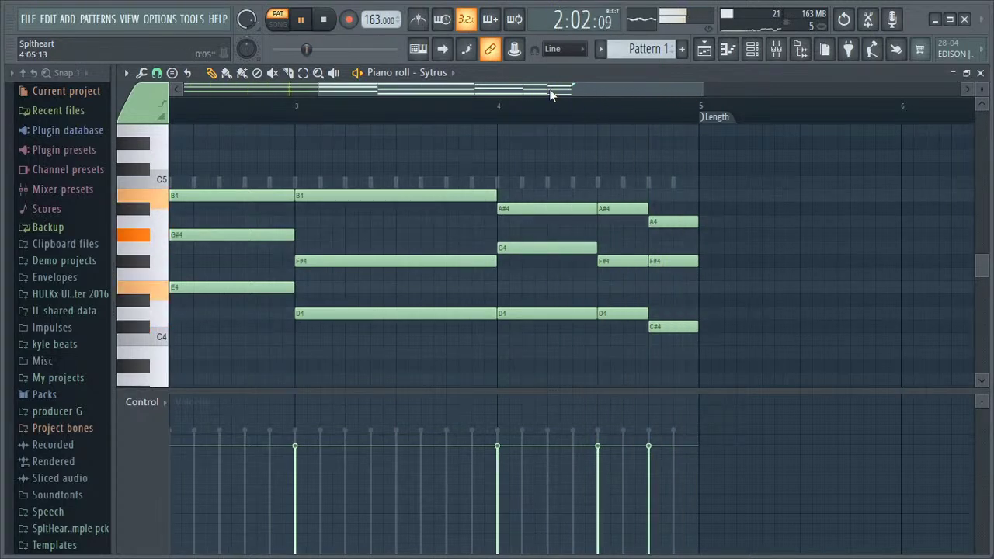
left_click_drag(605, 313, 613, 300)
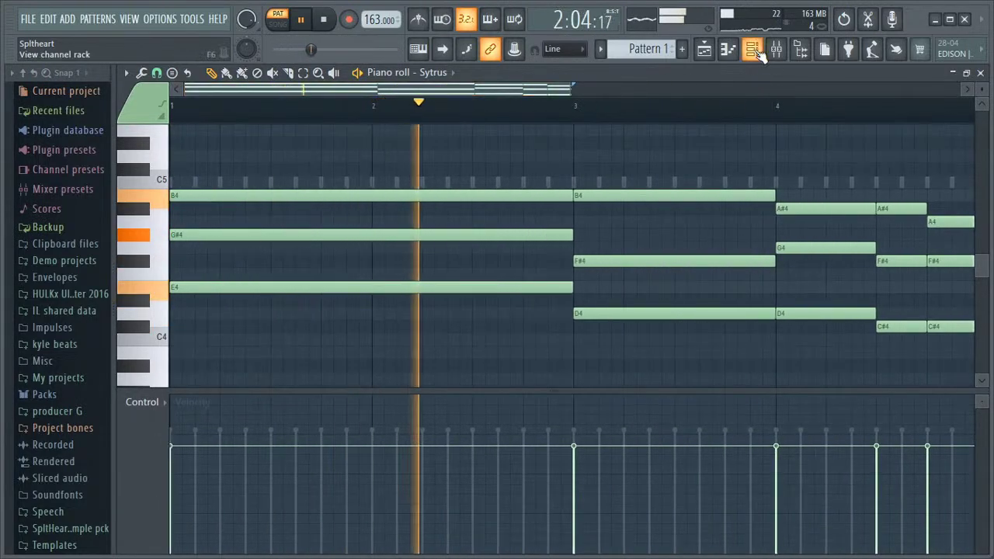
Step: Try the Synth Pluck(SB) preset on the Sytrus channel during playback
left_click(752, 48)
left_click(175, 390)
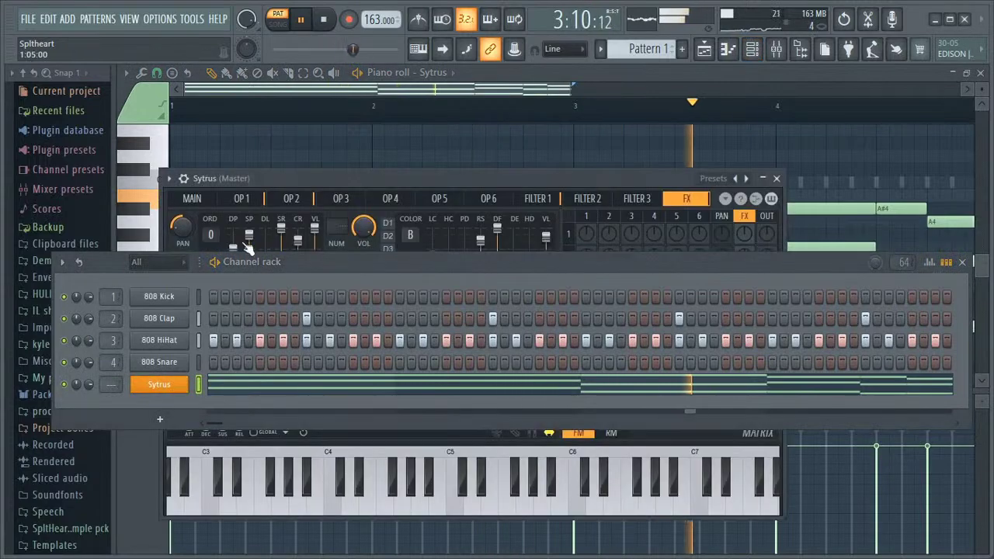
left_click(169, 179)
left_click(199, 217)
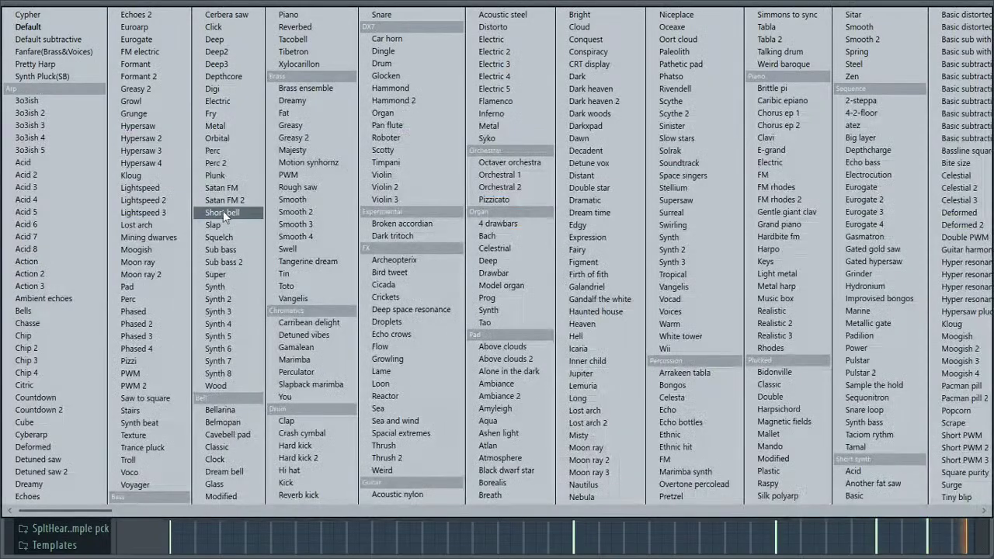
left_click(73, 76)
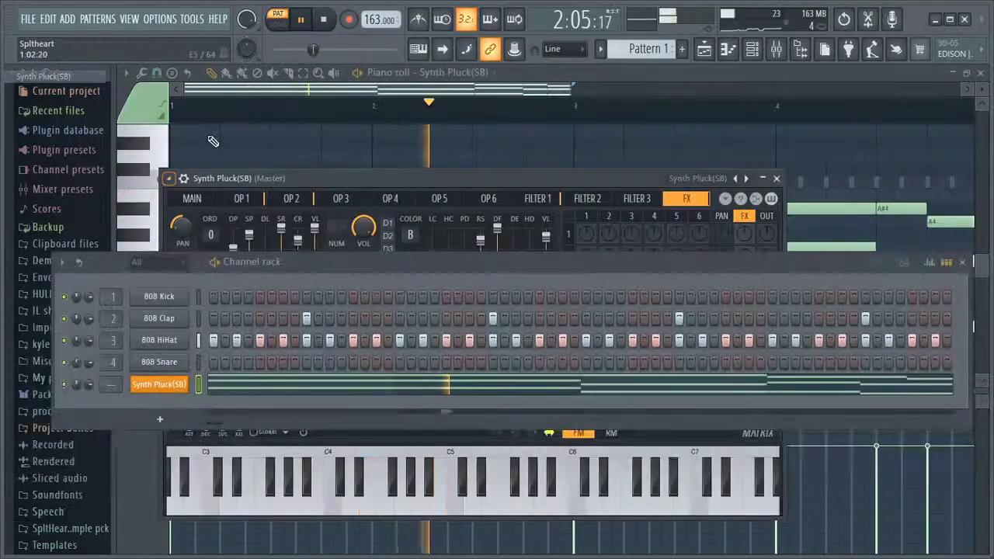
Step: Load the Fanfare(Brass&Voices) preset in Sytrus
left_click(169, 179)
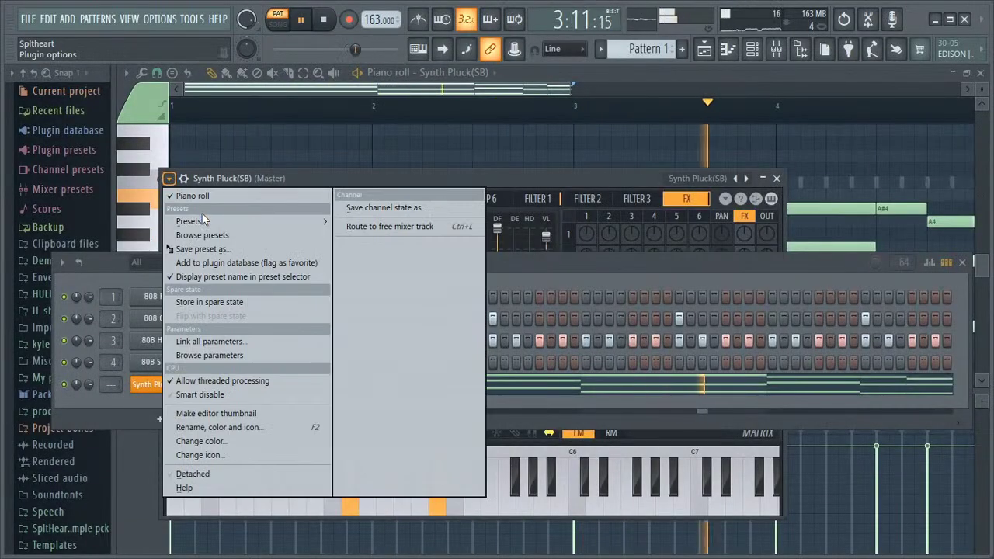
left_click(203, 222)
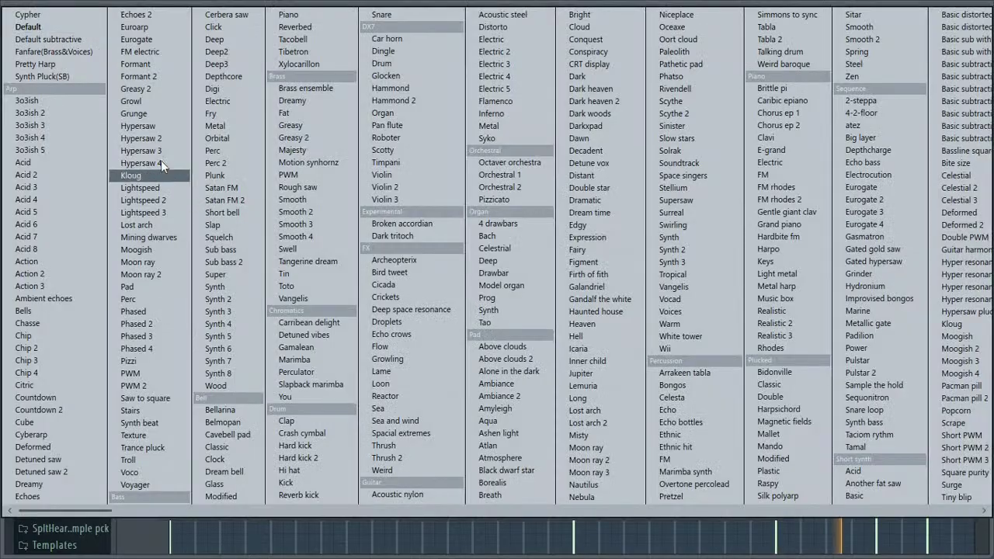
left_click(67, 50)
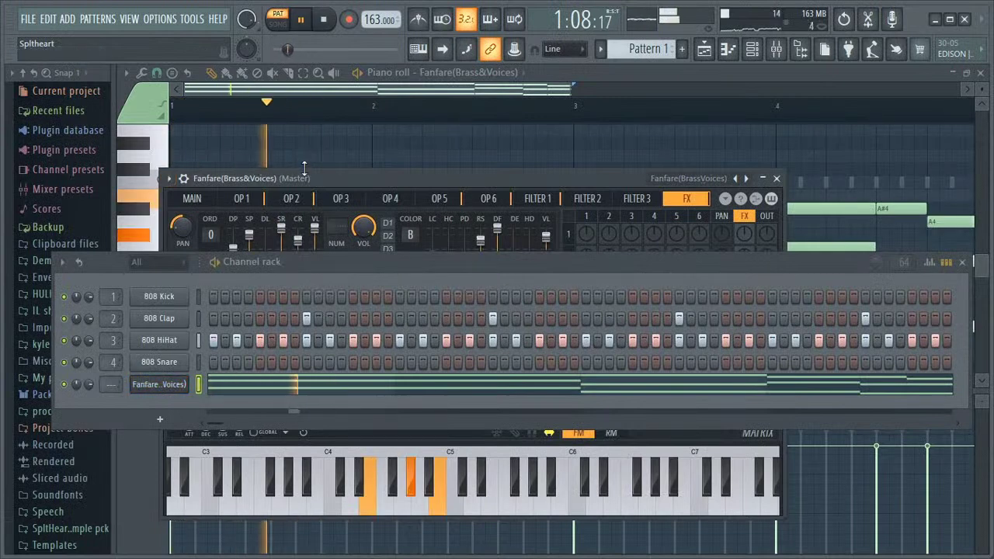
left_click(176, 191)
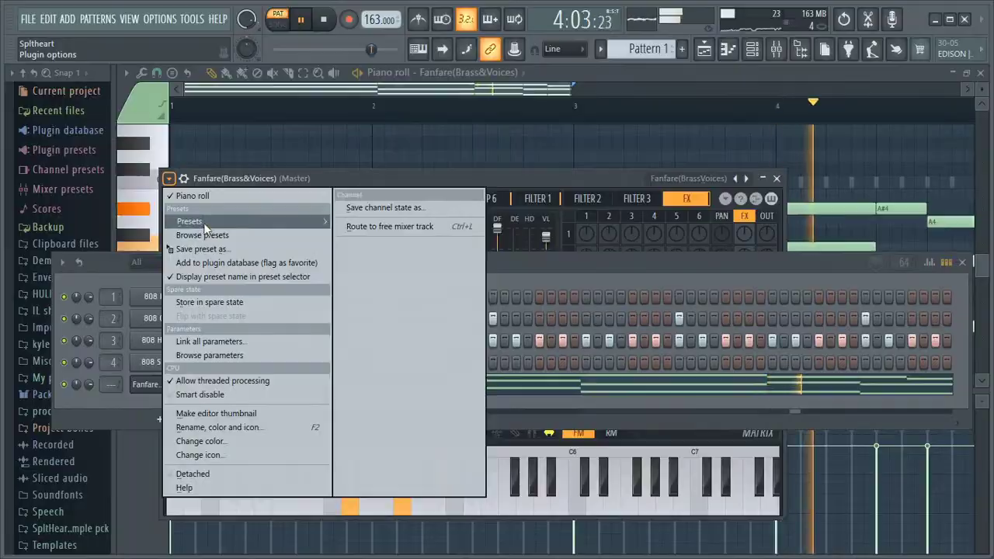
left_click(188, 220)
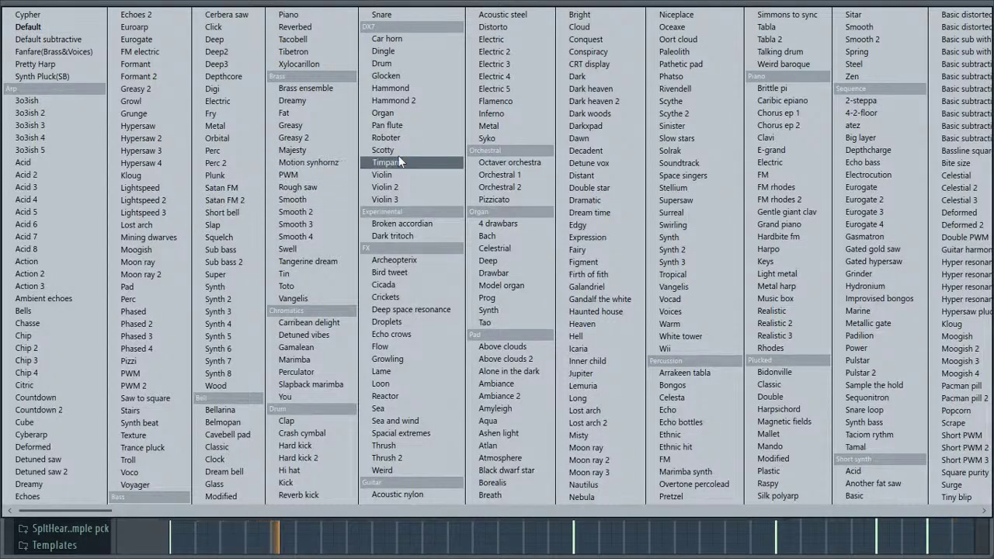
key("Escape")
key("Escape")
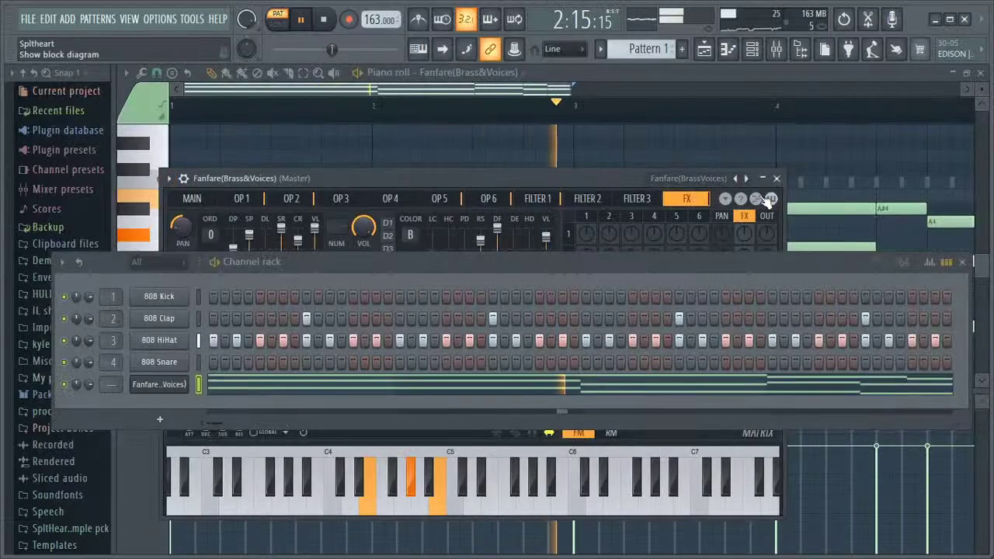
Step: Replace bar 4's last two chords with one chord of A#4, F#4 and C#4 held from step 9 to the bar's end
left_click(777, 180)
left_click(962, 262)
left_click_drag(473, 89, 637, 111)
key("space")
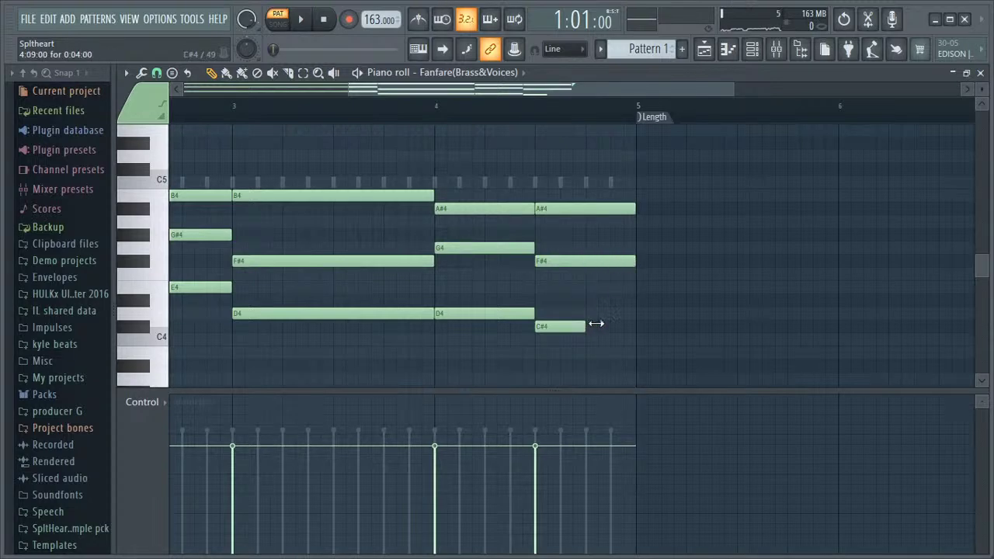
Step: Play the progression from the start and mute the 808 HiHat channel
left_click_drag(664, 91, 326, 90)
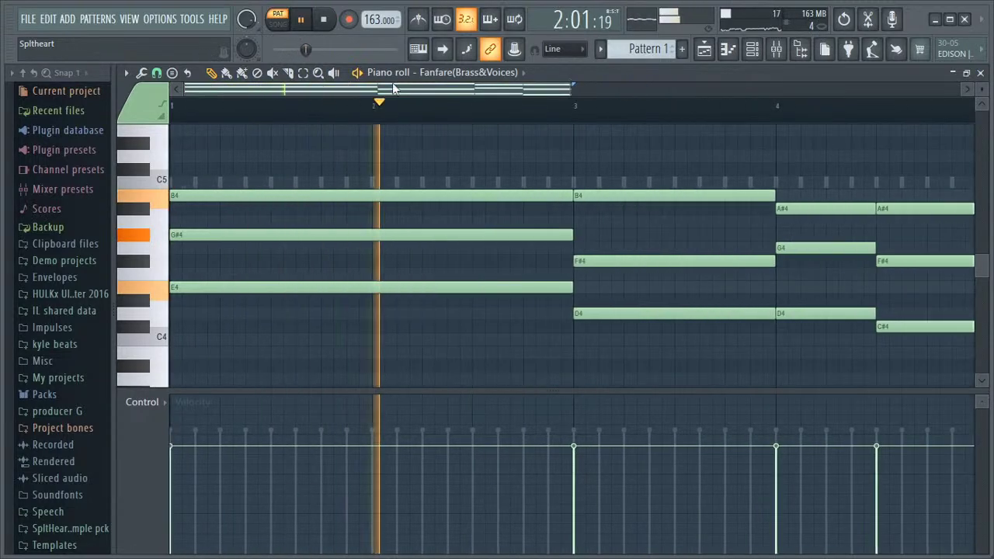
left_click(800, 48)
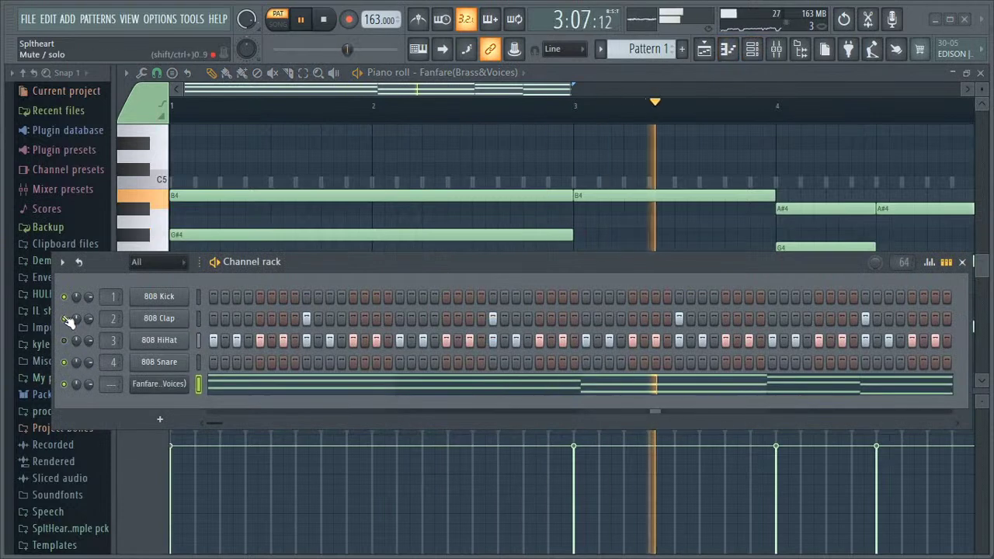
left_click(961, 261)
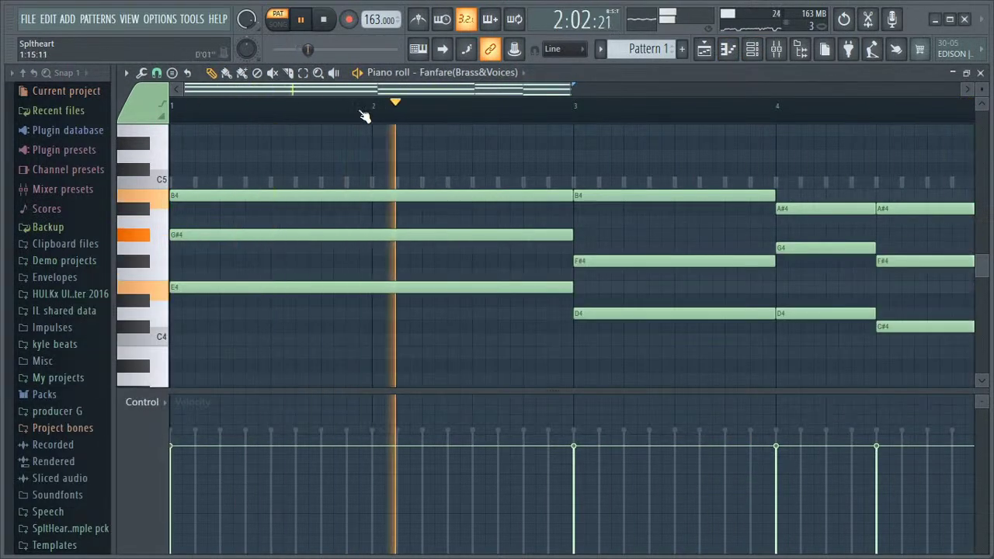
Step: Stop playback and slice the opening B4, G#4 and E4 chord at the start of bar 2
left_click(288, 72)
key("space")
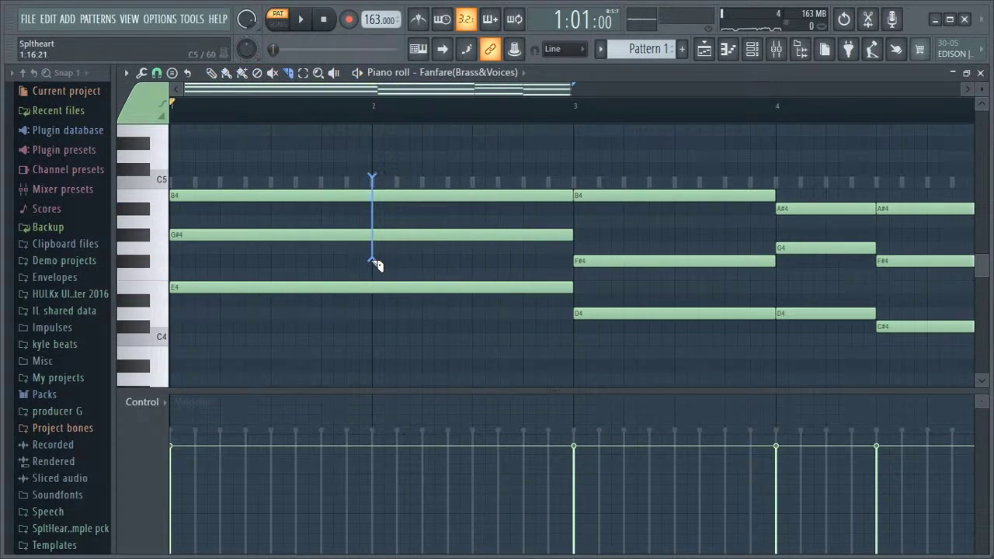
left_click_drag(375, 315, 375, 318)
left_click(210, 74)
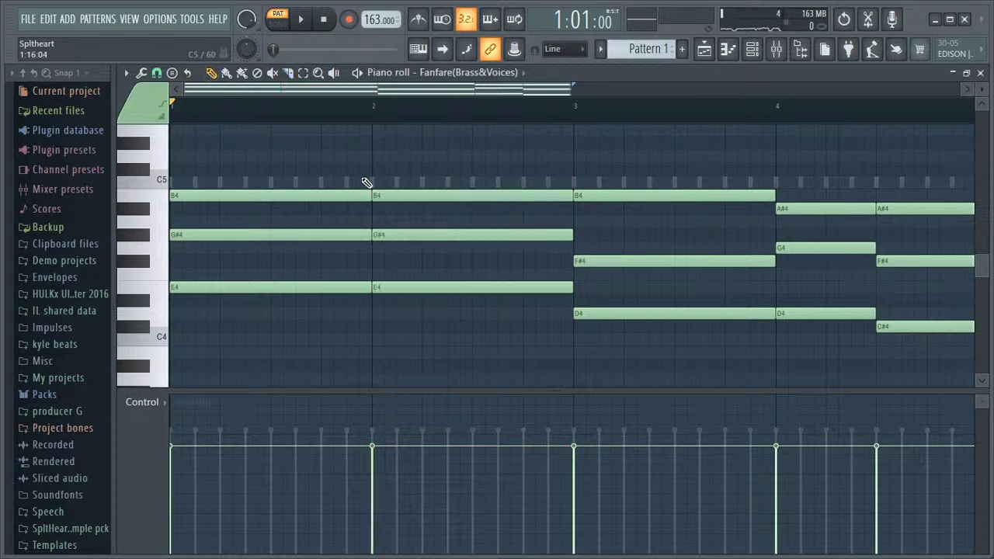
Step: Raise bar 2's chord notes to D#5, B4 and G#4 and play the result
left_click_drag(378, 193, 378, 138)
left_click_drag(397, 226, 397, 192)
left_click_drag(395, 284, 396, 230)
key("space")
scroll(533, 291, "up", 3)
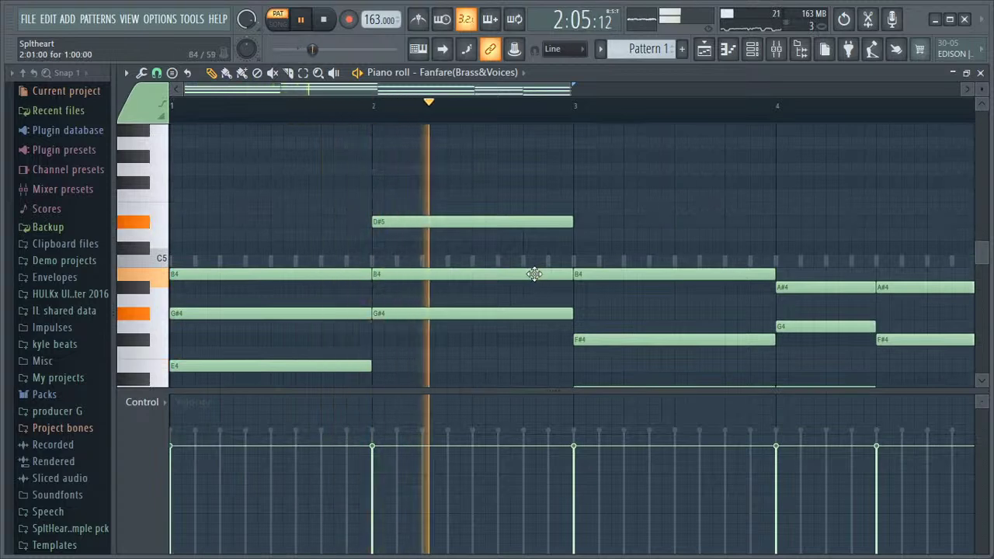
scroll(528, 279, "down", 3)
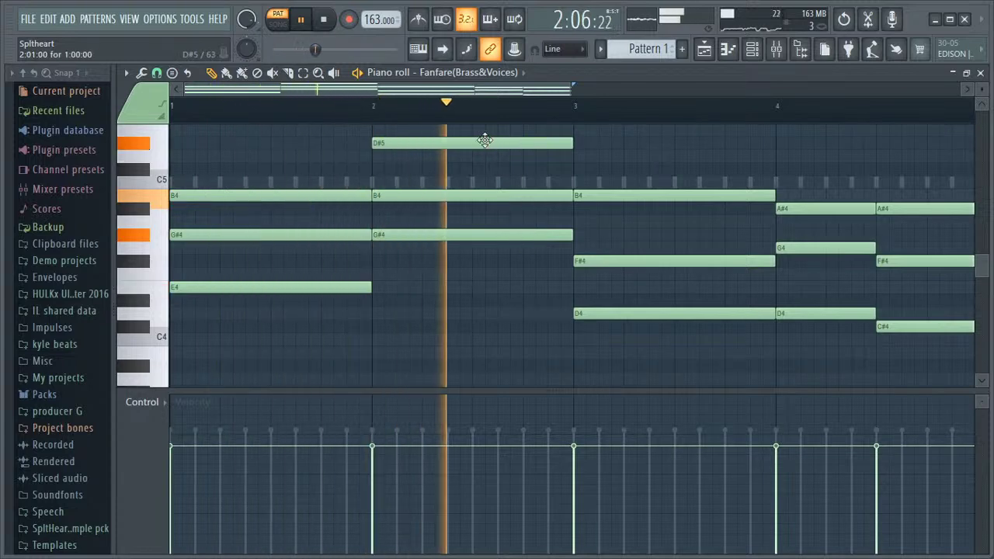
Step: Try F#4 as the lowest note of bar 2's chord during playback and move it back to G#4
key("space")
left_click_drag(417, 236, 416, 262)
key("space")
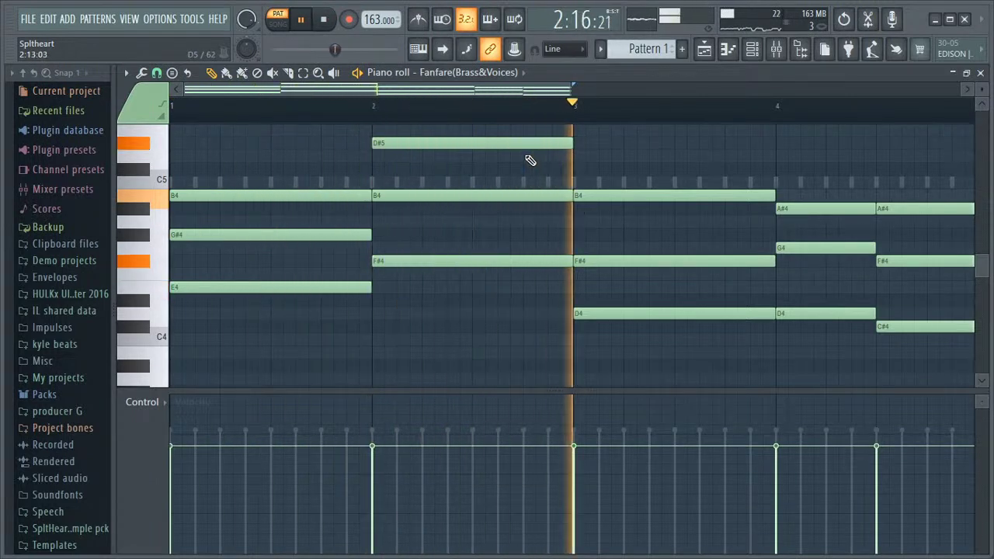
left_click_drag(497, 258, 497, 228)
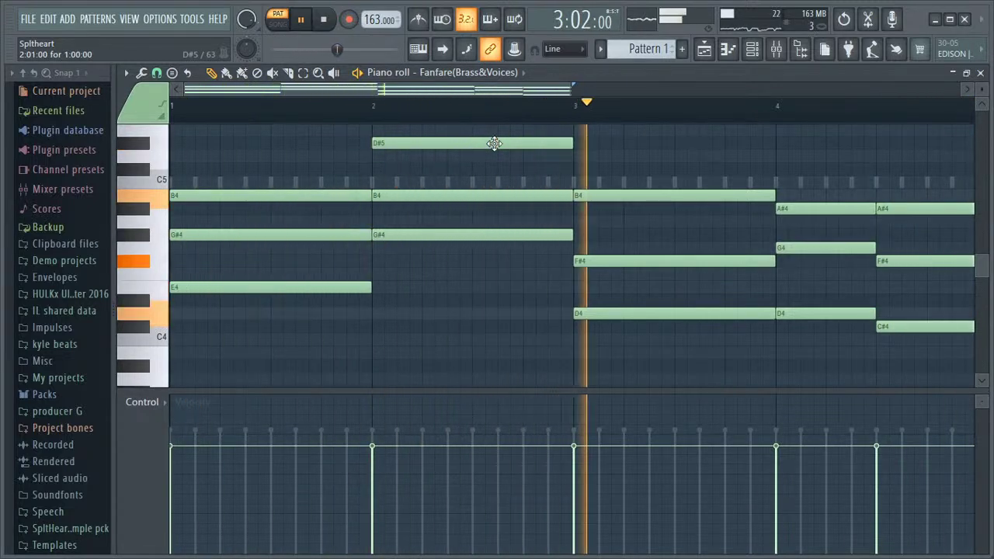
Step: Slice bar 2's D#5 note at step 9 and move its first half down to E4
left_click(273, 72)
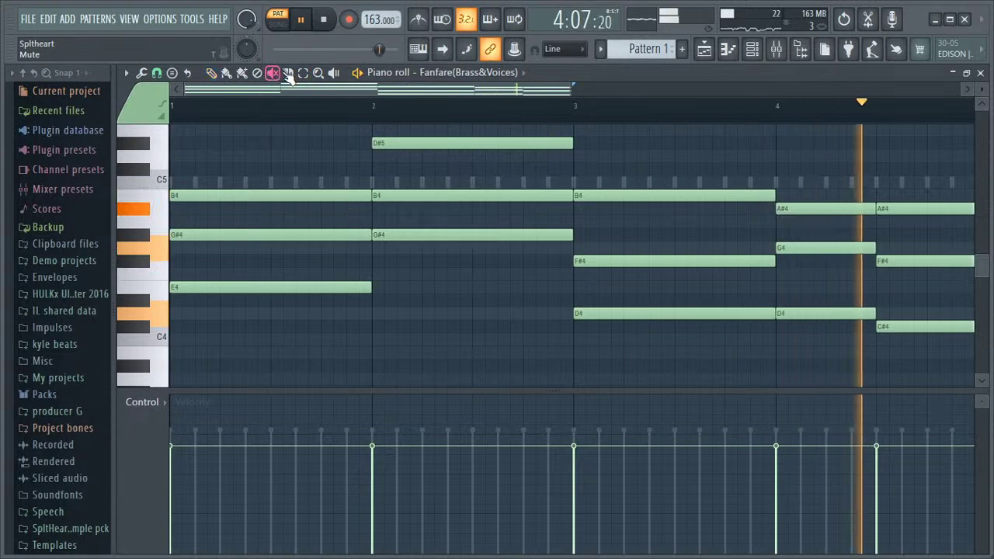
left_click(287, 73)
left_click_drag(473, 163, 473, 137)
left_click(211, 72)
left_click(524, 151)
left_click_drag(438, 156, 439, 295)
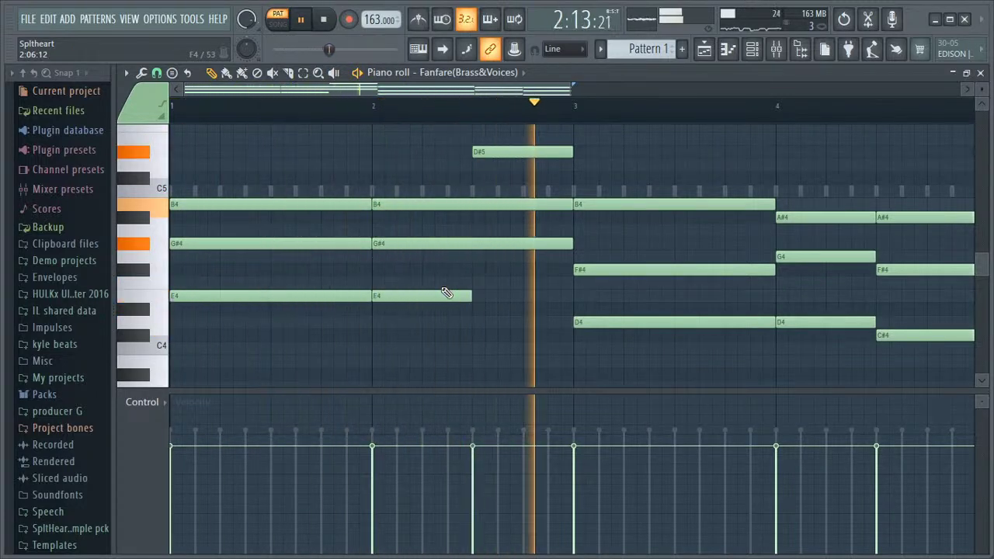
Step: Move the E4 note opening bar 2 up to D#5 and the second-half D#5 note down to E4, and play the result
key("space")
mouse_move(431, 229)
left_mouse_down()
mouse_move(422, 184)
mouse_move(375, 149)
left_mouse_up()
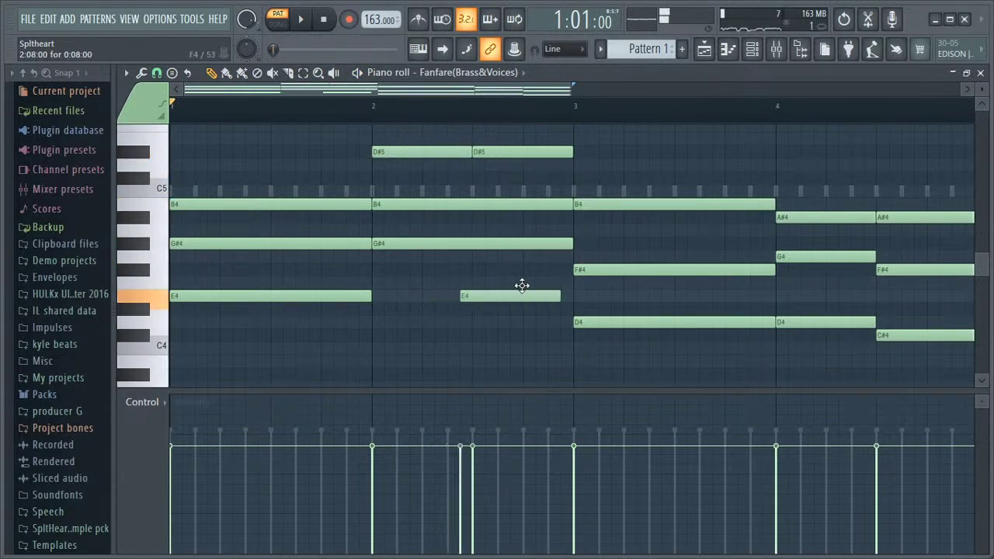
key("space")
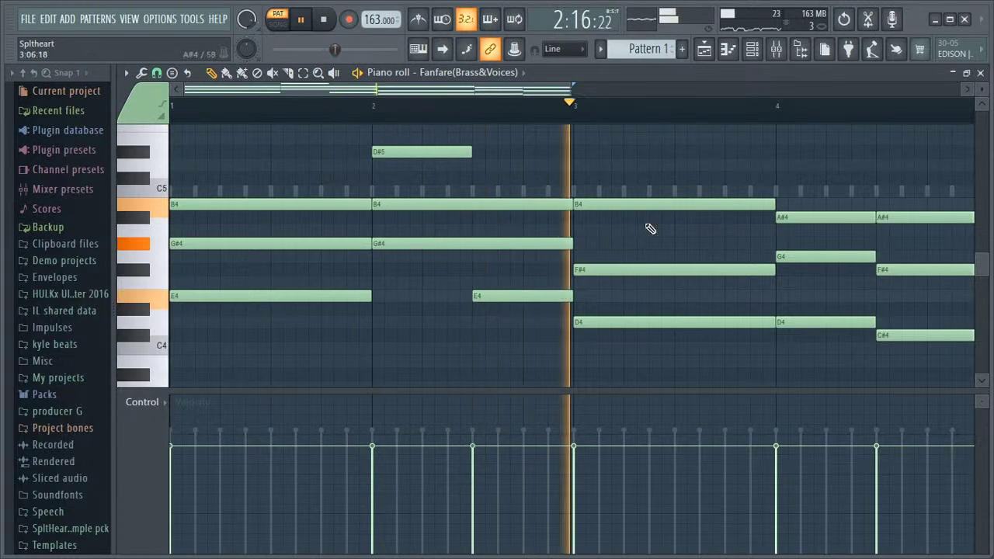
Step: Stop playback, slice bar 3's D4 note at step 9 and raise its first half to D#4
key("space")
left_click_drag(463, 90, 500, 91)
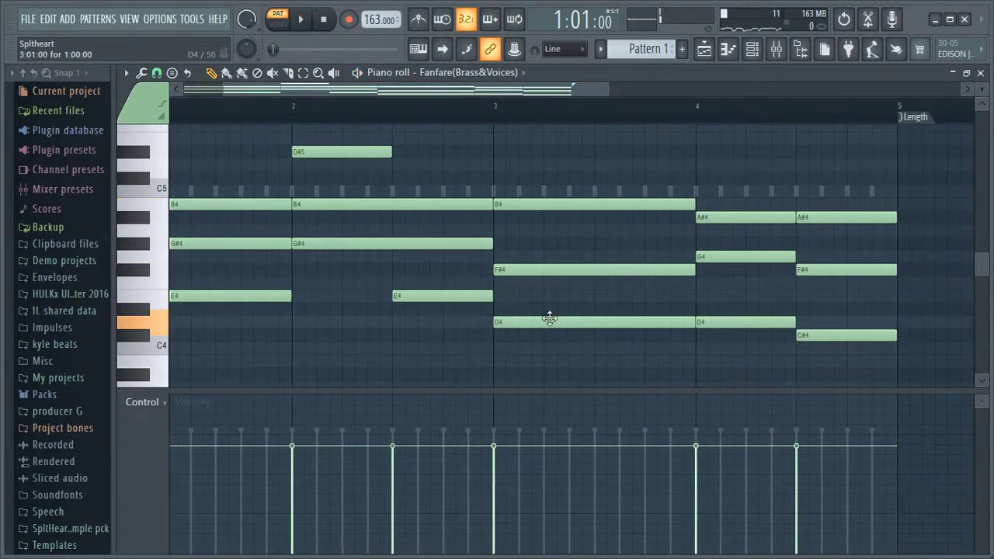
left_click_drag(549, 318, 551, 301)
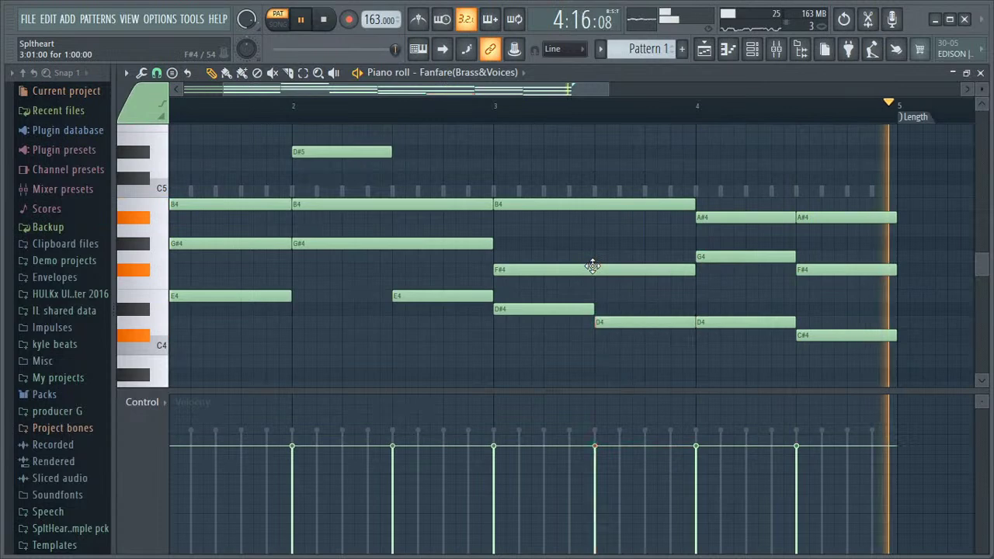
Step: Try G4 for bar 3's F#4 note, return it to F#4, slice it at step 9 and raise its first half to D5
left_click_drag(590, 268, 590, 262)
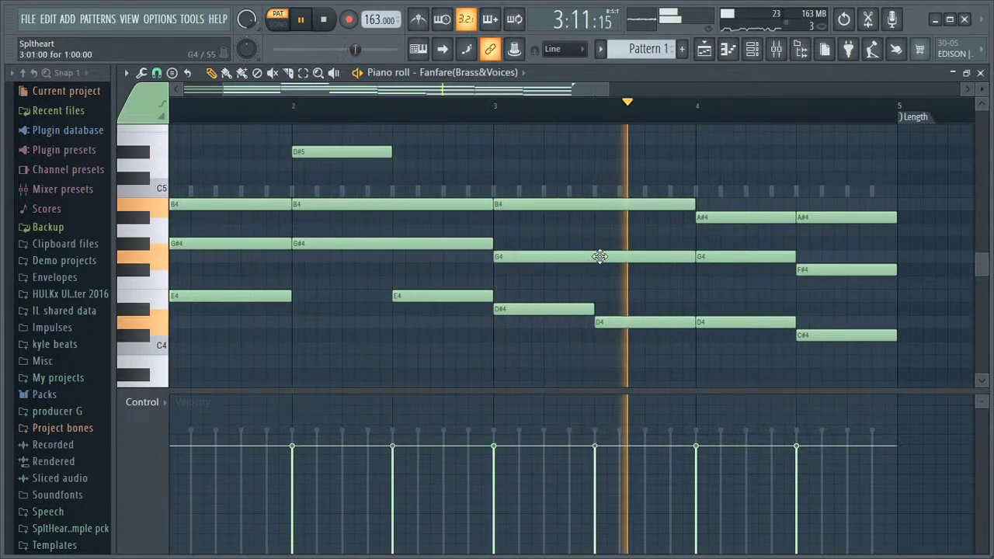
key("space")
left_click_drag(597, 256, 594, 277)
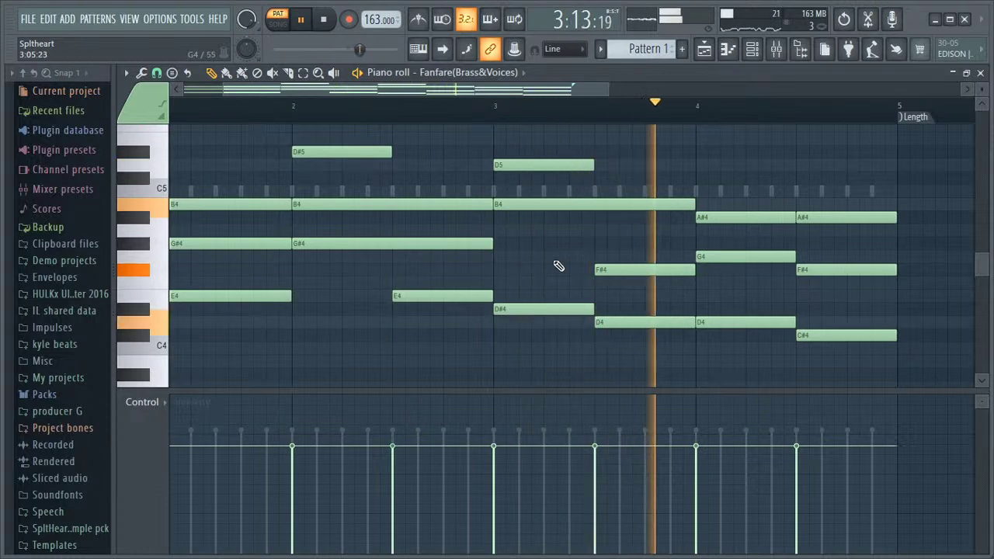
Step: Try F5 and E5 for the D5 note opening bar 3 during playback, and move it back down to F#4
key("space")
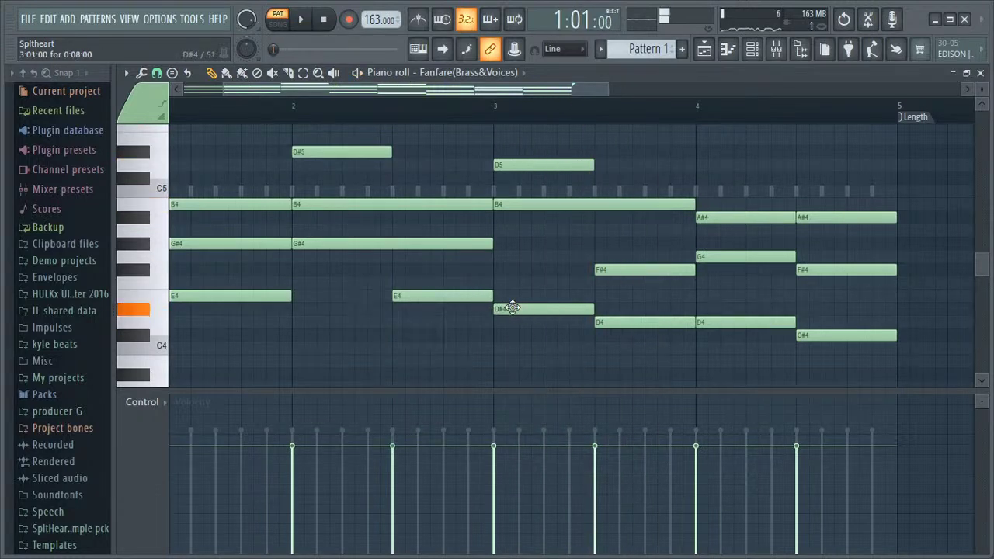
mouse_move(548, 155)
left_mouse_down()
mouse_move(546, 121)
mouse_move(546, 153)
left_mouse_up()
key("space")
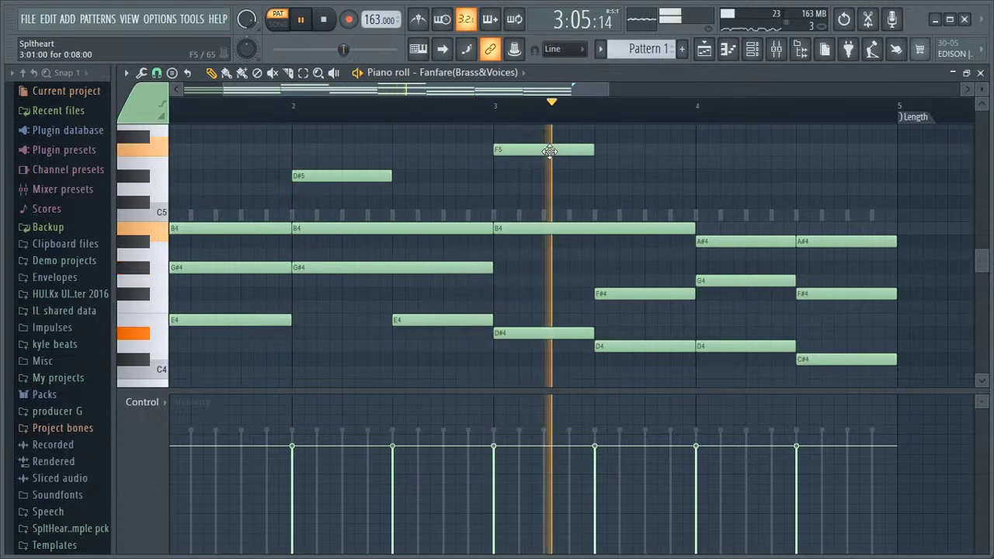
left_click_drag(549, 152, 549, 163)
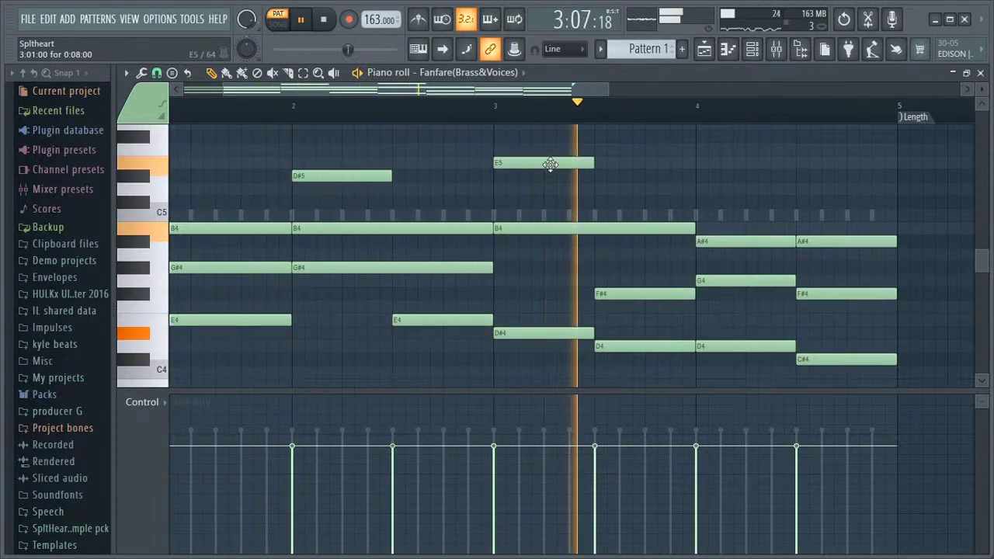
key("space")
left_click_drag(549, 161, 550, 285)
key("space")
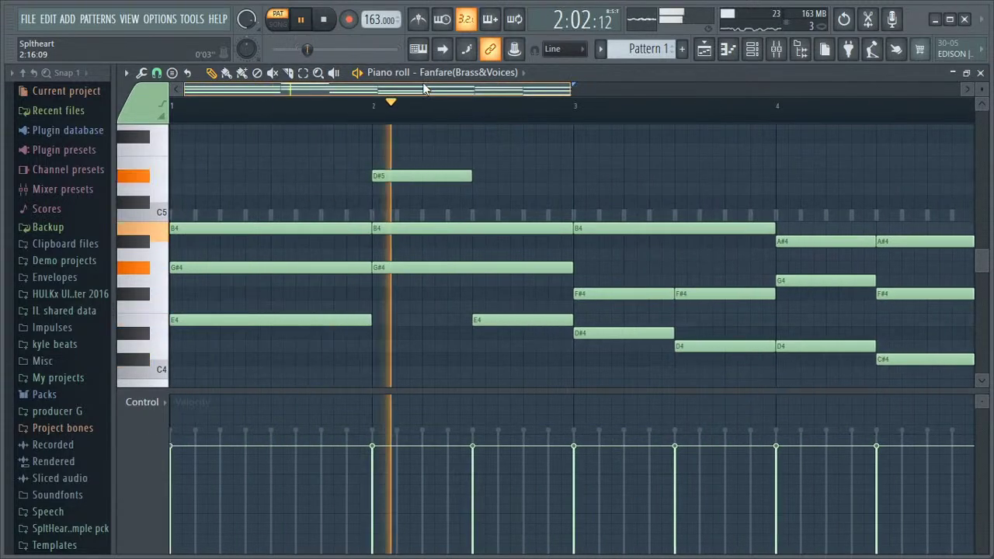
Step: Open the Fanfare(Brass&Voices) channel's synth and load its Vangelis preset
key("F6")
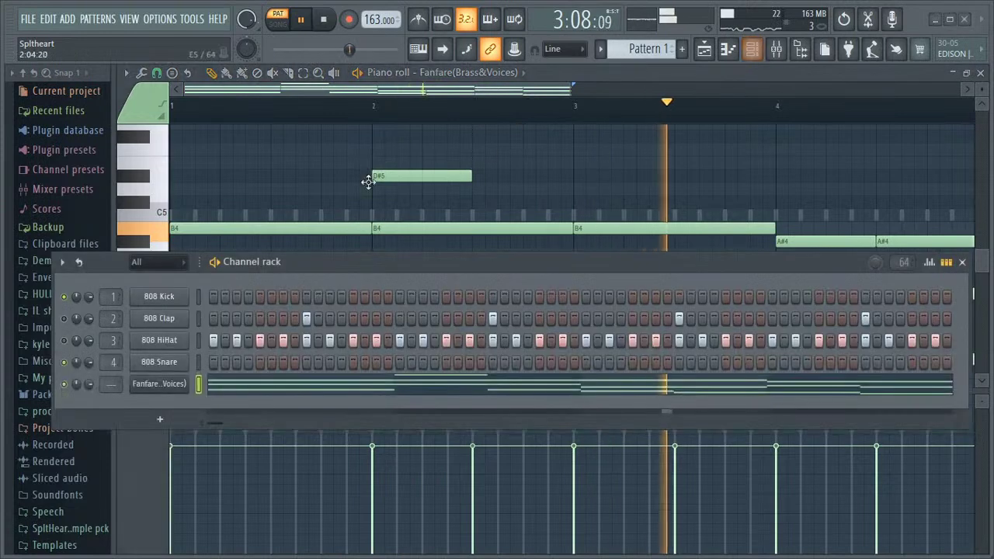
left_click(159, 383)
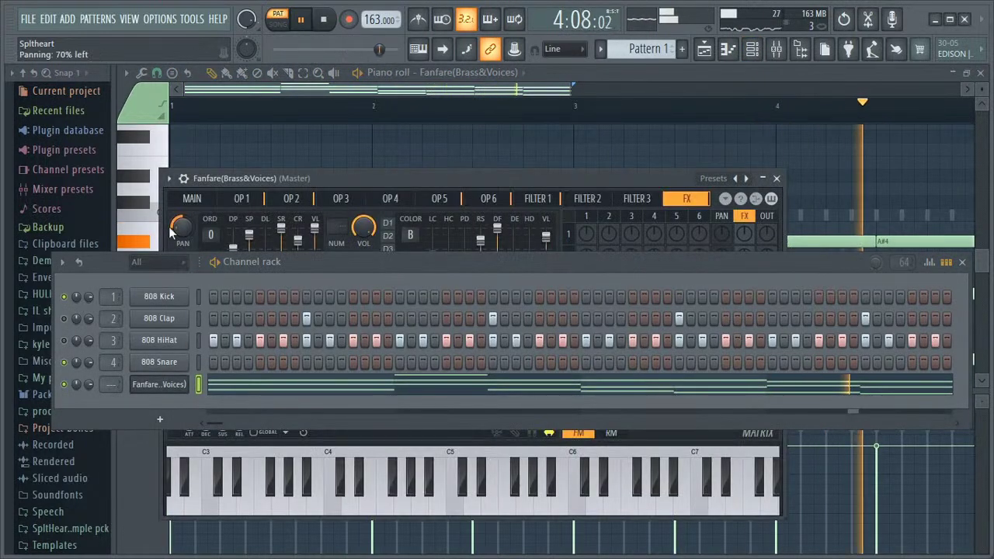
left_click(169, 179)
mouse_move(208, 214)
scroll(356, 283, "down", 3)
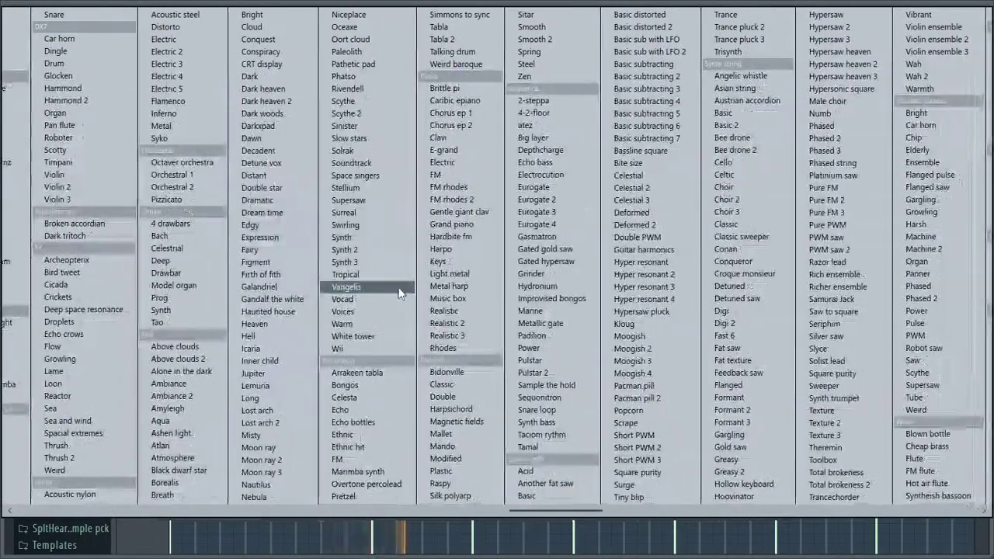
left_click(346, 286)
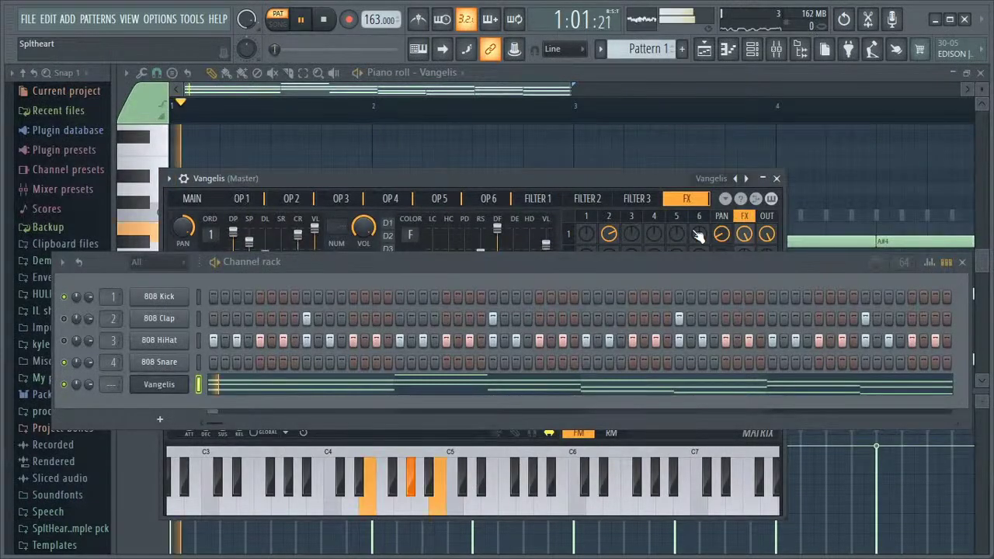
Step: Browse the synth presets, load Home Organ from the Nucleon keyboard sounds, and close the synth and channel rack
left_click(168, 179)
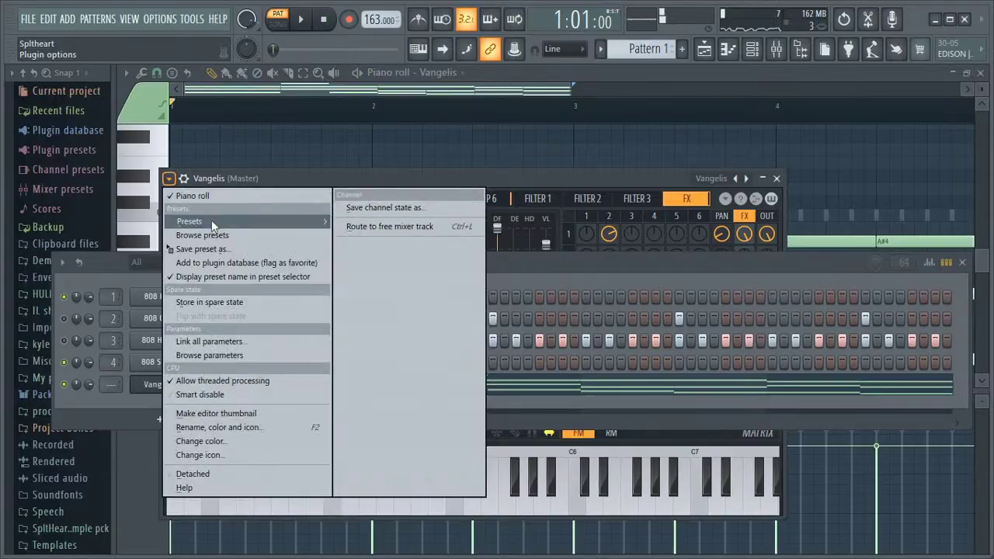
mouse_move(211, 221)
scroll(252, 244, "down", 5)
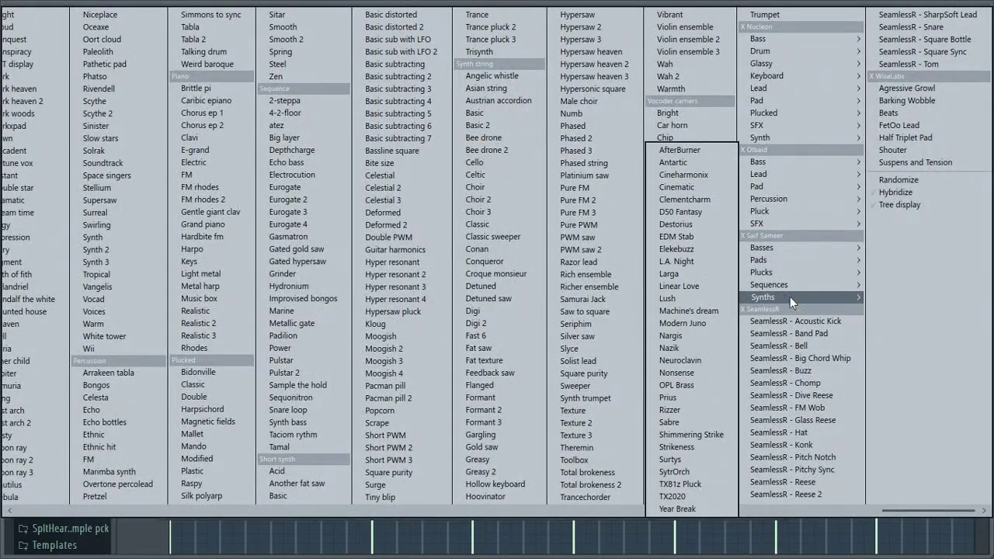
mouse_move(807, 260)
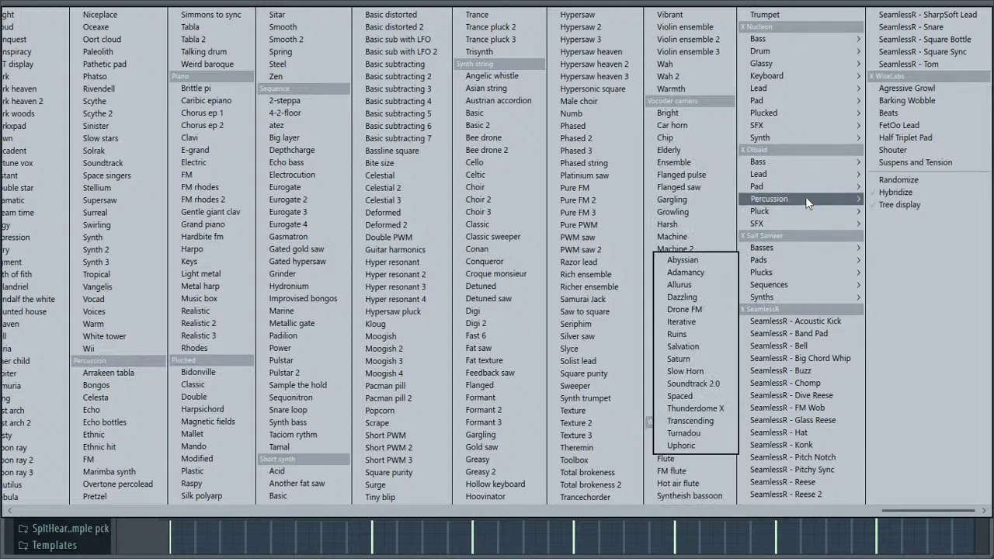
mouse_move(789, 99)
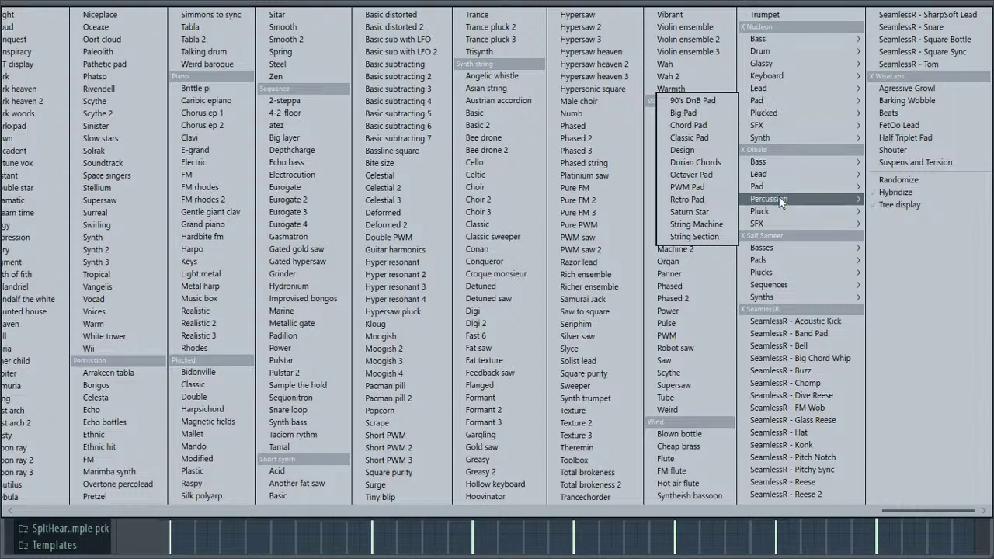
mouse_move(768, 84)
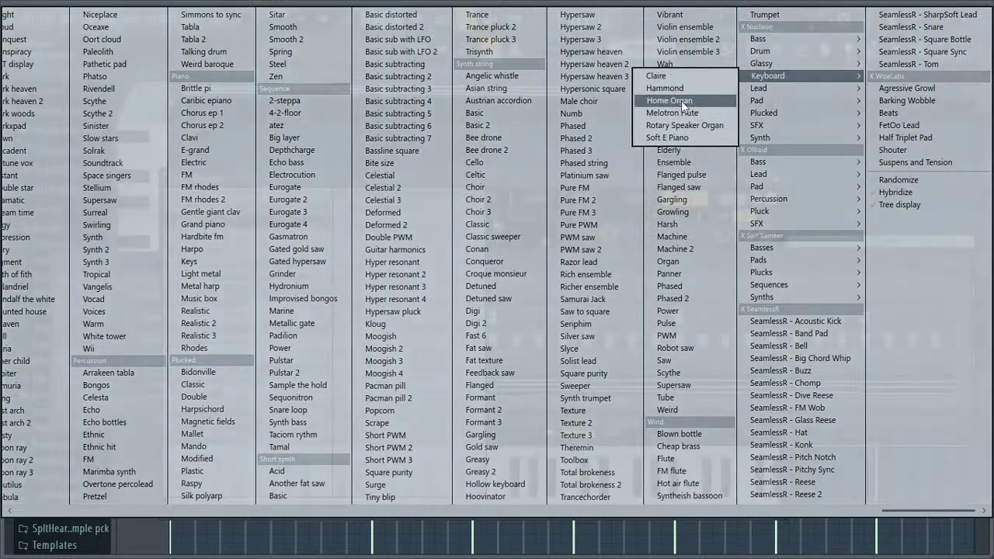
left_click(690, 99)
left_click(776, 178)
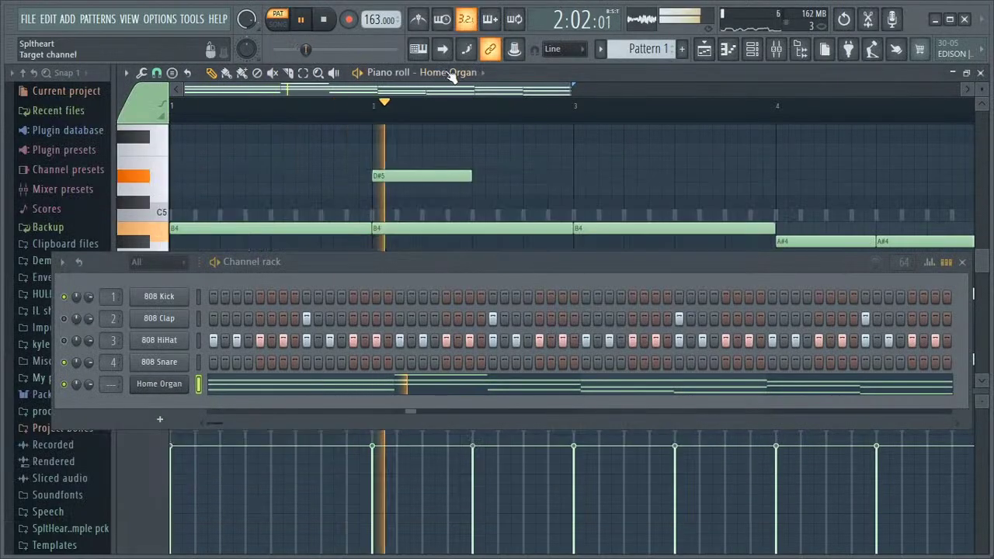
left_click_drag(247, 18, 247, 40)
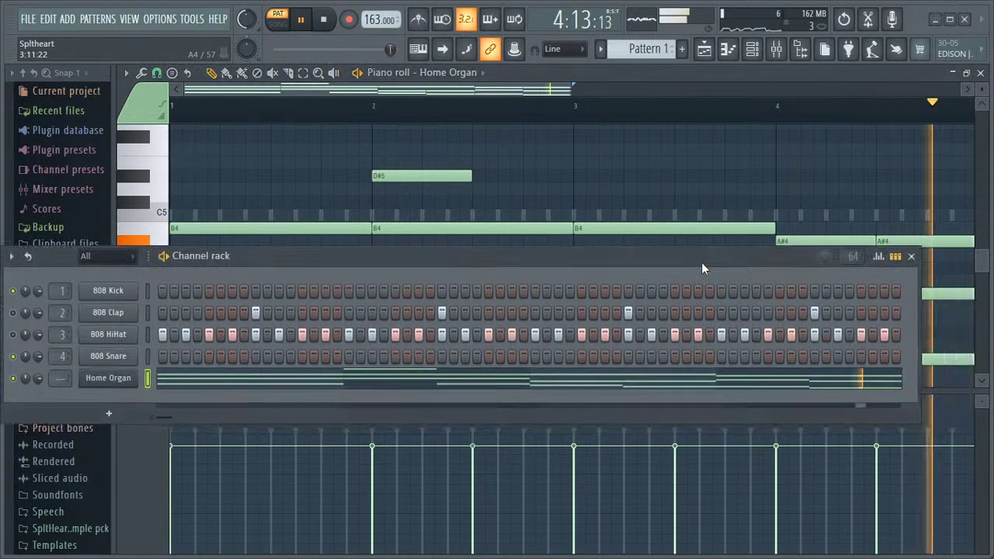
left_click(886, 262)
Step: Stop playback, raise the D4 note in bar 3's second half to D#4 and lower bar 4's D4 note to B3
left_click_drag(482, 91, 587, 91)
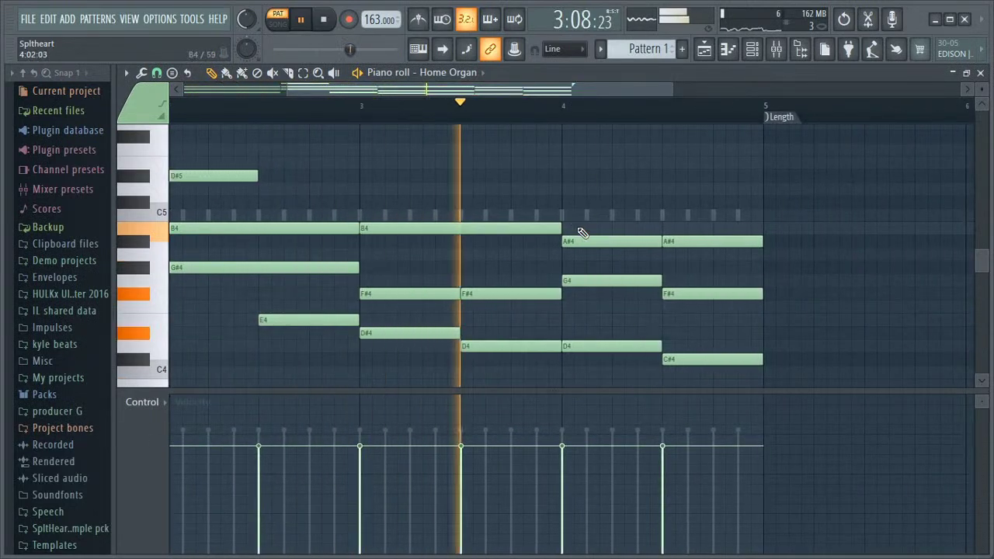
key("space")
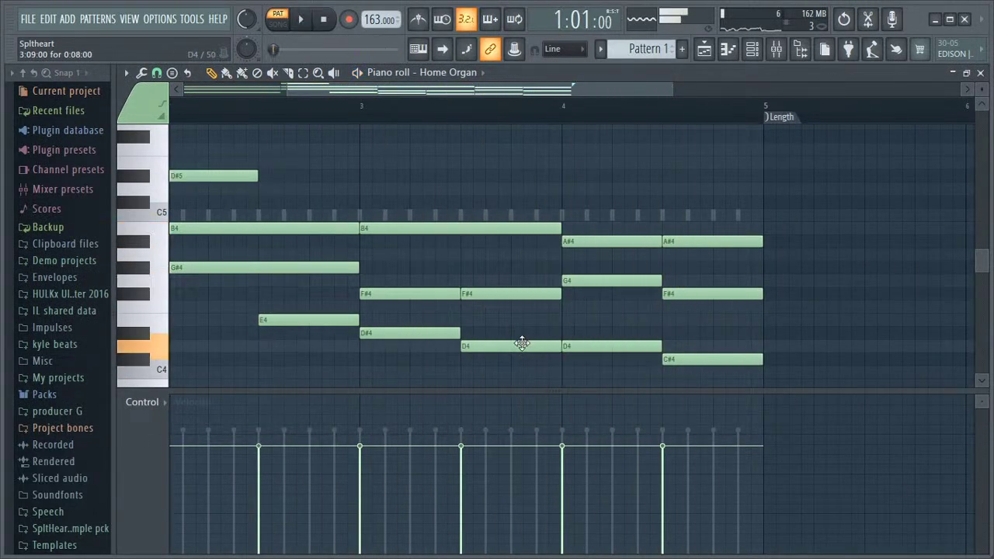
left_click_drag(521, 343, 524, 320)
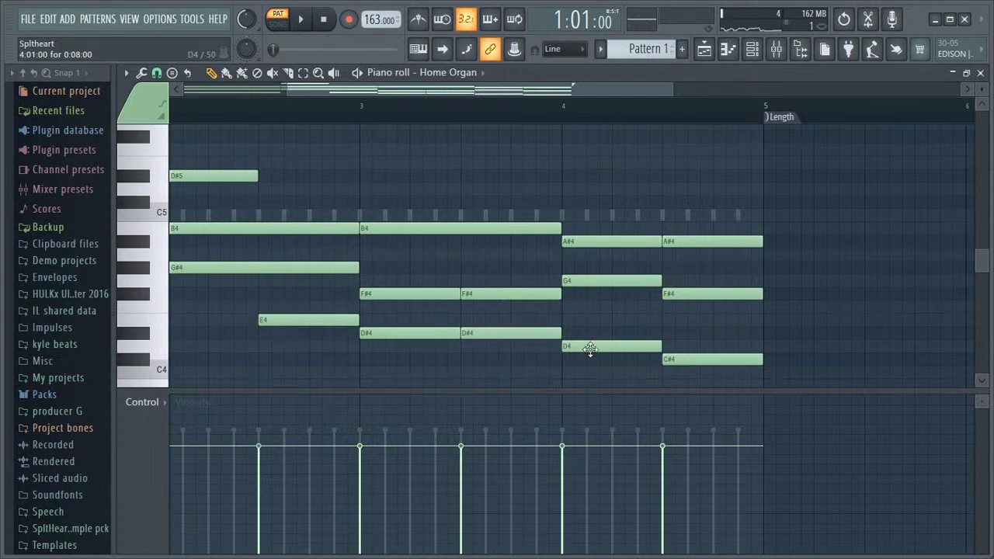
mouse_move(590, 348)
left_mouse_down()
mouse_move(588, 390)
mouse_move(590, 362)
left_mouse_up()
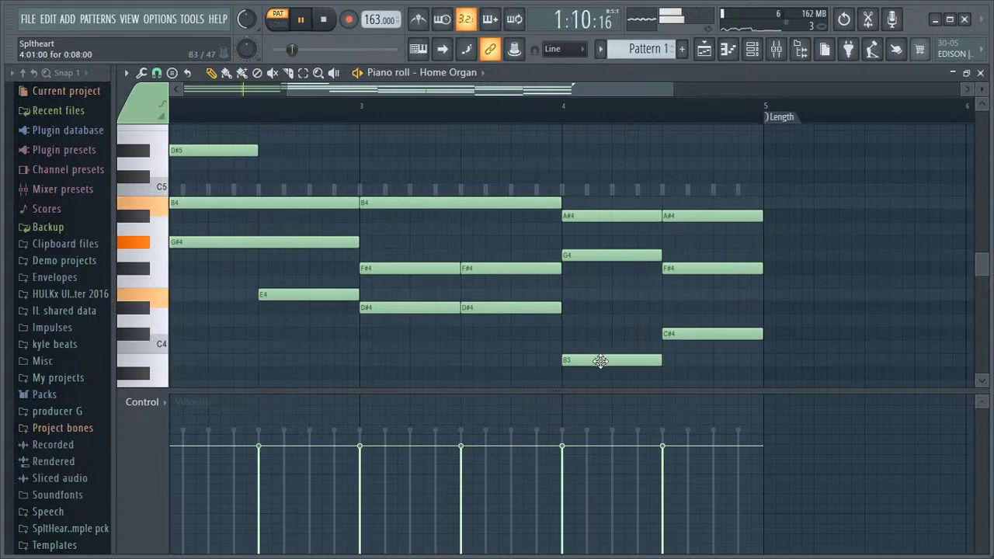
Step: Lower the D#4 note in bar 3's second half to D4 and play the progression from the start
key("space")
left_click_drag(505, 305, 511, 332)
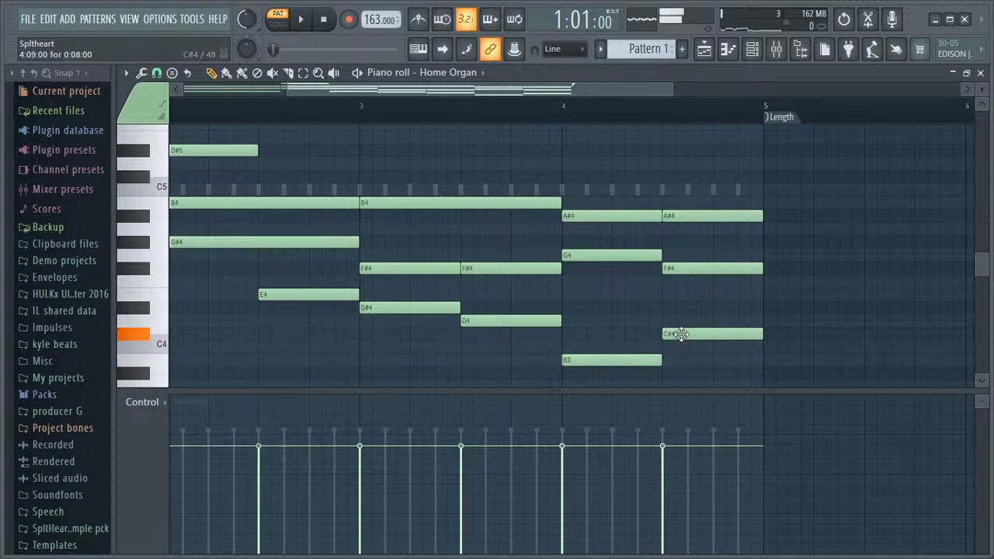
key("space")
left_click_drag(528, 90, 250, 99)
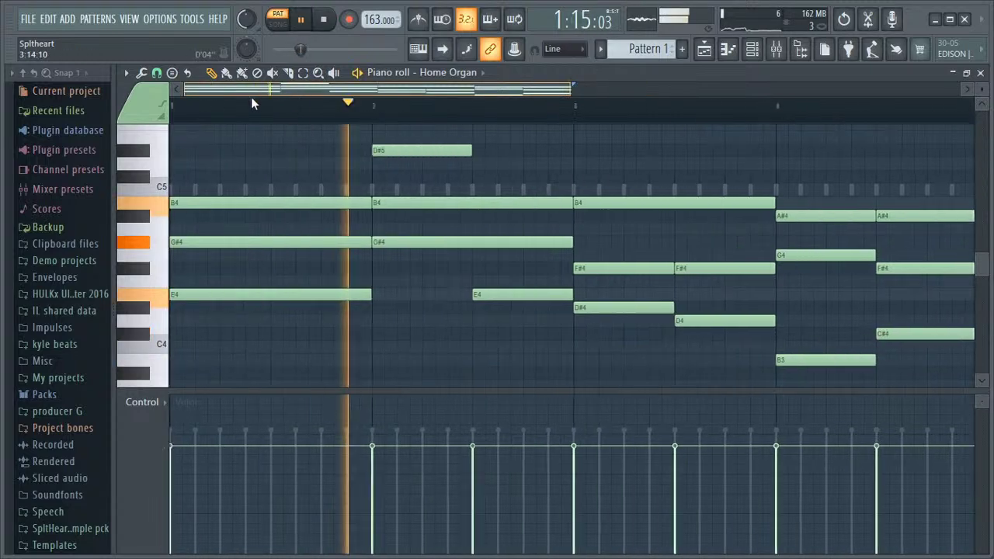
Step: Audition bar 1's E4 note and play the progression through to bar 4
key("space")
left_click_drag(280, 291, 255, 285)
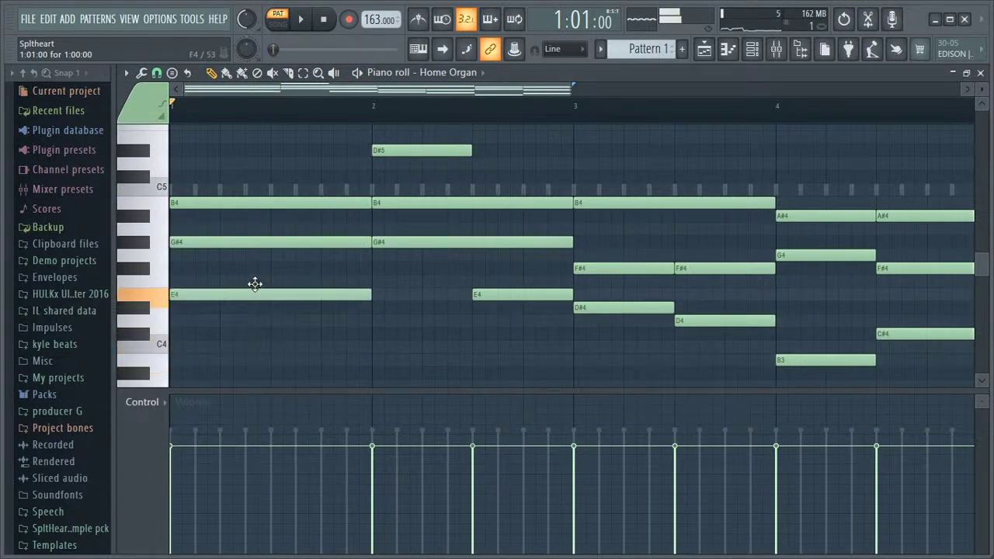
key("space")
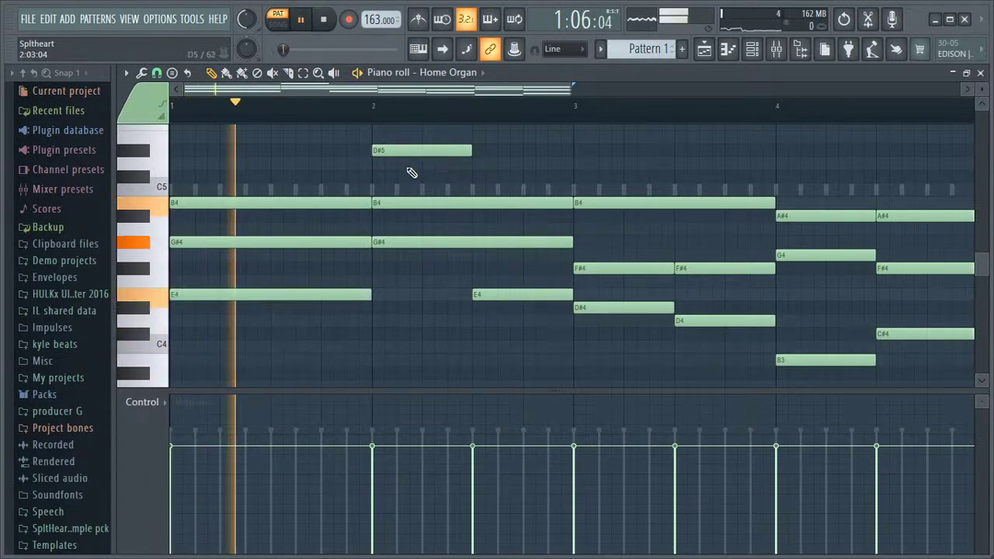
left_click_drag(429, 91, 611, 127)
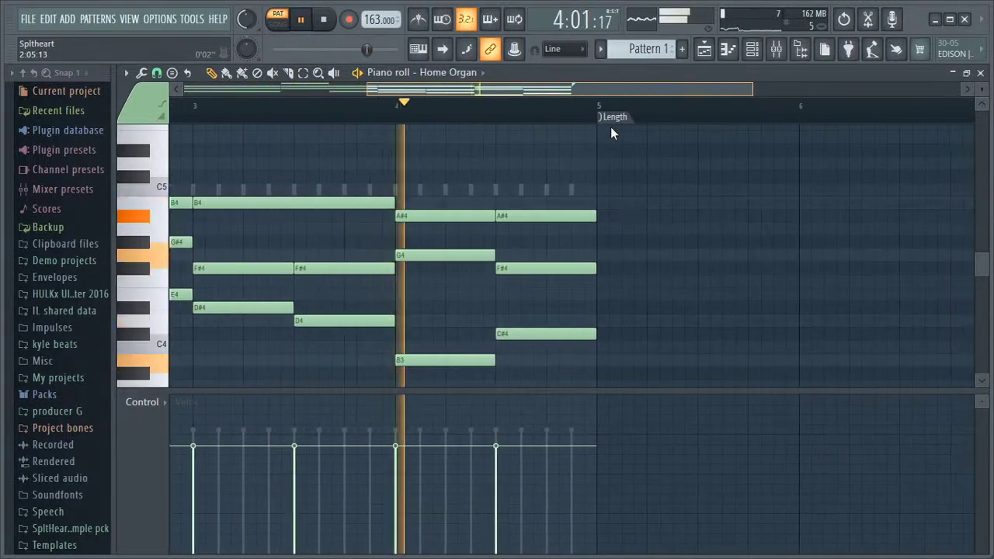
Step: Set bar 4's two lowest notes to C#4 and D4, trying C4 for the first one during playback
key("space")
mouse_move(444, 362)
left_mouse_down()
mouse_move(445, 336)
mouse_move(446, 358)
left_mouse_up()
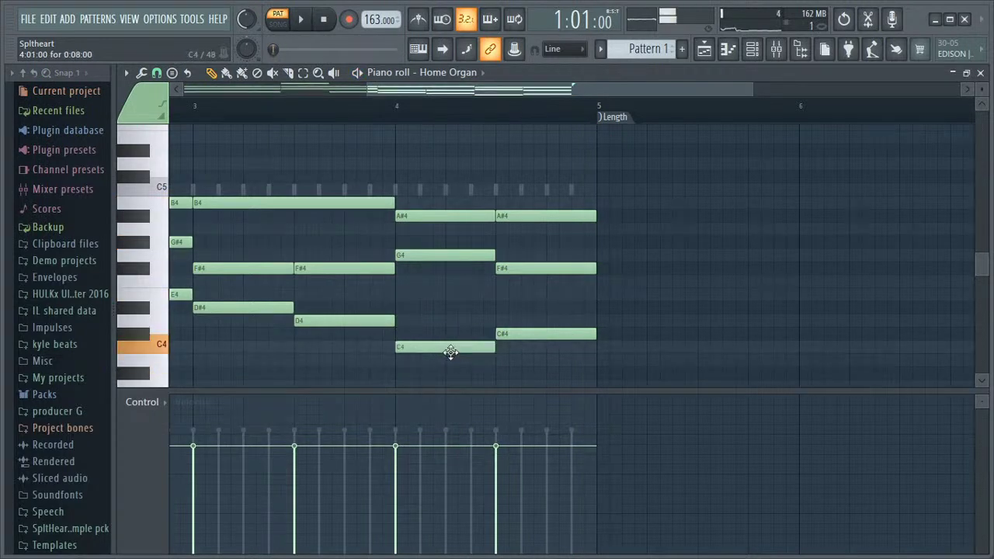
key("space")
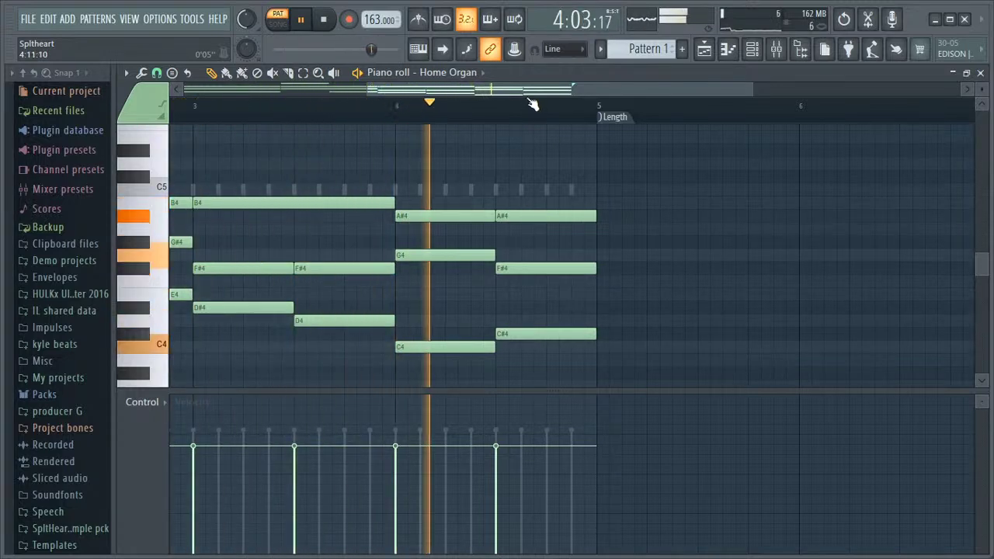
left_click_drag(443, 348, 444, 331)
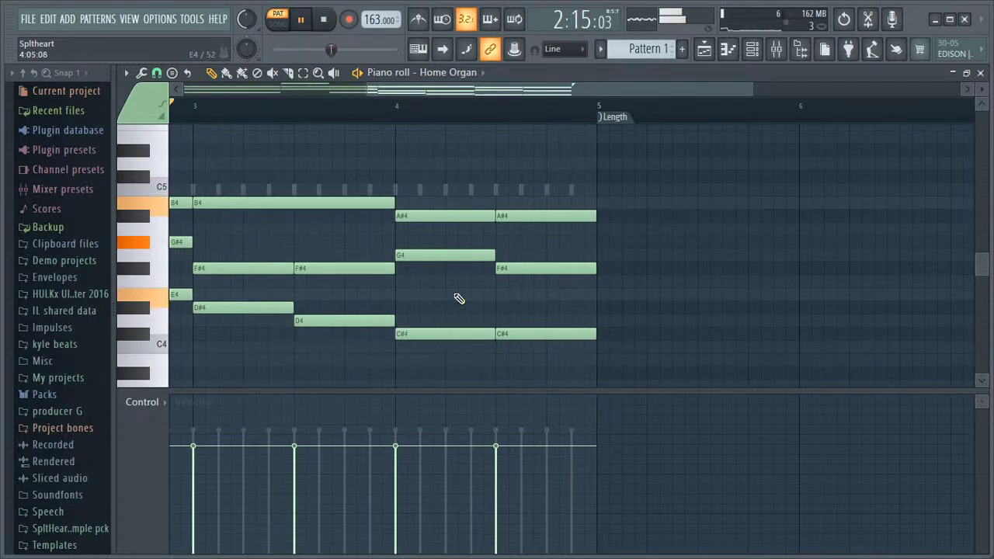
left_click_drag(515, 334, 542, 320)
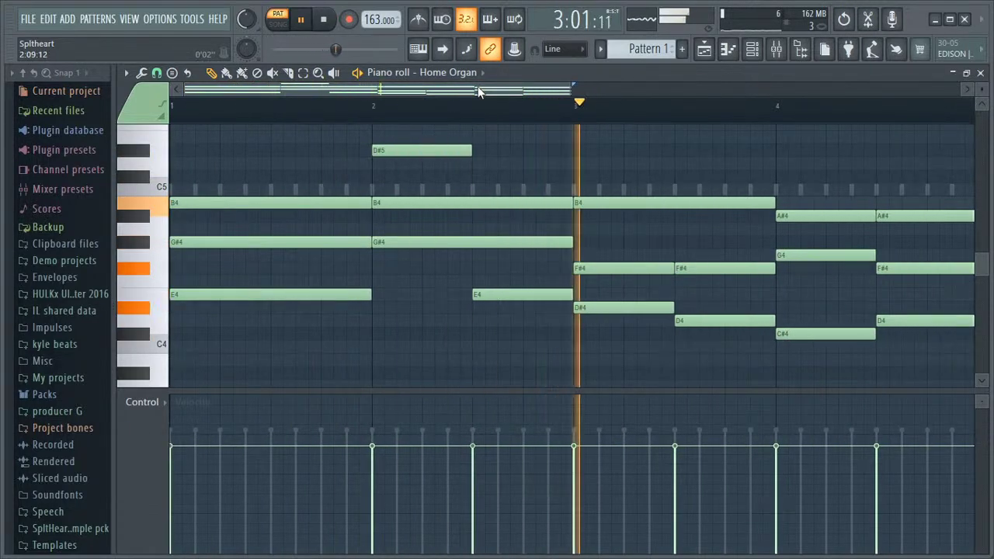
Step: Add an E5 note to bar 2's second half and a D#5 note to bar 3's first half, then play the progression
key("space")
double_click(442, 151)
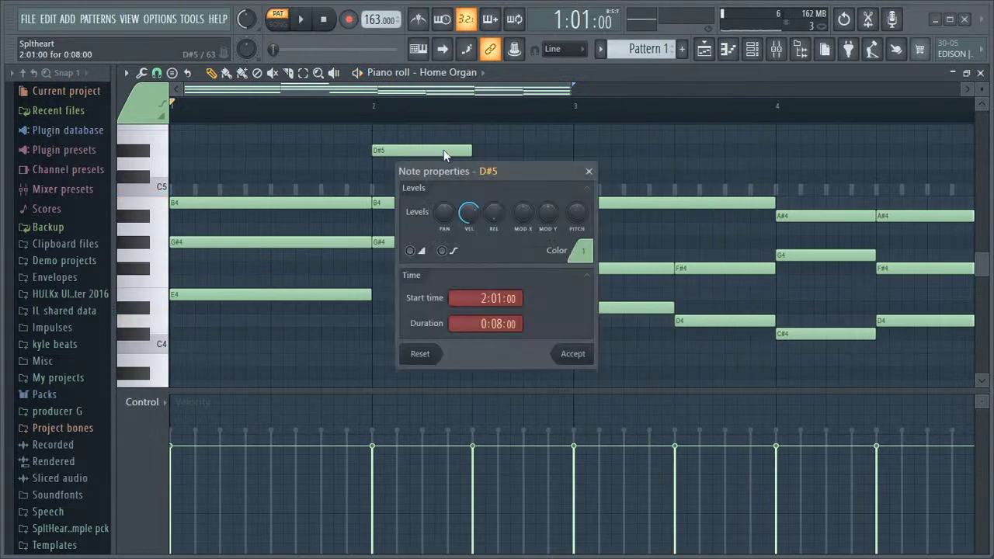
left_click(589, 172)
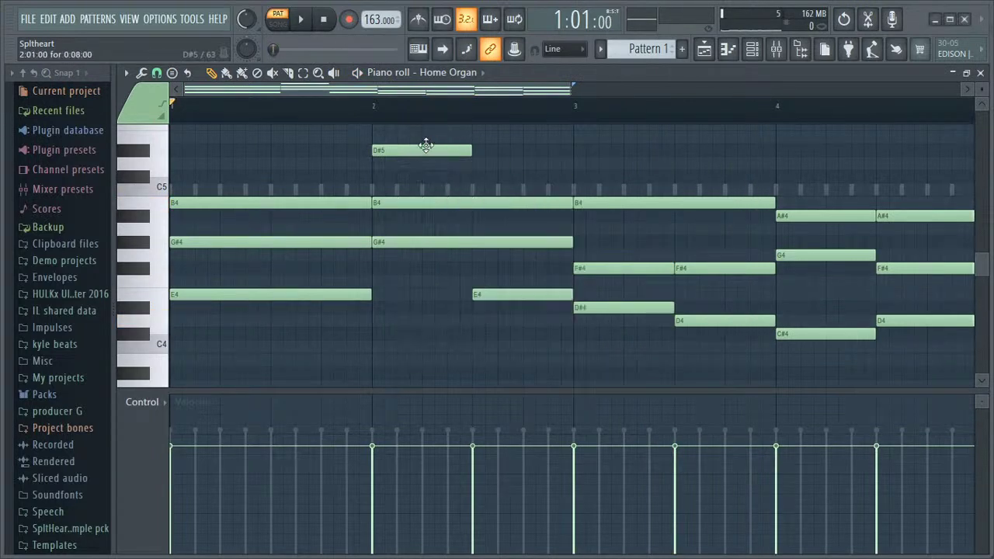
left_click(489, 137)
key("space")
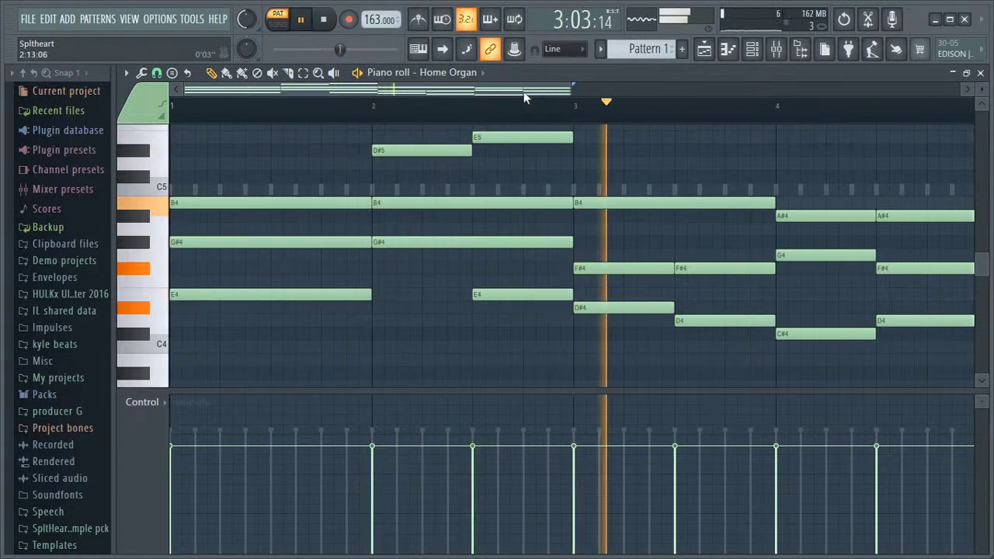
left_click(579, 150)
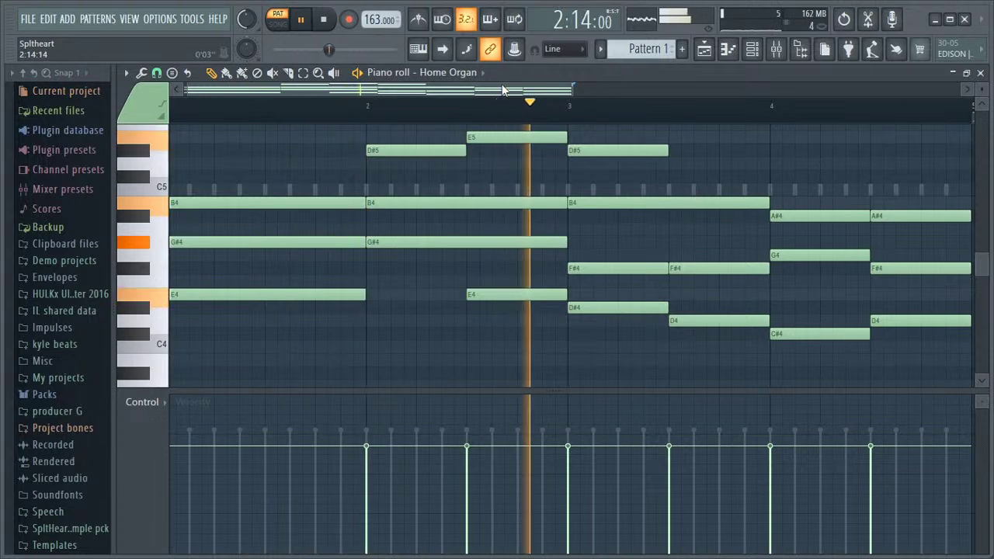
left_click_drag(502, 90, 433, 97)
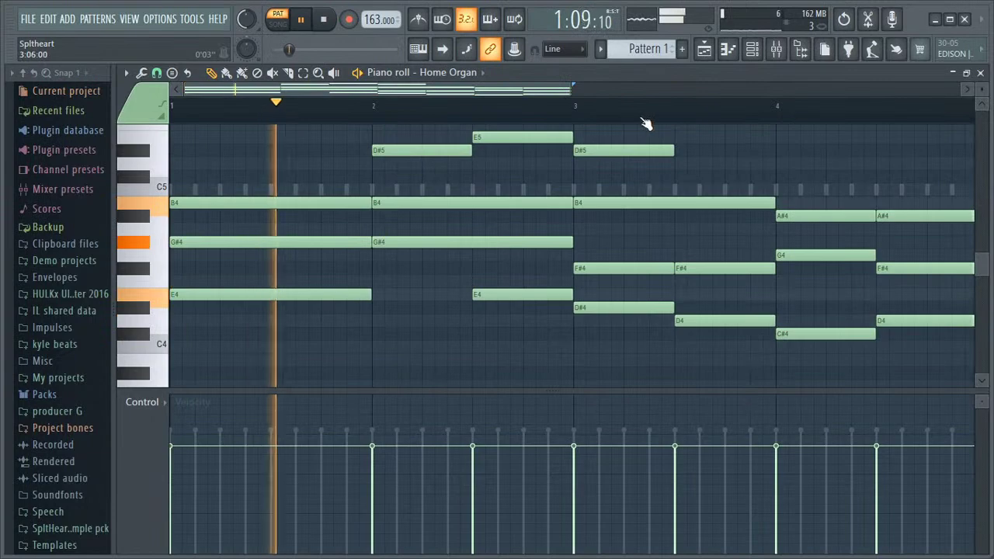
Step: Try the Kloug and Choir presets on the Home Organ channel's synth, playing the pattern to hear them
left_click(747, 54)
left_click(747, 54)
left_click(747, 55)
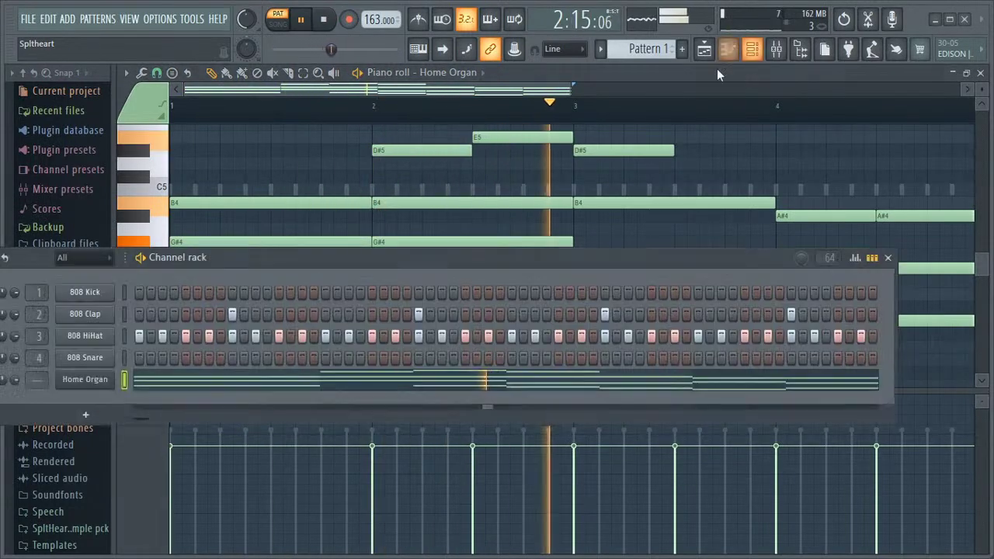
key("space")
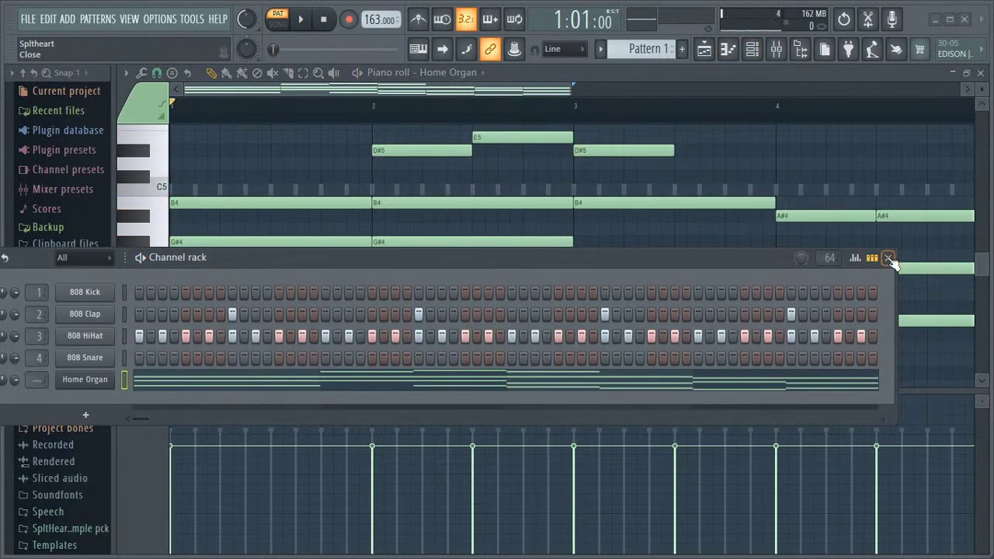
left_click(90, 380)
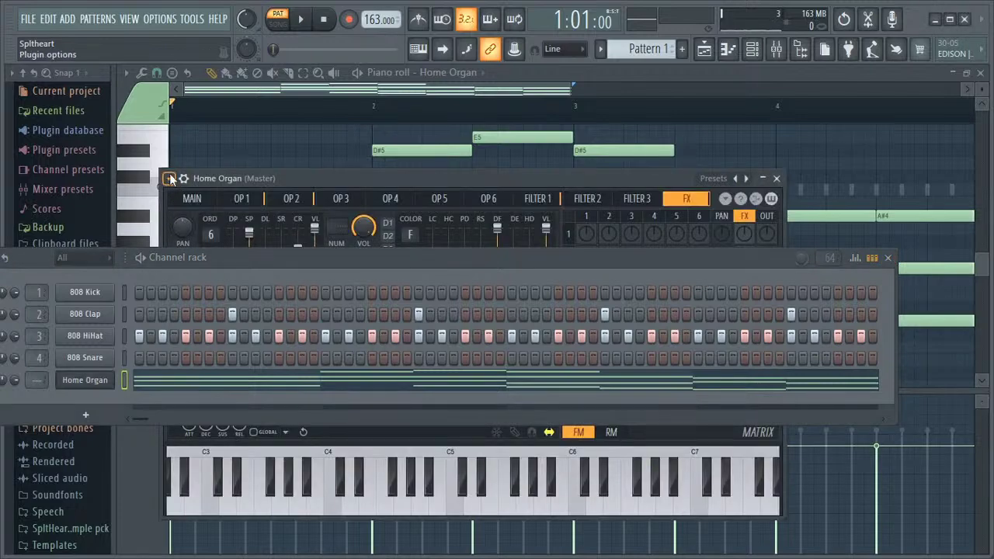
left_click(175, 180)
mouse_move(186, 215)
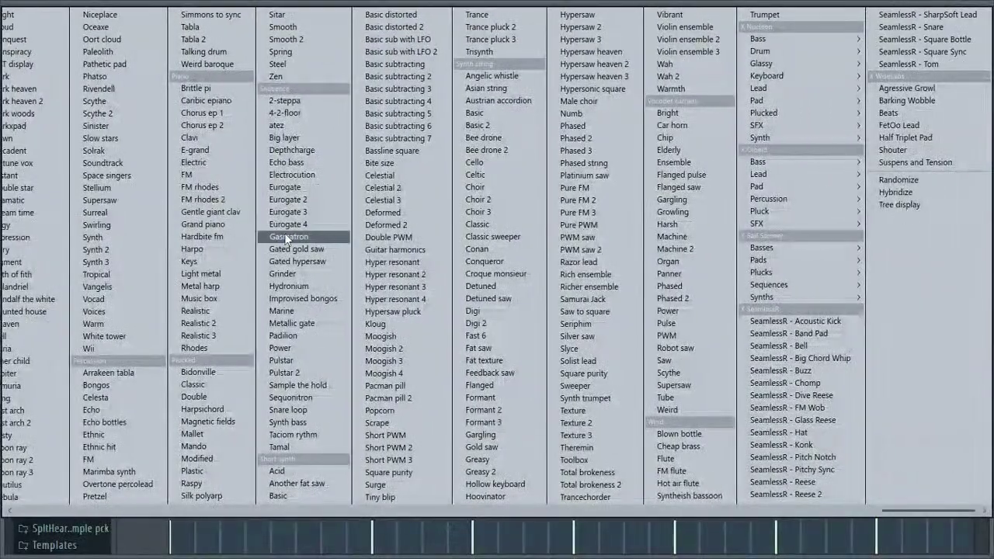
left_click(386, 324)
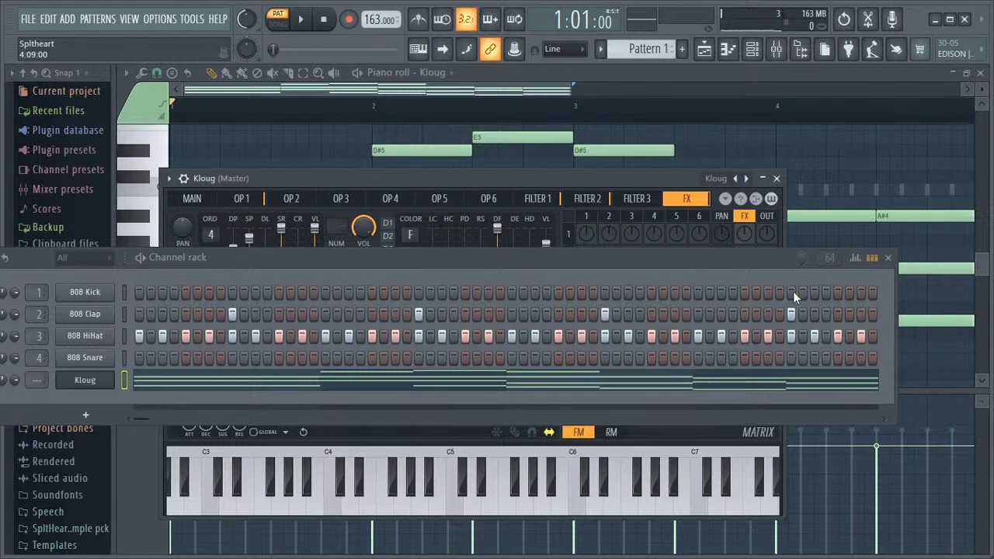
key("space")
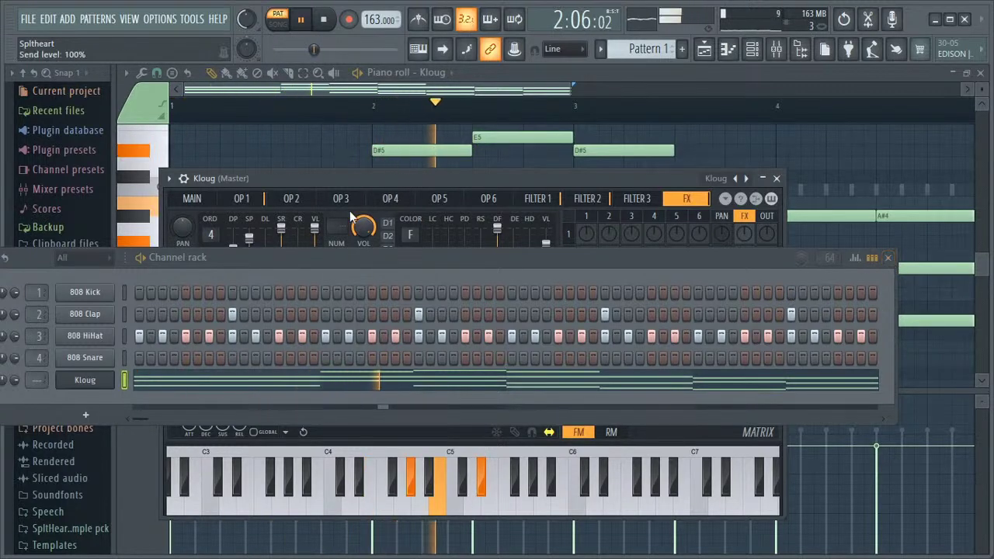
left_click(183, 177)
mouse_move(203, 215)
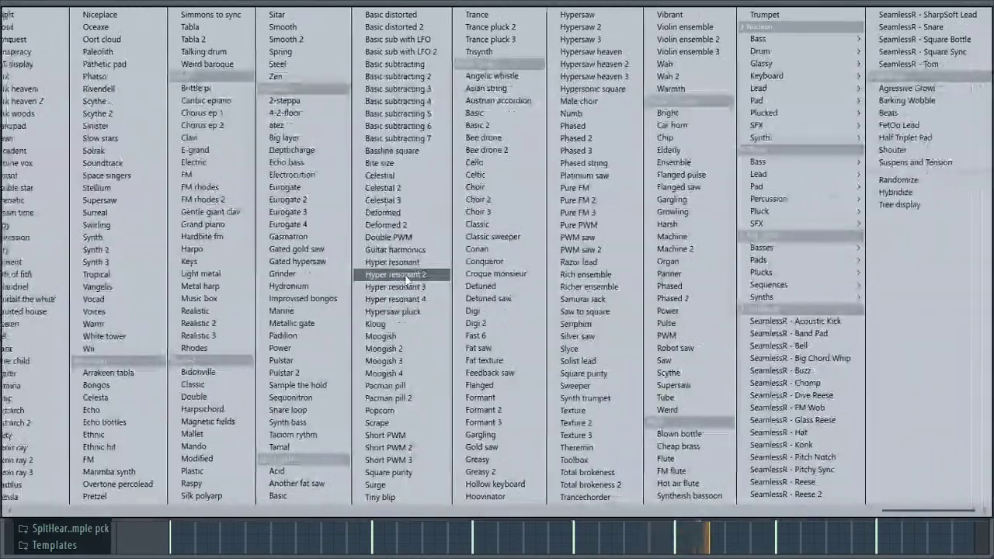
left_click(481, 190)
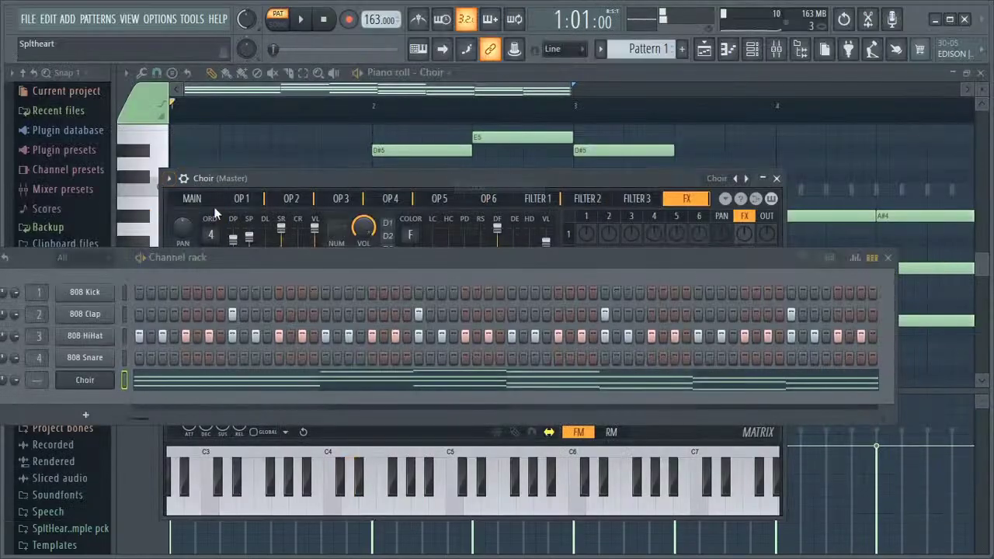
Step: Load the Fat saw preset on the chord channel's synth
left_click(181, 177)
mouse_move(200, 221)
scroll(210, 236, "down", 5)
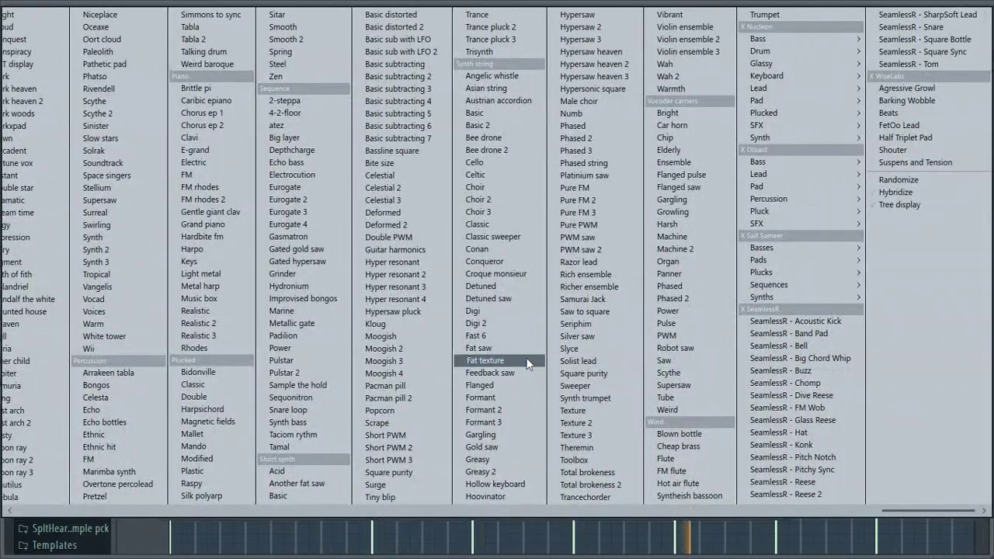
left_click(510, 346)
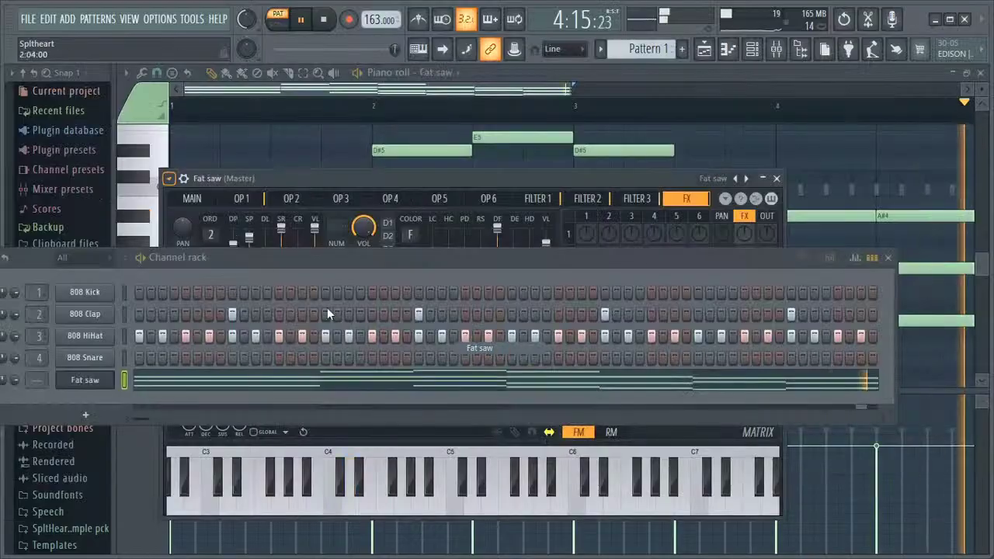
left_click(167, 179)
mouse_move(204, 223)
scroll(357, 277, "down", 3)
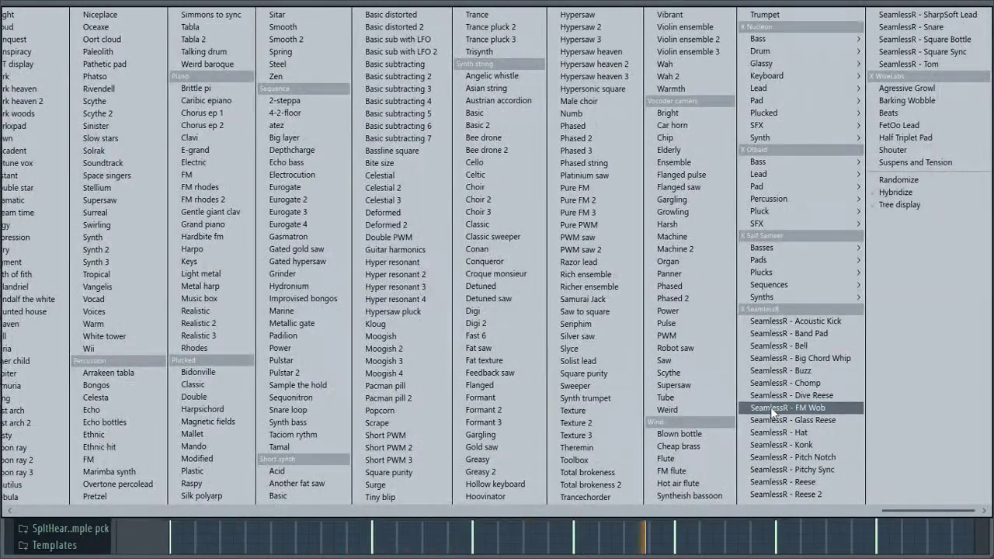
key("Escape")
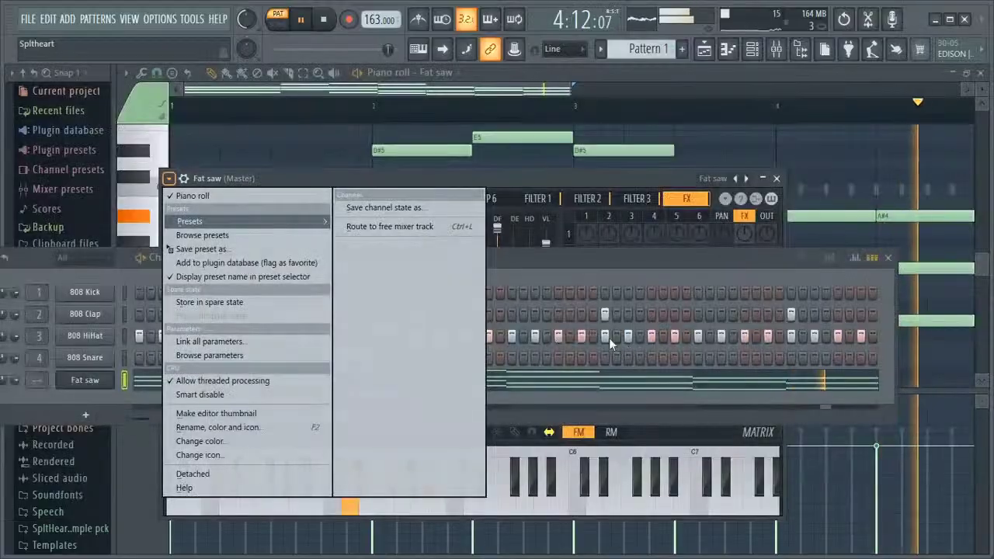
left_click(359, 225)
Step: Stop playback, open the Dragons Breath project from the Downloads folder and close its channel rack
key("space")
left_click(27, 19)
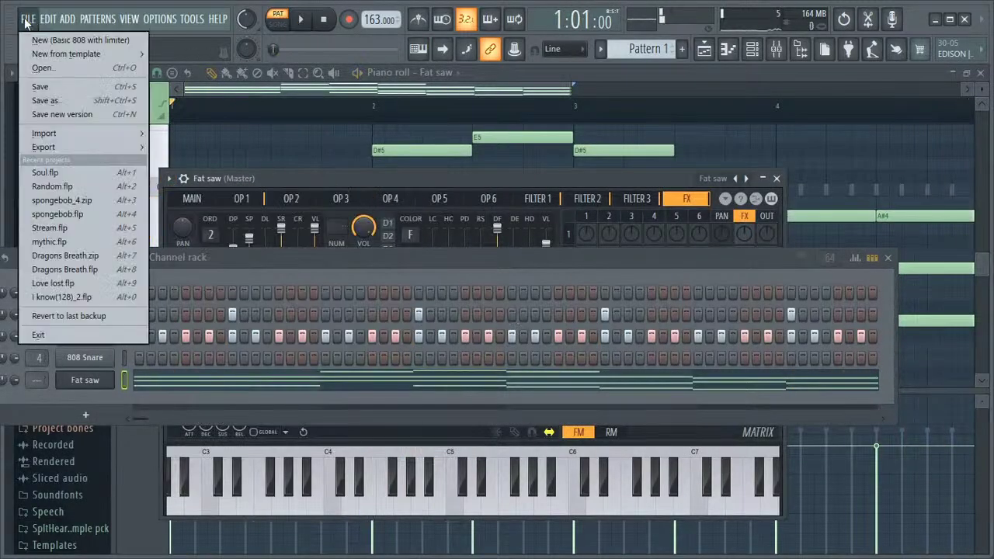
left_click(63, 68)
left_click(517, 312)
scroll(211, 194, "down", 3)
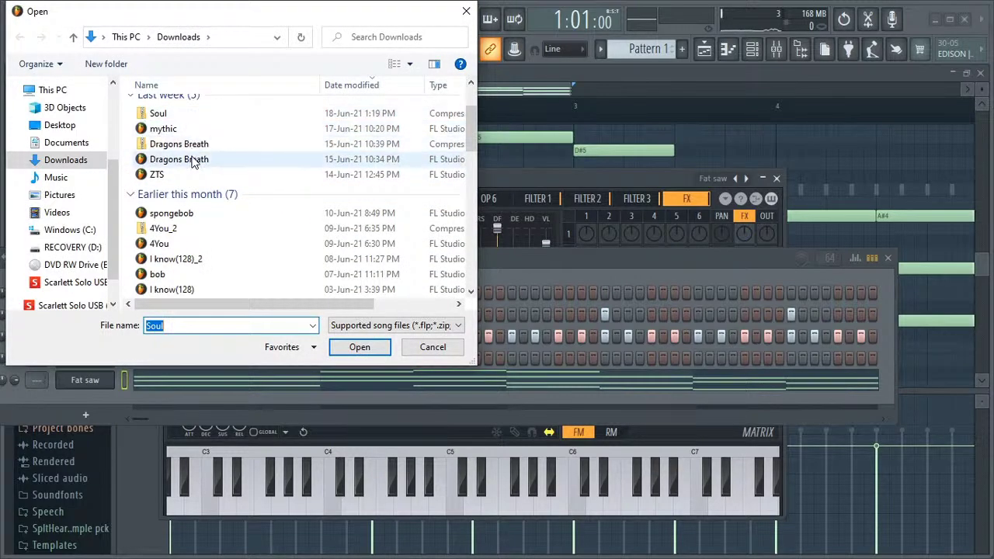
double_click(194, 159)
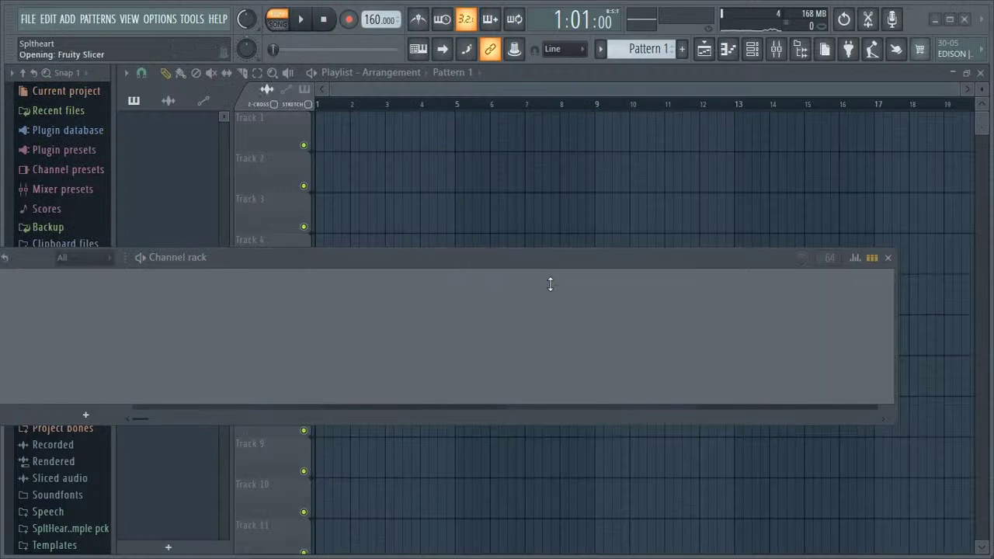
left_click(888, 259)
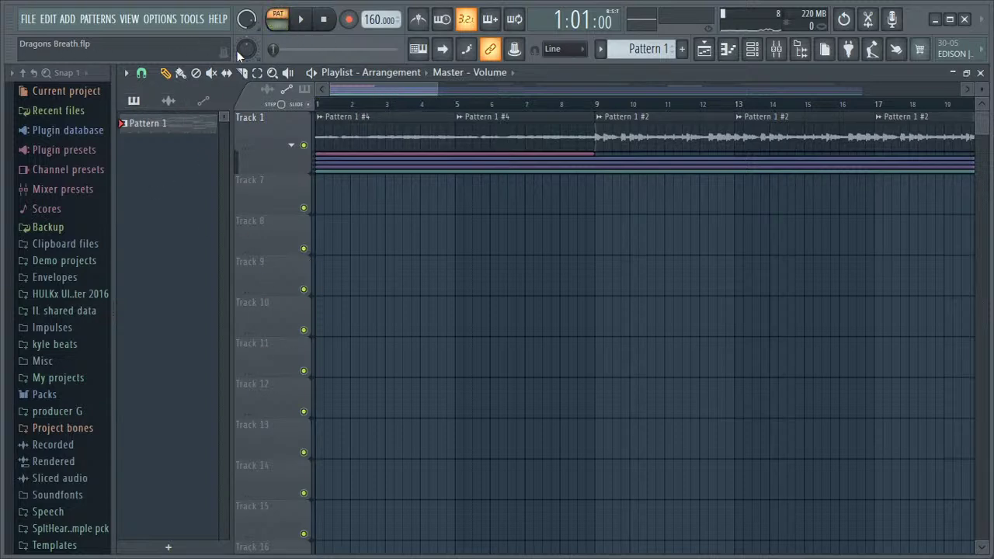
Step: Open Pattern 1 in the piano roll and examine its channel rack alongside the mixer
double_click(193, 129)
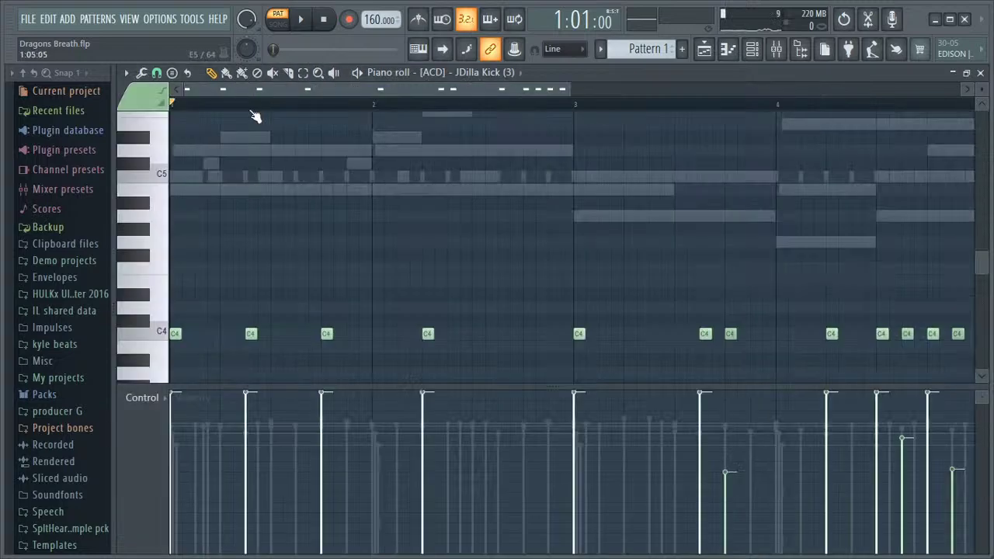
left_click(757, 60)
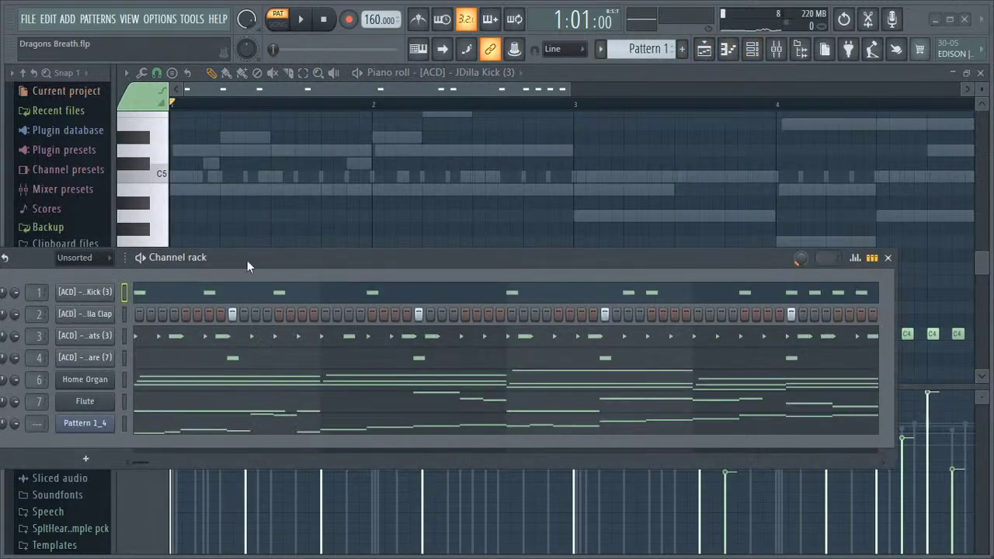
left_click_drag(236, 259, 373, 235)
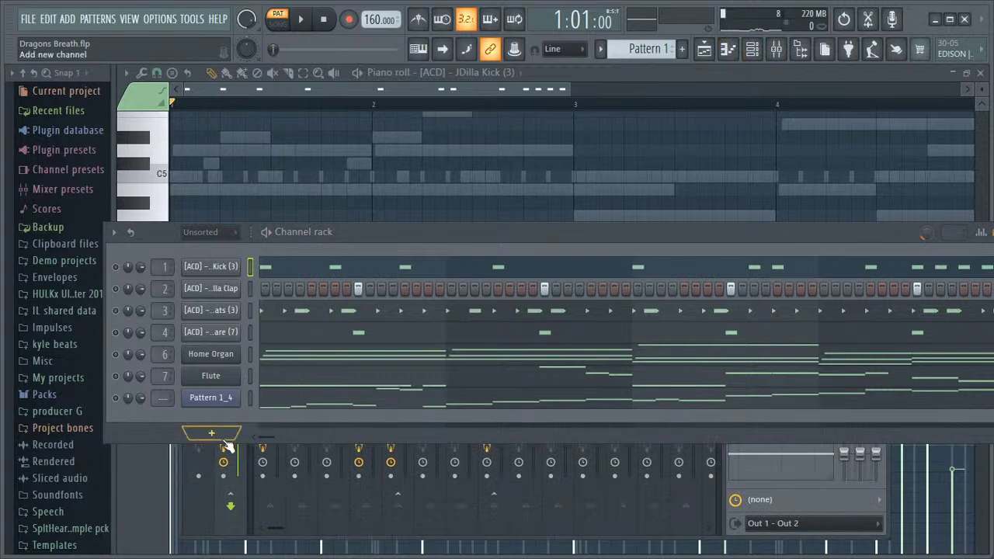
left_click_drag(396, 229, 316, 74)
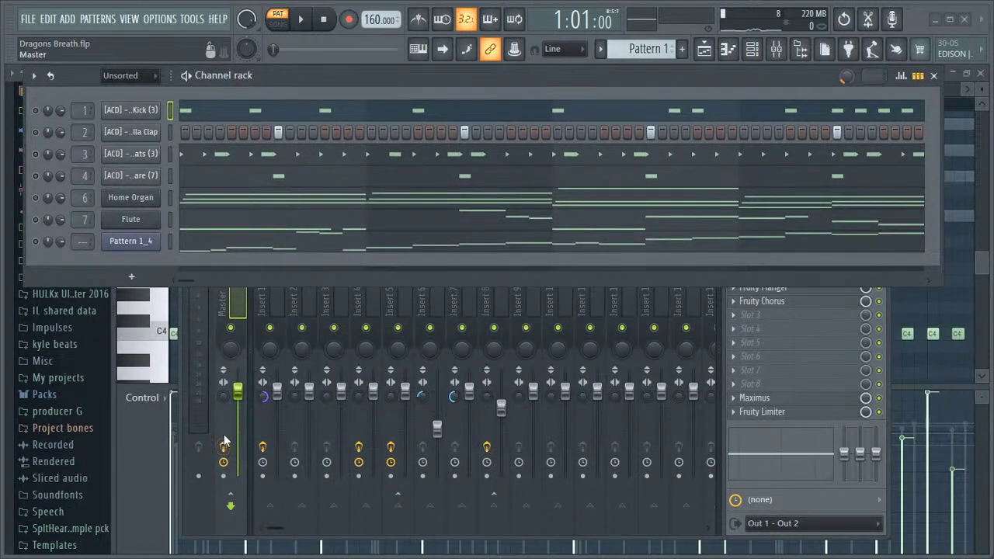
left_click_drag(346, 70, 351, 486)
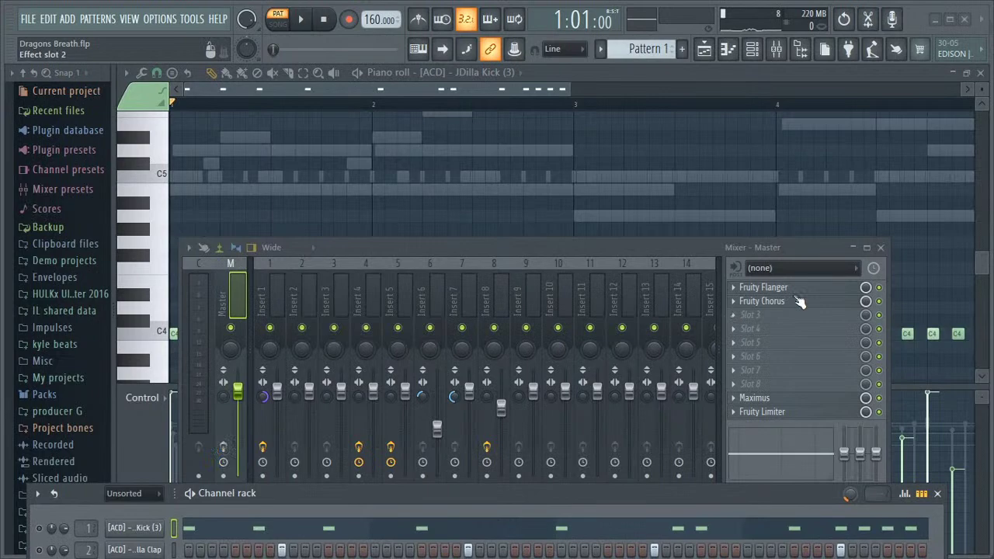
Step: Bring the mixer up without the channel rack and examine the Master track's effects, then close it
left_click(880, 249)
left_click_drag(473, 492, 504, 194)
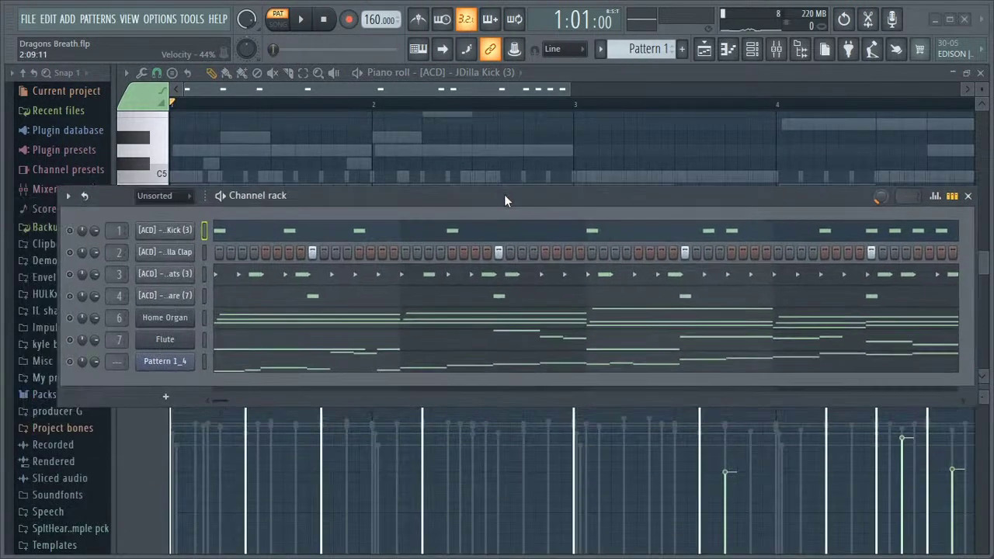
left_click(797, 48)
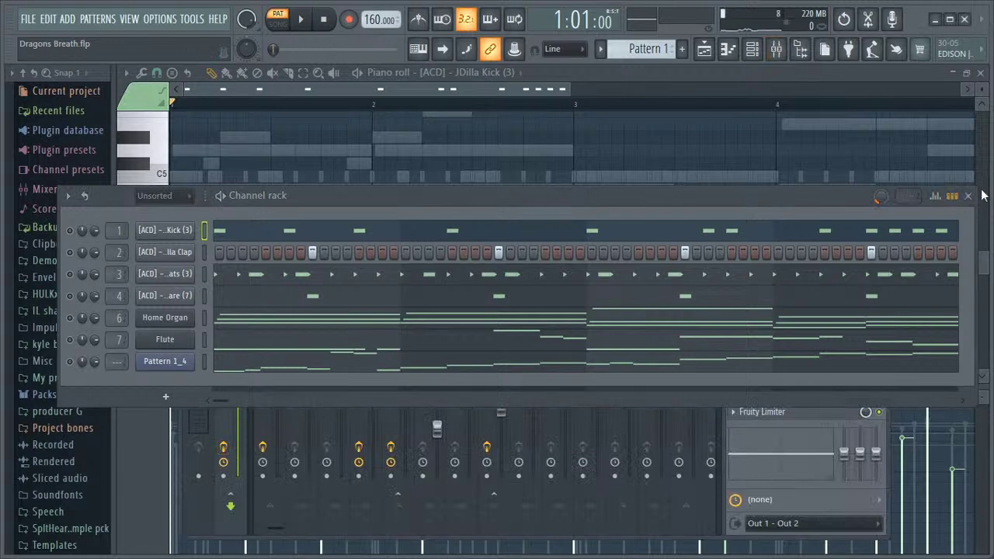
left_click(970, 196)
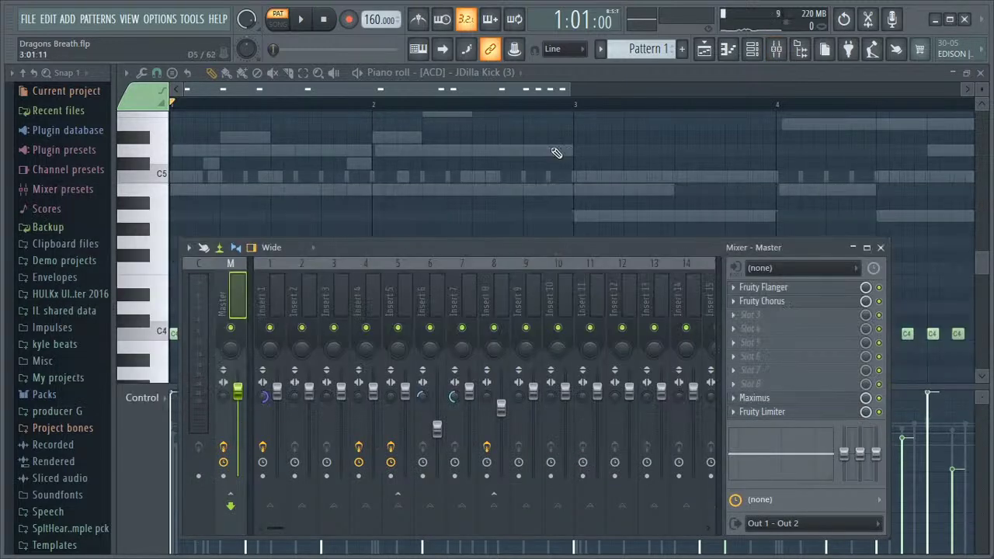
left_click(881, 247)
Step: Play Pattern 1 with the Home Organ channel soloed and show only the mixer over the piano roll
left_click(763, 51)
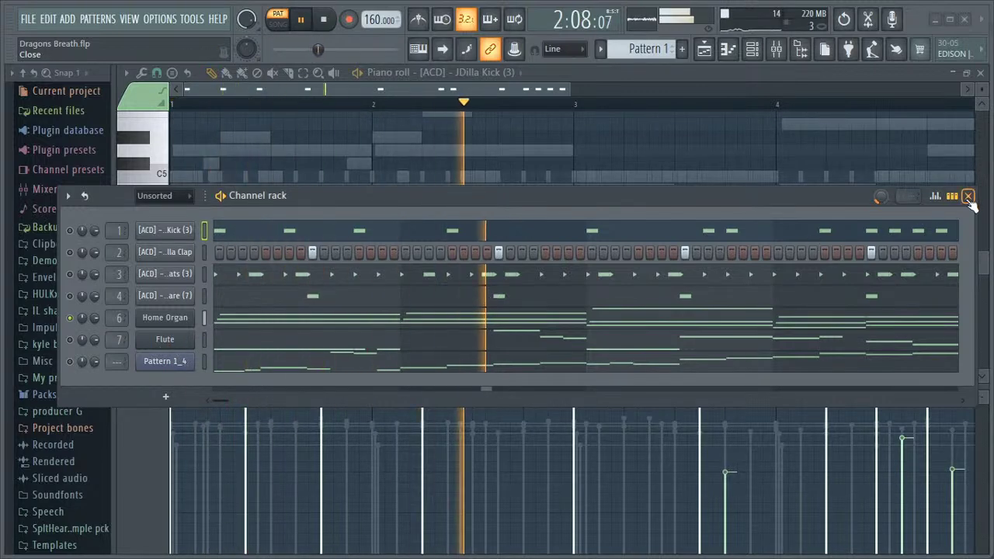
key("F9")
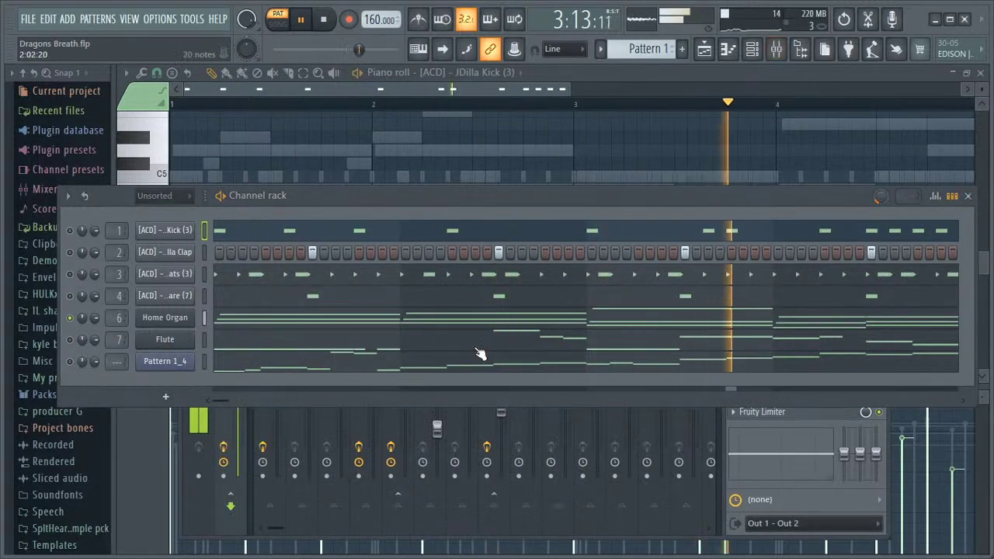
left_click(967, 196)
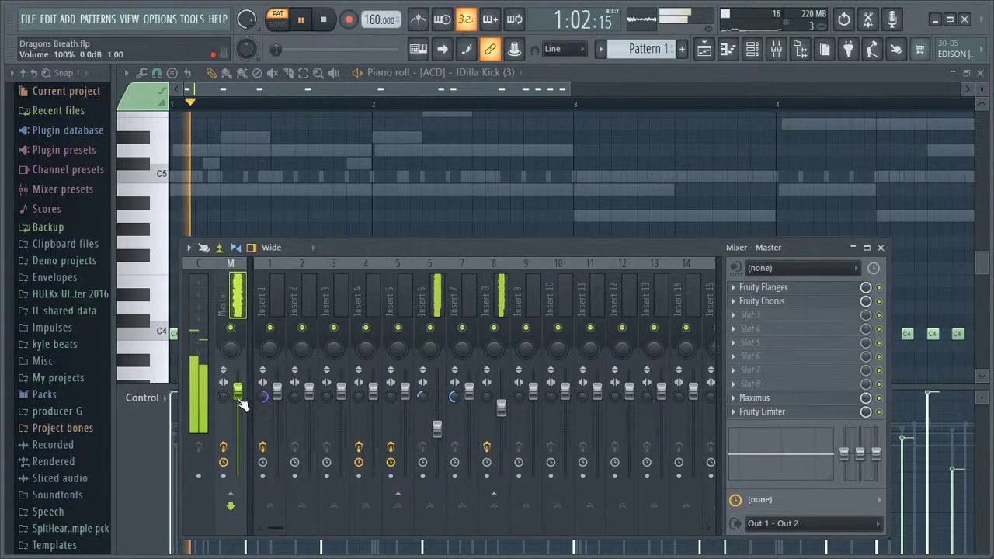
Step: Examine the effect chains on mixer inserts 6 and 8 while the soloed organ plays
left_click(419, 291)
left_click(497, 291)
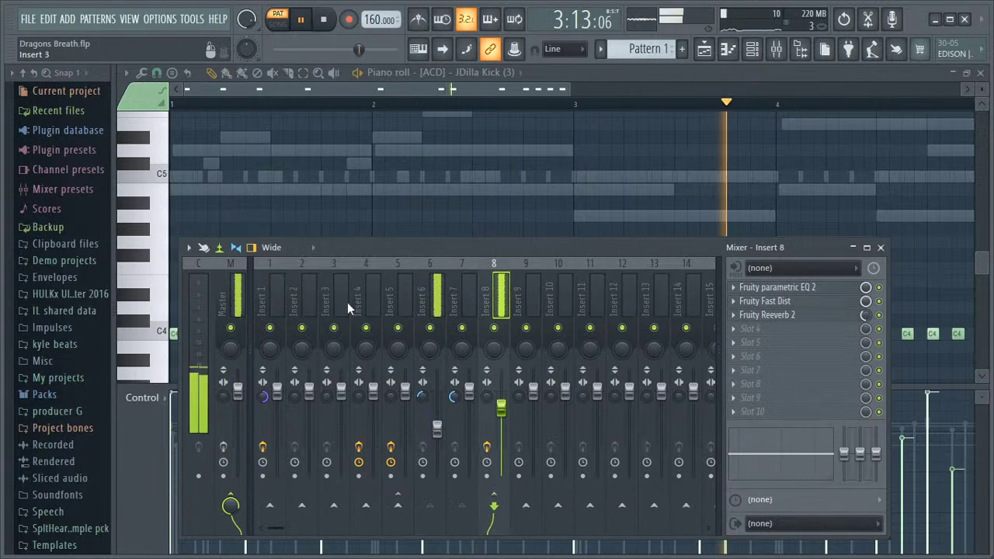
left_click(880, 247)
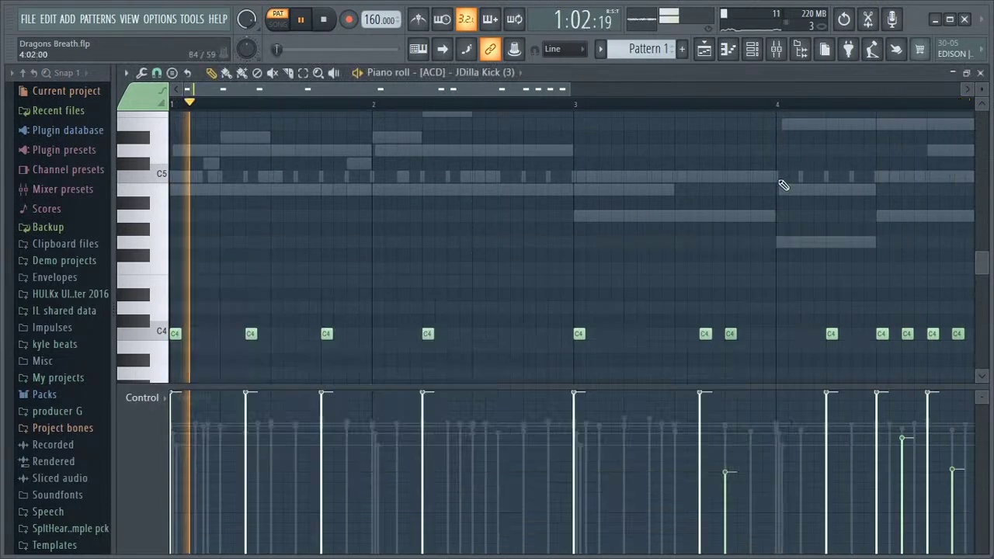
left_click(776, 51)
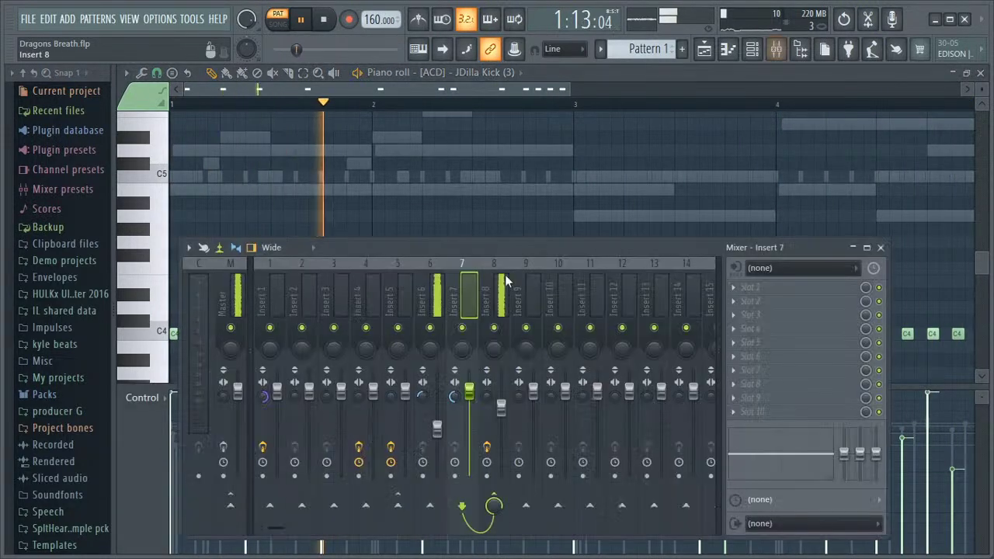
Step: Close the mixer and show the Home Organ notes in the piano roll
left_click(880, 247)
left_click(497, 72)
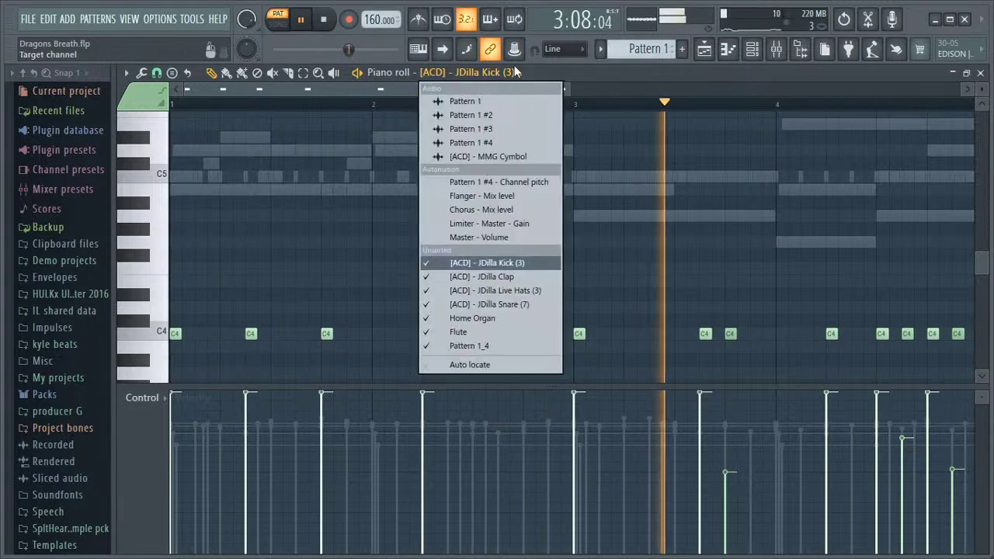
left_click(472, 319)
scroll(463, 320, "up", 1)
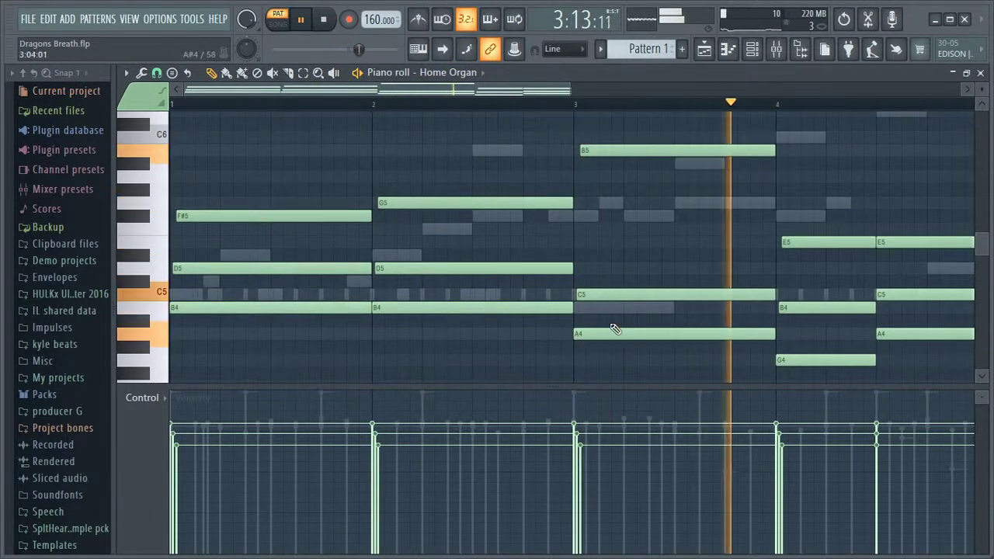
Step: Unmute the kick, clap and live hats channels alongside the Home Organ, then close the channel rack
left_click(752, 49)
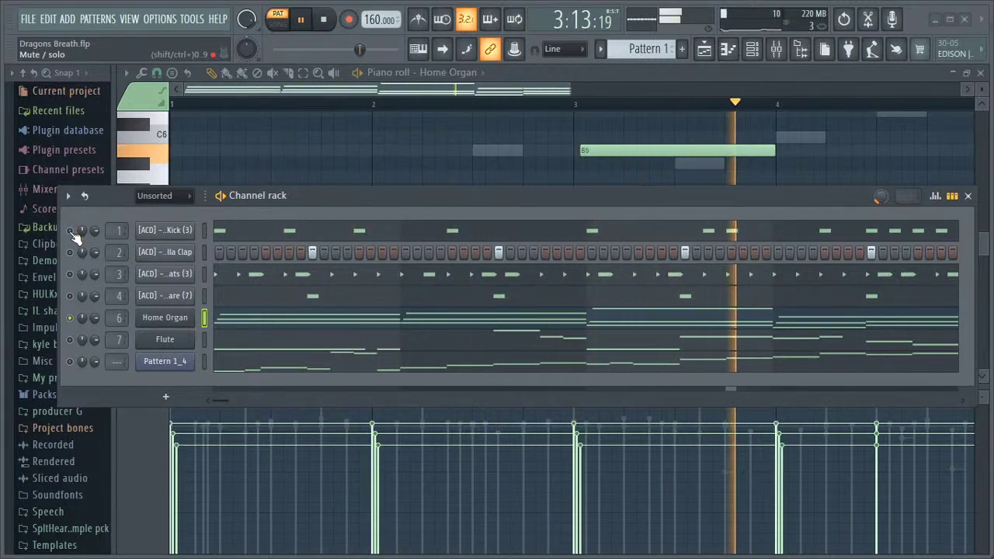
left_click(71, 231)
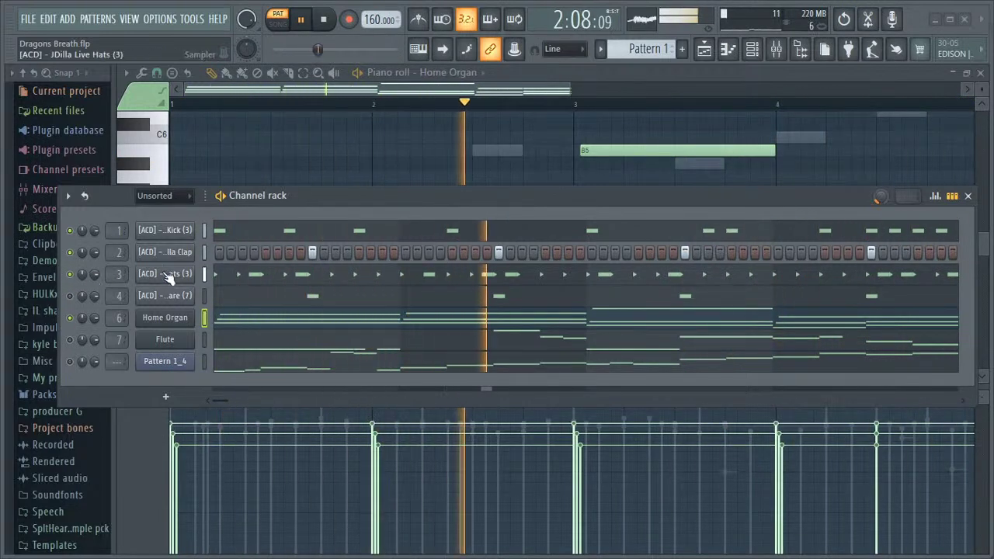
left_click(753, 48)
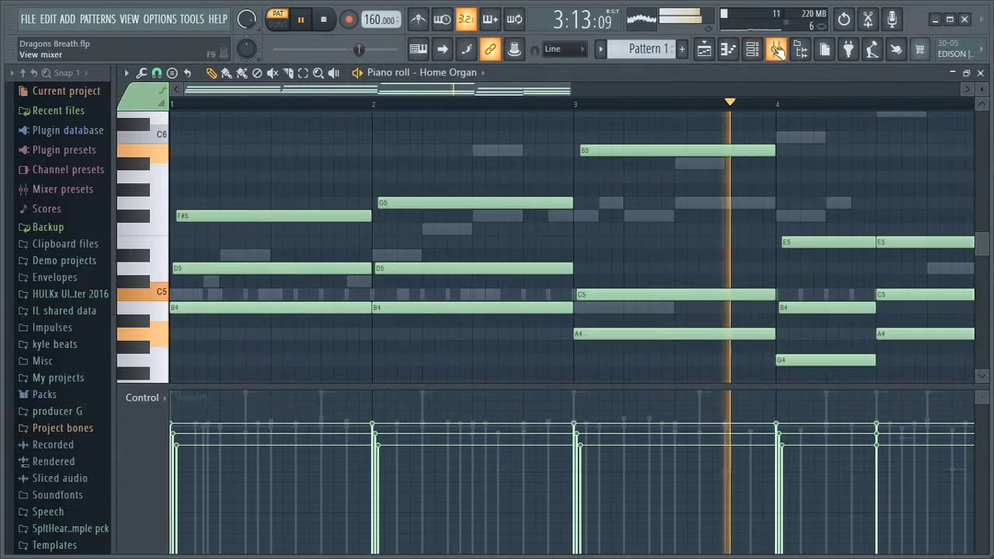
Step: Examine the effect slots on mixer Insert 3 and the Master track, then close the mixer
key("F9")
left_click(342, 295)
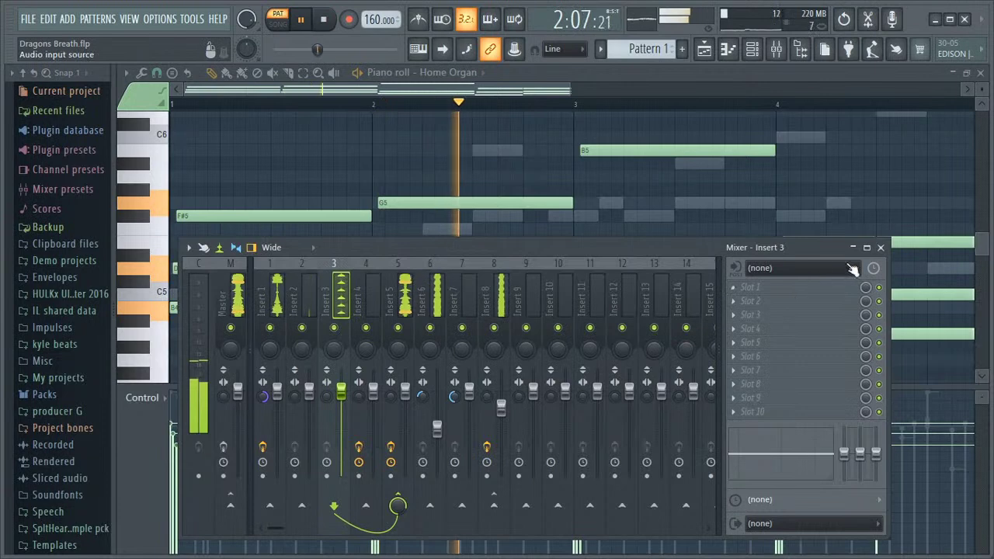
left_click(232, 300)
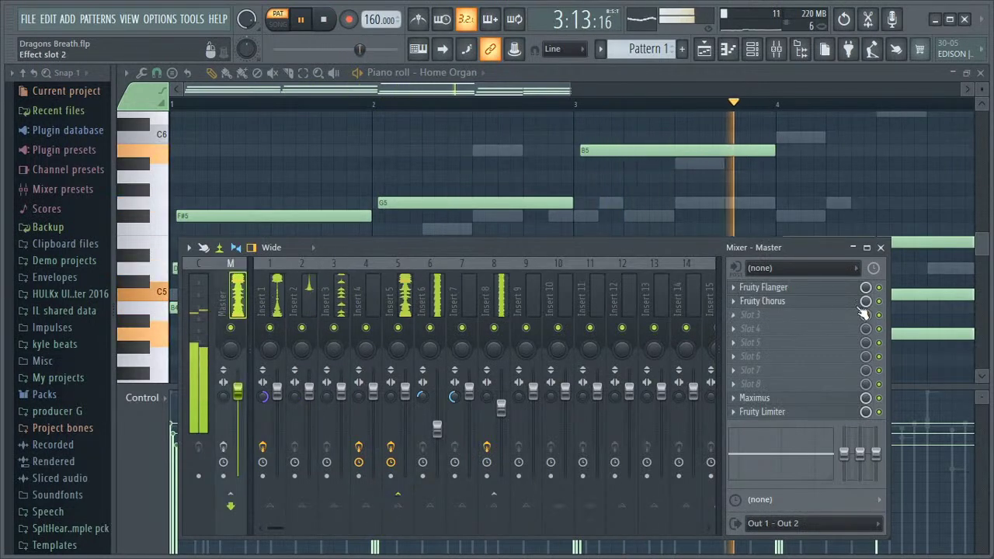
left_click(881, 247)
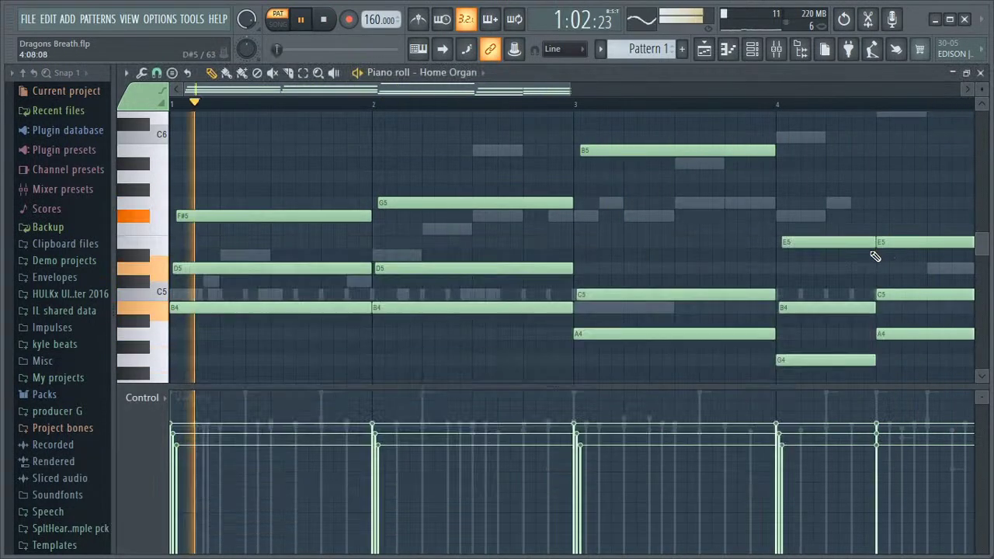
Step: Bring the channel rack up without the mixer and unmute the JDilla Snare channel
left_click(777, 49)
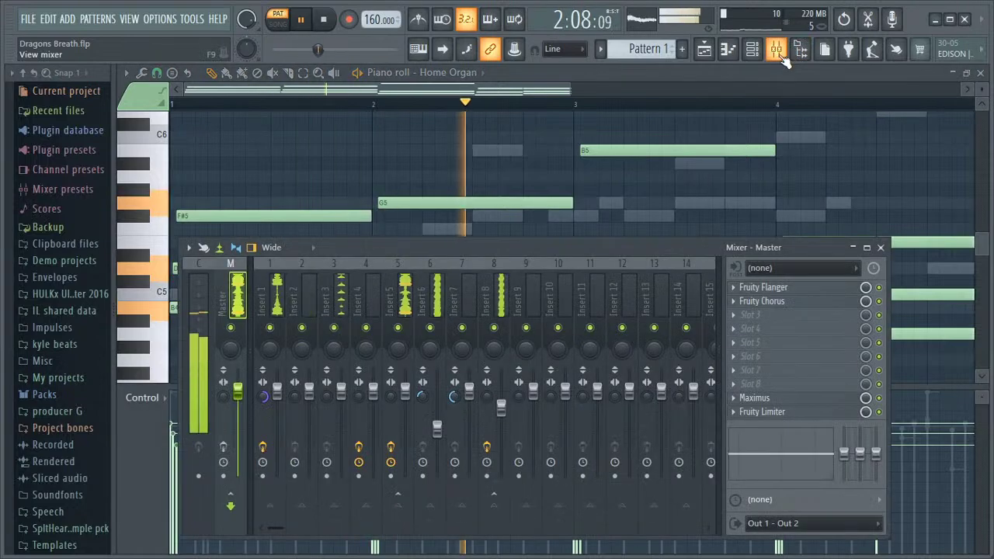
left_click(777, 50)
left_click(752, 50)
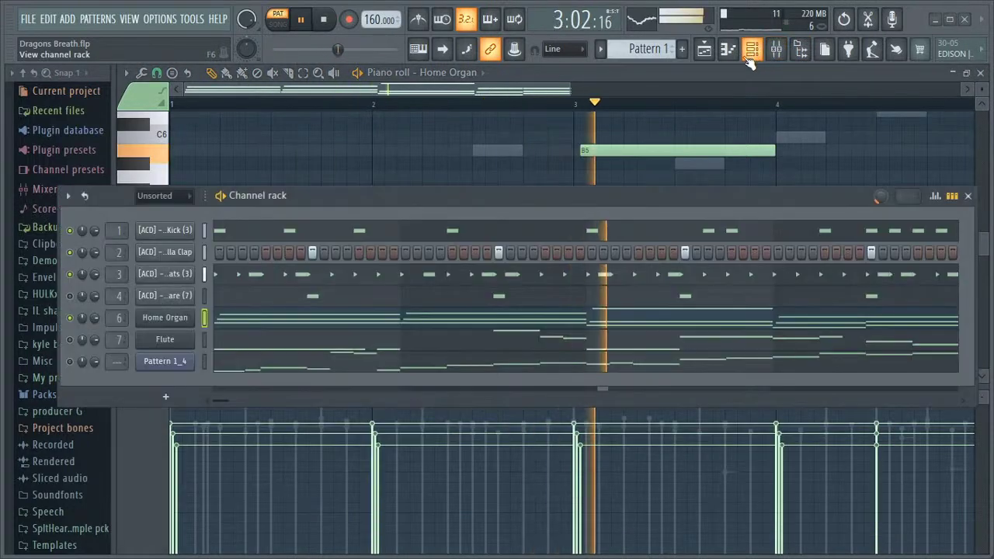
left_click(71, 296)
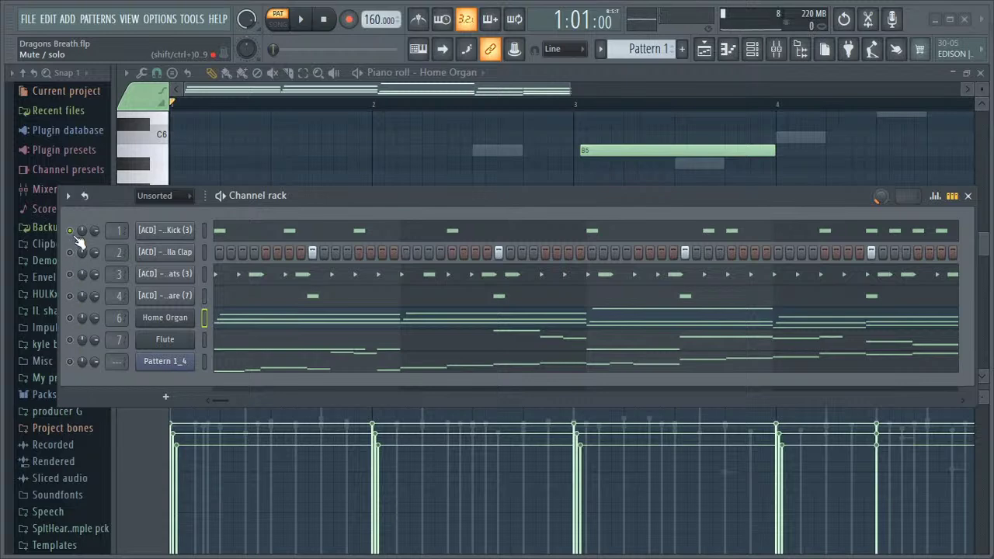
Step: Open the Pattern 1_4 channel in the piano roll and examine its slice notes without the channel rack
left_click(286, 369)
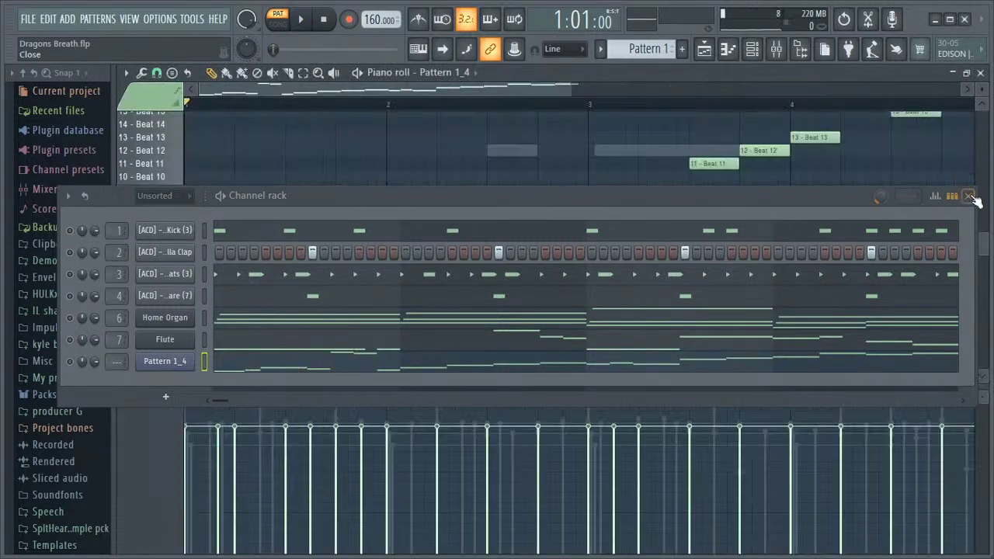
left_click(969, 195)
scroll(326, 334, "up", 3)
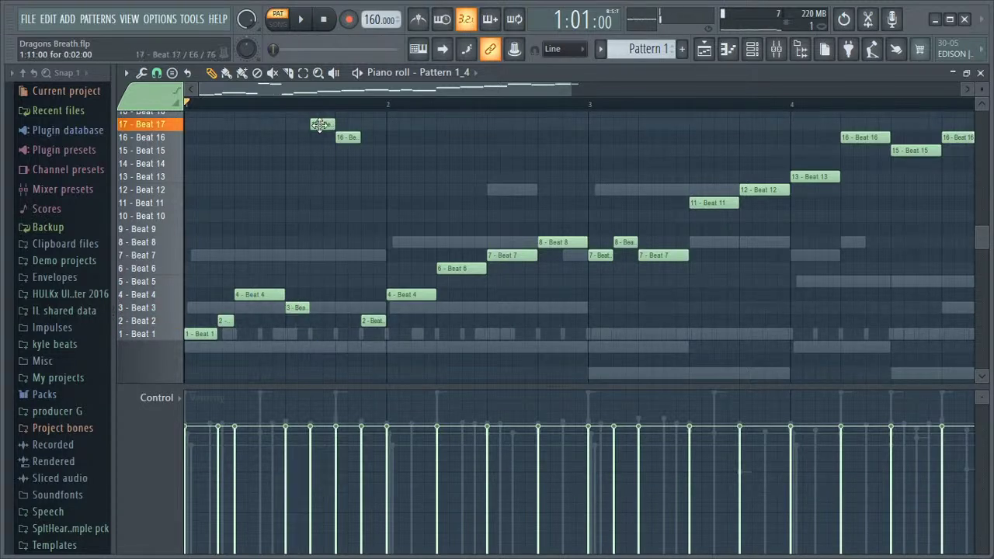
scroll(354, 138, "up", 3)
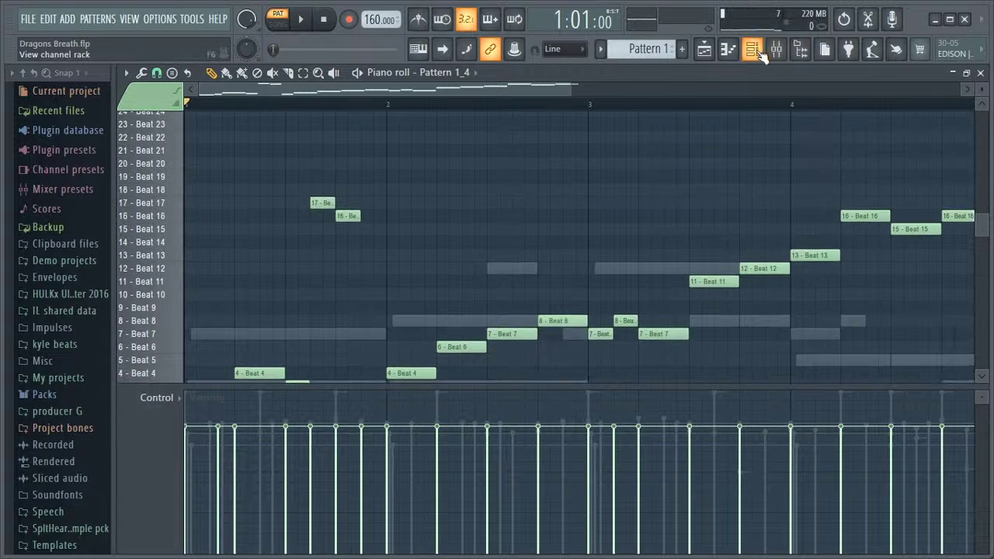
Step: Play the pattern with the Pattern 1_4 channel soloed and show all four bars of its slice notes in the piano roll
left_click(760, 52)
key("space")
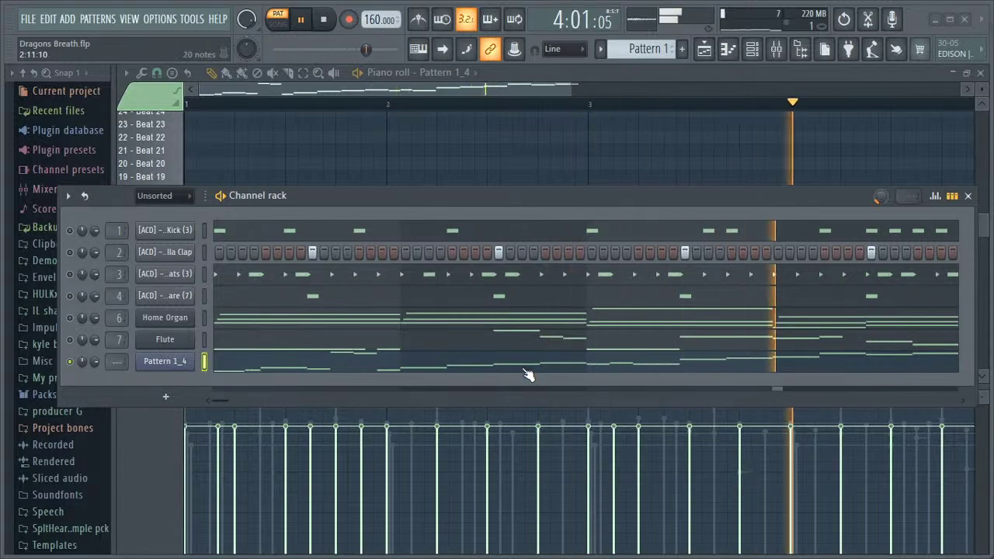
key("F5")
key("F7")
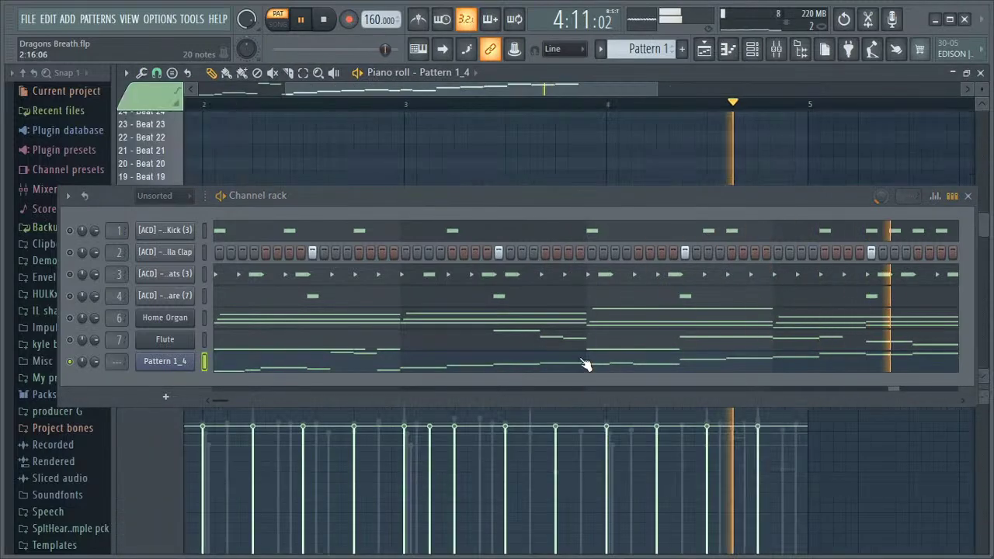
left_click(976, 207)
scroll(504, 151, "down", 3)
left_click_drag(621, 92, 659, 91)
scroll(536, 255, "up", 2)
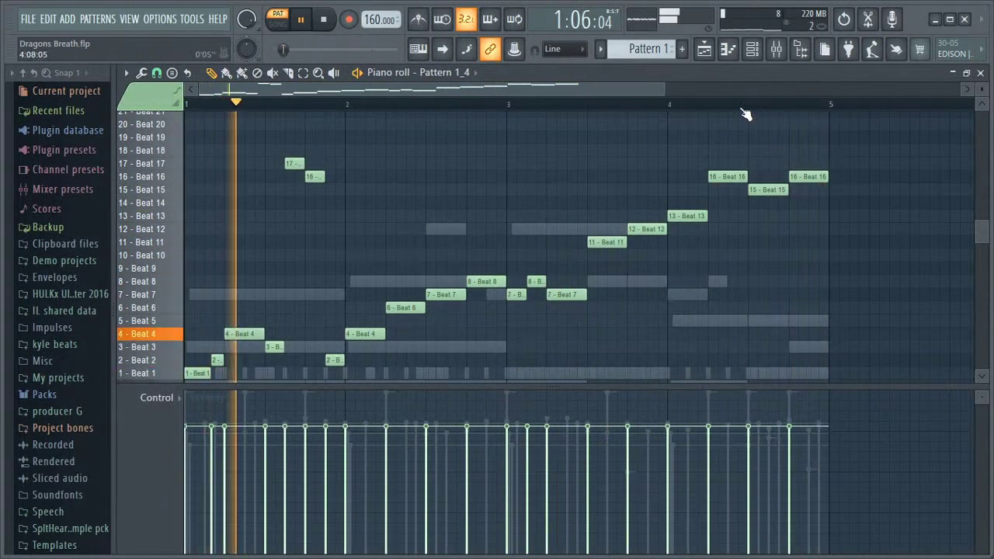
Step: Unmute the kick, clap, hats and snare channels alongside Pattern 1_4, then hide the channel rack
left_click(799, 48)
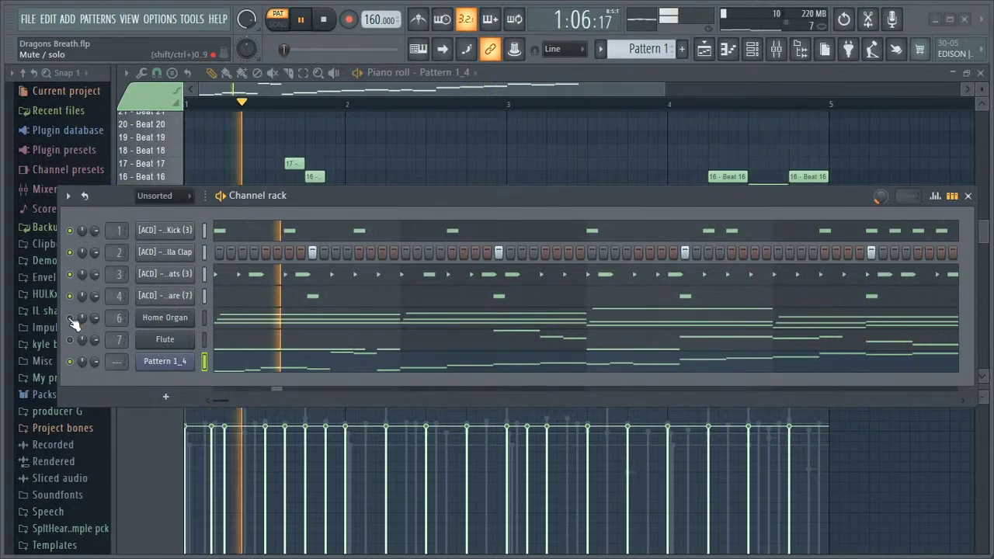
key("F6")
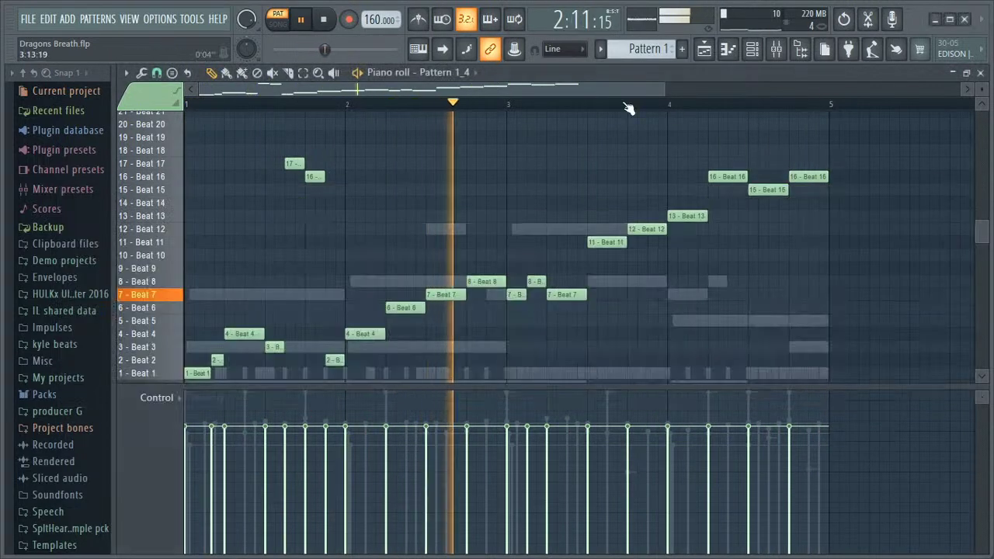
Step: Open the playlist, place a Pattern 1 clip at bar 1 of Track 8 and delete it
key("F5")
left_click_drag(159, 131, 327, 225)
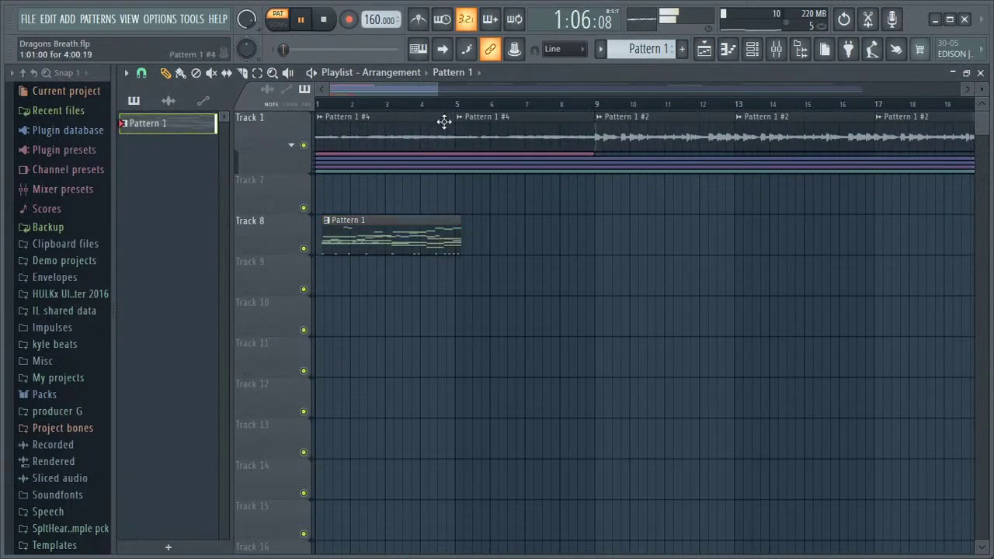
right_click(410, 230)
Step: Play the arrangement in song mode, viewing the whole song and its opening bars
left_click_drag(439, 88, 863, 91)
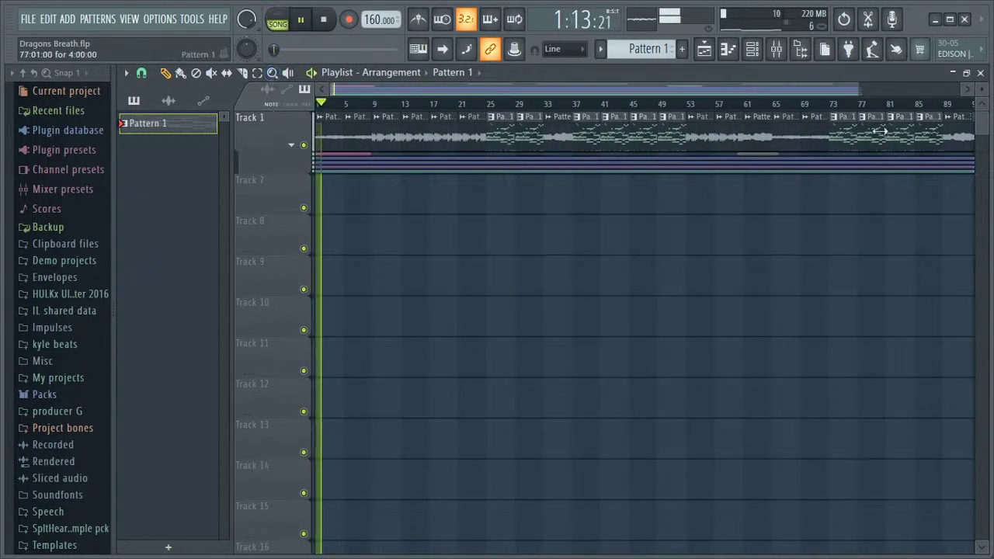
left_click_drag(855, 89, 397, 87)
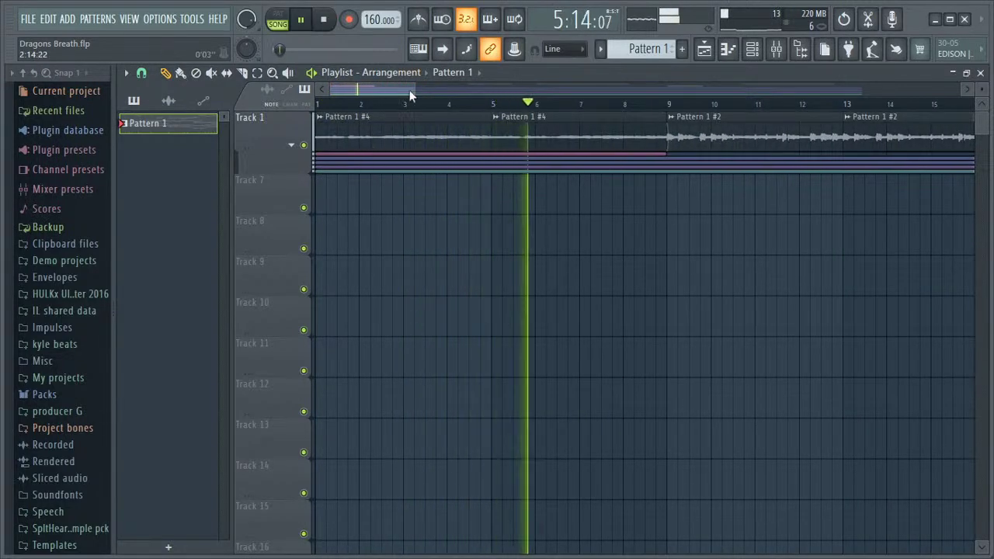
left_click_drag(413, 89, 404, 87)
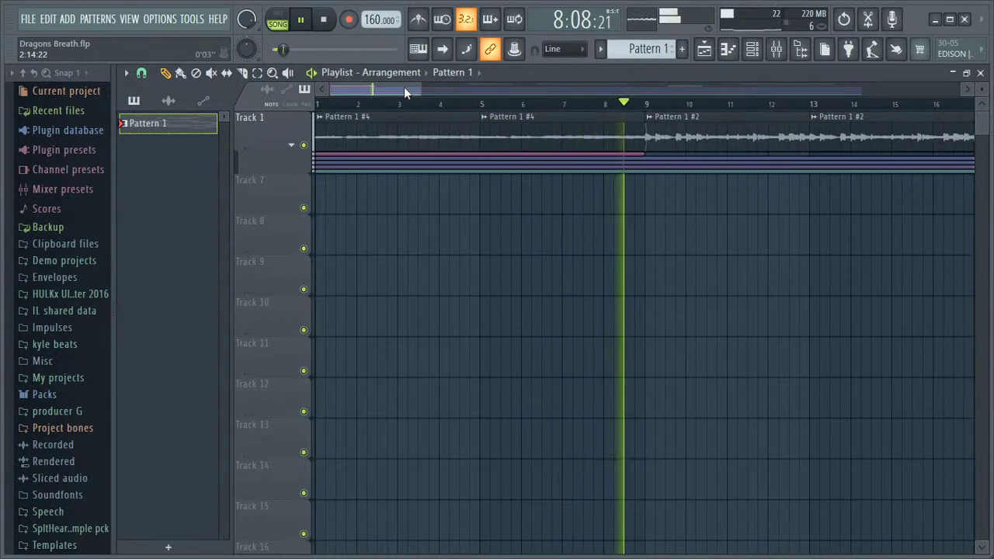
Step: Expand the Track 1 group to show its automation tracks and view the Pattern 1 clips from bar 25
left_click(293, 145)
left_click_drag(358, 91, 464, 92)
left_click_drag(466, 91, 470, 90)
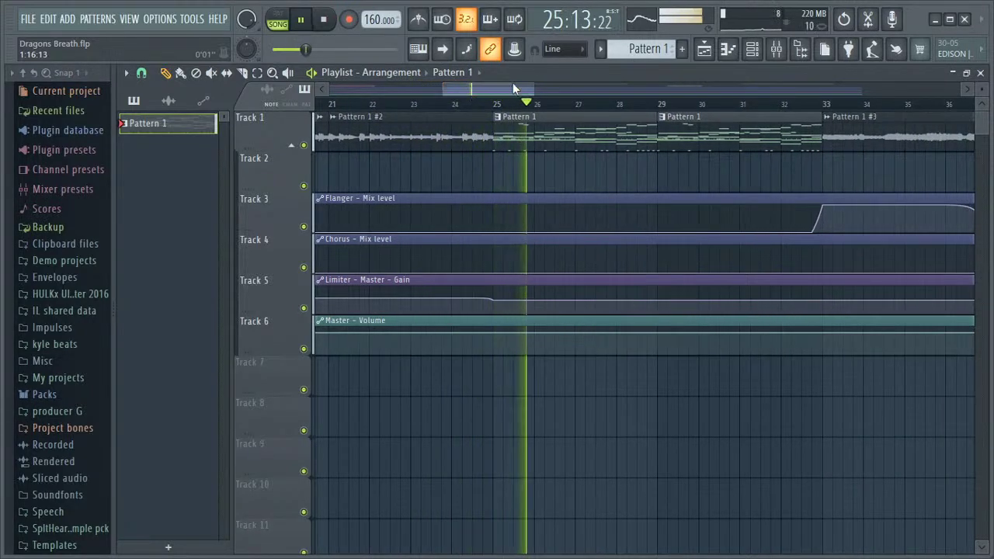
Step: Add Fruity Parametric EQ 2 to the first effect slot of mixer Insert 3 and close its window
left_click(775, 50)
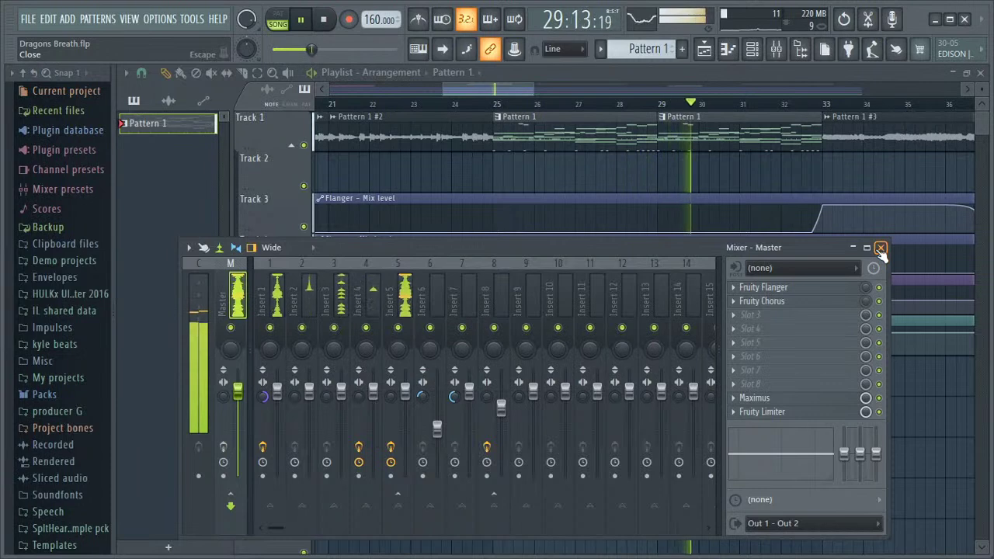
left_click(345, 294)
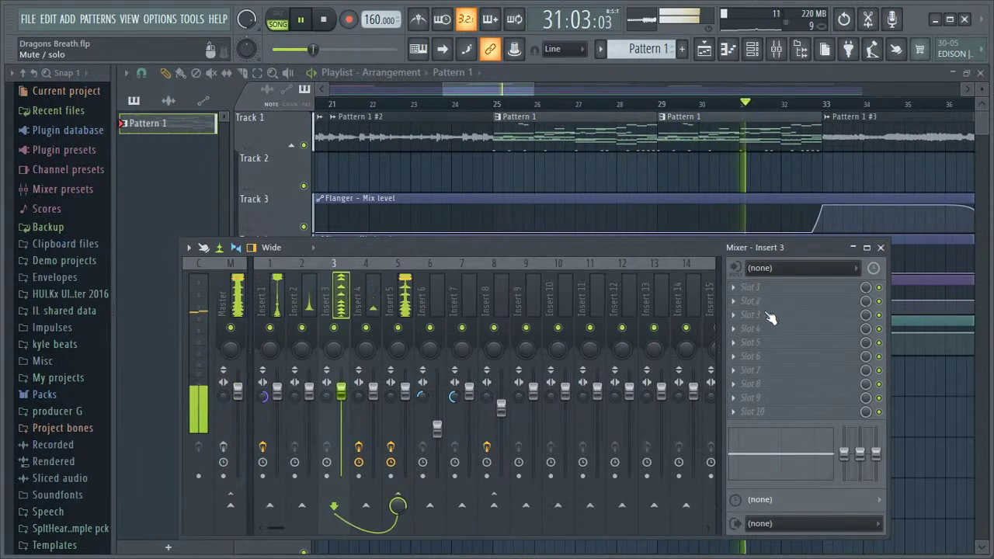
left_click(776, 287)
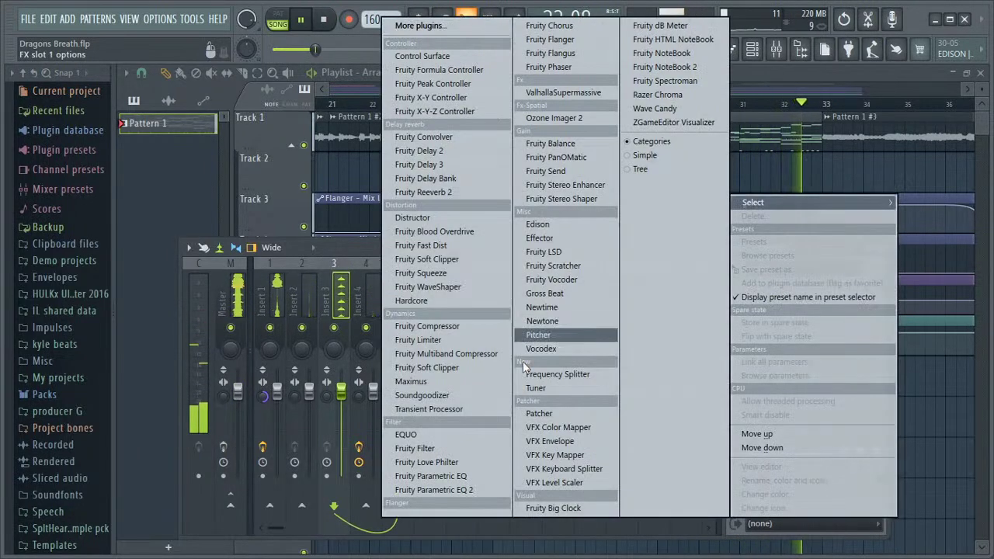
left_click(479, 487)
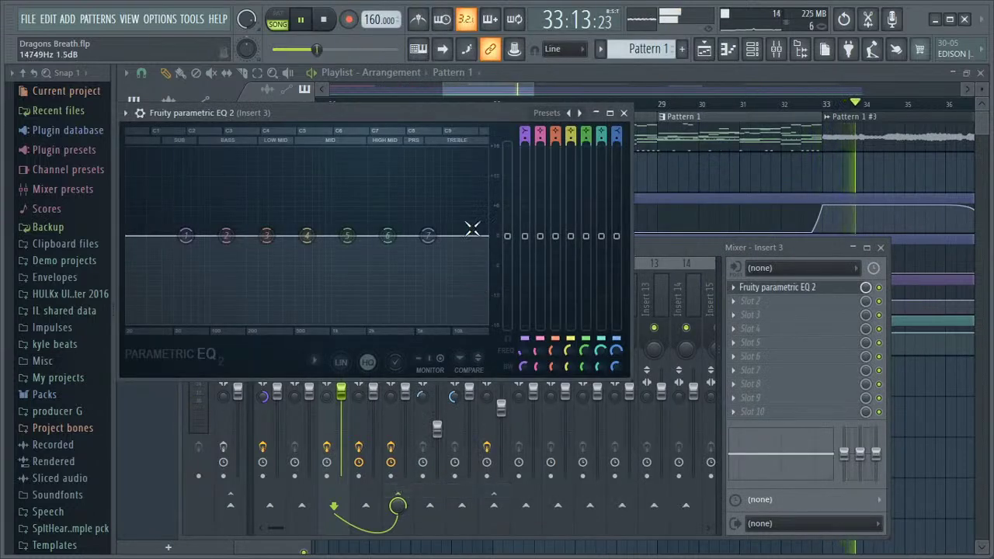
left_click(624, 113)
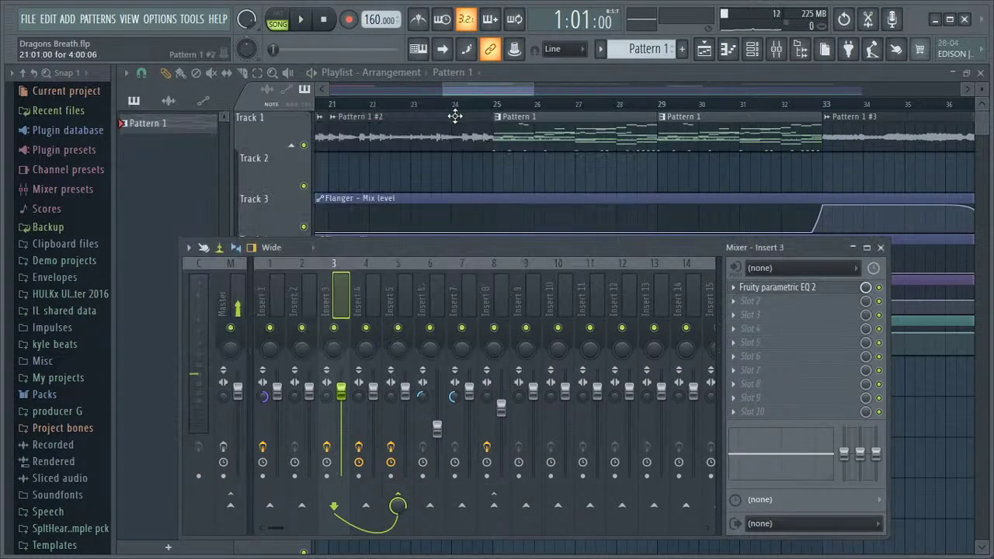
Step: Play the song from bar 25 and open the parametric EQ on Insert 3
left_click(498, 104)
key("space")
key("F9")
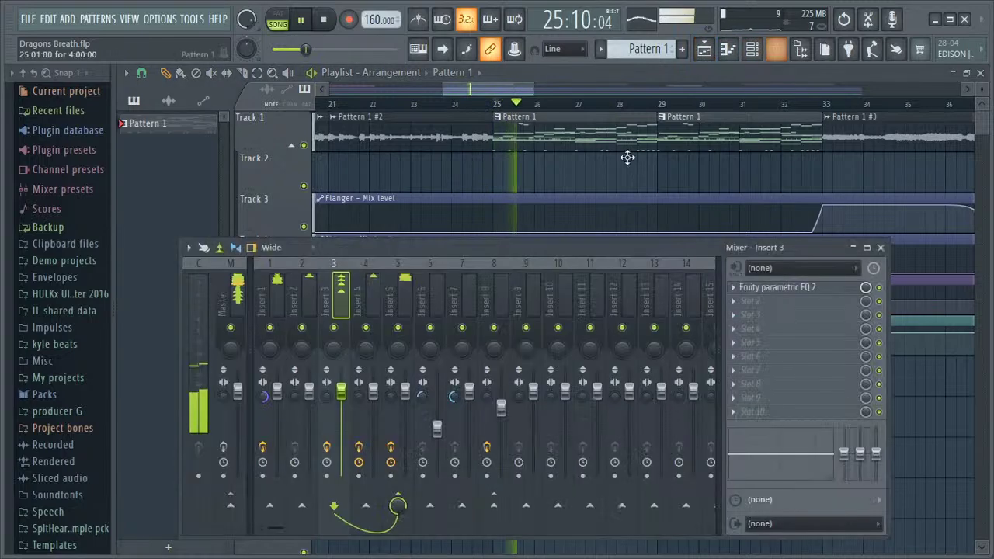
left_click(786, 288)
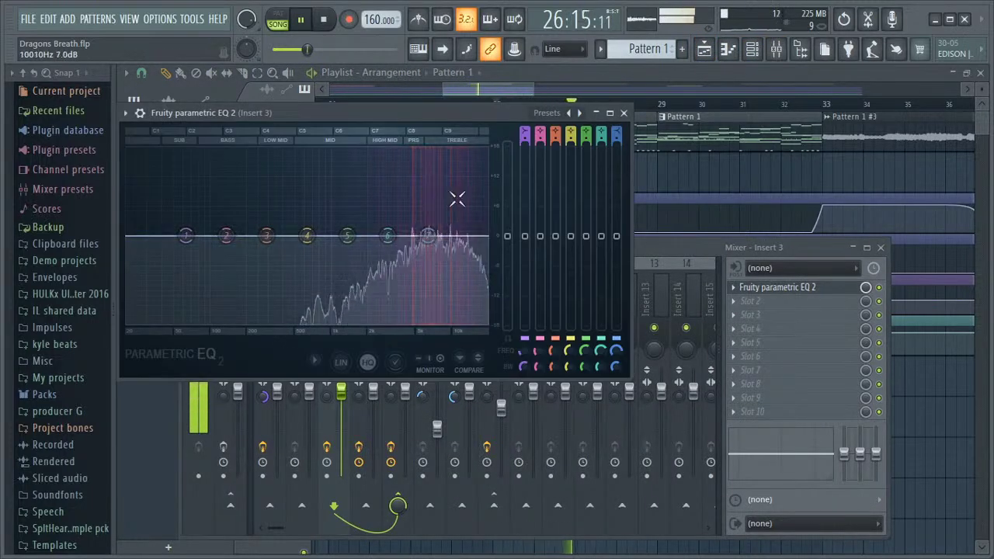
Step: Step back through the parametric EQ presets on Insert 3, from Pretty Harp past Radio to Old Telephone, while the song plays
left_click(570, 114)
left_click(569, 114)
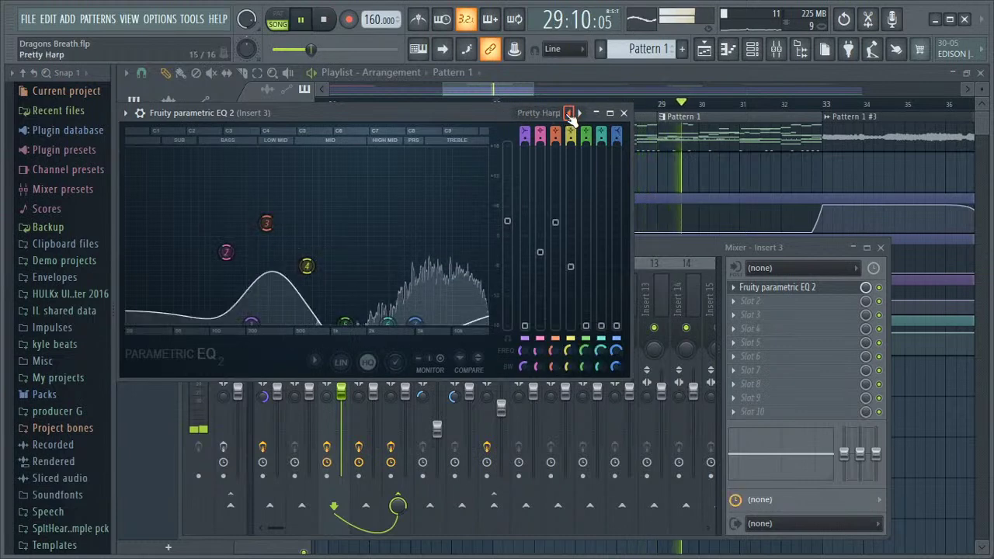
left_click(569, 113)
left_click(569, 114)
left_click(570, 113)
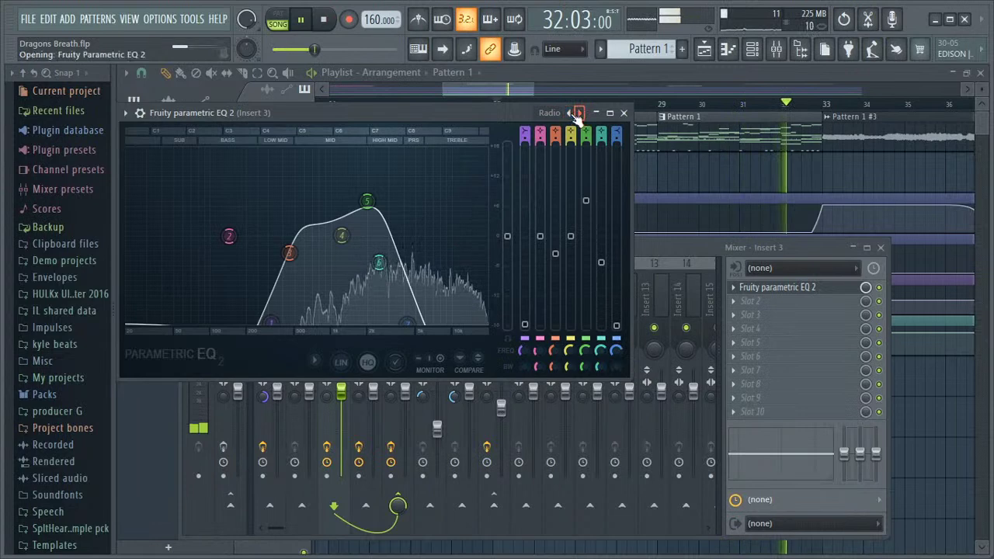
left_click(569, 113)
left_click(569, 113)
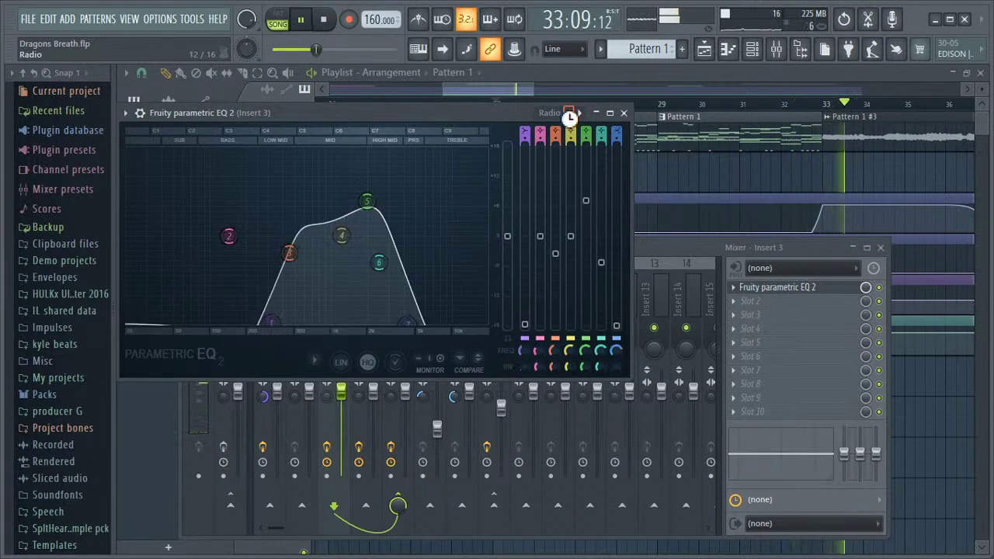
left_click(569, 114)
left_click(569, 114)
left_click(570, 113)
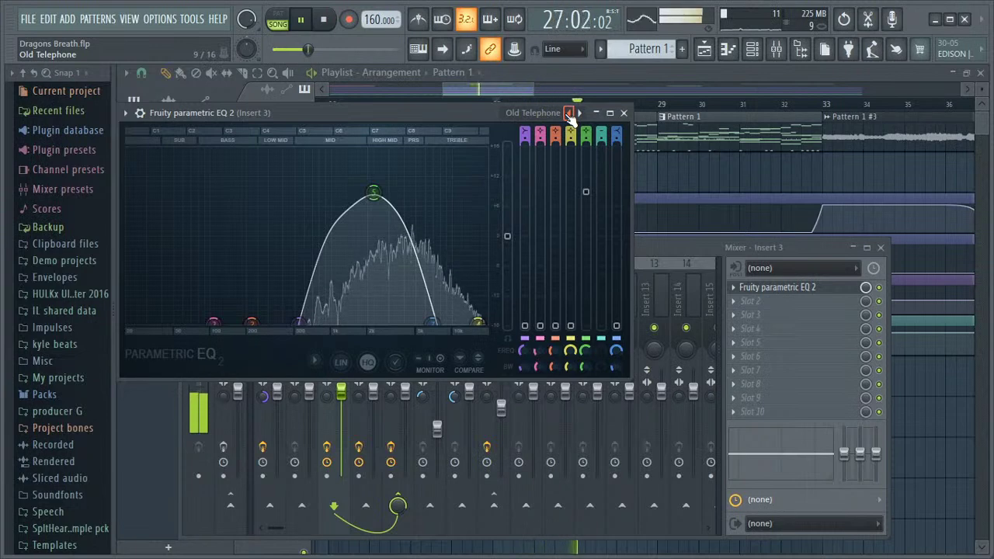
Step: Move the EQ window aside, raise the level of band 7 in the Old Telephone curve, and close the EQ
left_click_drag(483, 114, 619, 140)
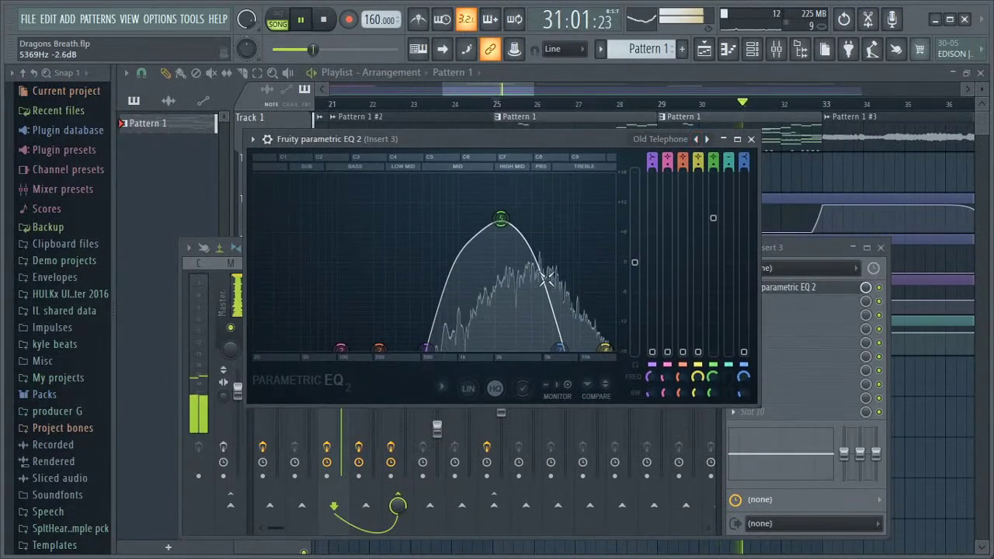
left_click_drag(743, 351, 743, 255)
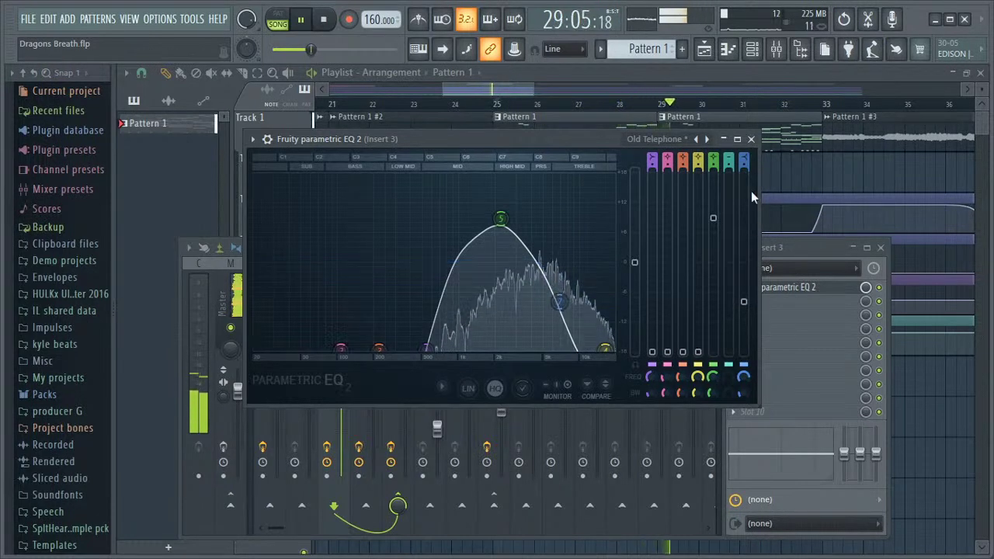
left_click(751, 139)
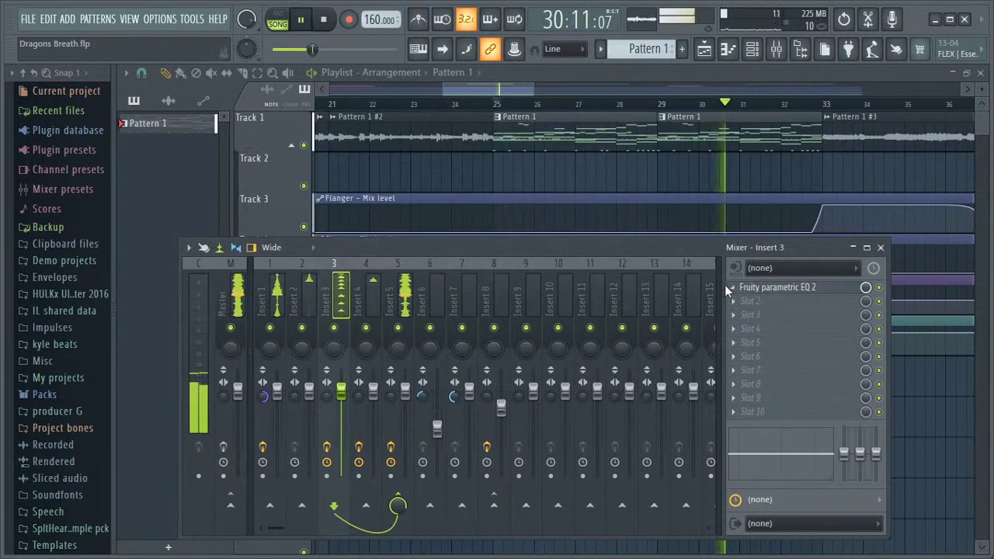
Step: Delete Fruity Parametric EQ 2 from Insert 3, close the mixer, and view the playlist from bar 33
right_click(733, 286)
left_click(757, 197)
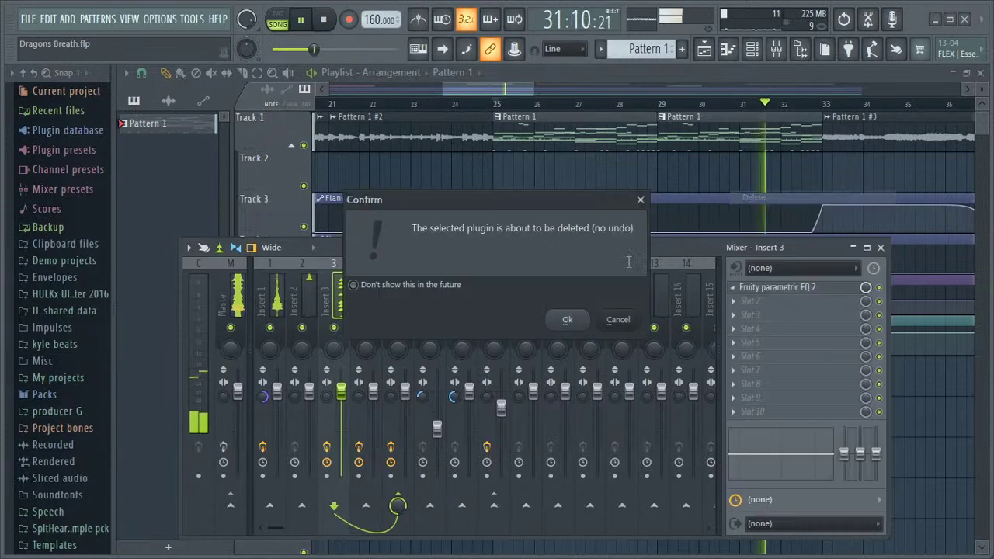
left_click(565, 320)
left_click(881, 247)
left_click_drag(518, 89, 576, 79)
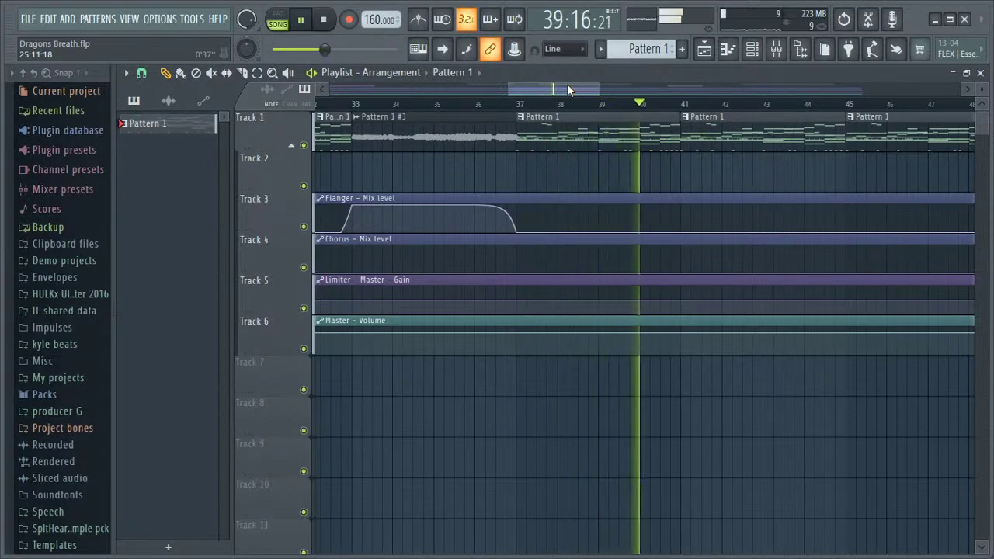
Step: Stop playback and open the mythic project from Downloads without saving Dragons Breath, closing the Fruity Fast Dist window after loading
key("space")
left_click(28, 19)
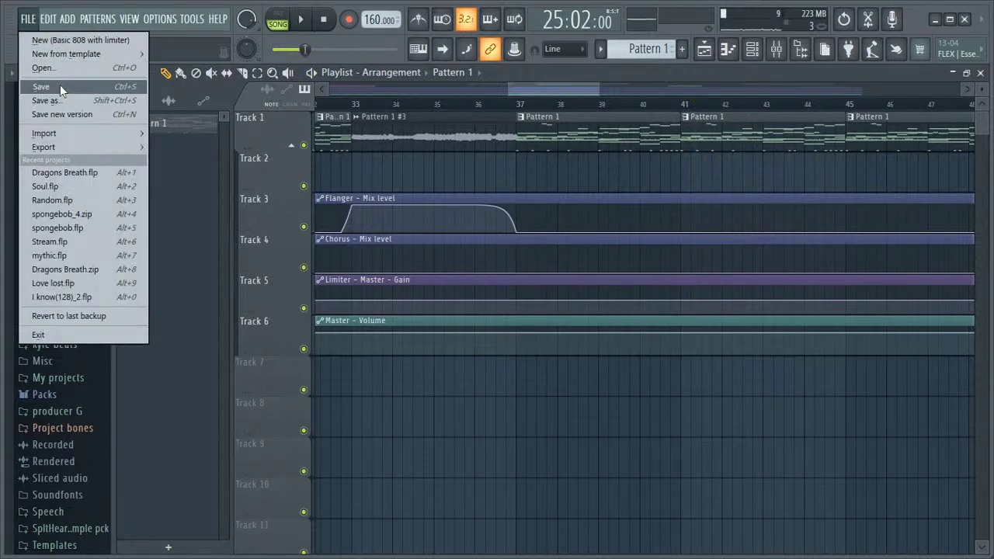
left_click(60, 68)
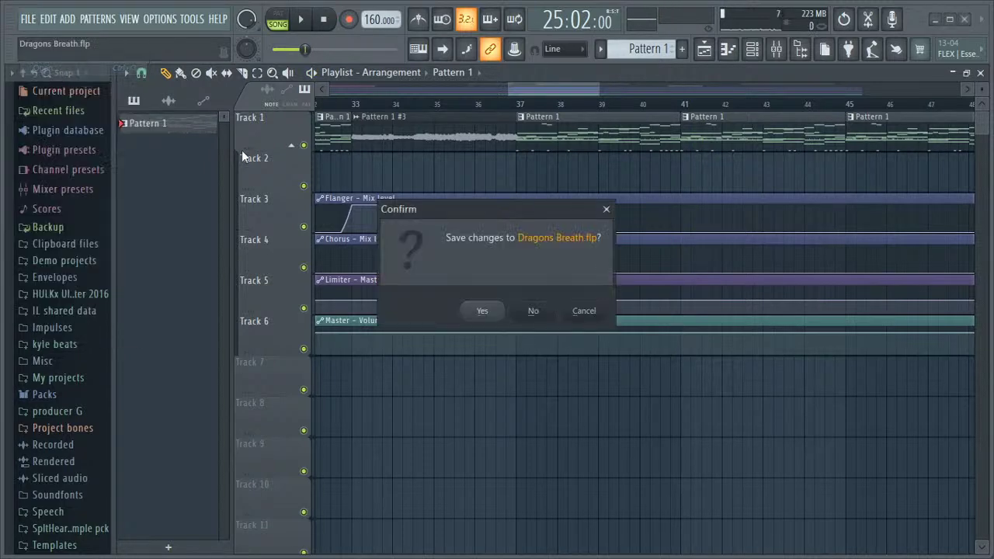
left_click(533, 311)
scroll(187, 217, "down", 2)
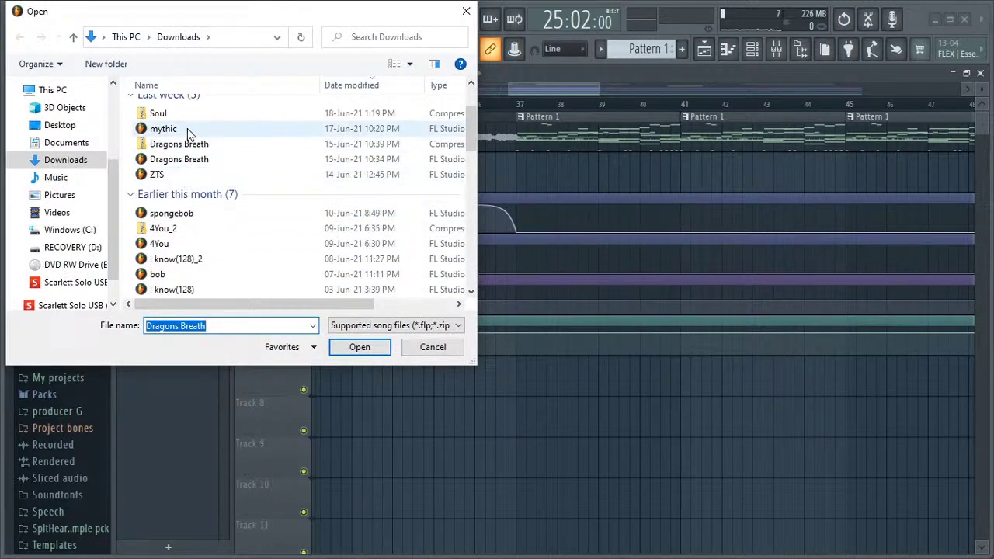
scroll(187, 130, "up", 1)
double_click(188, 172)
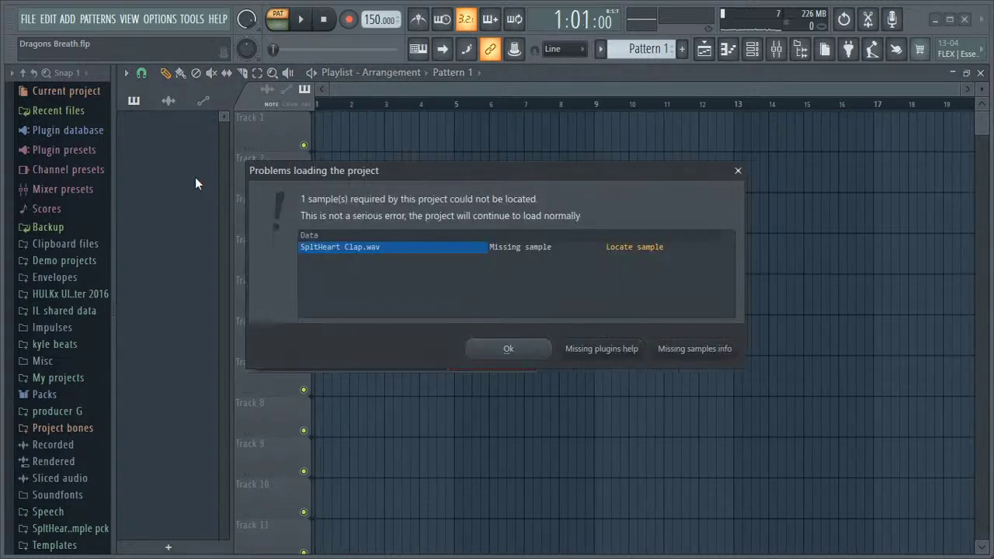
left_click(508, 350)
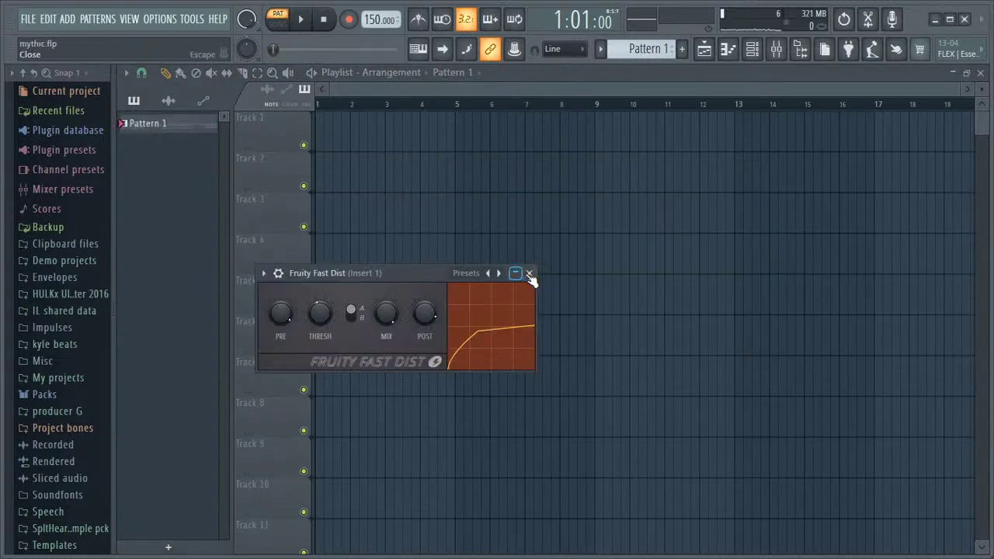
left_click(528, 274)
Step: Open Pattern 1 in the piano roll and play it while viewing the channel rack and the mixer
double_click(198, 123)
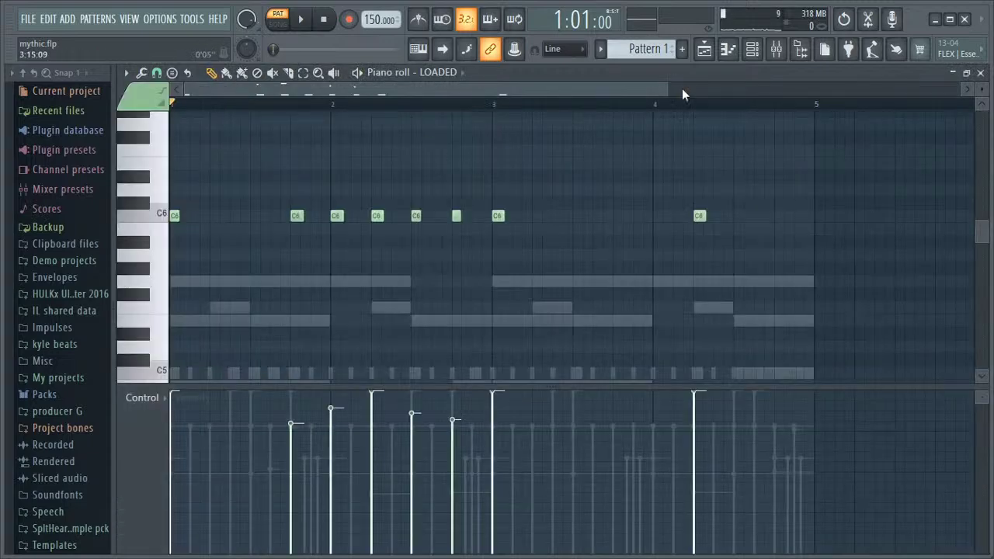
left_click(751, 51)
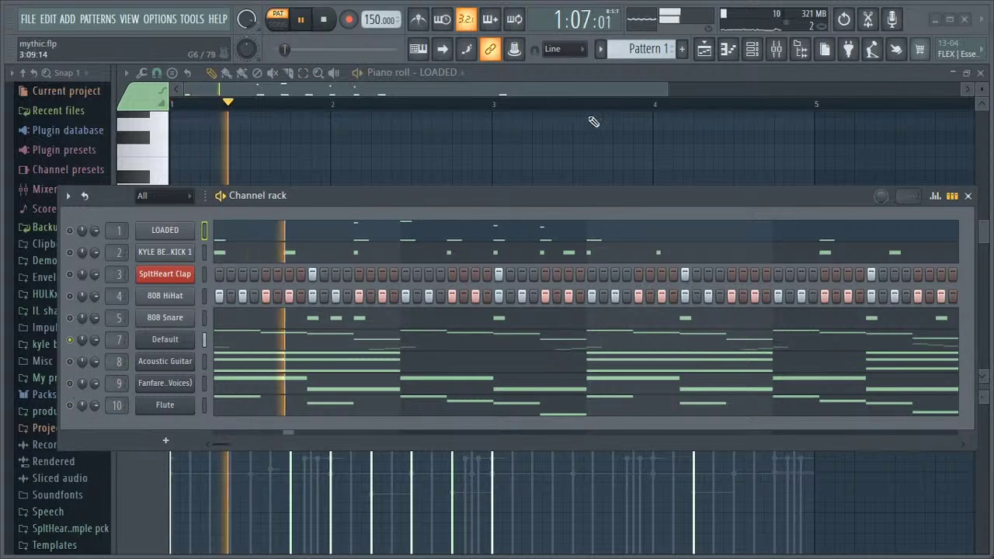
left_click(751, 49)
left_click(751, 49)
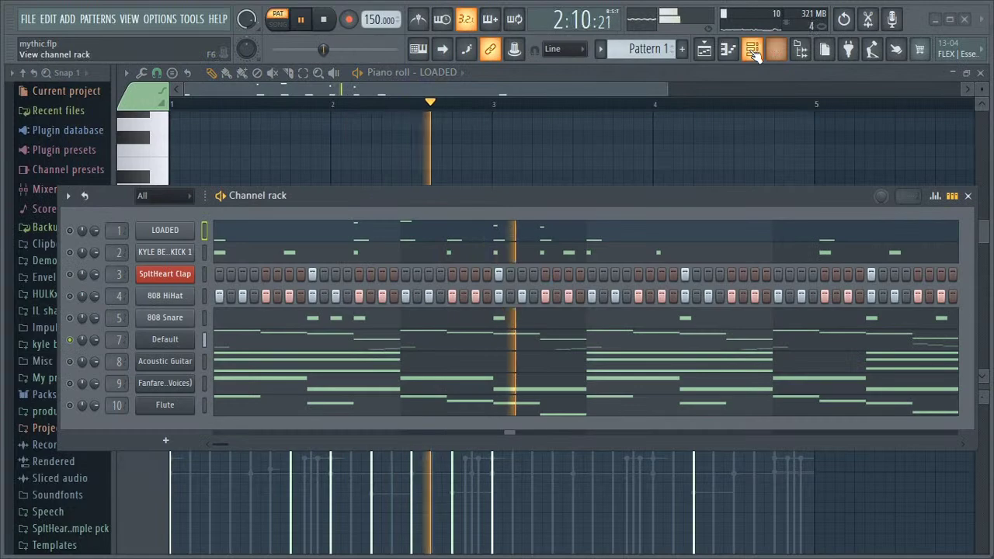
left_click(775, 51)
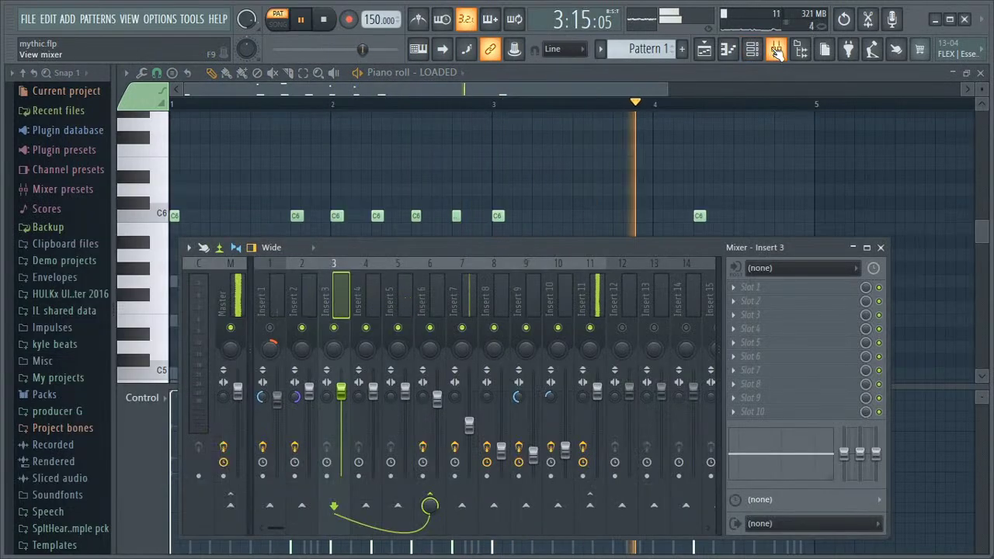
left_click(774, 51)
Step: Show the Default channel's melody notes in the piano roll and take a look at the mixer levels
left_click(439, 72)
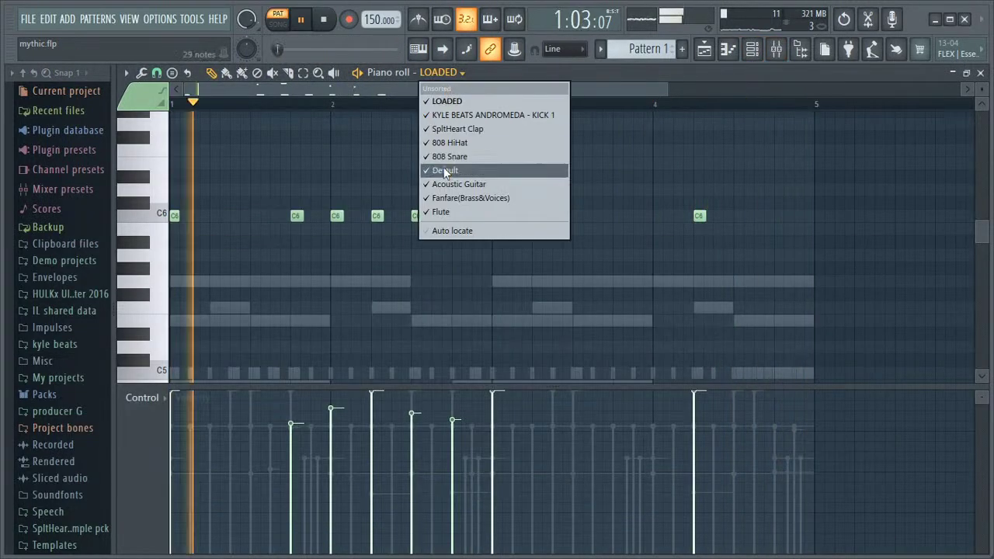
left_click(441, 170)
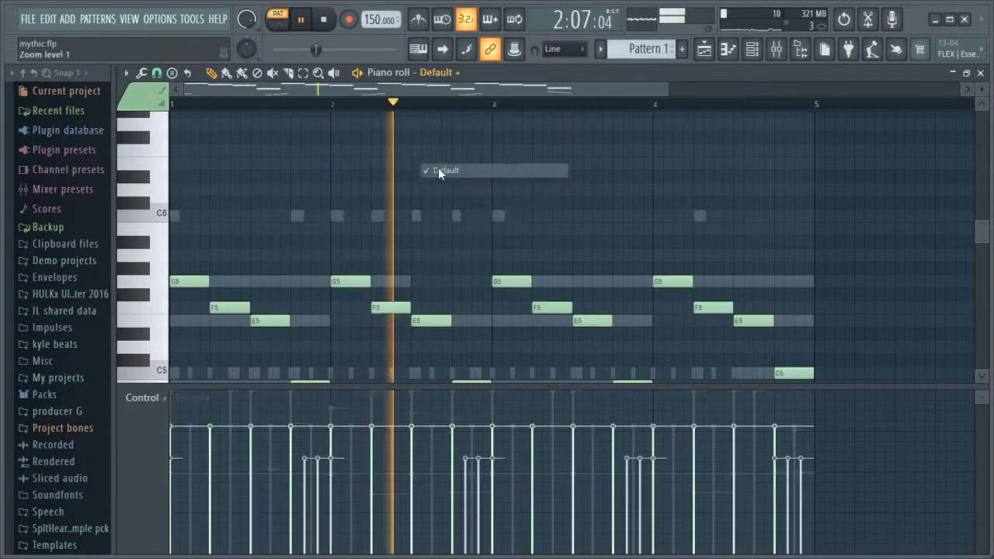
scroll(350, 179, "down", 2)
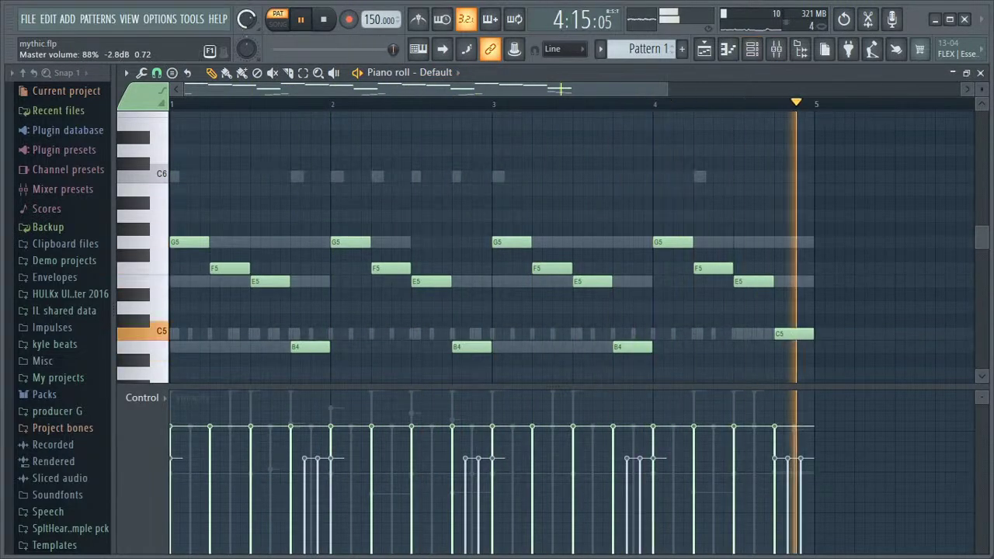
key("F9")
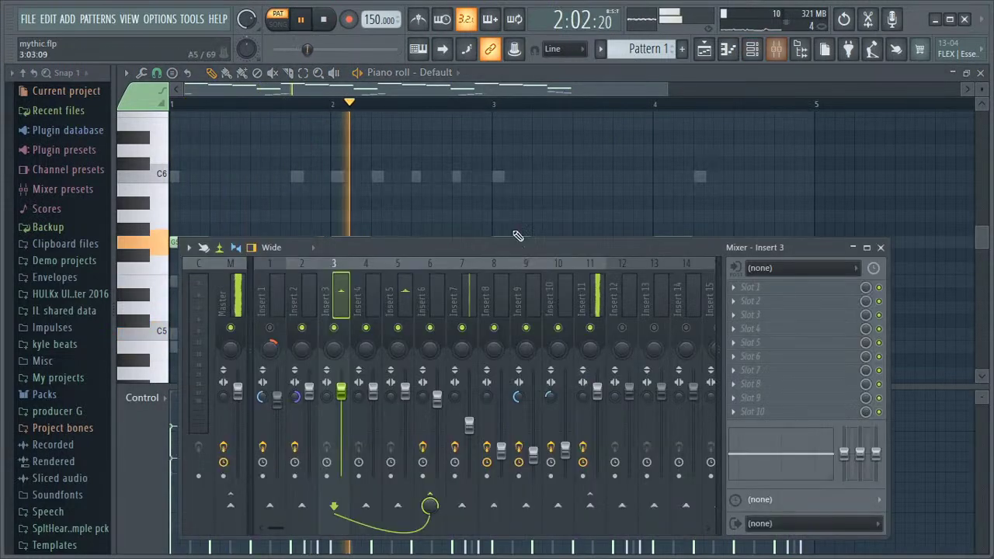
key("F9")
Step: Open the channel rack, play the pattern with Acoustic Guitar unmuted alongside Default, and stop playback
left_click(751, 51)
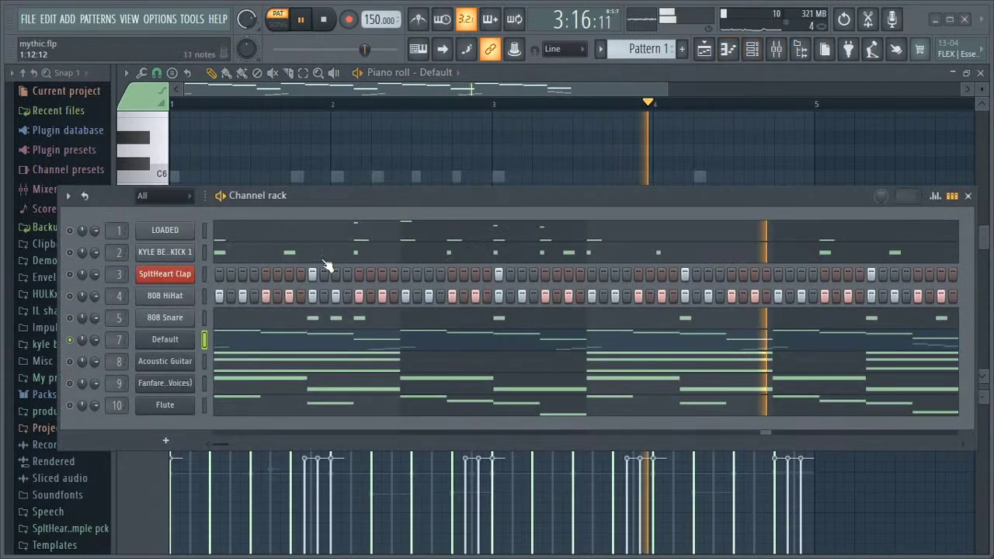
left_click(69, 361)
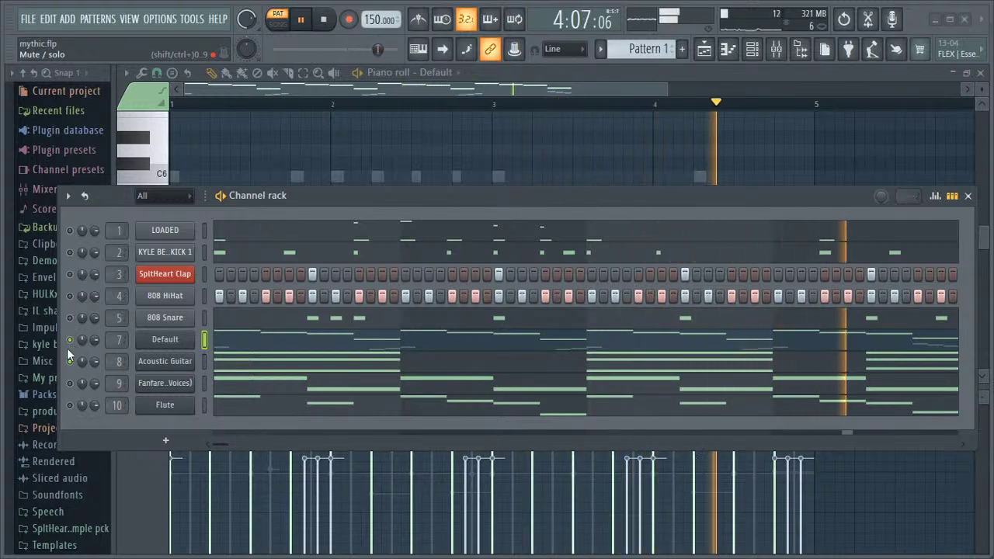
key("space")
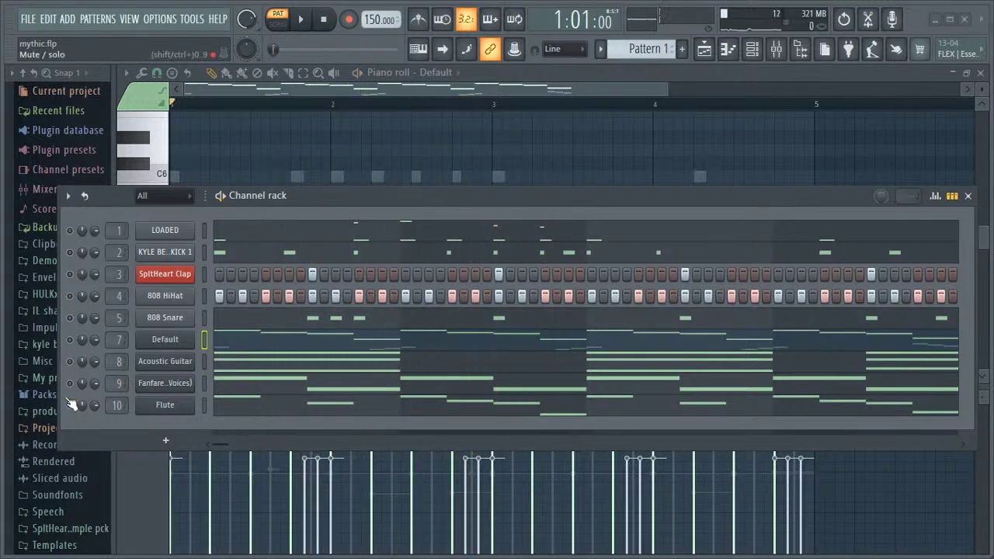
Step: Unmute the melodic channels, kick, 808 HiHat and 808 Snare during playback, and briefly audition the LOADED channel
left_click(69, 340)
key("space")
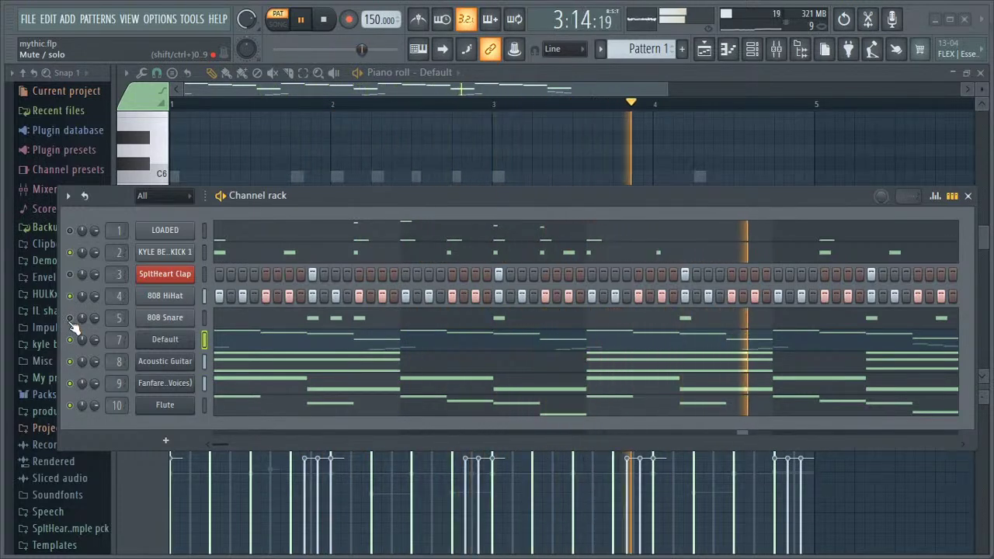
left_click(70, 231)
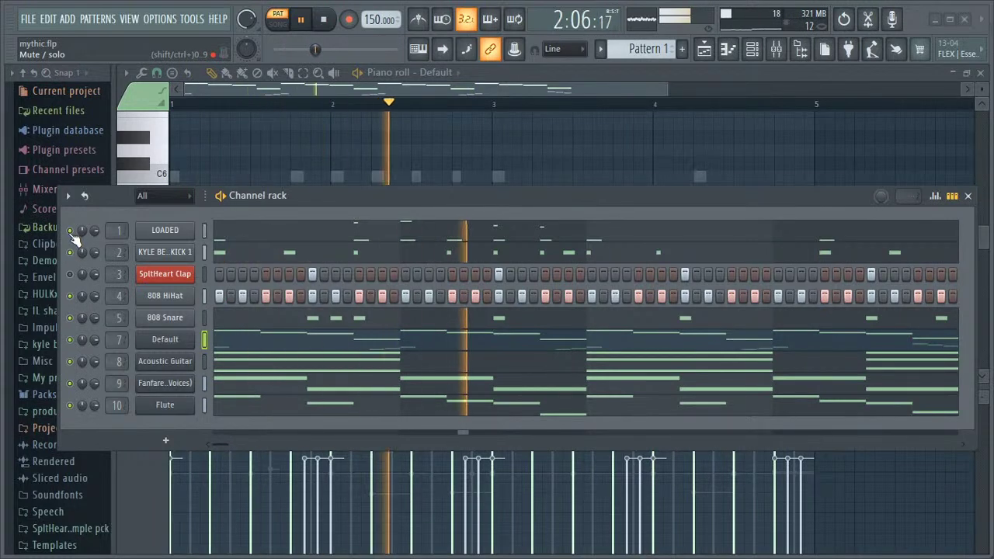
left_click(70, 231)
Step: Examine the mixer inserts with the channel rack closed, including Insert 1's mute switch, stopping playback and closing the mixer at the end
left_click(776, 49)
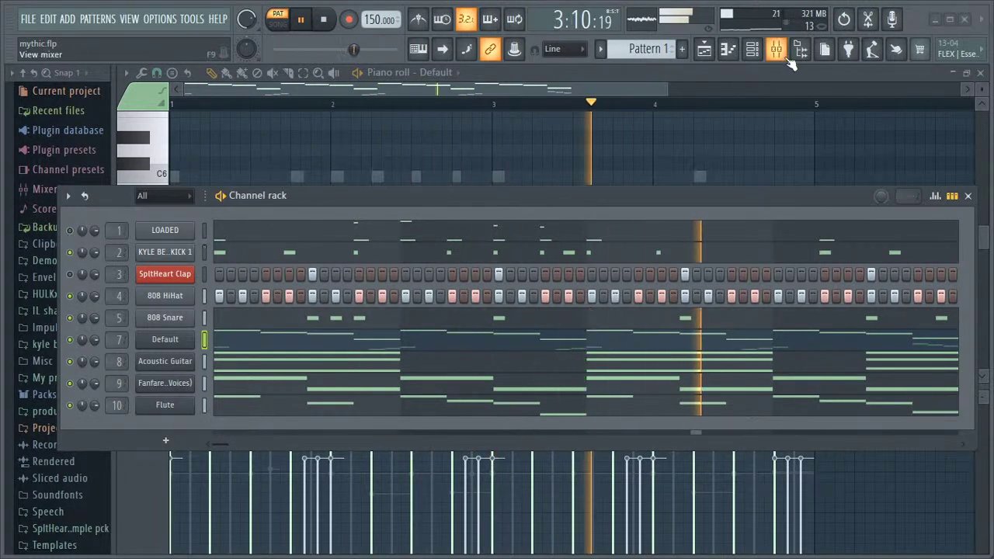
left_click(967, 195)
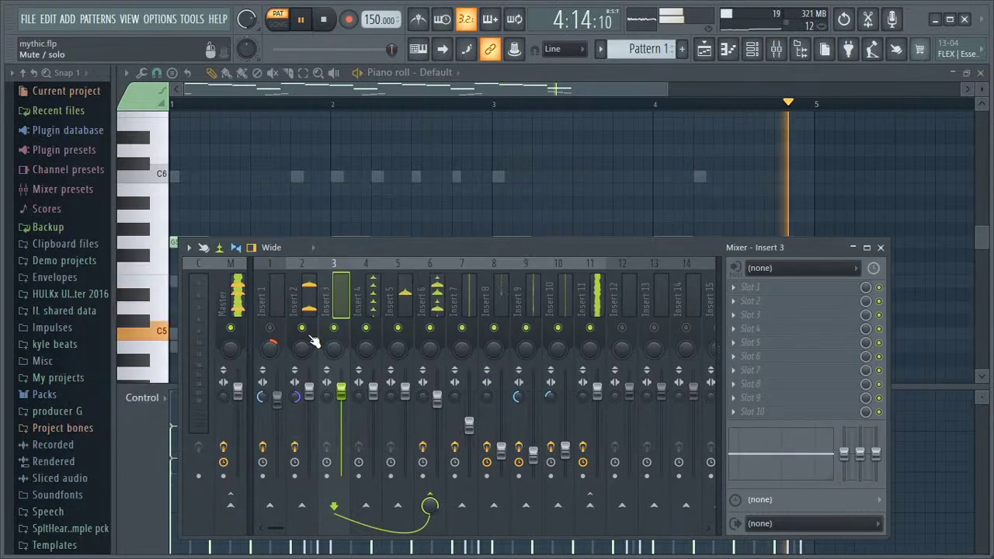
right_click(269, 328)
key("space")
left_click(775, 49)
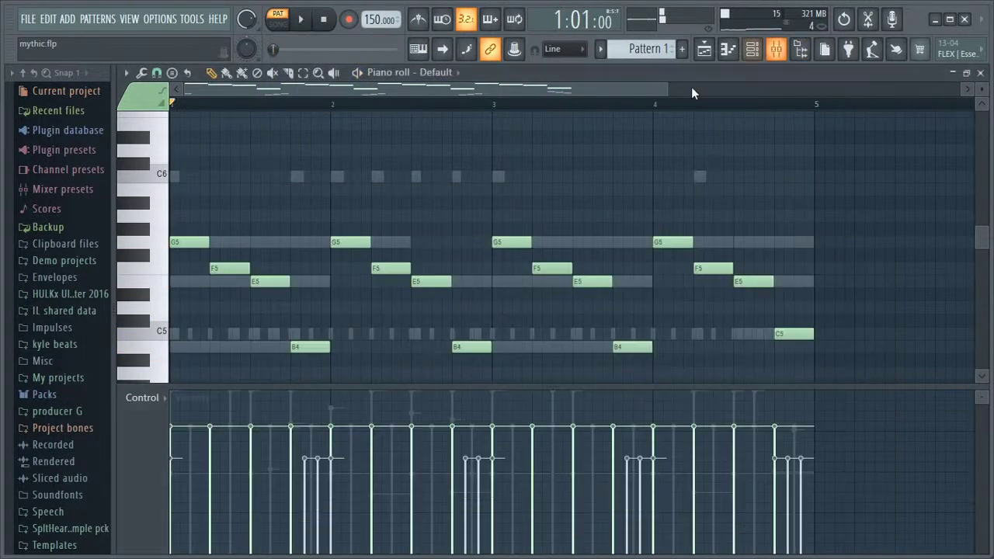
Step: Mute every channel in the channel rack except LOADED and play the pattern
left_click(752, 49)
left_click(70, 252)
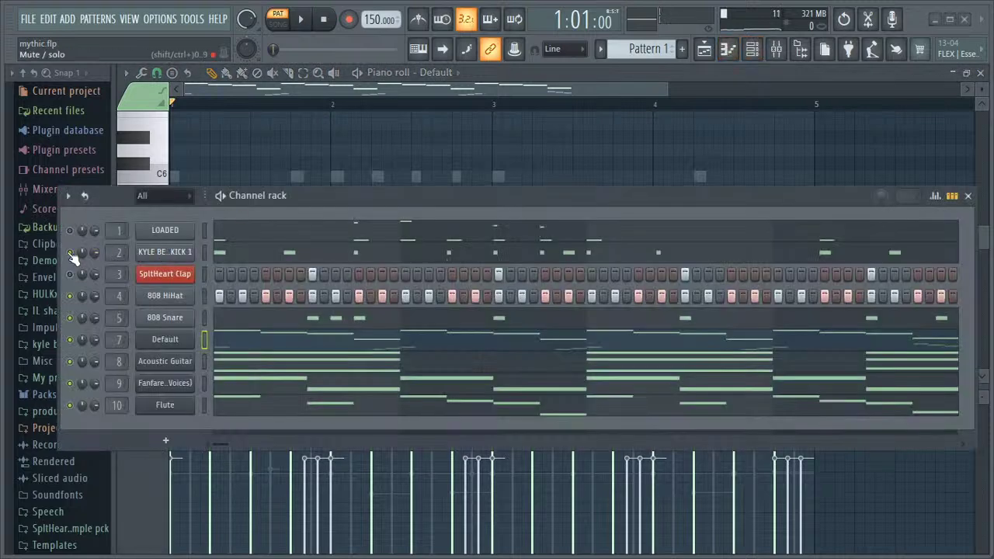
left_click(70, 405)
left_click(70, 231)
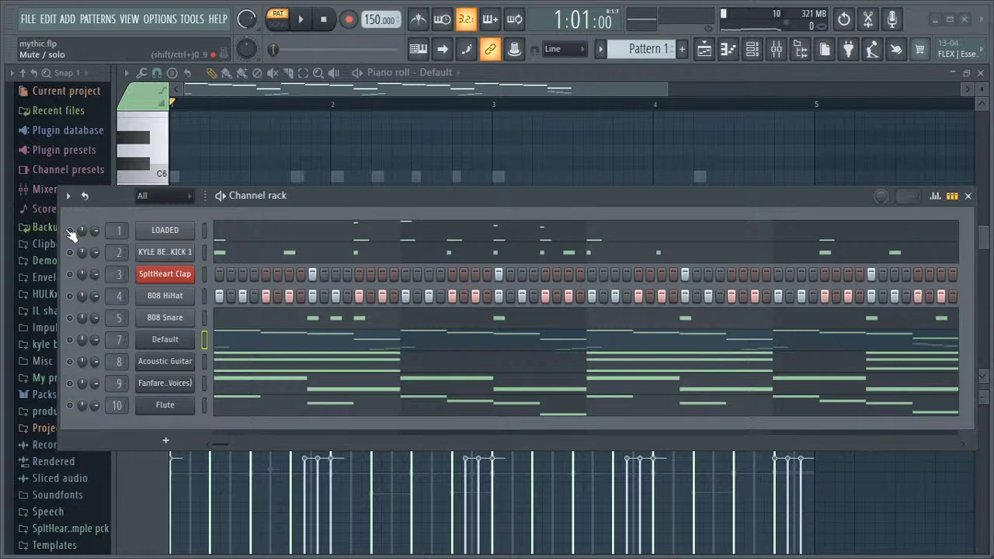
key("space")
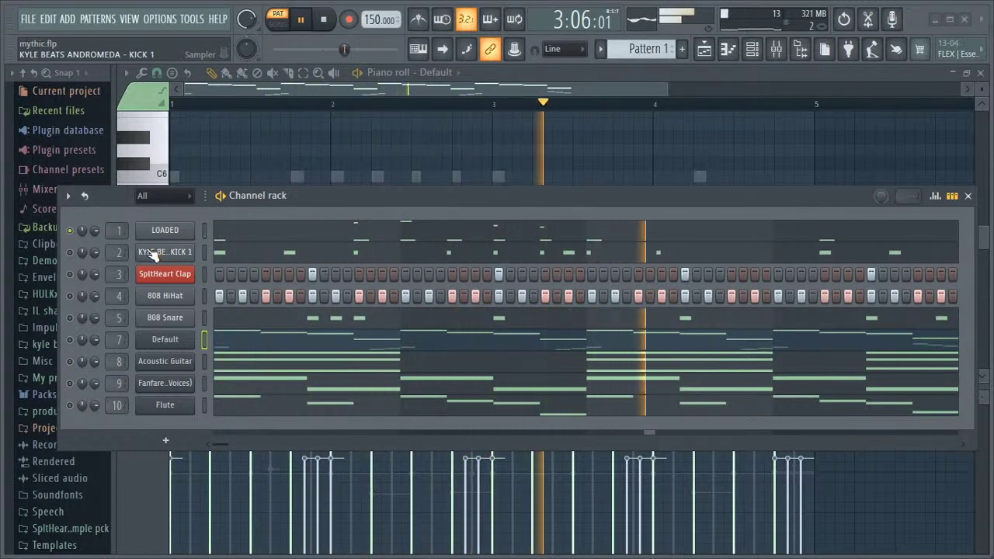
Step: Mute LOADED, play the pattern with only the kick and 808 HiHat unmuted, and stop playback
key("space")
left_click(71, 252)
key("space")
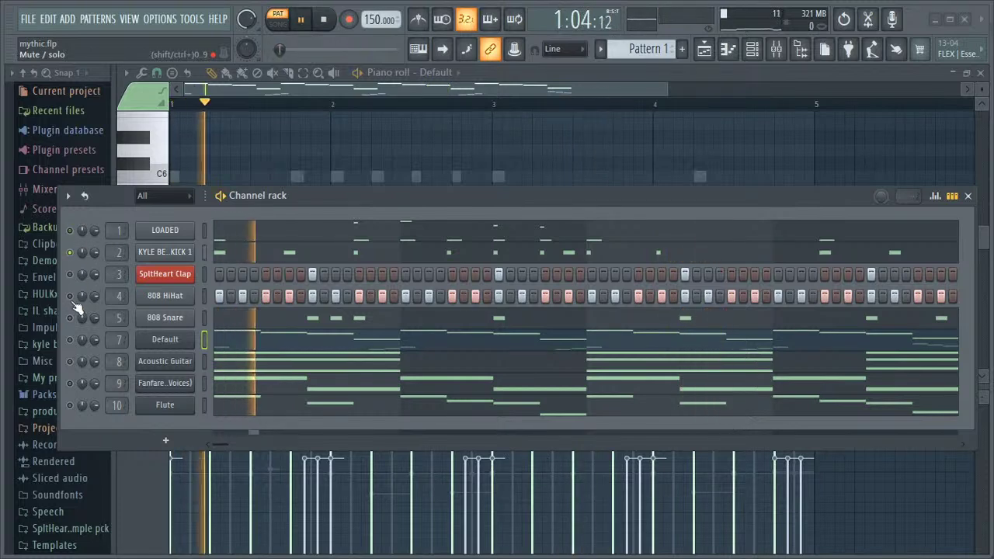
left_click(71, 296)
key("space")
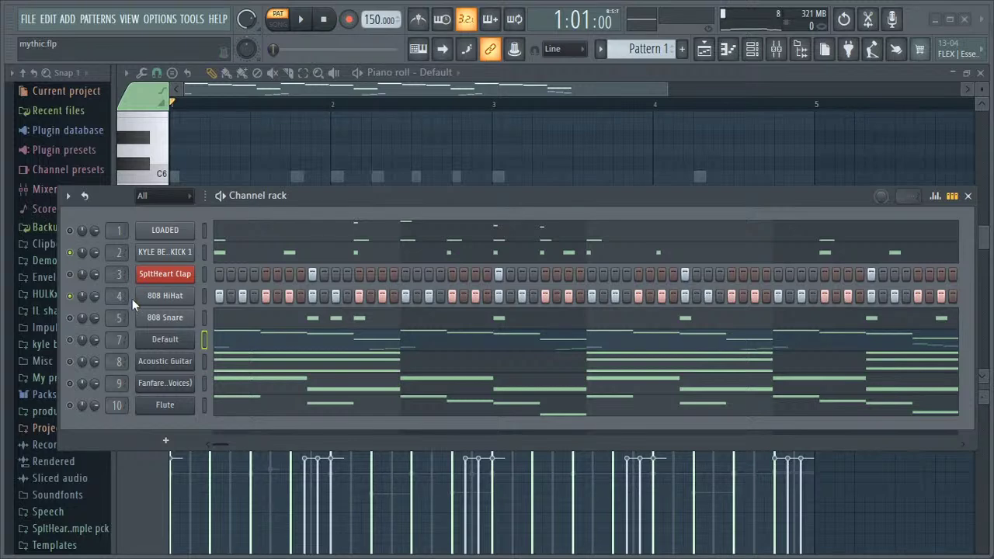
Step: Reload the mythic project from the Downloads folder without saving changes, skipping the search for its missing clap sample
left_click(27, 18)
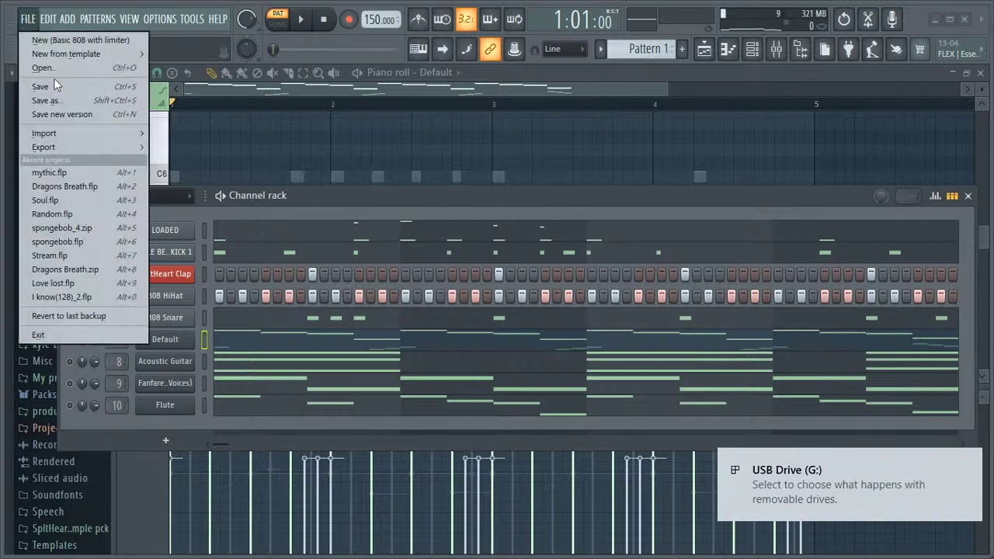
left_click(58, 69)
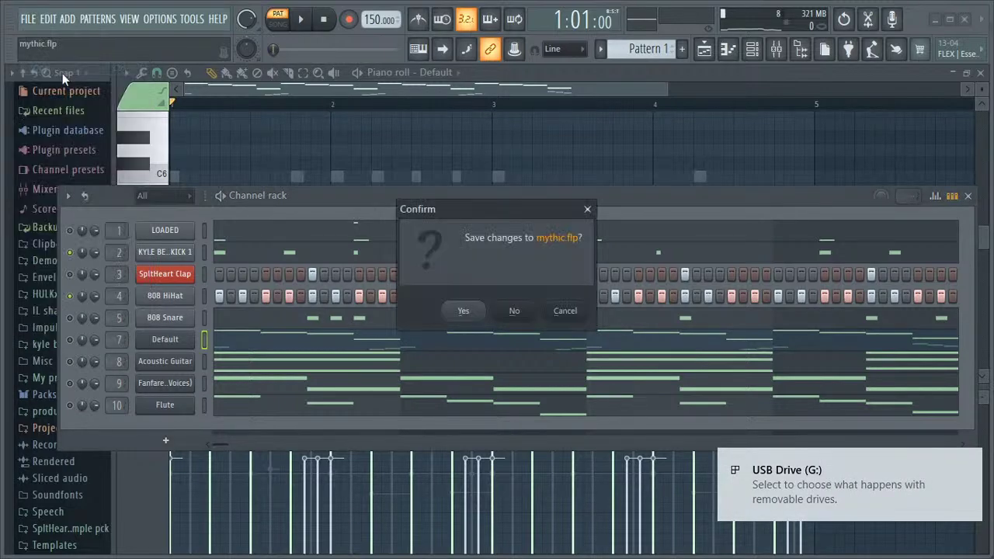
left_click(528, 310)
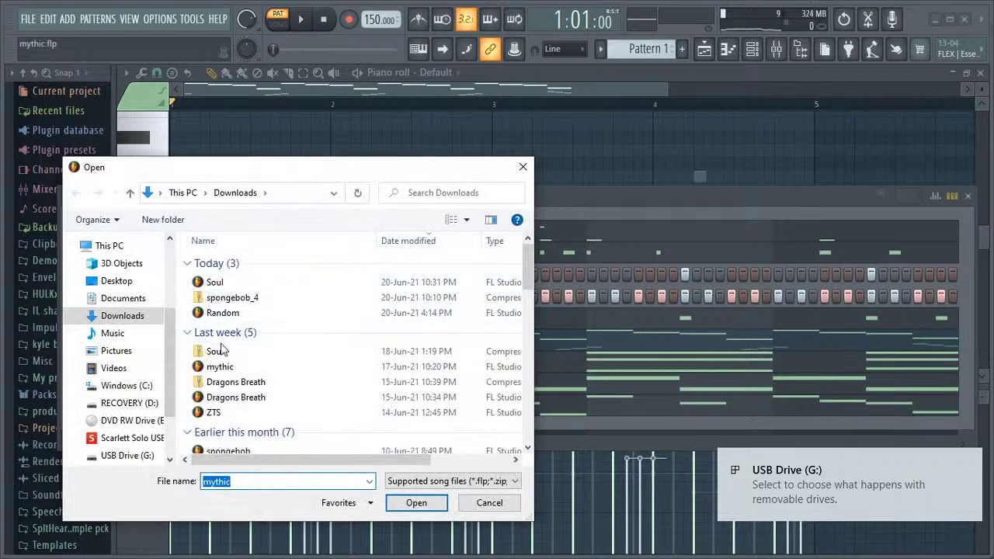
double_click(230, 370)
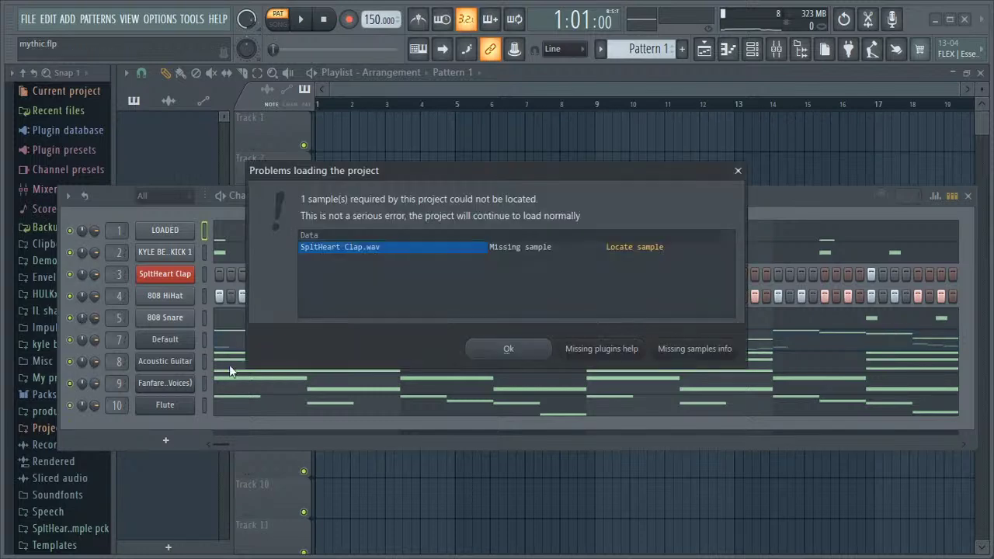
left_click(506, 349)
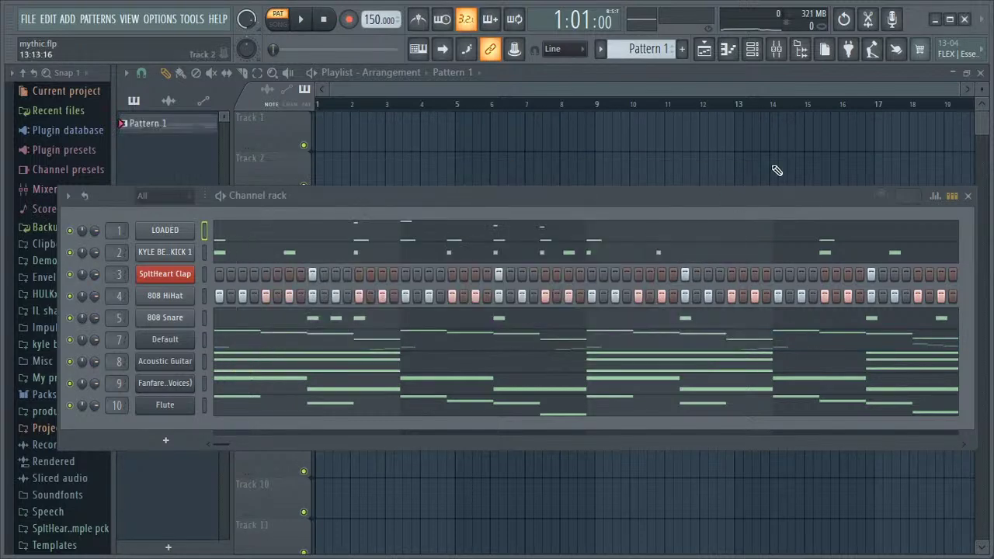
Step: Inspect the SpltHeart Clap channel's sampler settings for its sample file, closing the channel rack and the settings window at the end
left_click(966, 195)
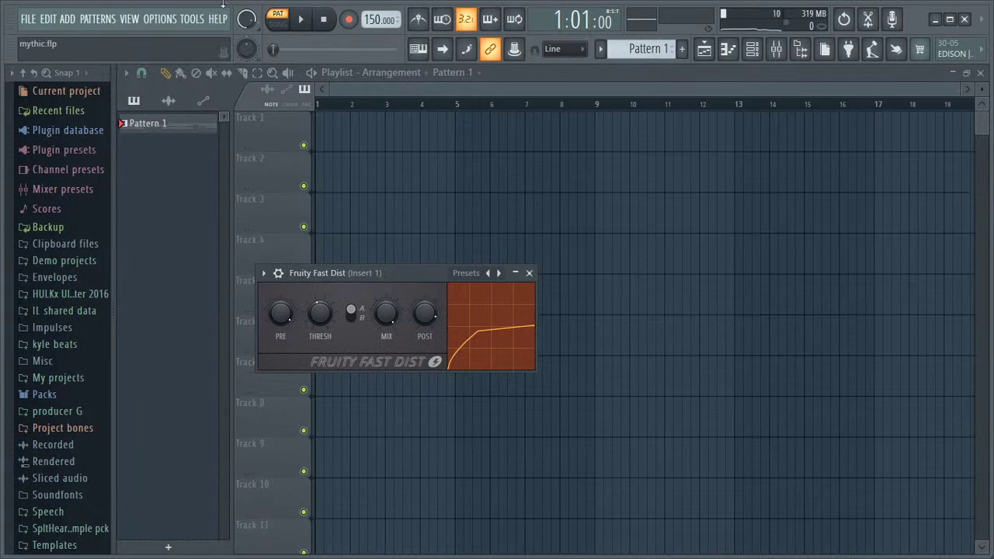
left_click(31, 19)
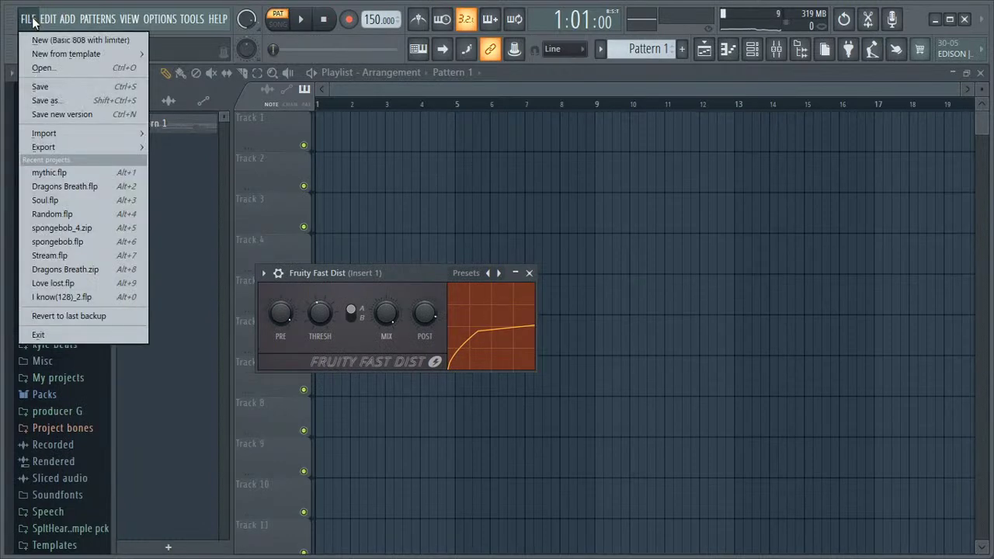
left_click(33, 22)
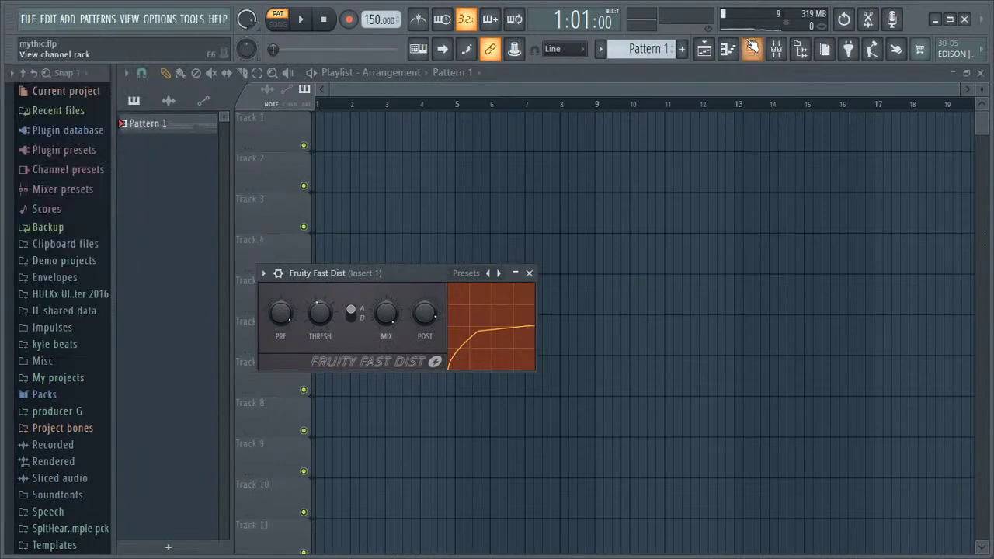
left_click(751, 49)
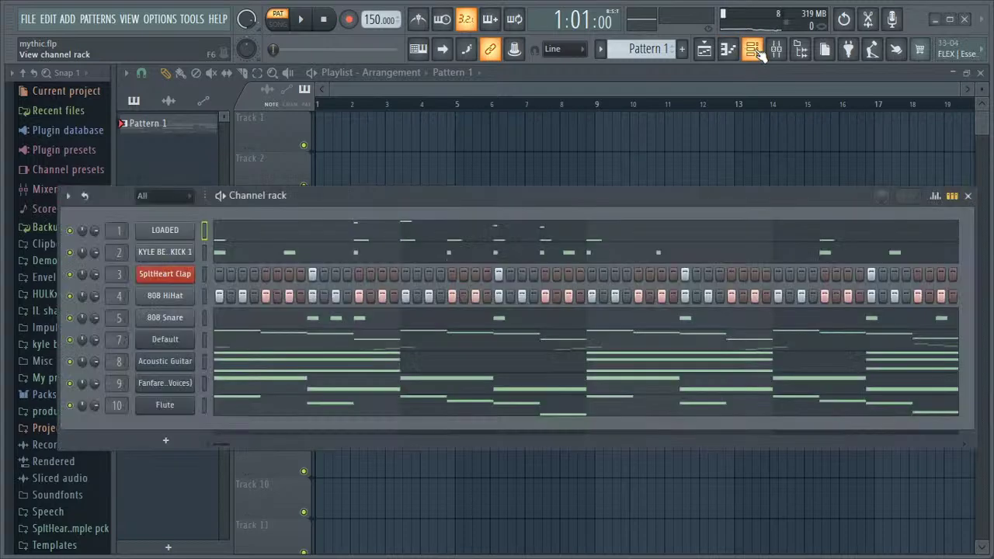
left_click(164, 277)
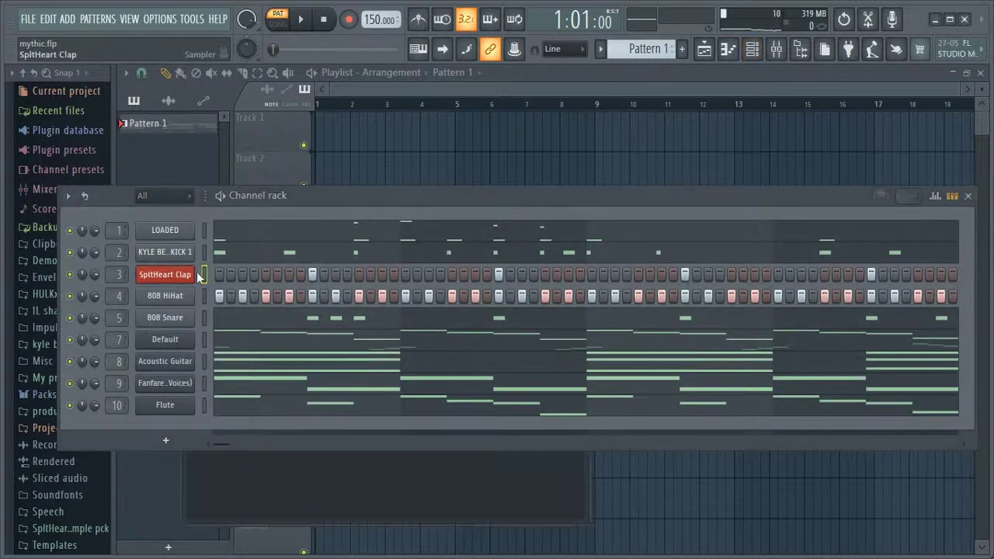
left_click(968, 197)
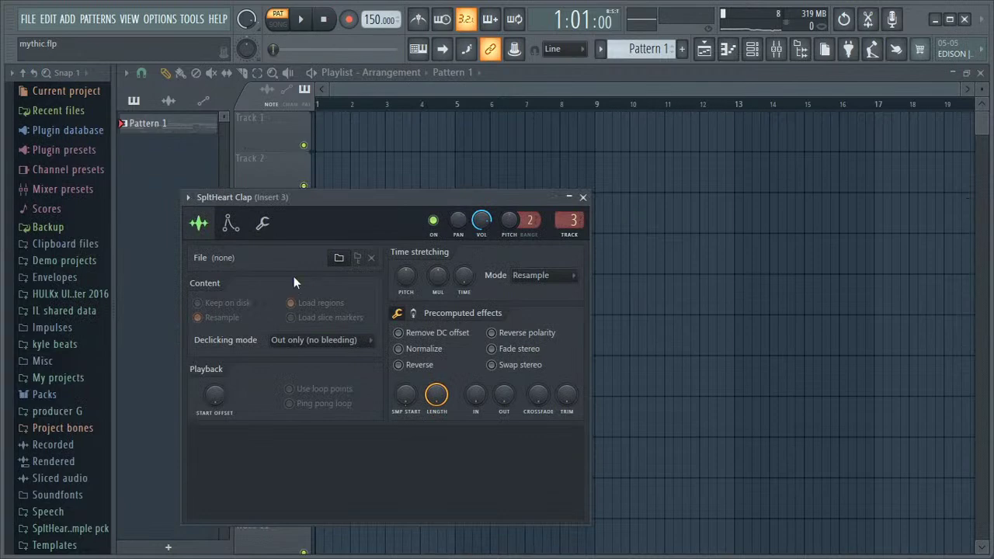
left_click(582, 197)
Step: Open the mythic project from the Downloads folder again
left_click(24, 24)
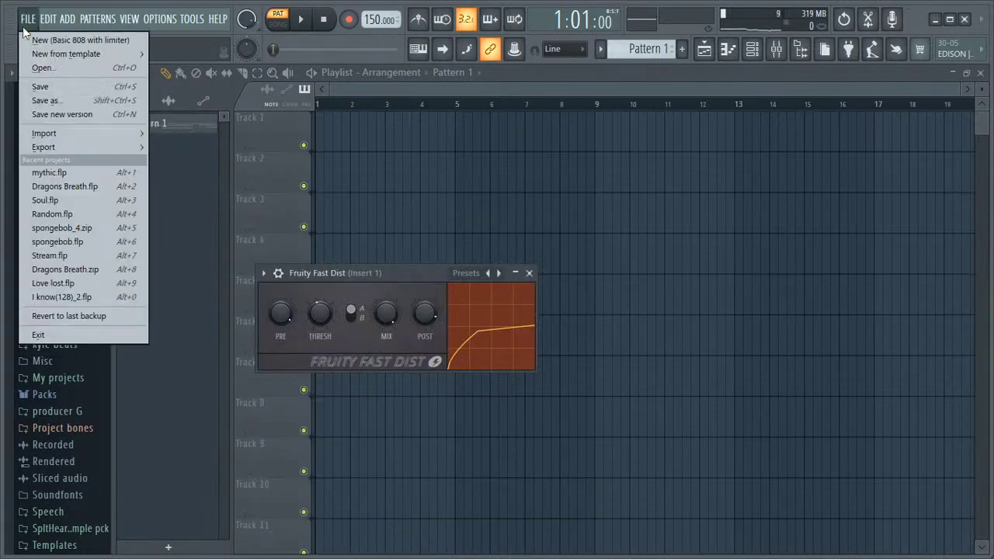
left_click(42, 70)
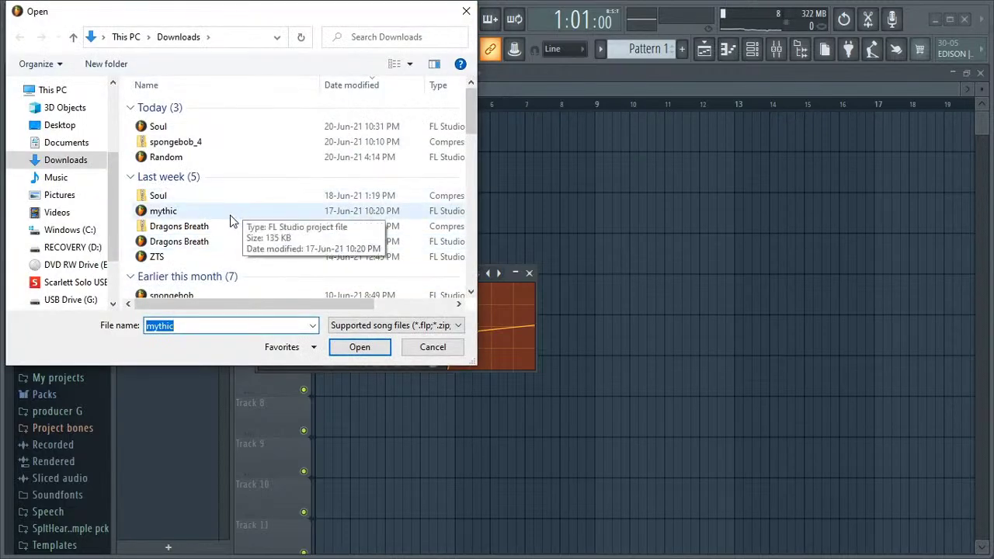
double_click(195, 214)
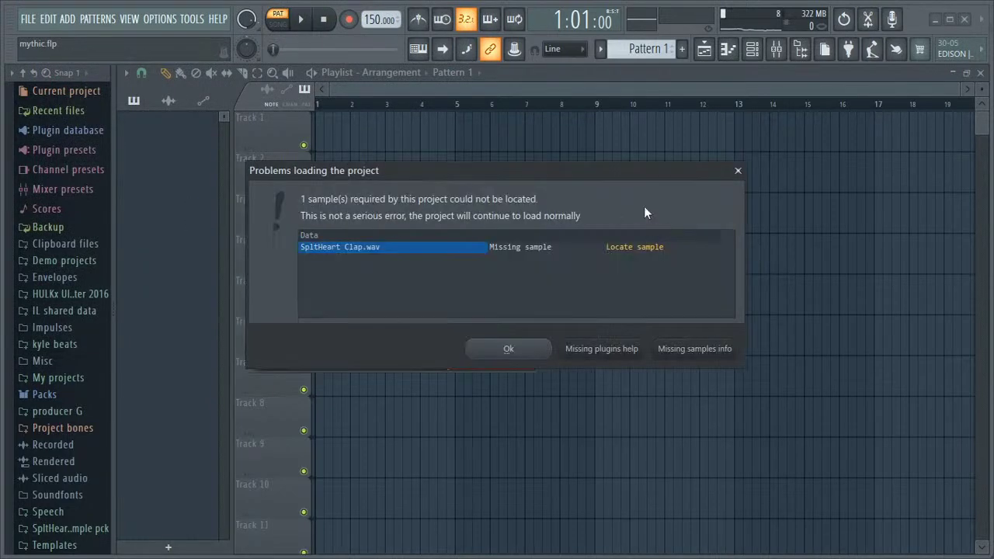
Step: Locate the missing SpltHeart Clap.wav in the Claps folder of SpltHeart Sample pck on USB Drive (G:)
left_click(649, 248)
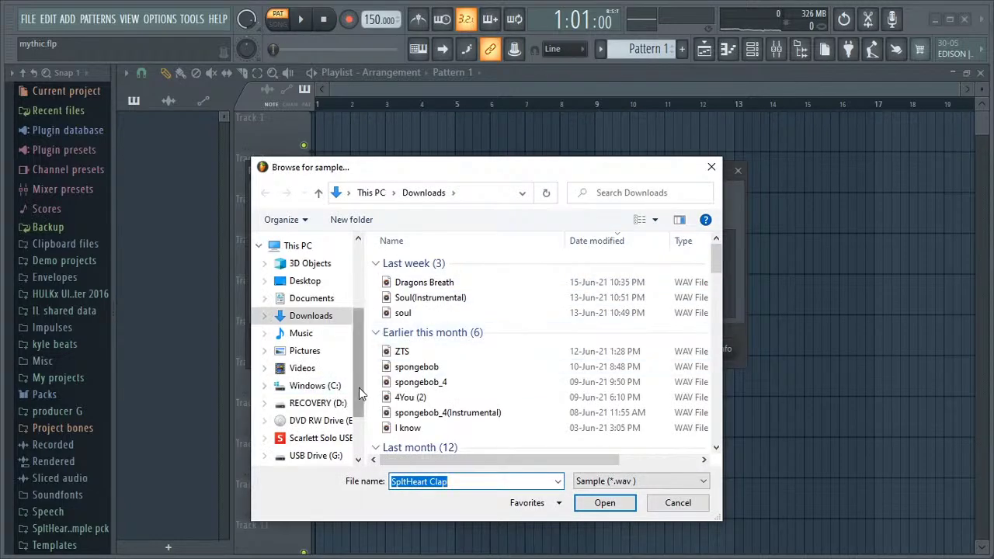
scroll(338, 400, "down", 1)
left_click(331, 400)
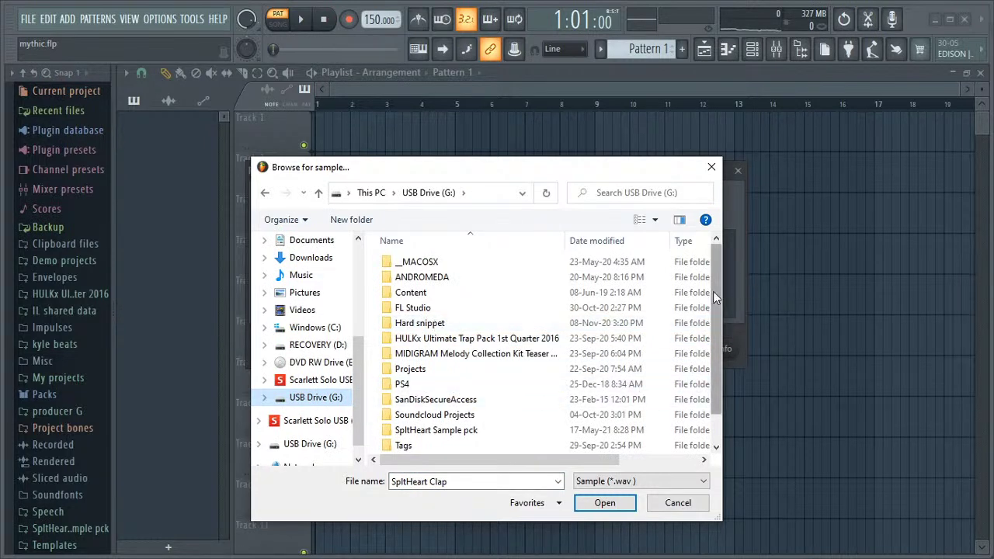
scroll(712, 292, "down", 1)
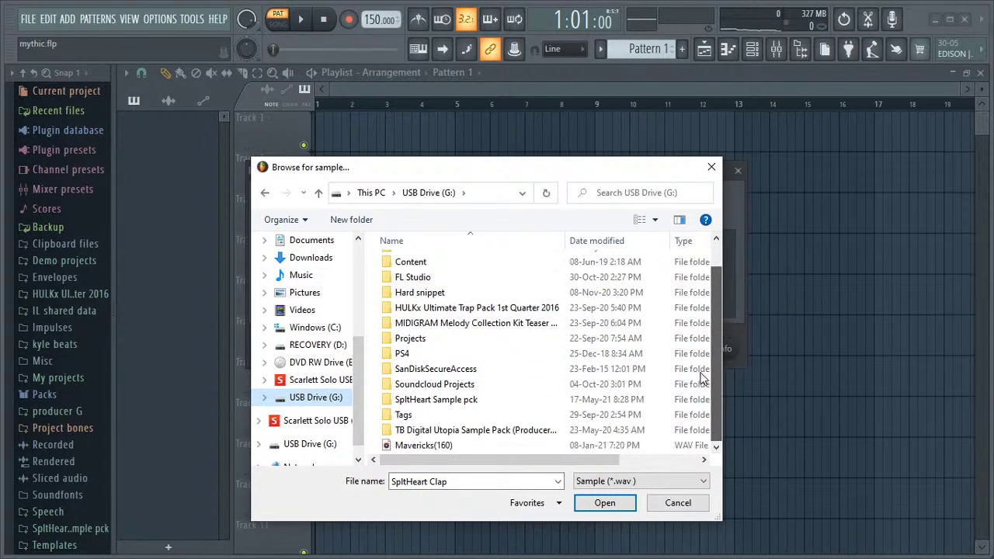
double_click(440, 401)
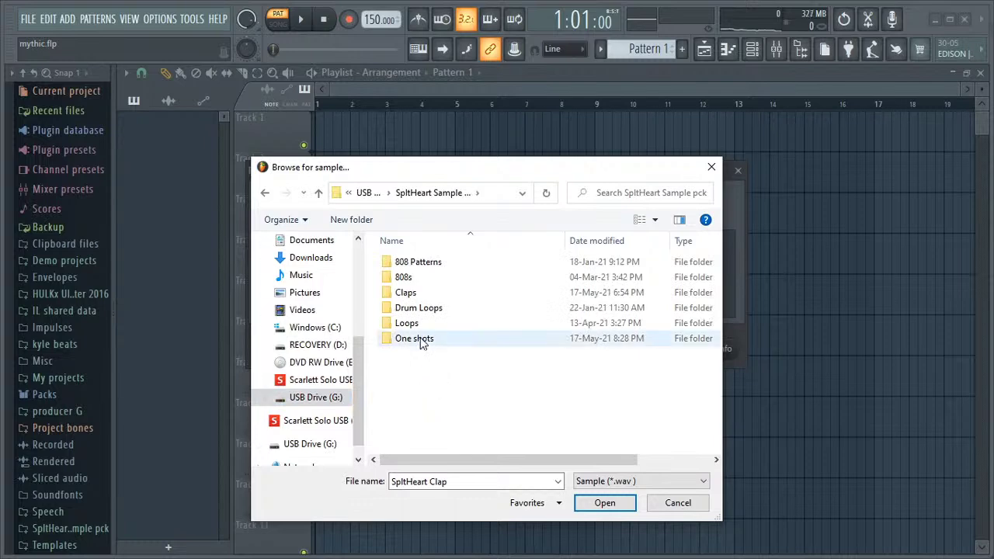
double_click(419, 292)
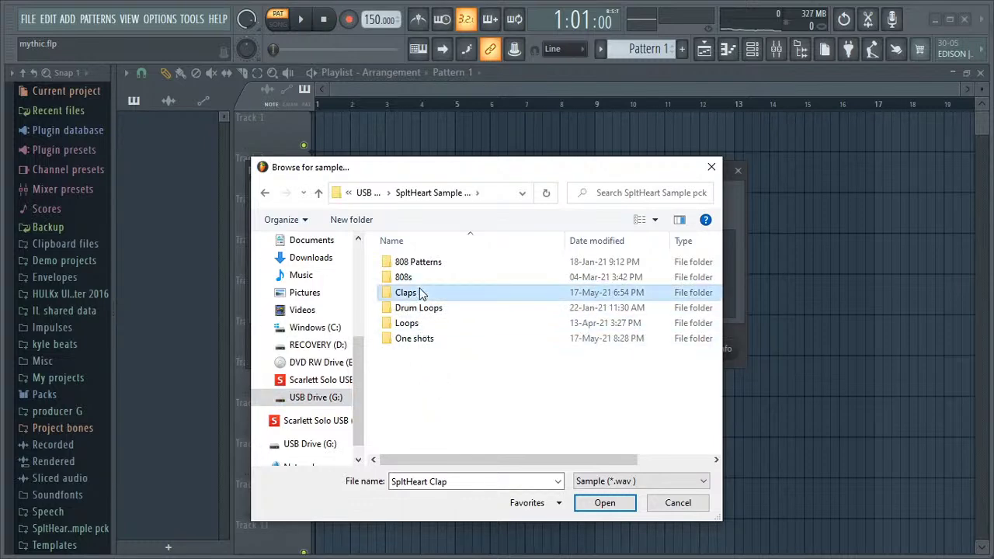
double_click(418, 267)
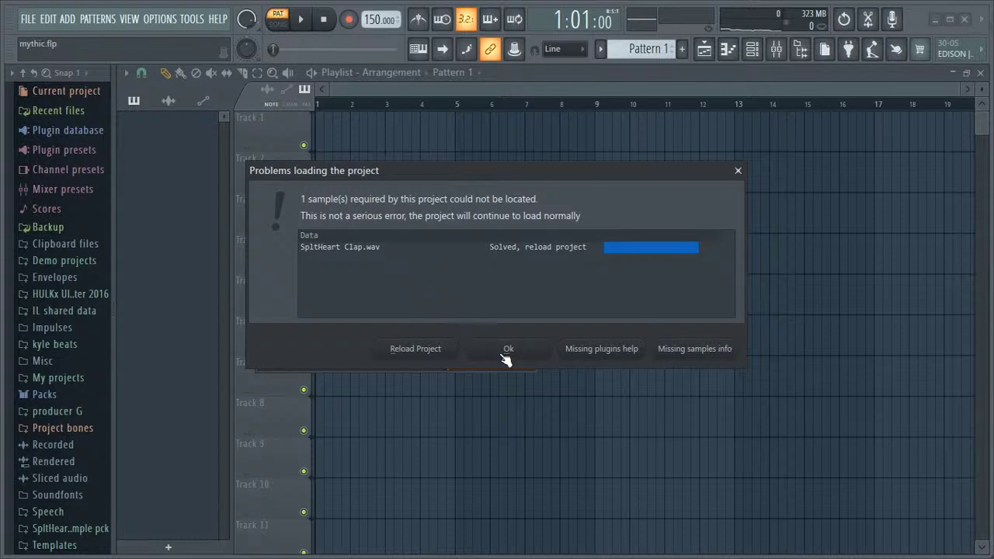
Step: Reload the project, adding the located Claps folder to the search folders, and close the Fruity Fast Dist window
left_click(423, 352)
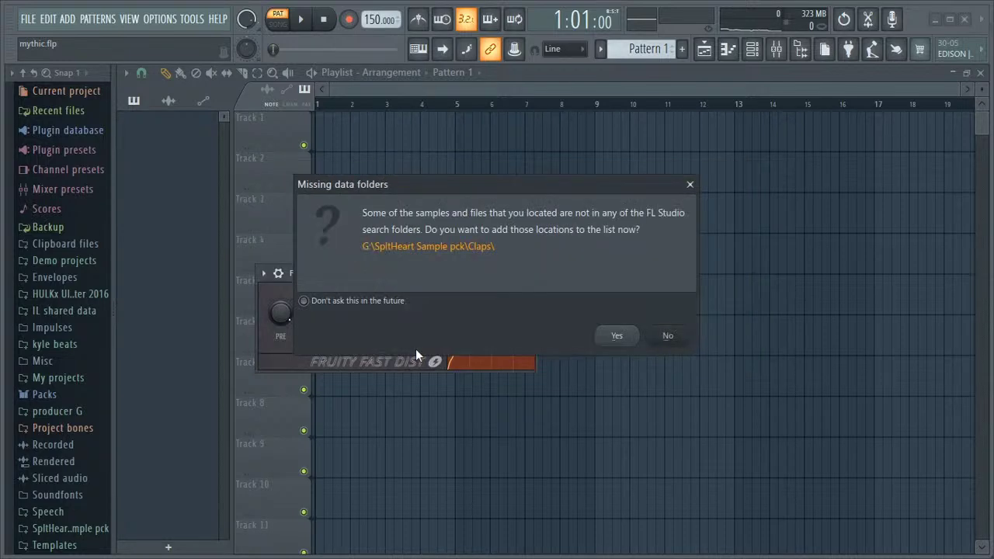
left_click(615, 336)
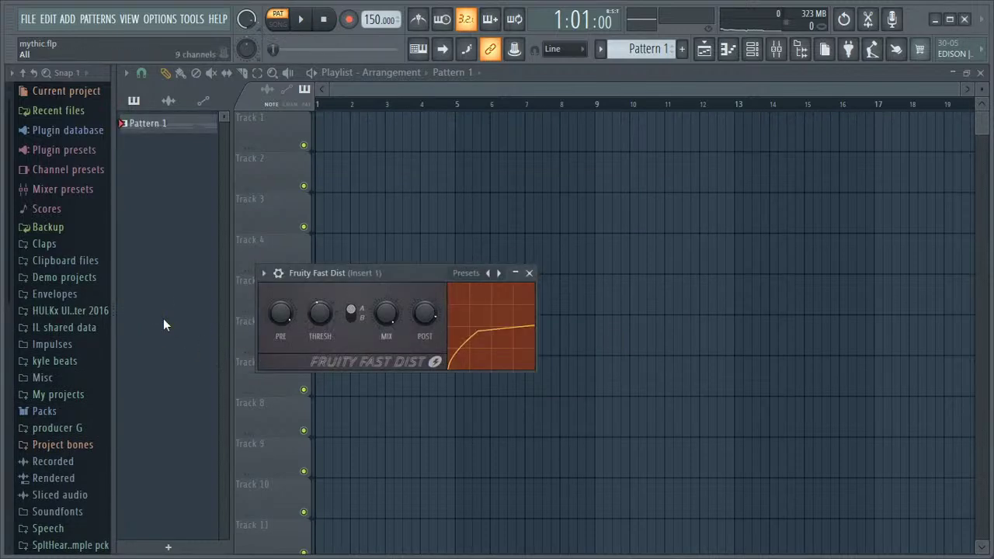
left_click(531, 273)
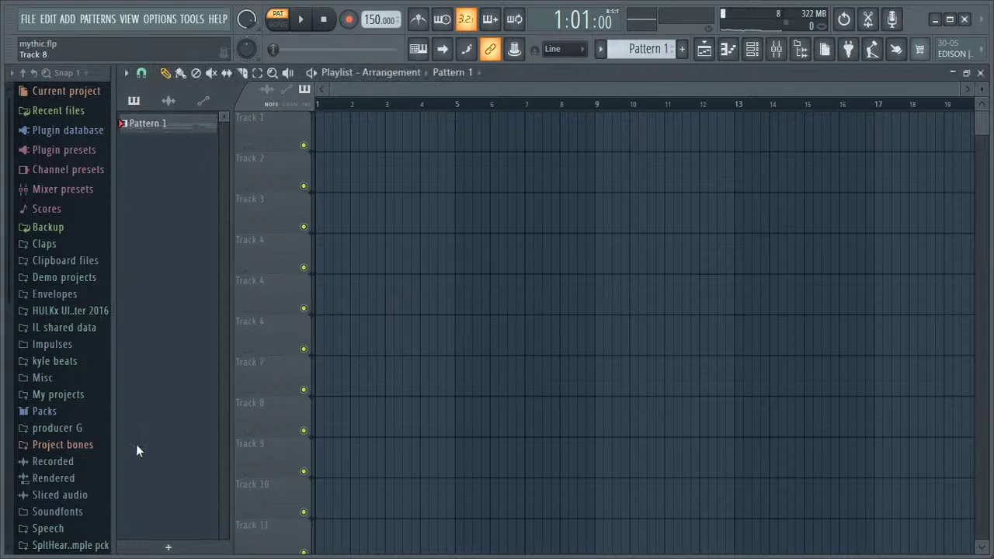
Step: Show the LOADED piano roll and the channel rack, and mute the LOADED, 808 HiHat and 808 Snare channels
left_click(62, 546)
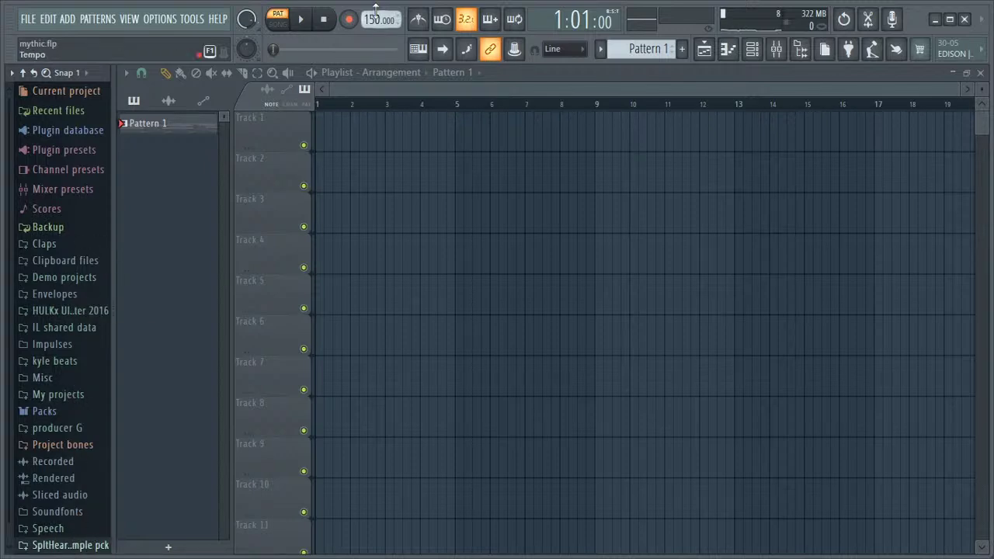
left_click(730, 49)
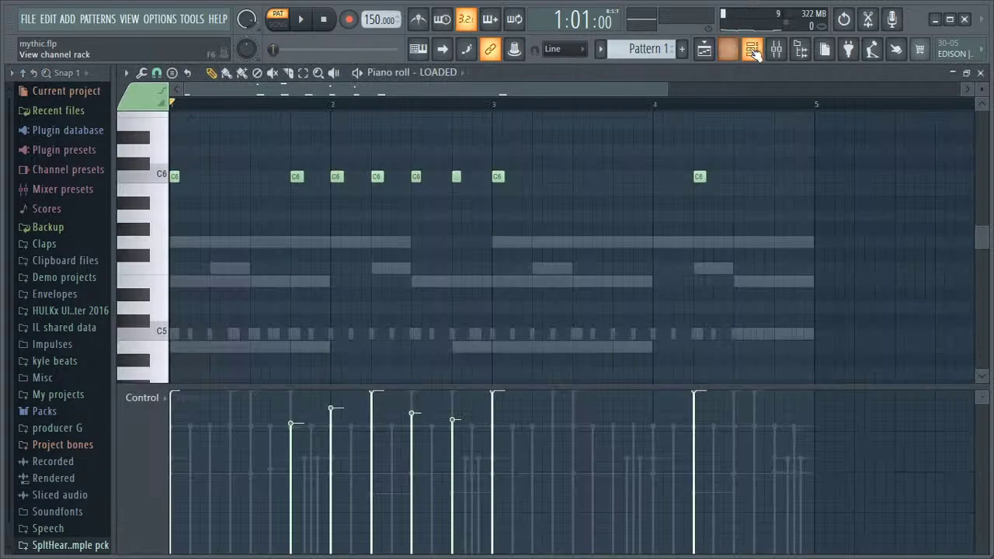
left_click(752, 49)
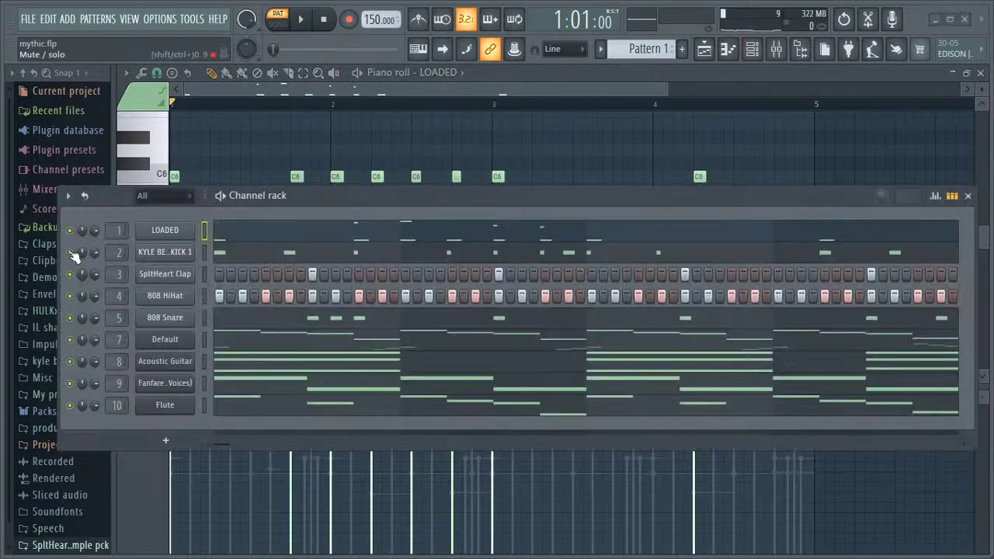
left_click(69, 339)
left_click(70, 318)
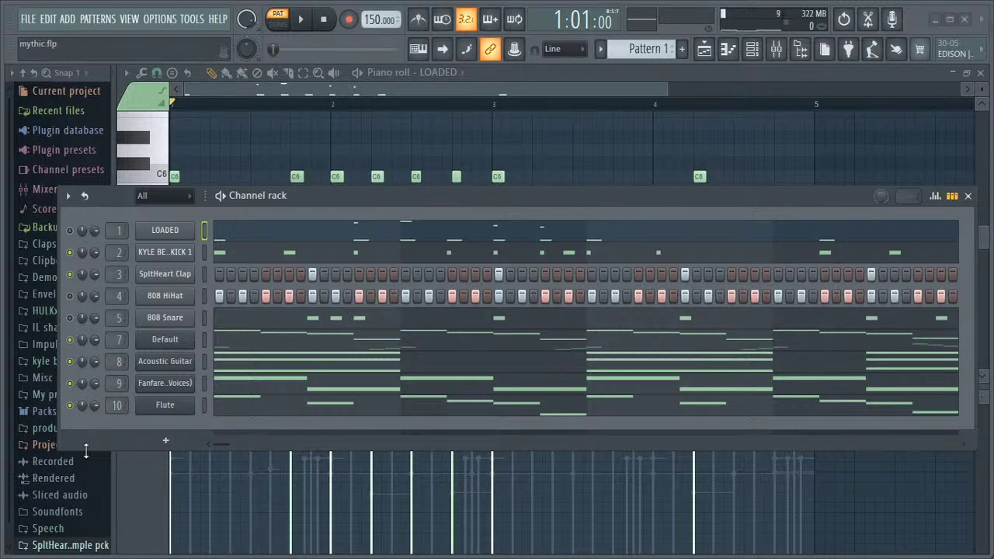
Step: Play the pattern with only LOADED and 808 Snare muted, close the channel rack during playback, and stop playback
key("space")
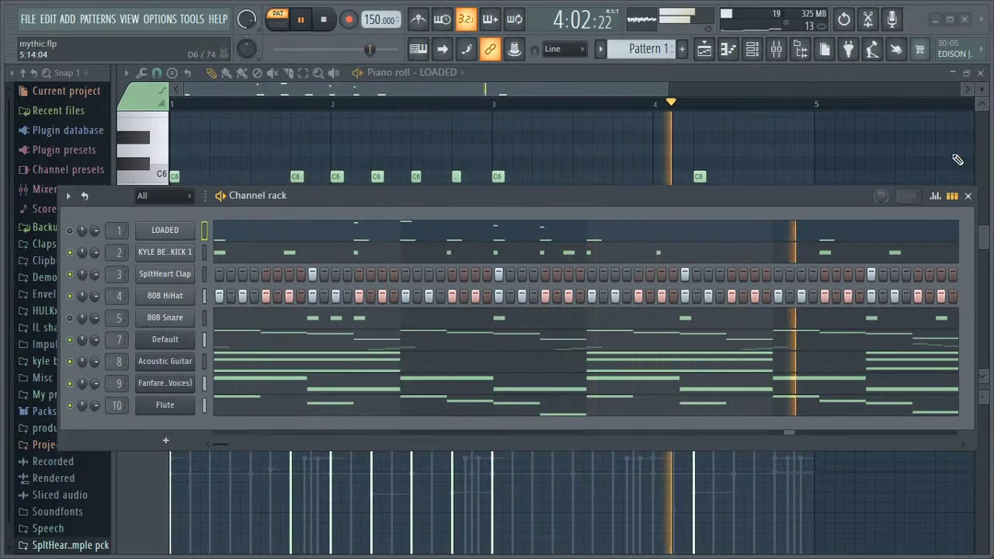
left_click(967, 195)
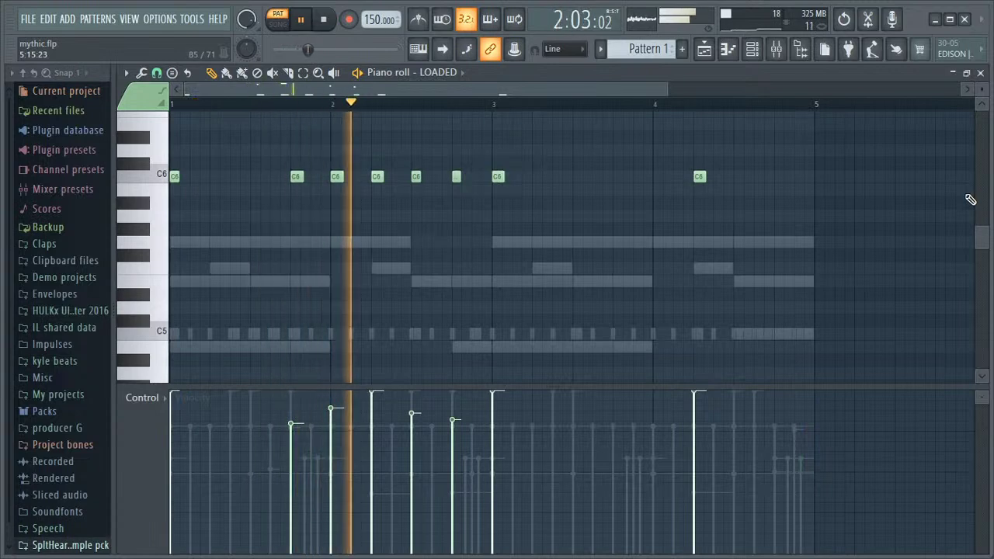
key("space")
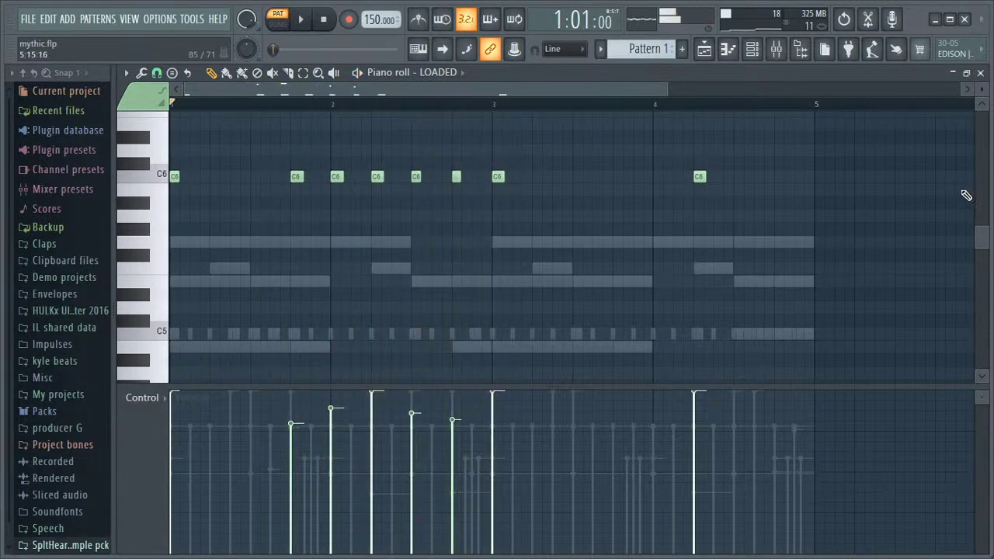